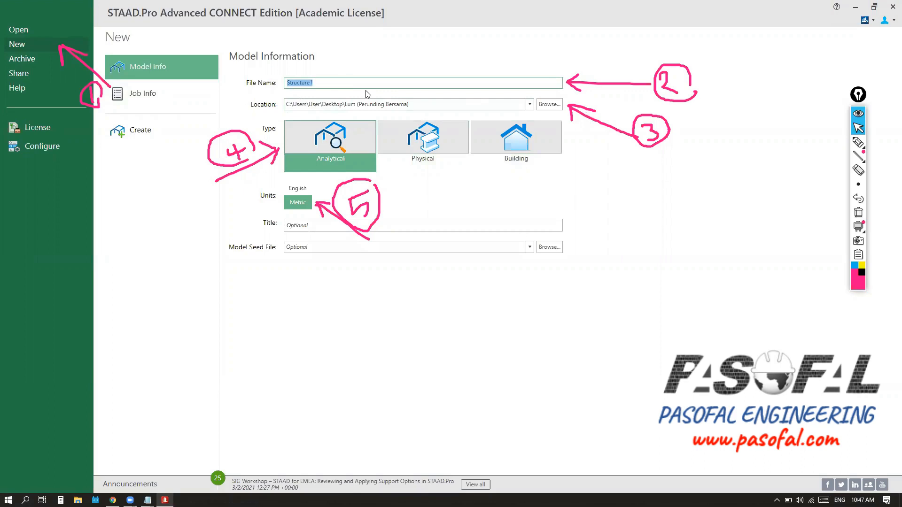
# Name the new model file Foundation Design_Day1 and create a Desktop folder named "Foundaion Design_Lincoln Uni-Col_Day 1" from the location browser
pyautogui.write('Foundation Design_Day1')
pyautogui.moveTo(350, 83); pyautogui.dragTo(285, 83)
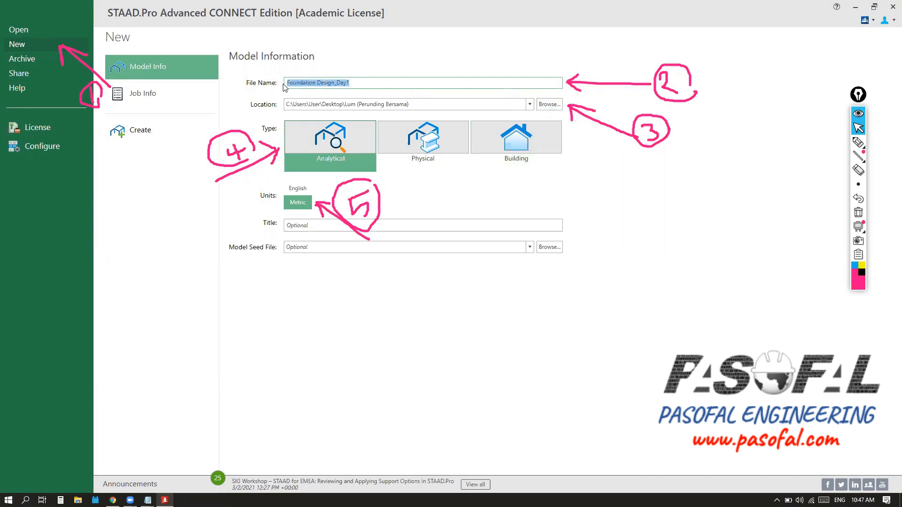
pyautogui.click(551, 108)
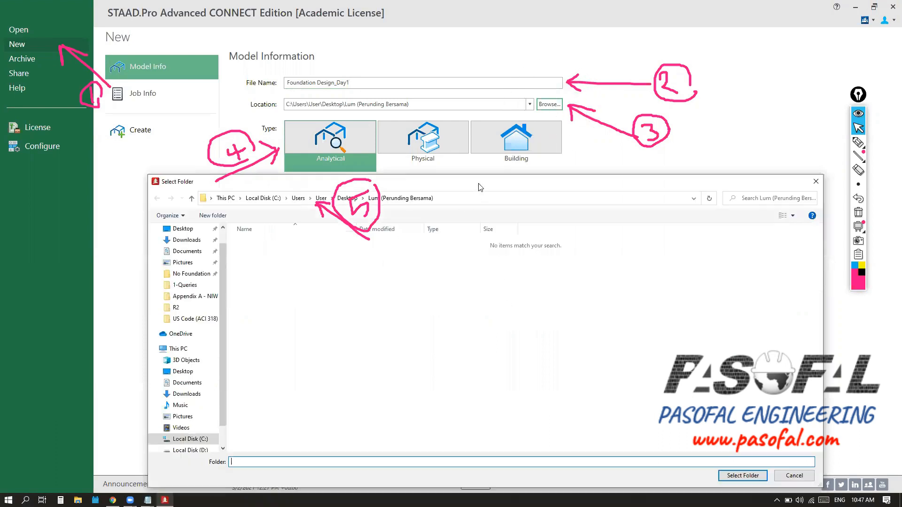
pyautogui.click(328, 297)
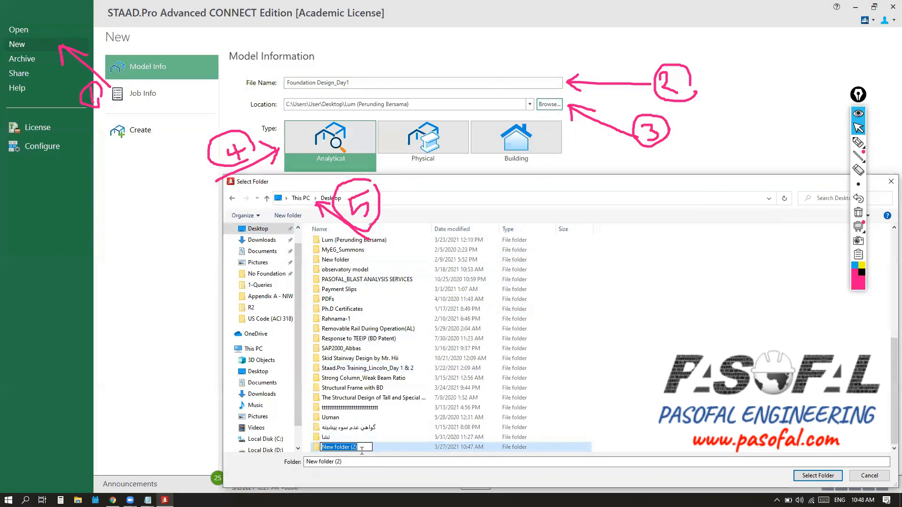
pyautogui.write('Foun')
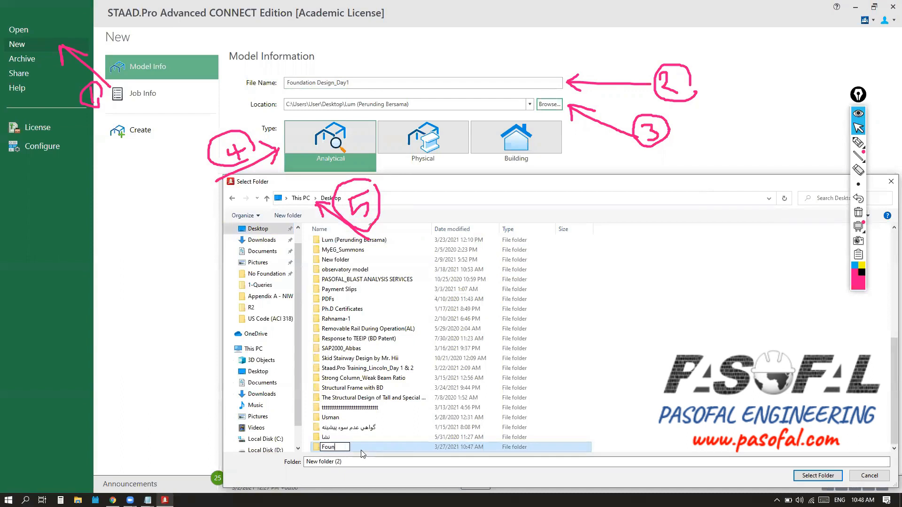
pyautogui.write('daion Design')
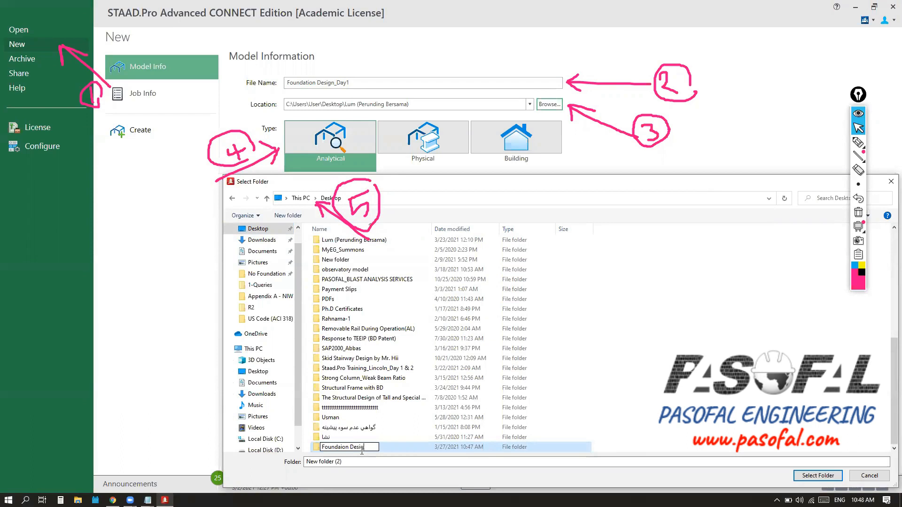
pyautogui.write('_Lincoln Uni')
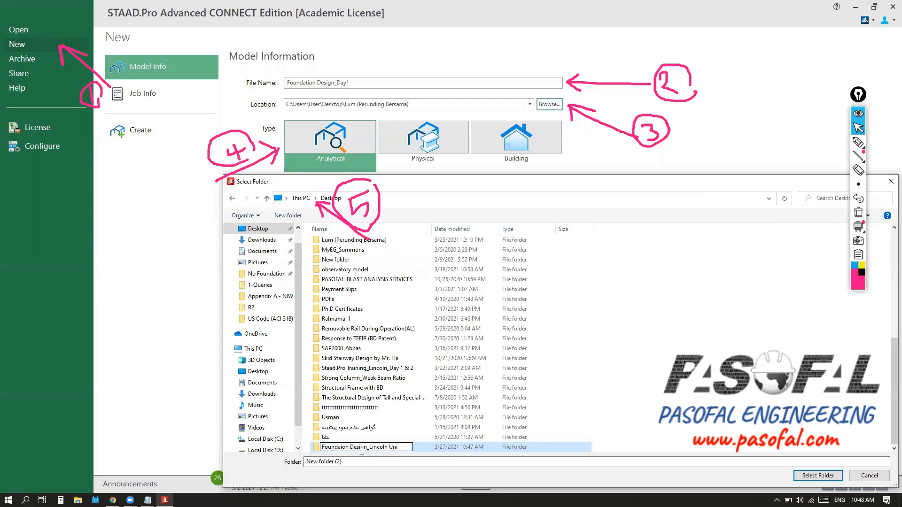
pyautogui.write('-Col')
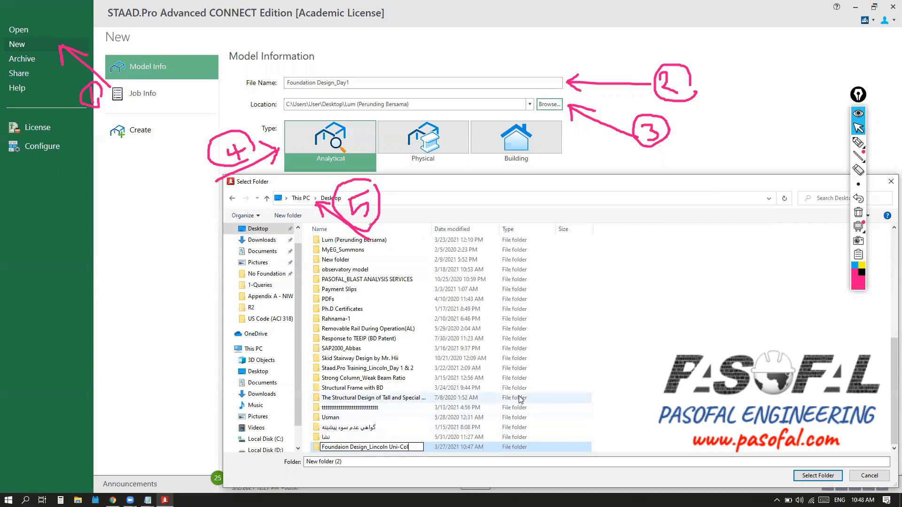
pyautogui.write('_Day1')
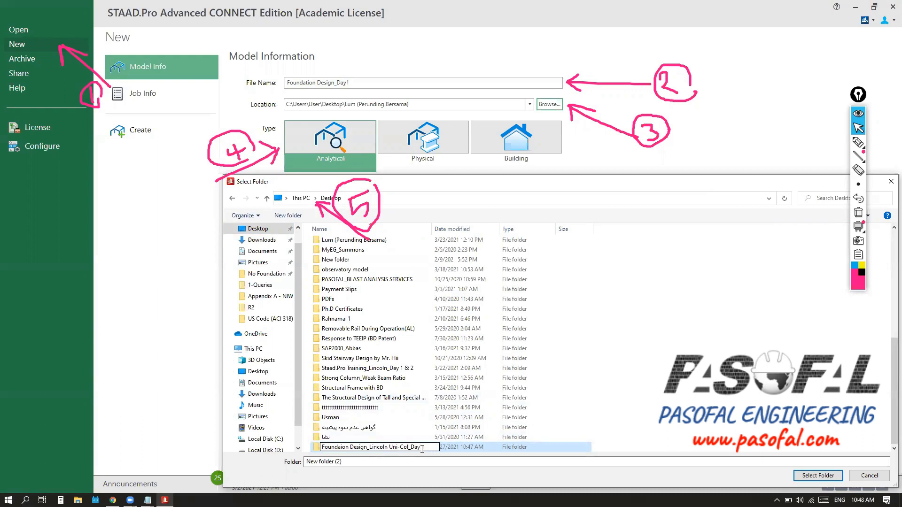
# Open the new "Foundaion Design_Lincoln Uni-Col_Day 1" folder and select it as the model's save location
pyautogui.click(419, 428)
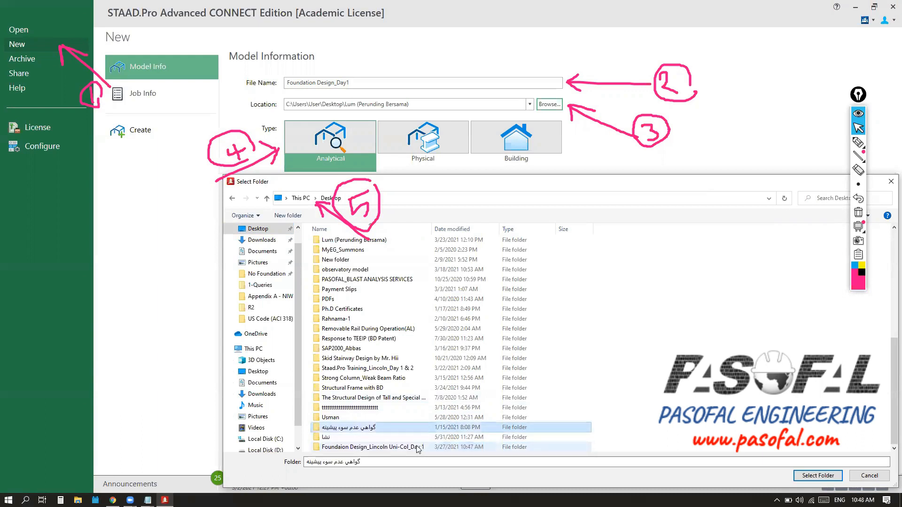
pyautogui.click(381, 449)
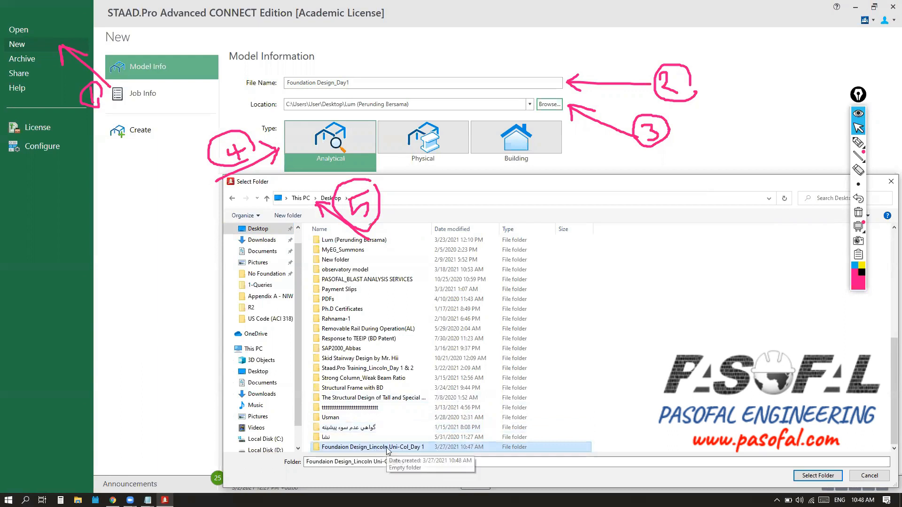
pyautogui.doubleClick(387, 448)
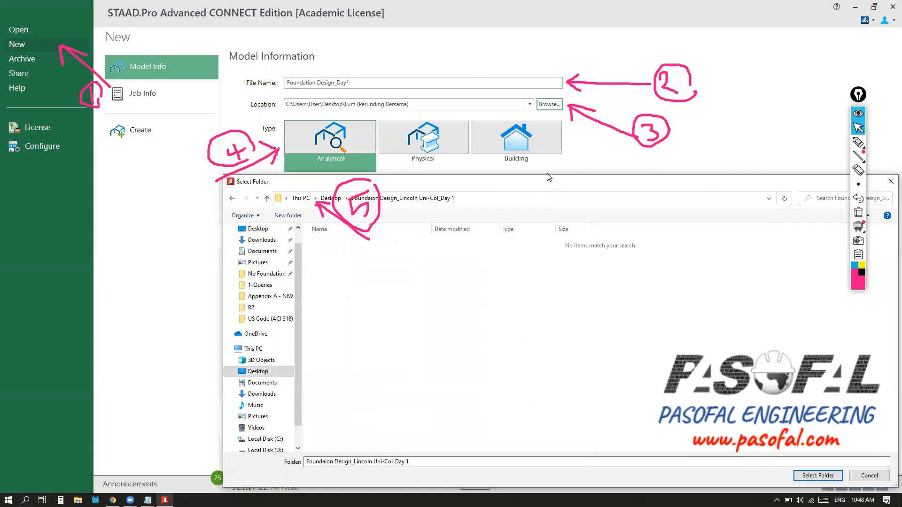
pyautogui.moveTo(549, 177); pyautogui.dragTo(471, 75)
pyautogui.click(322, 99)
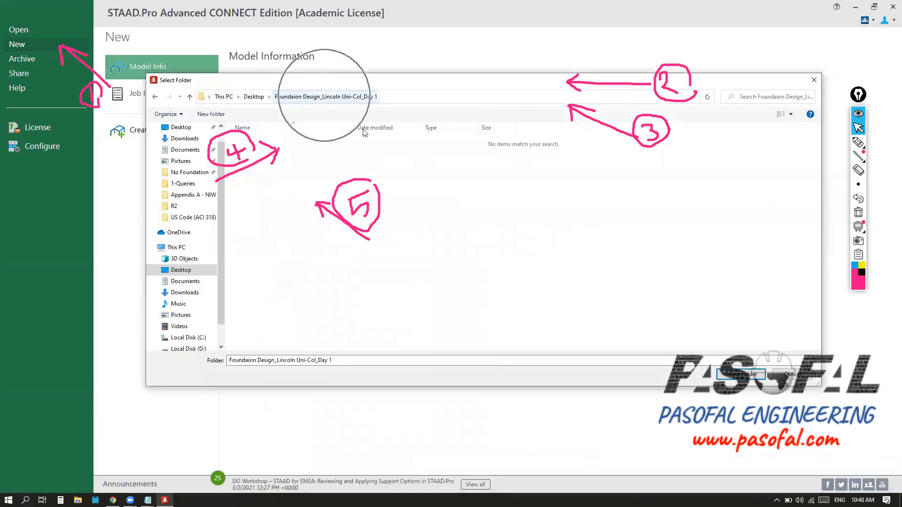
pyautogui.click(734, 379)
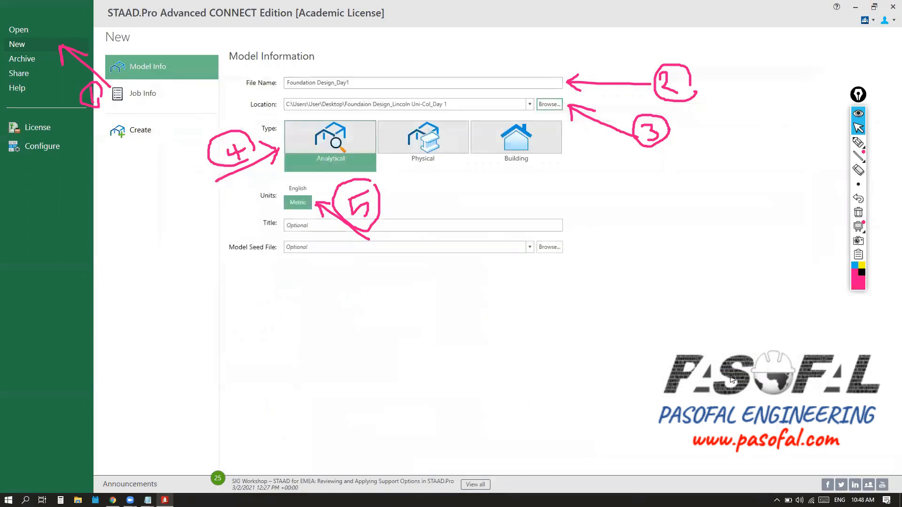
pyautogui.moveTo(454, 104); pyautogui.dragTo(381, 107)
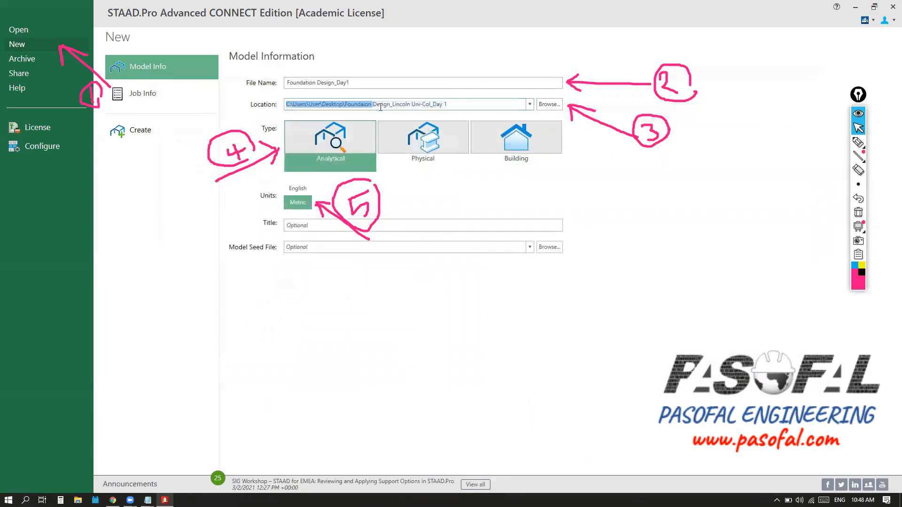
pyautogui.click(468, 104)
pyautogui.moveTo(441, 102); pyautogui.dragTo(296, 135)
pyautogui.click(317, 151)
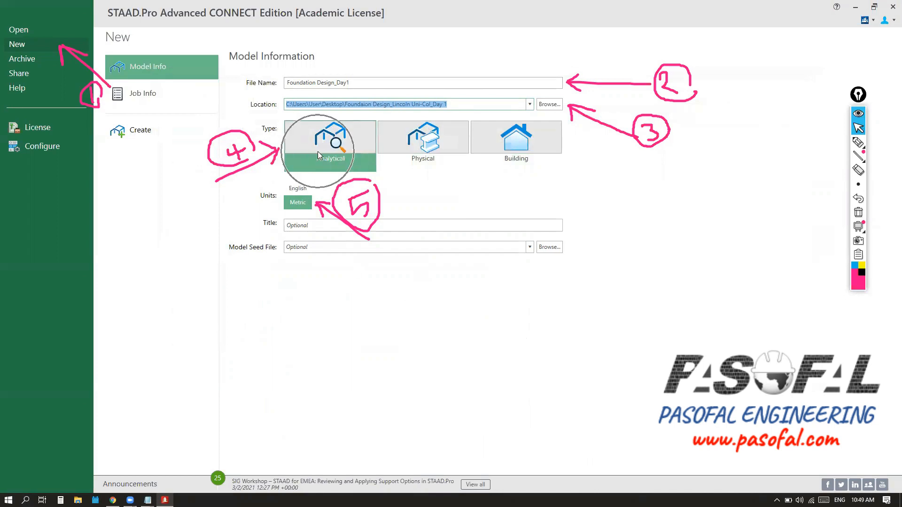
pyautogui.click(422, 150)
pyautogui.click(515, 150)
pyautogui.click(436, 153)
pyautogui.click(362, 150)
pyautogui.click(407, 149)
pyautogui.click(512, 148)
pyautogui.click(419, 158)
pyautogui.click(500, 153)
pyautogui.click(388, 168)
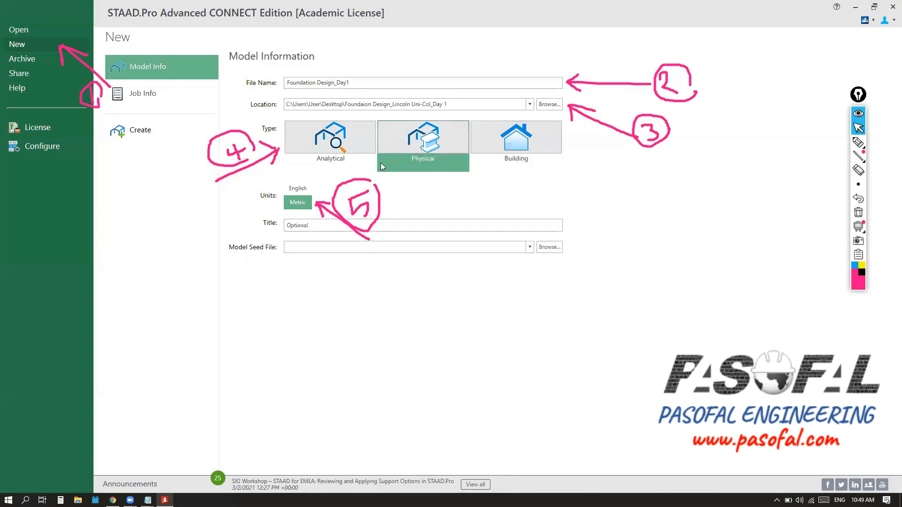
# Set the model type to Analytical and the units to Metric
pyautogui.click(342, 151)
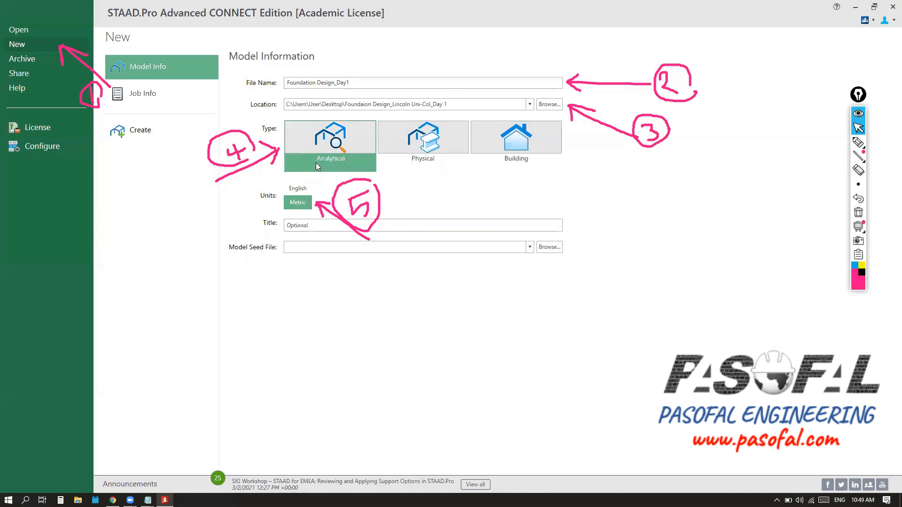
pyautogui.click(301, 204)
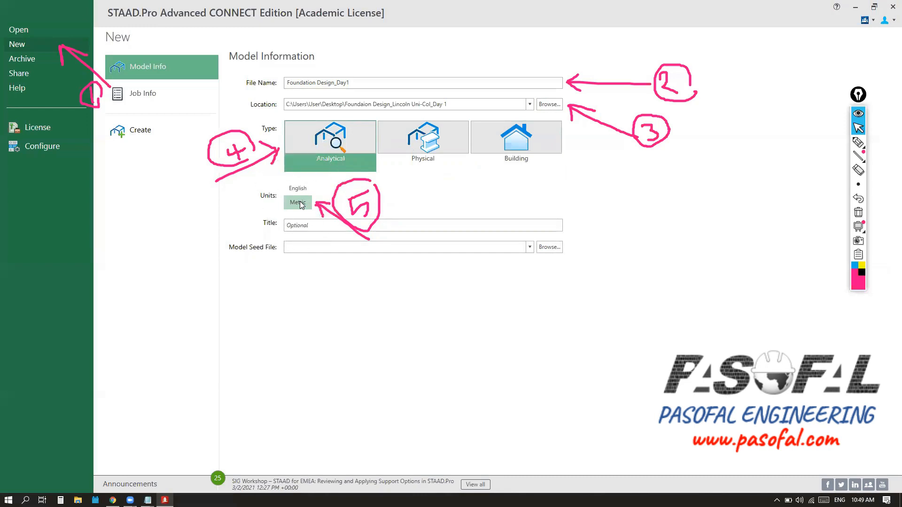
pyautogui.click(858, 143)
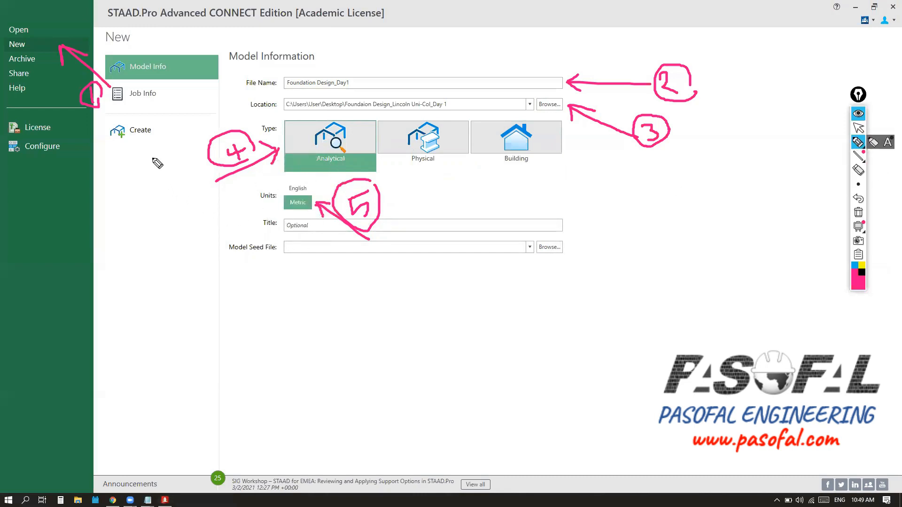
pyautogui.moveTo(143, 140); pyautogui.dragTo(171, 259)
pyautogui.moveTo(142, 139); pyautogui.dragTo(110, 168)
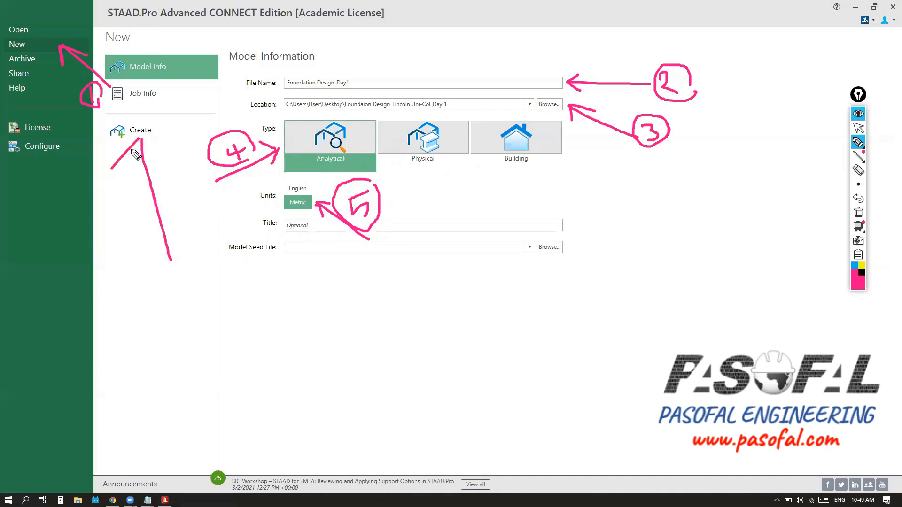
pyautogui.moveTo(142, 139); pyautogui.dragTo(167, 160)
pyautogui.moveTo(147, 242); pyautogui.dragTo(141, 256)
pyautogui.moveTo(137, 288)
pyautogui.mouseDown()
pyautogui.moveTo(123, 237)
pyautogui.moveTo(163, 253)
pyautogui.mouseUp()
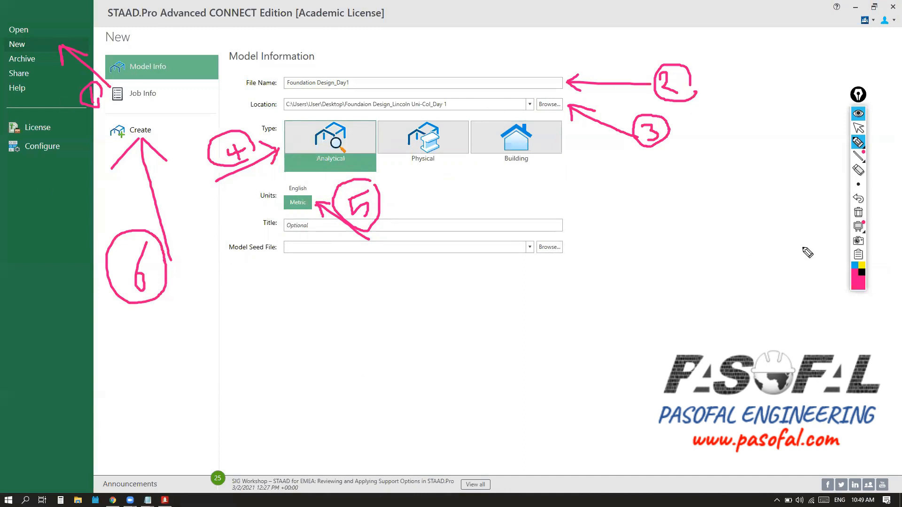
# Clear all pen annotations from the screen and create the model with the entered model information
pyautogui.click(858, 212)
pyautogui.click(858, 128)
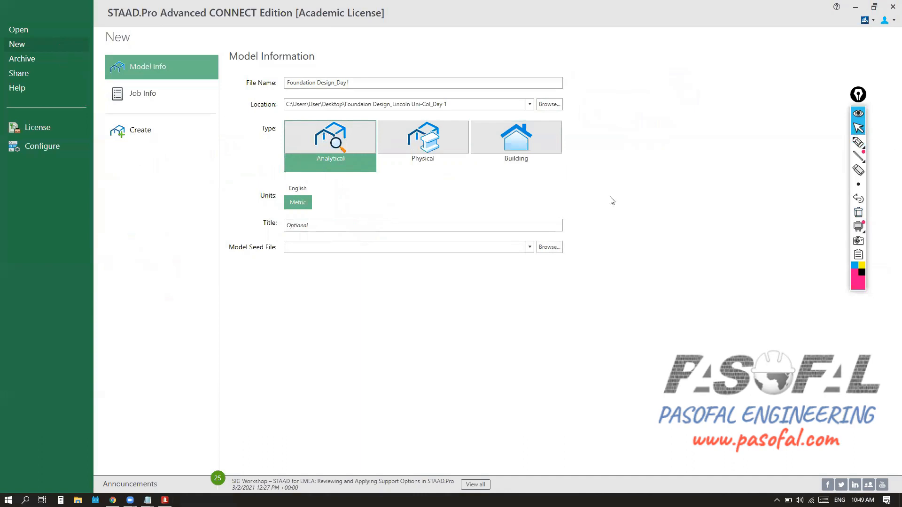
pyautogui.click(145, 133)
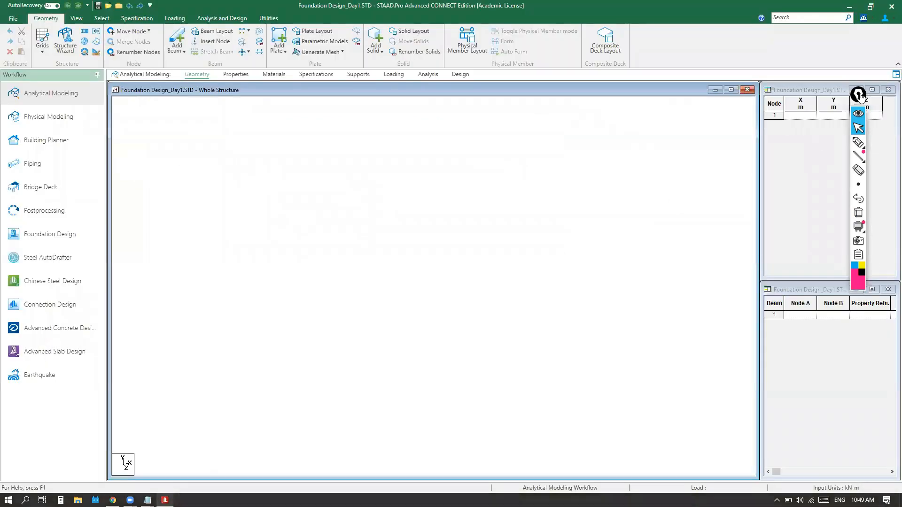
pyautogui.moveTo(863, 99); pyautogui.dragTo(880, 108)
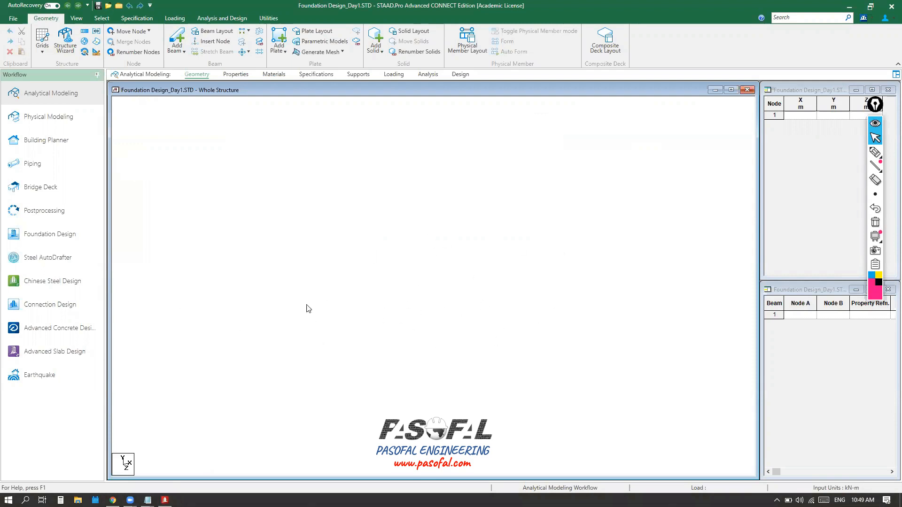
pyautogui.press('ctrl')
pyautogui.press('ctrl')
pyautogui.click(874, 152)
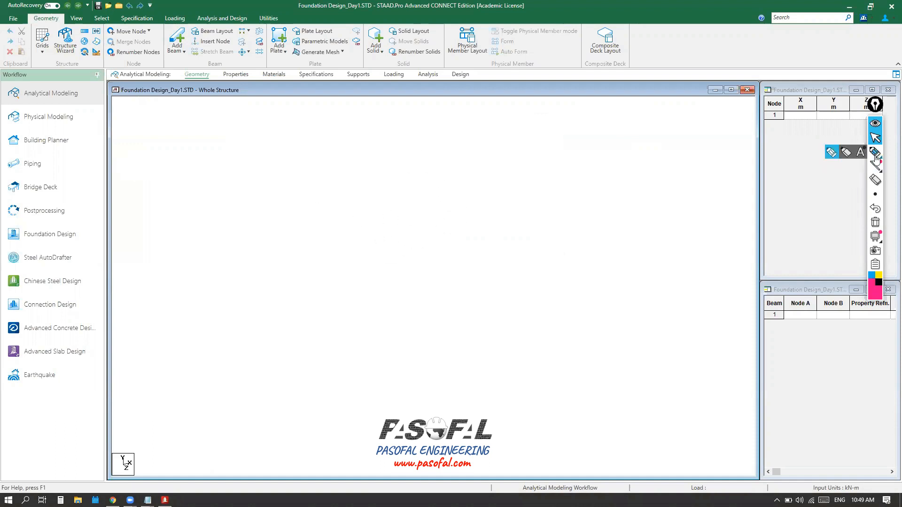
pyautogui.moveTo(181, 88)
pyautogui.mouseDown()
pyautogui.moveTo(182, 72)
pyautogui.moveTo(253, 64)
pyautogui.moveTo(463, 65)
pyautogui.moveTo(474, 76)
pyautogui.moveTo(394, 88)
pyautogui.moveTo(181, 88)
pyautogui.mouseUp()
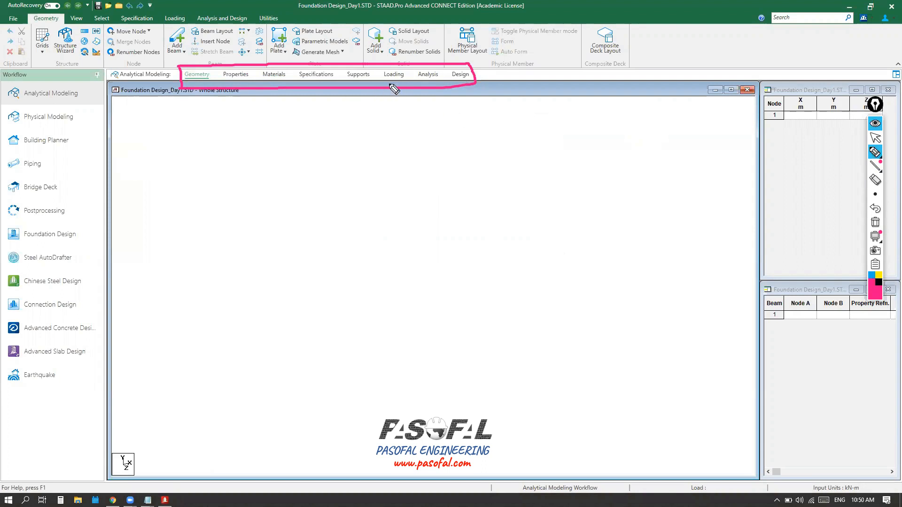
pyautogui.moveTo(441, 64)
pyautogui.mouseDown()
pyautogui.moveTo(446, 137)
pyautogui.moveTo(444, 115)
pyautogui.moveTo(409, 115)
pyautogui.moveTo(417, 121)
pyautogui.mouseUp()
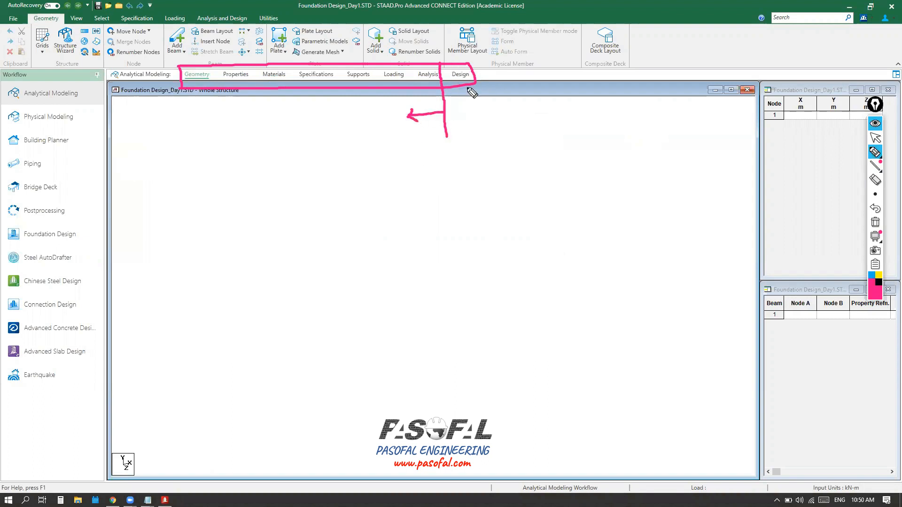
pyautogui.moveTo(469, 90)
pyautogui.mouseDown()
pyautogui.moveTo(479, 104)
pyautogui.moveTo(444, 308)
pyautogui.moveTo(167, 280)
pyautogui.moveTo(83, 246)
pyautogui.moveTo(91, 265)
pyautogui.moveTo(106, 236)
pyautogui.mouseUp()
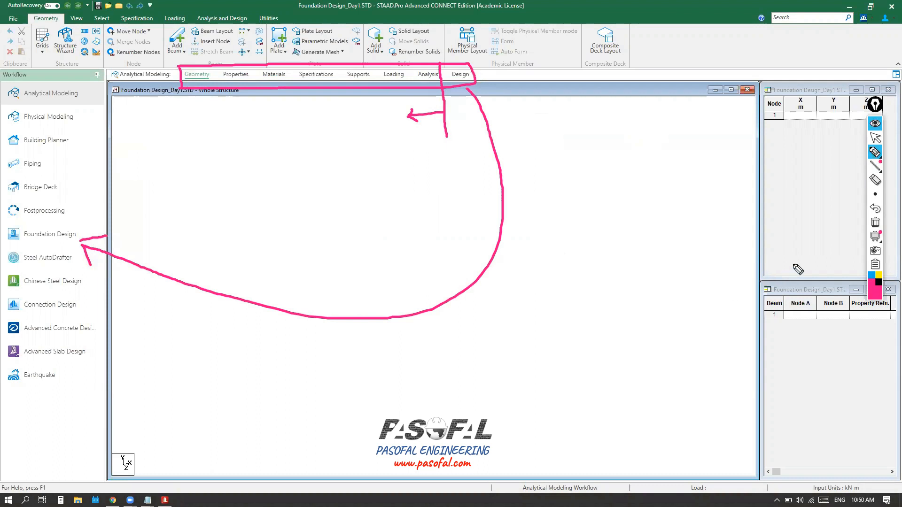
pyautogui.click(875, 224)
pyautogui.click(878, 139)
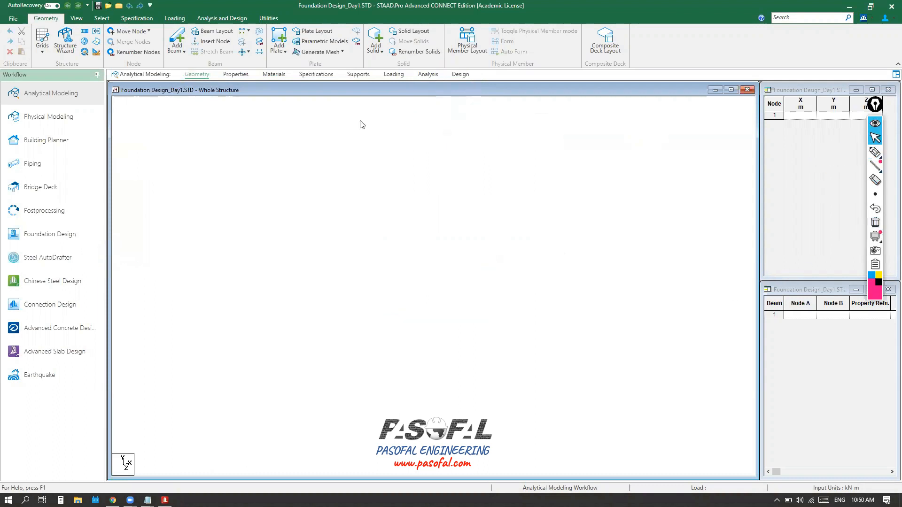
pyautogui.click(195, 76)
pyautogui.click(875, 151)
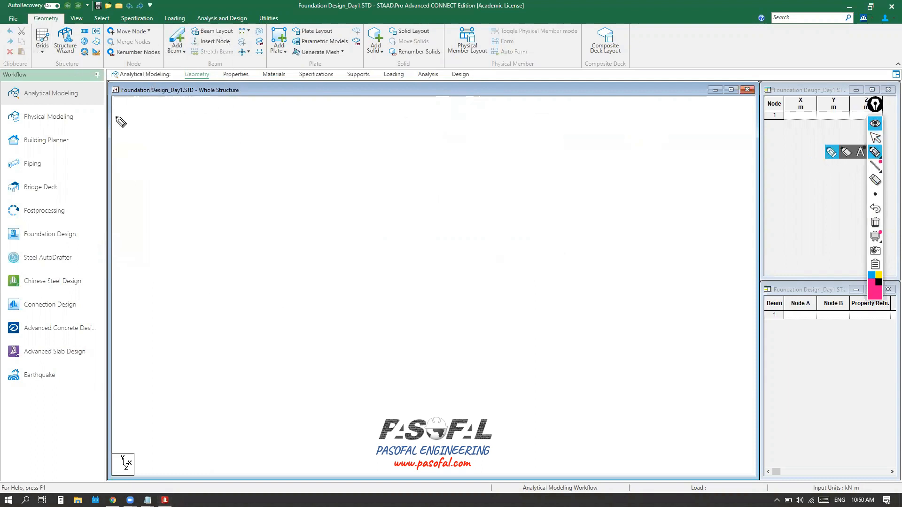
pyautogui.moveTo(32, 65)
pyautogui.mouseDown()
pyautogui.moveTo(30, 28)
pyautogui.moveTo(51, 28)
pyautogui.moveTo(114, 124)
pyautogui.mouseUp()
pyautogui.moveTo(53, 64)
pyautogui.mouseDown()
pyautogui.moveTo(59, 89)
pyautogui.moveTo(76, 69)
pyautogui.mouseUp()
pyautogui.click(873, 222)
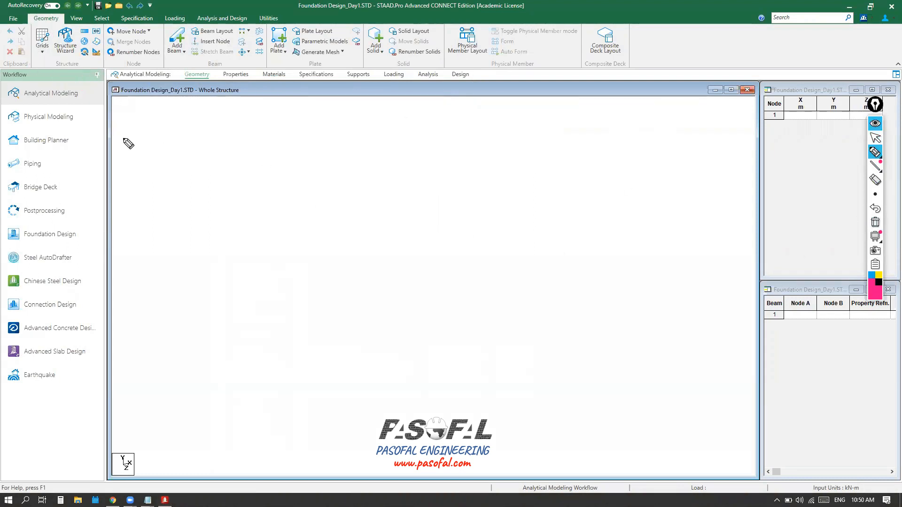
pyautogui.click(876, 139)
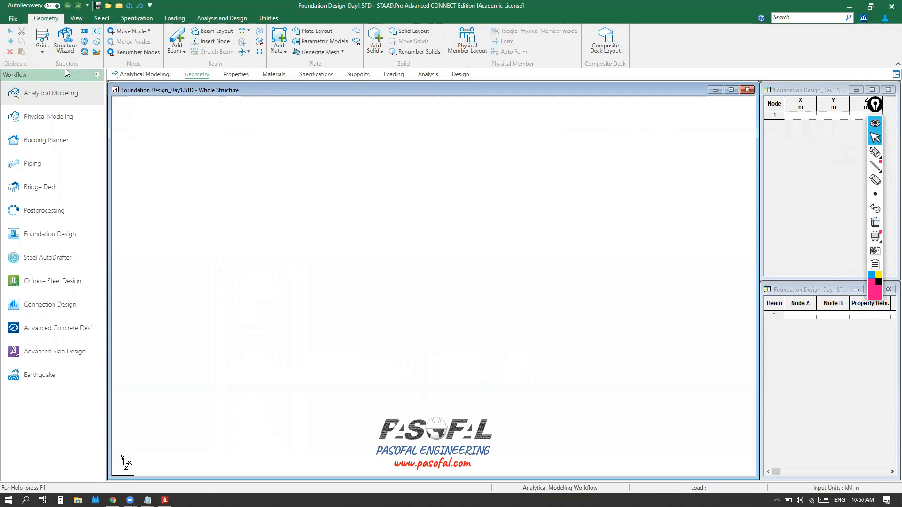
# Start the Beam Grid tool to display the default linear grid for snapping nodes and beams
pyautogui.click(42, 52)
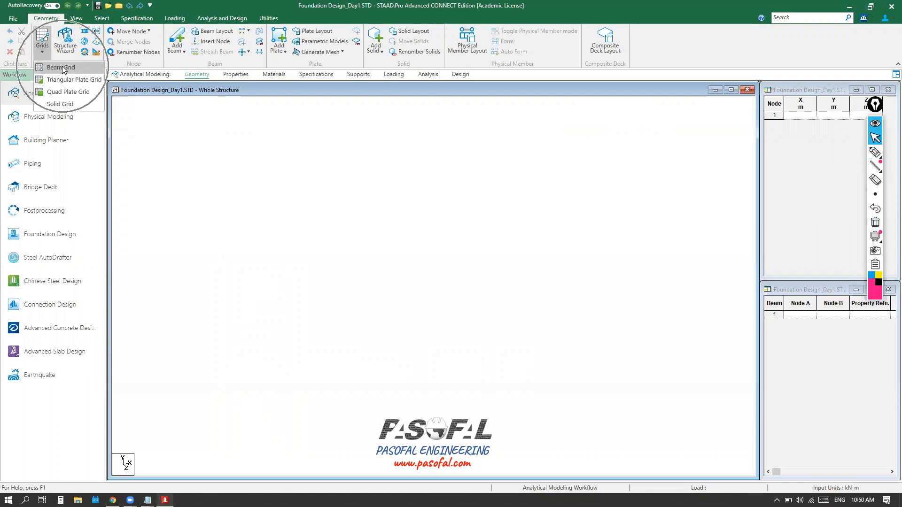
pyautogui.click(62, 67)
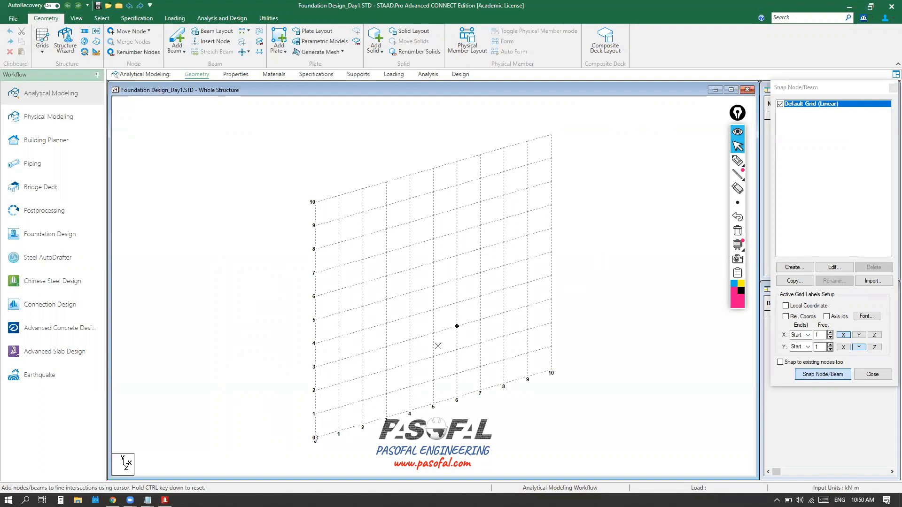
# Mark one grid division along X and one along Y in pen, labelling each 1m
pyautogui.click(738, 160)
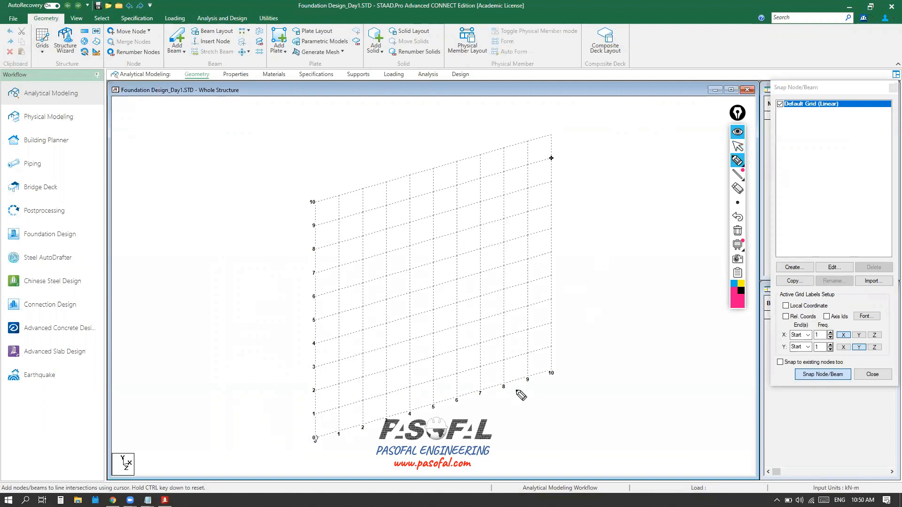
pyautogui.moveTo(318, 448)
pyautogui.mouseDown()
pyautogui.moveTo(321, 459)
pyautogui.moveTo(348, 450)
pyautogui.moveTo(335, 471)
pyautogui.moveTo(366, 464)
pyautogui.mouseUp()
pyautogui.moveTo(298, 415)
pyautogui.mouseDown()
pyautogui.moveTo(310, 414)
pyautogui.moveTo(311, 440)
pyautogui.moveTo(278, 440)
pyautogui.moveTo(301, 438)
pyautogui.mouseUp()
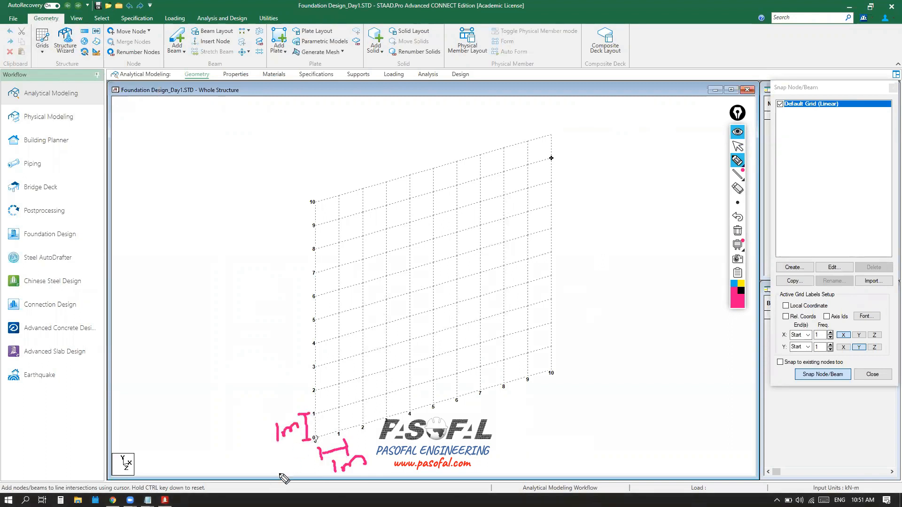
pyautogui.click(740, 148)
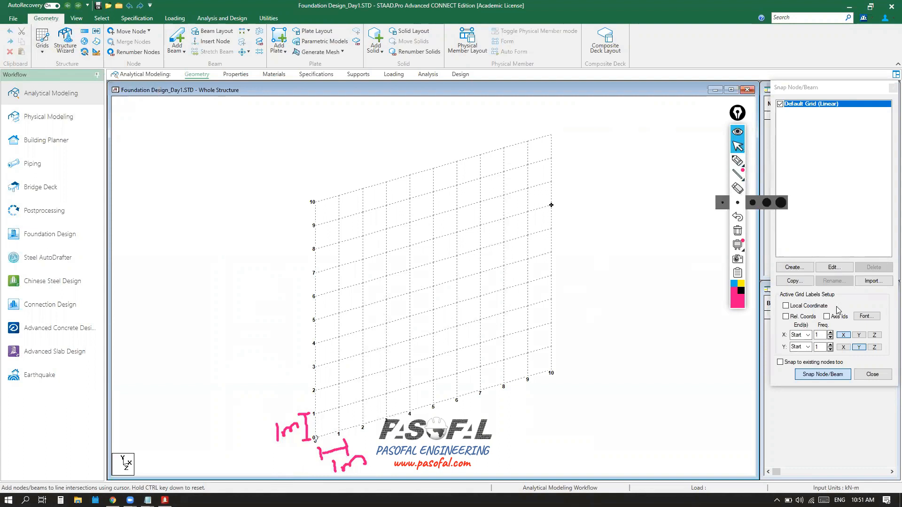
# Open the default linear grid's settings and box the X and Y construction-line spacing values in pen
pyautogui.click(833, 268)
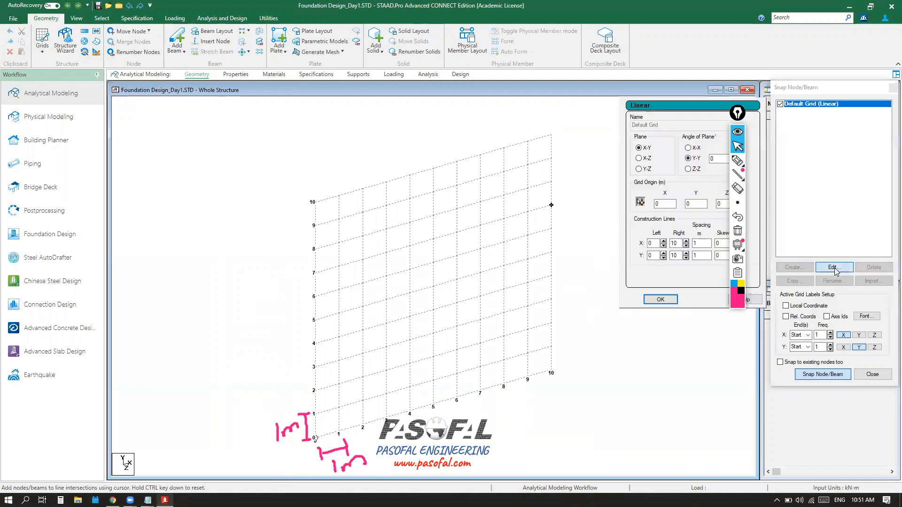
pyautogui.moveTo(739, 118); pyautogui.dragTo(544, 111)
pyautogui.click(554, 150)
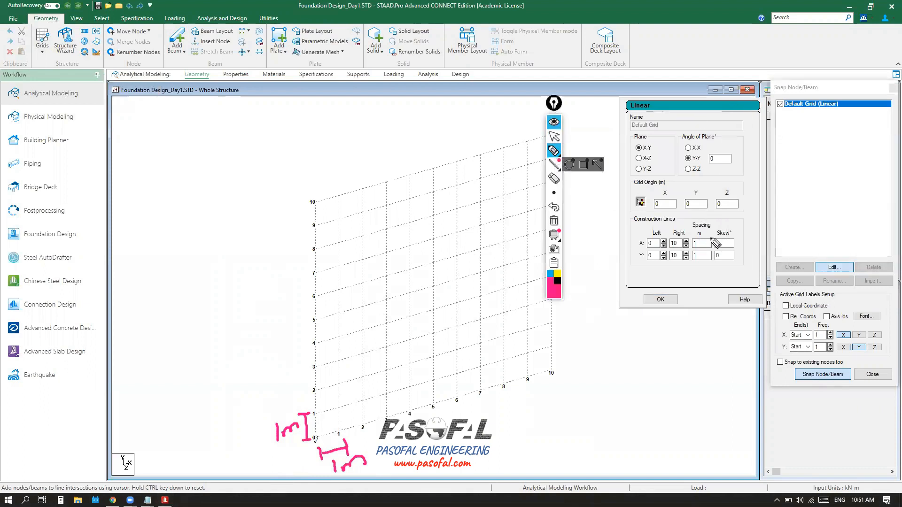
pyautogui.moveTo(713, 240)
pyautogui.mouseDown()
pyautogui.moveTo(712, 265)
pyautogui.moveTo(695, 266)
pyautogui.moveTo(691, 244)
pyautogui.moveTo(712, 230)
pyautogui.mouseUp()
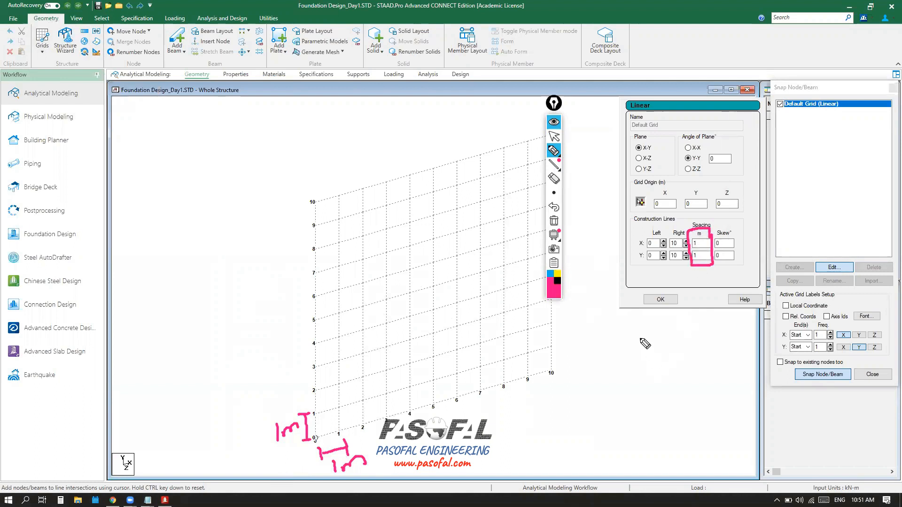
# Clear all pen annotations and accept the linear grid settings, keeping the collapsed annotation toolbar clear of the grid
pyautogui.click(553, 220)
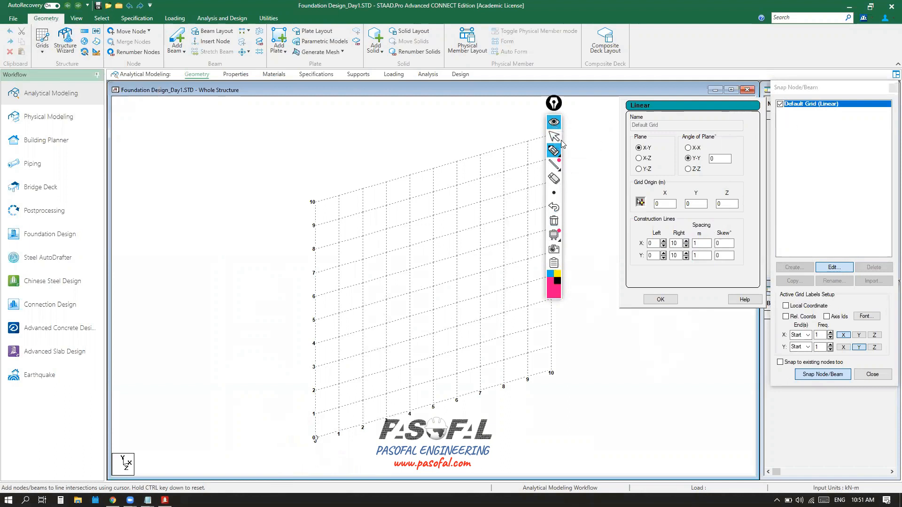
pyautogui.click(556, 128)
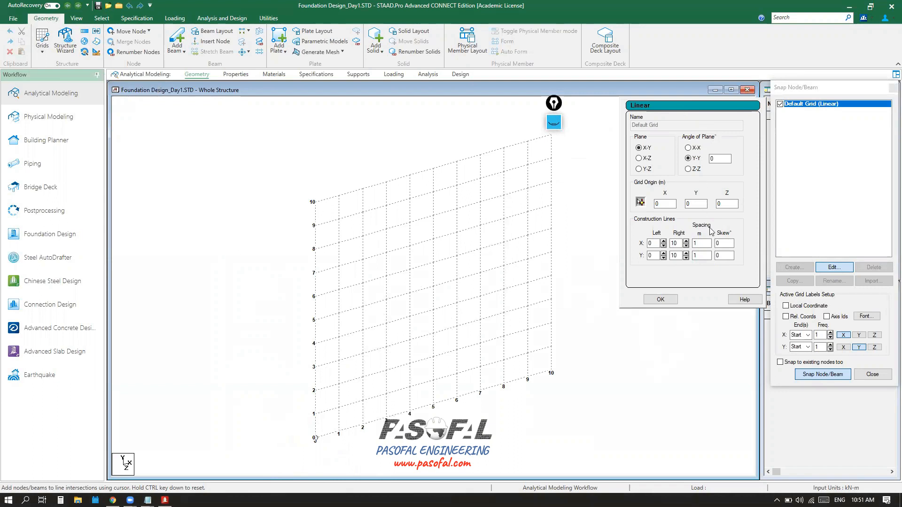
pyautogui.click(660, 299)
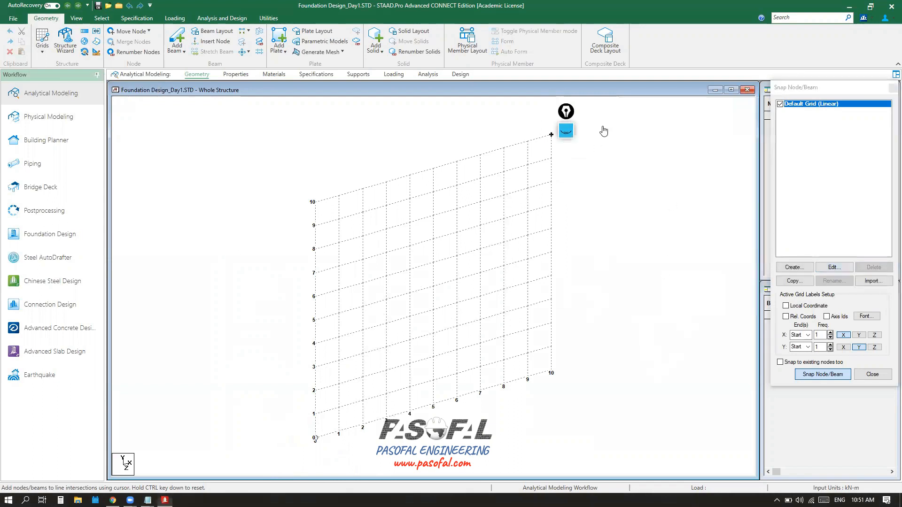
pyautogui.moveTo(602, 128); pyautogui.dragTo(716, 136)
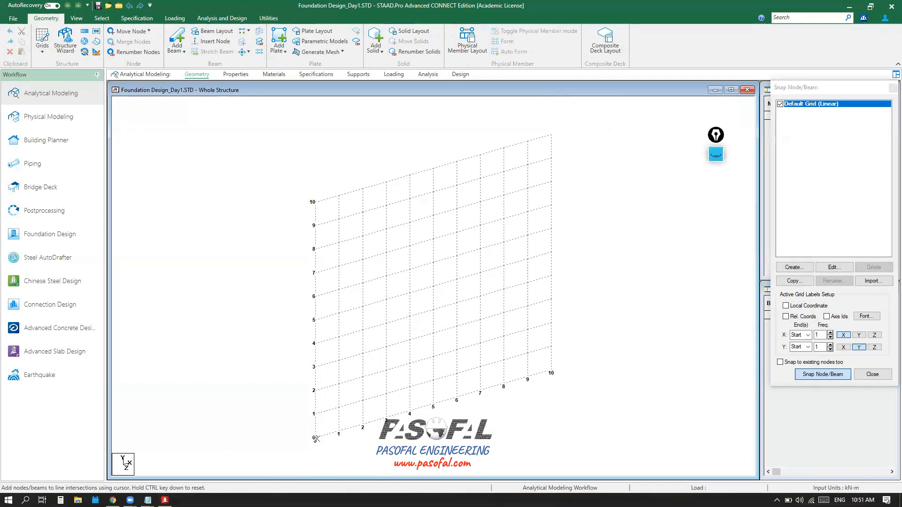
# Draw the first column on the grid from the origin (0, 0) up to (0, 3)
pyautogui.click(315, 438)
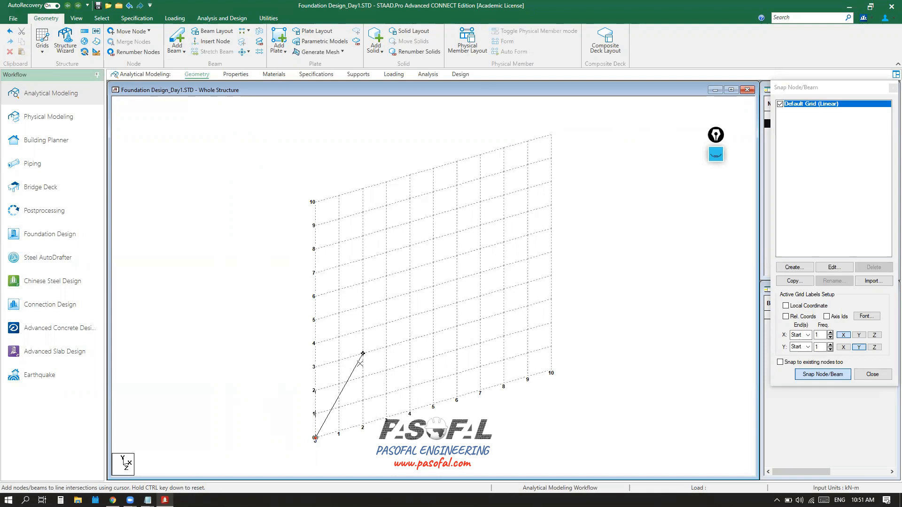
pyautogui.press('ctrl')
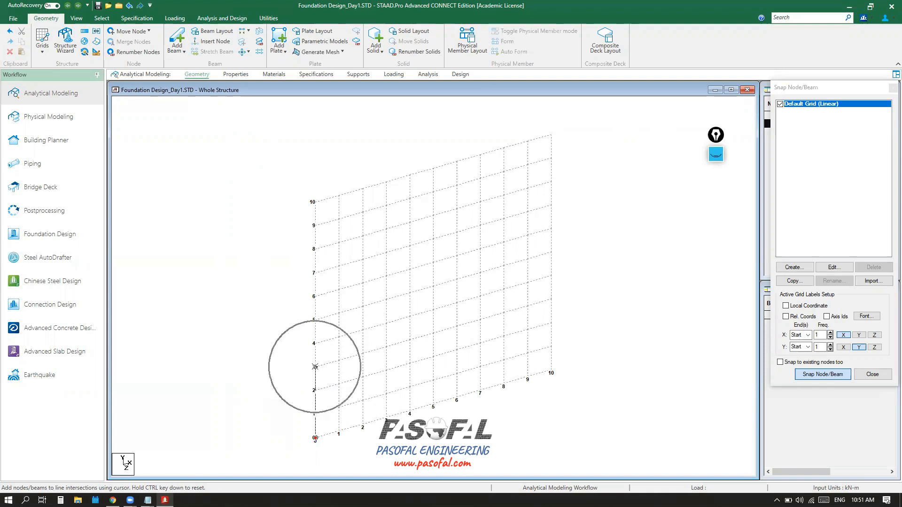
pyautogui.press('ctrl')
pyautogui.click(315, 367)
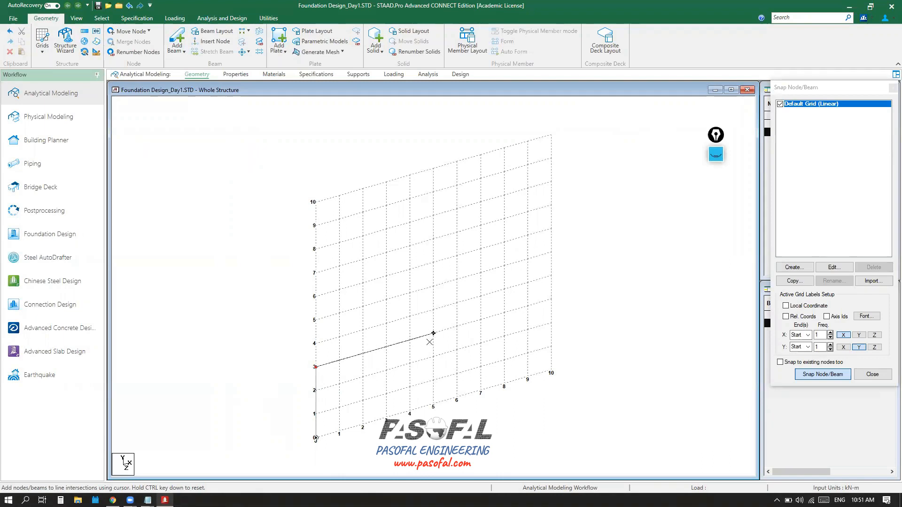
# Circle the axis triad in pen and sketch an enlarged copy with arrows labelled X, Y and Z
pyautogui.click(713, 157)
pyautogui.click(717, 185)
pyautogui.moveTo(140, 464)
pyautogui.mouseDown()
pyautogui.moveTo(140, 475)
pyautogui.moveTo(115, 474)
pyautogui.moveTo(124, 444)
pyautogui.moveTo(143, 459)
pyautogui.mouseUp()
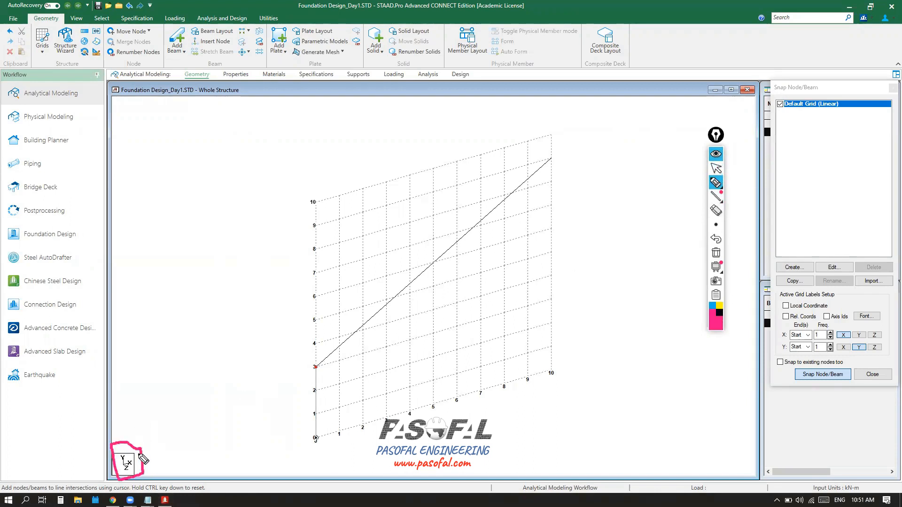
pyautogui.moveTo(175, 386)
pyautogui.mouseDown()
pyautogui.moveTo(175, 416)
pyautogui.moveTo(225, 404)
pyautogui.moveTo(206, 449)
pyautogui.mouseUp()
pyautogui.moveTo(176, 392)
pyautogui.mouseDown()
pyautogui.moveTo(174, 368)
pyautogui.moveTo(182, 380)
pyautogui.mouseUp()
pyautogui.moveTo(163, 338)
pyautogui.mouseDown()
pyautogui.moveTo(176, 342)
pyautogui.moveTo(174, 356)
pyautogui.moveTo(160, 359)
pyautogui.mouseUp()
pyautogui.moveTo(242, 384); pyautogui.dragTo(238, 405)
pyautogui.moveTo(229, 388); pyautogui.dragTo(250, 401)
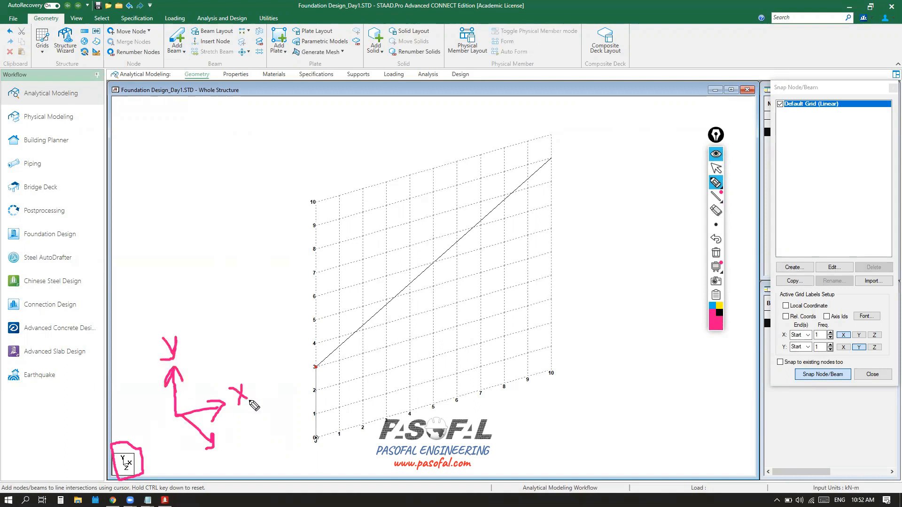
pyautogui.moveTo(219, 449); pyautogui.dragTo(231, 459)
# Draw labelled pen arrows beside the grid showing its X and Y directions
pyautogui.moveTo(581, 361)
pyautogui.mouseDown()
pyautogui.moveTo(638, 340)
pyautogui.moveTo(628, 360)
pyautogui.mouseUp()
pyautogui.moveTo(661, 326)
pyautogui.mouseDown()
pyautogui.moveTo(656, 350)
pyautogui.moveTo(677, 344)
pyautogui.mouseUp()
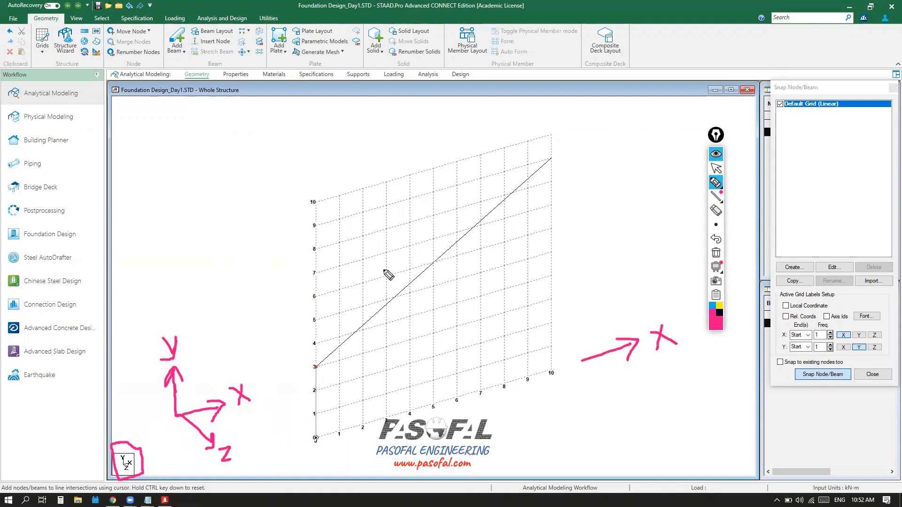
pyautogui.moveTo(314, 194)
pyautogui.mouseDown()
pyautogui.moveTo(314, 146)
pyautogui.moveTo(322, 155)
pyautogui.mouseUp()
pyautogui.moveTo(289, 123)
pyautogui.mouseDown()
pyautogui.moveTo(299, 123)
pyautogui.moveTo(280, 142)
pyautogui.mouseUp()
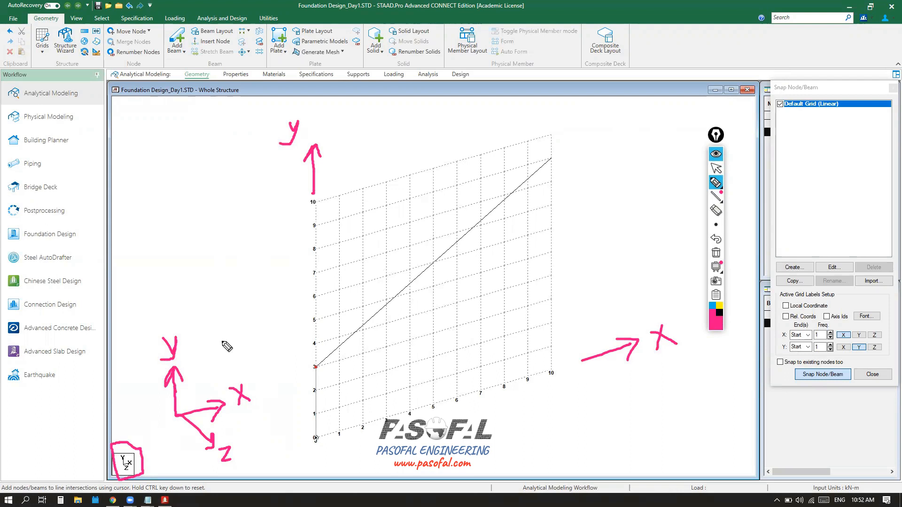
# Draw a beam from (0, 3) to (5, 3) and a column down to (5, 0), ending node/beam snapping
pyautogui.click(715, 168)
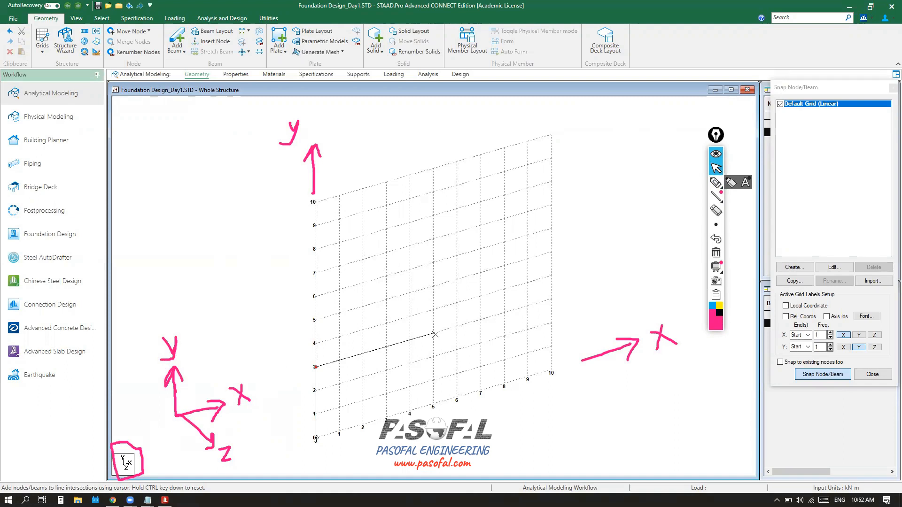
pyautogui.click(432, 333)
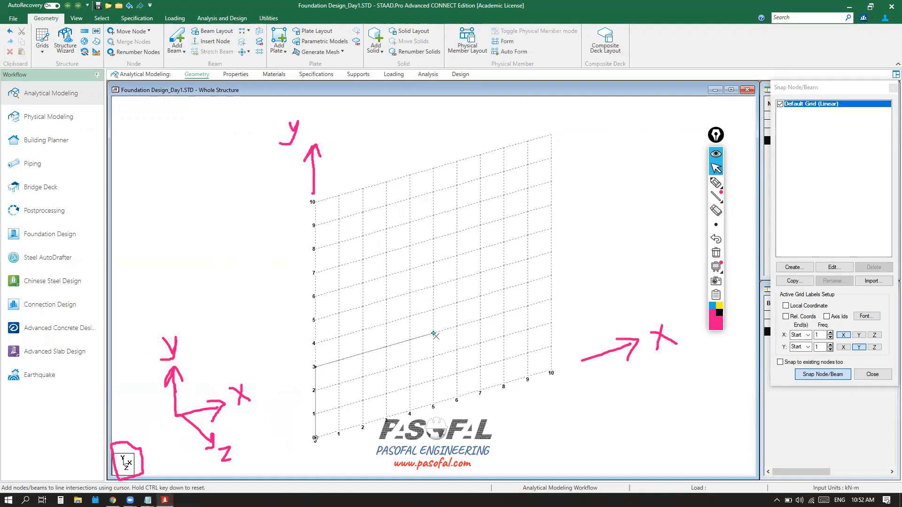
pyautogui.click(434, 403)
pyautogui.press('Escape')
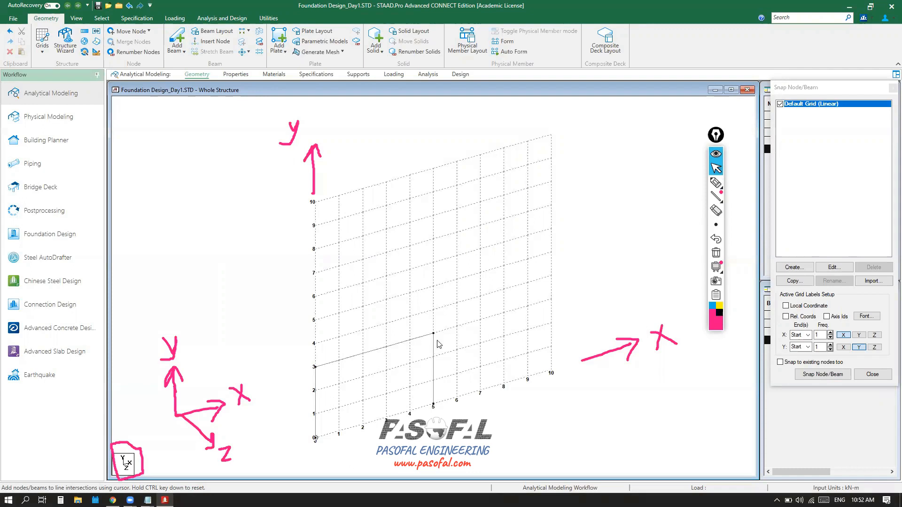
# Box the Snap Node/Beam command in pen and draw an arrow pointing to it
pyautogui.click(715, 182)
pyautogui.moveTo(850, 365)
pyautogui.mouseDown()
pyautogui.moveTo(838, 388)
pyautogui.moveTo(790, 378)
pyautogui.moveTo(849, 362)
pyautogui.mouseUp()
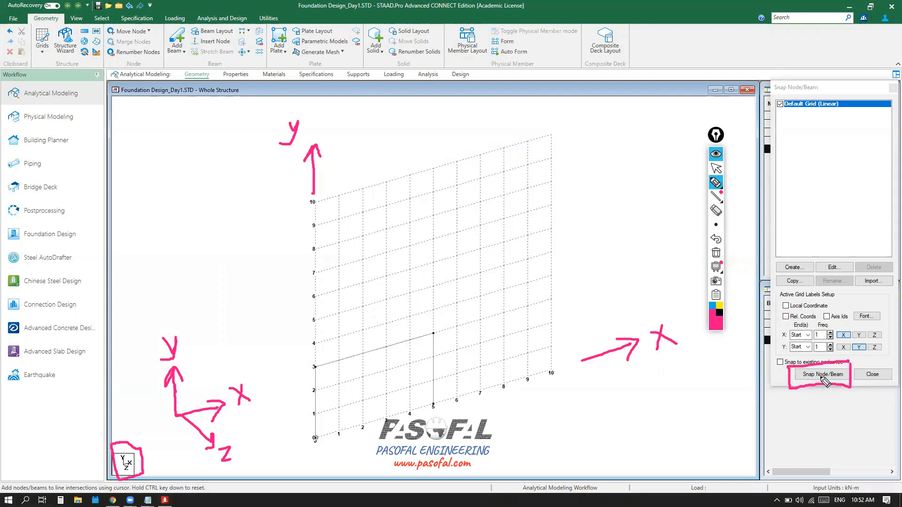
pyautogui.moveTo(791, 390)
pyautogui.mouseDown()
pyautogui.moveTo(763, 438)
pyautogui.moveTo(792, 404)
pyautogui.moveTo(792, 389)
pyautogui.mouseUp()
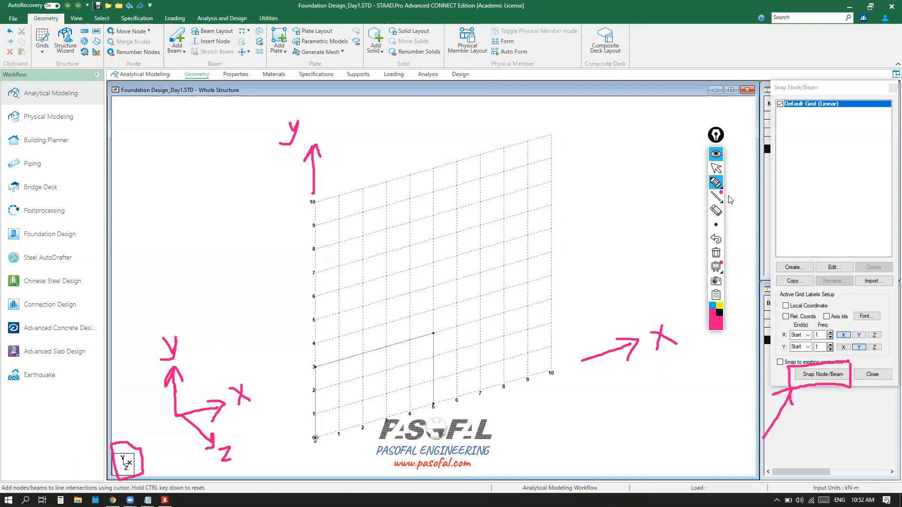
# Resume snapping, draw a beam from (5, 3) to (9, 3) and a column down to (9, 0), then end snapping
pyautogui.click(716, 168)
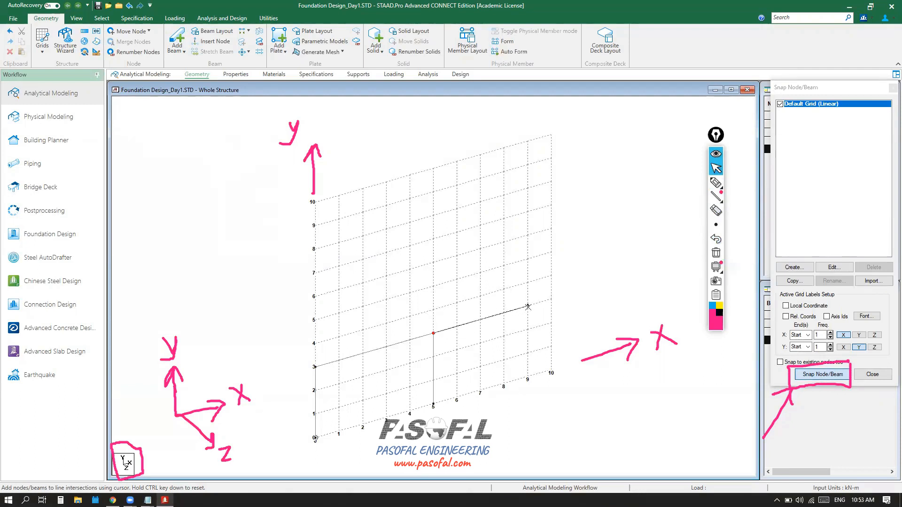
pyautogui.click(528, 307)
pyautogui.click(527, 307)
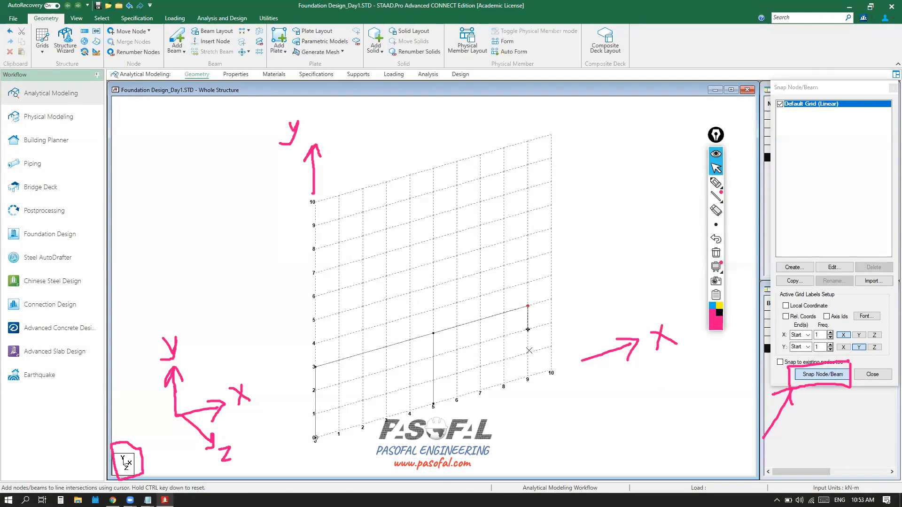
pyautogui.click(527, 378)
pyautogui.press('Escape')
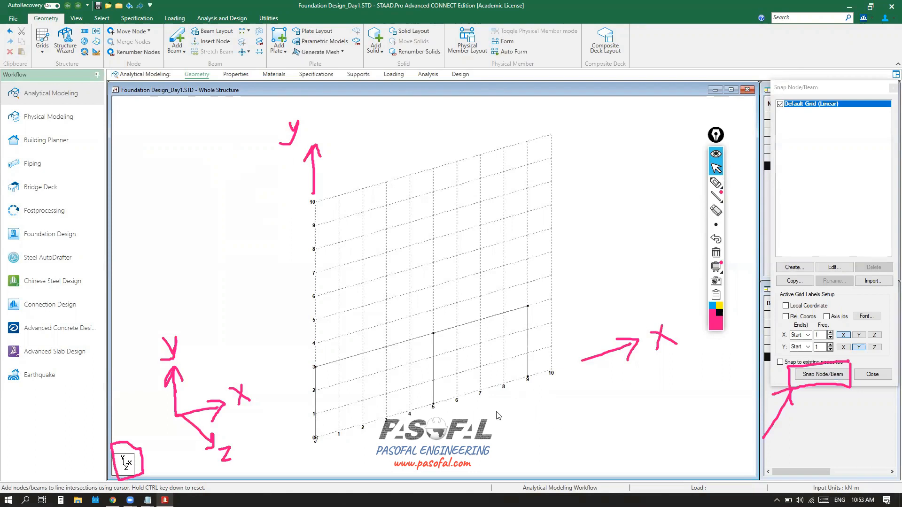
# Box the Default Grid (Linear) entry in pen and draw an arrow pointing to its visibility setting
pyautogui.click(715, 182)
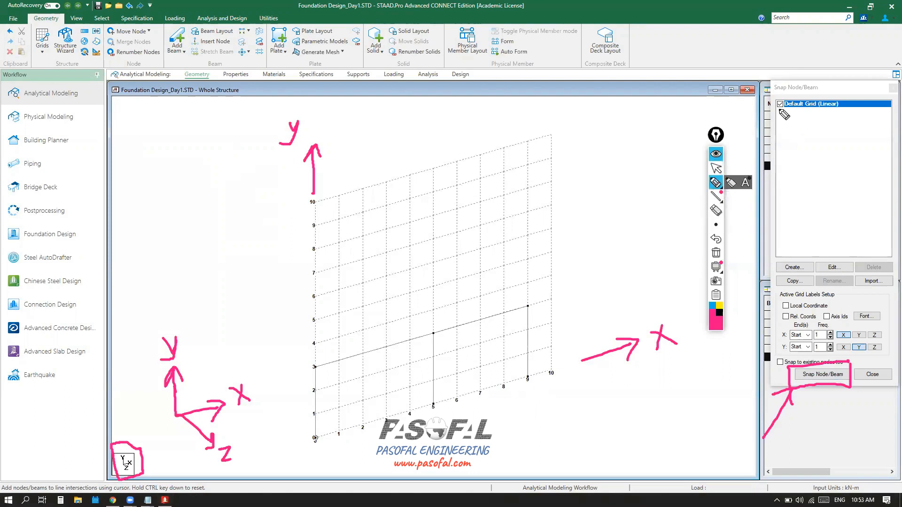
pyautogui.moveTo(778, 99)
pyautogui.mouseDown()
pyautogui.moveTo(793, 117)
pyautogui.moveTo(875, 115)
pyautogui.moveTo(874, 92)
pyautogui.moveTo(630, 115)
pyautogui.mouseUp()
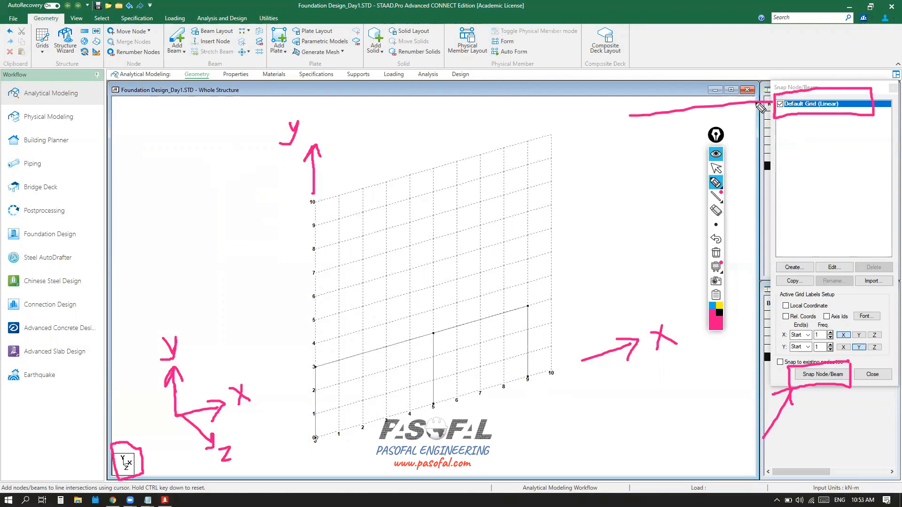
pyautogui.moveTo(748, 117); pyautogui.dragTo(772, 102)
pyautogui.click(715, 168)
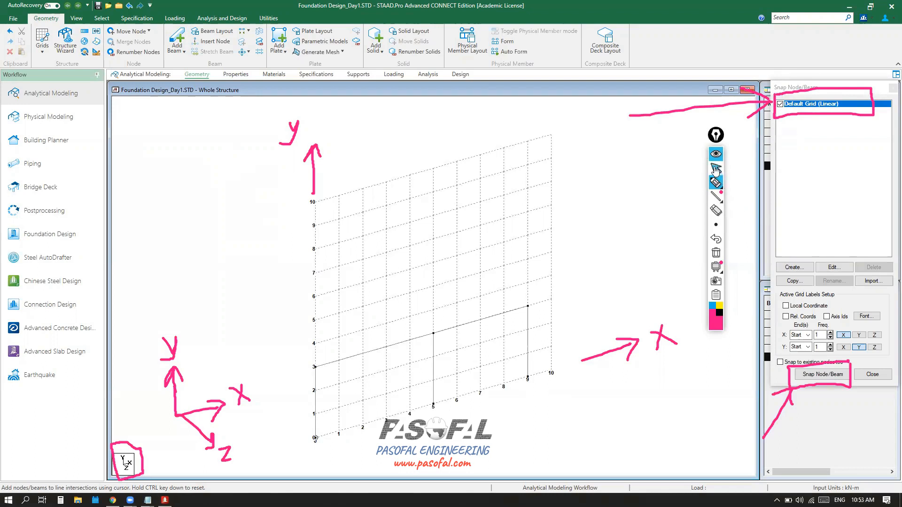
# Hide the default linear grid and clear all pen annotations from the screen
pyautogui.click(780, 105)
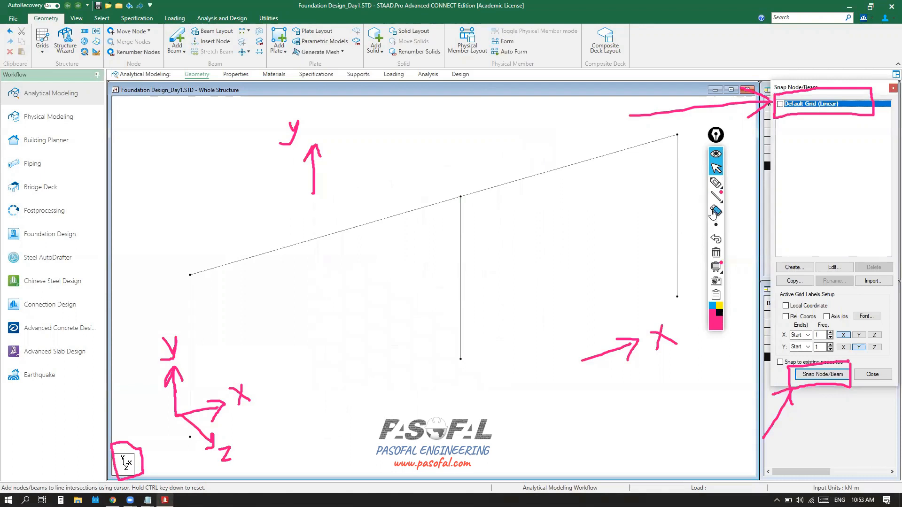
pyautogui.click(715, 253)
# Examine the two-bay frame's beams and columns with the grid hidden
pyautogui.scroll(-3, 321, 314)
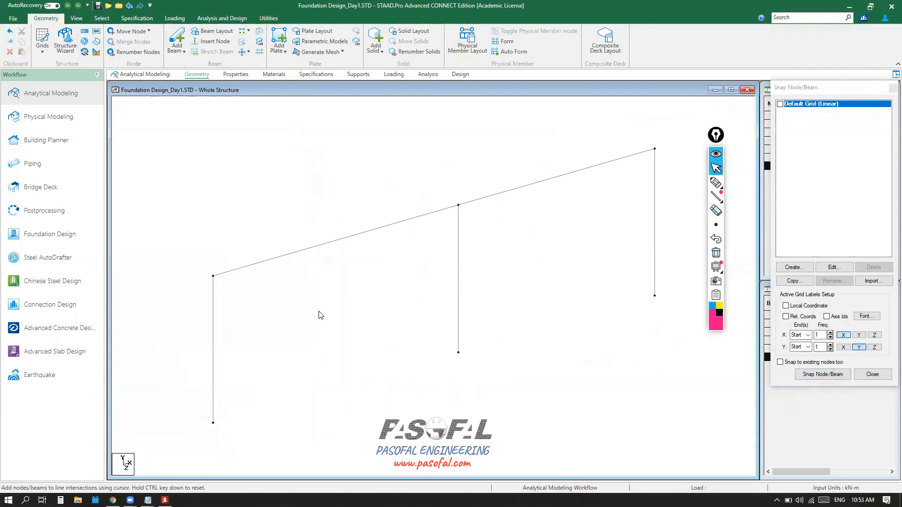
pyautogui.scroll(-1, 507, 264)
pyautogui.moveTo(453, 286); pyautogui.dragTo(482, 262, button='middle')
pyautogui.scroll(7, 383, 295)
pyautogui.scroll(-3, 476, 241)
pyautogui.scroll(-1, 480, 241)
pyautogui.scroll(4, 417, 307)
pyautogui.scroll(-3, 436, 285)
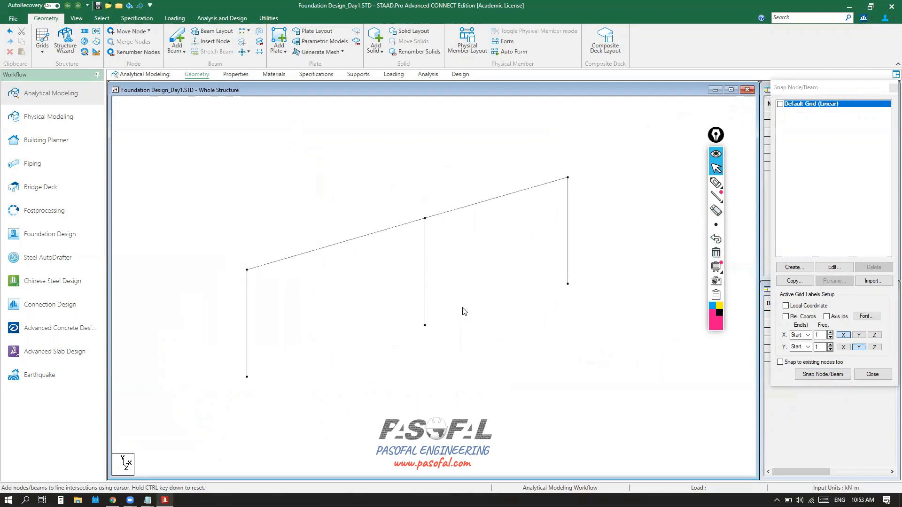
pyautogui.scroll(-2, 330, 263)
pyautogui.scroll(3, 336, 268)
pyautogui.scroll(-1, 336, 271)
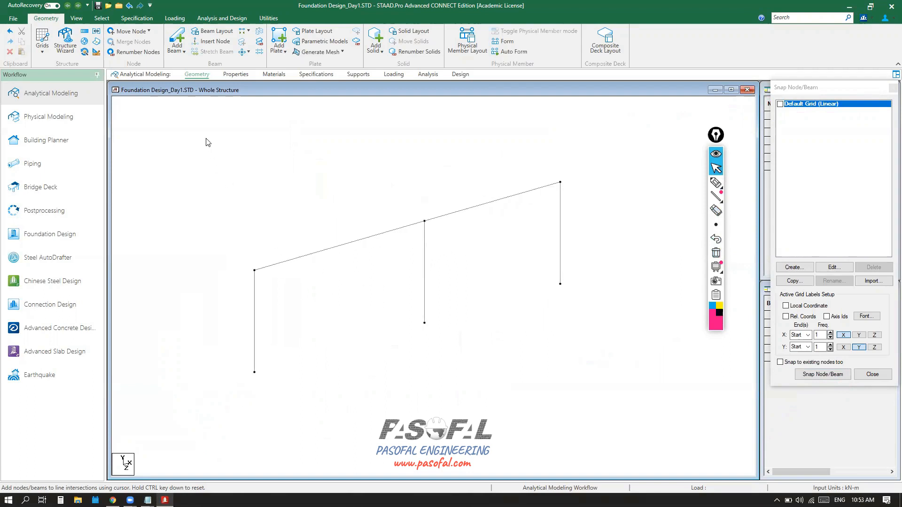
# Select all beams and columns of the frame, and box Geometry and the first tool beside Structure Wizard in pen
pyautogui.moveTo(589, 376); pyautogui.dragTo(620, 387)
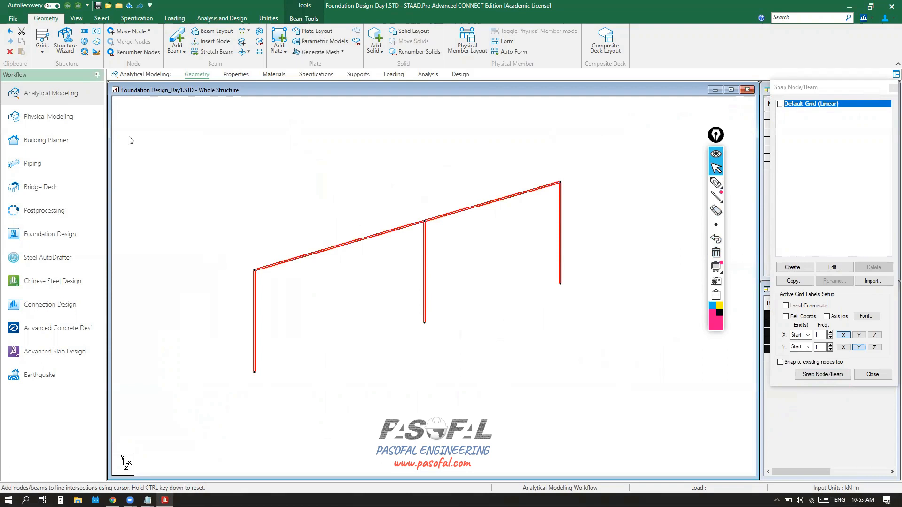
pyautogui.click(716, 182)
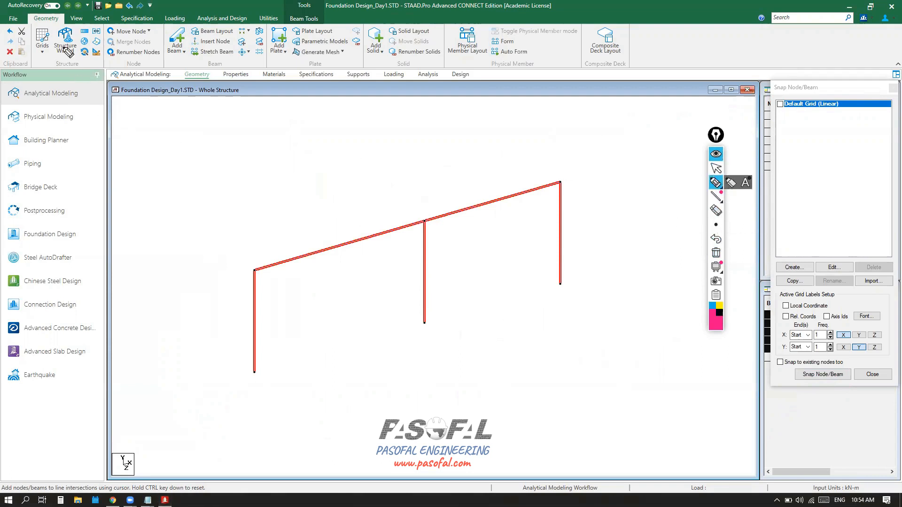
pyautogui.moveTo(29, 13)
pyautogui.mouseDown()
pyautogui.moveTo(36, 24)
pyautogui.moveTo(68, 16)
pyautogui.moveTo(30, 14)
pyautogui.mouseUp()
pyautogui.moveTo(89, 29)
pyautogui.mouseDown()
pyautogui.moveTo(89, 37)
pyautogui.moveTo(79, 29)
pyautogui.moveTo(91, 26)
pyautogui.mouseUp()
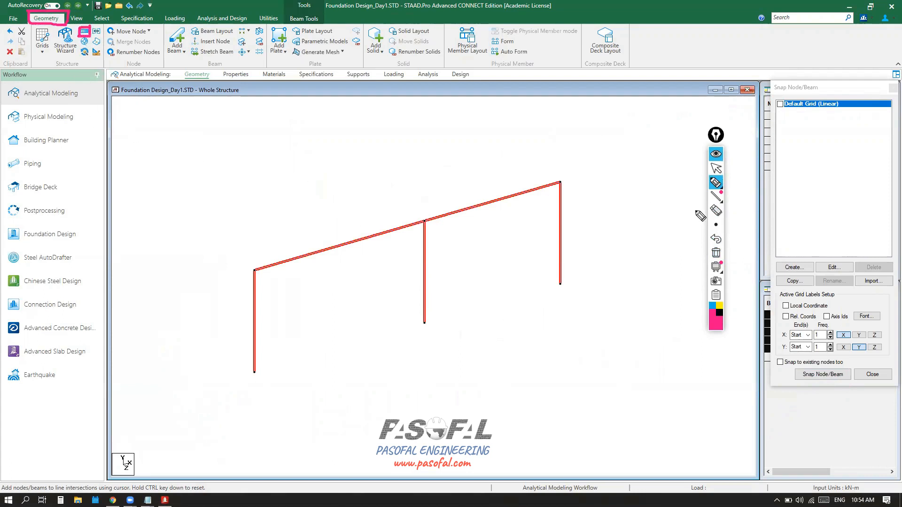
# Start a Translational Repeat of the selected frame and draw a pen arrow labelled Z from the front column base
pyautogui.click(716, 168)
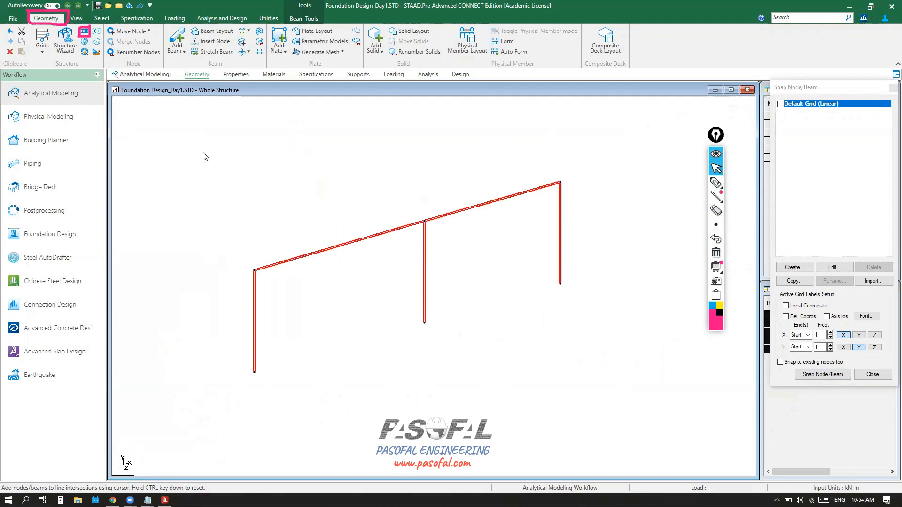
pyautogui.click(85, 32)
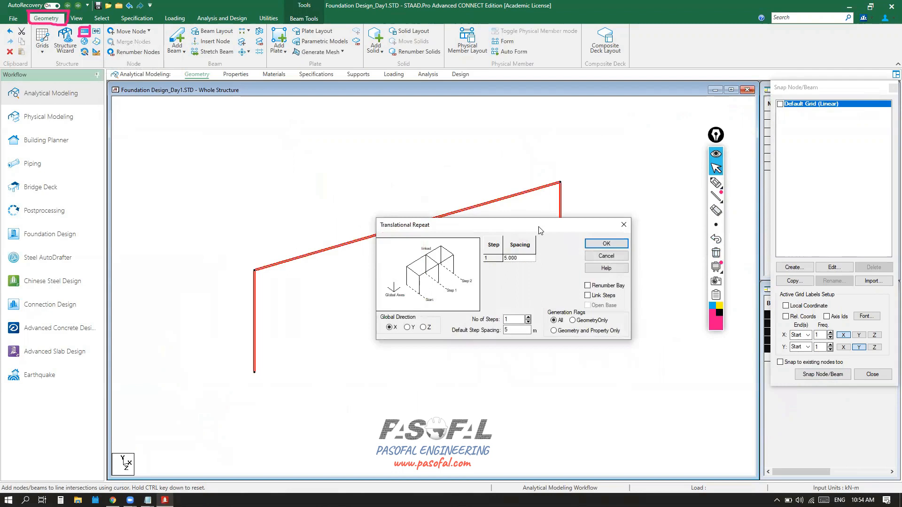
pyautogui.moveTo(539, 230); pyautogui.dragTo(280, 111)
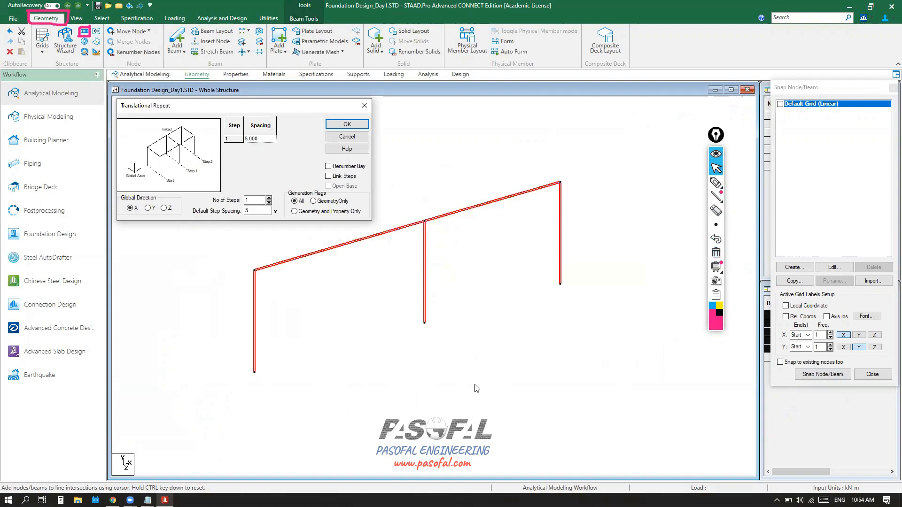
pyautogui.click(716, 183)
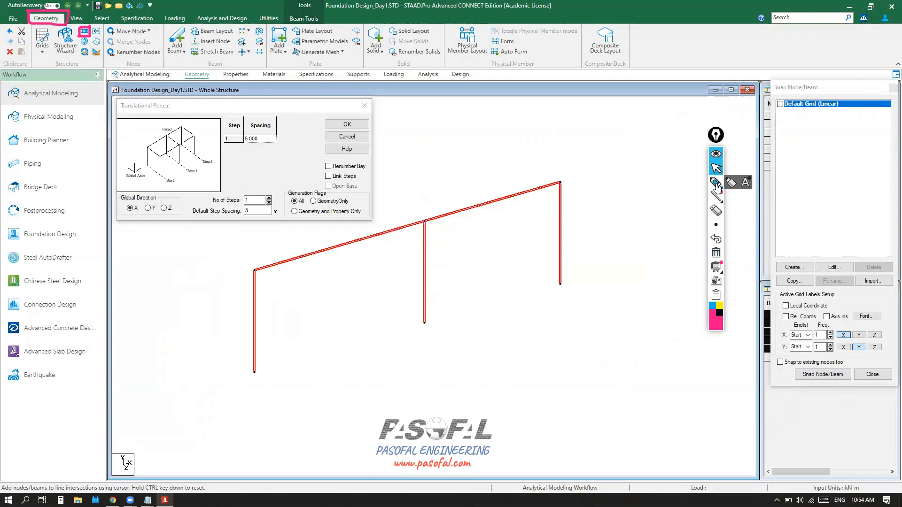
pyautogui.moveTo(261, 376)
pyautogui.mouseDown()
pyautogui.moveTo(314, 424)
pyautogui.moveTo(319, 407)
pyautogui.moveTo(313, 437)
pyautogui.moveTo(332, 458)
pyautogui.moveTo(348, 454)
pyautogui.mouseUp()
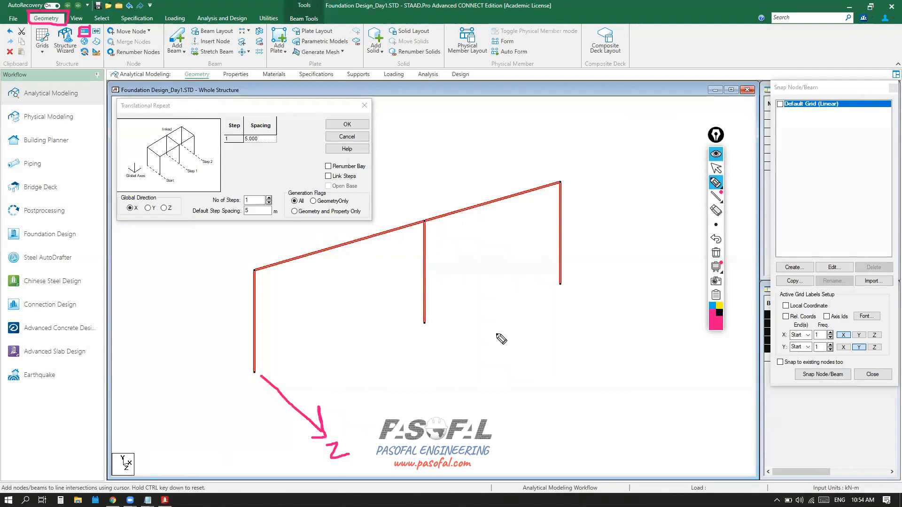
# Set the Translational Repeat to 4 steps and turn on Link Steps
pyautogui.click(714, 168)
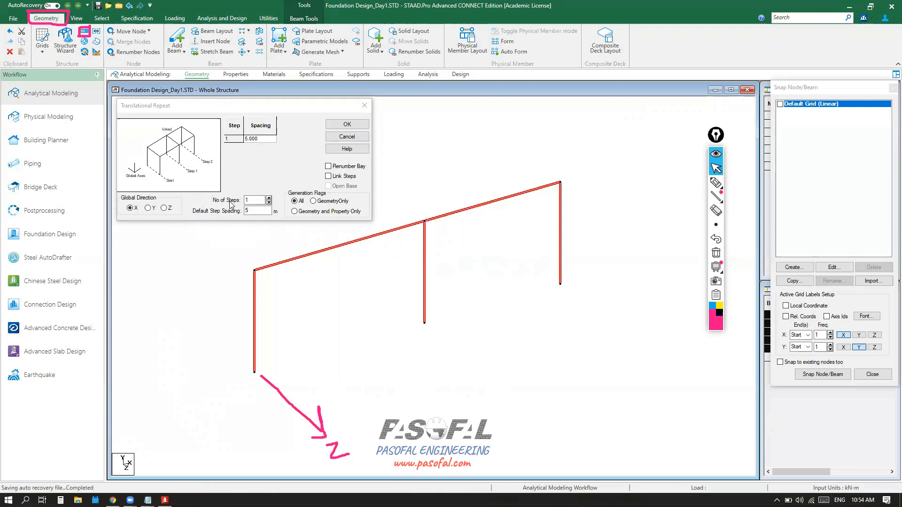
pyautogui.click(245, 201)
pyautogui.moveTo(249, 201); pyautogui.dragTo(237, 206)
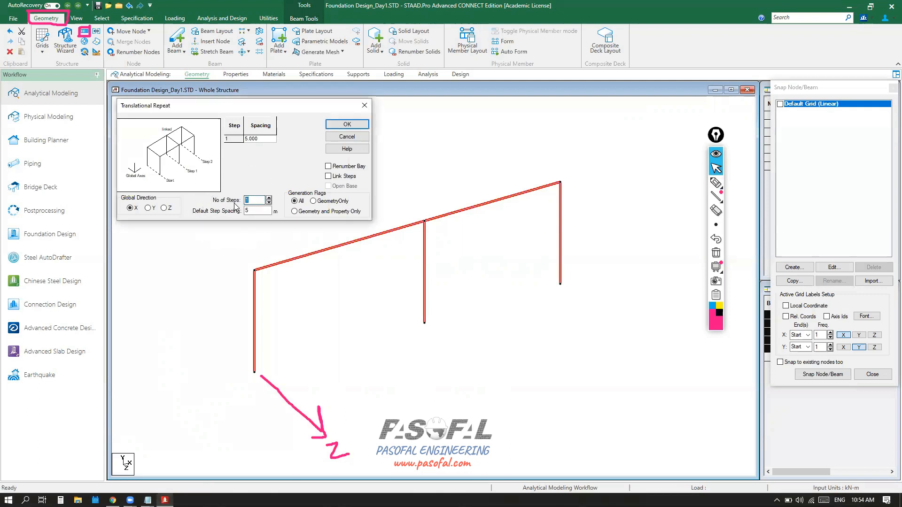
pyautogui.write('4')
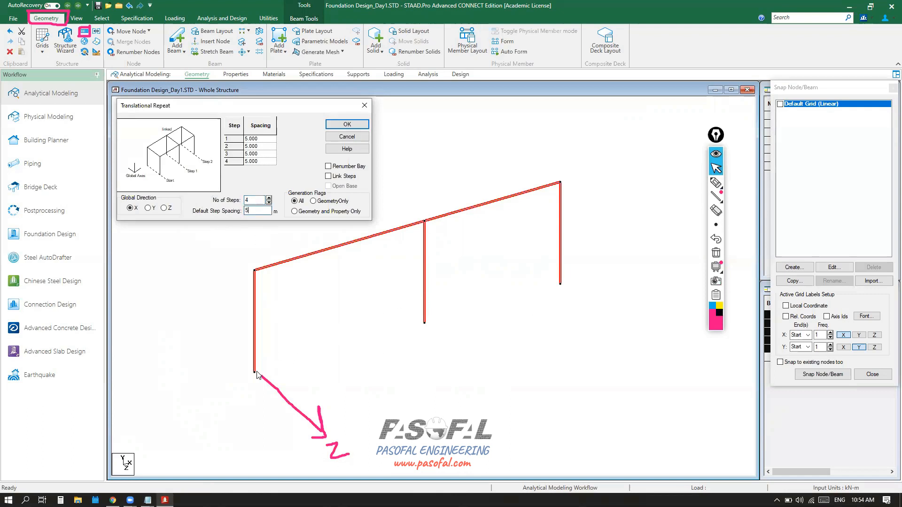
pyautogui.click(265, 139)
pyautogui.click(253, 162)
pyautogui.press('ctrl')
pyautogui.press('ctrl')
pyautogui.press('ctrl')
pyautogui.press('ctrl')
pyautogui.press('ctrl')
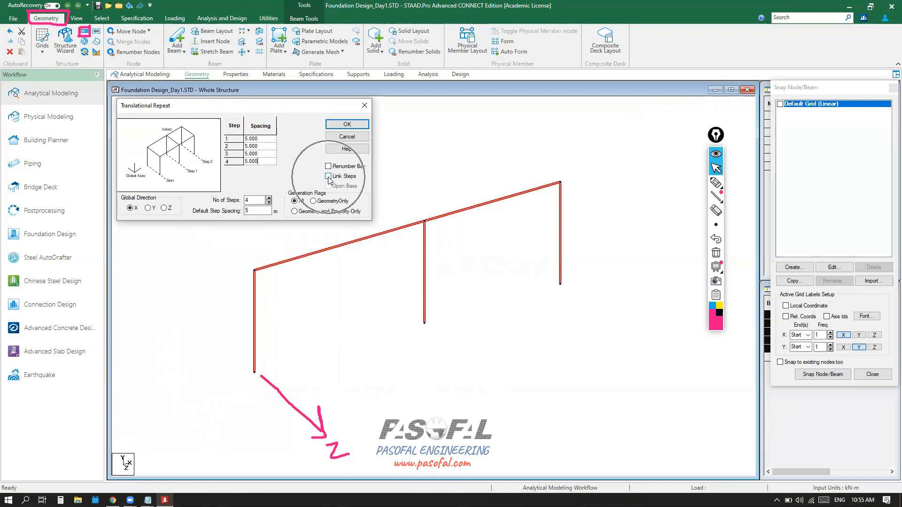
pyautogui.click(328, 176)
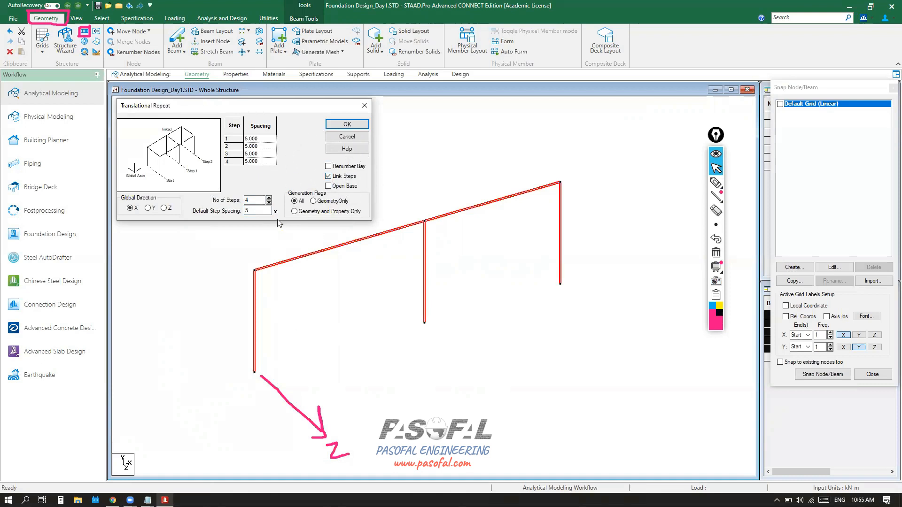
# In black pen, mark the three beam-level nodes, sketch a repeated frame along Z, and draw an arrow pointing to Link Steps
pyautogui.click(719, 312)
pyautogui.click(716, 183)
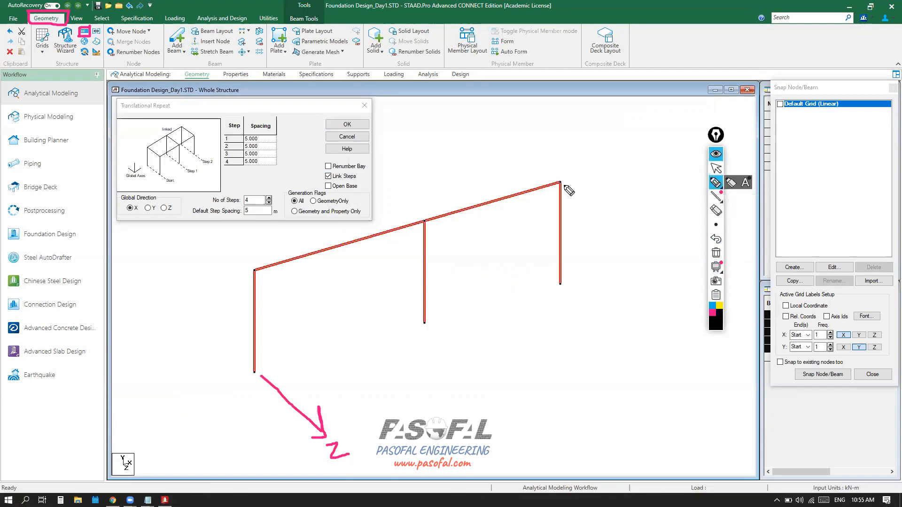
pyautogui.moveTo(566, 186); pyautogui.dragTo(557, 183)
pyautogui.moveTo(424, 220); pyautogui.dragTo(425, 221)
pyautogui.moveTo(254, 274); pyautogui.dragTo(255, 268)
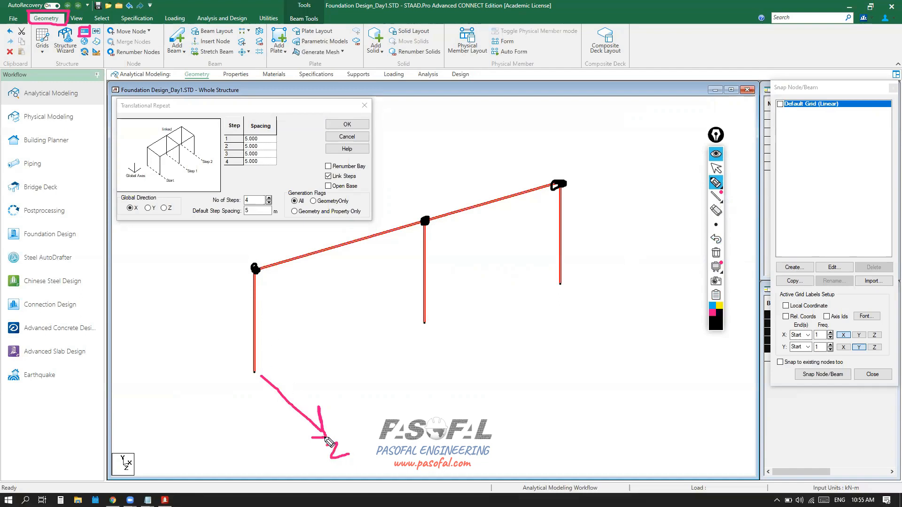
pyautogui.moveTo(326, 438)
pyautogui.mouseDown()
pyautogui.moveTo(332, 354)
pyautogui.moveTo(355, 330)
pyautogui.moveTo(616, 240)
pyautogui.moveTo(623, 365)
pyautogui.mouseUp()
pyautogui.moveTo(478, 280); pyautogui.dragTo(486, 388)
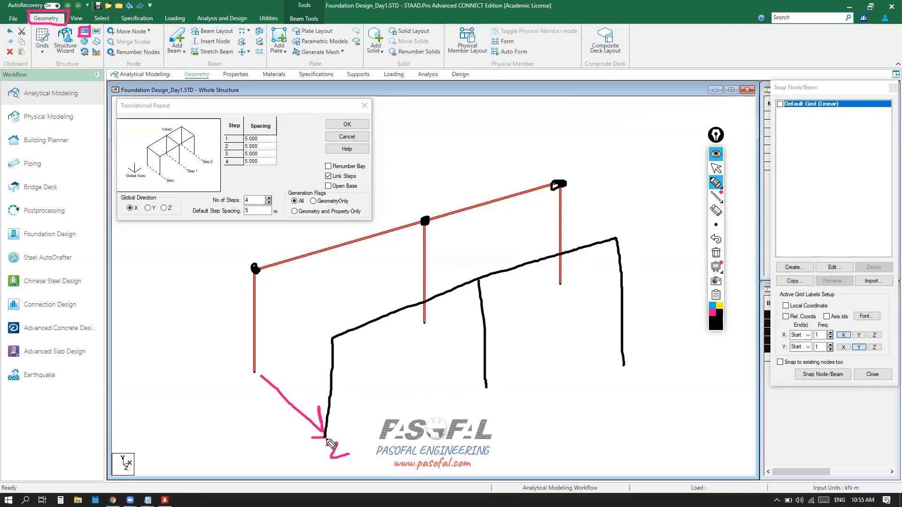
pyautogui.moveTo(324, 175)
pyautogui.mouseDown()
pyautogui.moveTo(295, 175)
pyautogui.moveTo(323, 175)
pyautogui.moveTo(312, 178)
pyautogui.mouseUp()
# Sketch blue link beams from the three marked nodes to the sketched frame and add a check mark beside one
pyautogui.click(712, 306)
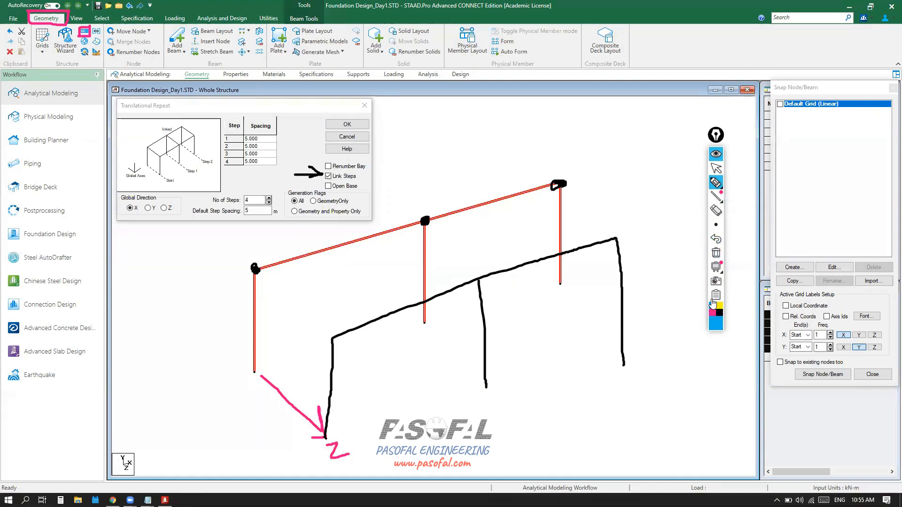
pyautogui.moveTo(561, 187); pyautogui.dragTo(614, 239)
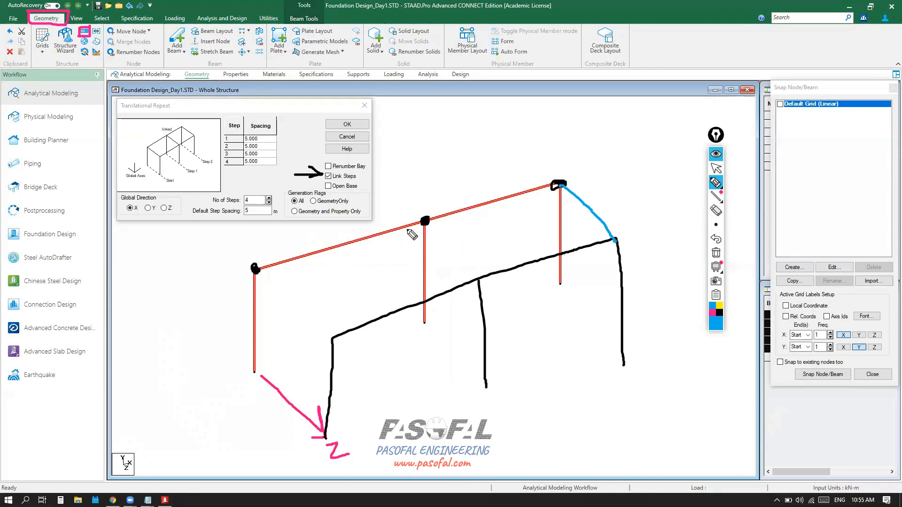
pyautogui.moveTo(425, 222); pyautogui.dragTo(476, 280)
pyautogui.moveTo(255, 269); pyautogui.dragTo(343, 348)
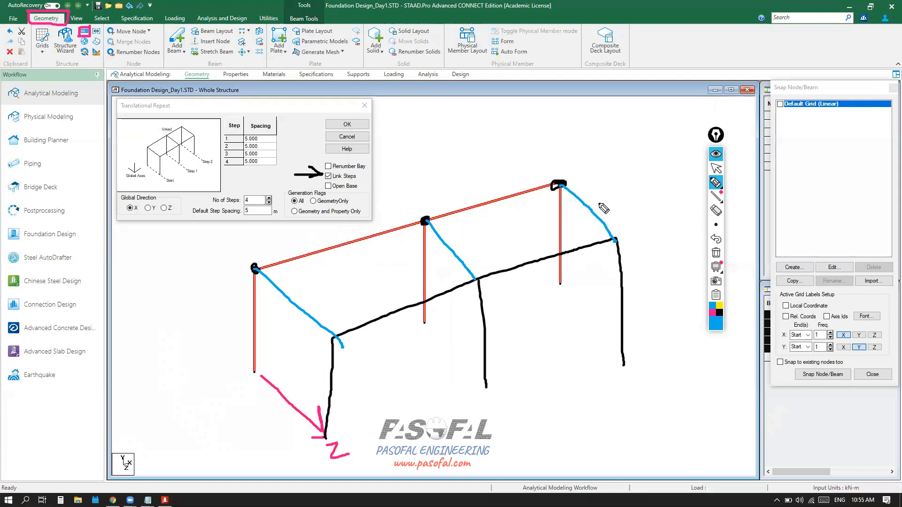
pyautogui.moveTo(593, 202); pyautogui.dragTo(616, 168)
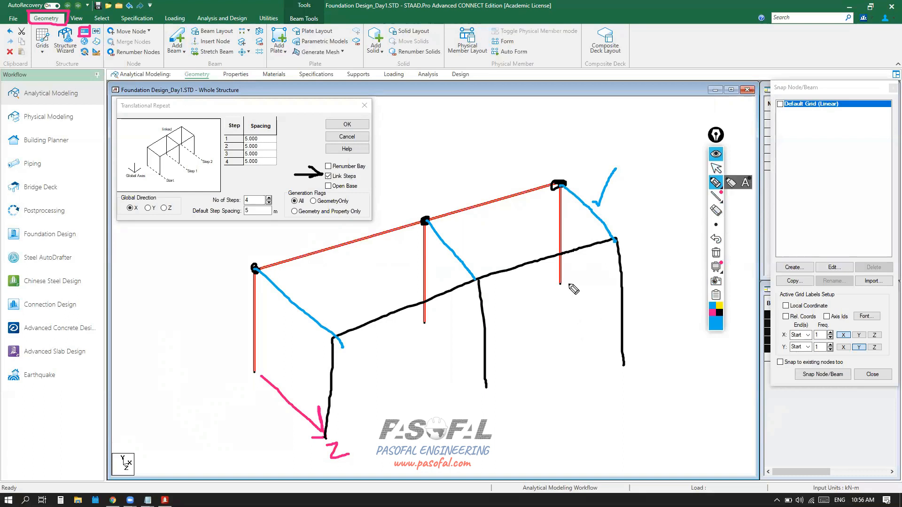
# Sketch hatched supports in blue under the far column bases of both frames, and undo the lines linking those bases
pyautogui.moveTo(562, 286); pyautogui.dragTo(621, 363)
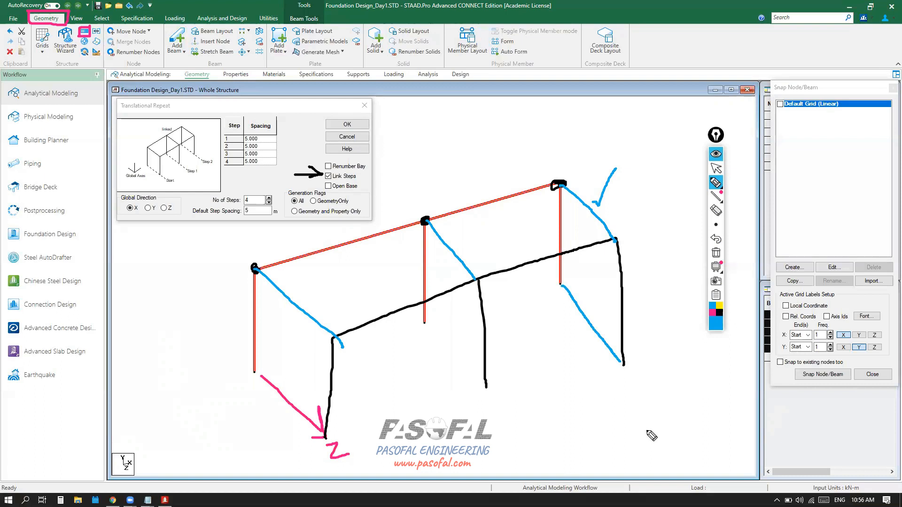
pyautogui.click(715, 239)
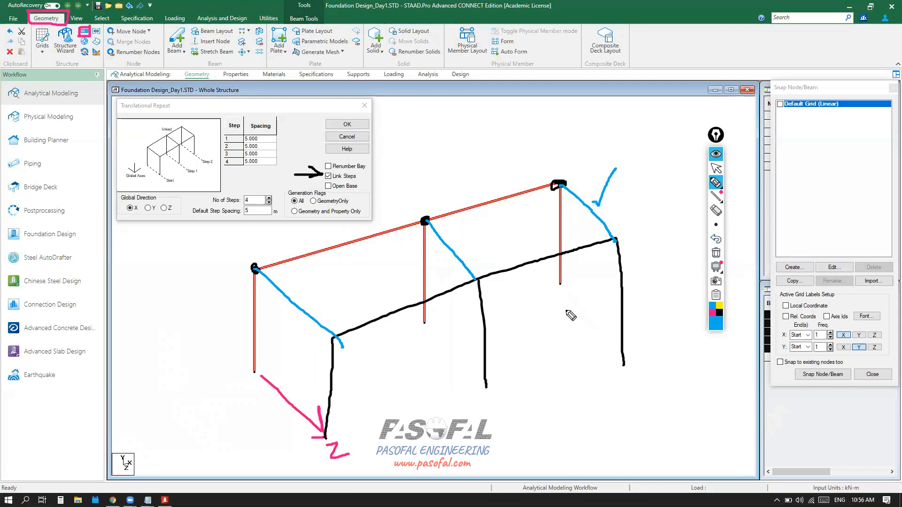
pyautogui.moveTo(573, 281)
pyautogui.mouseDown()
pyautogui.moveTo(544, 295)
pyautogui.moveTo(577, 281)
pyautogui.moveTo(572, 298)
pyautogui.moveTo(544, 306)
pyautogui.mouseUp()
pyautogui.moveTo(540, 297); pyautogui.dragTo(537, 308)
pyautogui.moveTo(608, 363)
pyautogui.mouseDown()
pyautogui.moveTo(629, 360)
pyautogui.moveTo(619, 381)
pyautogui.moveTo(610, 363)
pyautogui.mouseUp()
pyautogui.moveTo(625, 397)
pyautogui.mouseDown()
pyautogui.moveTo(624, 387)
pyautogui.moveTo(618, 395)
pyautogui.mouseUp()
pyautogui.moveTo(614, 385); pyautogui.dragTo(609, 397)
pyautogui.moveTo(569, 288); pyautogui.dragTo(623, 355)
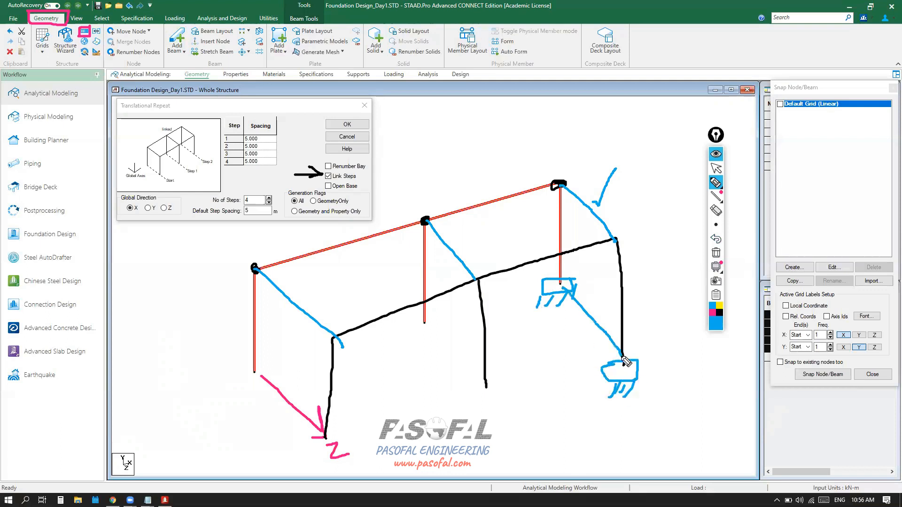
pyautogui.click(715, 239)
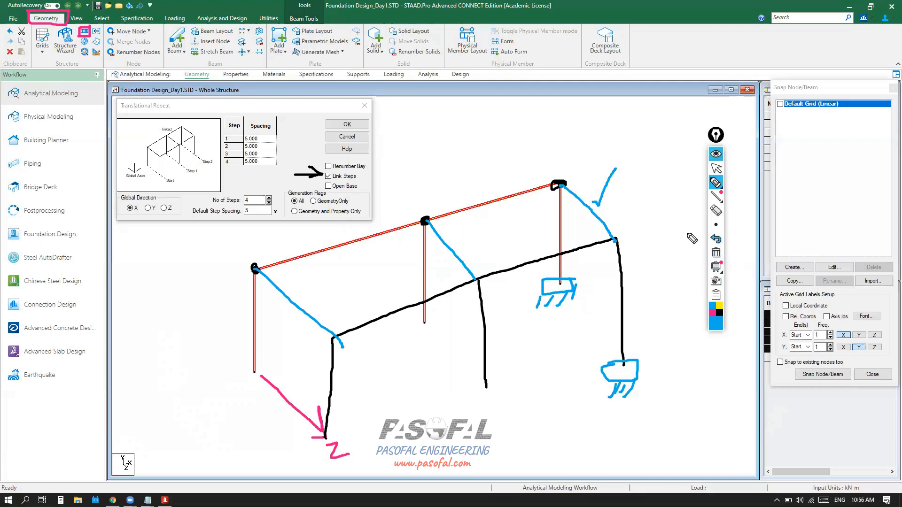
# Turn on Open Base, set the global direction to Z, generate the repeated frames, and clear all pen annotations
pyautogui.click(715, 168)
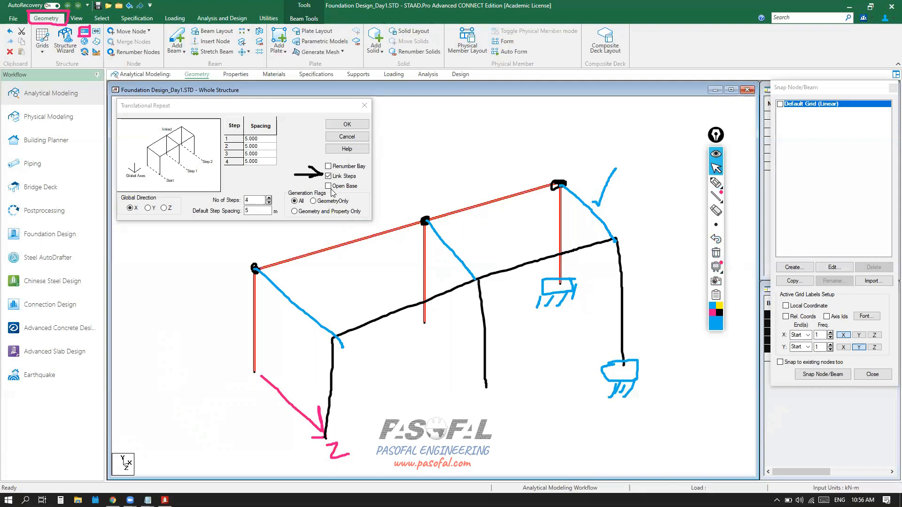
pyautogui.press('ctrl')
pyautogui.press('ctrl')
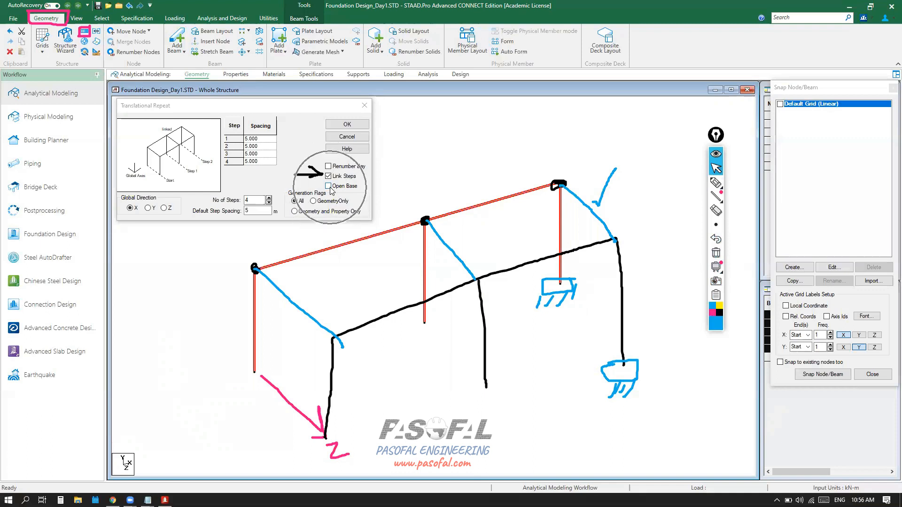
pyautogui.click(328, 186)
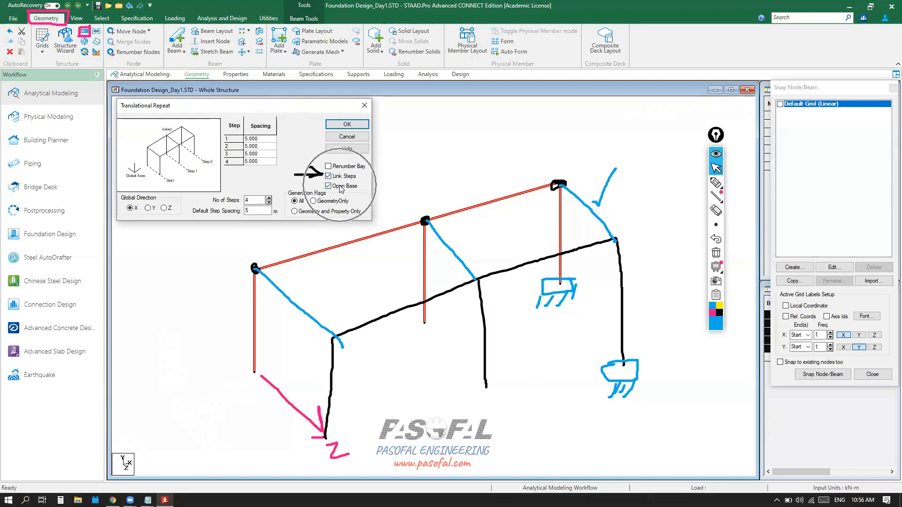
pyautogui.click(165, 209)
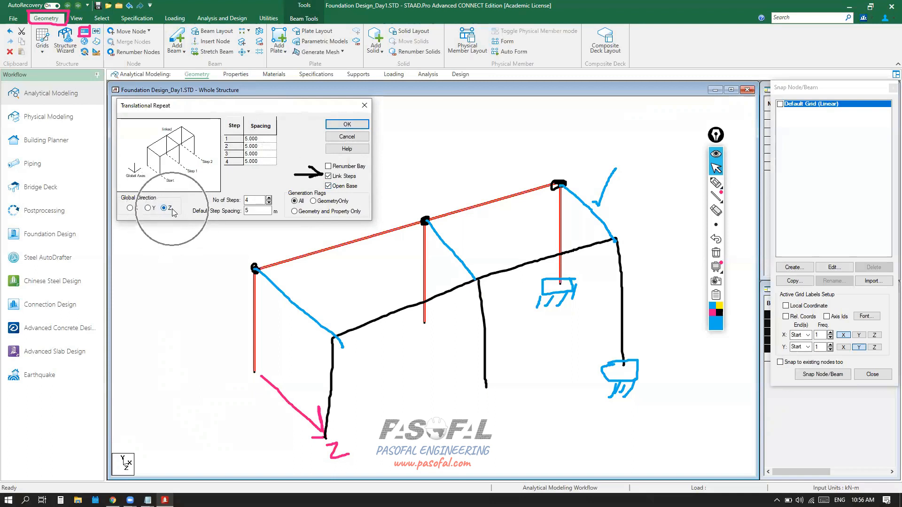
pyautogui.click(337, 125)
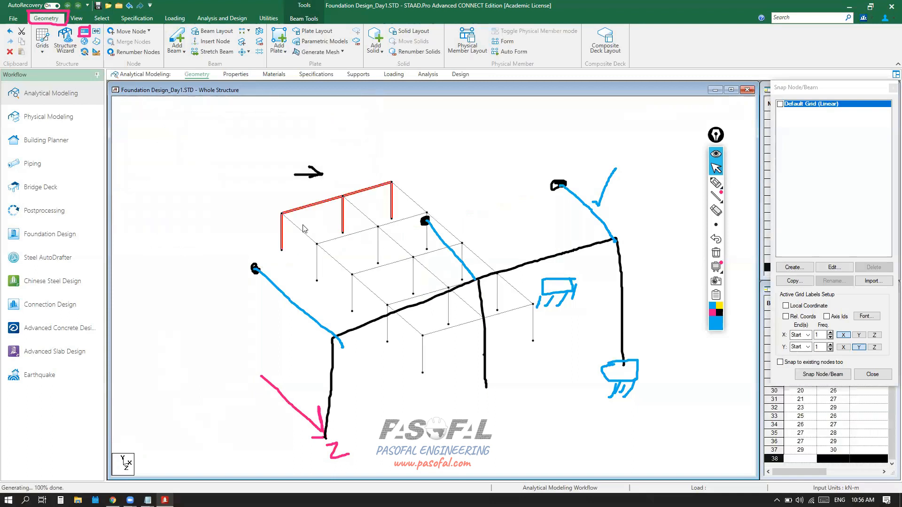
pyautogui.click(716, 253)
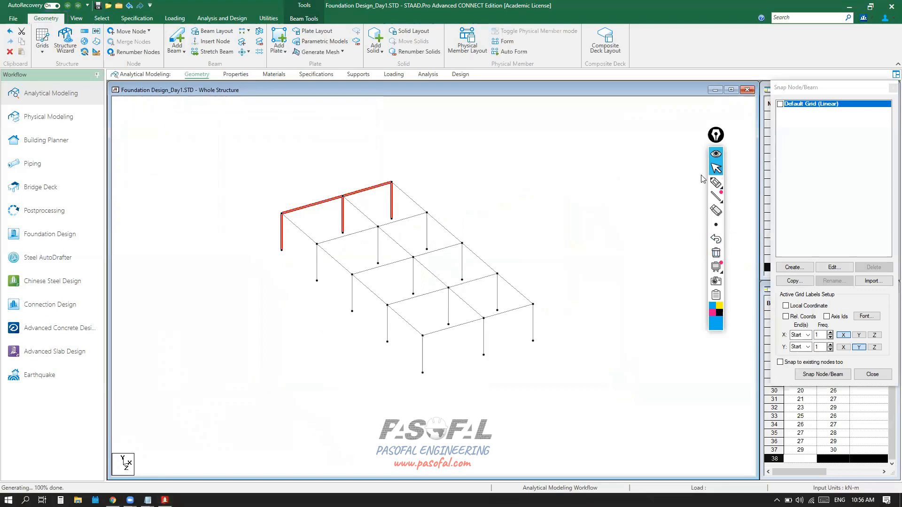
# Trace the open gaps between the column bases along one Z-direction side in blue pen, and clear the strokes
pyautogui.click(715, 183)
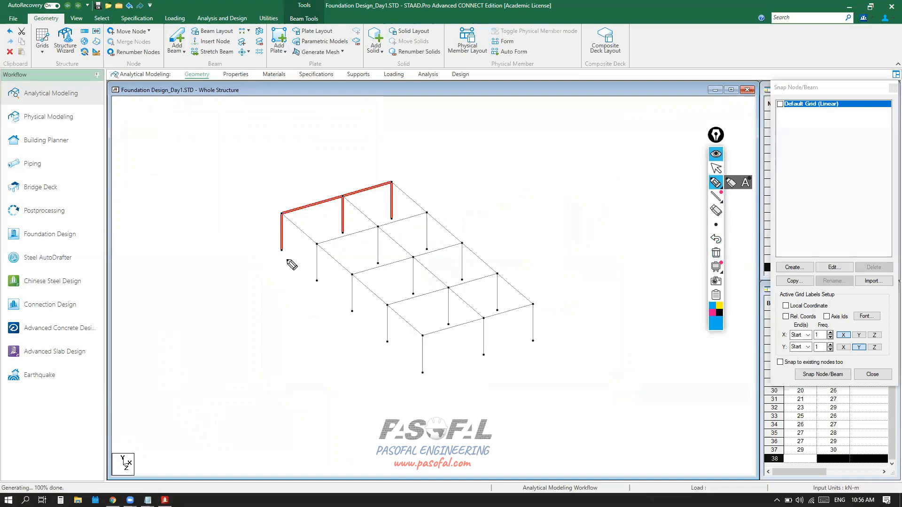
pyautogui.moveTo(284, 257); pyautogui.dragTo(317, 281)
pyautogui.moveTo(347, 311); pyautogui.dragTo(410, 369)
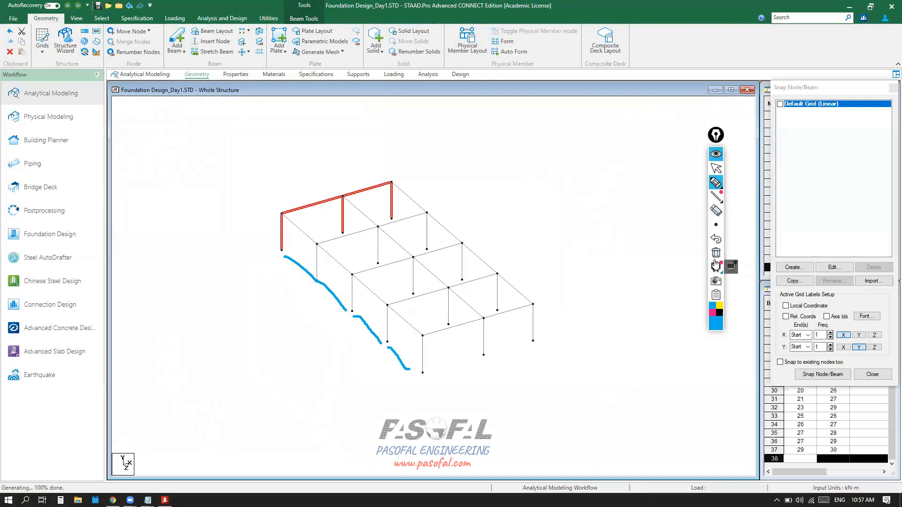
pyautogui.click(715, 266)
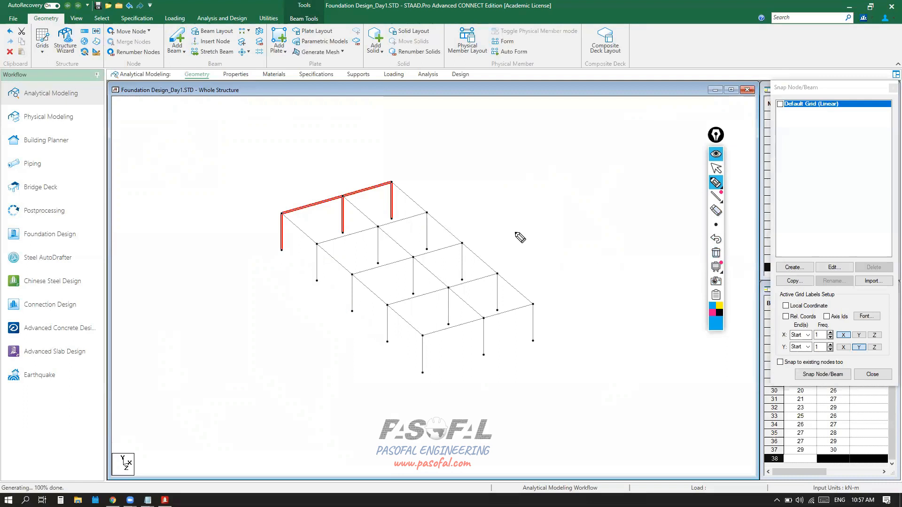
# Select all beams and columns of the repeated structure
pyautogui.click(715, 168)
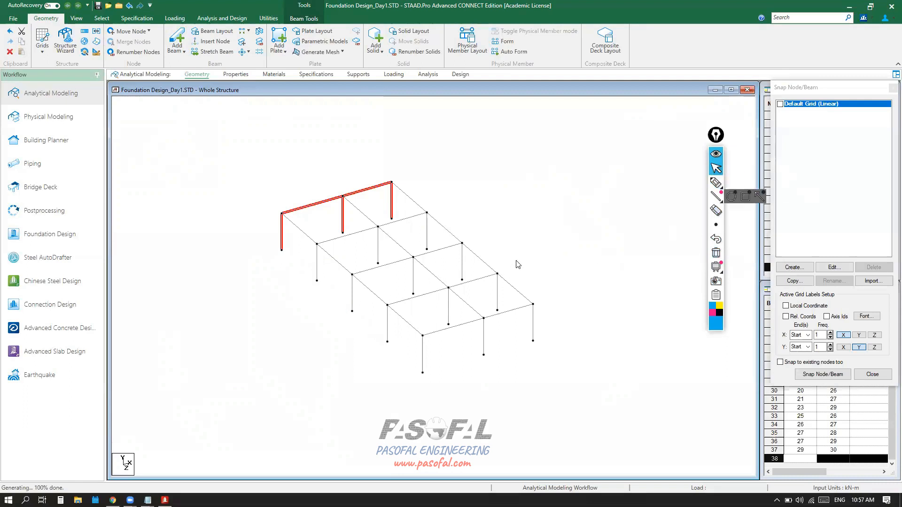
pyautogui.scroll(1, 429, 294)
pyautogui.press('Delete')
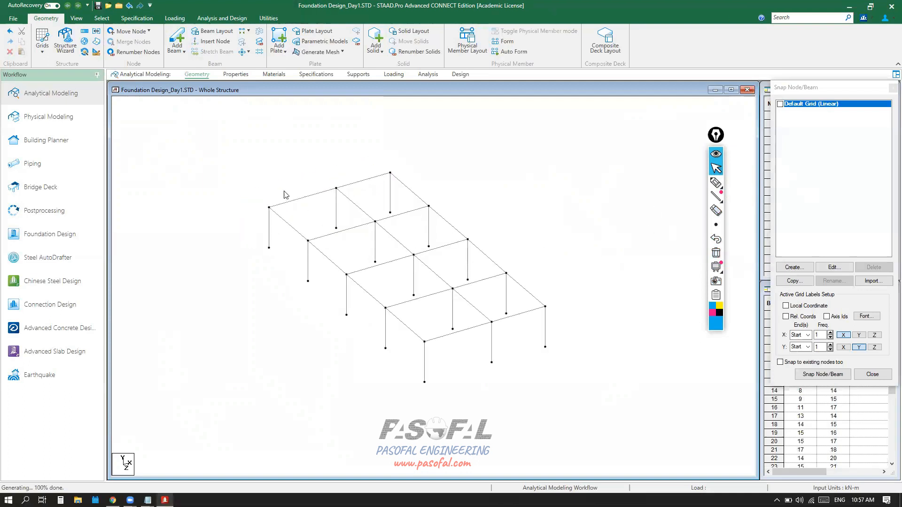
pyautogui.moveTo(244, 148); pyautogui.dragTo(575, 400)
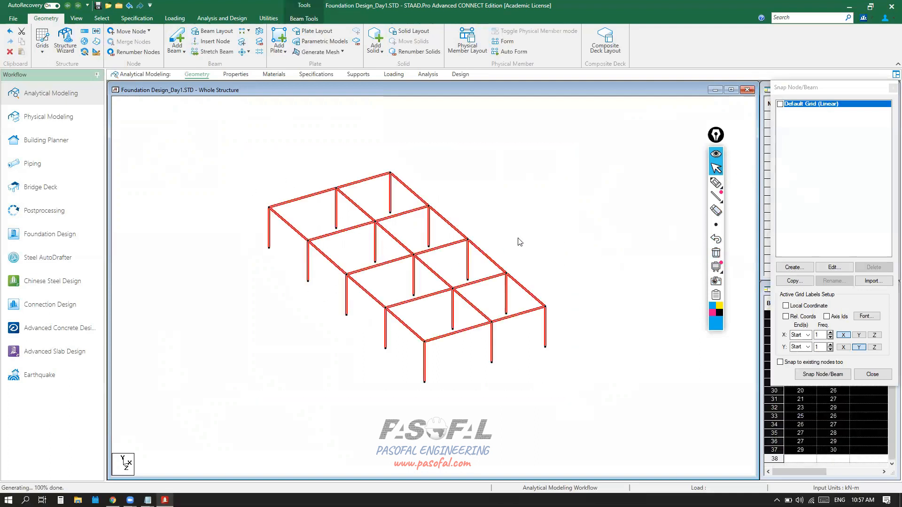
# Draw an upward blue pen arrow labelled y from the top of the structure's back corner column
pyautogui.click(715, 183)
pyautogui.moveTo(269, 199)
pyautogui.mouseDown()
pyautogui.moveTo(271, 133)
pyautogui.moveTo(280, 152)
pyautogui.mouseUp()
pyautogui.moveTo(245, 127)
pyautogui.mouseDown()
pyautogui.moveTo(252, 134)
pyautogui.moveTo(239, 144)
pyautogui.mouseUp()
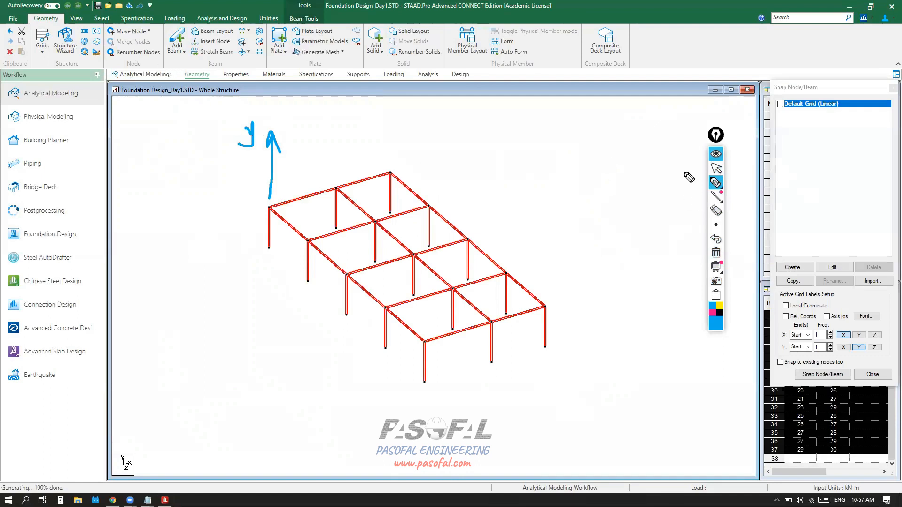
pyautogui.click(715, 170)
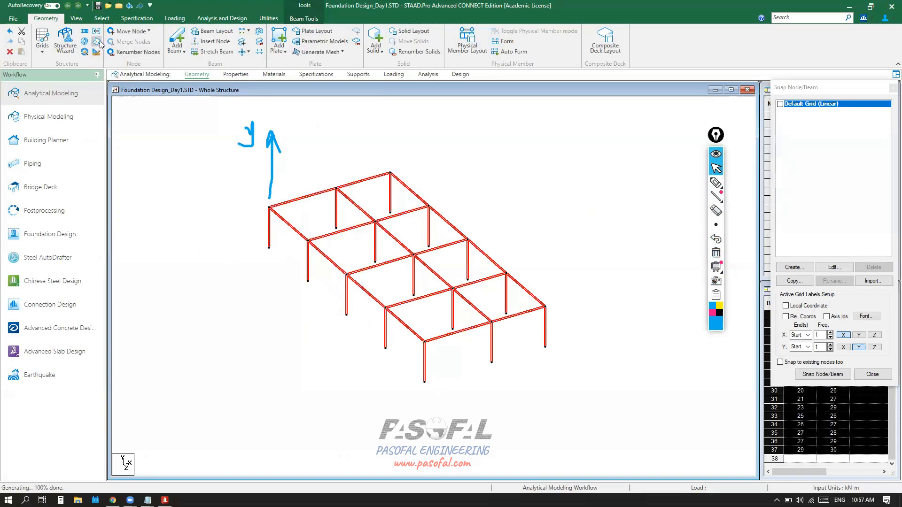
# Set up a Translational Repeat of the selected structure in the global Y direction with 2 steps at 3 m spacing
pyautogui.press('ctrl')
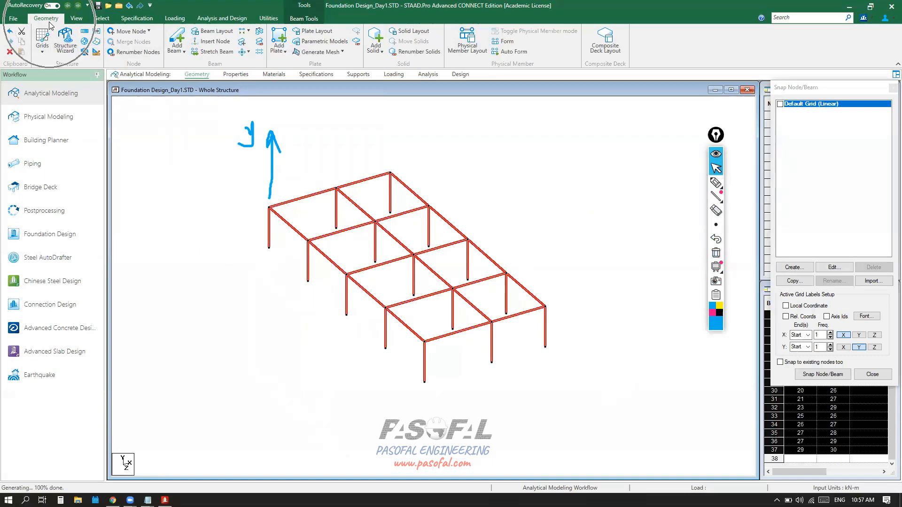
pyautogui.click(85, 33)
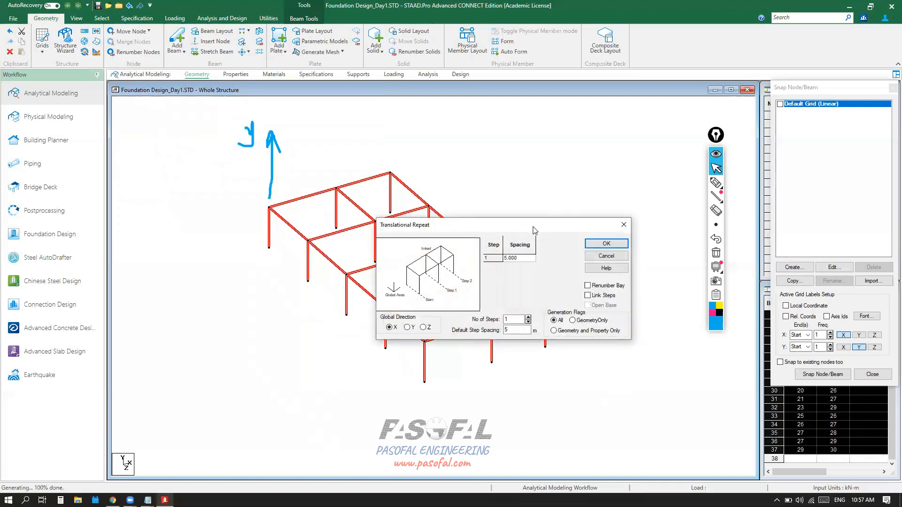
pyautogui.moveTo(534, 230); pyautogui.dragTo(567, 111)
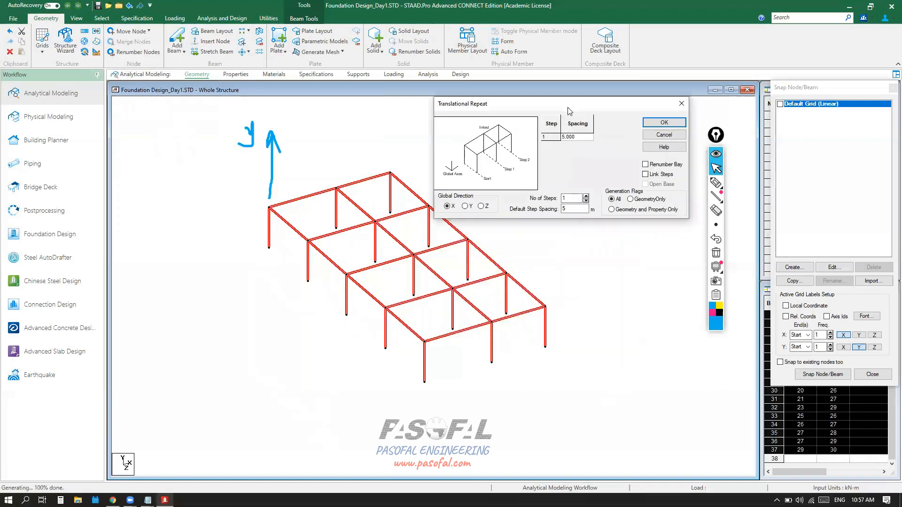
pyautogui.click(465, 207)
pyautogui.click(586, 197)
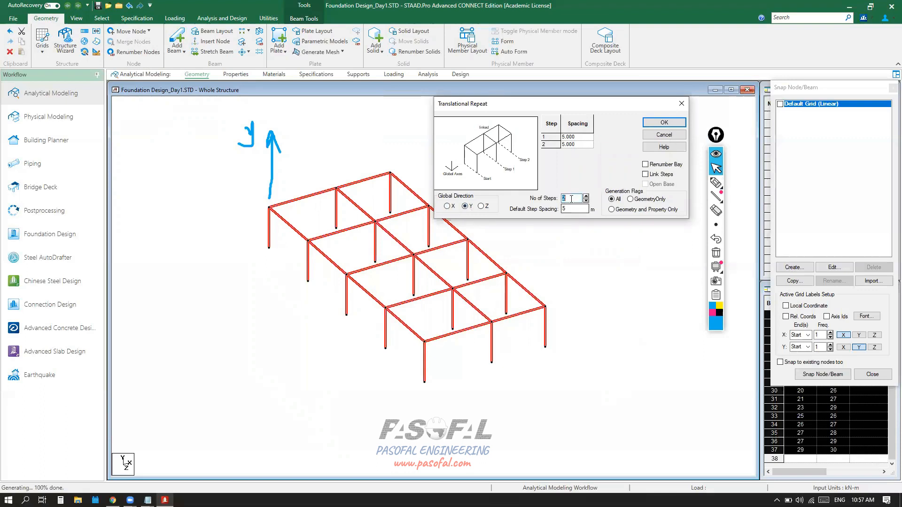
pyautogui.click(572, 208)
pyautogui.click(573, 197)
pyautogui.moveTo(625, 108); pyautogui.dragTo(617, 104)
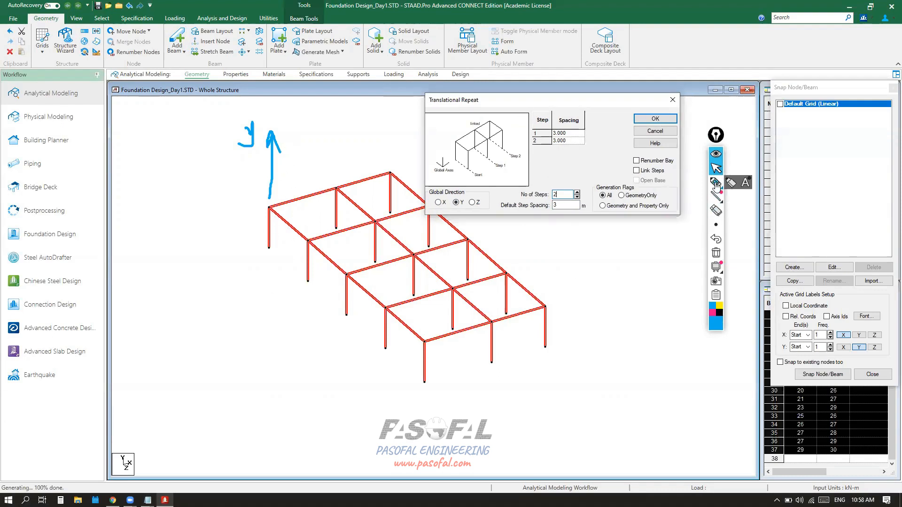
# Circle the front corner column, extend it upward and point an arrow at Link Steps in black pen, and clear all pen annotations
pyautogui.click(715, 317)
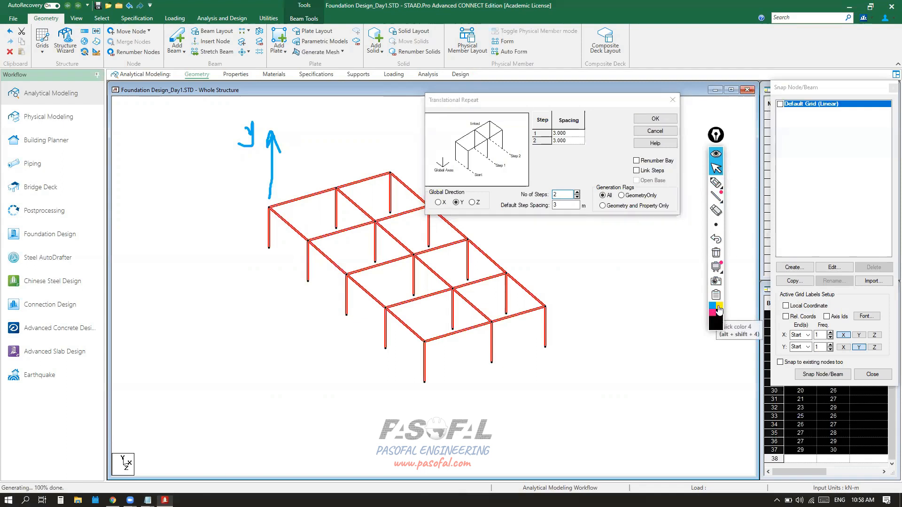
pyautogui.click(716, 182)
pyautogui.moveTo(436, 337)
pyautogui.mouseDown()
pyautogui.moveTo(425, 386)
pyautogui.moveTo(428, 328)
pyautogui.moveTo(438, 351)
pyautogui.moveTo(425, 290)
pyautogui.mouseUp()
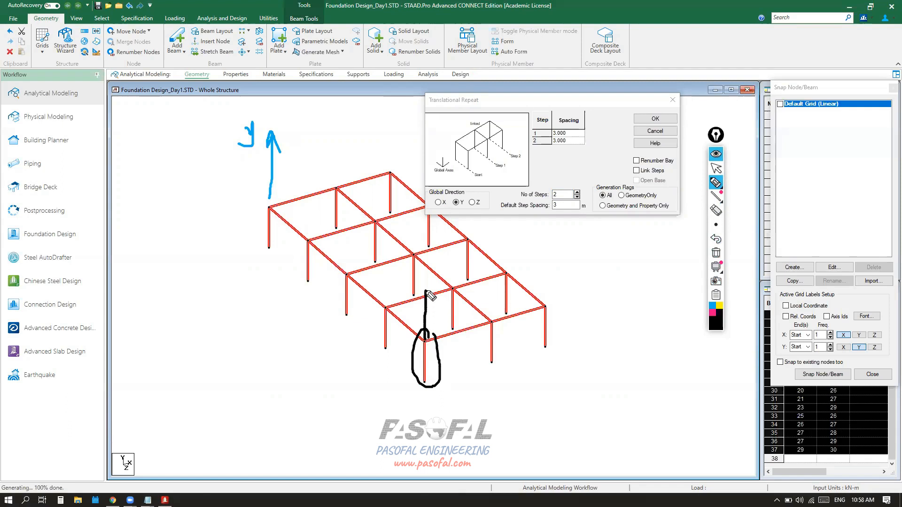
pyautogui.moveTo(595, 170); pyautogui.dragTo(629, 171)
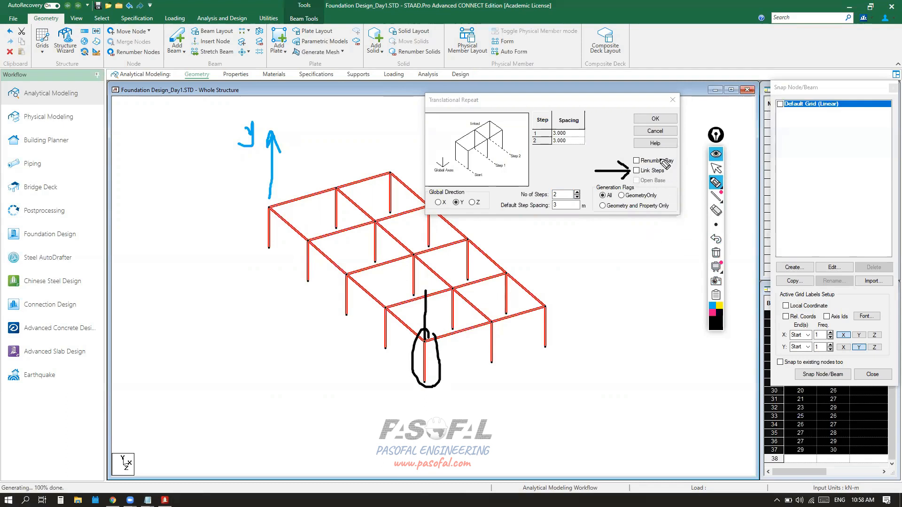
pyautogui.click(715, 253)
pyautogui.click(714, 169)
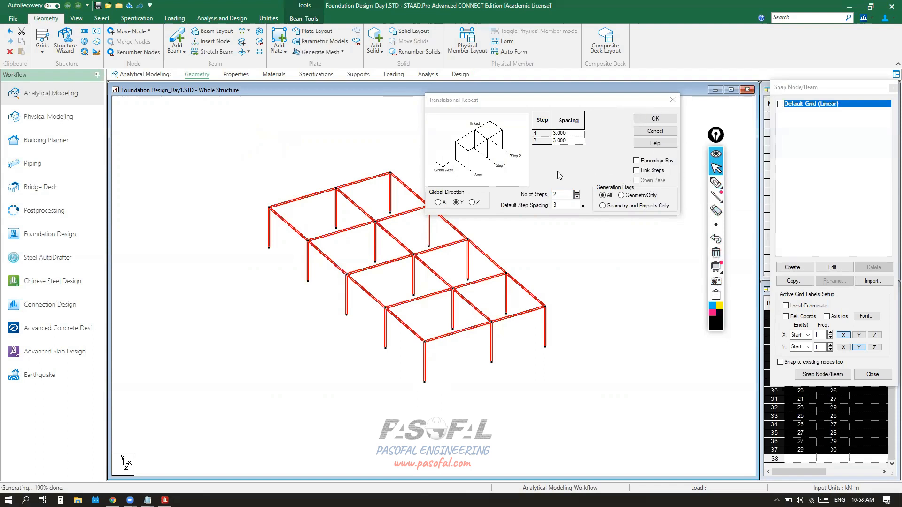
# Generate the two repeated storeys along Y with Link Steps left off
pyautogui.press('ctrl')
pyautogui.moveTo(564, 194); pyautogui.dragTo(552, 212)
pyautogui.press('Tab')
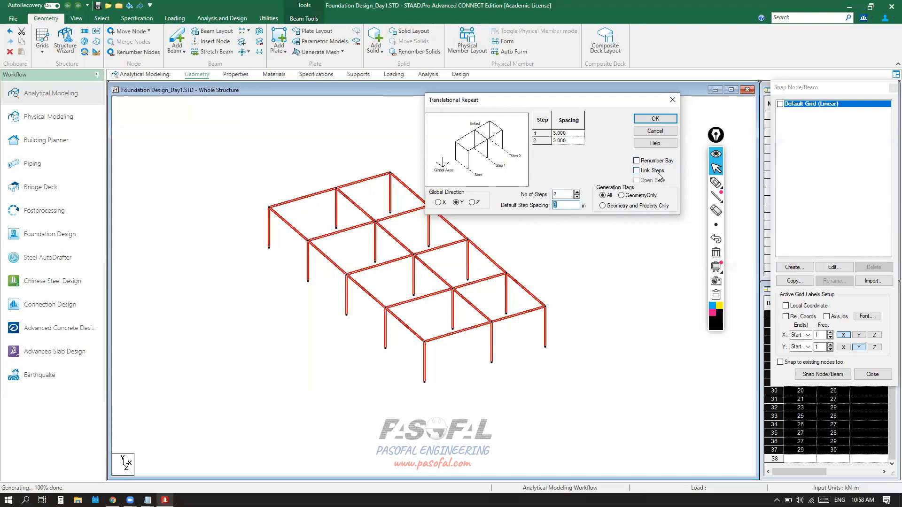
pyautogui.click(645, 121)
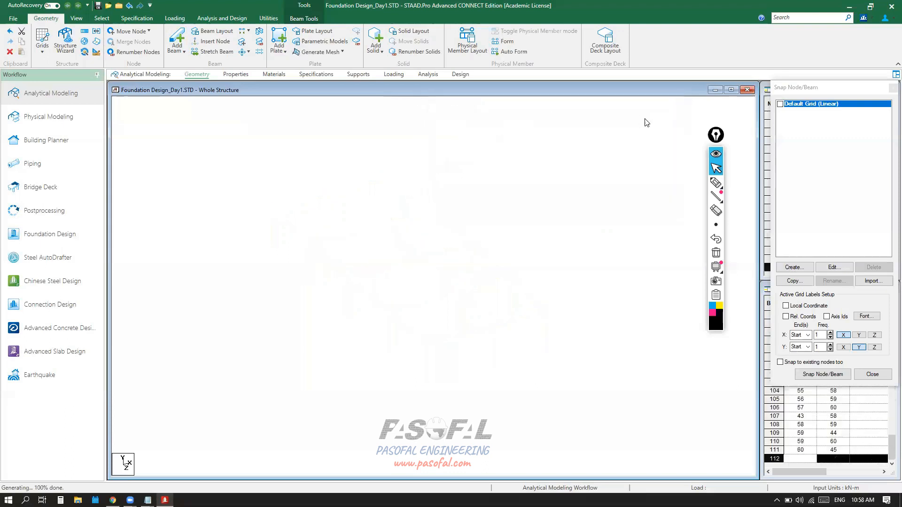
# Select all members of the multi-storey frame to inspect them, and clear the selection
pyautogui.click(528, 245)
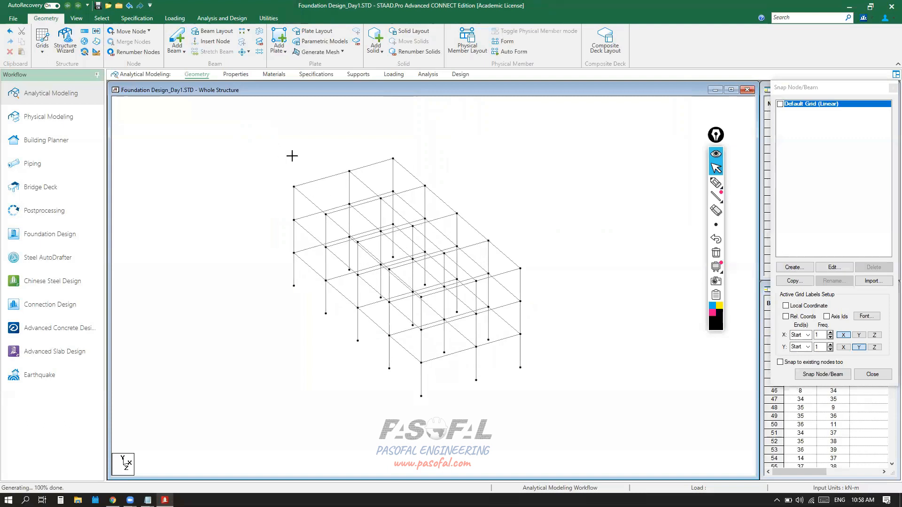
pyautogui.moveTo(547, 407); pyautogui.dragTo(564, 421)
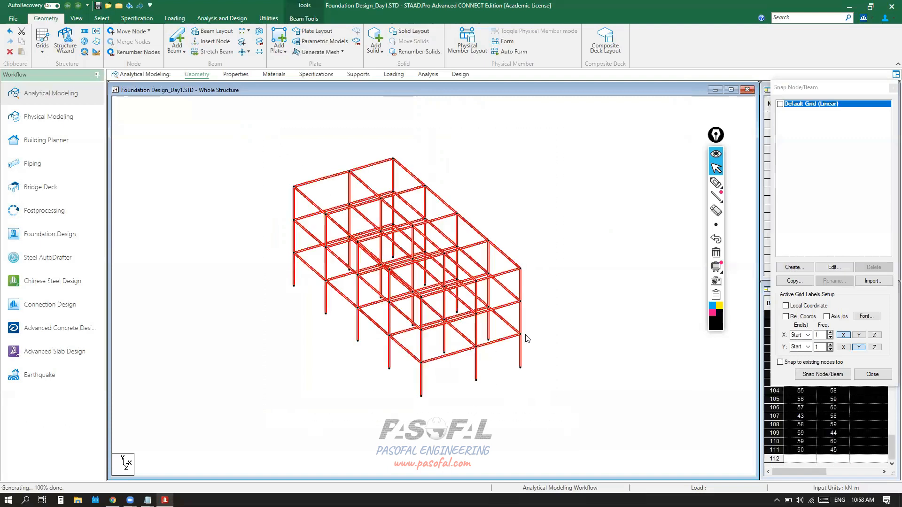
pyautogui.click(550, 283)
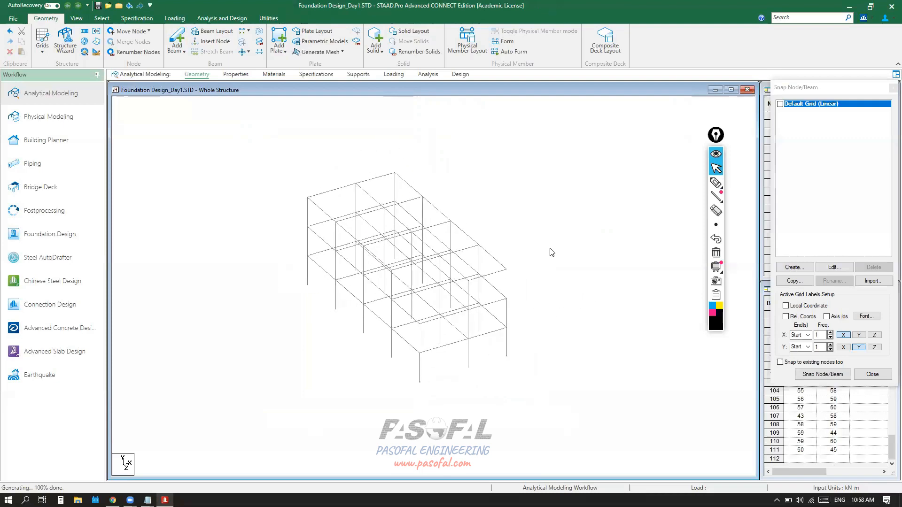
pyautogui.scroll(-1, 561, 283)
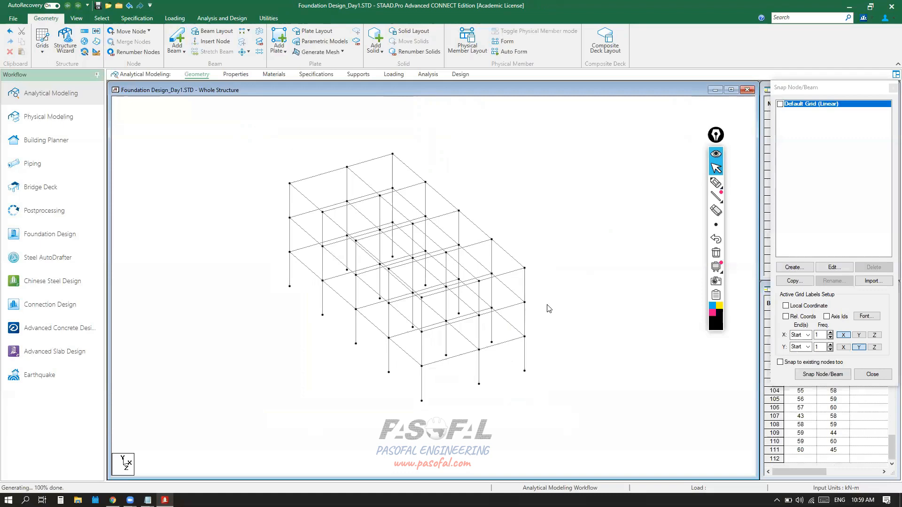
# Draw a black pen box around the modeling page names from Geometry to Design
pyautogui.click(716, 182)
pyautogui.moveTo(183, 68)
pyautogui.mouseDown()
pyautogui.moveTo(184, 83)
pyautogui.moveTo(472, 80)
pyautogui.moveTo(479, 69)
pyautogui.moveTo(193, 61)
pyautogui.moveTo(183, 76)
pyautogui.mouseUp()
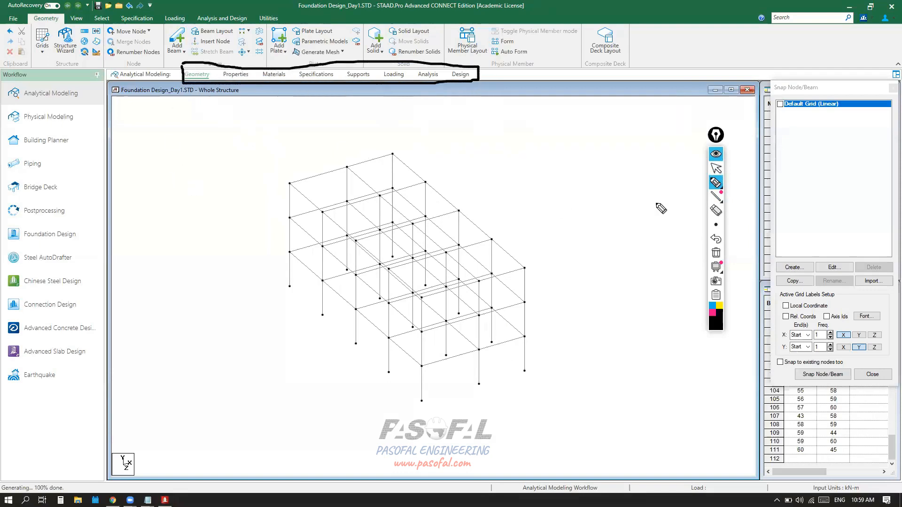
pyautogui.click(716, 168)
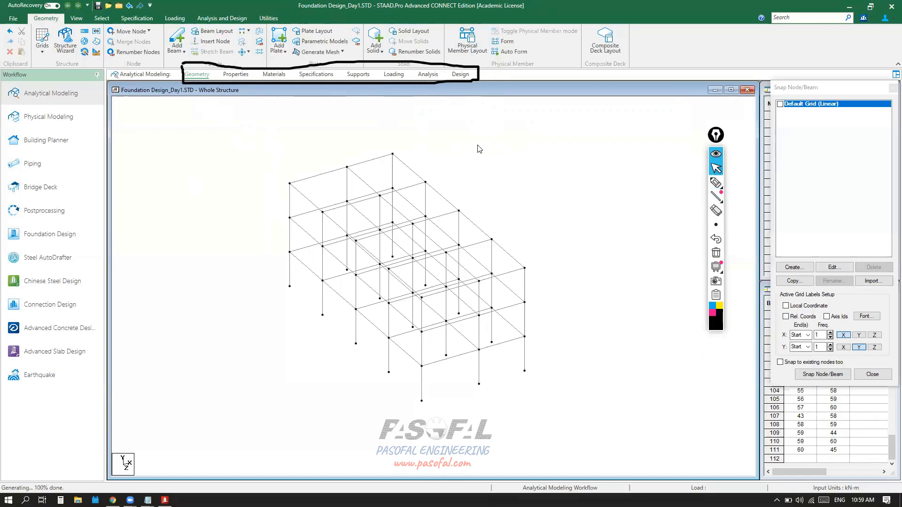
# Switch to the Properties page, and mark its Define option with a black pen box and arrow
pyautogui.click(235, 74)
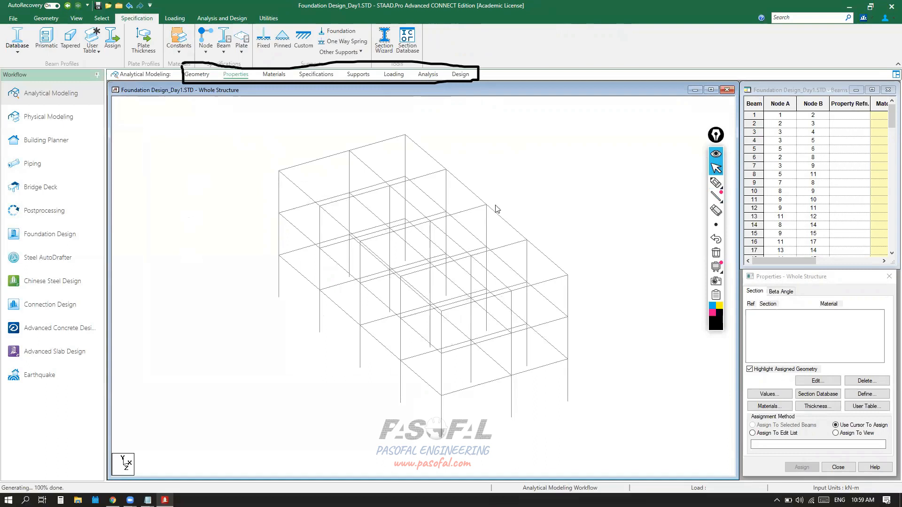
pyautogui.click(713, 185)
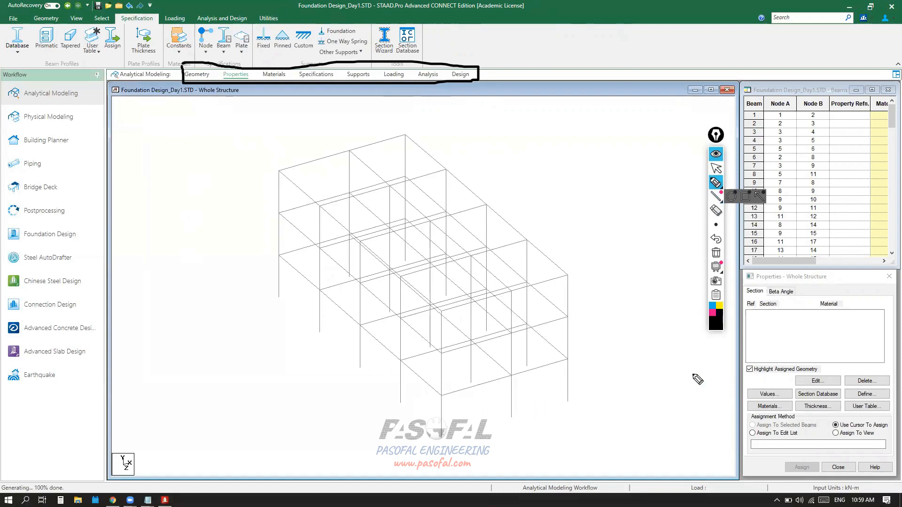
pyautogui.moveTo(888, 400)
pyautogui.mouseDown()
pyautogui.moveTo(888, 386)
pyautogui.moveTo(847, 400)
pyautogui.moveTo(844, 392)
pyautogui.moveTo(889, 386)
pyautogui.mouseUp()
pyautogui.moveTo(814, 353)
pyautogui.mouseDown()
pyautogui.moveTo(844, 389)
pyautogui.moveTo(845, 381)
pyautogui.moveTo(840, 391)
pyautogui.mouseUp()
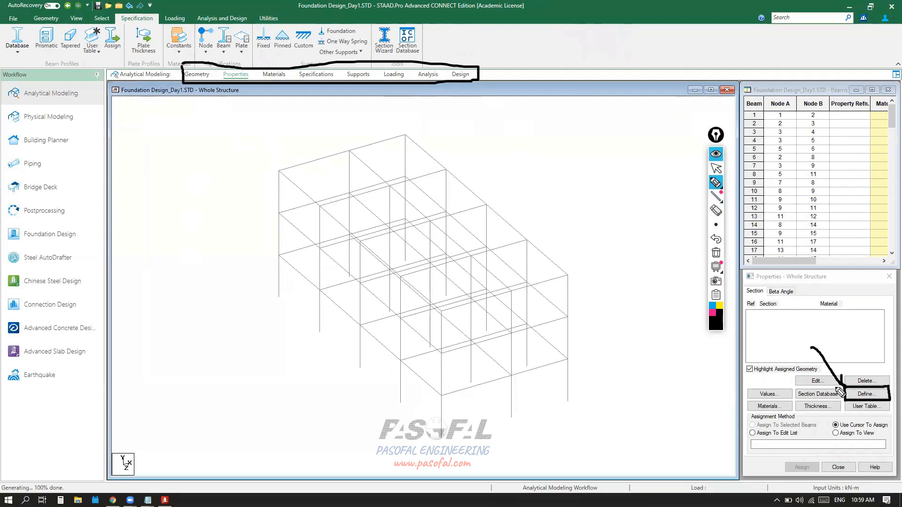
pyautogui.click(715, 168)
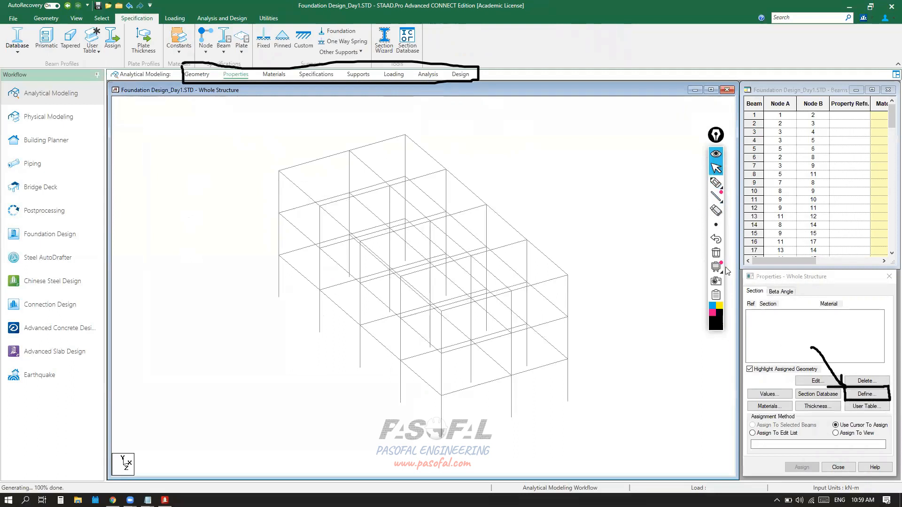
# Start defining a new section property and choose the Rectangle shape
pyautogui.click(863, 395)
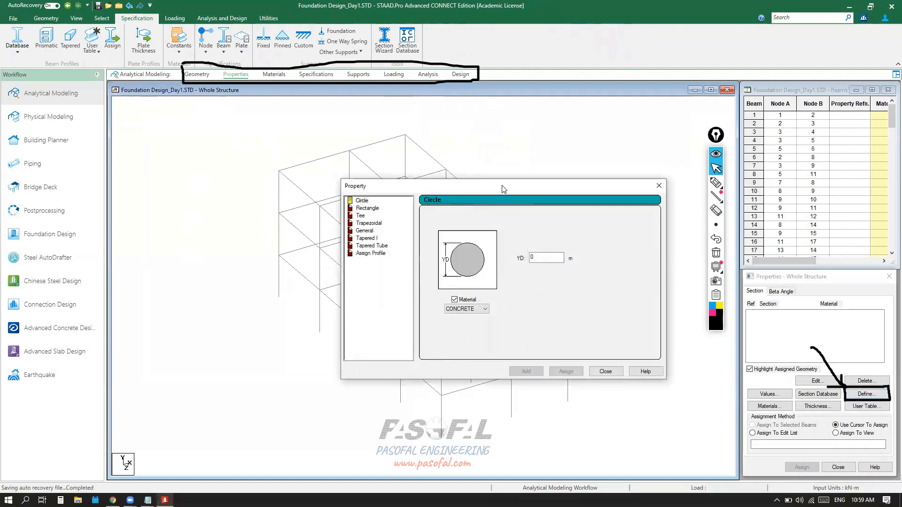
pyautogui.moveTo(504, 189); pyautogui.dragTo(330, 139)
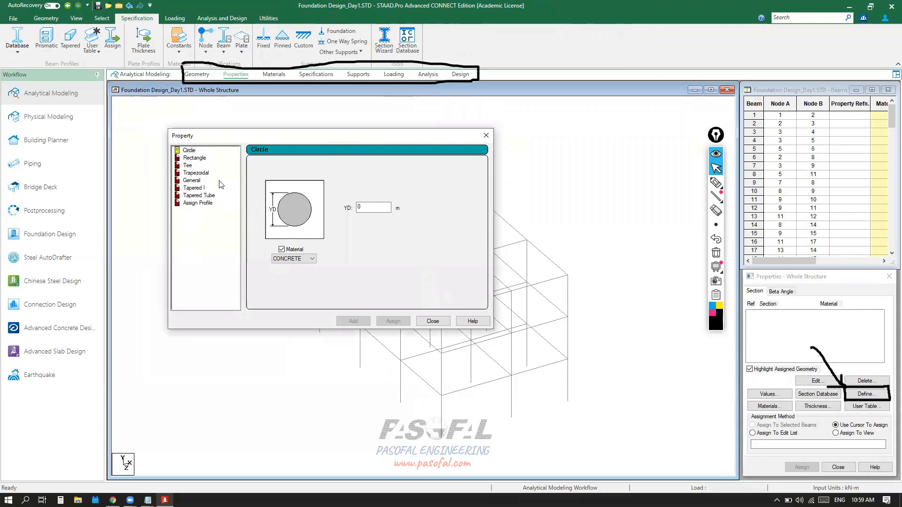
pyautogui.click(194, 158)
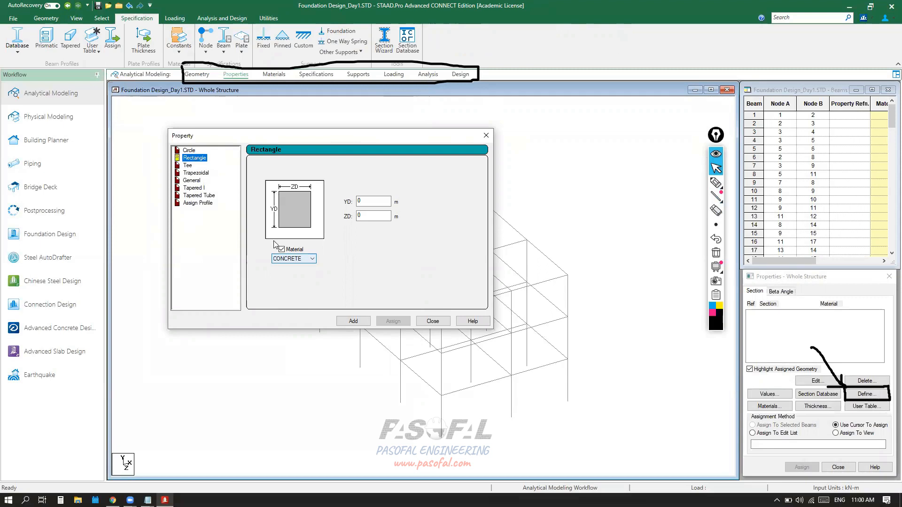
# Draw black pen arrows along the YD and ZD dimensions of the rectangle diagram
pyautogui.click(715, 182)
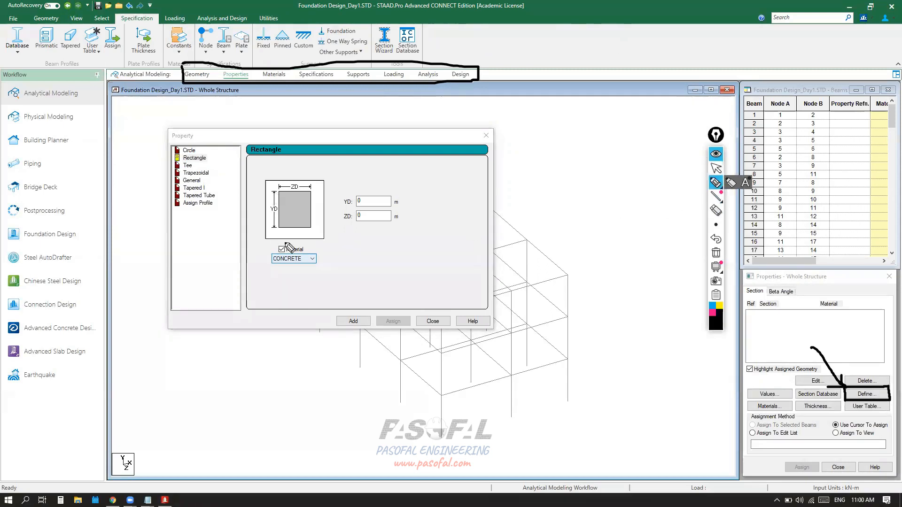
pyautogui.moveTo(272, 194)
pyautogui.mouseDown()
pyautogui.moveTo(270, 256)
pyautogui.moveTo(252, 237)
pyautogui.moveTo(302, 183)
pyautogui.moveTo(324, 181)
pyautogui.moveTo(315, 188)
pyautogui.mouseUp()
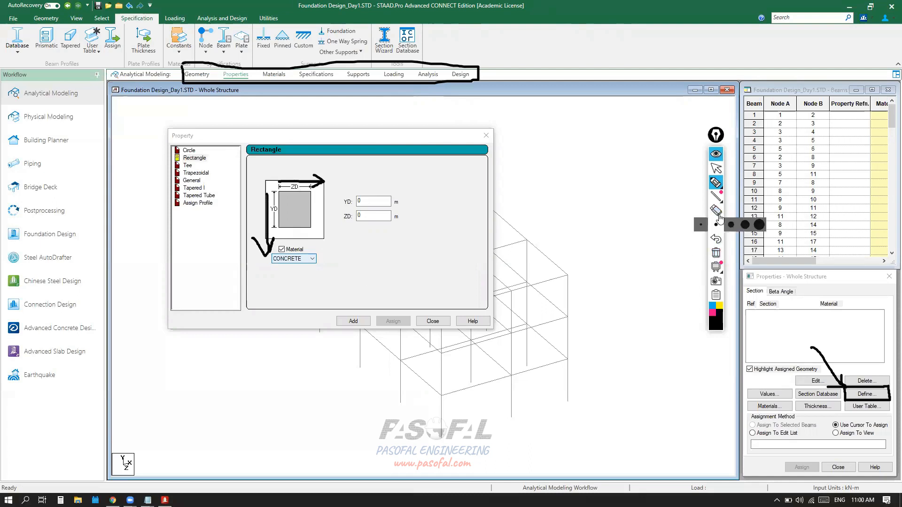
pyautogui.click(715, 169)
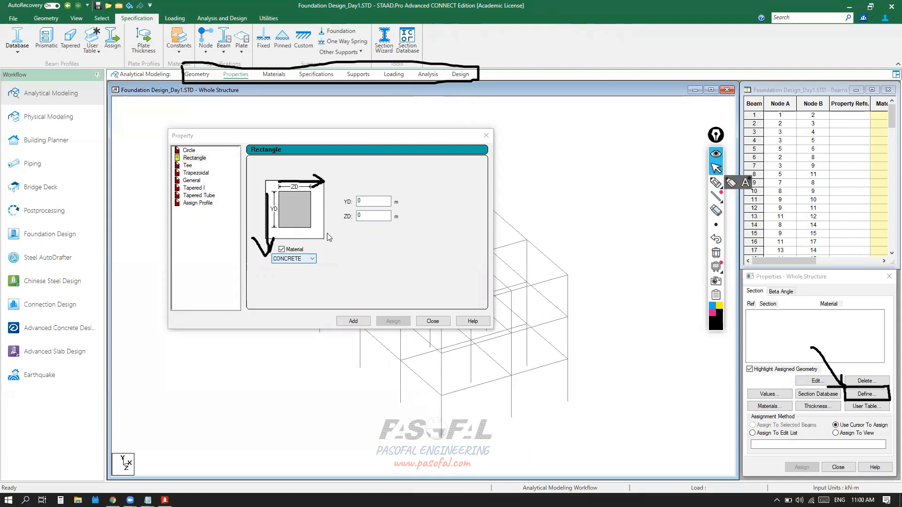
# Set the concrete rectangular section's YD to 0.45 m and ZD to 0.3 m
pyautogui.click(357, 201)
pyautogui.doubleClick(357, 202)
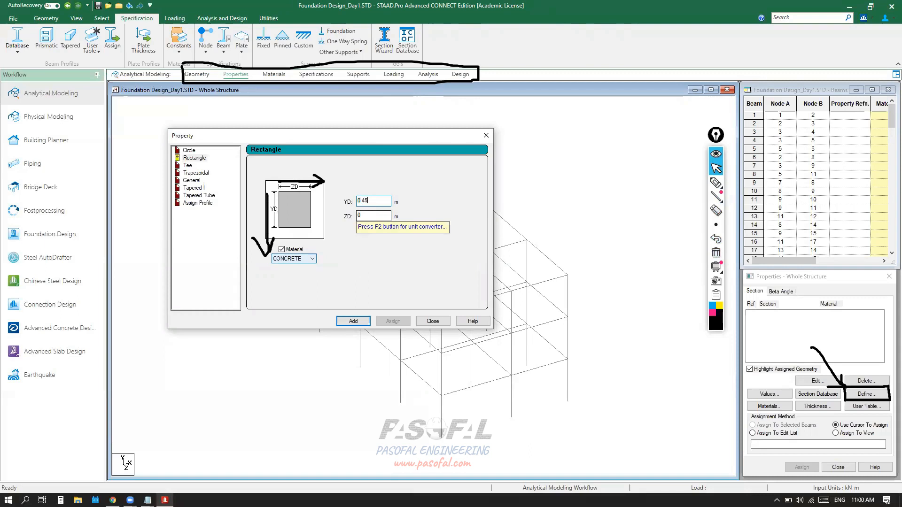
pyautogui.click(374, 219)
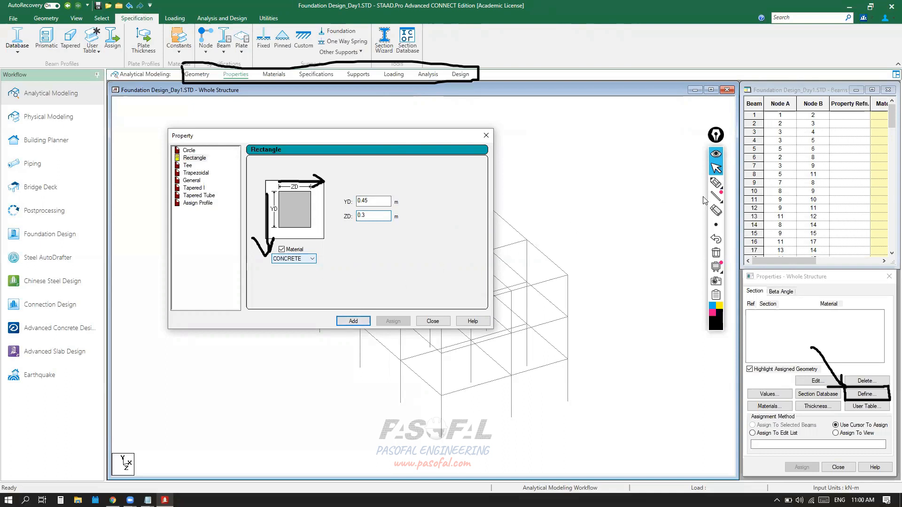
# Outline the metre units beside YD and ZD in black pen, and add the rectangular section to the property list
pyautogui.click(716, 183)
pyautogui.moveTo(399, 194)
pyautogui.mouseDown()
pyautogui.moveTo(404, 215)
pyautogui.moveTo(394, 224)
pyautogui.moveTo(389, 198)
pyautogui.moveTo(402, 193)
pyautogui.mouseUp()
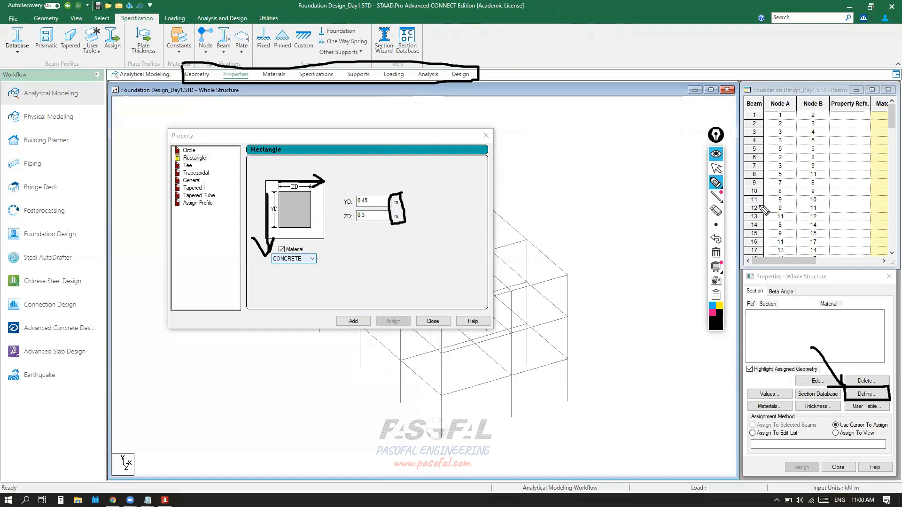
pyautogui.click(716, 167)
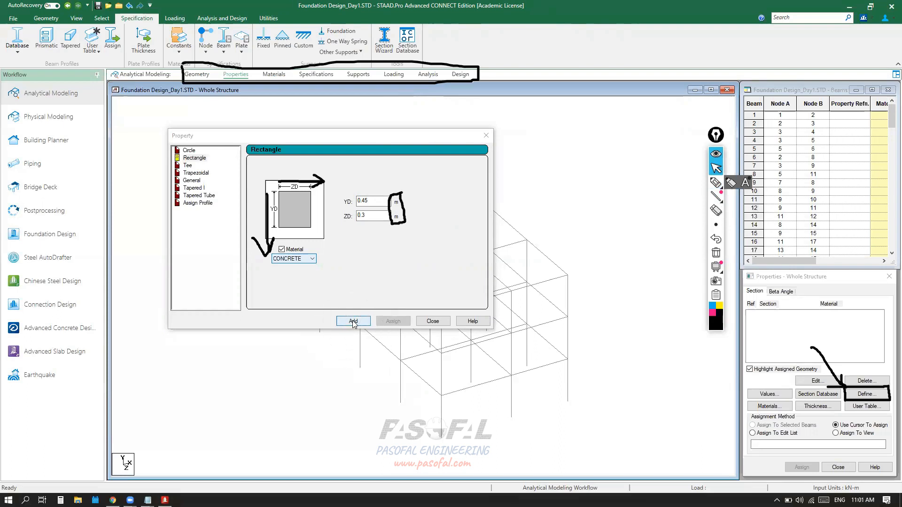
pyautogui.click(353, 323)
# Draw a black pen arrow pointing at the Rect 0.45x0.30 entry in the section list
pyautogui.click(715, 182)
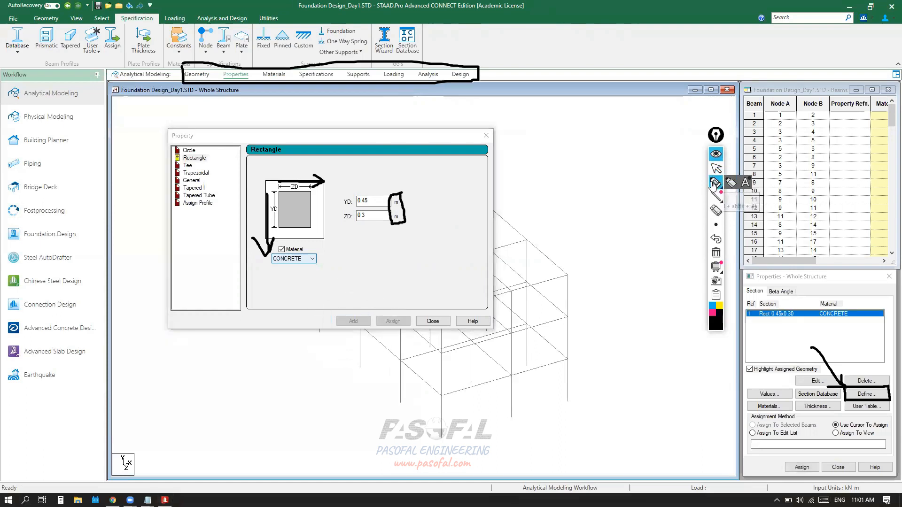
pyautogui.moveTo(746, 314); pyautogui.dragTo(624, 314)
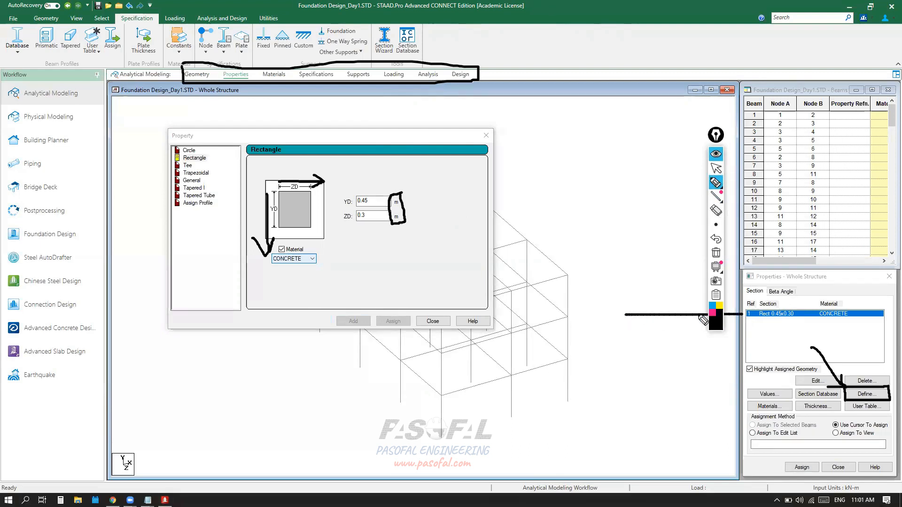
pyautogui.moveTo(744, 320)
pyautogui.mouseDown()
pyautogui.moveTo(725, 335)
pyautogui.moveTo(727, 300)
pyautogui.mouseUp()
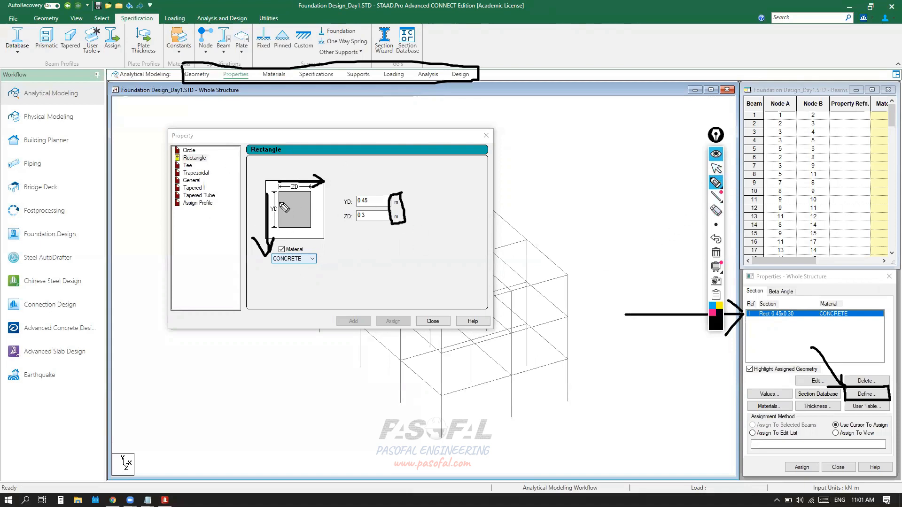
# Set the rectangle's YD and ZD to 0.45 m and add it as a second concrete section
pyautogui.click(715, 168)
pyautogui.click(375, 201)
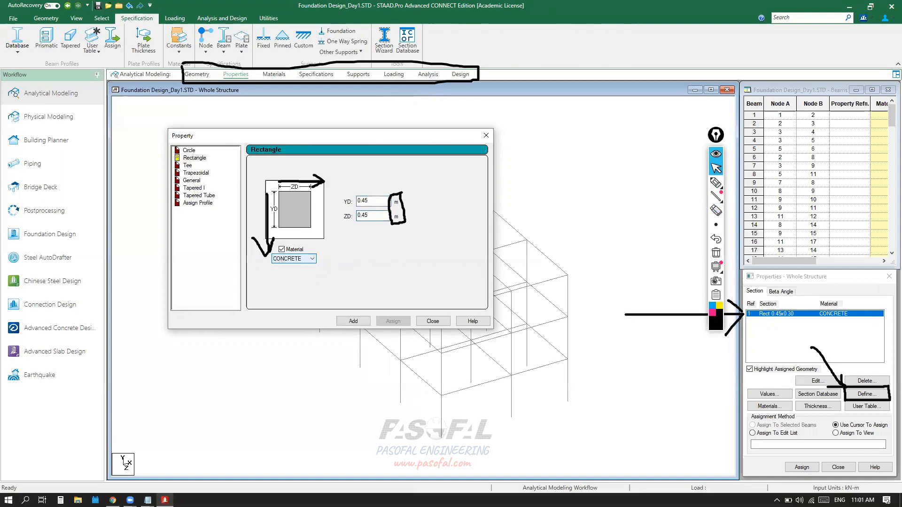
pyautogui.click(376, 203)
pyautogui.click(357, 321)
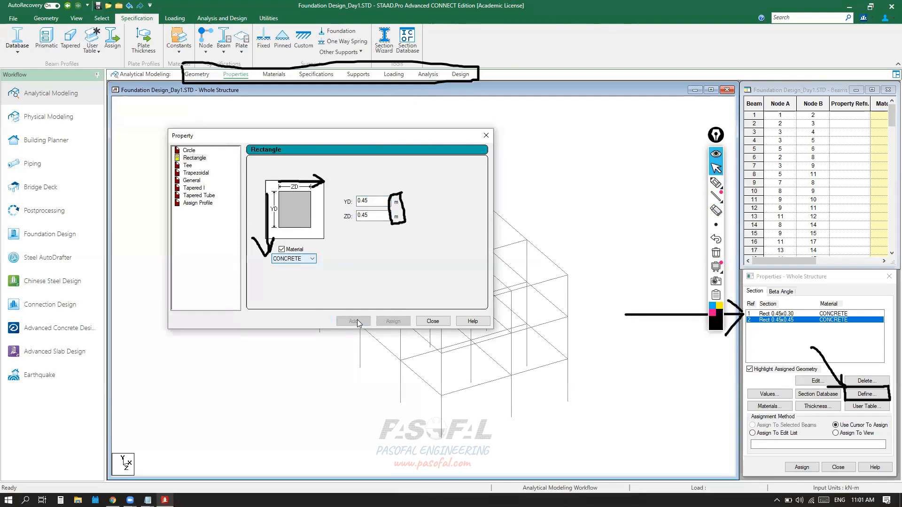
pyautogui.click(780, 320)
pyautogui.press('ctrl')
pyautogui.press('ctrl')
pyautogui.press('ctrl')
pyautogui.press('ctrl')
pyautogui.press('ctrl')
pyautogui.press('ctrl')
# Outline the CONCRETE material setting in black pen and draw an arrow pointing at it
pyautogui.click(715, 183)
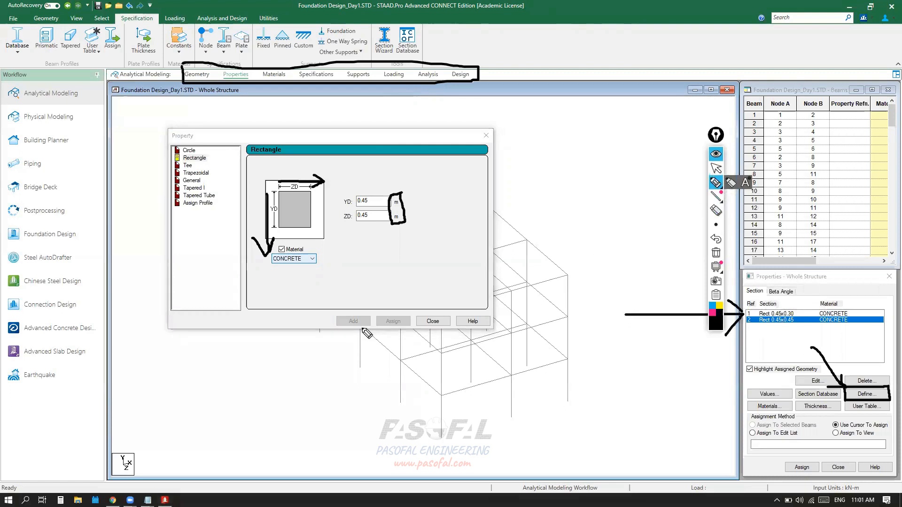
pyautogui.moveTo(320, 253)
pyautogui.mouseDown()
pyautogui.moveTo(292, 271)
pyautogui.moveTo(267, 260)
pyautogui.moveTo(328, 248)
pyautogui.moveTo(315, 265)
pyautogui.moveTo(358, 301)
pyautogui.mouseUp()
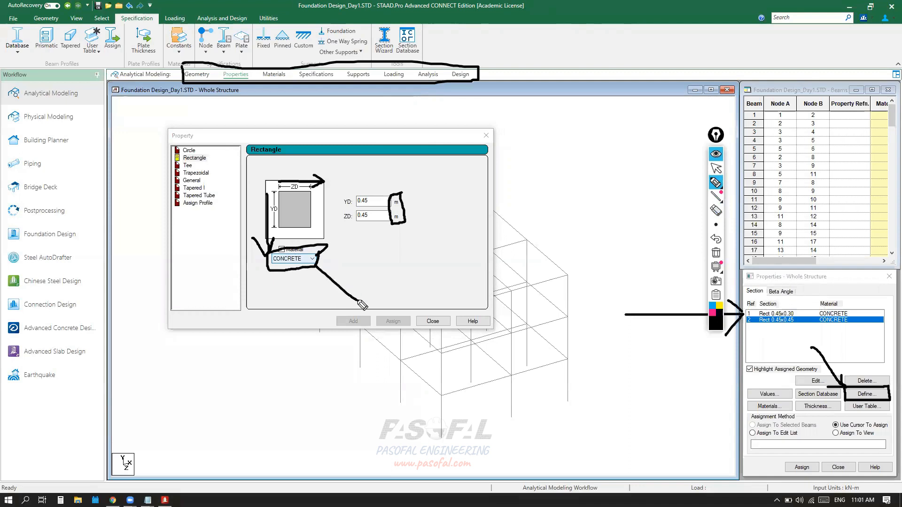
pyautogui.moveTo(317, 269)
pyautogui.mouseDown()
pyautogui.moveTo(317, 283)
pyautogui.moveTo(336, 269)
pyautogui.mouseUp()
pyautogui.click(716, 168)
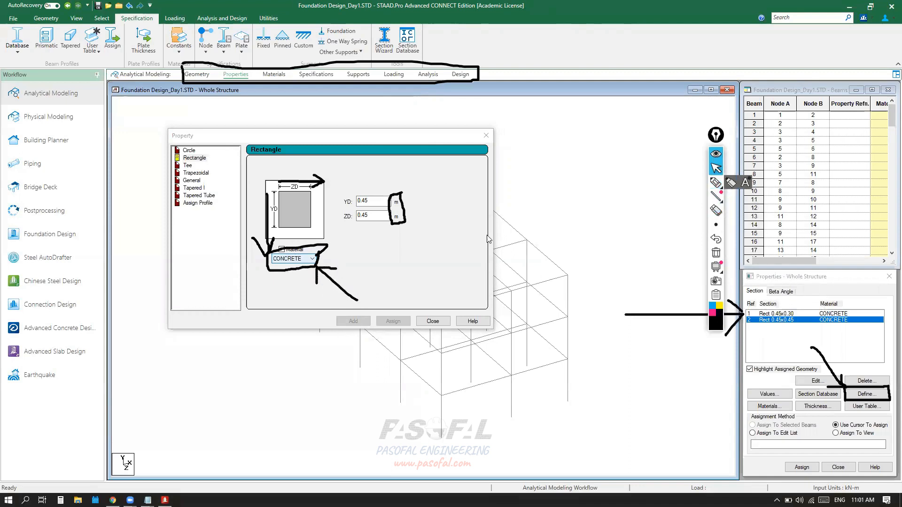
# Review the materials available for the rectangular section and choose CONCRETE
pyautogui.click(312, 260)
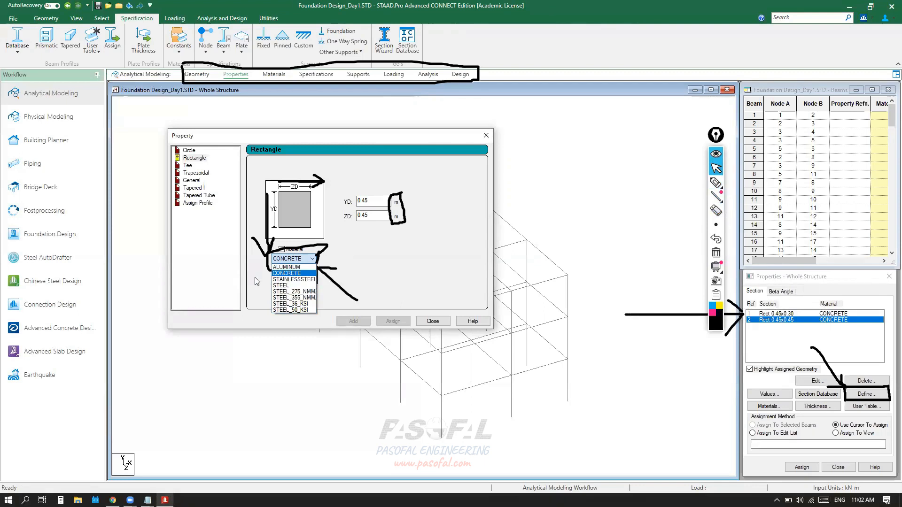
pyautogui.click(302, 262)
pyautogui.click(295, 273)
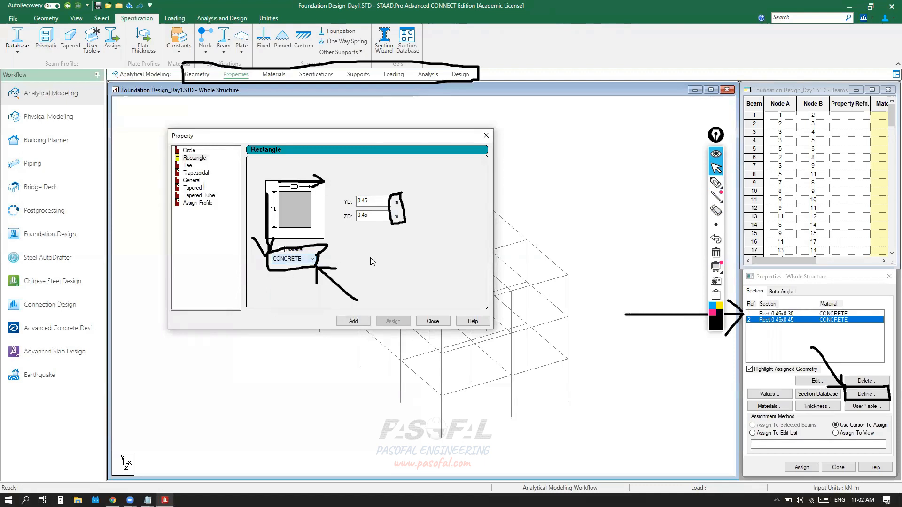
# Circle and cross out the Materials page name in pink pen
pyautogui.click(714, 316)
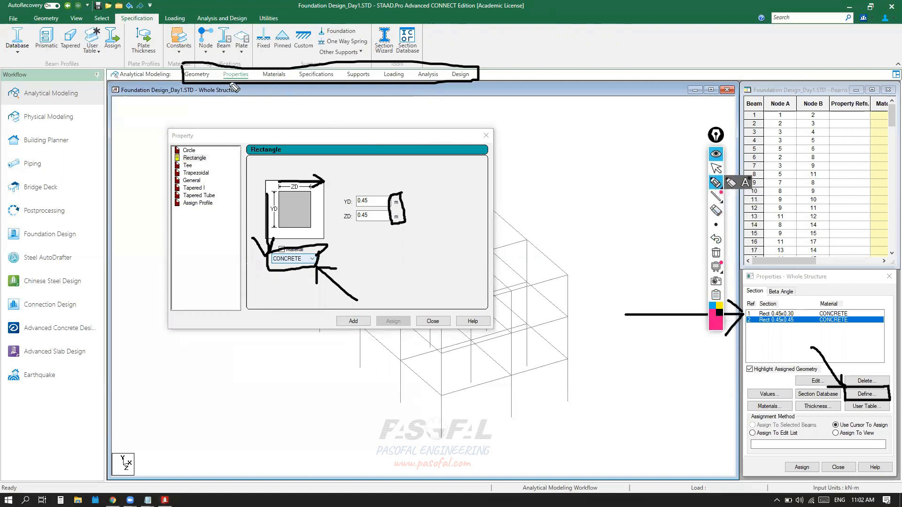
pyautogui.moveTo(291, 69)
pyautogui.mouseDown()
pyautogui.moveTo(280, 85)
pyautogui.moveTo(260, 78)
pyautogui.moveTo(281, 63)
pyautogui.moveTo(287, 69)
pyautogui.moveTo(261, 89)
pyautogui.moveTo(285, 79)
pyautogui.moveTo(295, 88)
pyautogui.mouseUp()
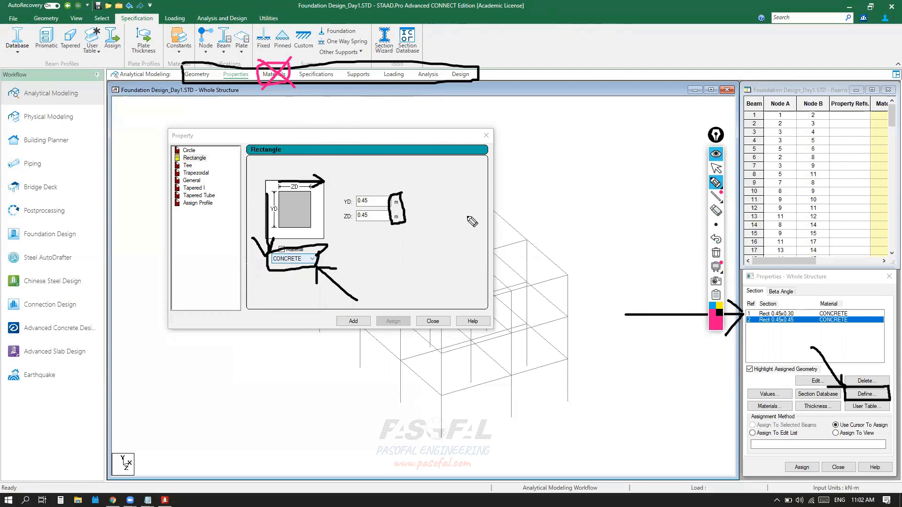
# Clear all pen annotations and close the rectangular section definition
pyautogui.click(716, 252)
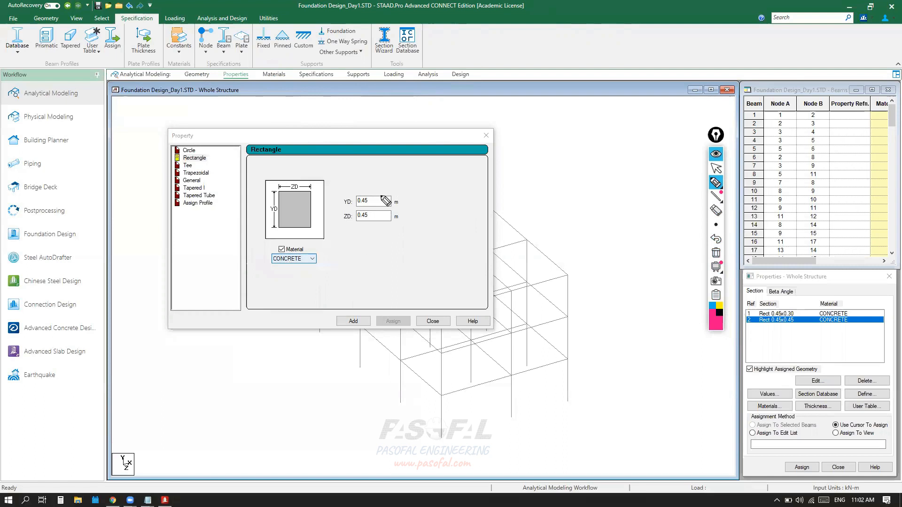
pyautogui.click(718, 169)
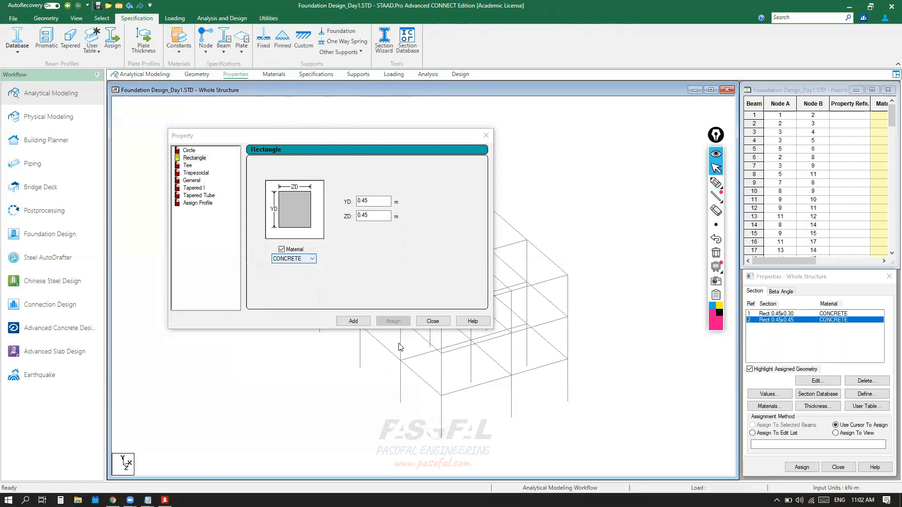
pyautogui.click(424, 323)
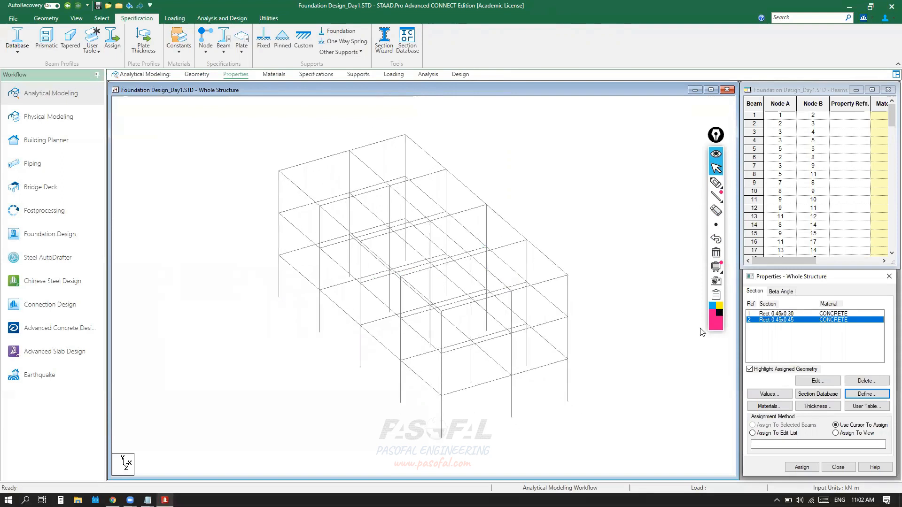
# Select the Rect 0.45x0.30 concrete section in the section list
pyautogui.click(774, 313)
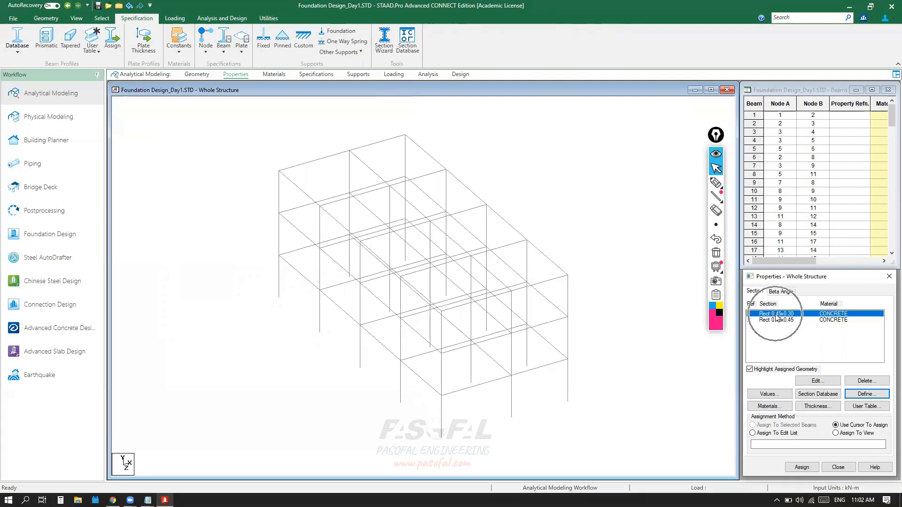
pyautogui.click(776, 317)
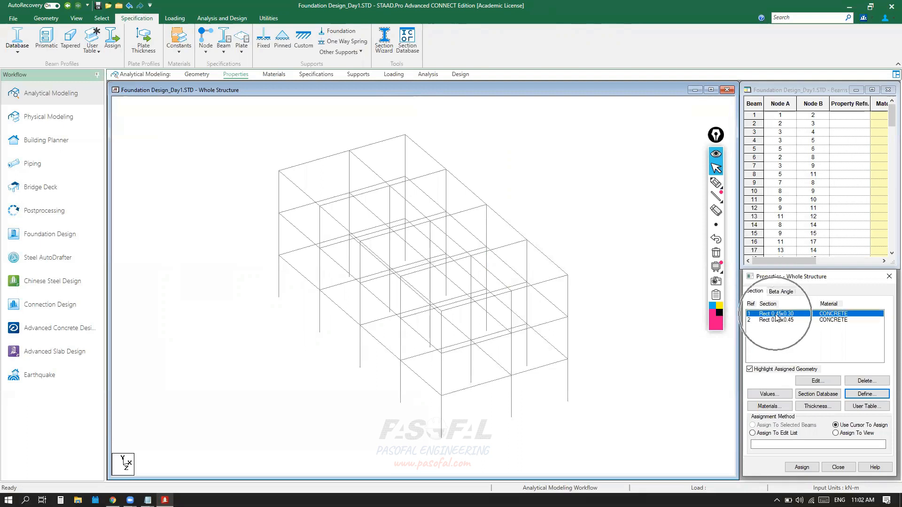
pyautogui.press('ctrl')
pyautogui.press('ctrl')
pyautogui.press('ctrl')
pyautogui.press('ctrl')
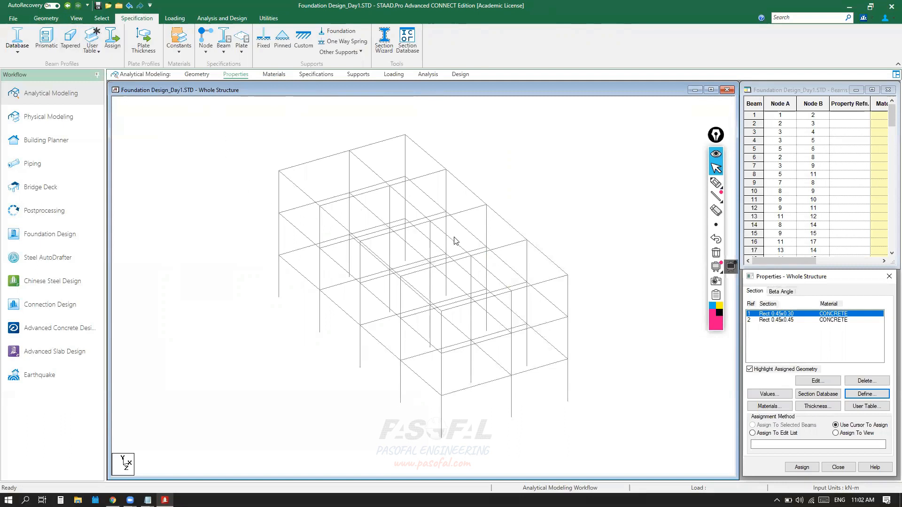
# Show the selection tools, outline the Cursors label, and mark the Node, Beam, Plate and Solid cursors in pink pen
pyautogui.click(100, 19)
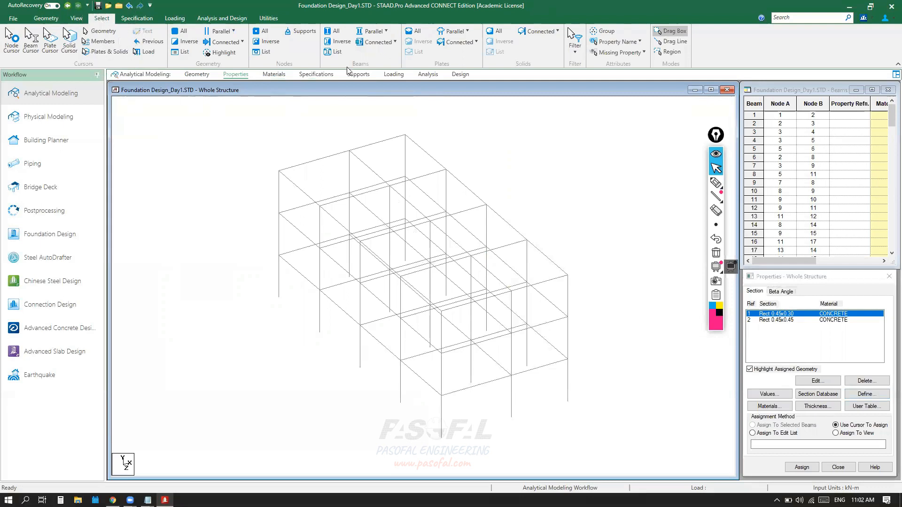
pyautogui.click(716, 182)
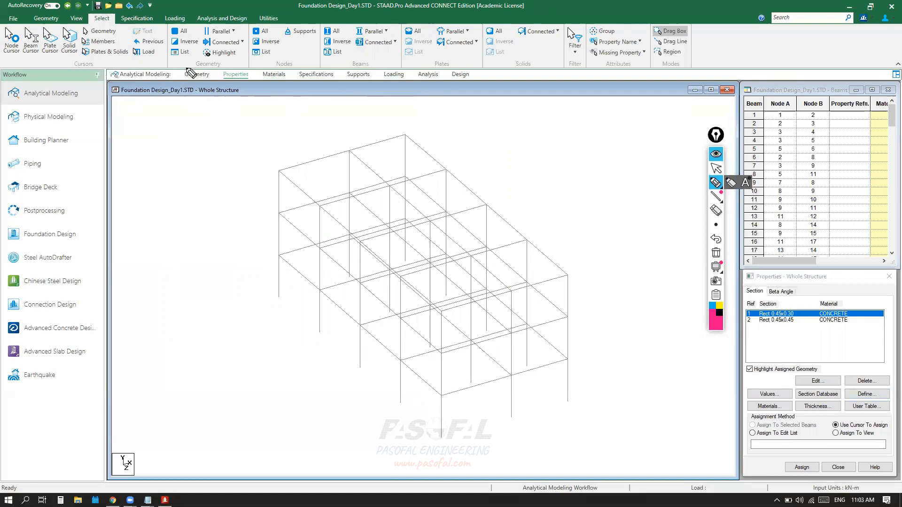
pyautogui.moveTo(75, 60)
pyautogui.mouseDown()
pyautogui.moveTo(111, 70)
pyautogui.moveTo(76, 60)
pyautogui.mouseUp()
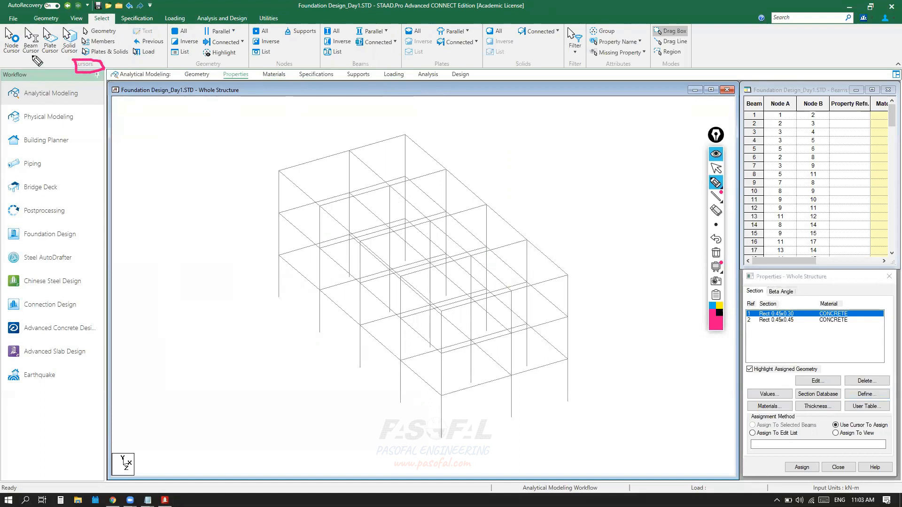
pyautogui.moveTo(52, 77)
pyautogui.mouseDown()
pyautogui.moveTo(33, 54)
pyautogui.moveTo(34, 62)
pyautogui.moveTo(43, 55)
pyautogui.mouseUp()
pyautogui.moveTo(23, 82)
pyautogui.mouseDown()
pyautogui.moveTo(11, 56)
pyautogui.moveTo(21, 59)
pyautogui.mouseUp()
pyautogui.moveTo(70, 80)
pyautogui.mouseDown()
pyautogui.moveTo(55, 55)
pyautogui.moveTo(54, 66)
pyautogui.mouseUp()
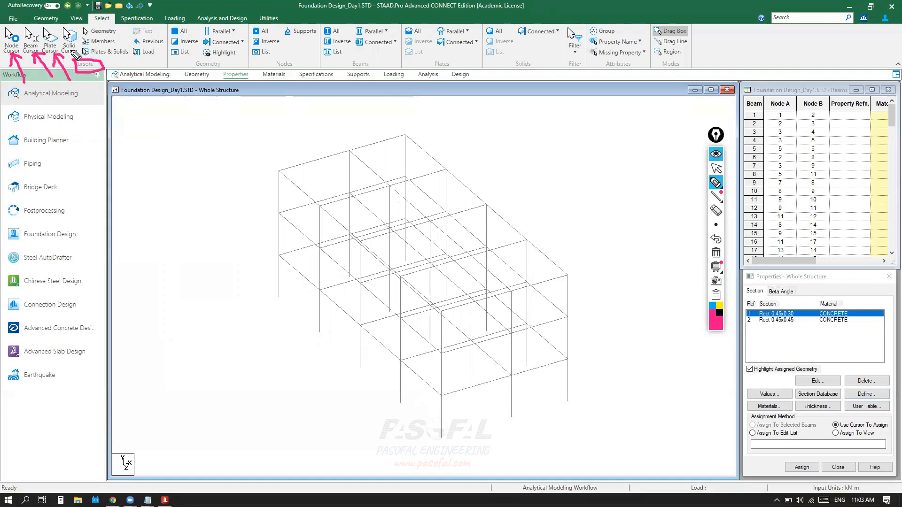
pyautogui.moveTo(70, 26)
pyautogui.mouseDown()
pyautogui.moveTo(84, 41)
pyautogui.moveTo(63, 55)
pyautogui.moveTo(74, 32)
pyautogui.mouseUp()
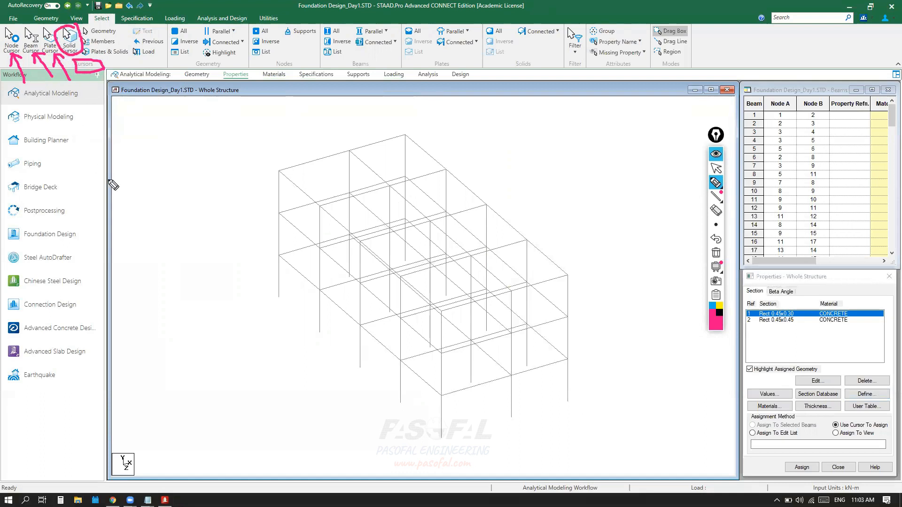
pyautogui.click(717, 172)
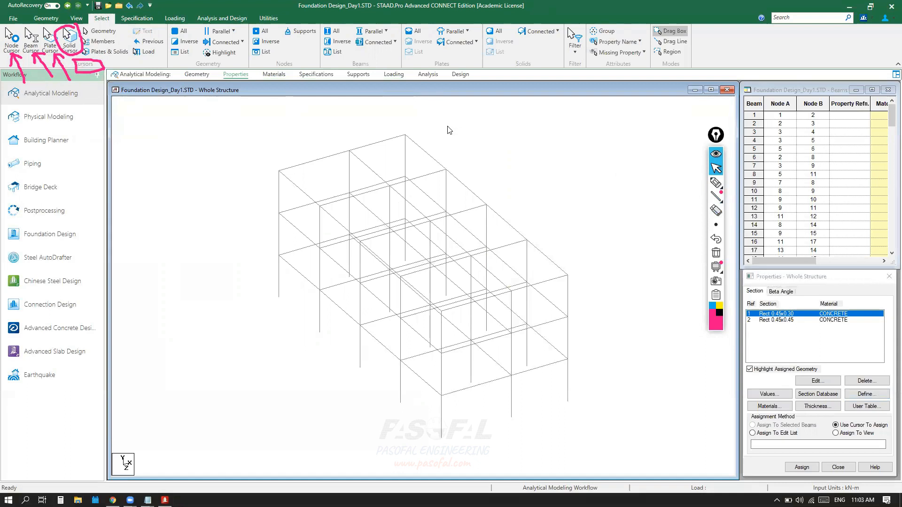
# Try the node, beam and plate cursors on the whole frame, selecting all of its beams along the way
pyautogui.click(10, 40)
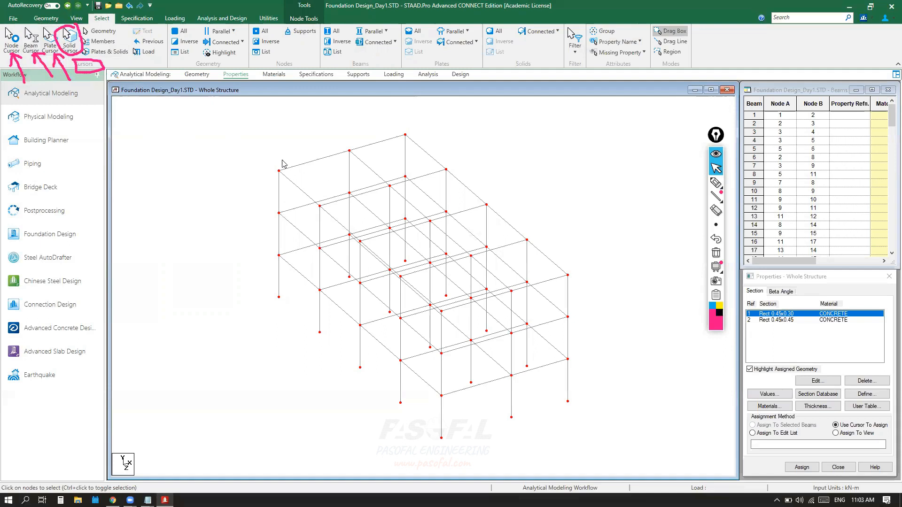
pyautogui.click(249, 124)
pyautogui.hotkey('ctrl', 'a')
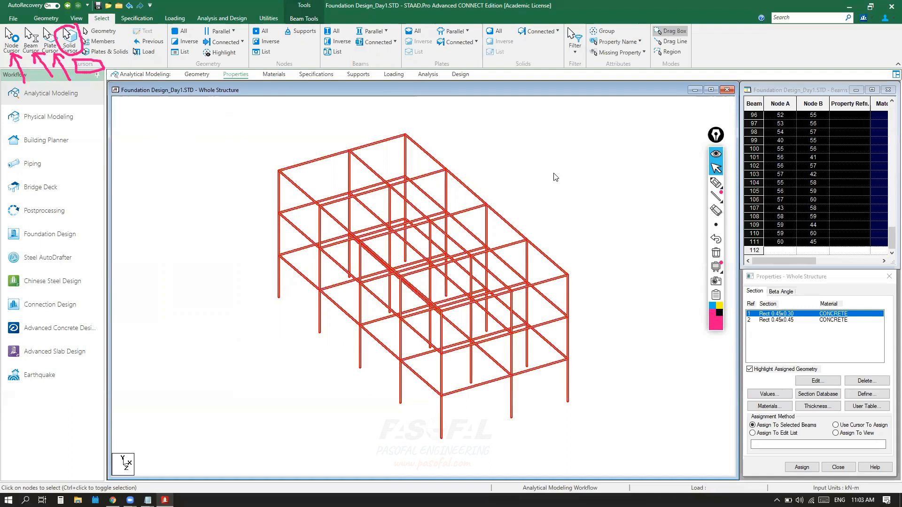
pyautogui.click(159, 120)
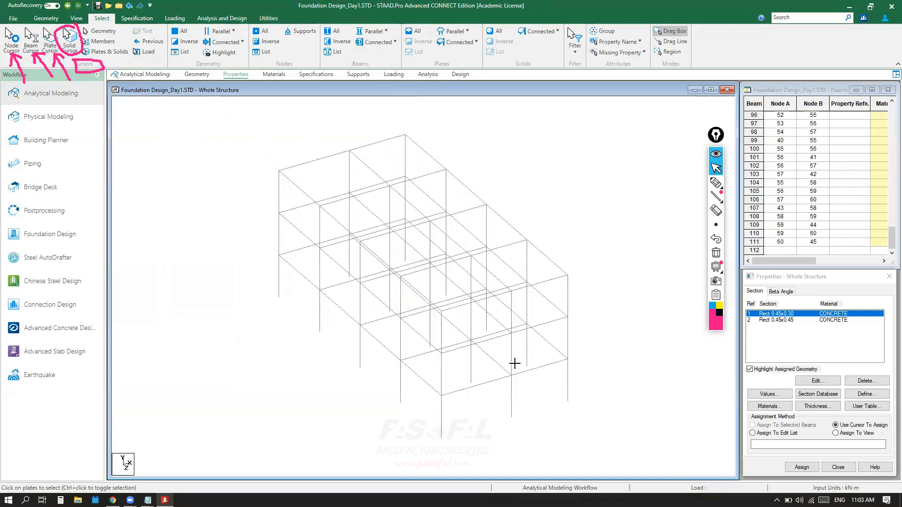
pyautogui.moveTo(259, 129); pyautogui.dragTo(631, 459)
# Clear the pen marks, draw a pink arrow at Select, and outline the Geometry, Nodes, Beams, Plates and Solids labels
pyautogui.click(715, 252)
pyautogui.click(715, 182)
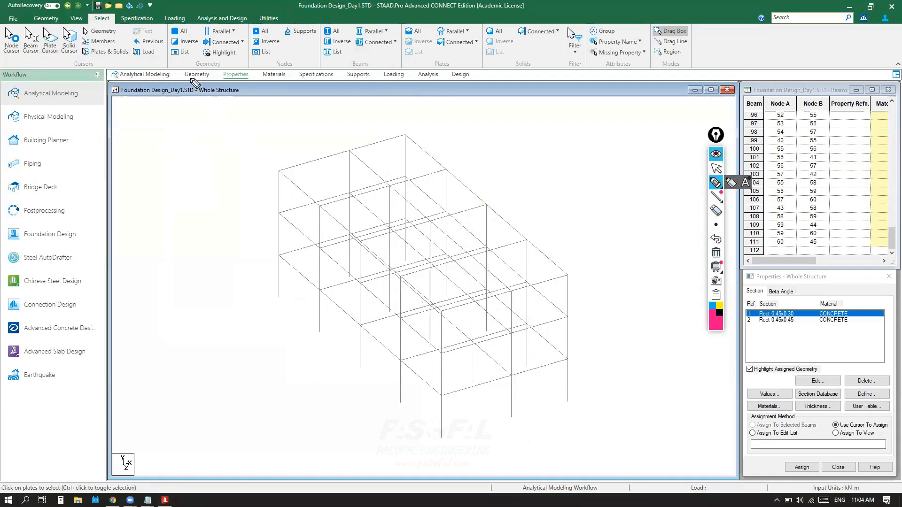
pyautogui.moveTo(193, 62)
pyautogui.mouseDown()
pyautogui.moveTo(224, 67)
pyautogui.moveTo(187, 65)
pyautogui.mouseUp()
pyautogui.moveTo(107, 25); pyautogui.dragTo(127, 66)
pyautogui.moveTo(107, 24)
pyautogui.mouseDown()
pyautogui.moveTo(104, 41)
pyautogui.moveTo(116, 31)
pyautogui.mouseUp()
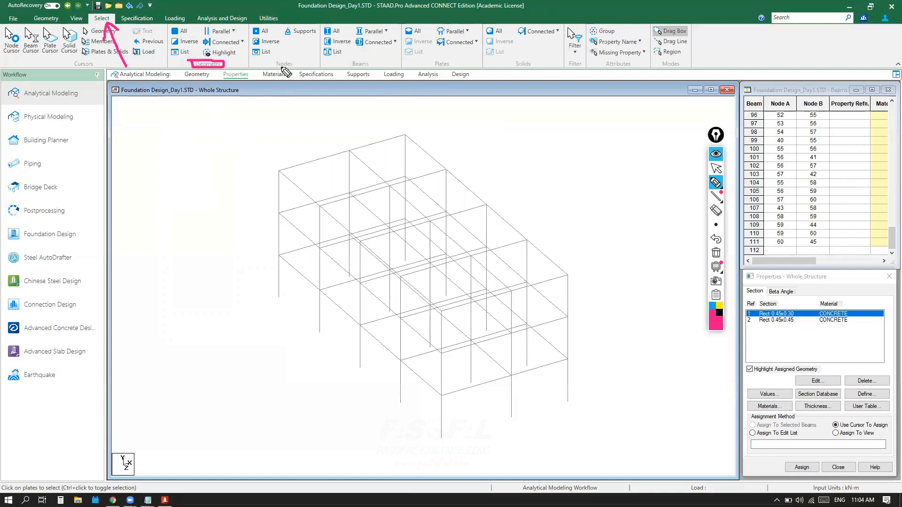
pyautogui.moveTo(294, 60)
pyautogui.mouseDown()
pyautogui.moveTo(294, 69)
pyautogui.moveTo(271, 61)
pyautogui.moveTo(295, 68)
pyautogui.mouseUp()
pyautogui.moveTo(371, 60)
pyautogui.mouseDown()
pyautogui.moveTo(370, 70)
pyautogui.moveTo(351, 71)
pyautogui.moveTo(346, 55)
pyautogui.moveTo(361, 57)
pyautogui.mouseUp()
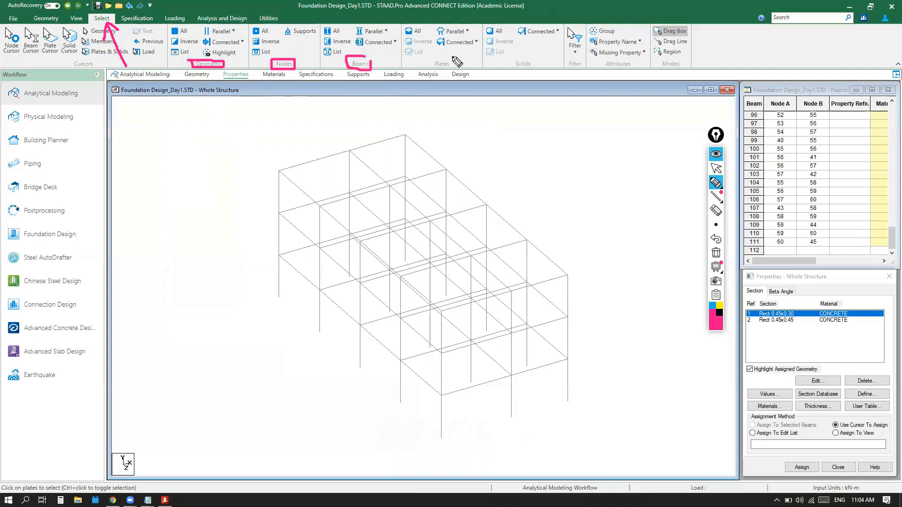
pyautogui.moveTo(427, 57); pyautogui.dragTo(453, 57)
pyautogui.moveTo(536, 60)
pyautogui.mouseDown()
pyautogui.moveTo(536, 71)
pyautogui.moveTo(508, 60)
pyautogui.moveTo(536, 59)
pyautogui.mouseUp()
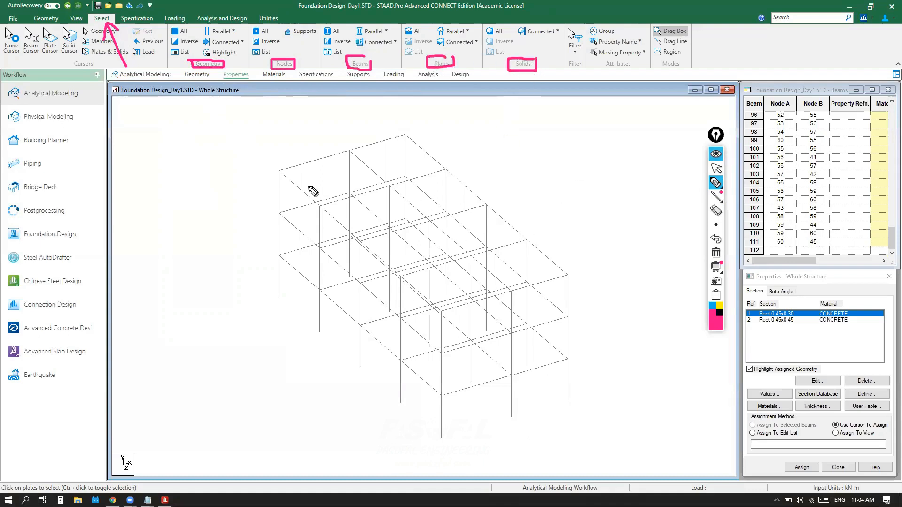
pyautogui.click(715, 169)
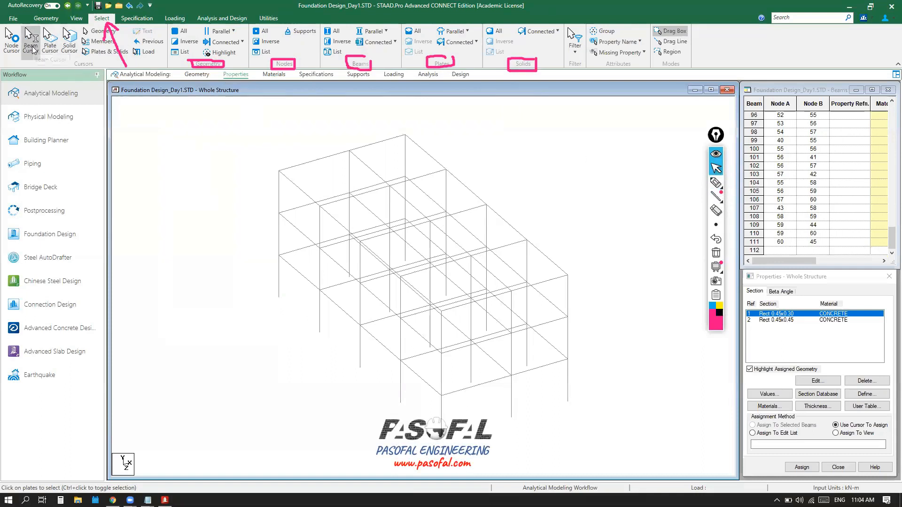
# Select roof-level beams individually with the Beam Cursor: one full long edge, the rear edge, and single beams in the remaining rows
pyautogui.click(421, 150)
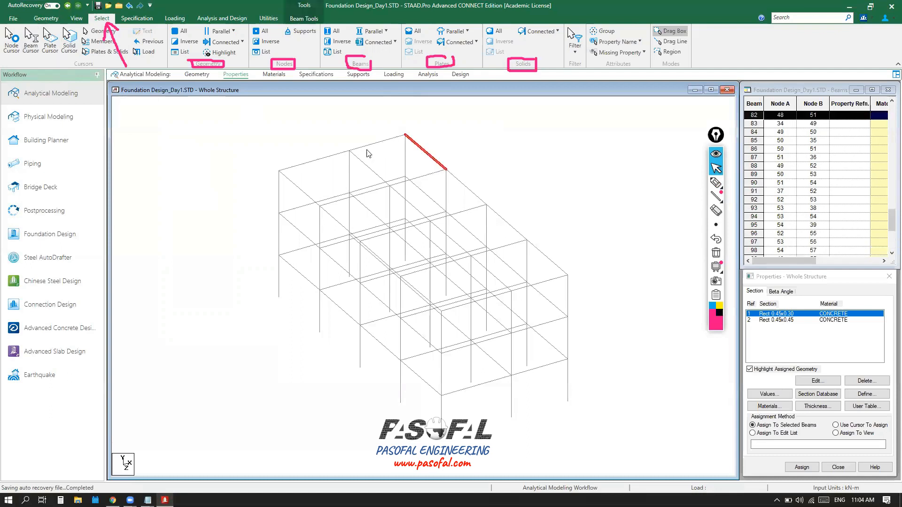
pyautogui.keyDown('ctrl'); pyautogui.click(327, 158); pyautogui.keyUp('ctrl')
pyautogui.keyDown('ctrl'); pyautogui.click(298, 184); pyautogui.keyUp('ctrl')
pyautogui.keyDown('ctrl'); pyautogui.click(360, 160); pyautogui.keyUp('ctrl')
pyautogui.keyDown('ctrl'); pyautogui.click(468, 188); pyautogui.keyUp('ctrl')
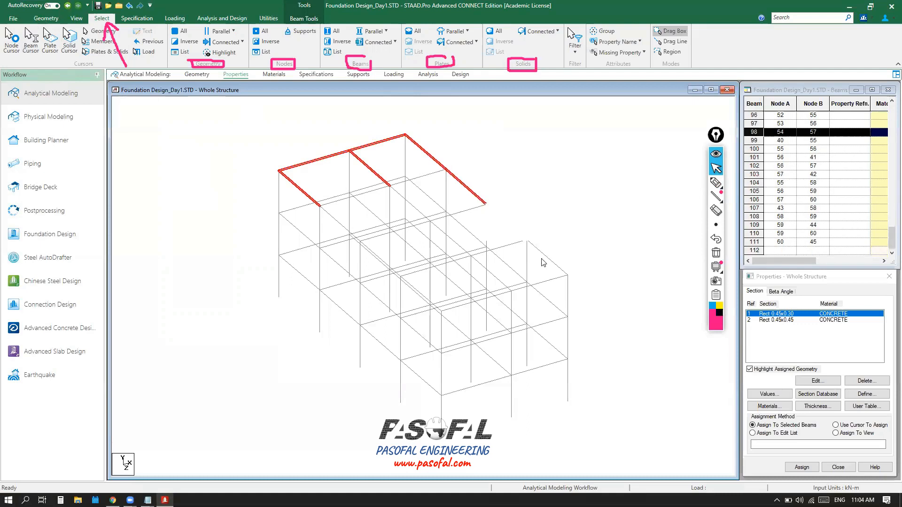
pyautogui.keyDown('ctrl'); pyautogui.click(506, 222); pyautogui.keyUp('ctrl')
pyautogui.keyDown('ctrl'); pyautogui.click(547, 258); pyautogui.keyUp('ctrl')
pyautogui.keyDown('ctrl'); pyautogui.click(555, 278); pyautogui.keyUp('ctrl')
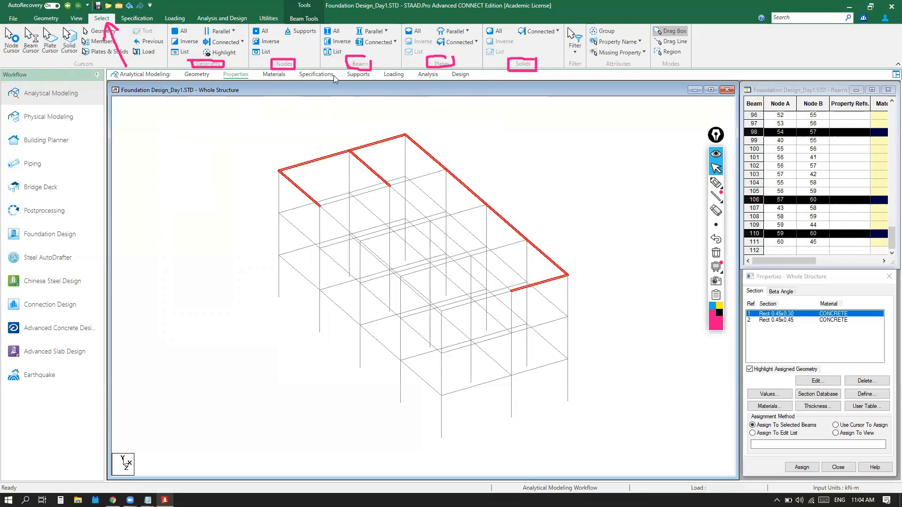
# Draw a black pen arrow pointing at the Beams label and outline its Parallel option
pyautogui.click(719, 314)
pyautogui.click(715, 182)
pyautogui.moveTo(372, 70)
pyautogui.mouseDown()
pyautogui.moveTo(394, 103)
pyautogui.moveTo(379, 75)
pyautogui.mouseUp()
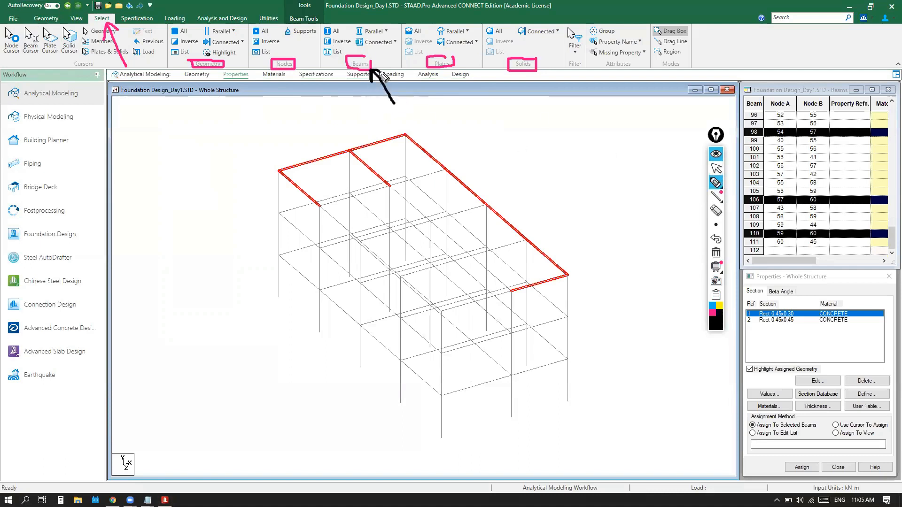
pyautogui.moveTo(352, 32)
pyautogui.mouseDown()
pyautogui.moveTo(392, 37)
pyautogui.moveTo(395, 25)
pyautogui.moveTo(353, 26)
pyautogui.mouseUp()
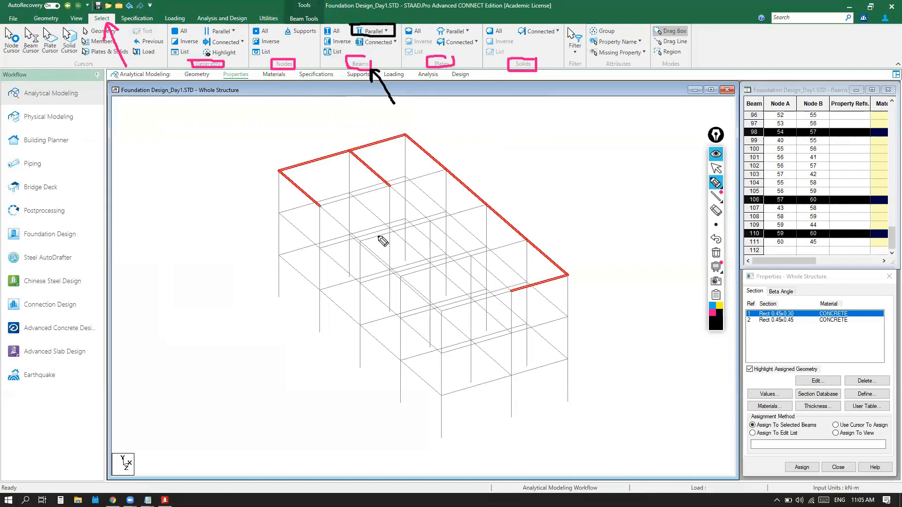
pyautogui.click(716, 168)
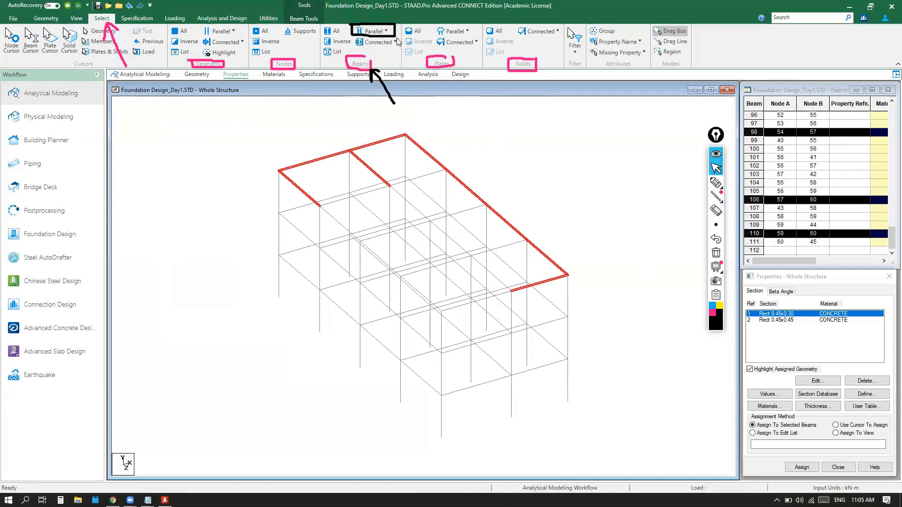
# Draw black pen arrows labelled X and Z beside the frame's base to mark the two horizontal axis directions
pyautogui.click(390, 33)
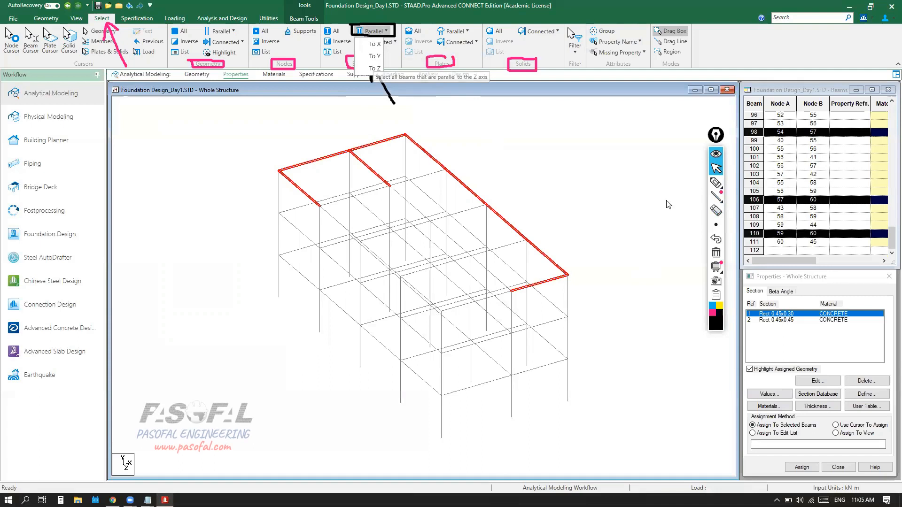
pyautogui.click(716, 183)
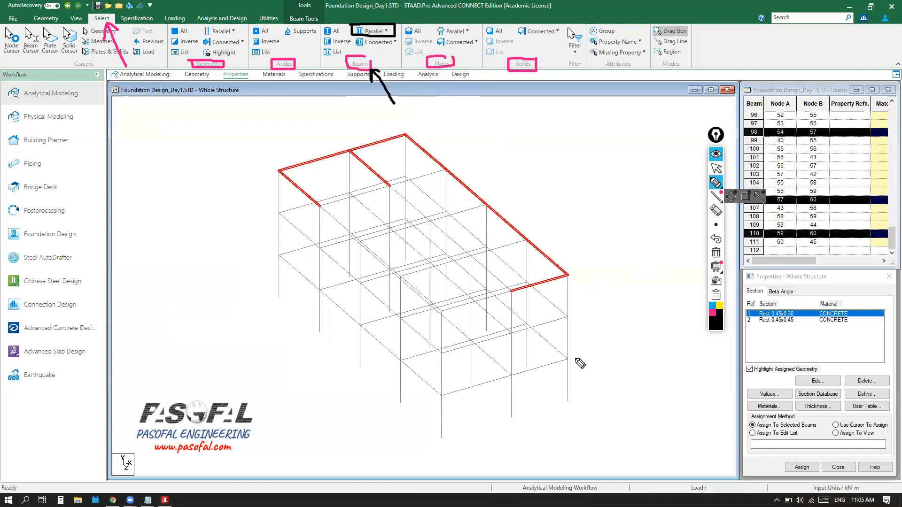
pyautogui.moveTo(581, 399)
pyautogui.mouseDown()
pyautogui.moveTo(649, 365)
pyautogui.moveTo(643, 394)
pyautogui.mouseUp()
pyautogui.moveTo(671, 349)
pyautogui.mouseDown()
pyautogui.moveTo(669, 376)
pyautogui.moveTo(683, 369)
pyautogui.mouseUp()
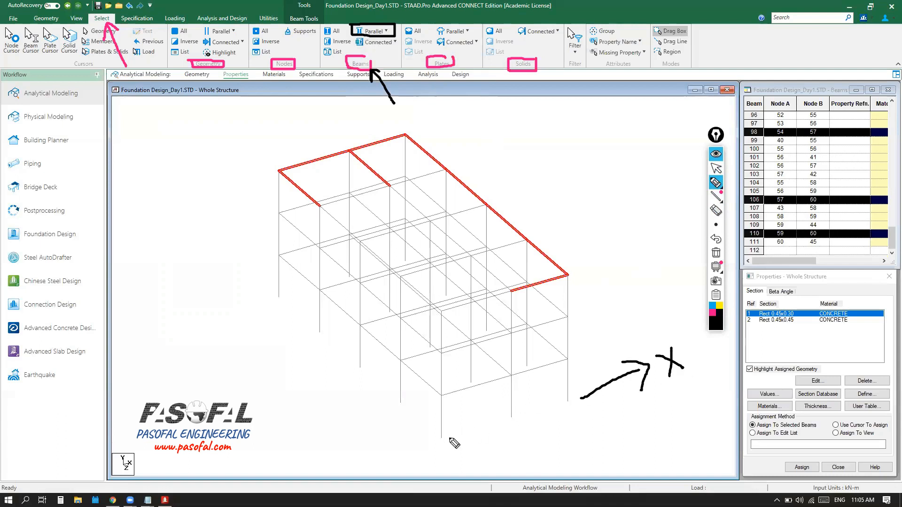
pyautogui.moveTo(448, 438)
pyautogui.mouseDown()
pyautogui.moveTo(479, 465)
pyautogui.moveTo(467, 469)
pyautogui.moveTo(533, 466)
pyautogui.mouseUp()
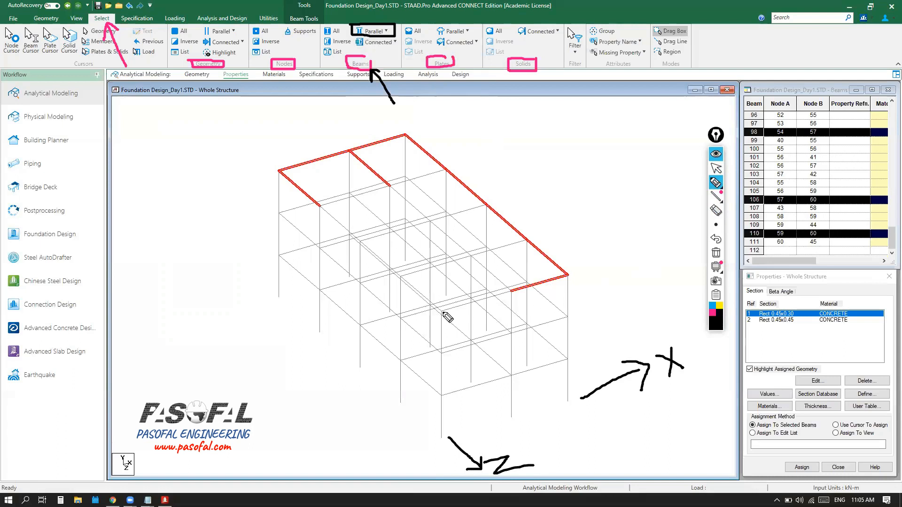
# Trace the frame's horizontal beams with black pen strokes along the X and Z directions
pyautogui.moveTo(441, 313); pyautogui.dragTo(567, 276)
pyautogui.moveTo(397, 277)
pyautogui.mouseDown()
pyautogui.moveTo(519, 249)
pyautogui.moveTo(540, 235)
pyautogui.mouseUp()
pyautogui.moveTo(362, 244); pyautogui.dragTo(463, 206)
pyautogui.moveTo(319, 203); pyautogui.dragTo(479, 156)
pyautogui.moveTo(365, 149); pyautogui.dragTo(560, 310)
pyautogui.moveTo(332, 192); pyautogui.dragTo(468, 315)
pyautogui.moveTo(277, 208)
pyautogui.mouseDown()
pyautogui.moveTo(359, 309)
pyautogui.moveTo(425, 360)
pyautogui.moveTo(561, 310)
pyautogui.mouseUp()
pyautogui.moveTo(376, 331); pyautogui.dragTo(505, 284)
pyautogui.moveTo(346, 283); pyautogui.dragTo(489, 239)
pyautogui.moveTo(335, 238); pyautogui.dragTo(476, 194)
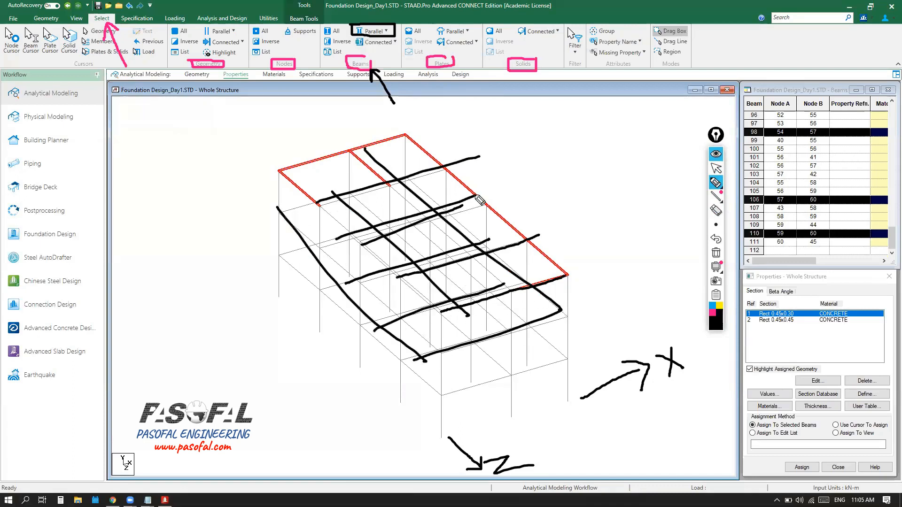
pyautogui.moveTo(313, 201); pyautogui.dragTo(487, 344)
pyautogui.moveTo(394, 237); pyautogui.dragTo(512, 336)
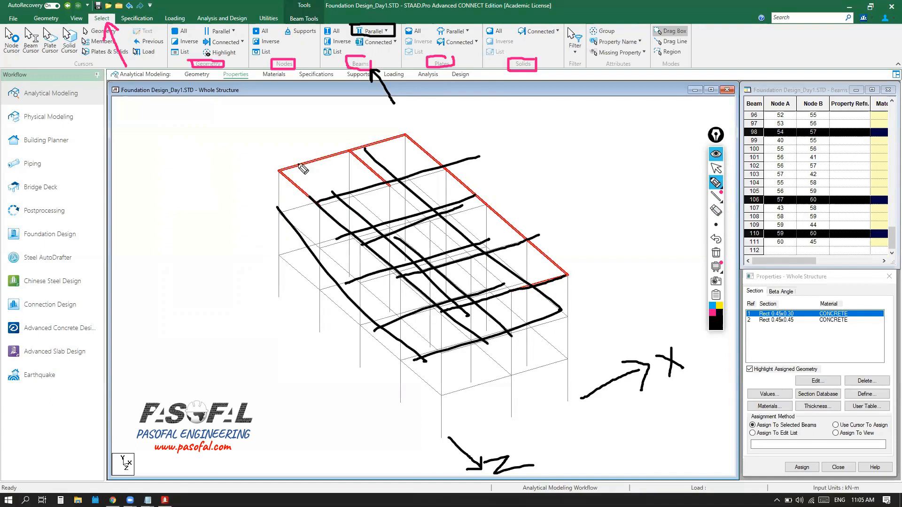
# Trace the far corner column, draw an upward arrow labelled Y above it, and erase all pen marks
pyautogui.moveTo(281, 309); pyautogui.dragTo(281, 182)
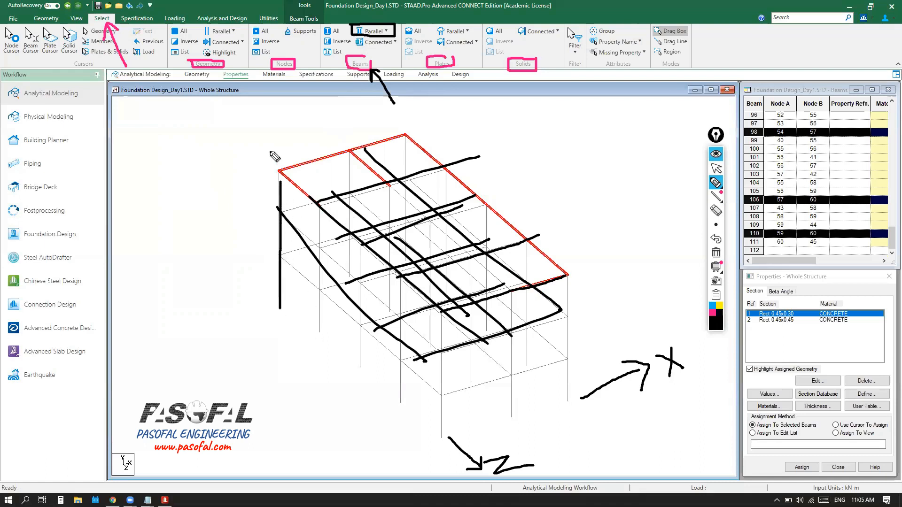
pyautogui.moveTo(277, 151)
pyautogui.mouseDown()
pyautogui.moveTo(277, 114)
pyautogui.moveTo(295, 123)
pyautogui.moveTo(264, 115)
pyautogui.moveTo(257, 122)
pyautogui.mouseUp()
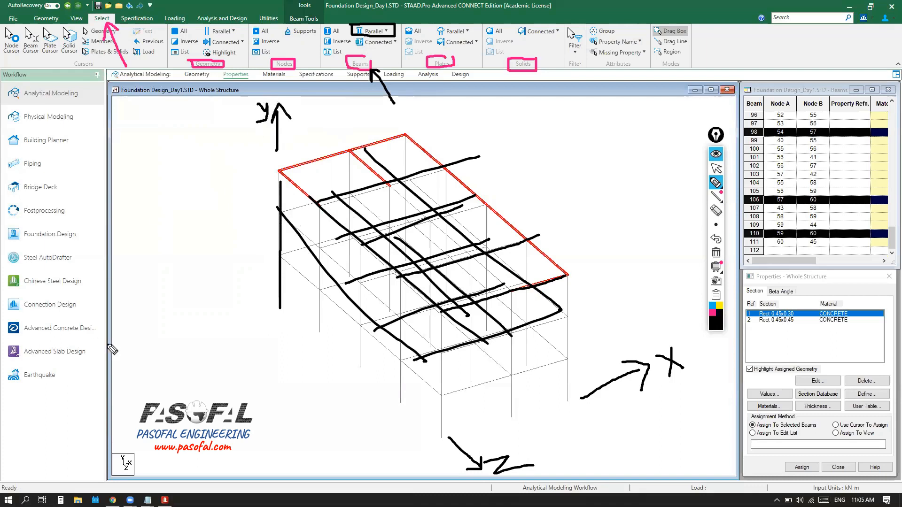
pyautogui.click(716, 252)
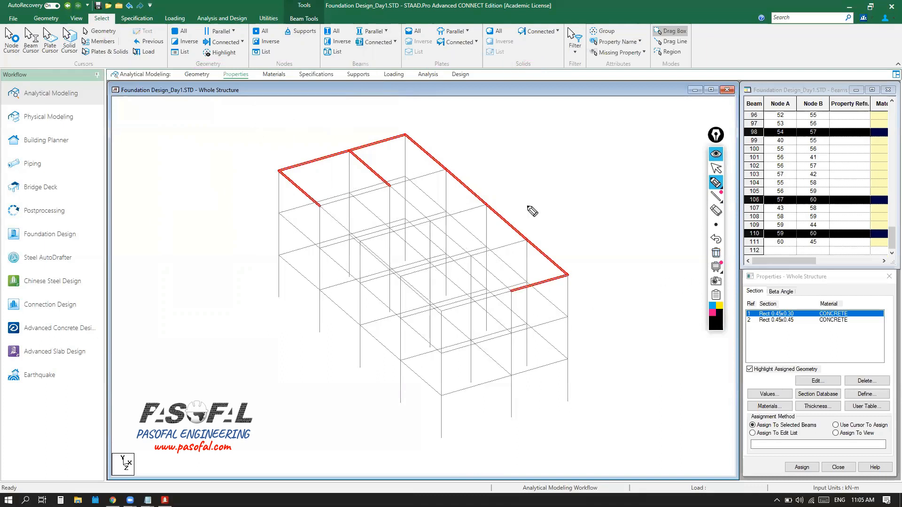
# Add all beams parallel to the X axis to the current selection, and deselect everything
pyautogui.click(715, 168)
pyautogui.click(385, 33)
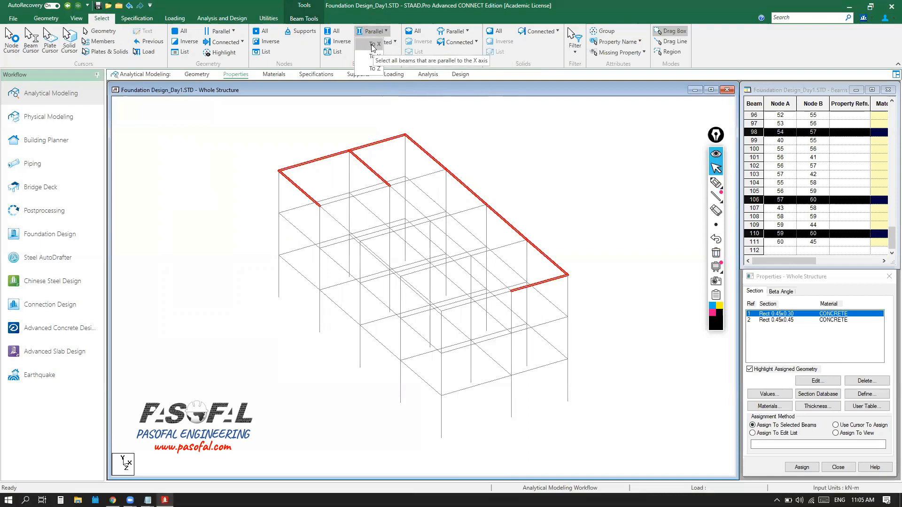
pyautogui.click(373, 44)
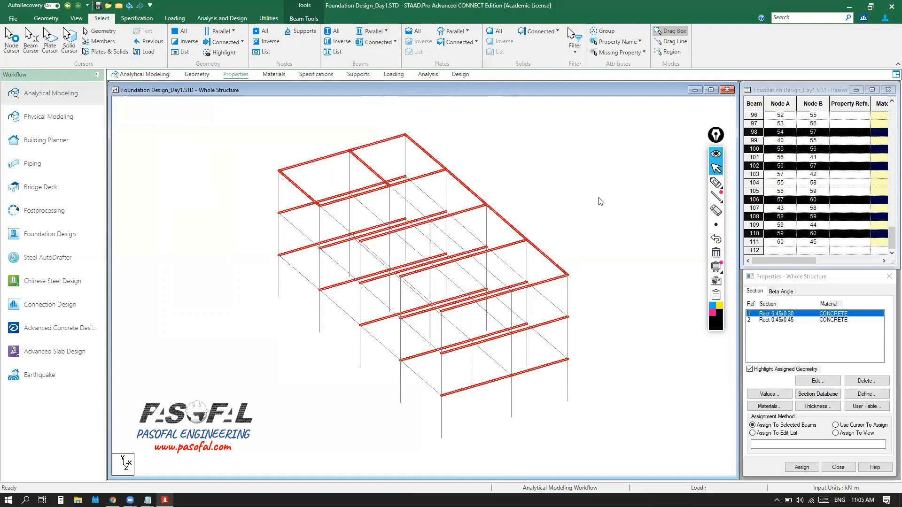
pyautogui.click(598, 182)
pyautogui.click(592, 177)
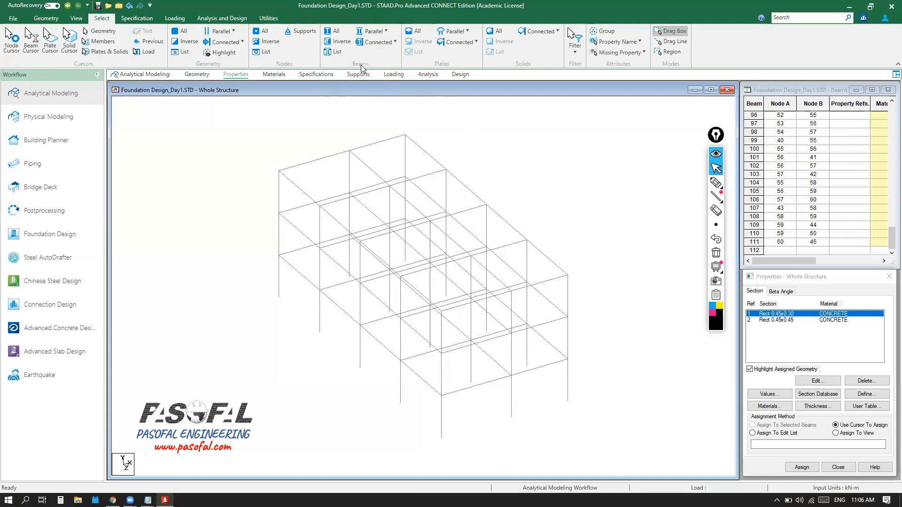
# Select all beams parallel to the X axis and add all beams parallel to the Z axis
pyautogui.click(387, 32)
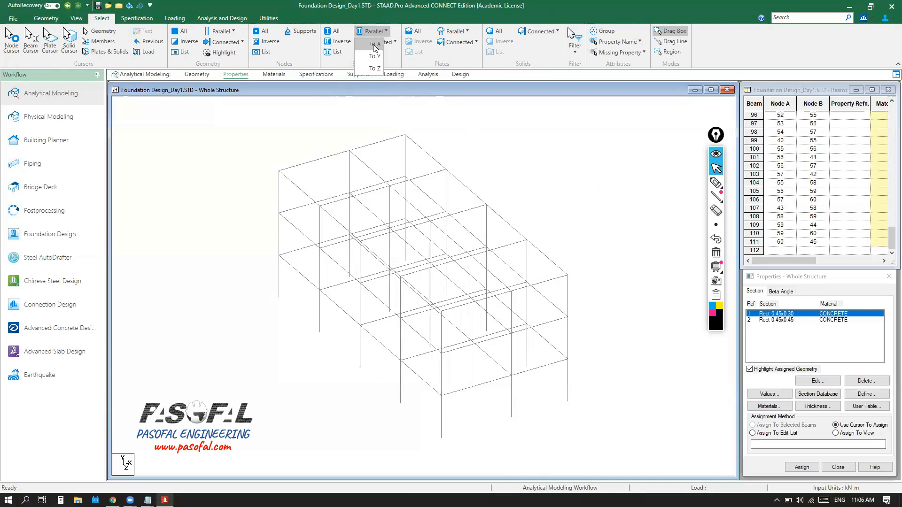
pyautogui.click(371, 44)
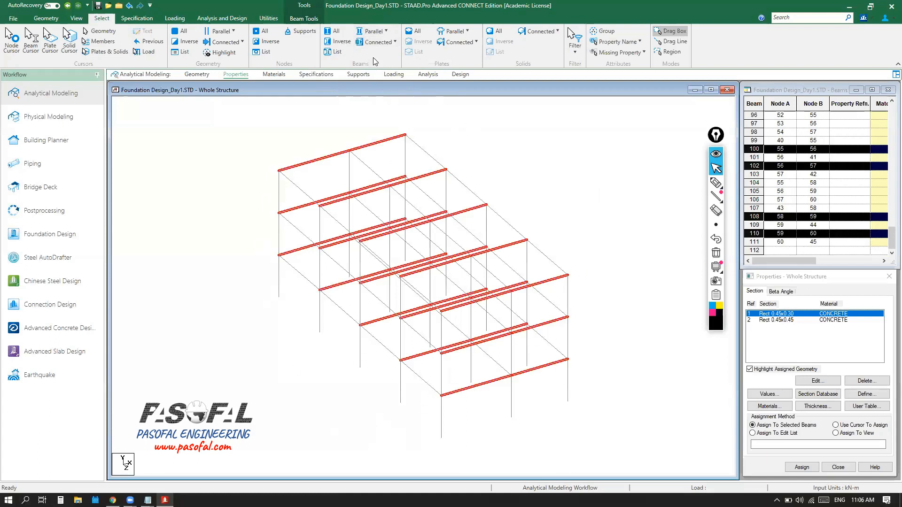
pyautogui.click(387, 32)
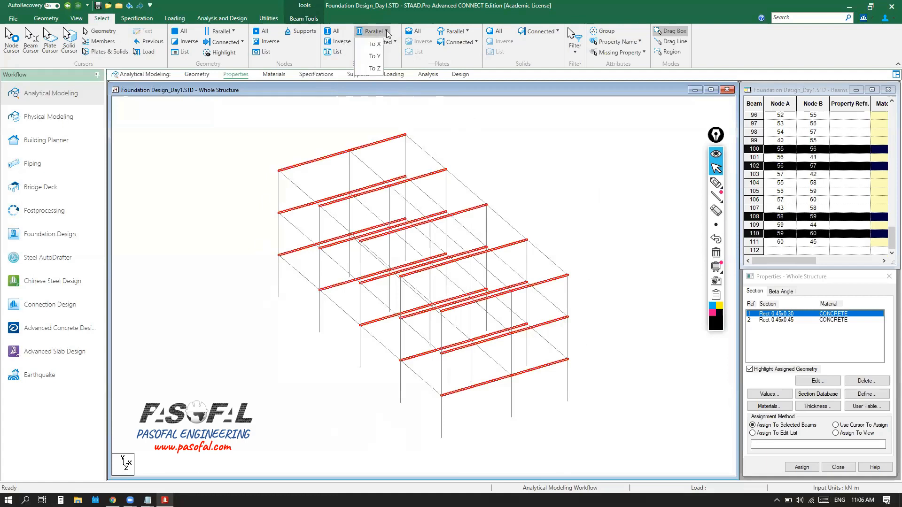
pyautogui.click(375, 69)
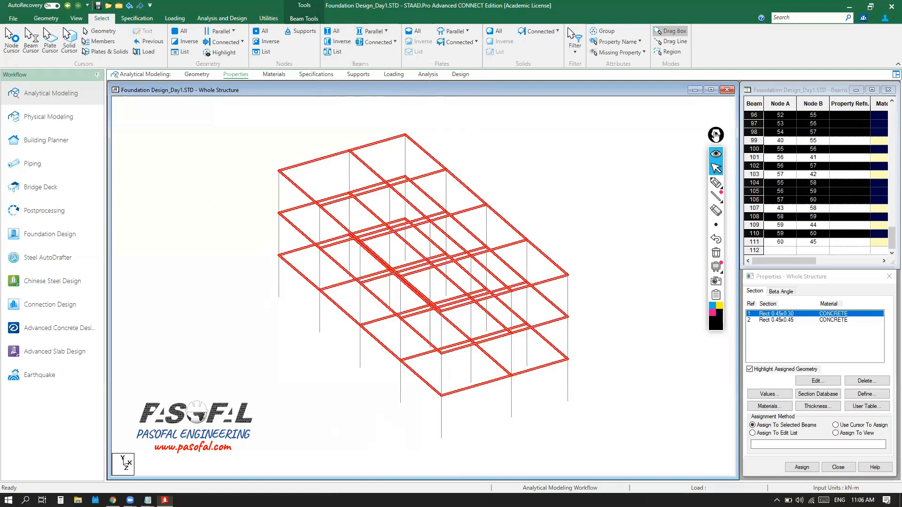
# Draw a pen arrow numbered 1 at the Rect 0.45x0.30 section and one numbered 2 at the selected beams
pyautogui.moveTo(715, 134); pyautogui.dragTo(714, 110)
pyautogui.click(714, 157)
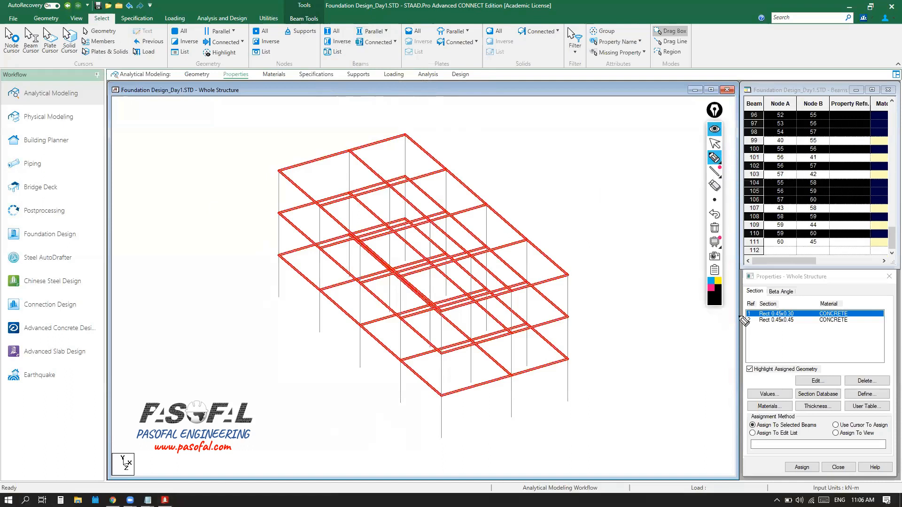
pyautogui.moveTo(743, 315); pyautogui.dragTo(652, 360)
pyautogui.moveTo(742, 316)
pyautogui.mouseDown()
pyautogui.moveTo(735, 337)
pyautogui.moveTo(722, 311)
pyautogui.moveTo(671, 323)
pyautogui.moveTo(688, 311)
pyautogui.mouseUp()
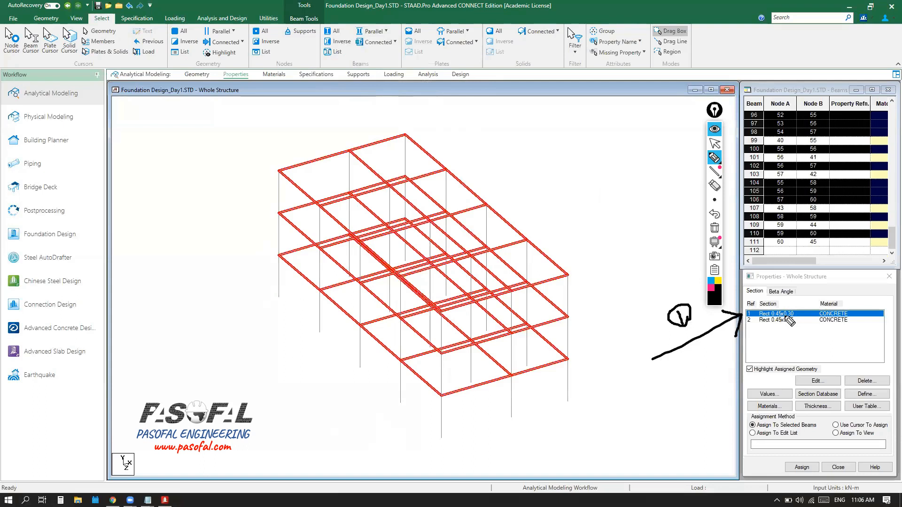
pyautogui.moveTo(594, 181)
pyautogui.mouseDown()
pyautogui.moveTo(511, 213)
pyautogui.moveTo(529, 216)
pyautogui.mouseUp()
pyautogui.moveTo(571, 160)
pyautogui.mouseDown()
pyautogui.moveTo(583, 173)
pyautogui.moveTo(587, 160)
pyautogui.moveTo(562, 173)
pyautogui.moveTo(585, 175)
pyautogui.mouseUp()
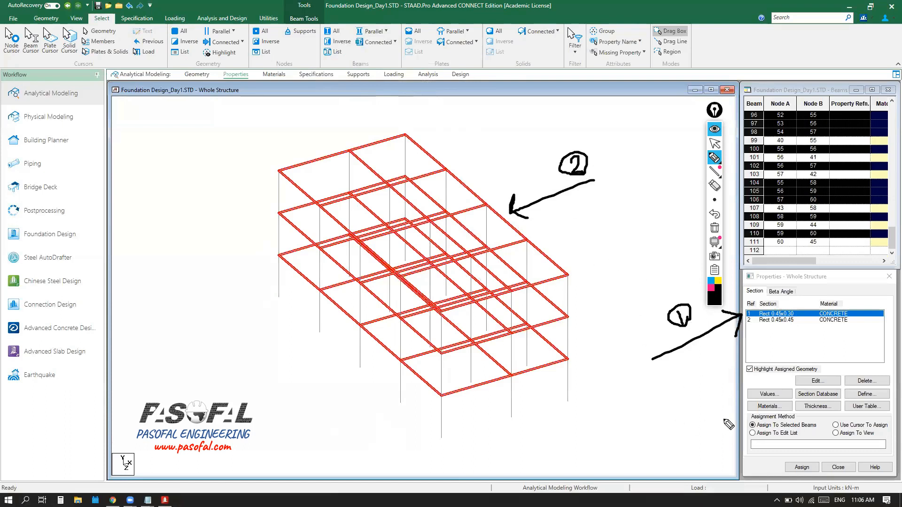
# Draw pen arrows numbered 3 and 4 pointing at the Assign To Selected Beams option and the Assign command
pyautogui.moveTo(747, 425); pyautogui.dragTo(684, 430)
pyautogui.moveTo(748, 425)
pyautogui.mouseDown()
pyautogui.moveTo(740, 435)
pyautogui.moveTo(730, 416)
pyautogui.moveTo(689, 414)
pyautogui.moveTo(687, 423)
pyautogui.mouseUp()
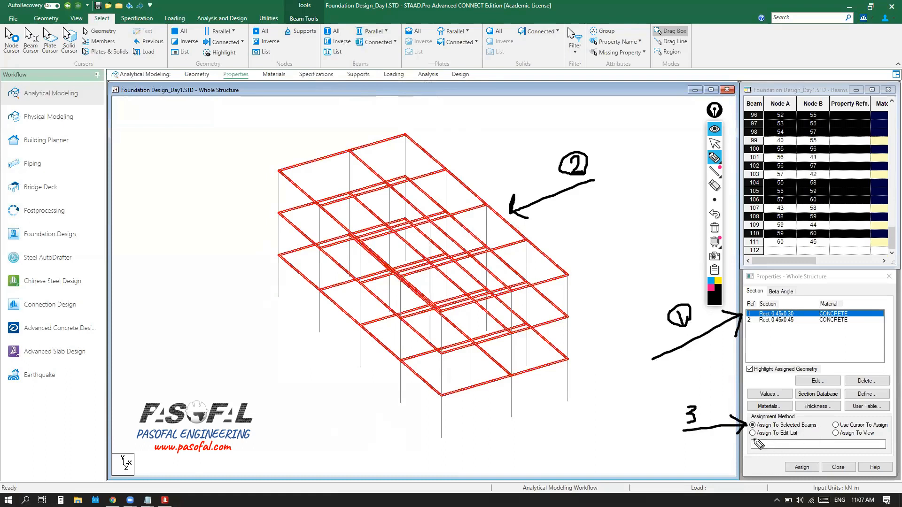
pyautogui.moveTo(778, 468); pyautogui.dragTo(693, 468)
pyautogui.moveTo(778, 468)
pyautogui.mouseDown()
pyautogui.moveTo(764, 477)
pyautogui.moveTo(778, 468)
pyautogui.mouseUp()
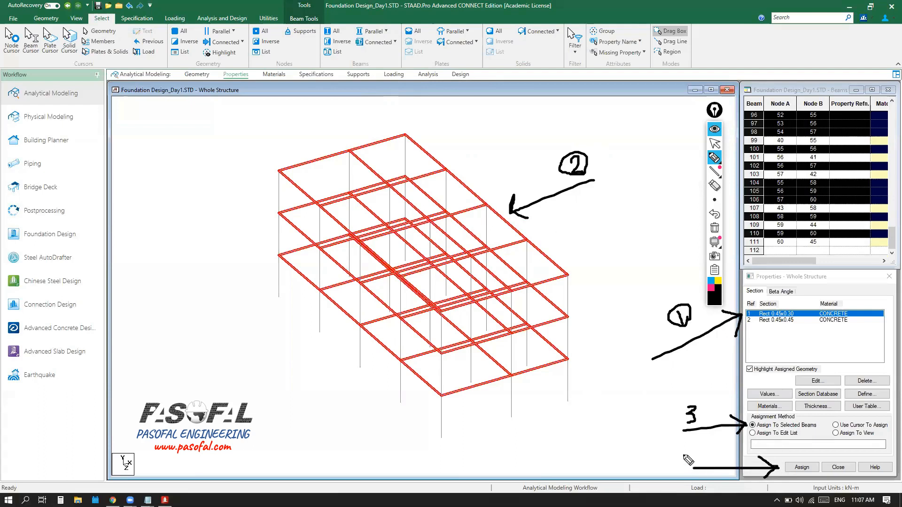
pyautogui.moveTo(680, 454); pyautogui.dragTo(687, 462)
pyautogui.moveTo(683, 454); pyautogui.dragTo(683, 467)
pyautogui.click(713, 146)
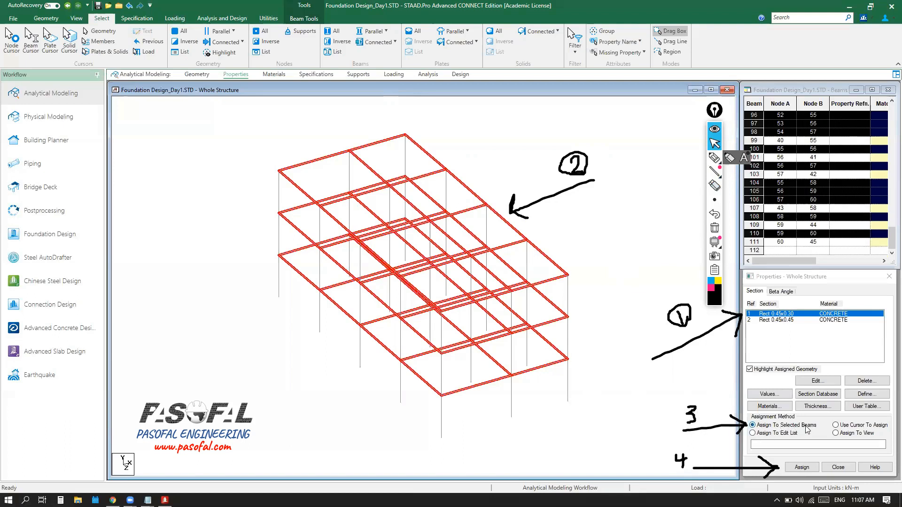
# Assign the Rect 0.45x0.30 concrete section to the selected X and Z beams using Assign To Selected Beams, and deselect them
pyautogui.click(772, 435)
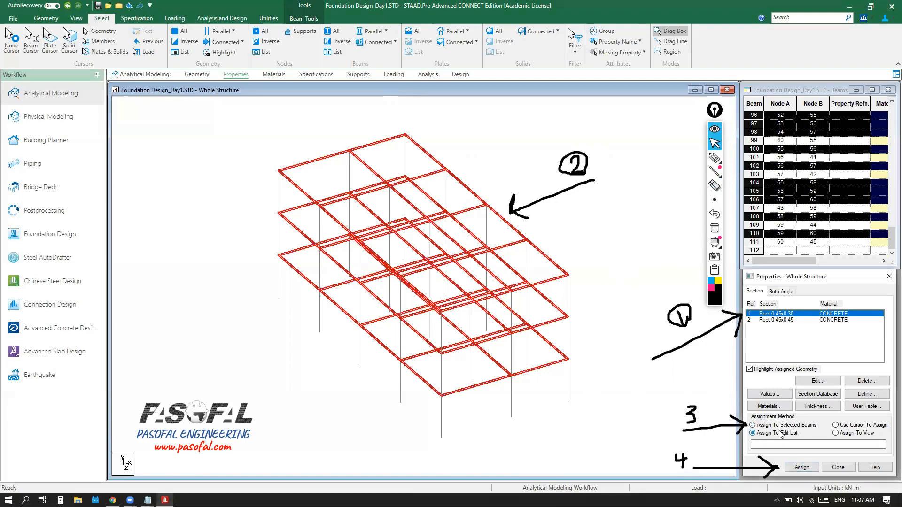
pyautogui.click(842, 432)
pyautogui.click(786, 433)
pyautogui.click(762, 425)
pyautogui.click(804, 468)
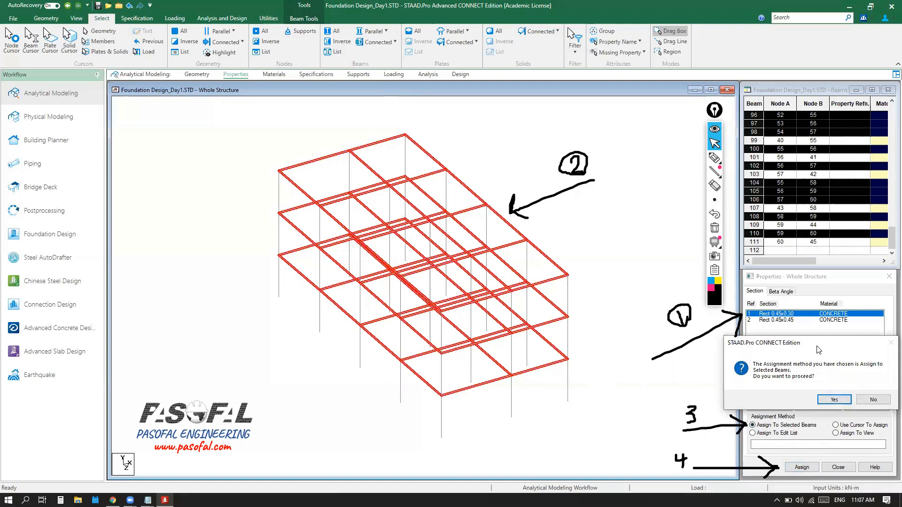
pyautogui.moveTo(819, 350); pyautogui.dragTo(253, 227)
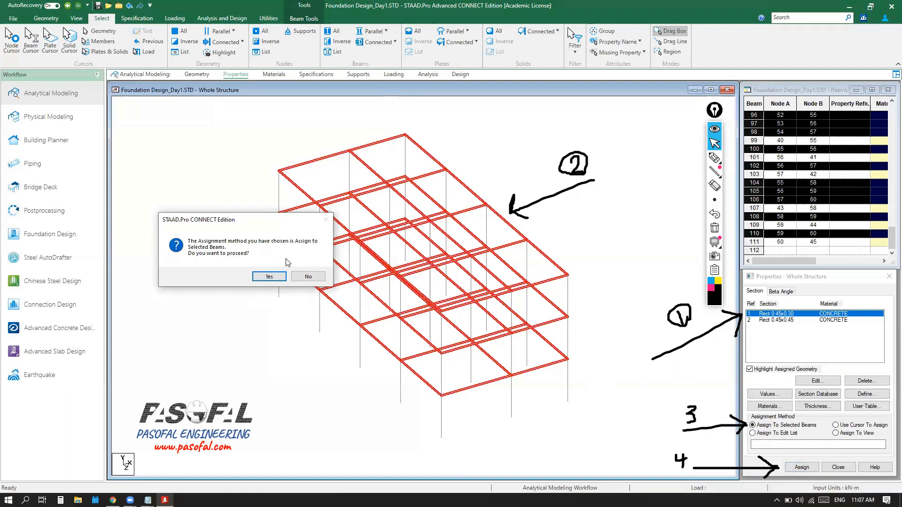
pyautogui.click(266, 277)
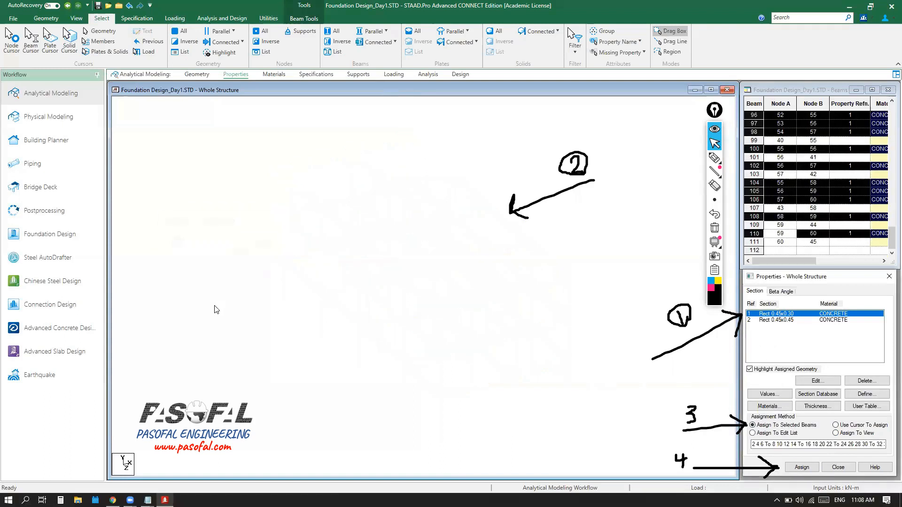
pyautogui.scroll(1, 410, 146)
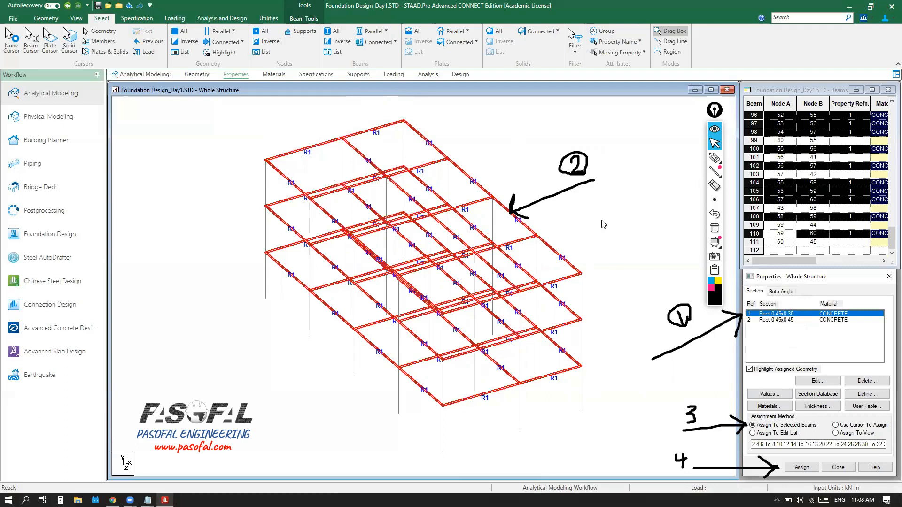
pyautogui.click(589, 253)
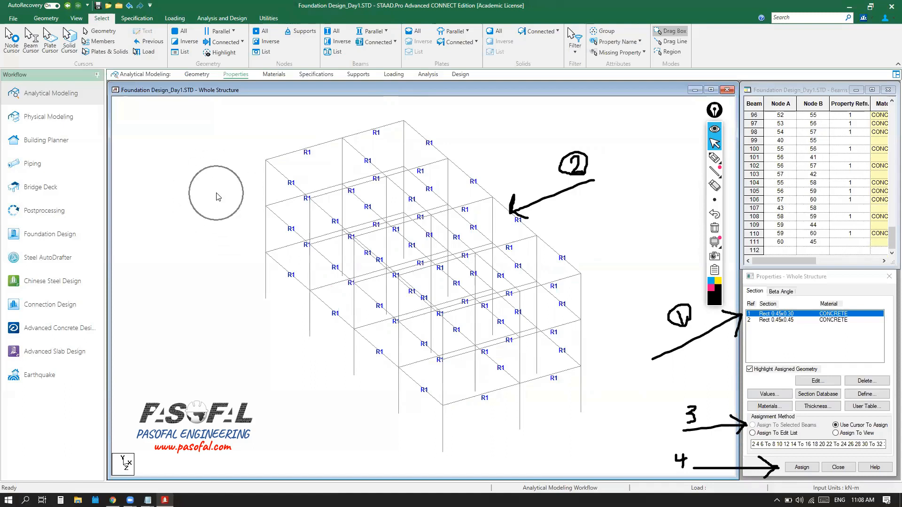
# Select all columns parallel to the Y axis, save the model, and clear the selection
pyautogui.click(386, 31)
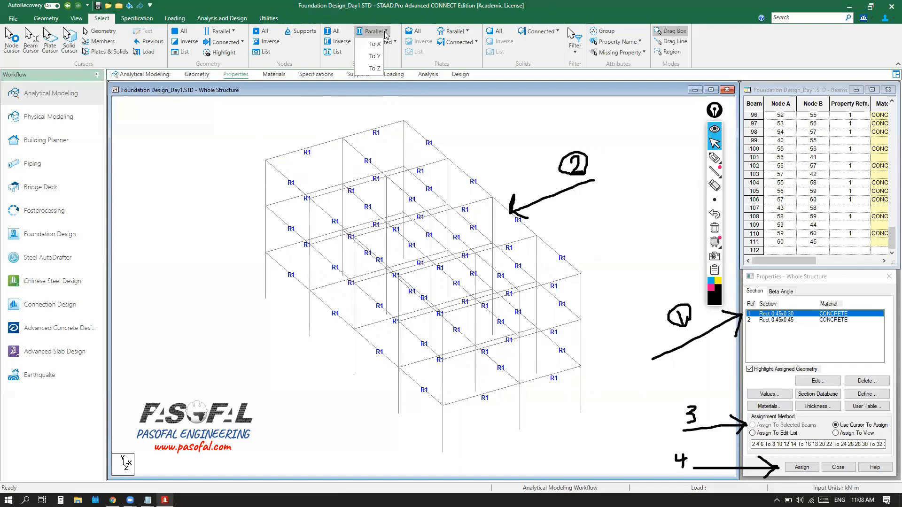
pyautogui.click(374, 56)
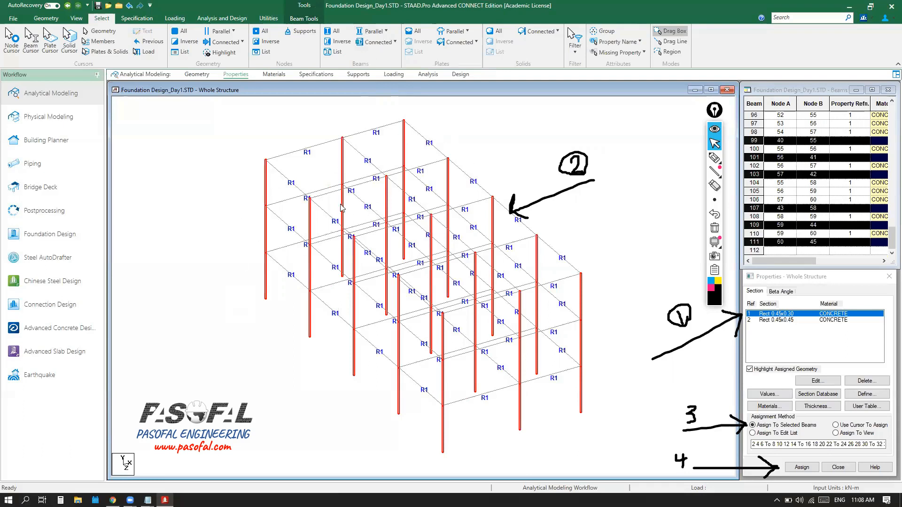
pyautogui.click(98, 6)
pyautogui.click(446, 297)
# Assign the Rect 0.45x0.45 concrete section to all columns parallel to the Y axis, deselect them, and erase the pen annotations
pyautogui.click(772, 321)
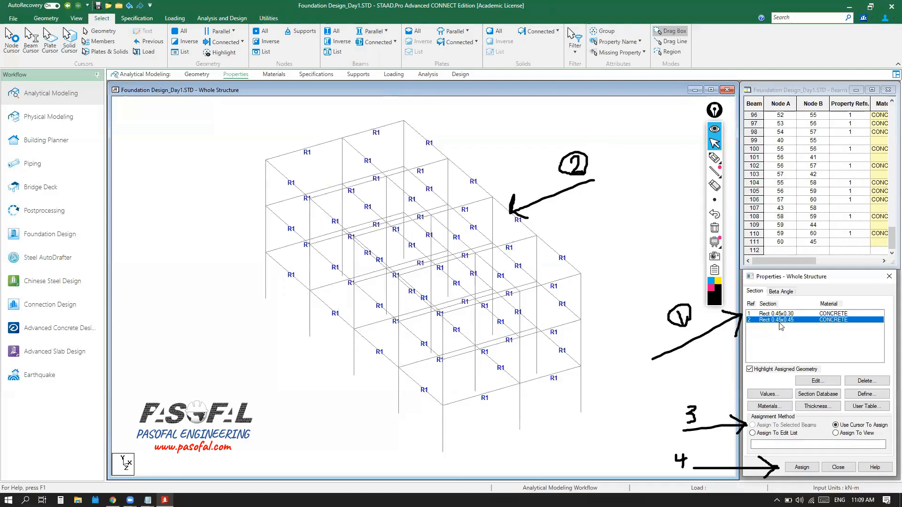
pyautogui.press('ctrl')
pyautogui.press('ctrl')
pyautogui.press('ctrl')
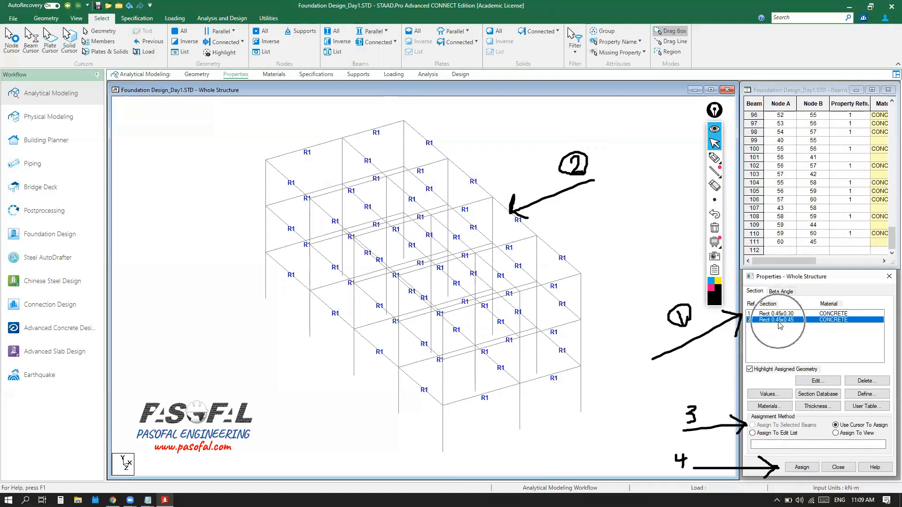
pyautogui.press('ctrl')
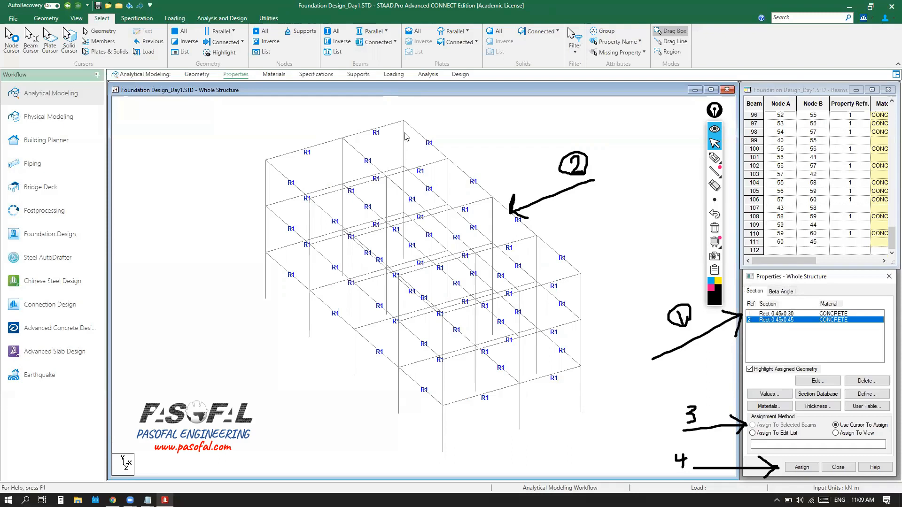
pyautogui.click(376, 32)
pyautogui.click(374, 56)
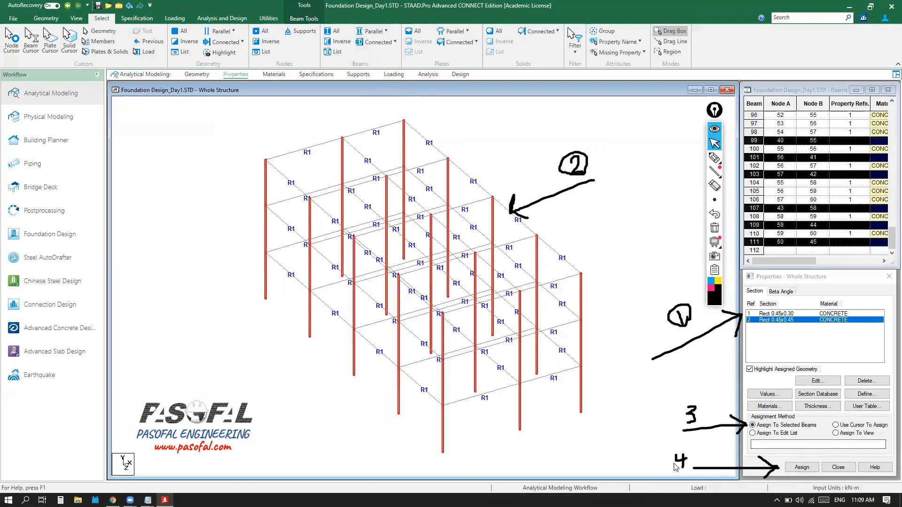
pyautogui.click(800, 467)
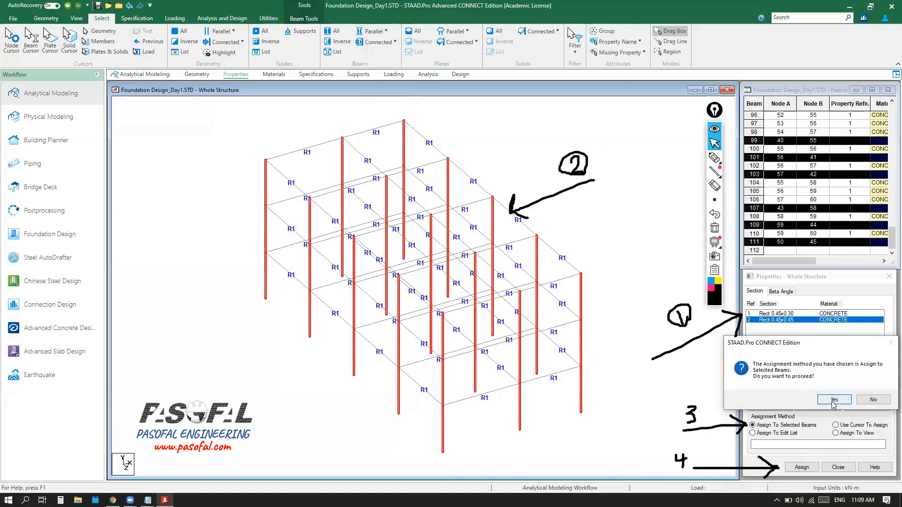
pyautogui.click(834, 402)
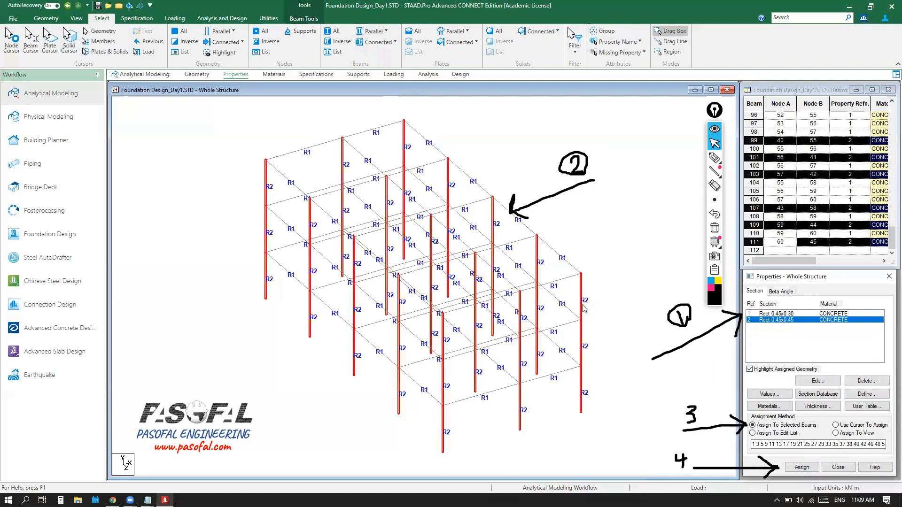
pyautogui.click(601, 308)
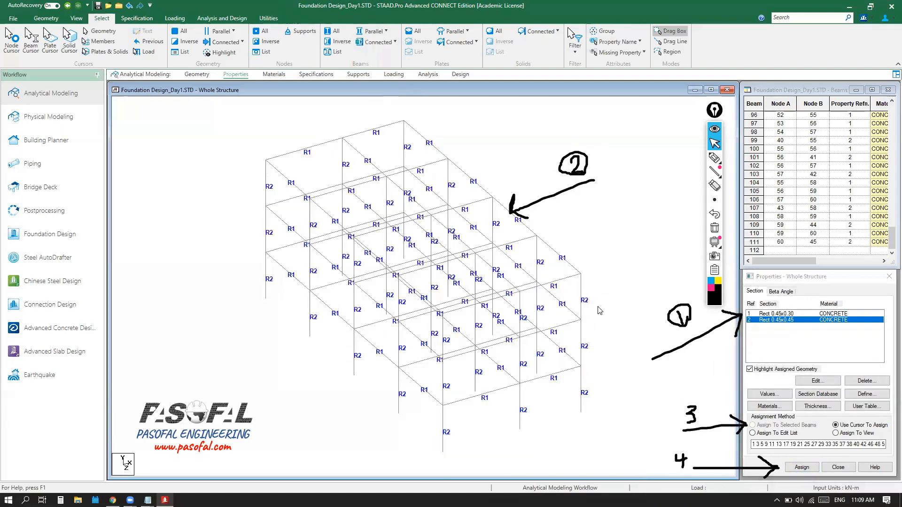
pyautogui.click(715, 229)
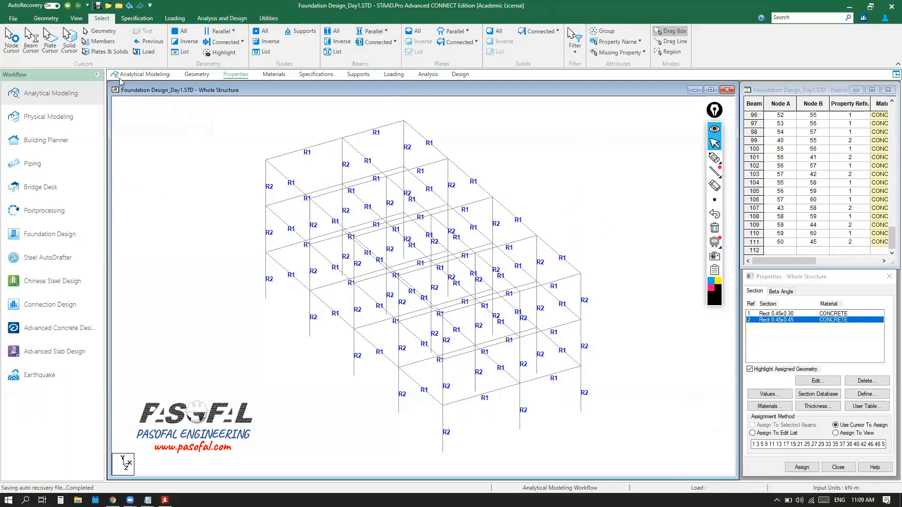
# Open the 3D rendering of the structure and rotate it to inspect the beam and column sections
pyautogui.click(75, 19)
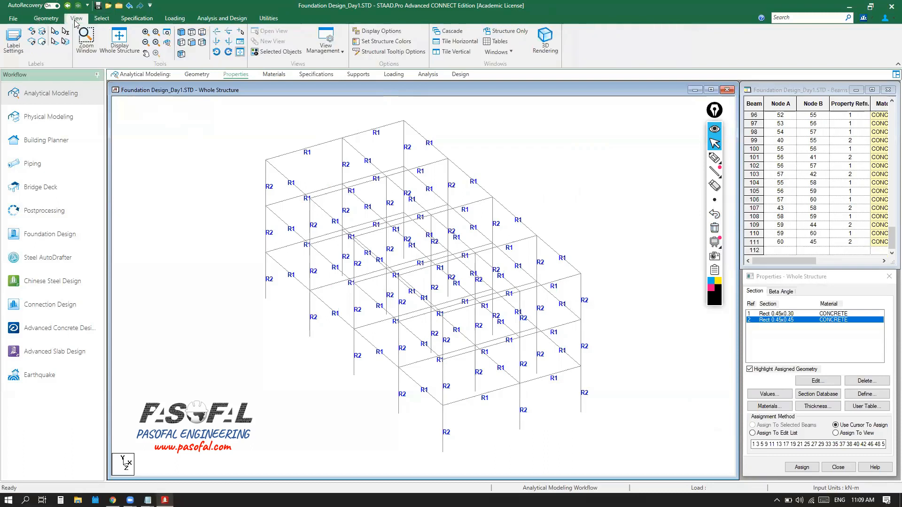
pyautogui.click(546, 50)
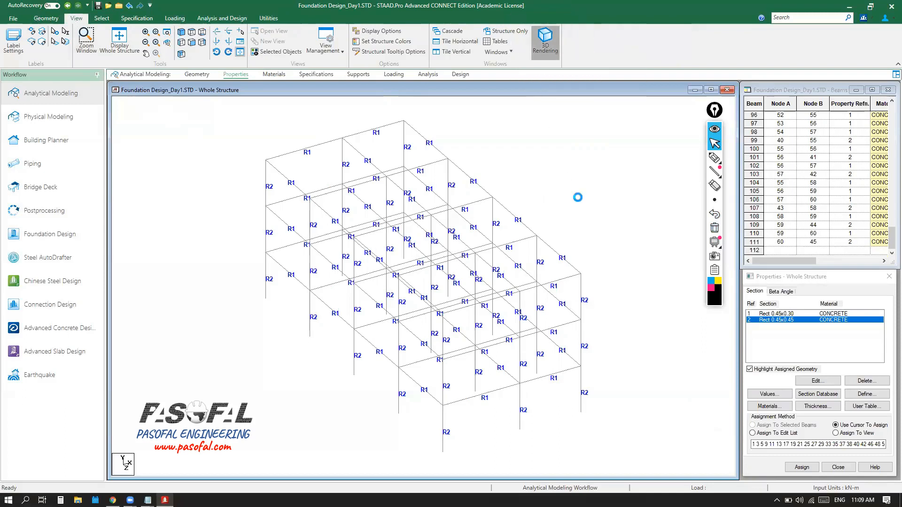
pyautogui.click(799, 141)
pyautogui.moveTo(519, 294); pyautogui.dragTo(512, 207)
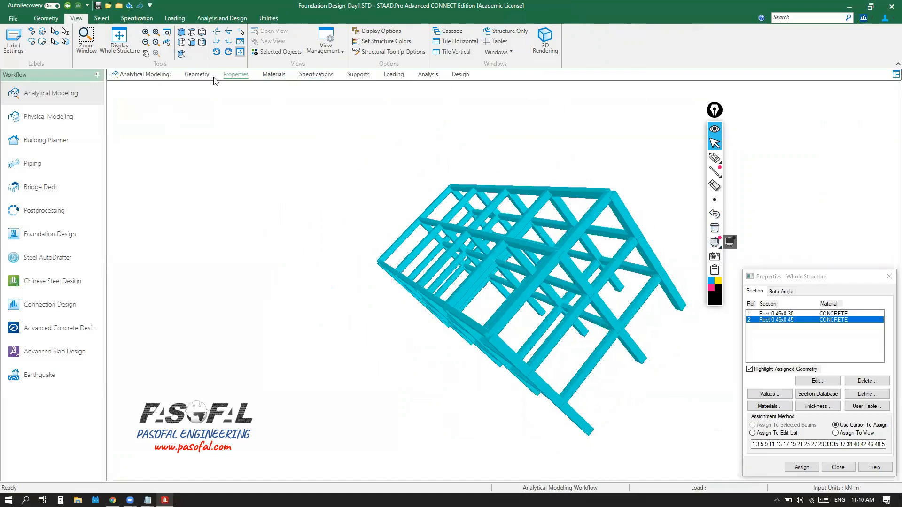
# Draw pen marks framing the modeling pages, ticking Geometry and Properties, crossing out Materials and Specifications, and adding an arrow at Supports
pyautogui.click(715, 158)
pyautogui.moveTo(182, 71)
pyautogui.mouseDown()
pyautogui.moveTo(268, 86)
pyautogui.moveTo(431, 90)
pyautogui.moveTo(474, 69)
pyautogui.moveTo(181, 70)
pyautogui.moveTo(204, 57)
pyautogui.moveTo(249, 57)
pyautogui.moveTo(267, 93)
pyautogui.moveTo(282, 86)
pyautogui.mouseUp()
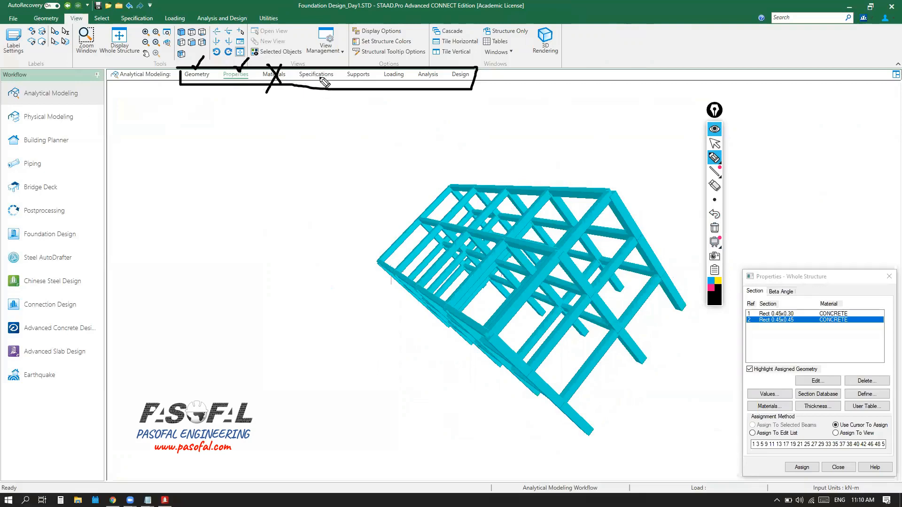
pyautogui.moveTo(327, 62)
pyautogui.mouseDown()
pyautogui.moveTo(312, 86)
pyautogui.moveTo(324, 86)
pyautogui.mouseUp()
pyautogui.moveTo(359, 129)
pyautogui.mouseDown()
pyautogui.moveTo(359, 78)
pyautogui.moveTo(351, 91)
pyautogui.moveTo(369, 92)
pyautogui.mouseUp()
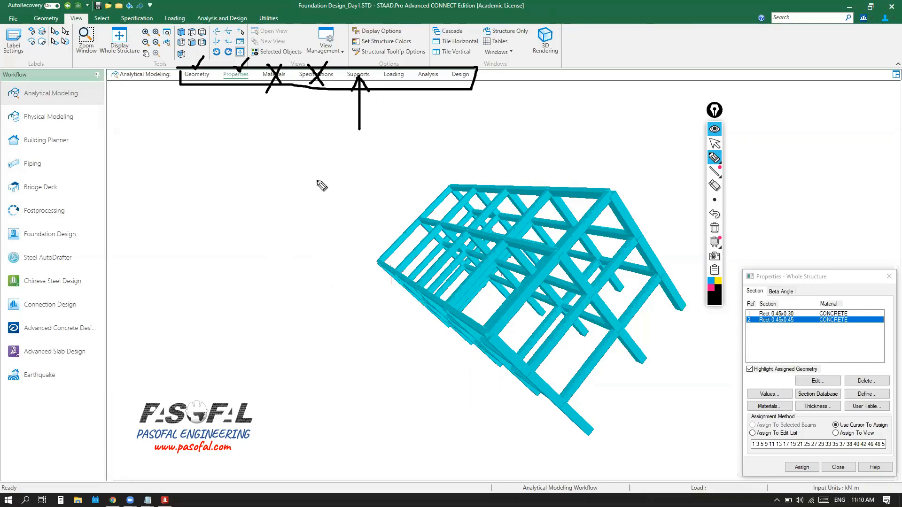
pyautogui.click(714, 145)
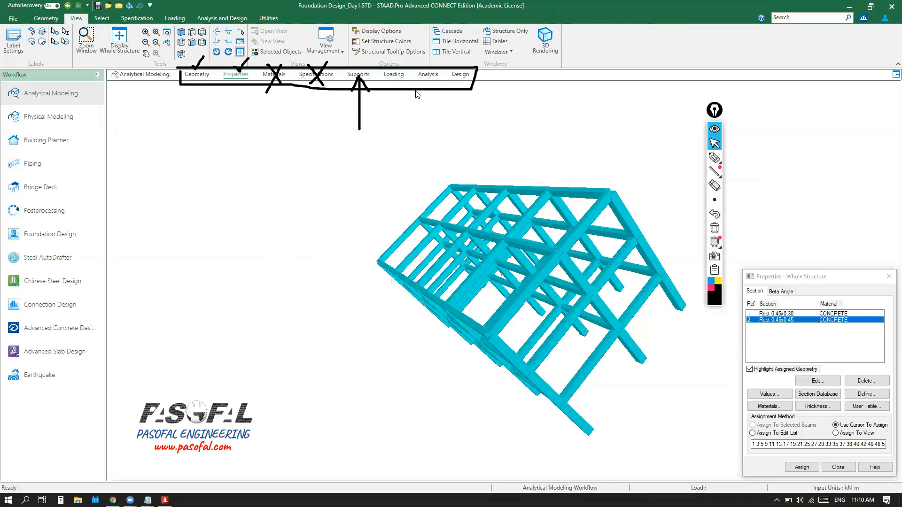
# Open the Supports page and draw pen frames around the Supports - Whole Structure panel and its Create command
pyautogui.click(363, 74)
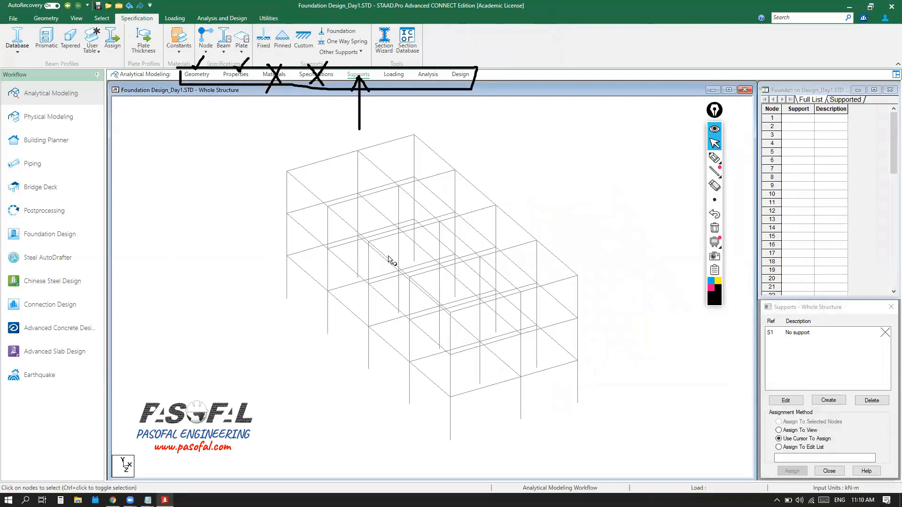
pyautogui.scroll(-2, 425, 313)
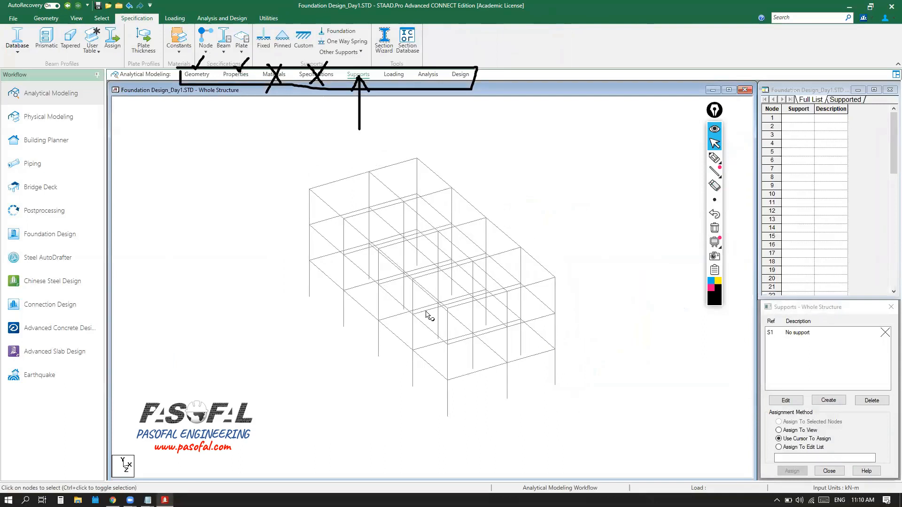
pyautogui.click(714, 158)
pyautogui.moveTo(763, 304)
pyautogui.mouseDown()
pyautogui.moveTo(878, 303)
pyautogui.moveTo(896, 357)
pyautogui.moveTo(892, 479)
pyautogui.moveTo(780, 477)
pyautogui.moveTo(765, 422)
pyautogui.moveTo(766, 305)
pyautogui.mouseUp()
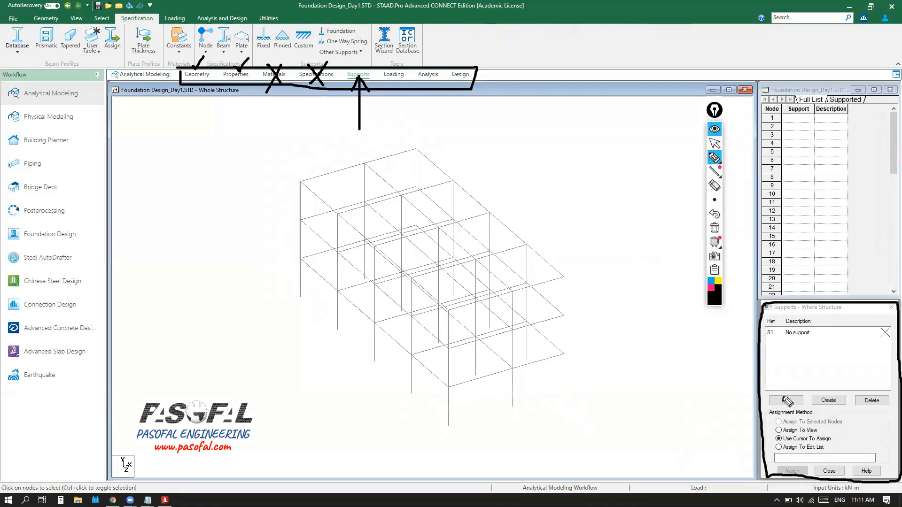
pyautogui.moveTo(851, 391)
pyautogui.mouseDown()
pyautogui.moveTo(846, 407)
pyautogui.moveTo(804, 397)
pyautogui.moveTo(854, 393)
pyautogui.mouseUp()
pyautogui.click(715, 143)
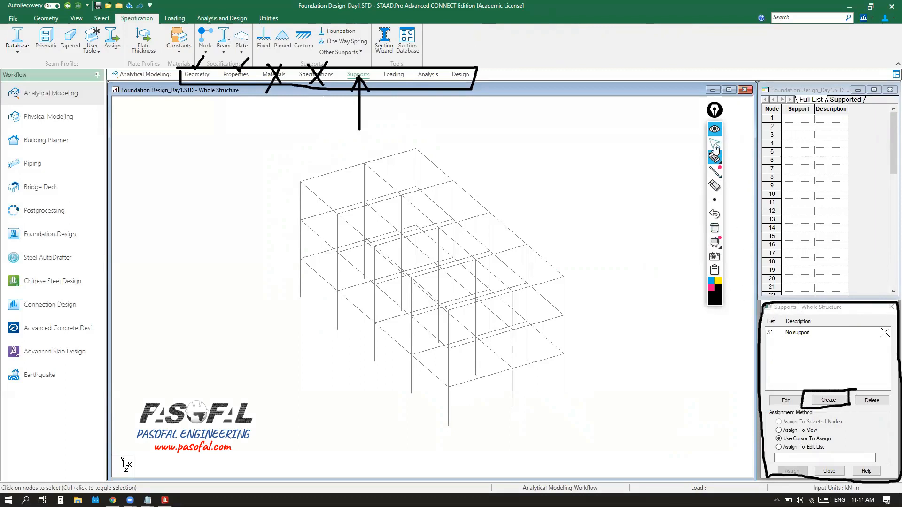
# Create a Fixed support definition and add it to the support list
pyautogui.click(808, 403)
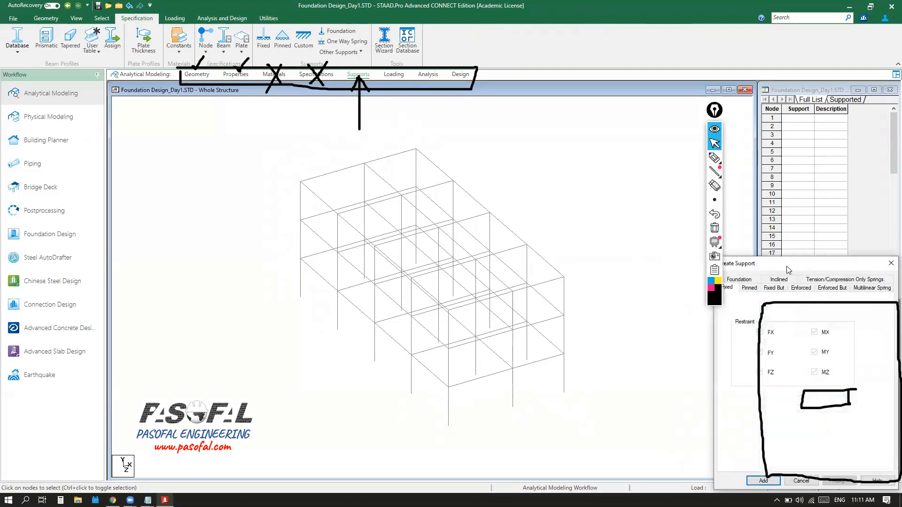
pyautogui.moveTo(783, 269); pyautogui.dragTo(235, 161)
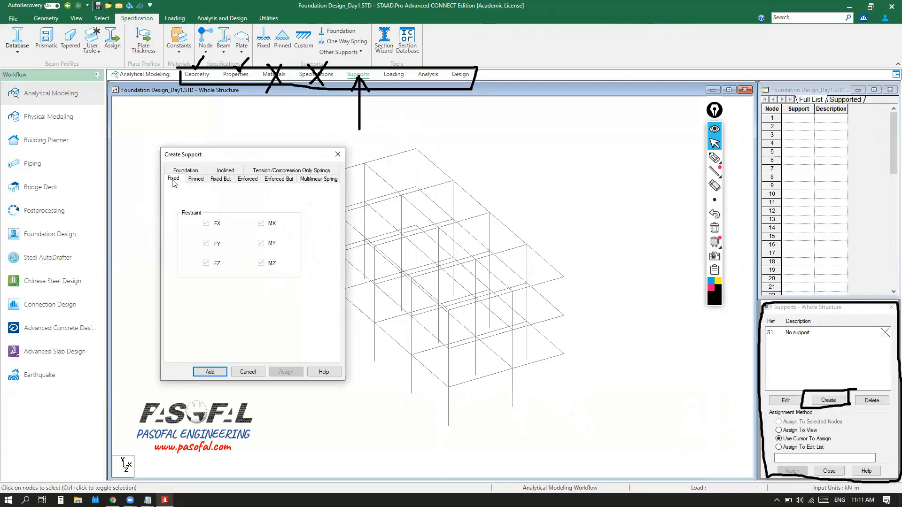
pyautogui.click(210, 372)
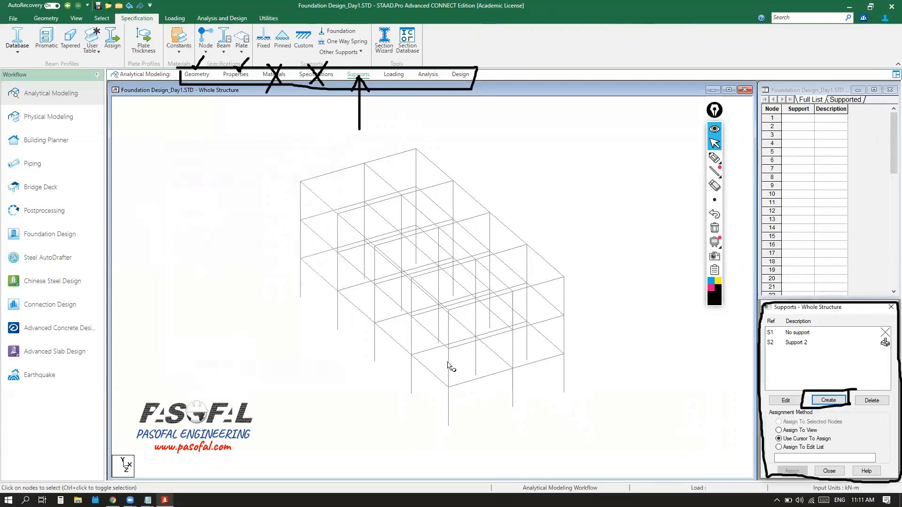
pyautogui.press('ctrl')
pyautogui.press('ctrl')
pyautogui.press('ctrl')
pyautogui.press('ctrl')
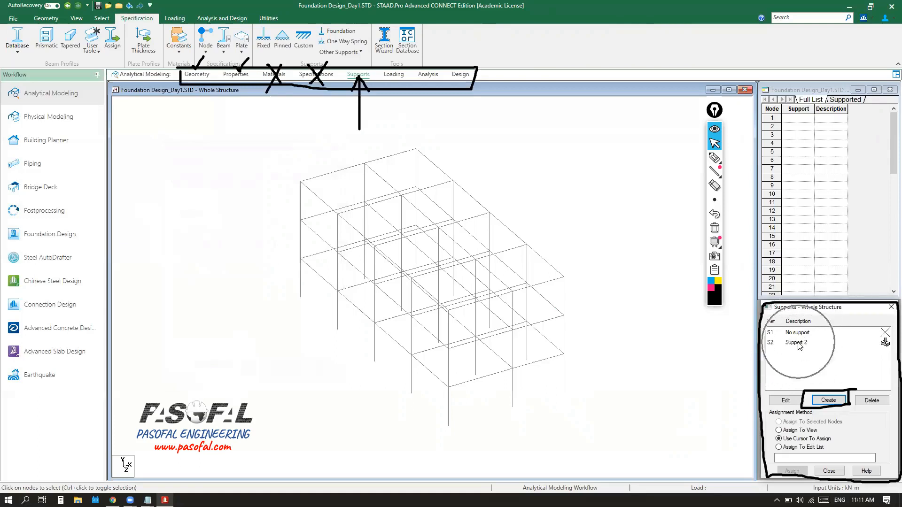
# Erase the old pen marks, then draw an arrow numbered 1 at Support 2 and one numbered 2 at a column base
pyautogui.click(715, 227)
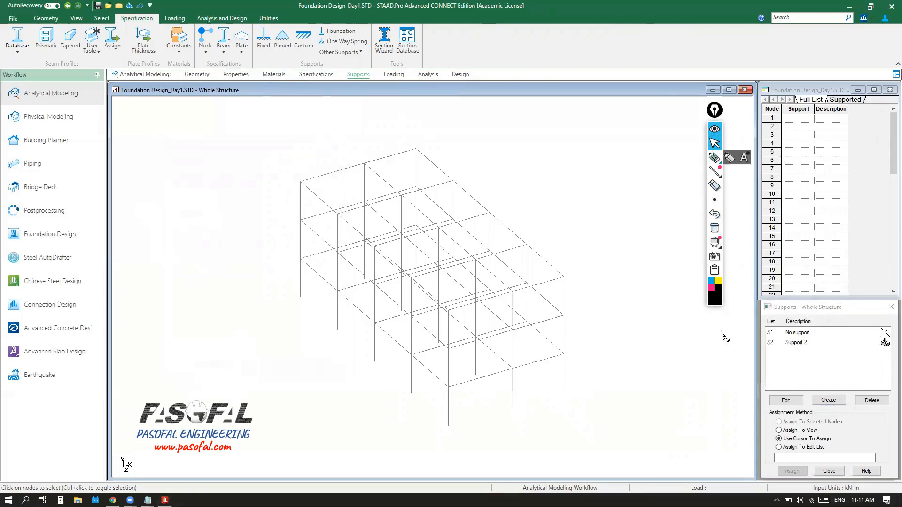
pyautogui.click(715, 159)
pyautogui.moveTo(699, 342)
pyautogui.mouseDown()
pyautogui.moveTo(761, 342)
pyautogui.moveTo(747, 353)
pyautogui.moveTo(743, 333)
pyautogui.moveTo(694, 328)
pyautogui.moveTo(715, 327)
pyautogui.mouseUp()
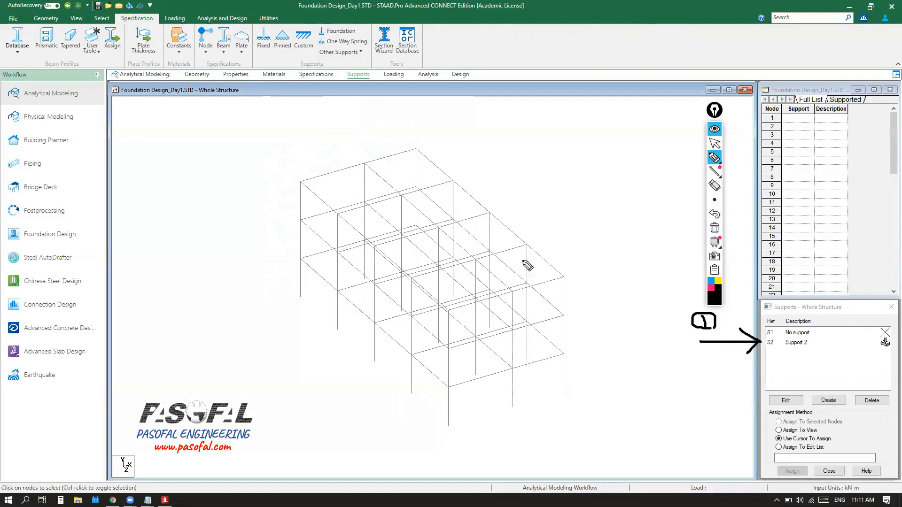
pyautogui.moveTo(614, 383)
pyautogui.mouseDown()
pyautogui.moveTo(566, 394)
pyautogui.moveTo(631, 402)
pyautogui.mouseUp()
pyautogui.moveTo(636, 401)
pyautogui.mouseDown()
pyautogui.moveTo(635, 386)
pyautogui.moveTo(607, 418)
pyautogui.moveTo(634, 407)
pyautogui.mouseUp()
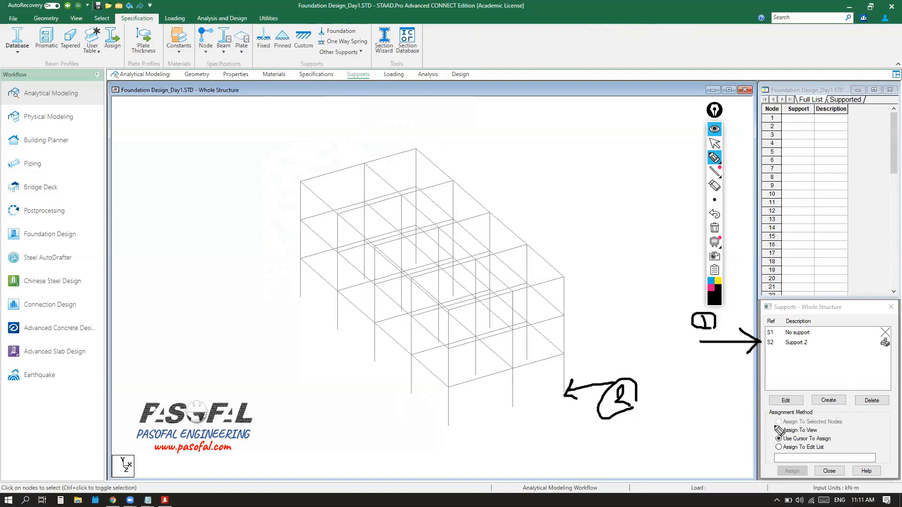
# Draw pen arrows numbered 3 and 4 pointing at the Assign To Selected Nodes option and the Assign command
pyautogui.moveTo(773, 423); pyautogui.dragTo(690, 427)
pyautogui.moveTo(770, 424)
pyautogui.mouseDown()
pyautogui.moveTo(762, 434)
pyautogui.moveTo(747, 415)
pyautogui.mouseUp()
pyautogui.moveTo(690, 407)
pyautogui.mouseDown()
pyautogui.moveTo(701, 417)
pyautogui.moveTo(682, 423)
pyautogui.moveTo(711, 421)
pyautogui.mouseUp()
pyautogui.moveTo(768, 469); pyautogui.dragTo(752, 469)
pyautogui.moveTo(680, 469); pyautogui.dragTo(678, 468)
pyautogui.moveTo(769, 469)
pyautogui.mouseDown()
pyautogui.moveTo(754, 483)
pyautogui.moveTo(738, 462)
pyautogui.mouseUp()
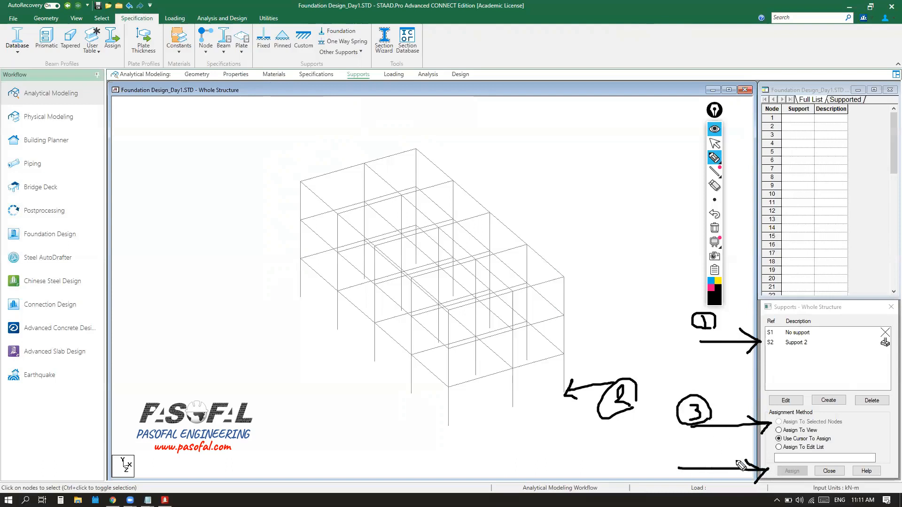
pyautogui.moveTo(693, 442)
pyautogui.mouseDown()
pyautogui.moveTo(696, 462)
pyautogui.moveTo(711, 457)
pyautogui.moveTo(704, 465)
pyautogui.mouseUp()
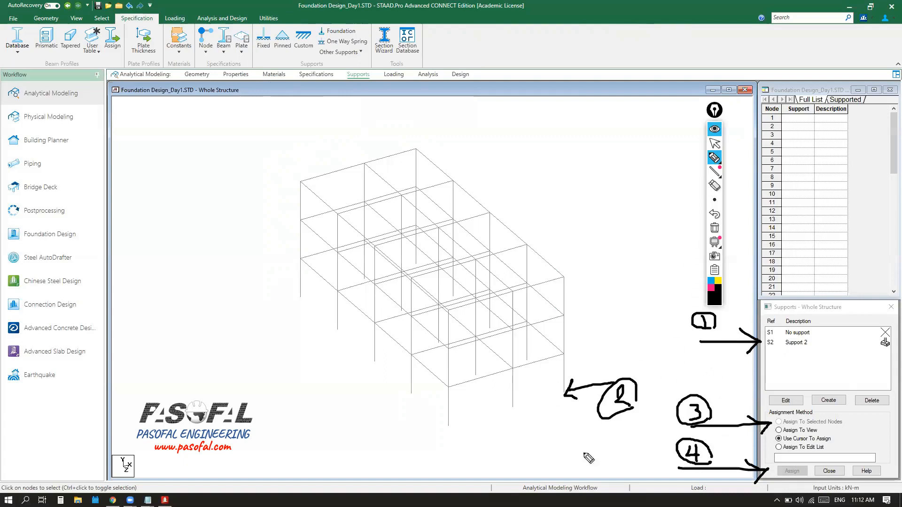
pyautogui.click(714, 144)
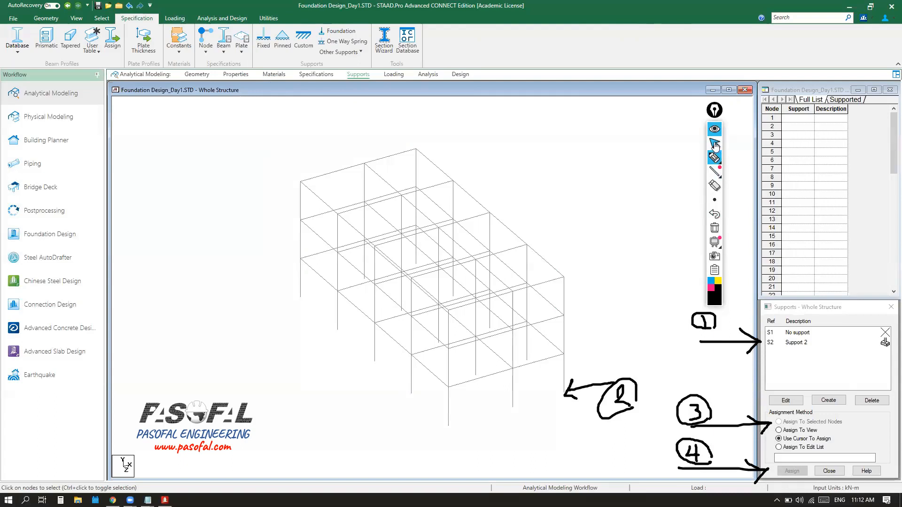
# Choose the fixed Support 2 definition and point out the column base nodes in the model
pyautogui.click(794, 344)
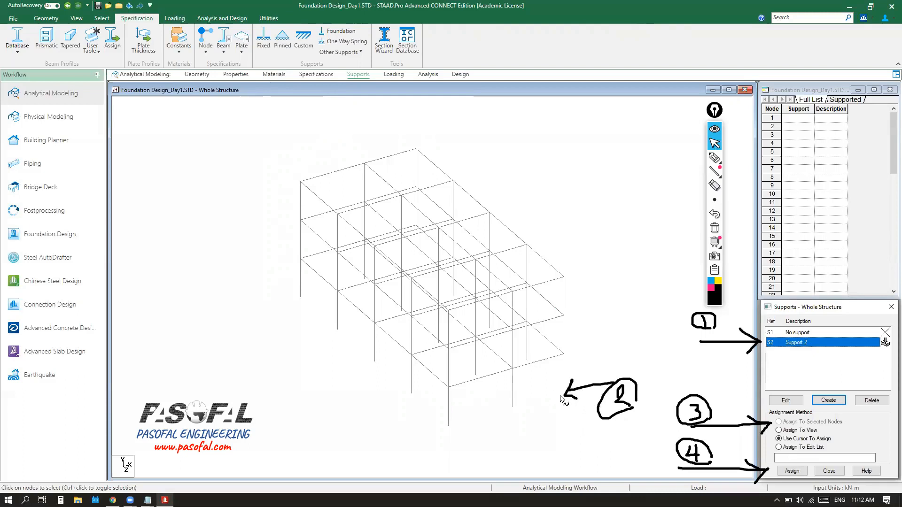
pyautogui.click(564, 398)
pyautogui.click(558, 396)
pyautogui.click(438, 405)
pyautogui.press('ctrl')
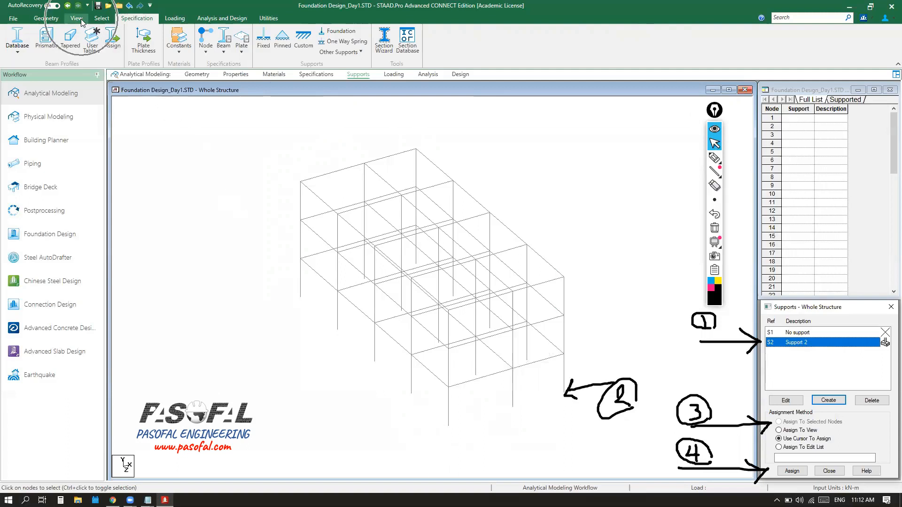
# Switch the structure to the Left View, looking at the model from -X
pyautogui.click(81, 19)
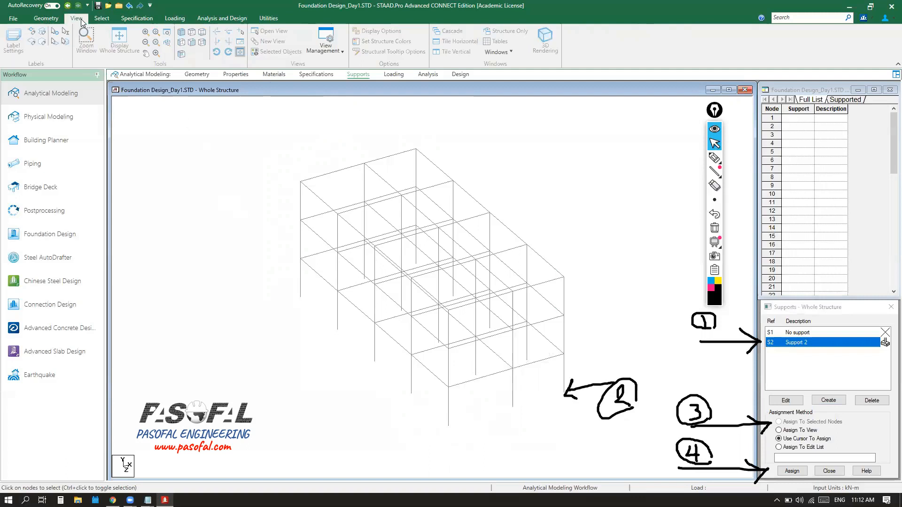
pyautogui.press('ctrl')
pyautogui.press('ctrl')
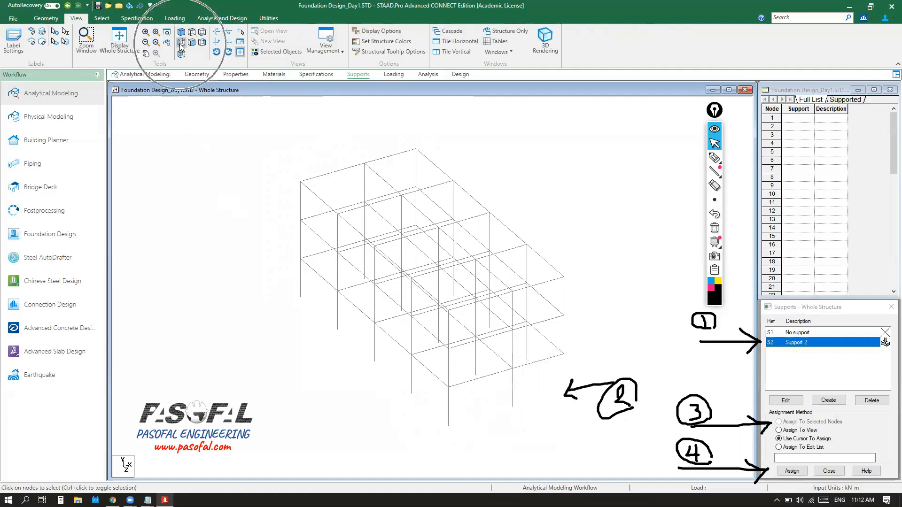
pyautogui.press('ctrl')
pyautogui.press('ctrl')
pyautogui.press('ctrl')
pyautogui.press('ctrl')
pyautogui.press('ctrl')
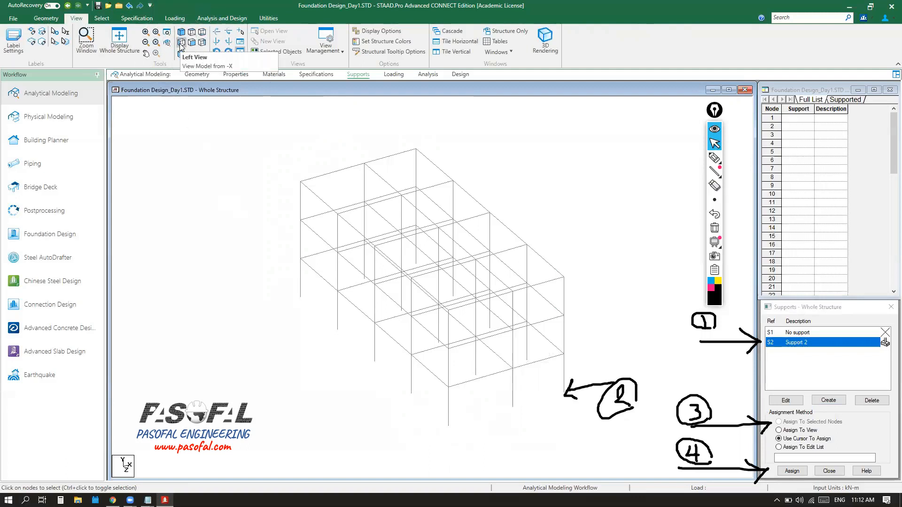
pyautogui.press('ctrl')
pyautogui.press('ctrl')
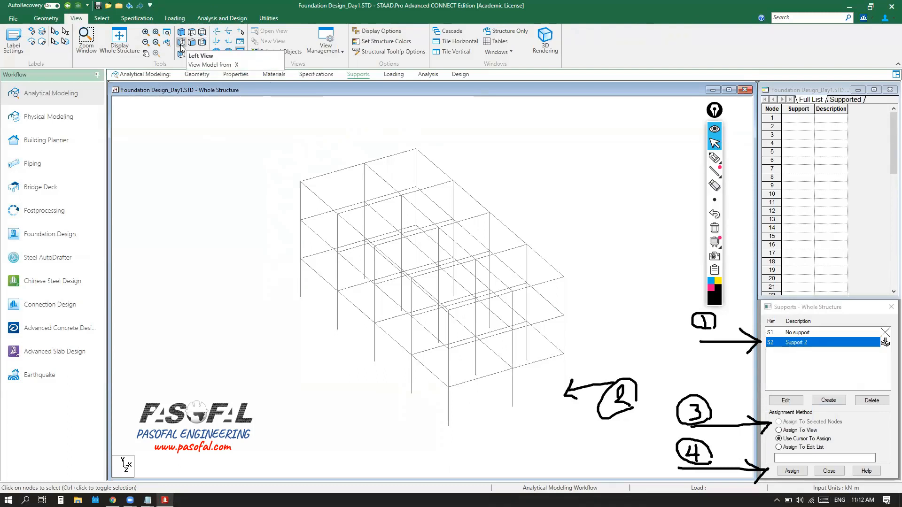
pyautogui.press('ctrl')
pyautogui.press('ctrl')
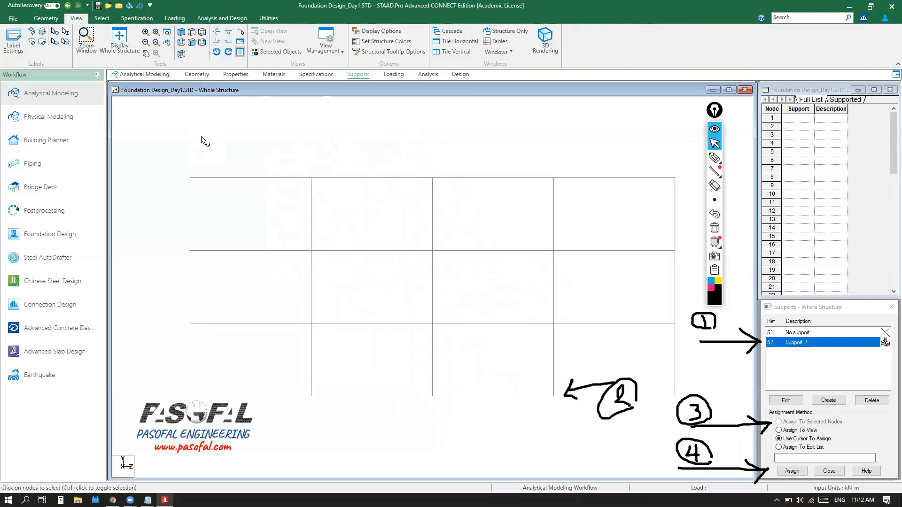
# Select all the column base nodes across the bottom of the frame and return the model to the isometric view
pyautogui.scroll(-10, 202, 135)
pyautogui.moveTo(449, 272); pyautogui.dragTo(363, 210, button='middle')
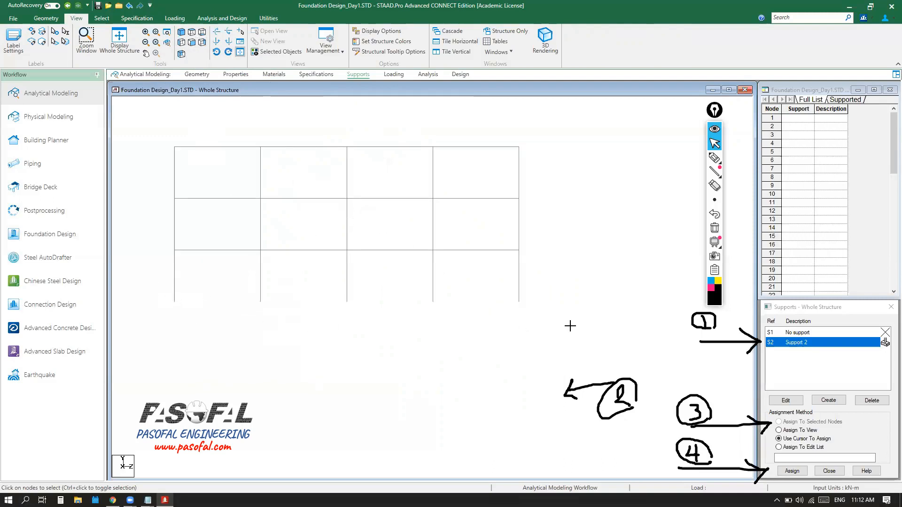
pyautogui.moveTo(570, 326); pyautogui.dragTo(156, 288)
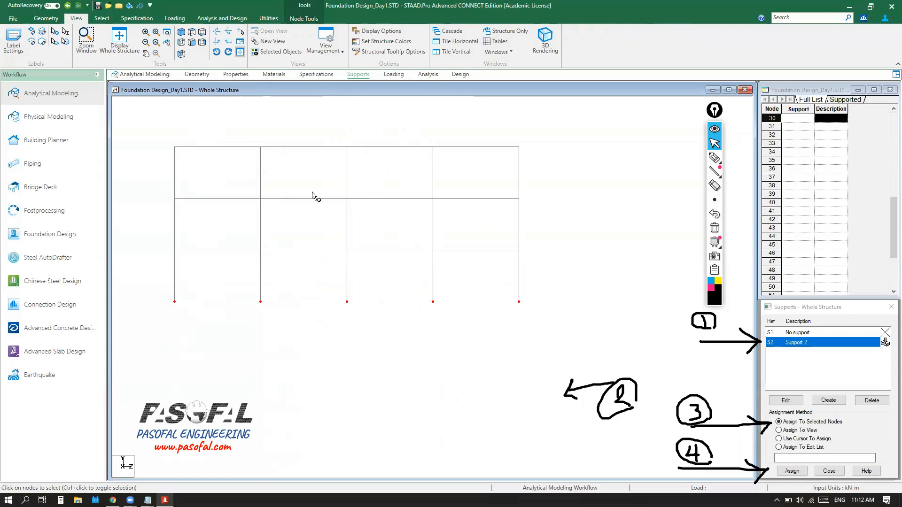
pyautogui.click(179, 37)
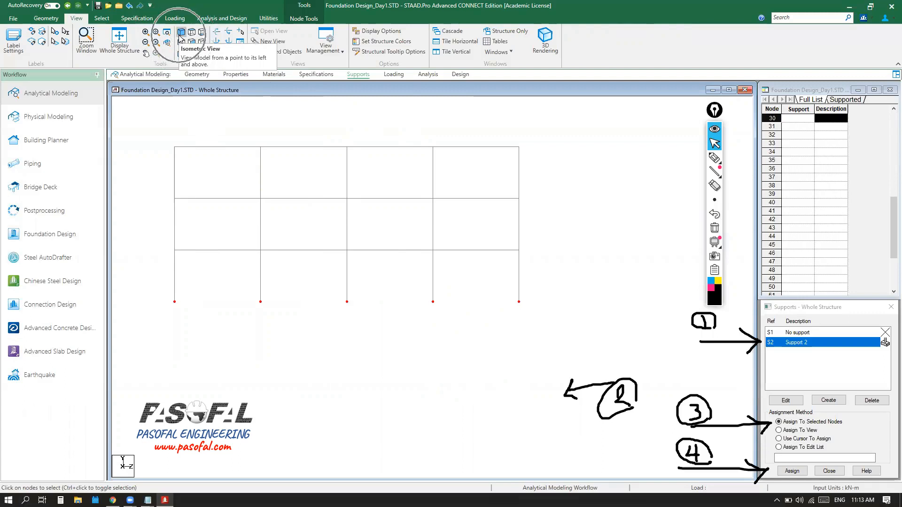
pyautogui.click(181, 35)
pyautogui.moveTo(361, 228); pyautogui.dragTo(417, 290, button='middle')
pyautogui.scroll(5, 419, 295)
pyautogui.moveTo(442, 327); pyautogui.dragTo(409, 266, button='middle')
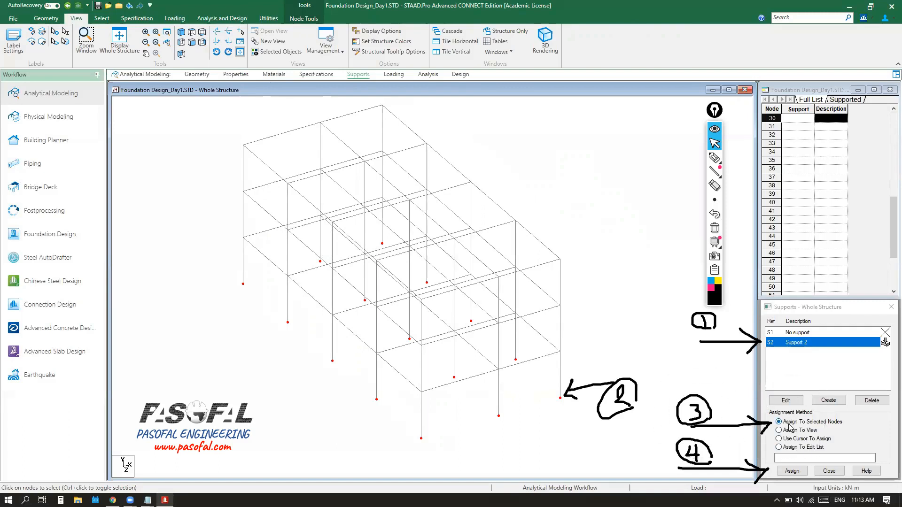
# Assign Support 2 to the selected column base nodes
pyautogui.press('ctrl')
pyautogui.press('ctrl')
pyautogui.press('ctrl')
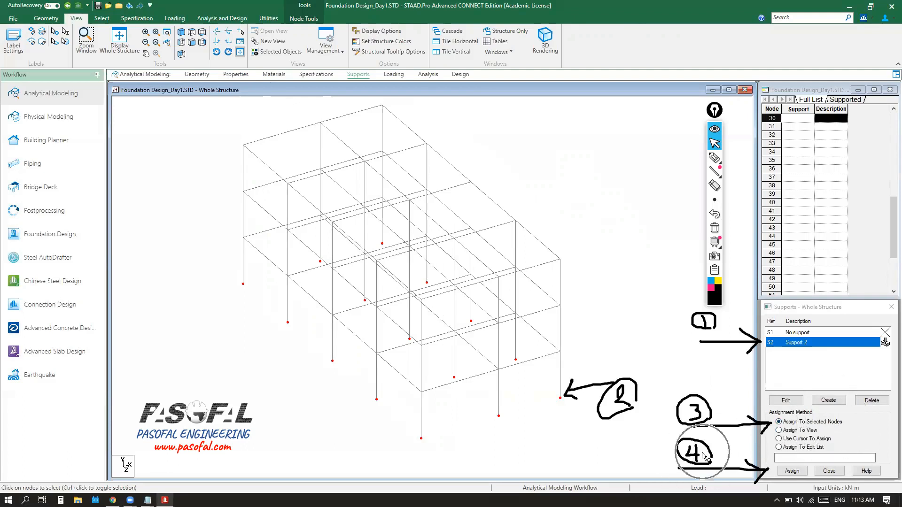
pyautogui.press('ctrl')
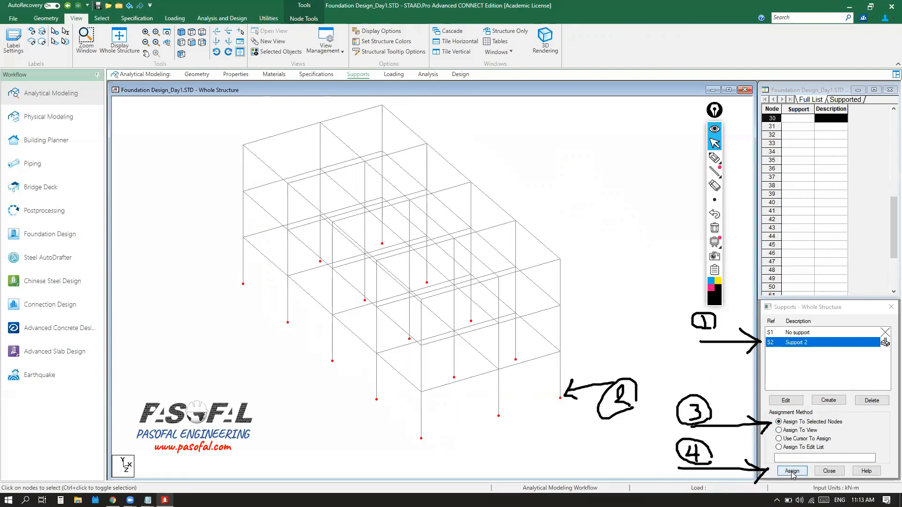
pyautogui.click(792, 471)
pyautogui.click(834, 416)
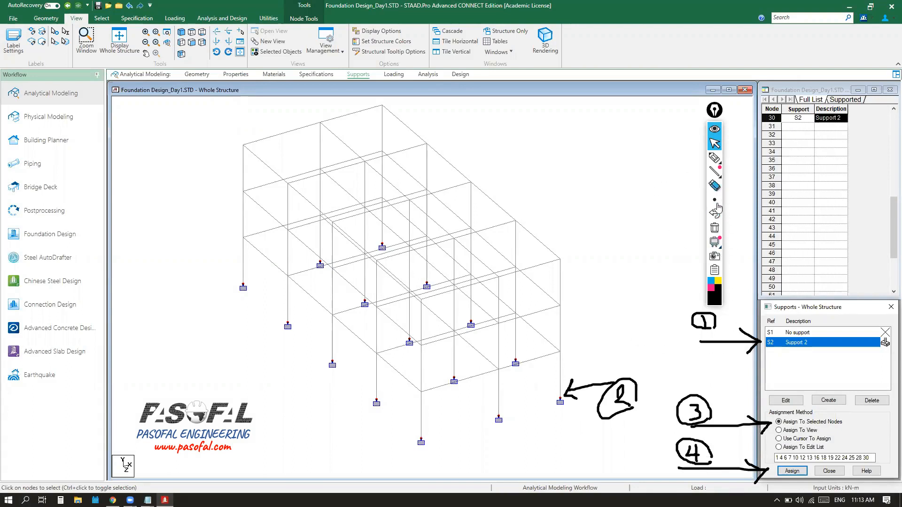
# Clear the pen marks and switch the modeling workflow to Loading
pyautogui.click(714, 227)
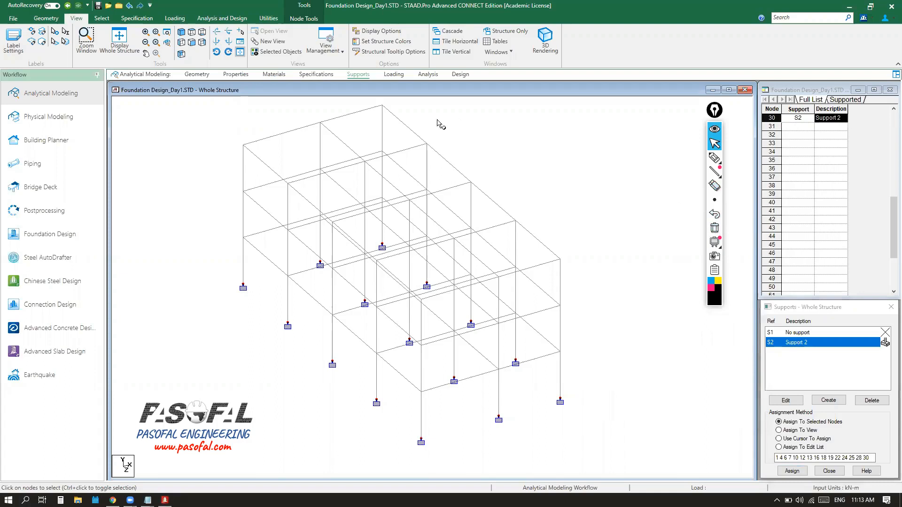
pyautogui.click(393, 78)
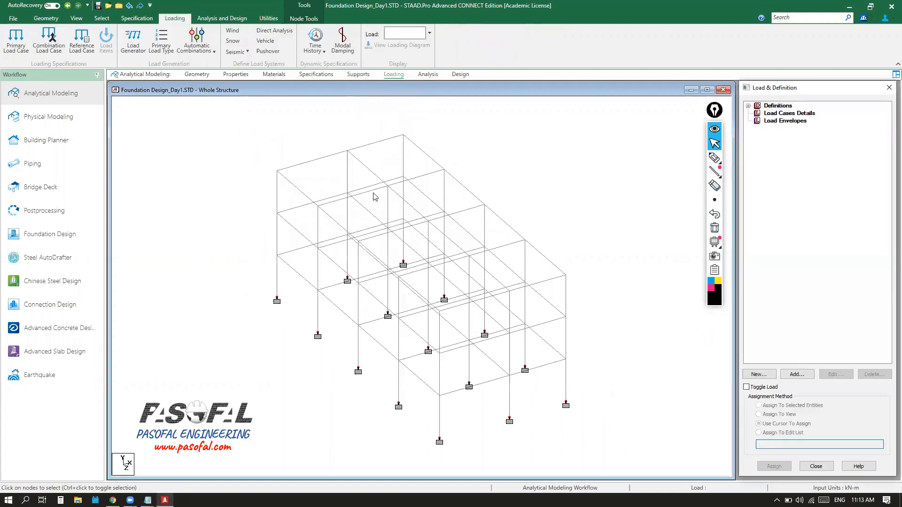
pyautogui.scroll(2, 374, 193)
pyautogui.scroll(-1, 374, 194)
pyautogui.moveTo(424, 287); pyautogui.dragTo(379, 270, button='middle')
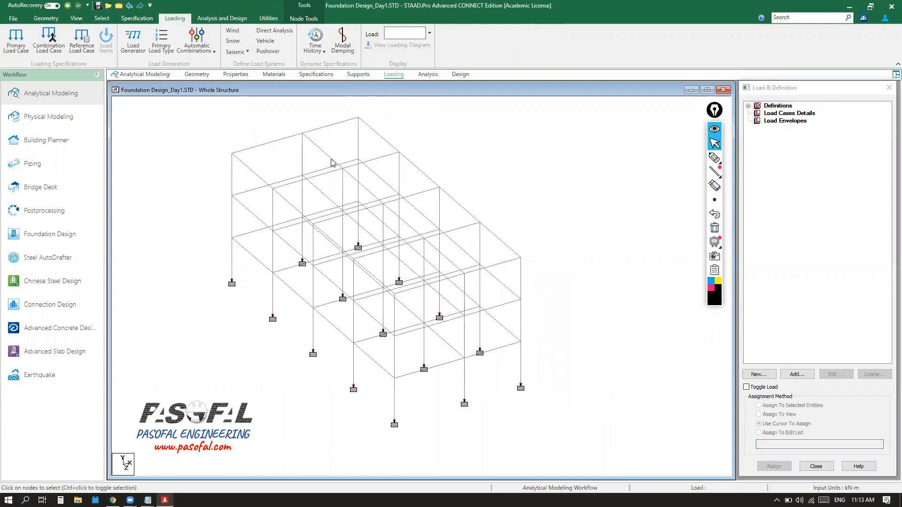
# Trace the frame's outer wall faces with the pen, then clear the drawing
pyautogui.click(714, 158)
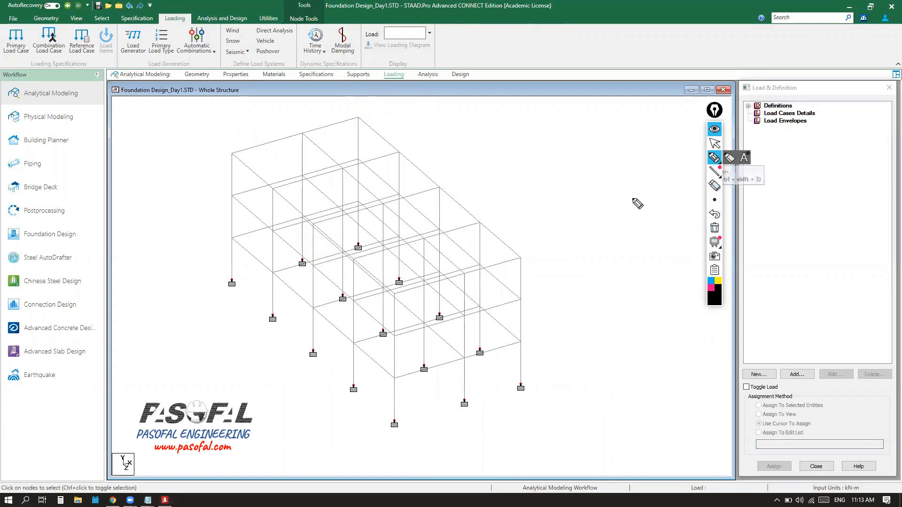
pyautogui.moveTo(235, 199)
pyautogui.mouseDown()
pyautogui.moveTo(240, 161)
pyautogui.moveTo(385, 284)
pyautogui.moveTo(398, 305)
pyautogui.moveTo(396, 381)
pyautogui.moveTo(262, 270)
pyautogui.moveTo(230, 184)
pyautogui.mouseUp()
pyautogui.moveTo(232, 237); pyautogui.dragTo(231, 291)
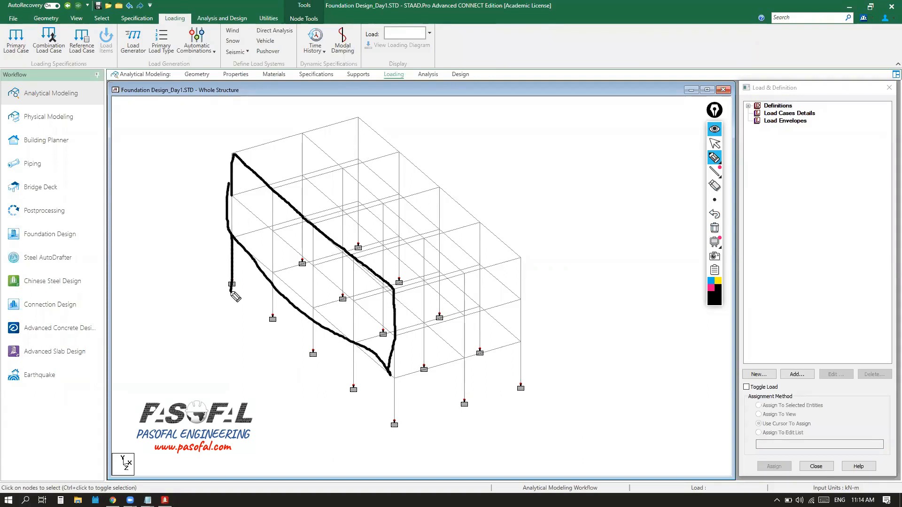
pyautogui.moveTo(391, 376)
pyautogui.mouseDown()
pyautogui.moveTo(393, 418)
pyautogui.moveTo(310, 363)
pyautogui.moveTo(226, 289)
pyautogui.mouseUp()
pyautogui.moveTo(395, 294)
pyautogui.mouseDown()
pyautogui.moveTo(515, 259)
pyautogui.moveTo(525, 397)
pyautogui.moveTo(403, 415)
pyautogui.mouseUp()
pyautogui.moveTo(519, 260)
pyautogui.mouseDown()
pyautogui.moveTo(521, 389)
pyautogui.moveTo(359, 239)
pyautogui.moveTo(355, 119)
pyautogui.moveTo(518, 261)
pyautogui.mouseUp()
pyautogui.moveTo(361, 240)
pyautogui.mouseDown()
pyautogui.moveTo(237, 277)
pyautogui.moveTo(233, 162)
pyautogui.moveTo(356, 115)
pyautogui.mouseUp()
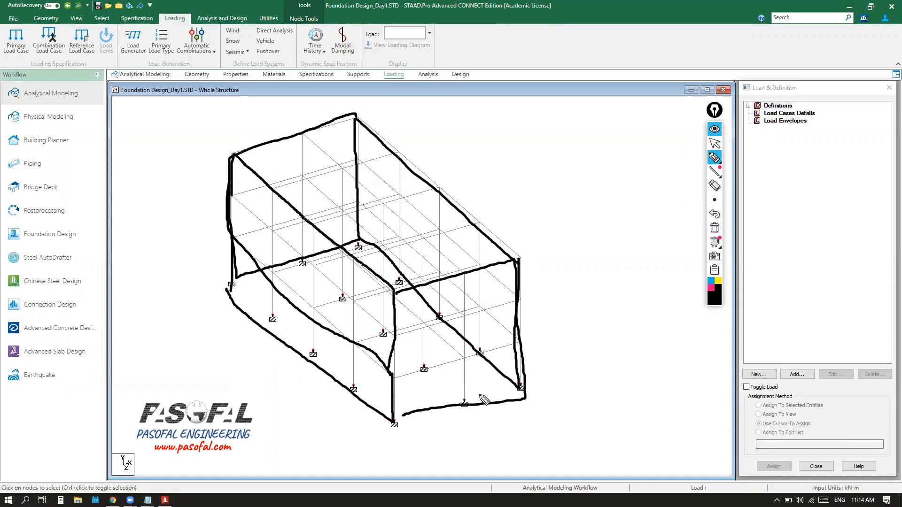
pyautogui.click(714, 228)
# Trace the perimeters of the three elevated floor levels with the pen
pyautogui.moveTo(714, 172)
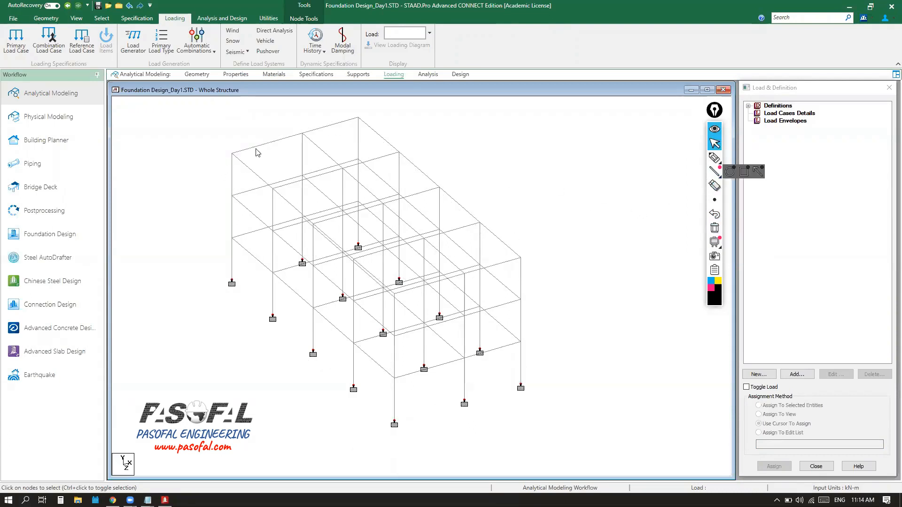
pyautogui.click(714, 157)
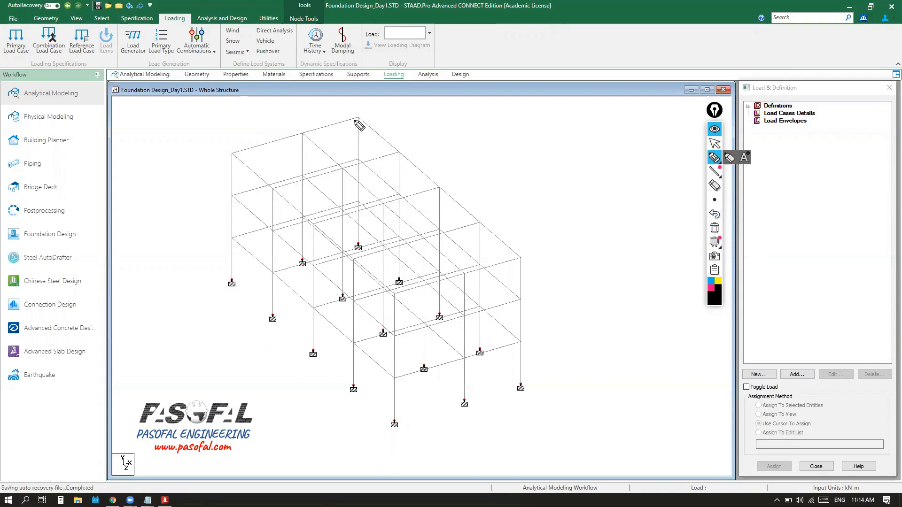
pyautogui.moveTo(358, 117)
pyautogui.mouseDown()
pyautogui.moveTo(259, 136)
pyautogui.moveTo(232, 151)
pyautogui.moveTo(404, 296)
pyautogui.moveTo(515, 267)
pyautogui.moveTo(475, 203)
pyautogui.moveTo(357, 117)
pyautogui.mouseUp()
pyautogui.moveTo(231, 196)
pyautogui.mouseDown()
pyautogui.moveTo(366, 164)
pyautogui.moveTo(505, 284)
pyautogui.moveTo(501, 307)
pyautogui.moveTo(402, 334)
pyautogui.moveTo(230, 196)
pyautogui.mouseUp()
pyautogui.moveTo(231, 236)
pyautogui.mouseDown()
pyautogui.moveTo(371, 207)
pyautogui.moveTo(517, 336)
pyautogui.moveTo(404, 375)
pyautogui.moveTo(230, 237)
pyautogui.mouseUp()
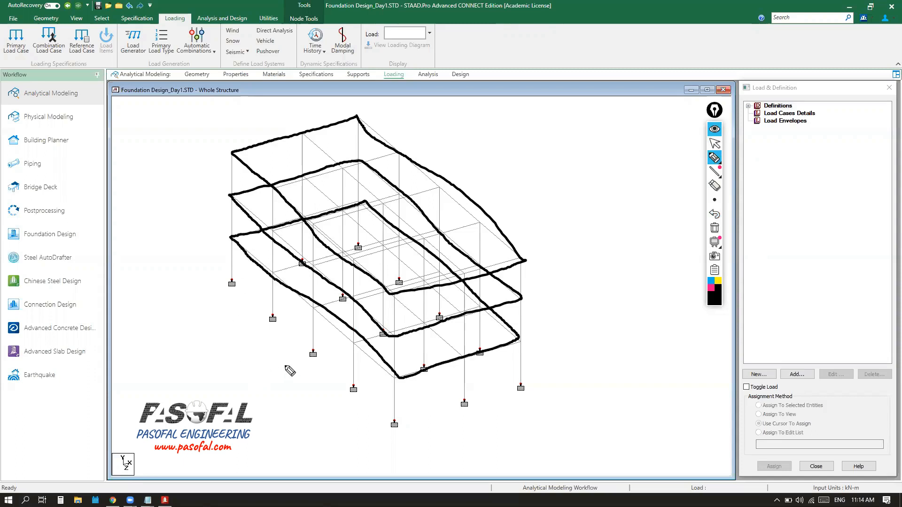
# Start adding a new primary load case under Load Cases Details and hide the pen drawing
pyautogui.click(714, 142)
pyautogui.click(794, 114)
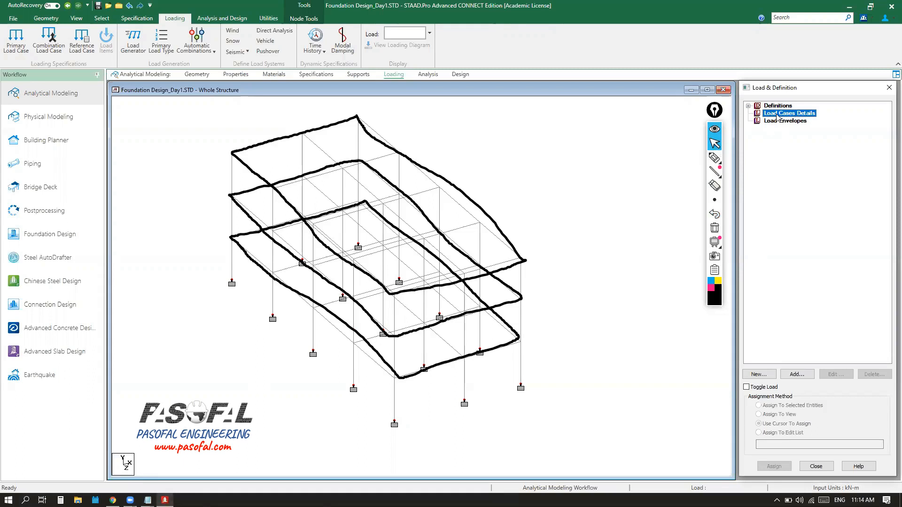
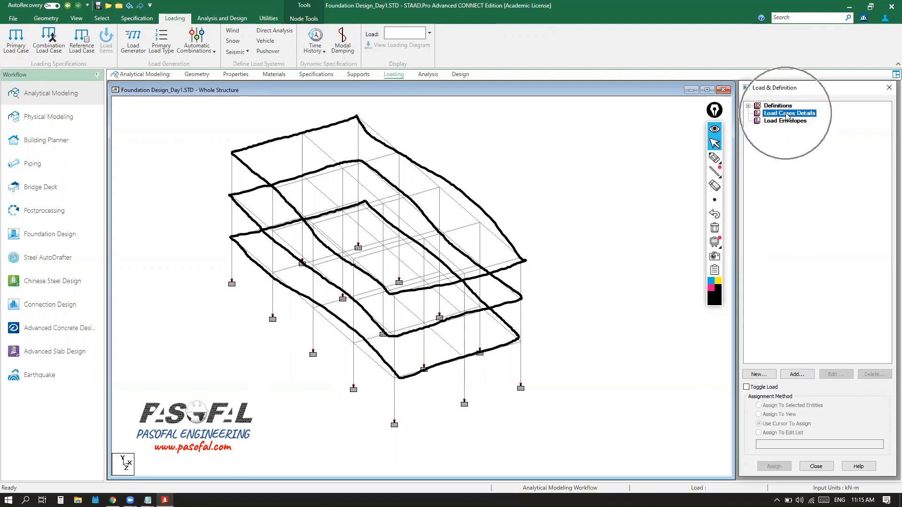
pyautogui.click(796, 375)
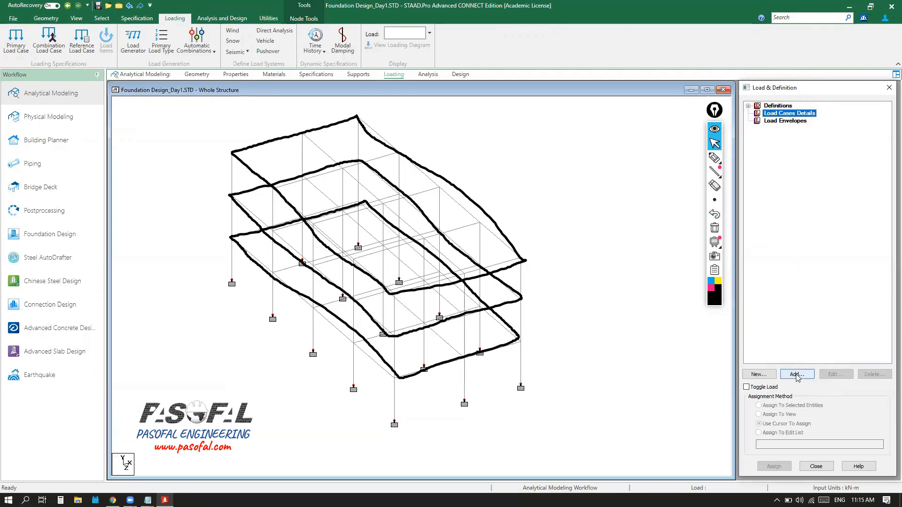
pyautogui.click(795, 374)
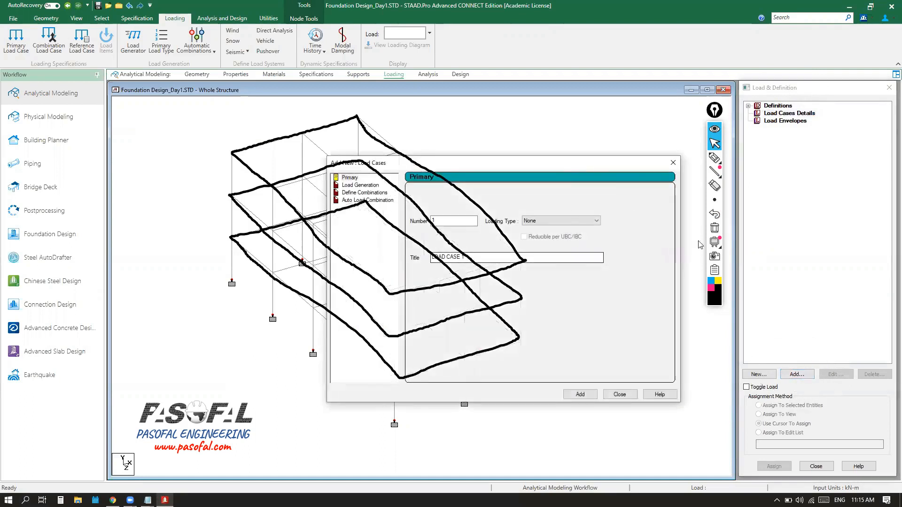
pyautogui.click(714, 128)
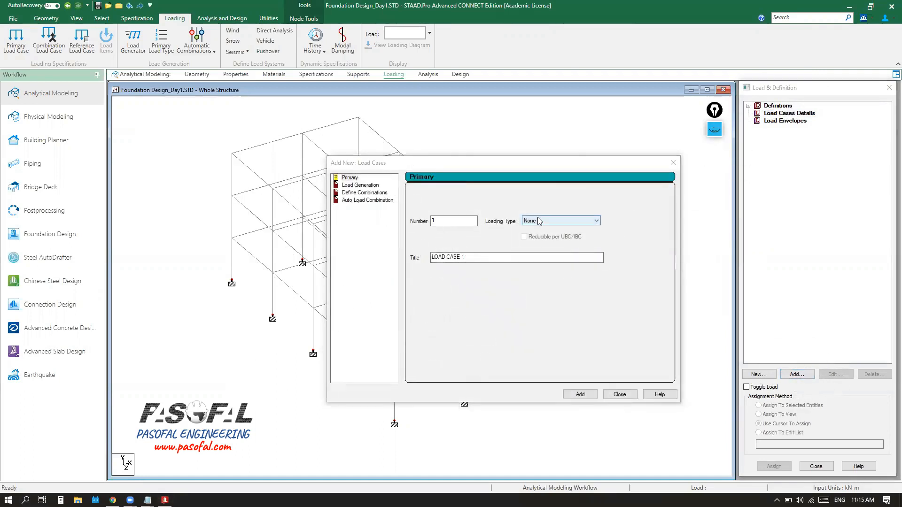
# Add primary load case 1 with loading type Dead and the title SW
pyautogui.click(595, 222)
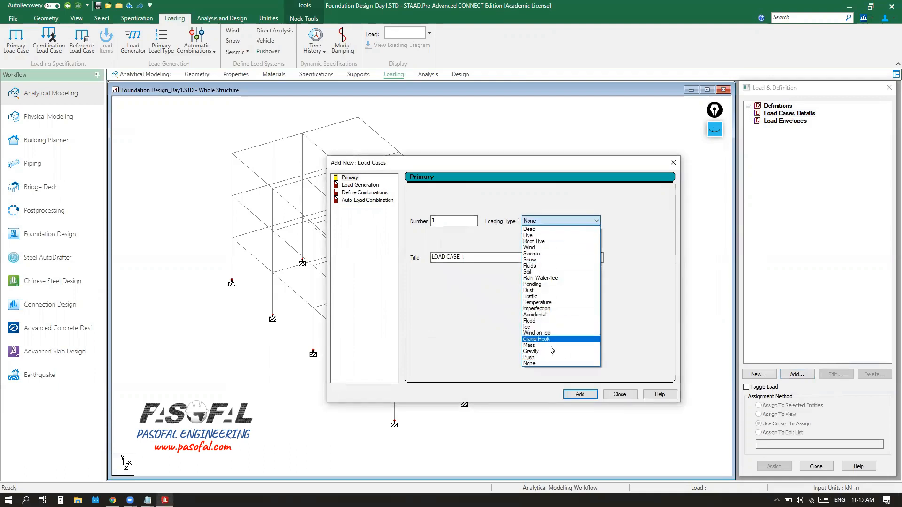
pyautogui.click(533, 229)
pyautogui.moveTo(543, 164); pyautogui.dragTo(572, 144)
pyautogui.moveTo(507, 238); pyautogui.dragTo(453, 241)
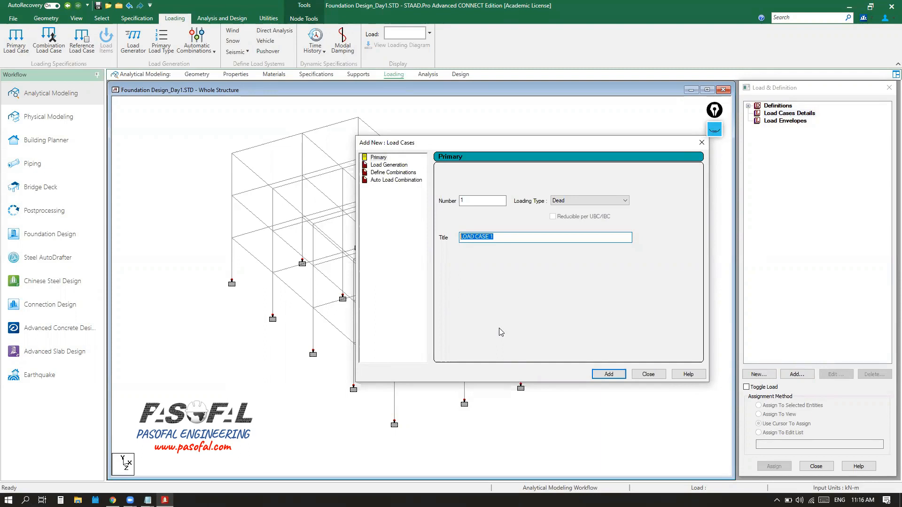
pyautogui.write('SW')
pyautogui.click(611, 376)
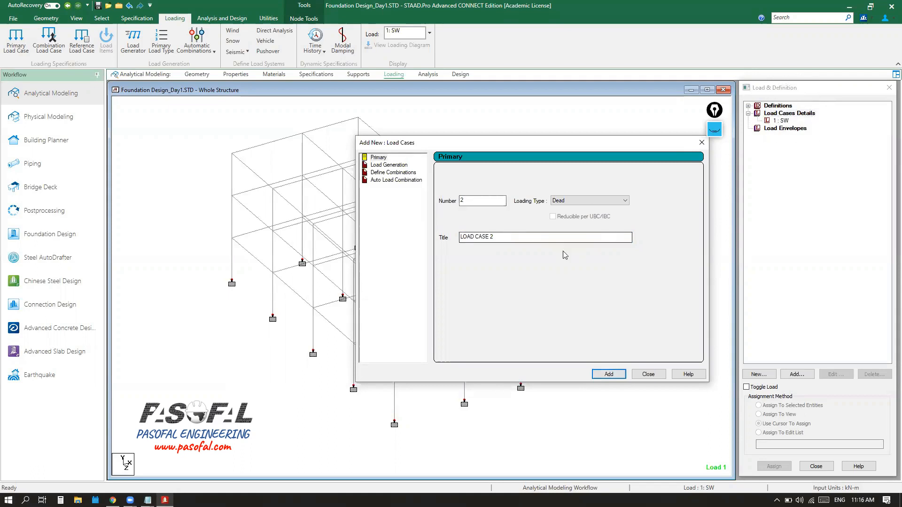
# Add primary load case 2 with loading type Dead and the title DL
pyautogui.click(505, 237)
pyautogui.moveTo(506, 237); pyautogui.dragTo(458, 238)
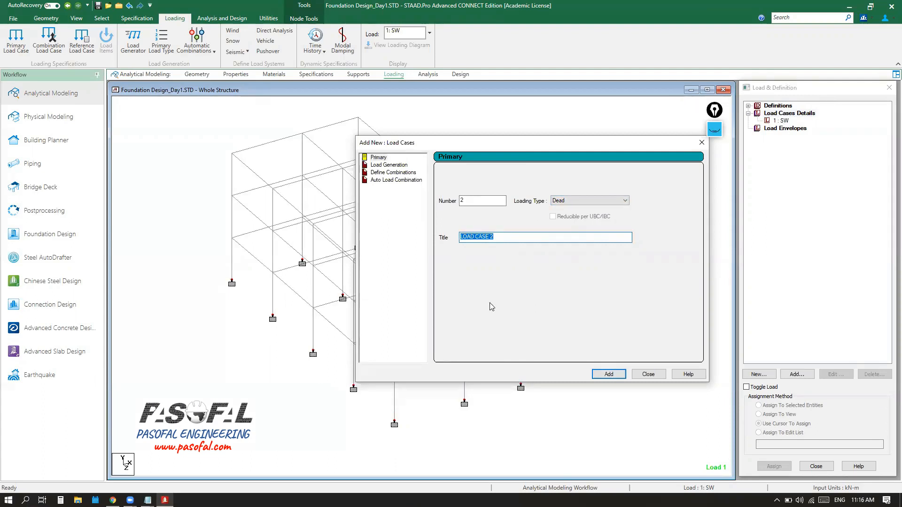
pyautogui.write('DL')
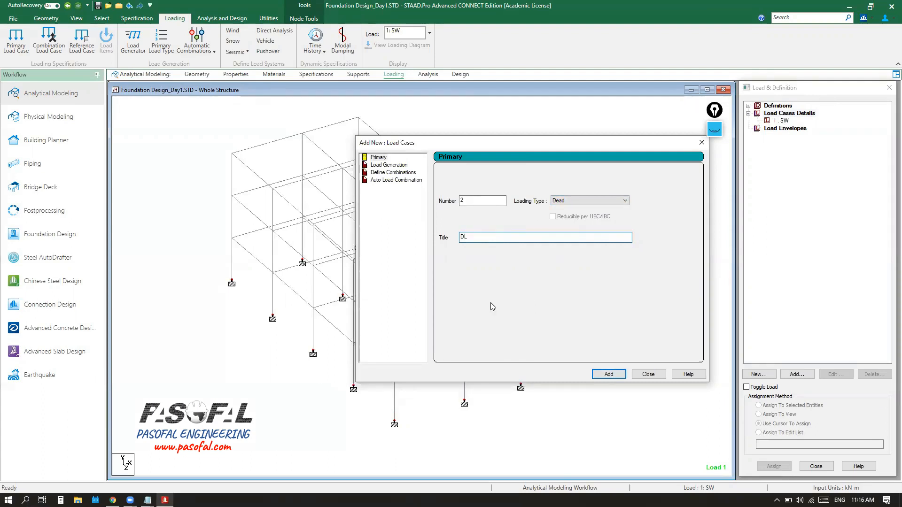
pyautogui.click(609, 374)
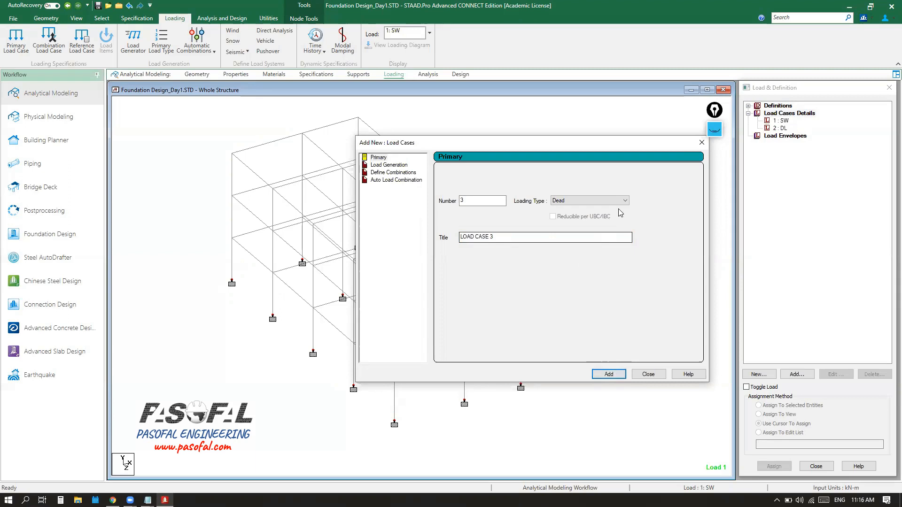
# Add primary load case 3 with loading type Live and the title LL
pyautogui.click(606, 201)
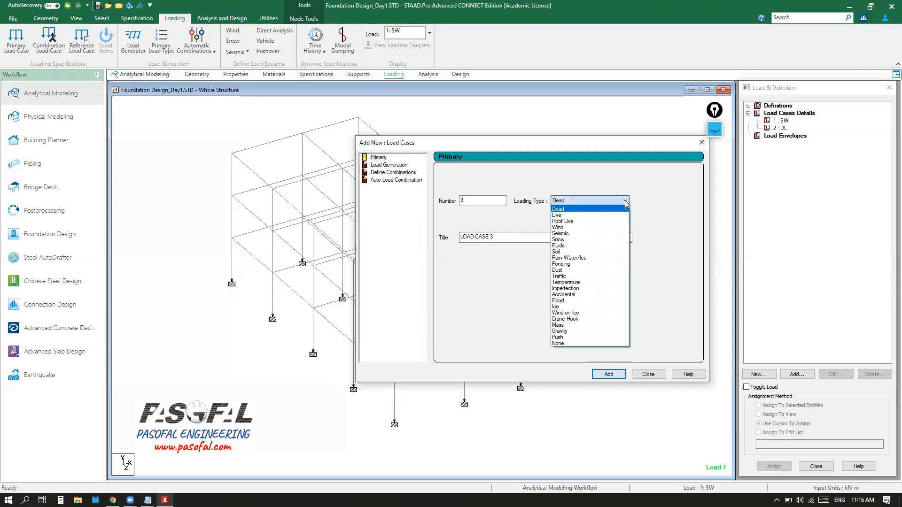
pyautogui.click(568, 215)
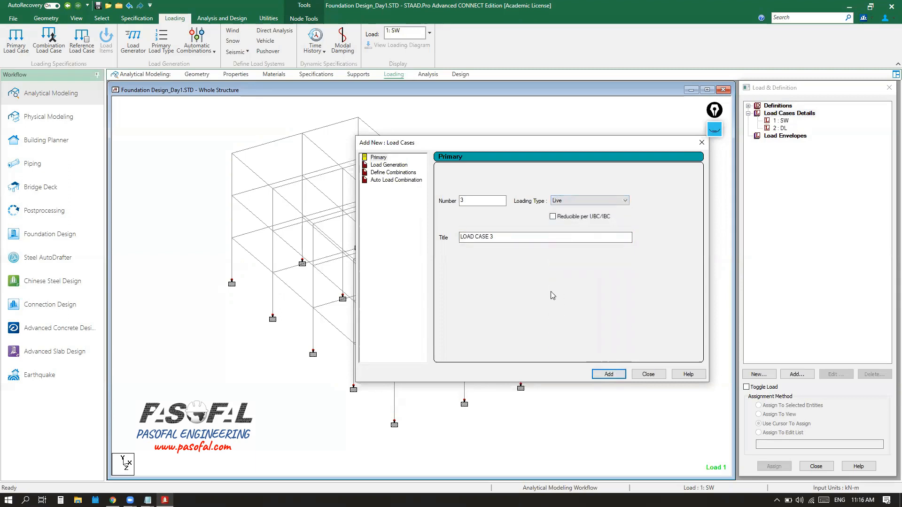
pyautogui.moveTo(494, 237); pyautogui.dragTo(457, 237)
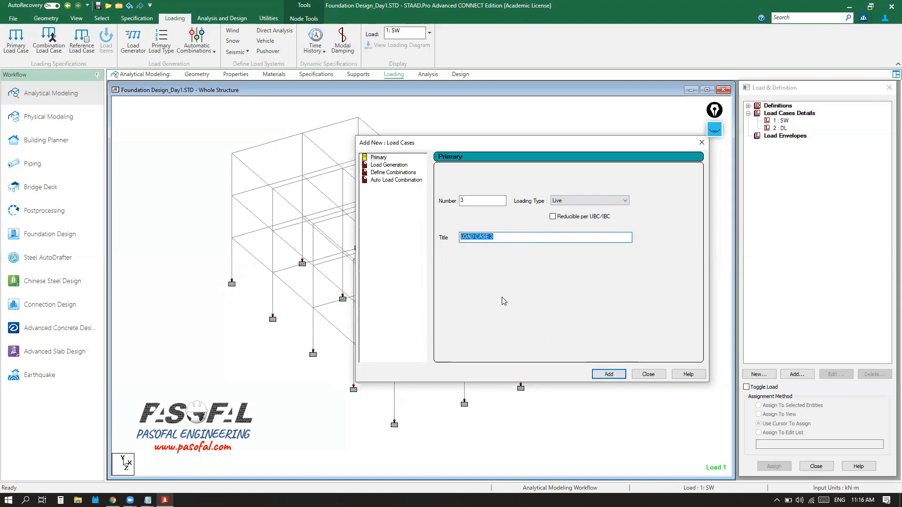
pyautogui.write('LL')
pyautogui.click(606, 375)
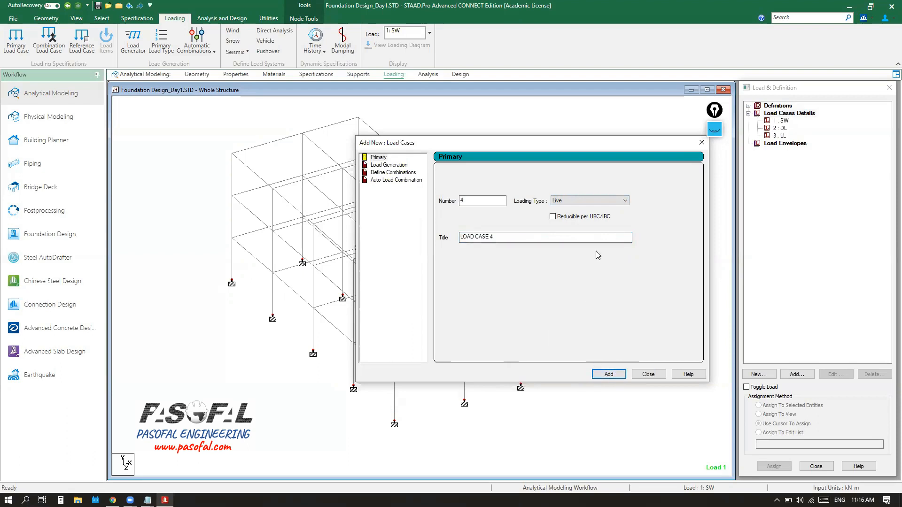
# Finish adding load cases without creating a fourth one and select the SW load case
pyautogui.click(625, 201)
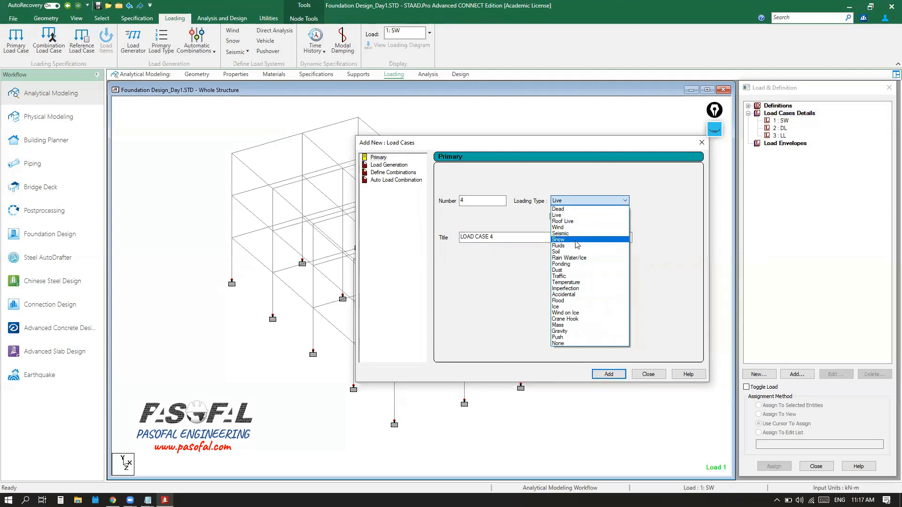
pyautogui.click(499, 244)
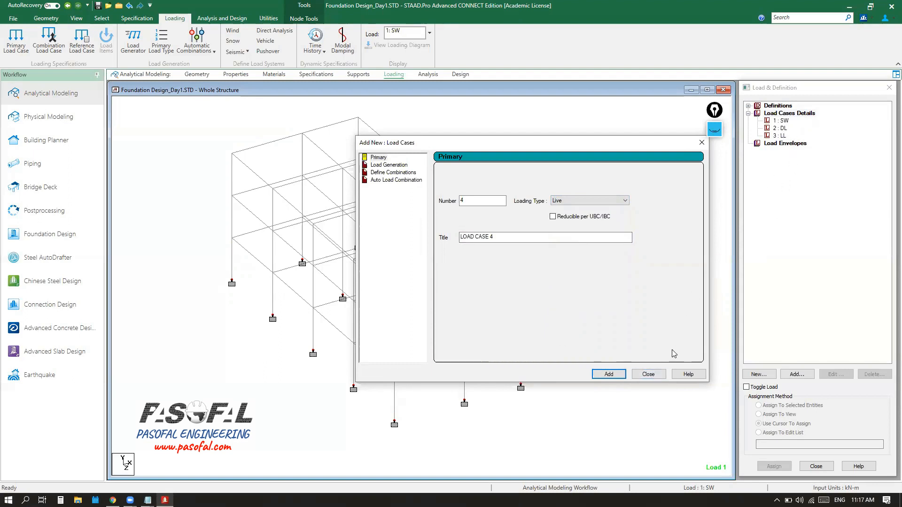
pyautogui.click(648, 376)
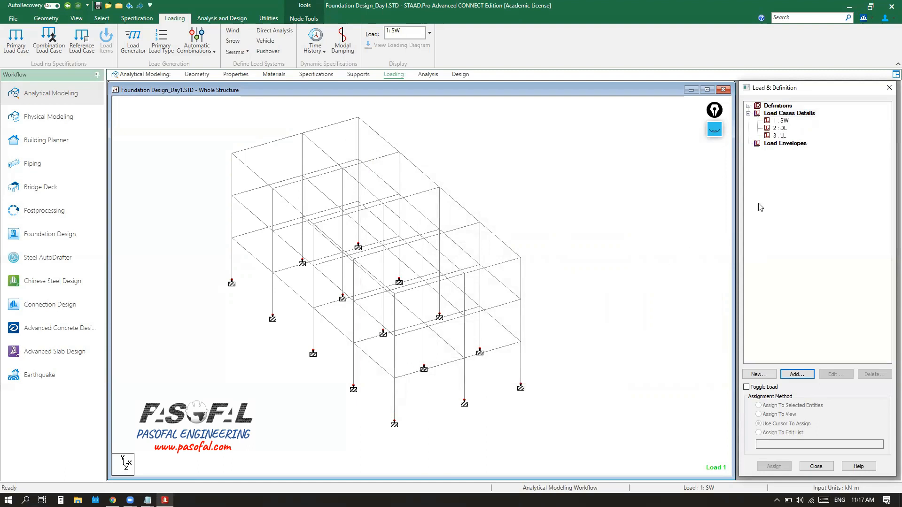
pyautogui.click(785, 123)
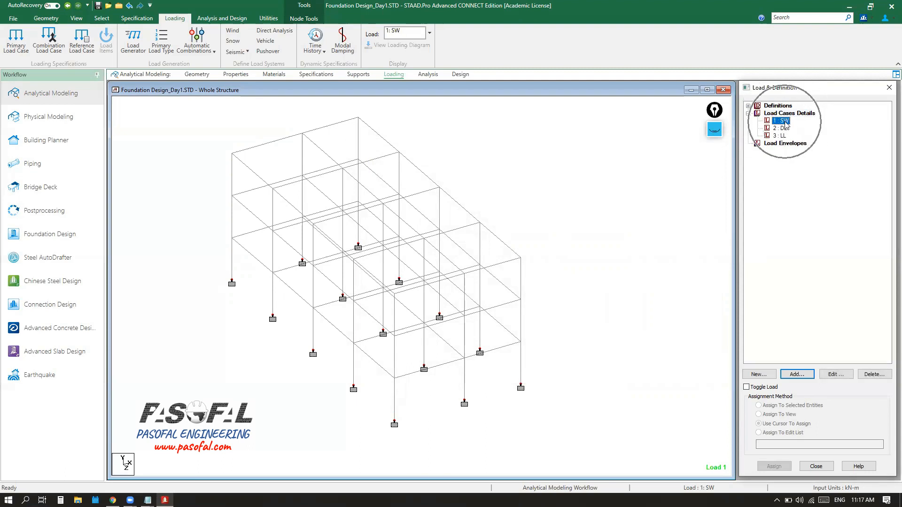
# Open the new load item settings for the SW case with a selfweight load in the Y direction and factor -1
pyautogui.click(795, 377)
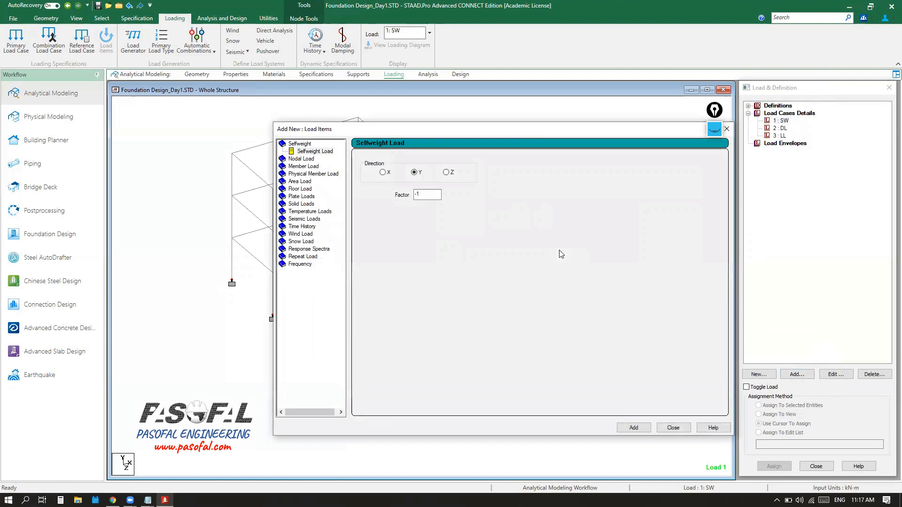
pyautogui.moveTo(532, 133); pyautogui.dragTo(455, 122)
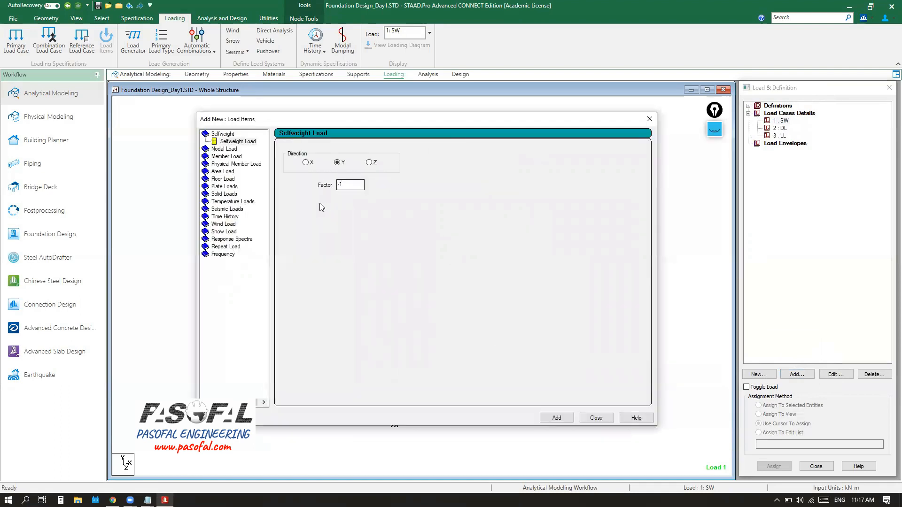
pyautogui.click(342, 165)
pyautogui.click(344, 186)
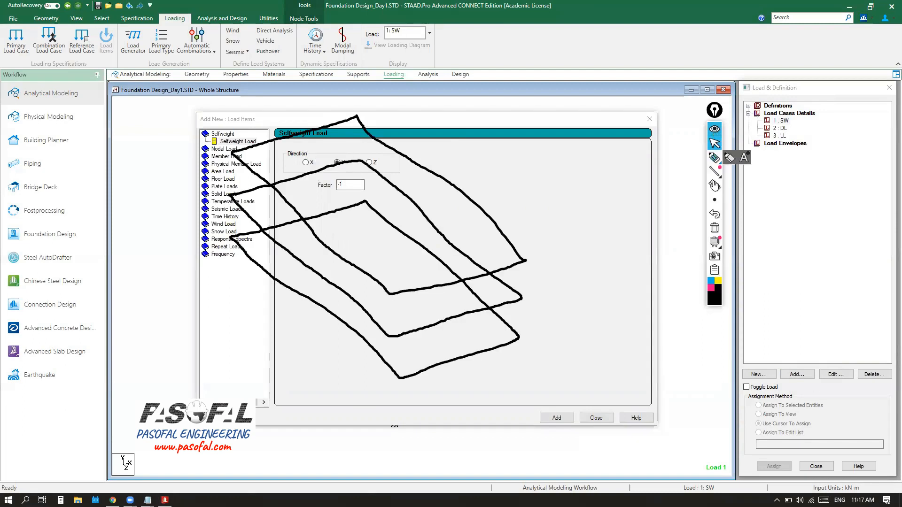
# Annotate the screen with a downward arrow and a rectangular beam section labelled 300 wide and 450 deep
pyautogui.click(715, 158)
pyautogui.moveTo(607, 162); pyautogui.dragTo(613, 244)
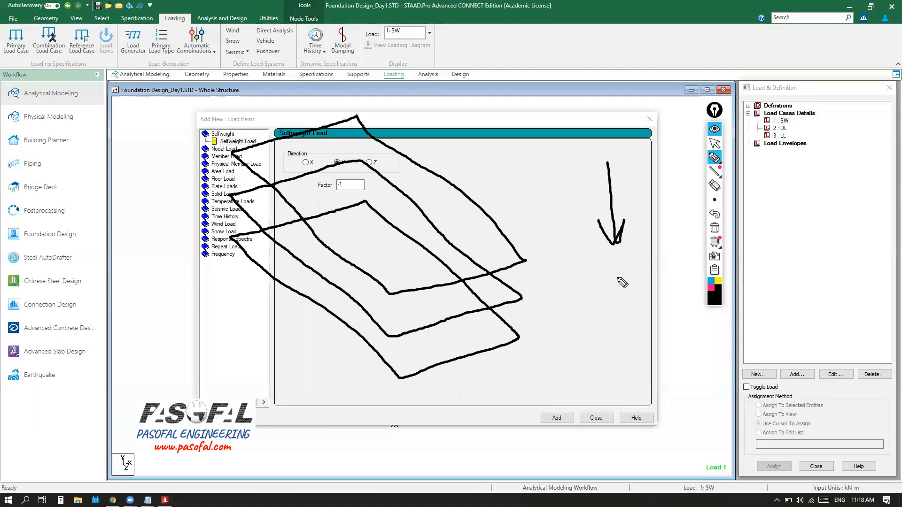
pyautogui.moveTo(582, 292)
pyautogui.mouseDown()
pyautogui.moveTo(575, 342)
pyautogui.moveTo(605, 288)
pyautogui.moveTo(628, 354)
pyautogui.moveTo(584, 358)
pyautogui.moveTo(576, 339)
pyautogui.mouseUp()
pyautogui.moveTo(604, 264)
pyautogui.mouseDown()
pyautogui.moveTo(597, 278)
pyautogui.moveTo(617, 265)
pyautogui.moveTo(625, 277)
pyautogui.mouseUp()
pyautogui.moveTo(549, 311)
pyautogui.mouseDown()
pyautogui.moveTo(541, 322)
pyautogui.moveTo(565, 317)
pyautogui.moveTo(558, 328)
pyautogui.moveTo(570, 314)
pyautogui.mouseUp()
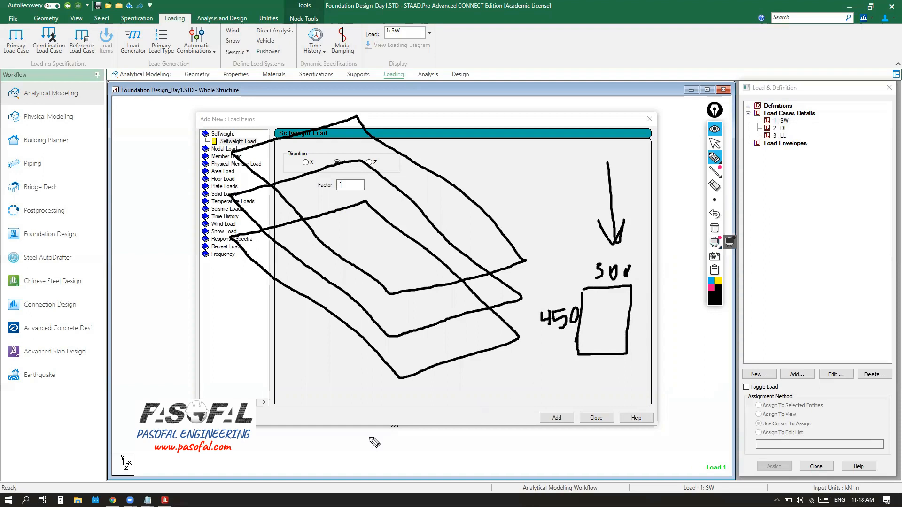
# Switch to Calculator and multiply 0.3 by 0.45 for the beam's cross-sectional area
pyautogui.click(714, 144)
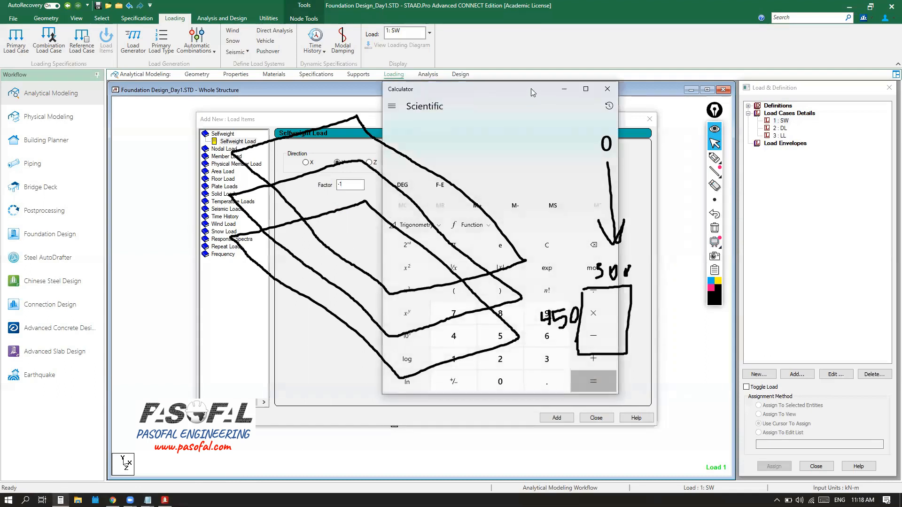
pyautogui.moveTo(514, 94); pyautogui.dragTo(131, 82)
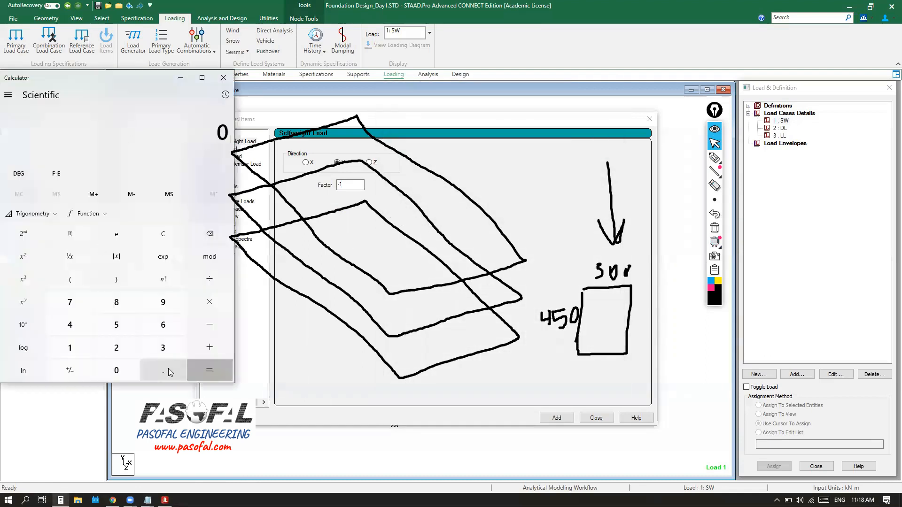
pyautogui.click(161, 371)
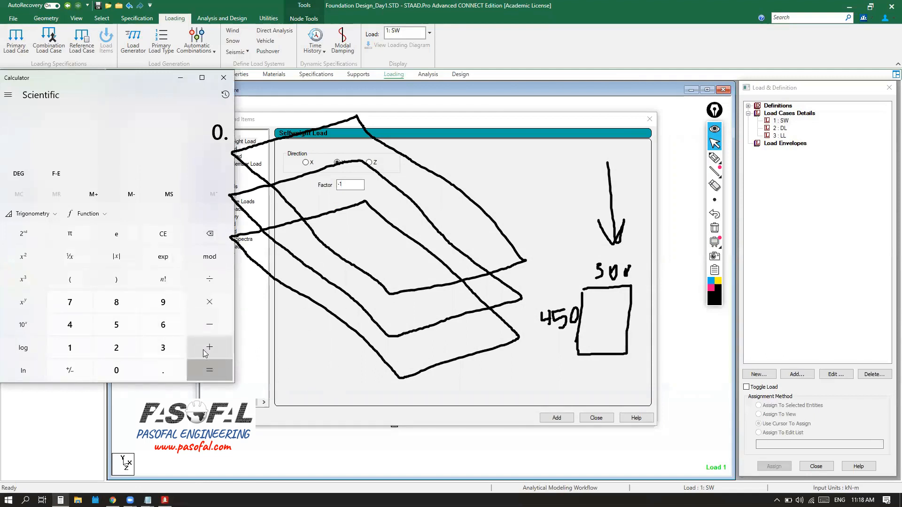
pyautogui.click(166, 351)
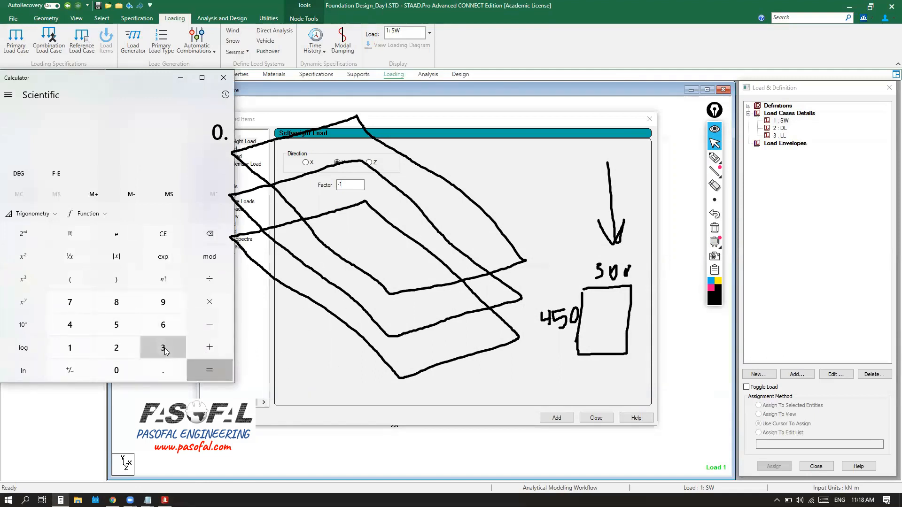
pyautogui.click(202, 308)
pyautogui.click(162, 371)
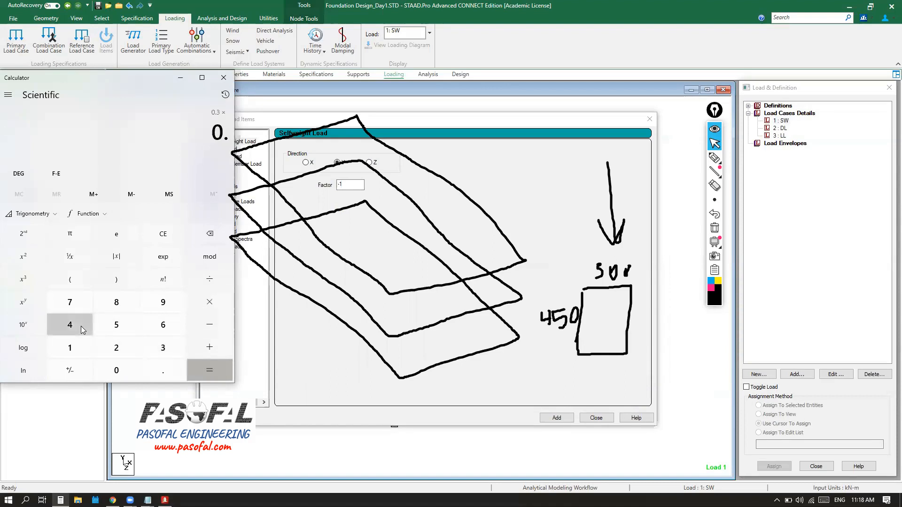
pyautogui.click(72, 324)
pyautogui.click(117, 324)
pyautogui.click(190, 306)
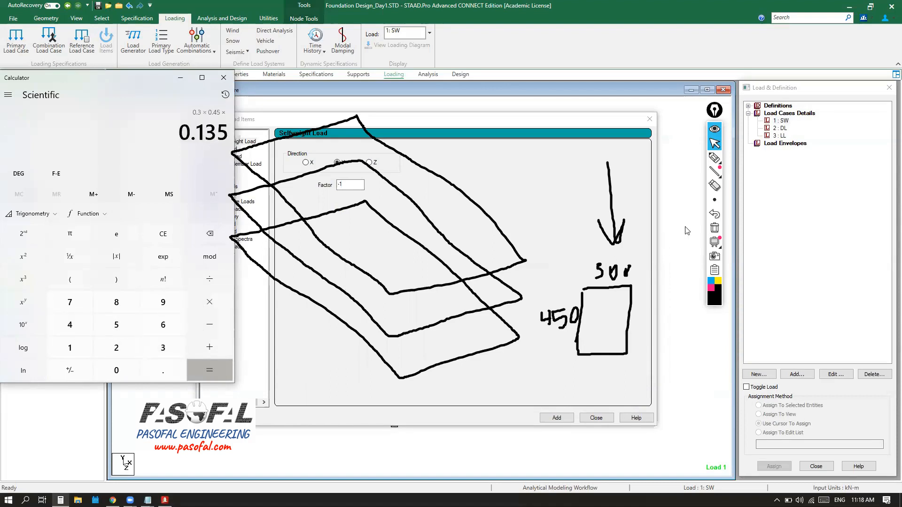
# Extend the annotated beam section into a three-dimensional beam and label its length 5
pyautogui.click(715, 160)
pyautogui.moveTo(632, 286); pyautogui.dragTo(698, 194)
pyautogui.moveTo(580, 285)
pyautogui.mouseDown()
pyautogui.moveTo(679, 169)
pyautogui.moveTo(706, 172)
pyautogui.moveTo(707, 182)
pyautogui.mouseUp()
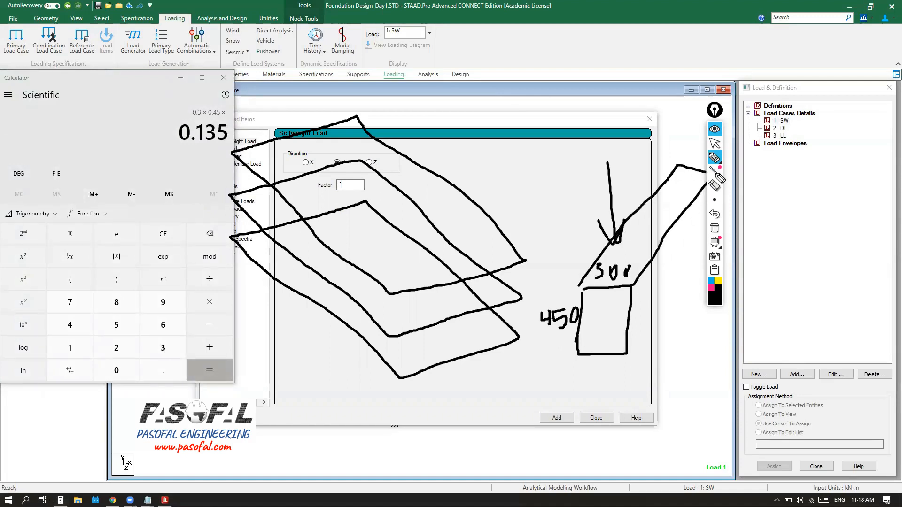
pyautogui.moveTo(626, 355); pyautogui.dragTo(703, 265)
pyautogui.moveTo(662, 330)
pyautogui.mouseDown()
pyautogui.moveTo(673, 331)
pyautogui.moveTo(676, 356)
pyautogui.moveTo(687, 311)
pyautogui.mouseUp()
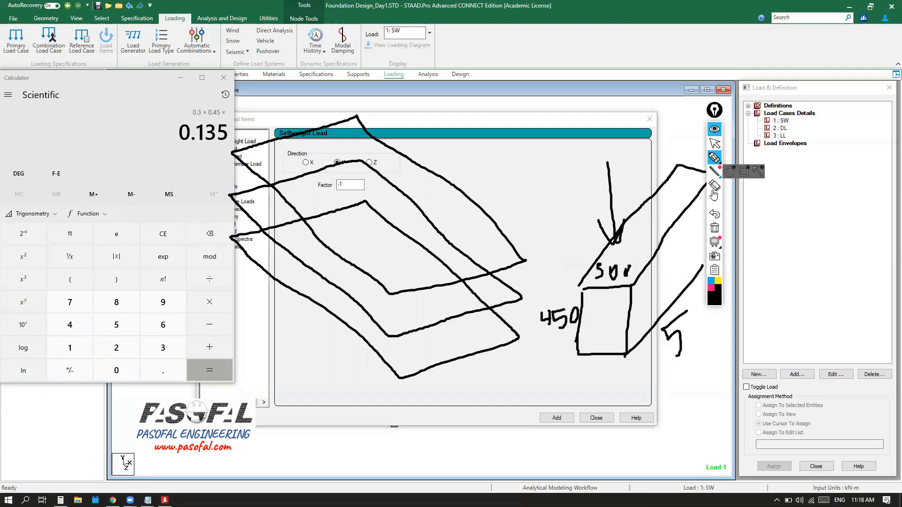
# Multiply the calculated area by the length 5 and the concrete unit weight 25 to calculate the beam's weight
pyautogui.click(715, 143)
pyautogui.click(222, 302)
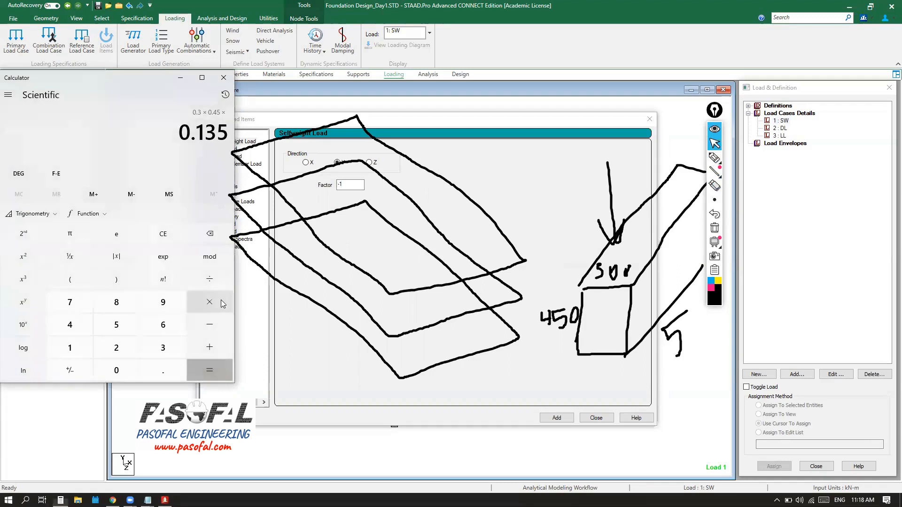
pyautogui.click(121, 326)
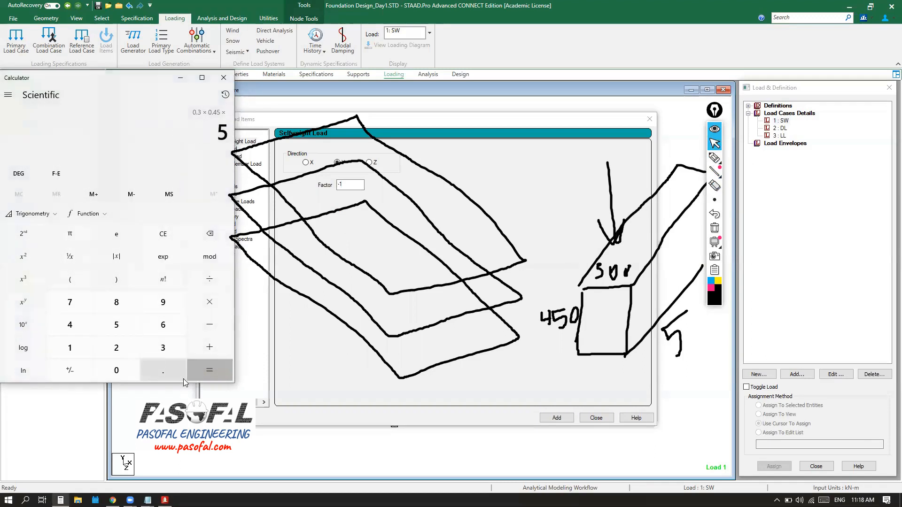
pyautogui.click(209, 302)
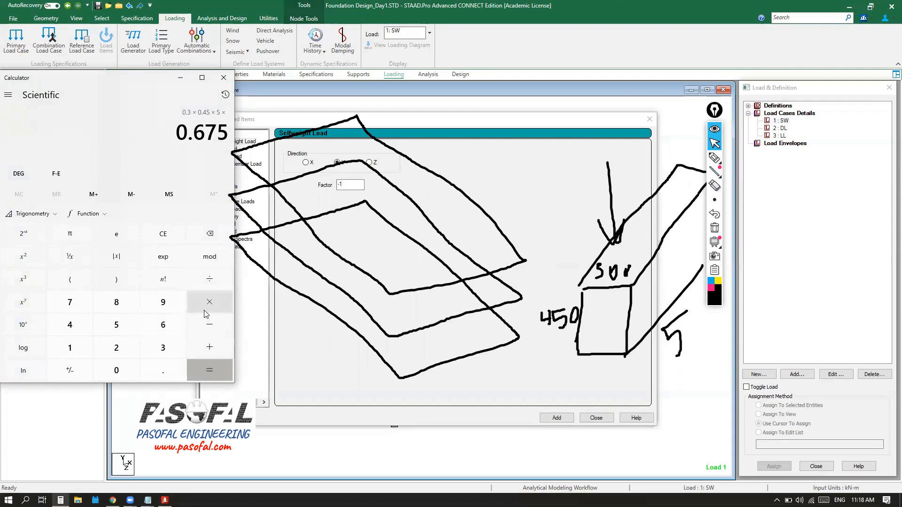
pyautogui.click(127, 350)
pyautogui.click(119, 325)
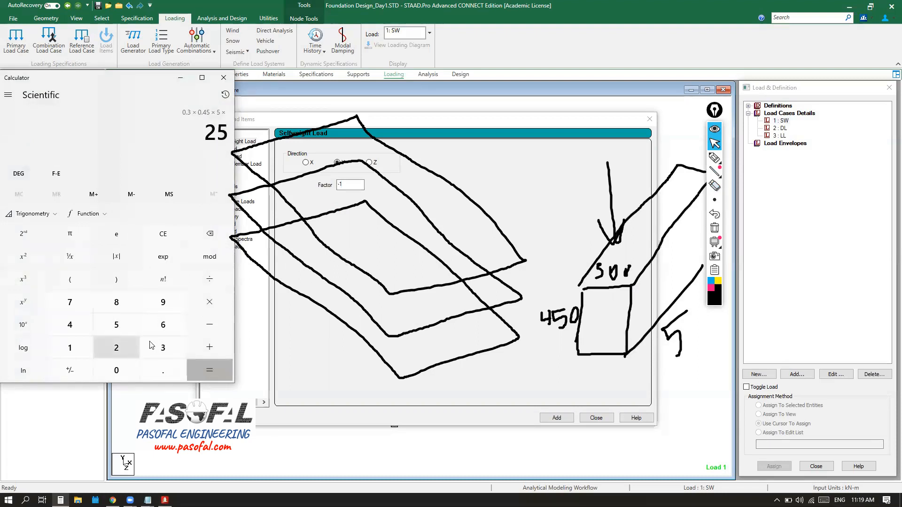
pyautogui.click(210, 373)
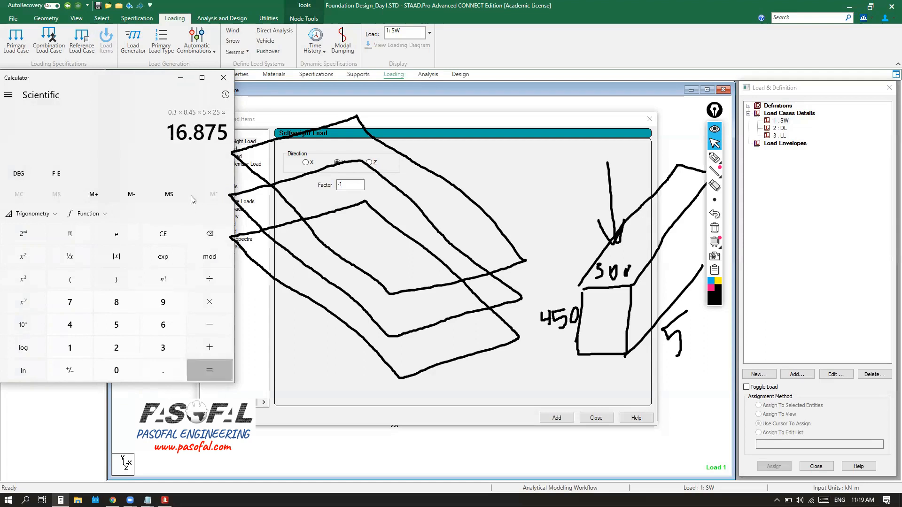
# Close Calculator and clear all the screen annotations
pyautogui.moveTo(169, 134); pyautogui.dragTo(225, 130)
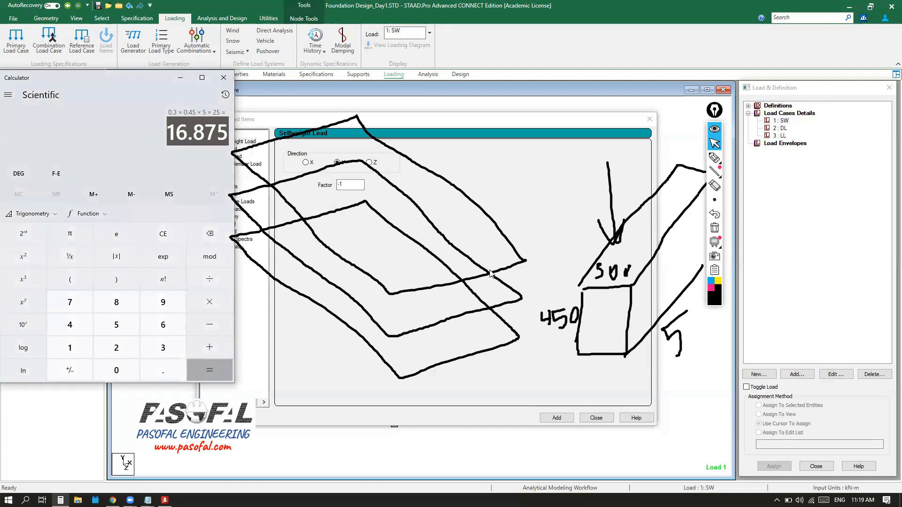
pyautogui.click(224, 77)
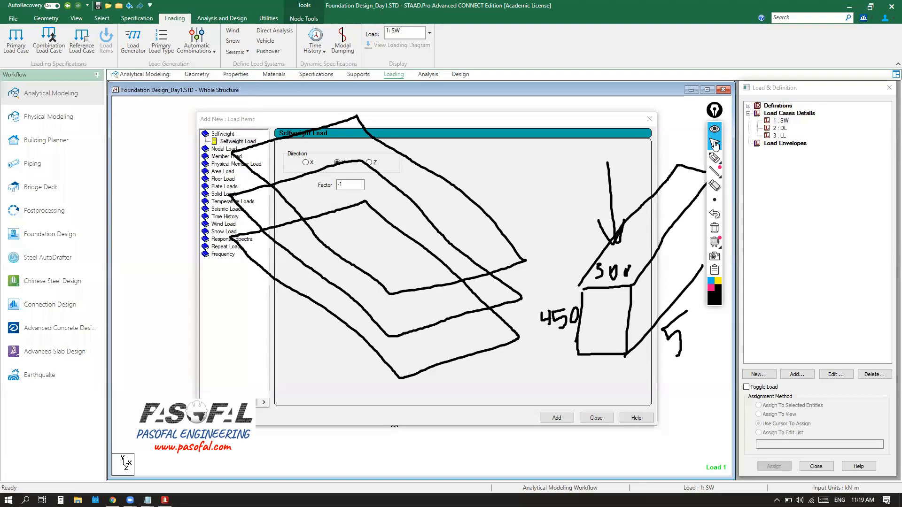
pyautogui.click(714, 228)
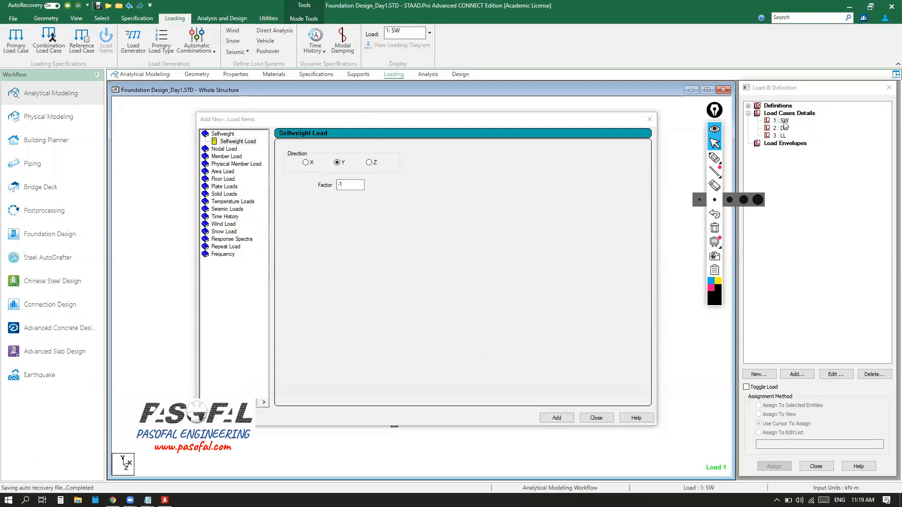
# Add the Y-direction selfweight load with factor -1 to load case SW
pyautogui.press('ctrl')
pyautogui.press('ctrl')
pyautogui.press('ctrl')
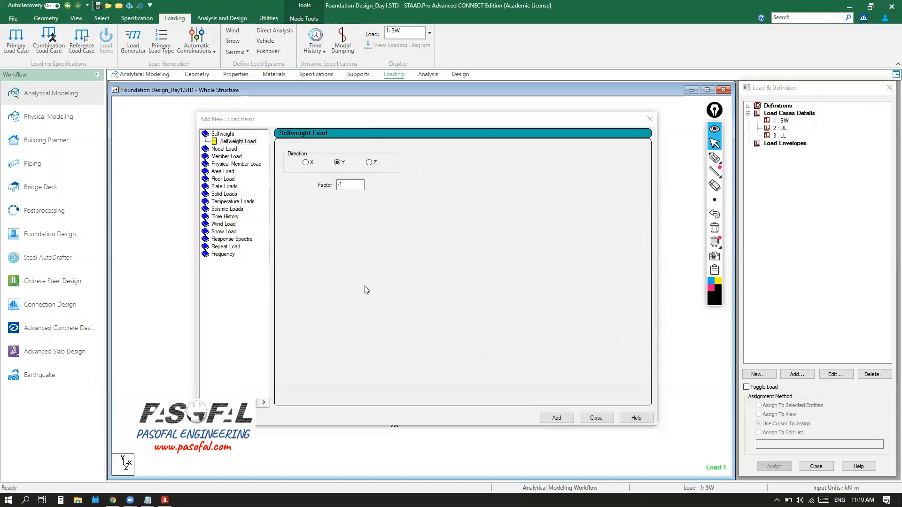
pyautogui.press('ctrl')
pyautogui.press('ctrl')
pyautogui.click(555, 419)
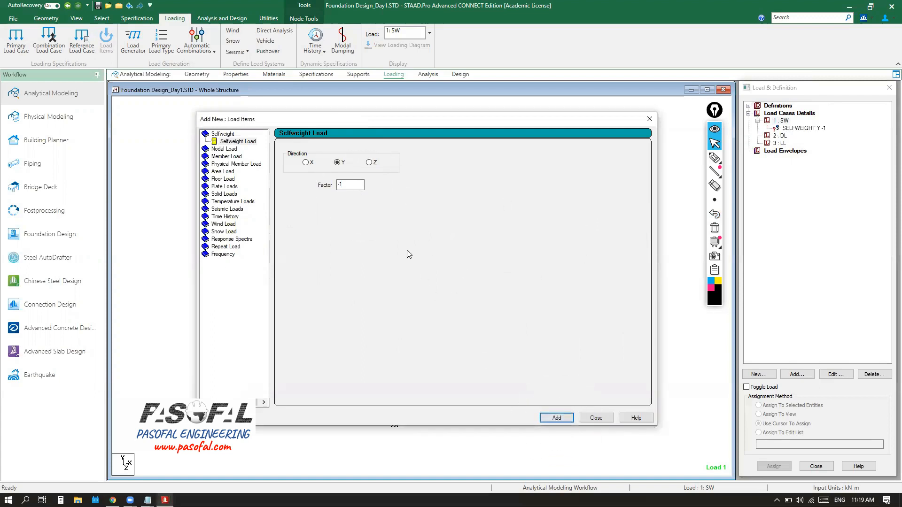
# Select load case DL and choose the Uniform Force member load for it
pyautogui.press('ctrl')
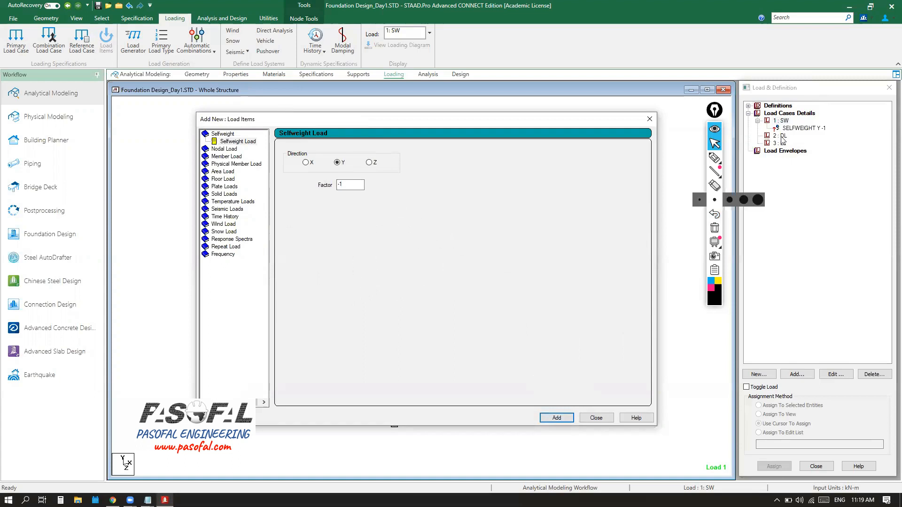
pyautogui.press('ctrl')
pyautogui.click(783, 139)
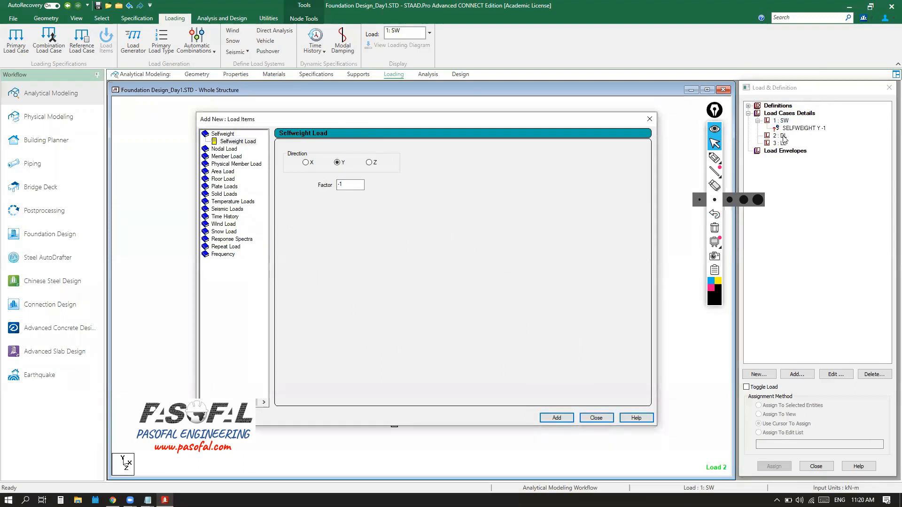
pyautogui.click(225, 157)
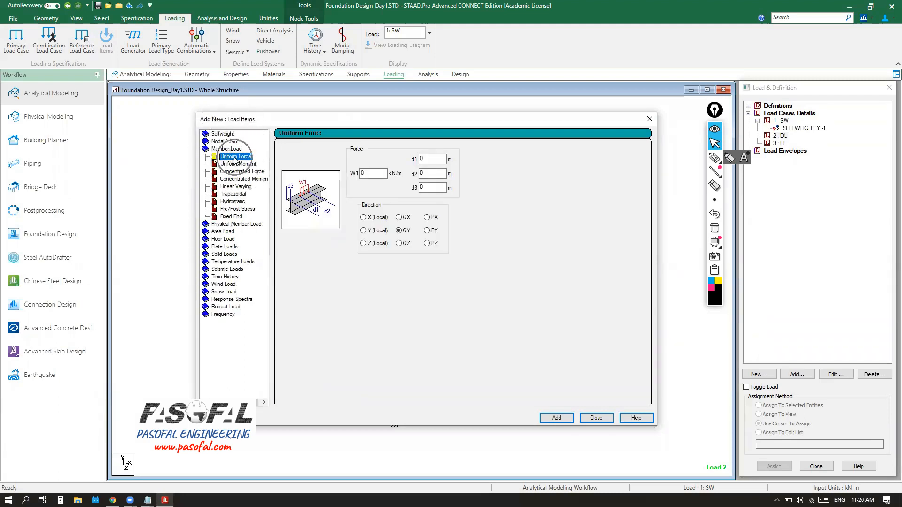
# Add a uniform member force W1 of -3 kN/m in the GY direction to load case DL
pyautogui.doubleClick(357, 173)
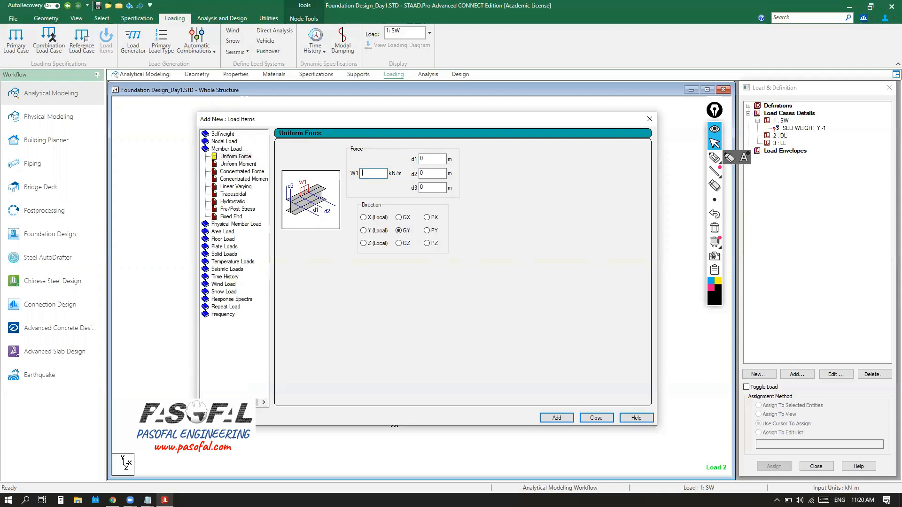
pyautogui.write('3')
pyautogui.click(402, 233)
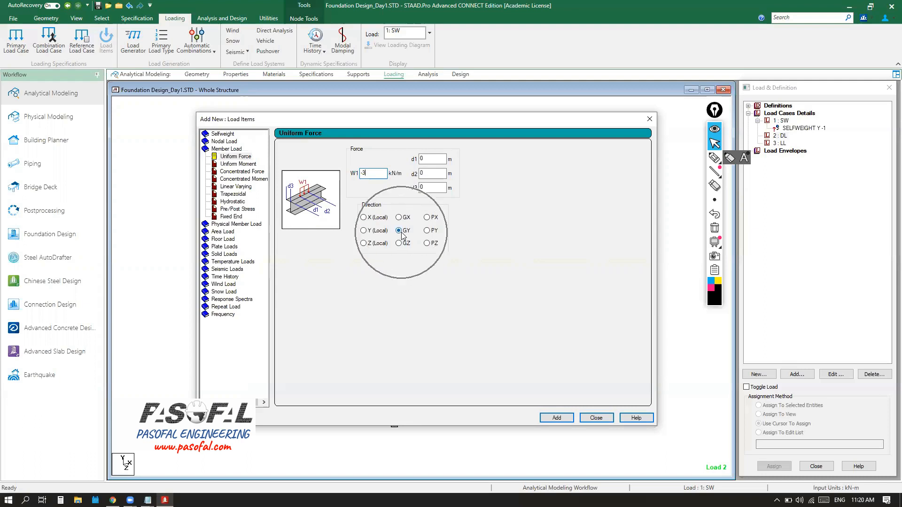
pyautogui.press('ctrl')
pyautogui.press('ctrl')
pyautogui.press('ctrl')
pyautogui.press('ctrl')
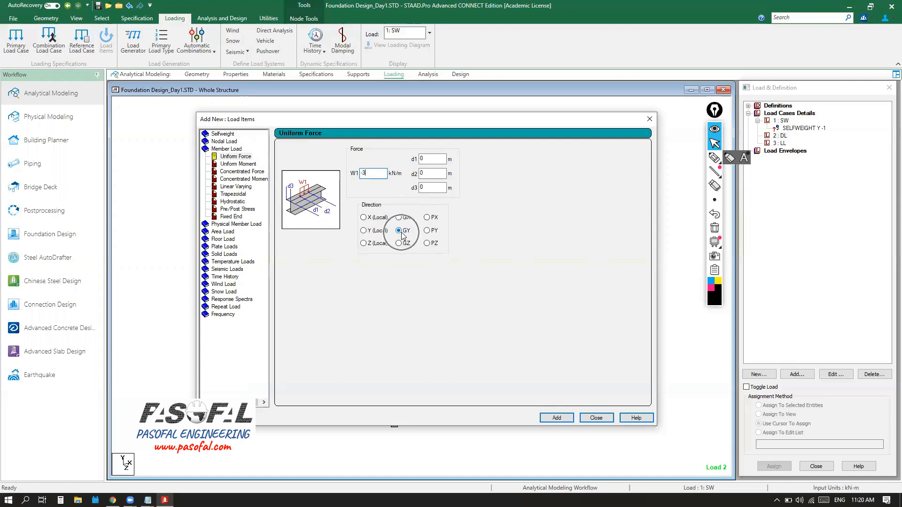
pyautogui.press('ctrl')
pyautogui.press('ctrl')
pyautogui.click(555, 418)
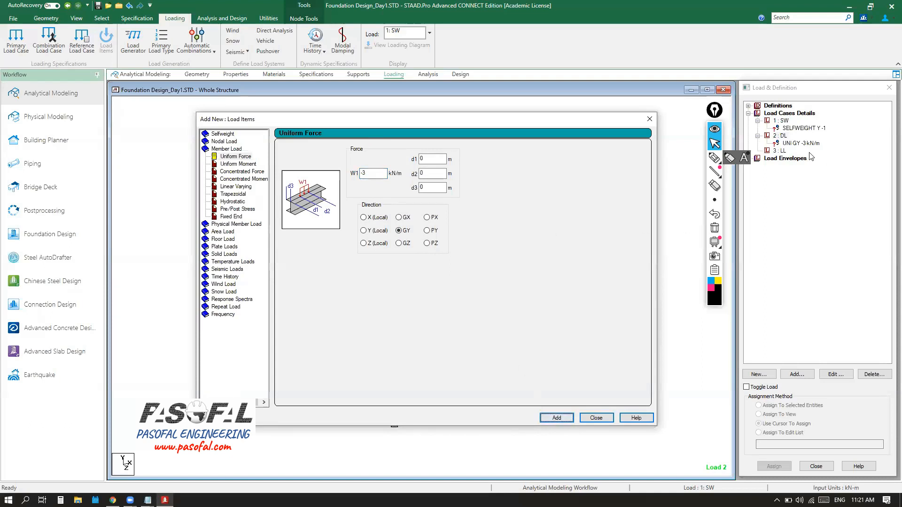
pyautogui.press('ctrl')
pyautogui.press('ctrl')
pyautogui.press('ctrl')
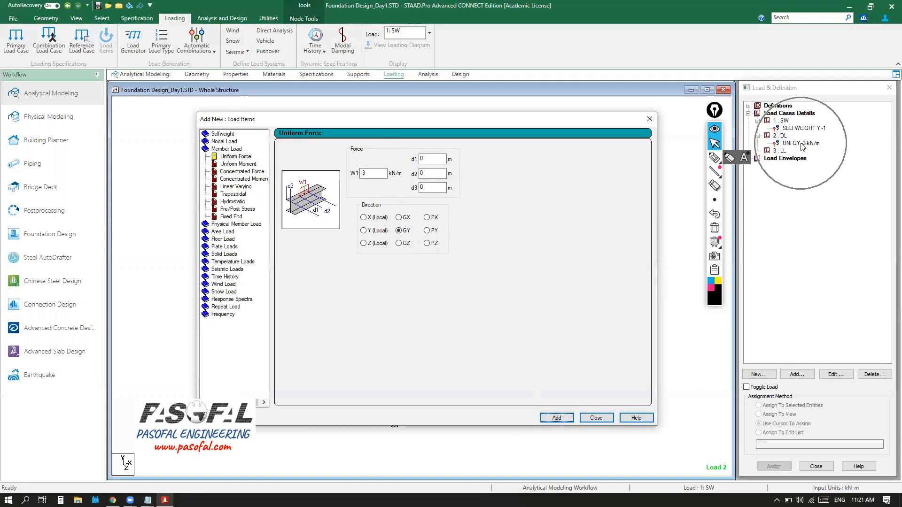
pyautogui.press('ctrl')
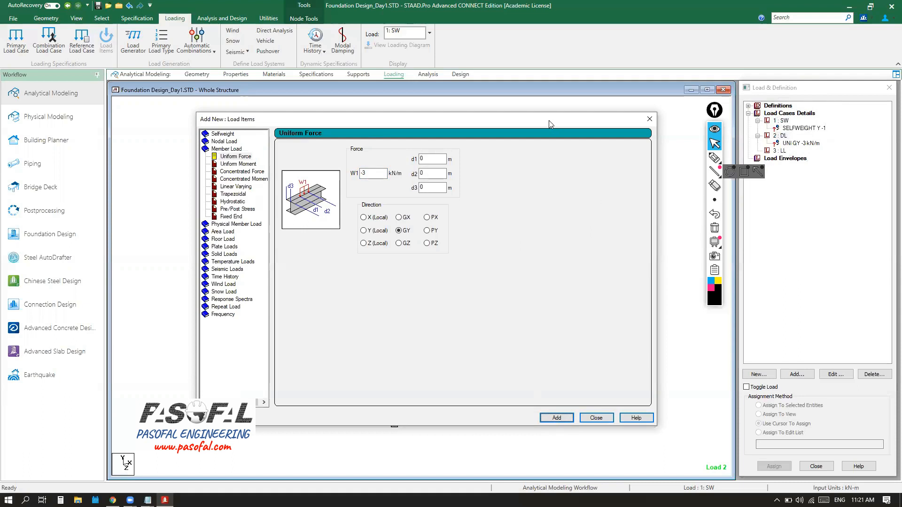
pyautogui.moveTo(550, 124); pyautogui.dragTo(505, 332)
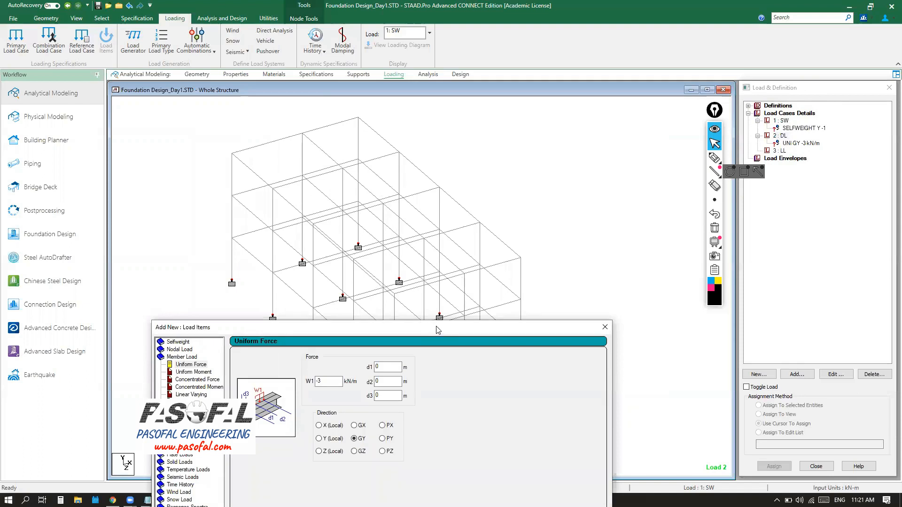
pyautogui.moveTo(436, 330); pyautogui.dragTo(484, 129)
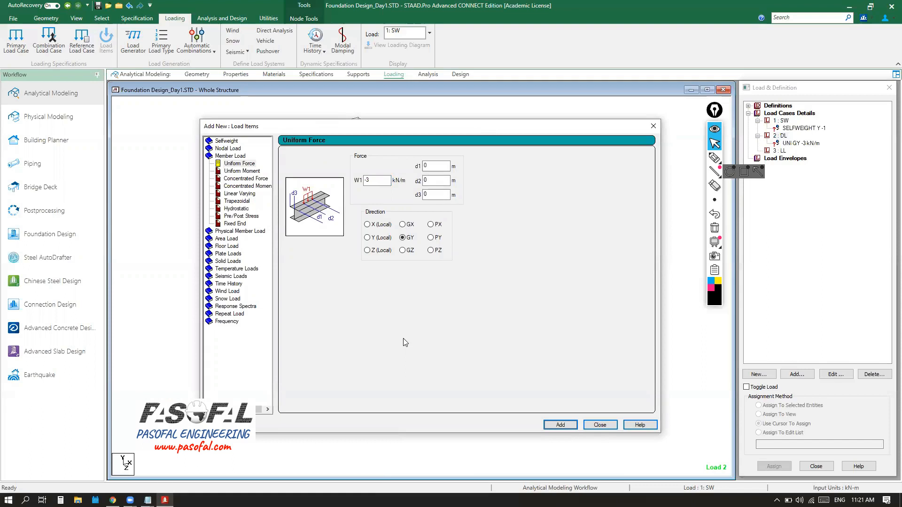
# Add a second uniform member force W1 of -2 kN/m in the GY direction to load case DL
pyautogui.click(375, 181)
pyautogui.press('BackSpace')
pyautogui.press('BackSpace')
pyautogui.write('-2')
pyautogui.click(408, 241)
pyautogui.click(561, 425)
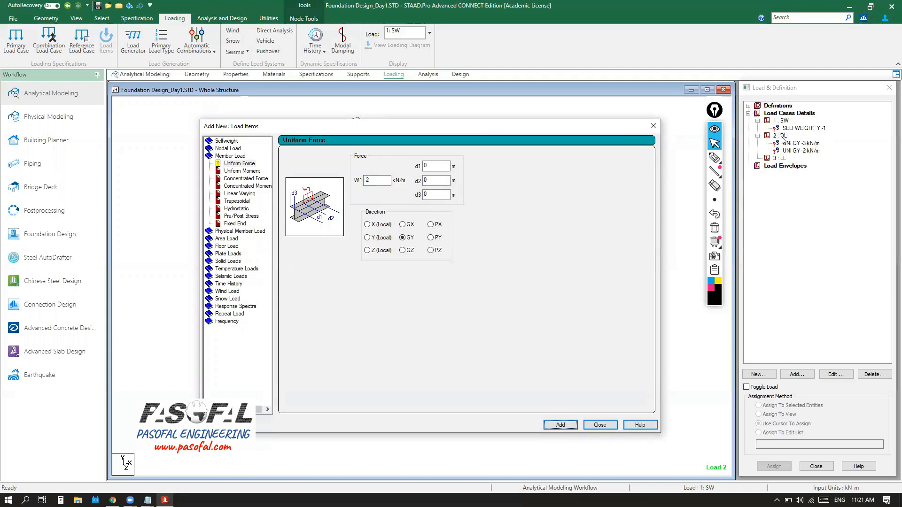
pyautogui.click(393, 288)
# Add a uniform member force W1 of -5 kN/m in the GY direction to load case LL
pyautogui.click(782, 159)
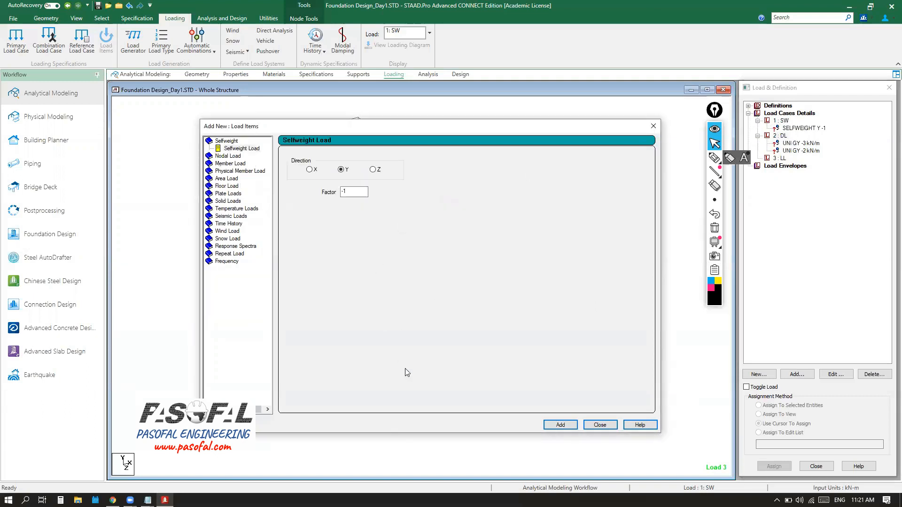
pyautogui.doubleClick(229, 163)
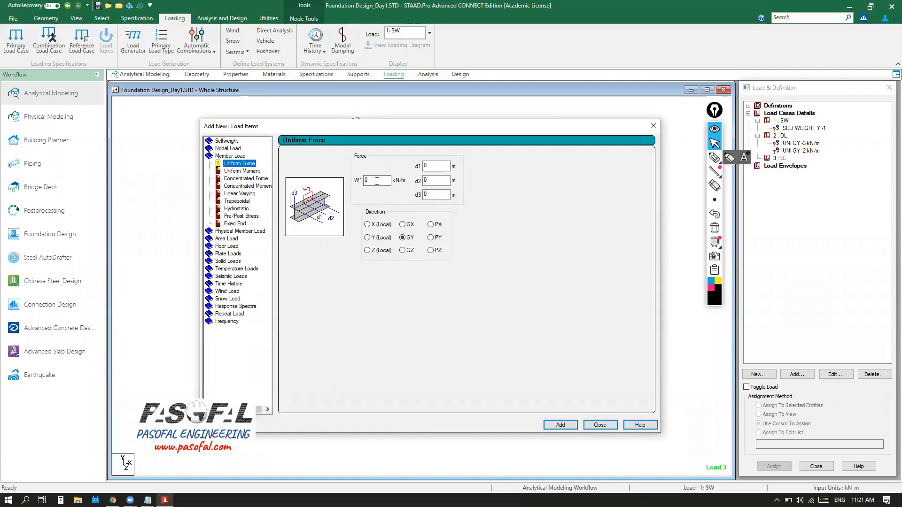
pyautogui.click(376, 181)
pyautogui.write('-')
pyautogui.click(561, 425)
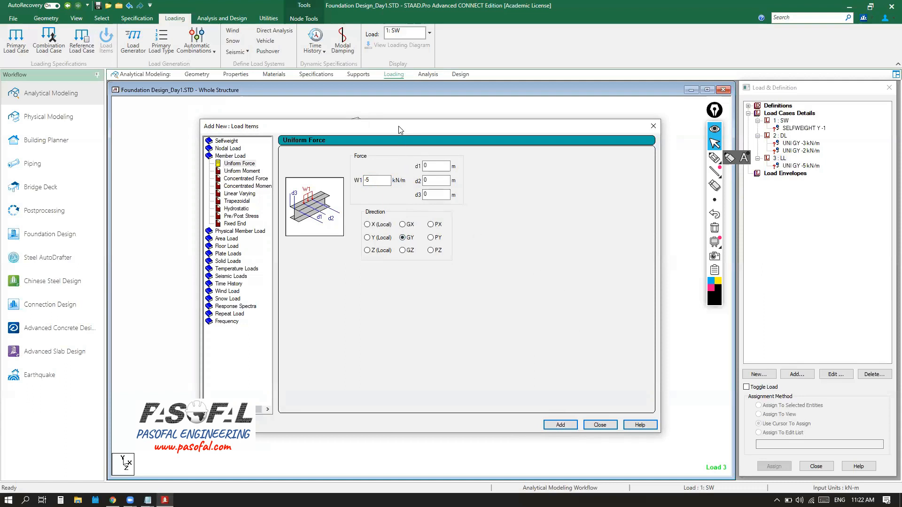
# Move the load items dialog clear of the frame and activate the annotation pen
pyautogui.moveTo(400, 129); pyautogui.dragTo(743, 261)
pyautogui.click(713, 158)
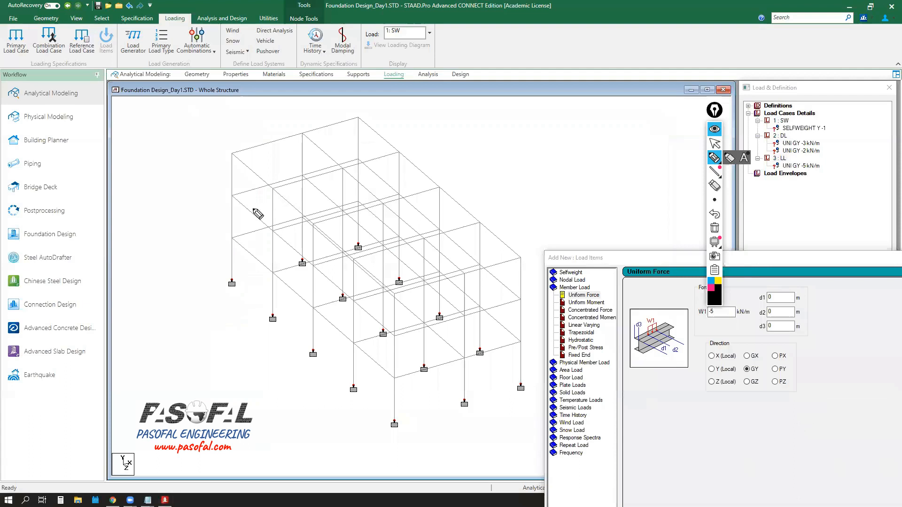
# Sketch pen arrows pointing at five nodes on the frame's side face, and clear them from the screen
pyautogui.moveTo(194, 169)
pyautogui.mouseDown()
pyautogui.moveTo(235, 152)
pyautogui.moveTo(239, 164)
pyautogui.mouseUp()
pyautogui.moveTo(250, 200)
pyautogui.mouseDown()
pyautogui.moveTo(283, 188)
pyautogui.moveTo(272, 206)
pyautogui.mouseUp()
pyautogui.moveTo(285, 243)
pyautogui.mouseDown()
pyautogui.moveTo(314, 226)
pyautogui.moveTo(312, 240)
pyautogui.mouseUp()
pyautogui.moveTo(242, 249)
pyautogui.mouseDown()
pyautogui.moveTo(275, 227)
pyautogui.moveTo(271, 241)
pyautogui.mouseUp()
pyautogui.moveTo(197, 213)
pyautogui.mouseDown()
pyautogui.moveTo(234, 200)
pyautogui.moveTo(231, 210)
pyautogui.mouseUp()
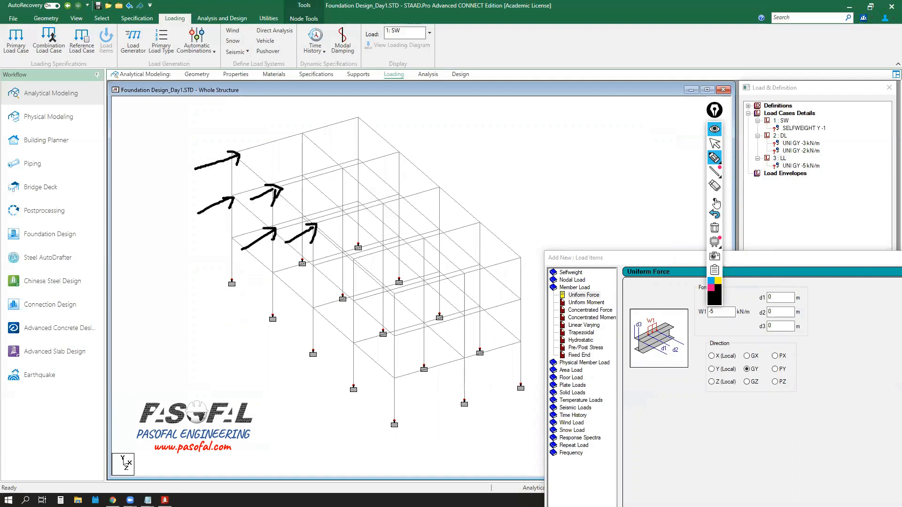
pyautogui.click(714, 228)
pyautogui.click(714, 142)
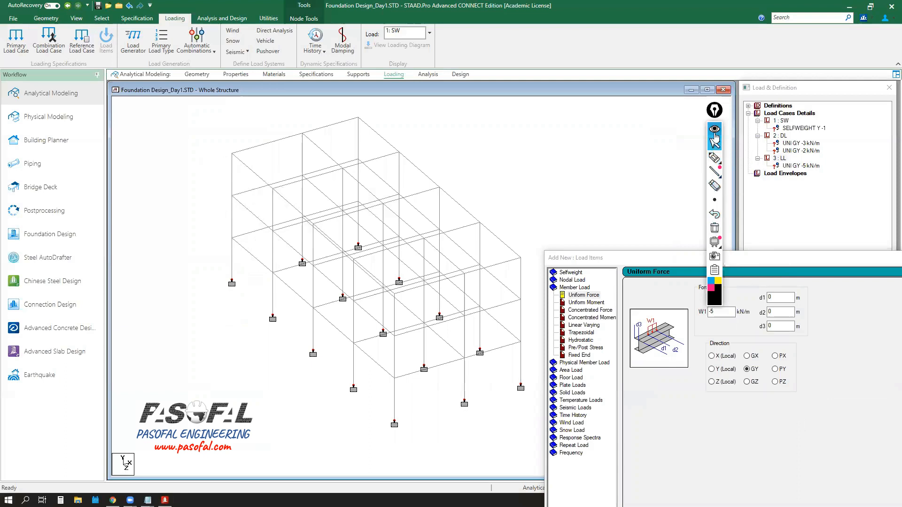
pyautogui.moveTo(769, 260); pyautogui.dragTo(362, 123)
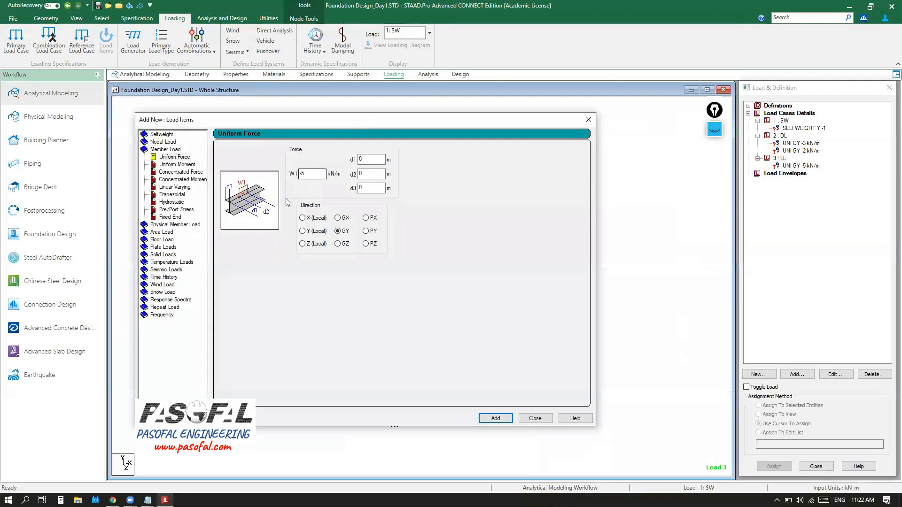
pyautogui.click(165, 144)
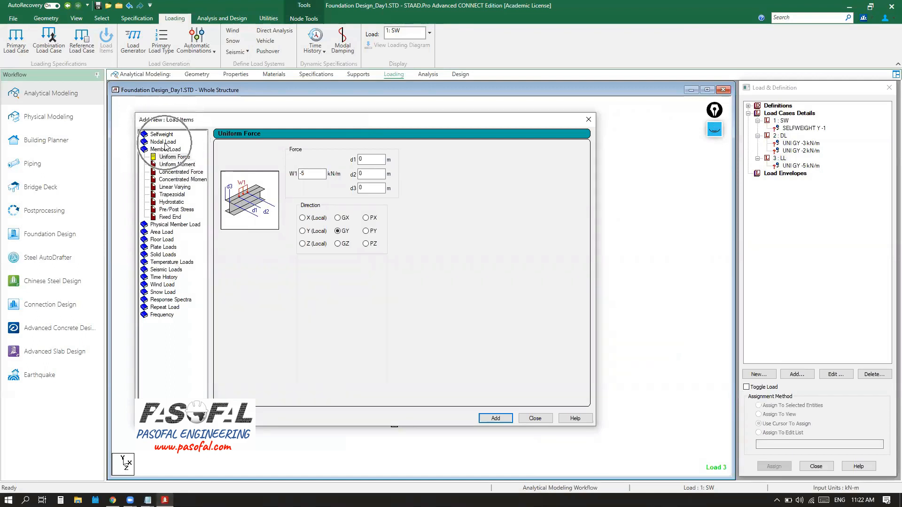
pyautogui.click(164, 142)
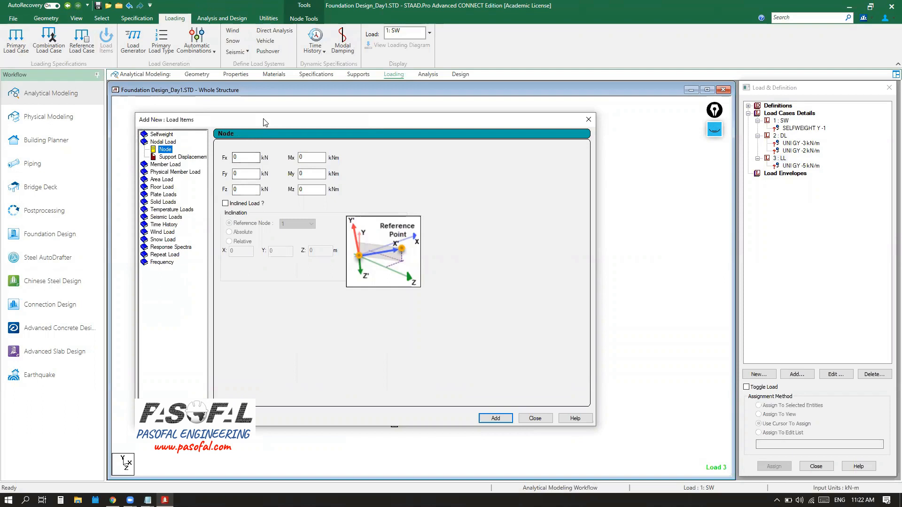
pyautogui.moveTo(266, 122); pyautogui.dragTo(325, 57)
pyautogui.click(714, 129)
pyautogui.click(714, 158)
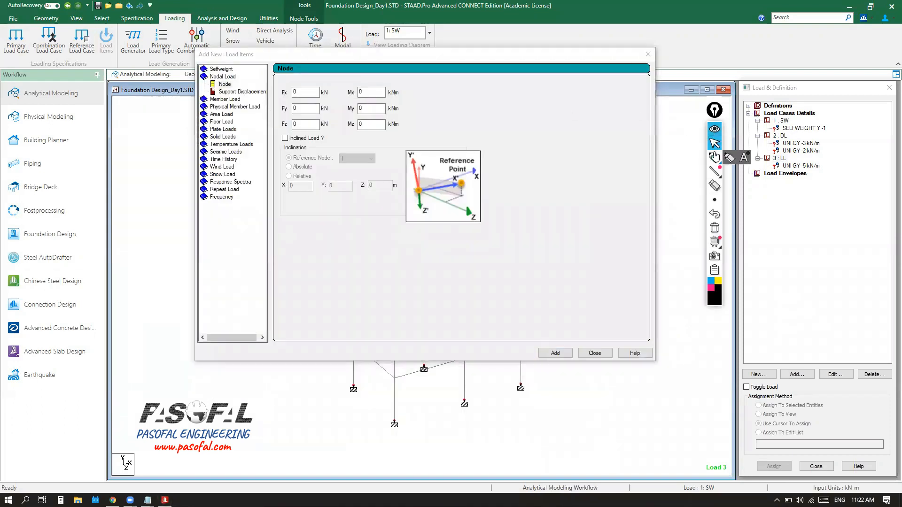
pyautogui.moveTo(139, 460)
pyautogui.mouseDown()
pyautogui.moveTo(320, 398)
pyautogui.moveTo(297, 422)
pyautogui.moveTo(318, 451)
pyautogui.moveTo(337, 441)
pyautogui.mouseUp()
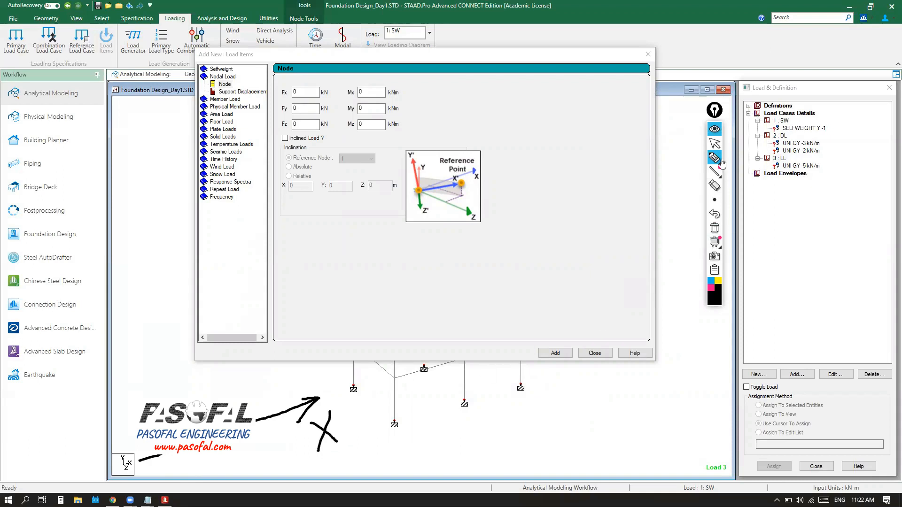
pyautogui.click(714, 143)
pyautogui.click(307, 93)
pyautogui.doubleClick(307, 92)
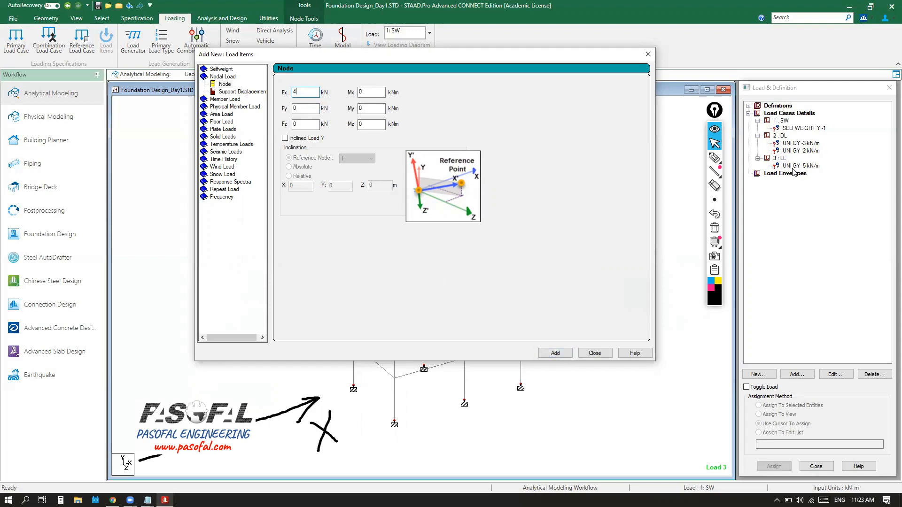
pyautogui.click(648, 57)
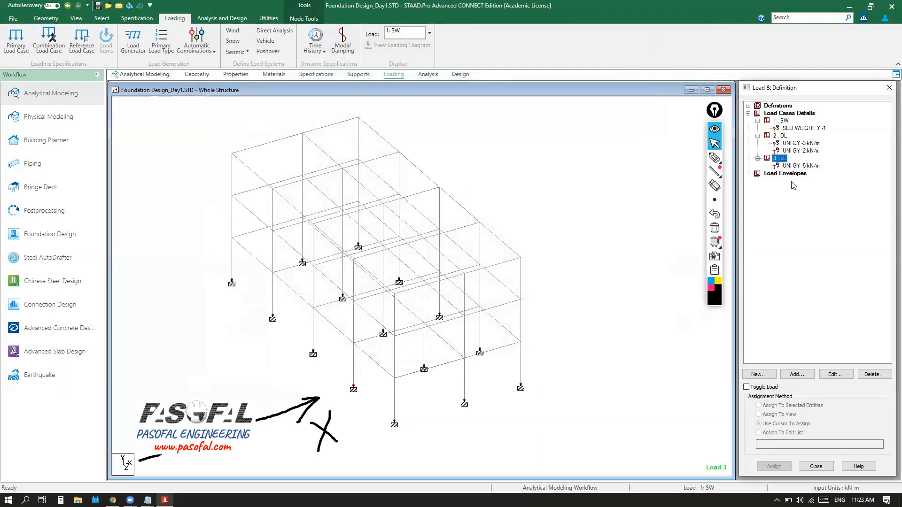
# Add primary load case 4 with loading type Wind and the title W_X
pyautogui.click(796, 114)
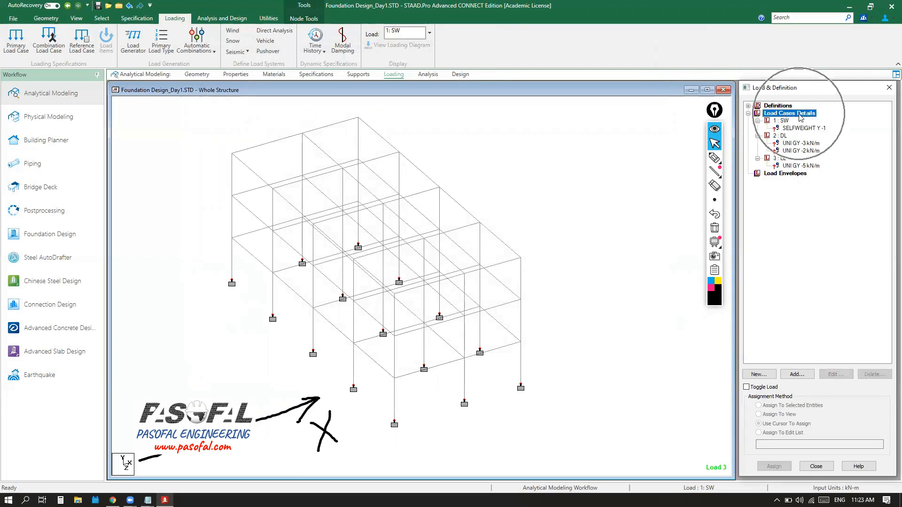
pyautogui.click(796, 374)
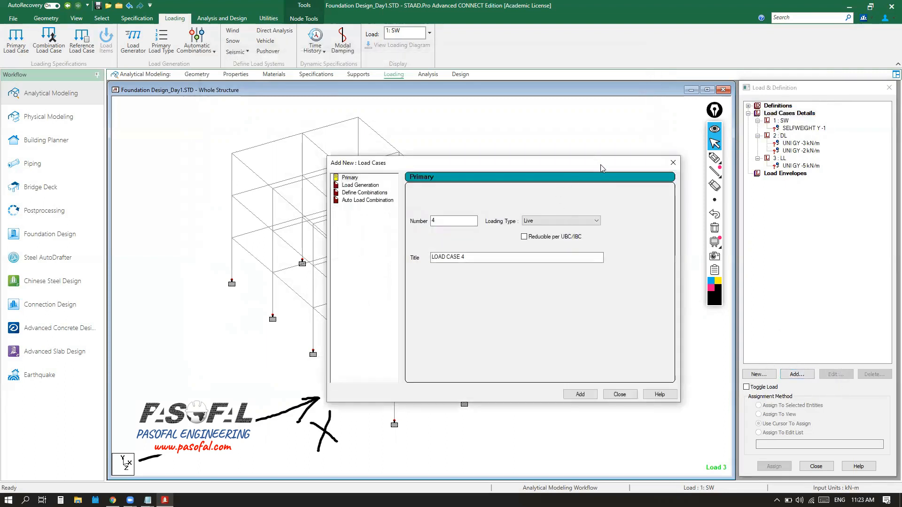
pyautogui.moveTo(601, 169); pyautogui.dragTo(489, 142)
pyautogui.click(484, 196)
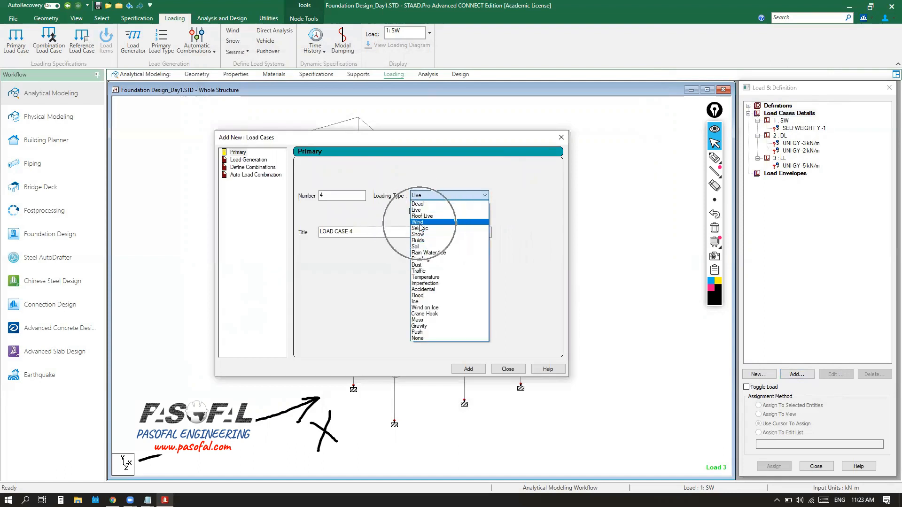
pyautogui.click(418, 222)
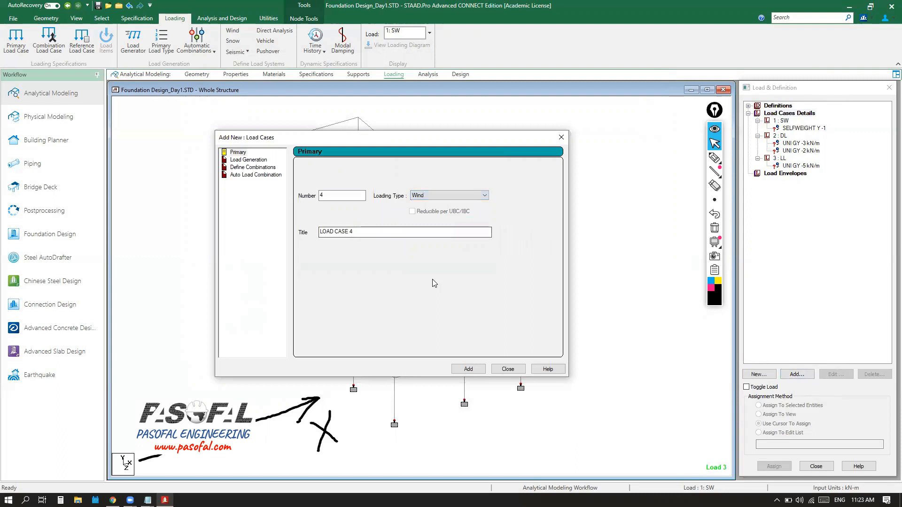
pyautogui.moveTo(357, 232); pyautogui.dragTo(314, 237)
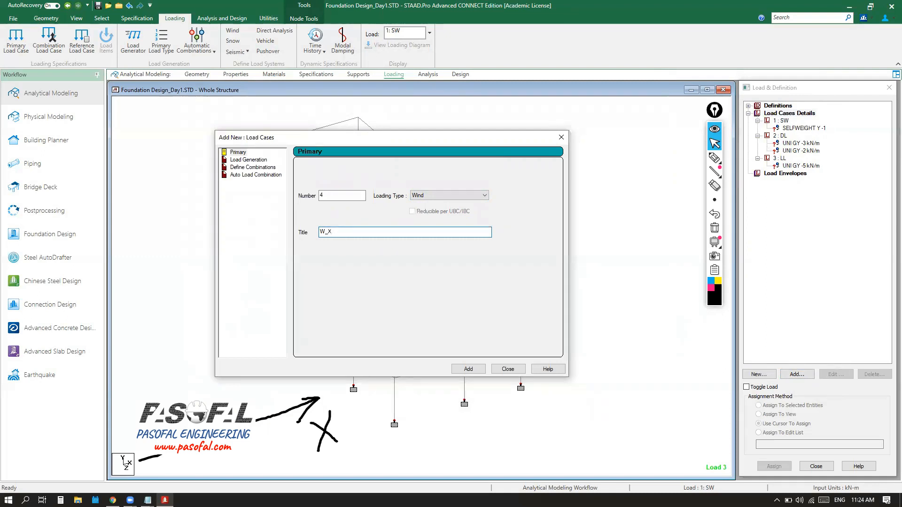
pyautogui.click(474, 371)
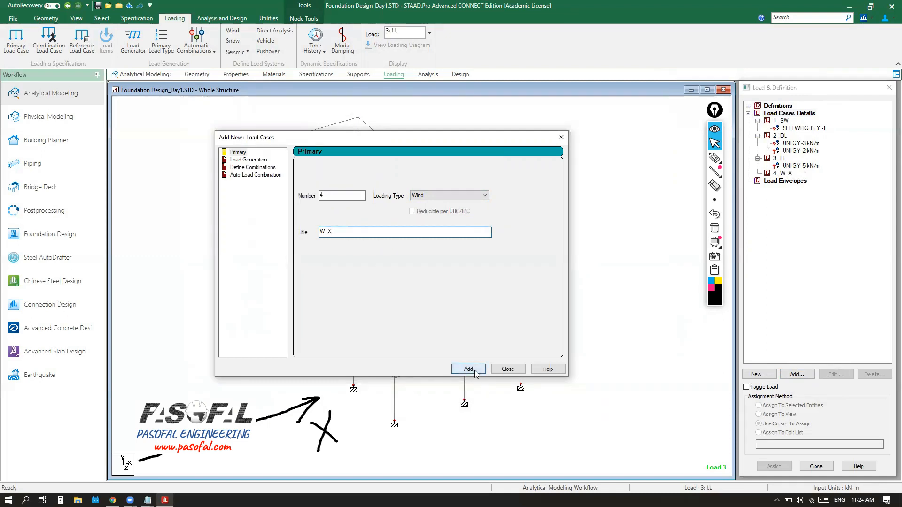
pyautogui.click(560, 138)
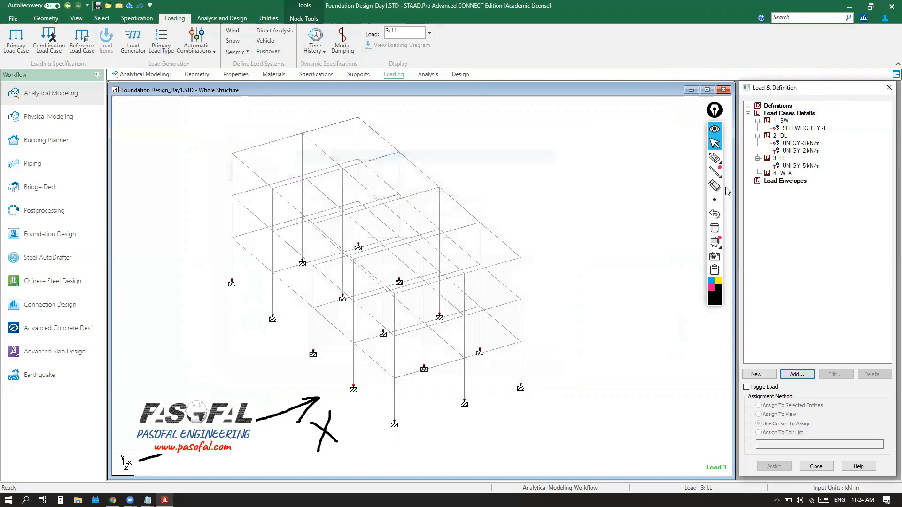
# Add a nodal load with Fx of 4 kN to load case 4 W_X
pyautogui.click(785, 174)
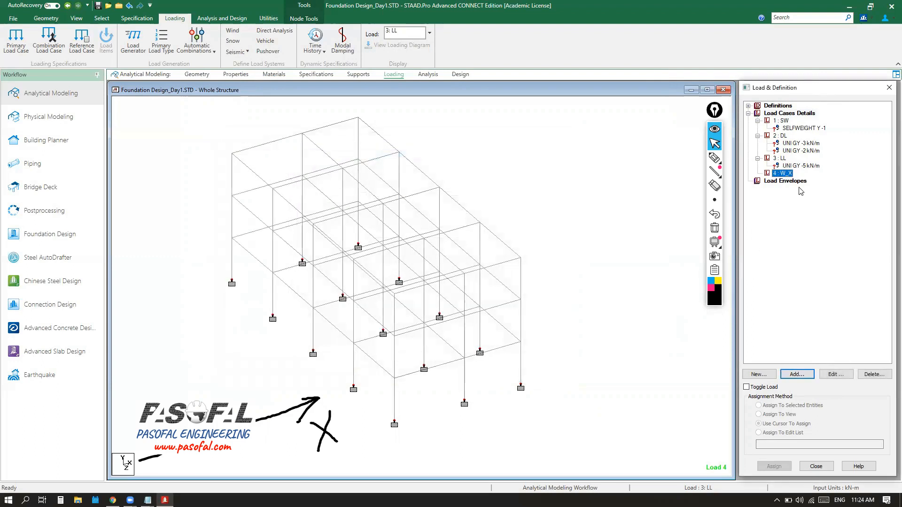
pyautogui.press('ctrl')
pyautogui.press('ctrl')
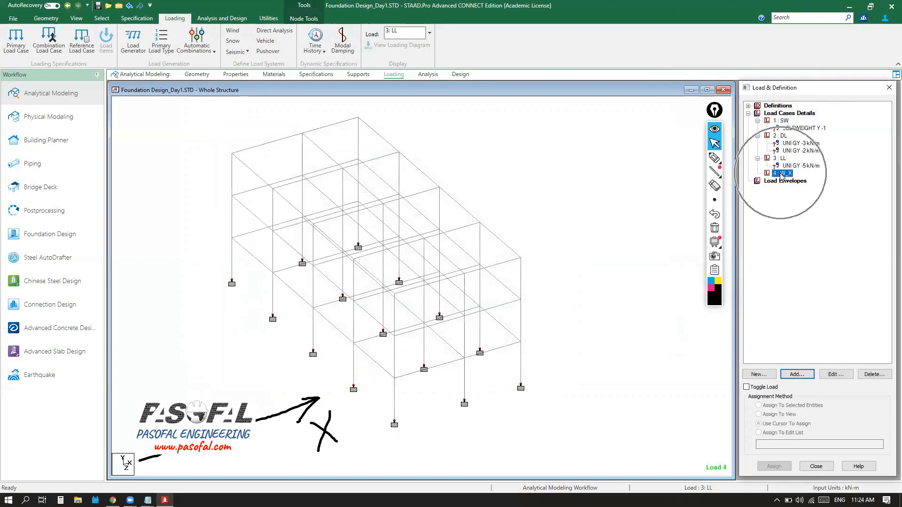
pyautogui.click(792, 376)
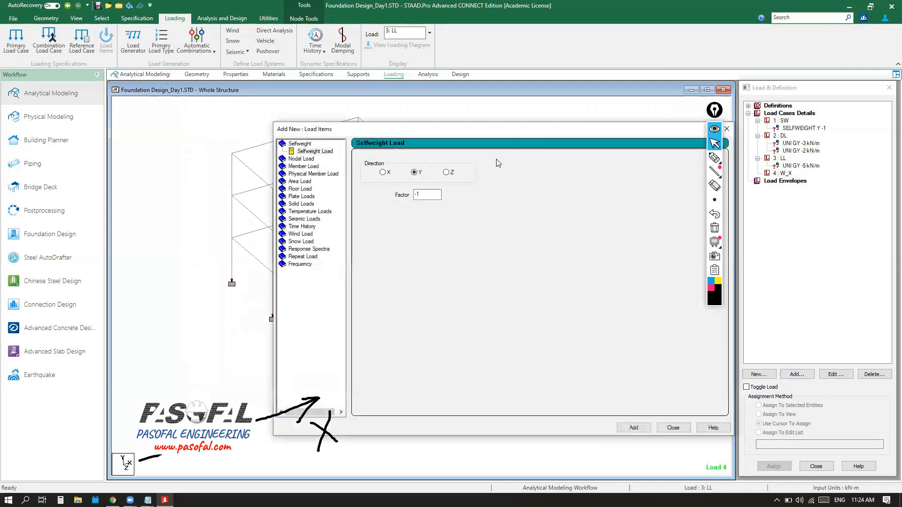
pyautogui.moveTo(498, 132); pyautogui.dragTo(406, 109)
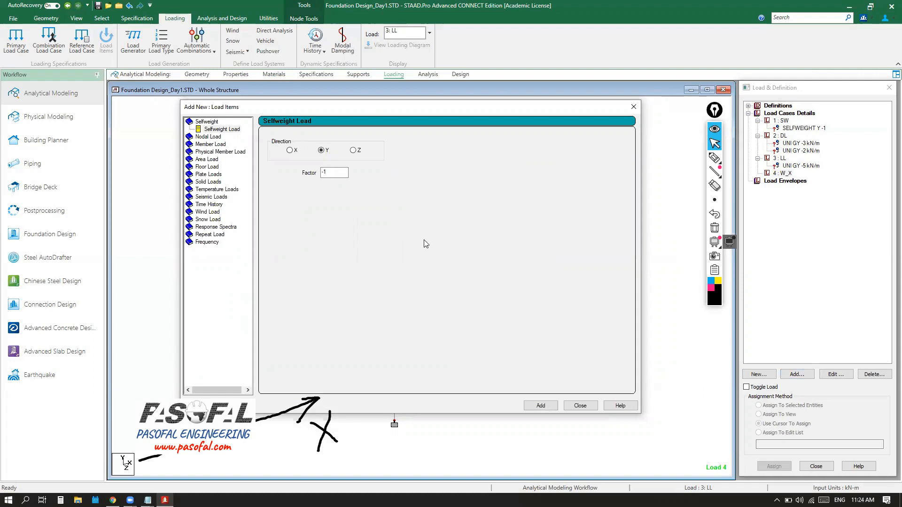
pyautogui.click(211, 136)
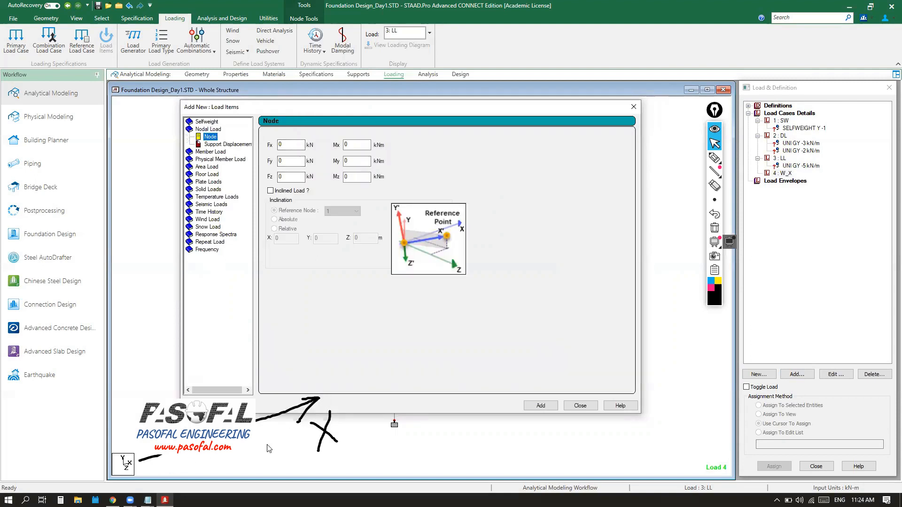
pyautogui.click(277, 145)
pyautogui.click(540, 406)
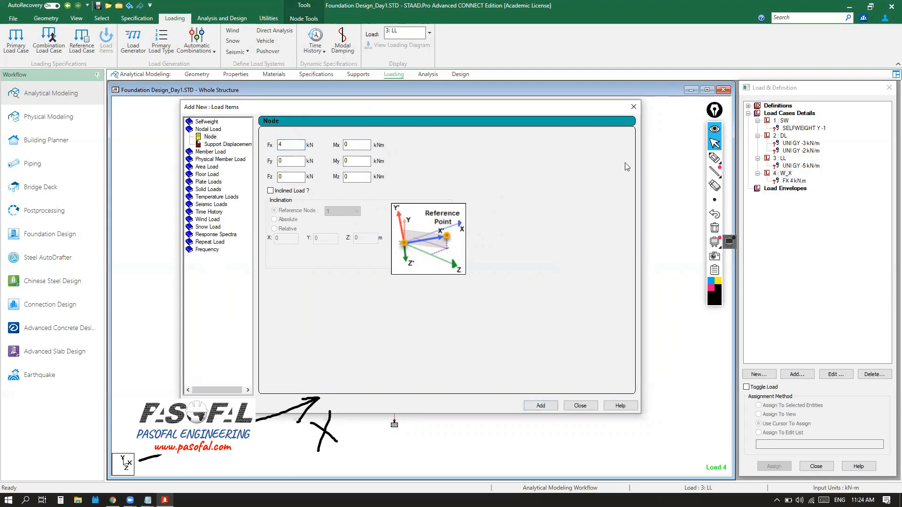
pyautogui.click(633, 107)
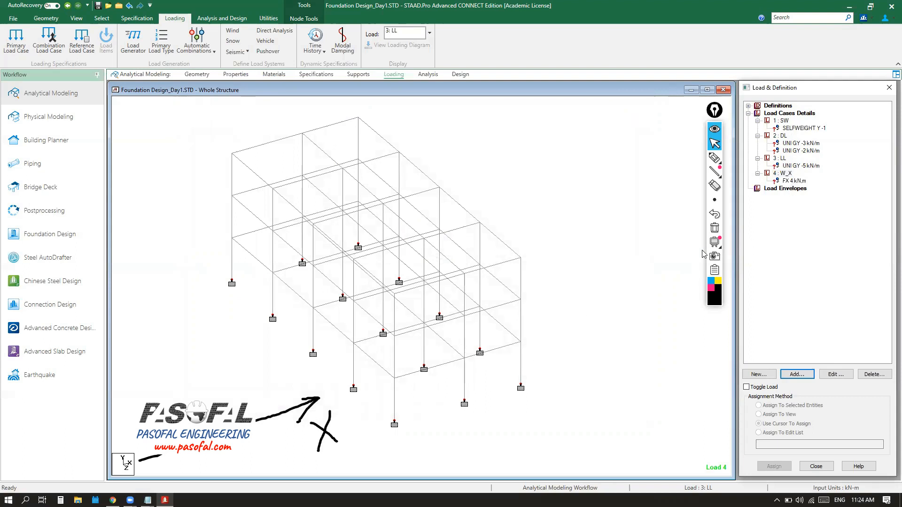
pyautogui.click(713, 242)
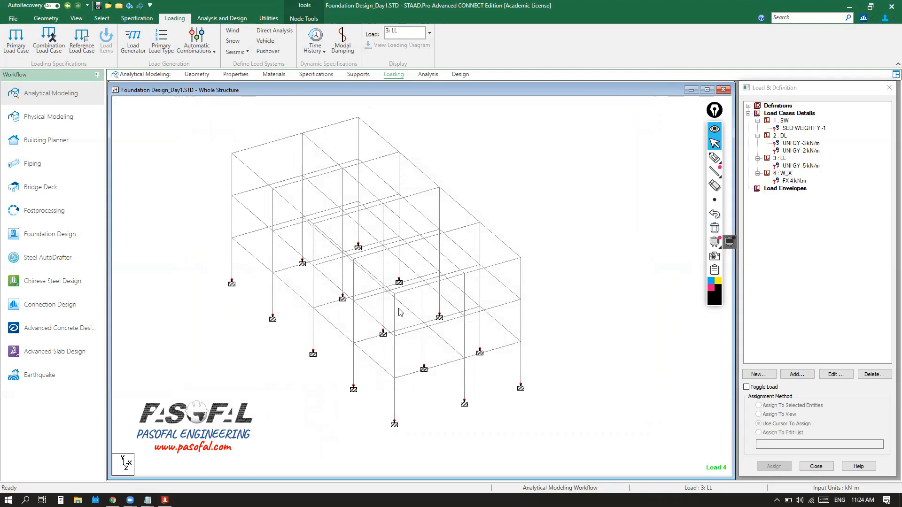
pyautogui.scroll(-2, 403, 302)
pyautogui.scroll(2, 406, 306)
pyautogui.scroll(-1, 407, 310)
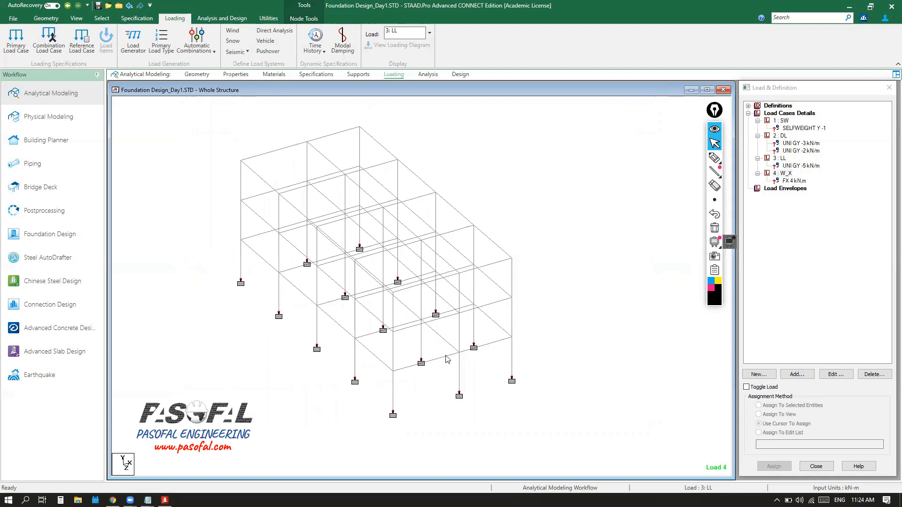
pyautogui.scroll(2, 532, 314)
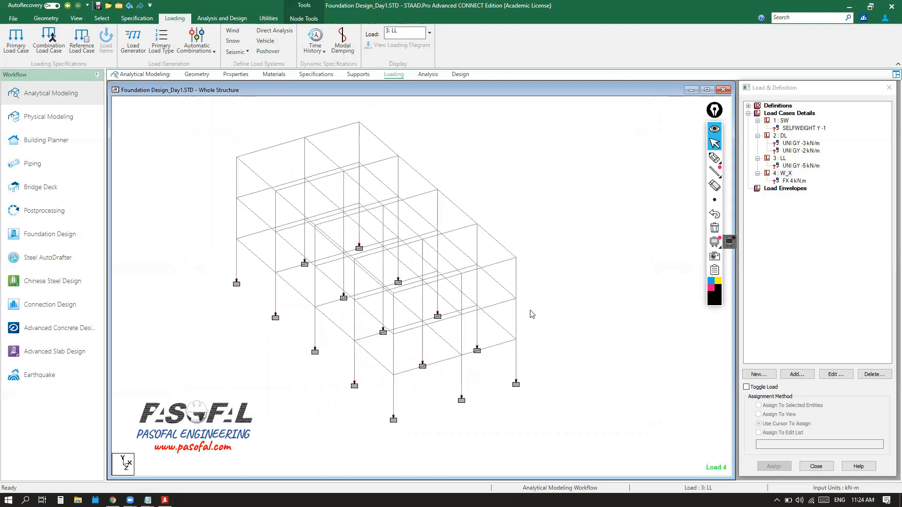
# Annotate the load assignment sequence with arrows numbered 1 to 4 for the selfweight item, the structure, the assignment method and the Assign command
pyautogui.click(797, 129)
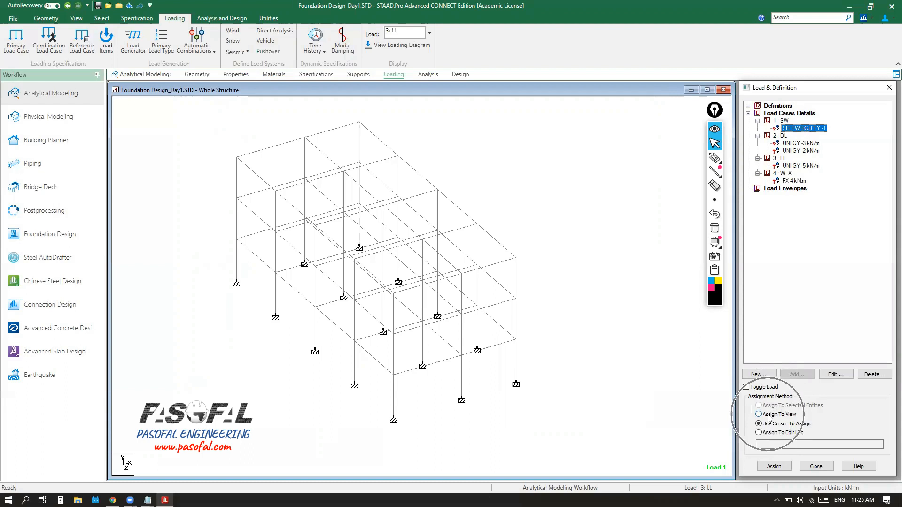
pyautogui.moveTo(715, 115); pyautogui.dragTo(865, 165)
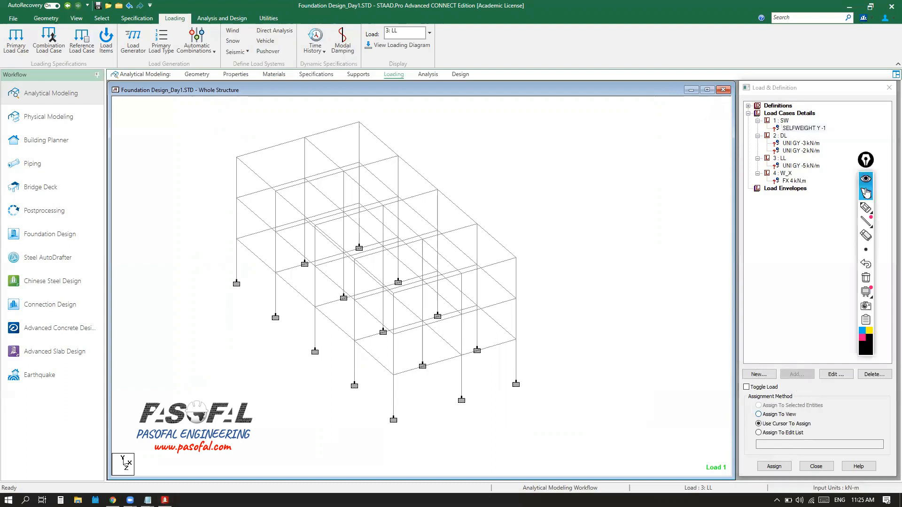
pyautogui.moveTo(867, 210)
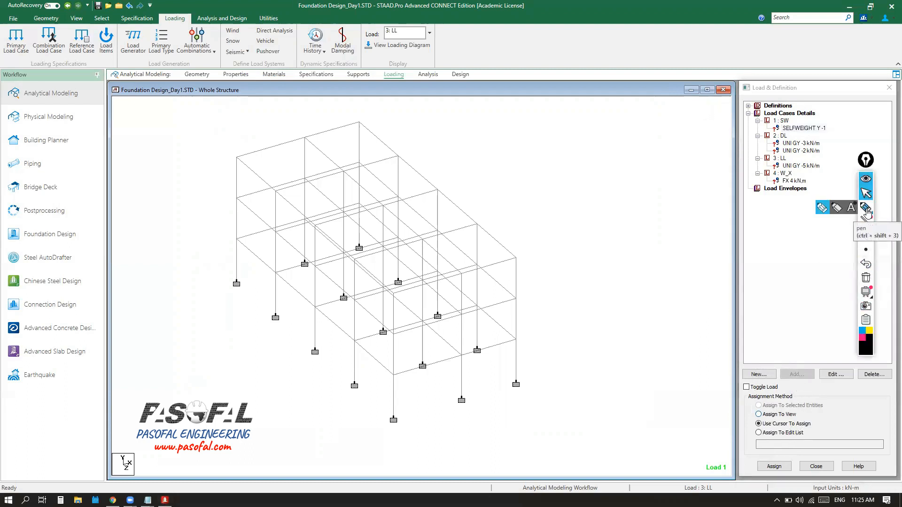
pyautogui.click(866, 210)
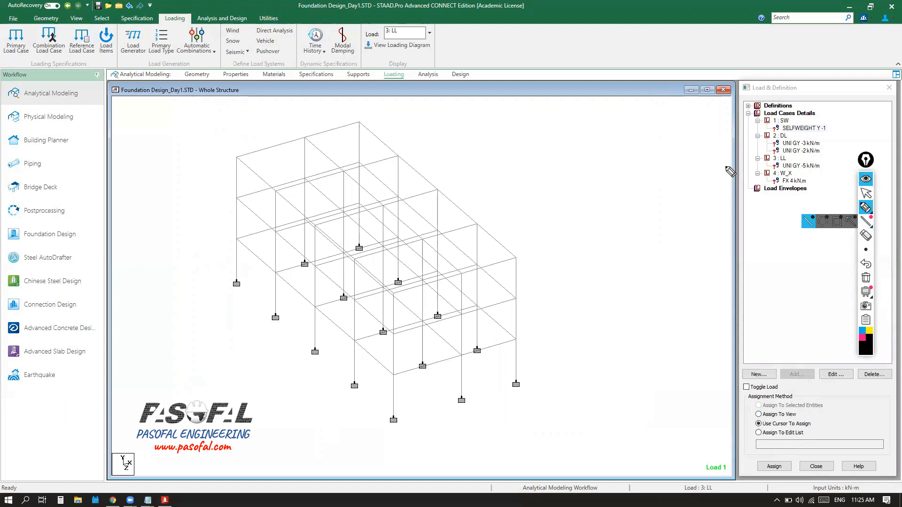
pyautogui.moveTo(671, 132)
pyautogui.mouseDown()
pyautogui.moveTo(765, 126)
pyautogui.moveTo(748, 139)
pyautogui.moveTo(749, 116)
pyautogui.moveTo(688, 123)
pyautogui.moveTo(712, 113)
pyautogui.mouseUp()
pyautogui.moveTo(578, 188); pyautogui.dragTo(497, 239)
pyautogui.moveTo(498, 238)
pyautogui.mouseDown()
pyautogui.moveTo(507, 219)
pyautogui.moveTo(516, 238)
pyautogui.mouseUp()
pyautogui.click(552, 174)
pyautogui.moveTo(552, 173)
pyautogui.mouseDown()
pyautogui.moveTo(564, 192)
pyautogui.moveTo(568, 162)
pyautogui.moveTo(552, 197)
pyautogui.moveTo(573, 186)
pyautogui.mouseUp()
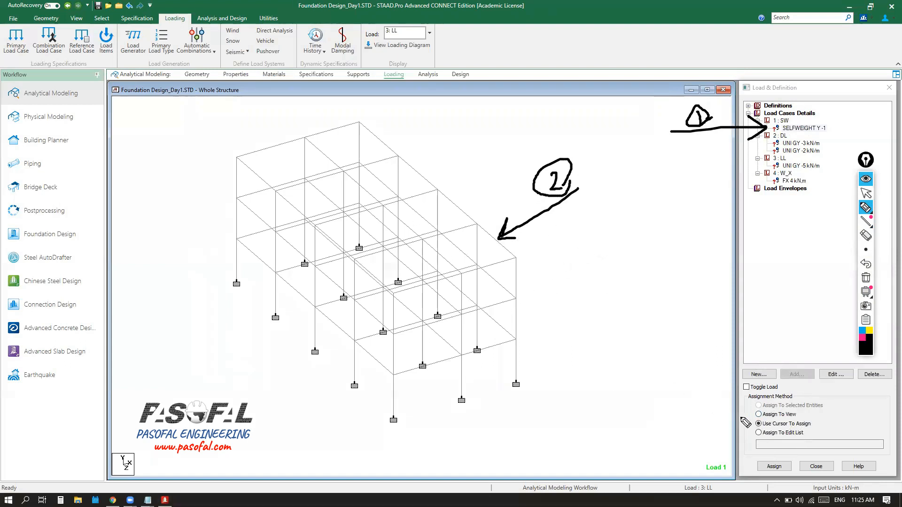
pyautogui.moveTo(751, 399)
pyautogui.mouseDown()
pyautogui.moveTo(745, 425)
pyautogui.moveTo(753, 453)
pyautogui.moveTo(623, 435)
pyautogui.mouseUp()
pyautogui.moveTo(732, 435)
pyautogui.mouseDown()
pyautogui.moveTo(709, 456)
pyautogui.moveTo(703, 417)
pyautogui.mouseUp()
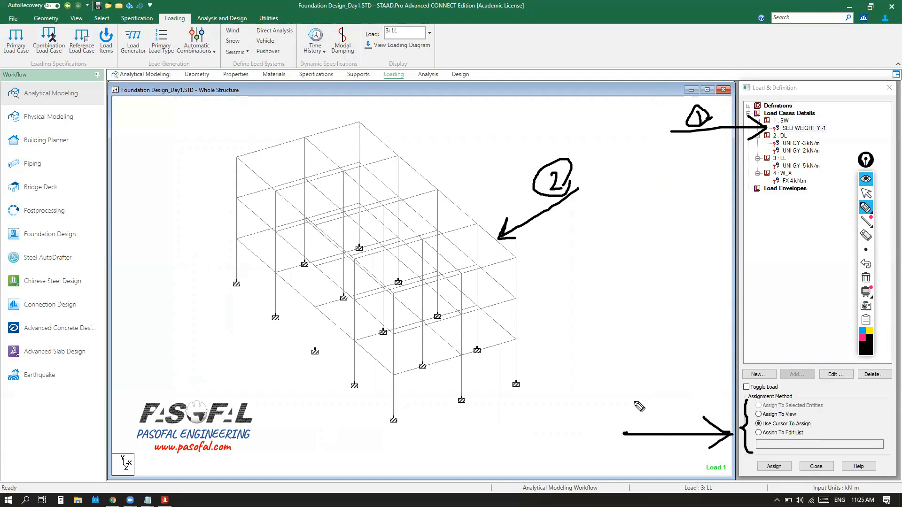
pyautogui.moveTo(652, 400)
pyautogui.mouseDown()
pyautogui.moveTo(650, 431)
pyautogui.moveTo(693, 406)
pyautogui.moveTo(659, 440)
pyautogui.mouseUp()
pyautogui.moveTo(606, 464); pyautogui.dragTo(748, 465)
pyautogui.moveTo(662, 449)
pyautogui.mouseDown()
pyautogui.moveTo(673, 457)
pyautogui.moveTo(666, 465)
pyautogui.moveTo(668, 442)
pyautogui.moveTo(662, 465)
pyautogui.moveTo(679, 453)
pyautogui.mouseUp()
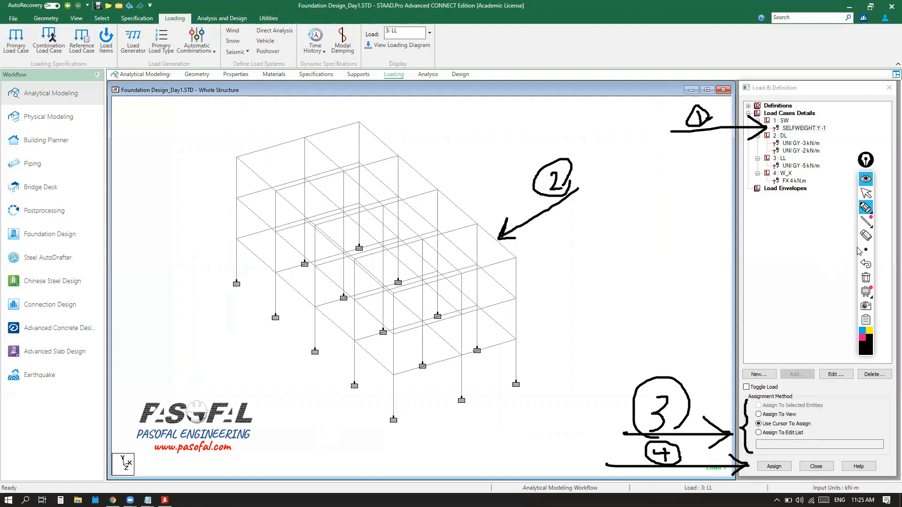
pyautogui.click(865, 192)
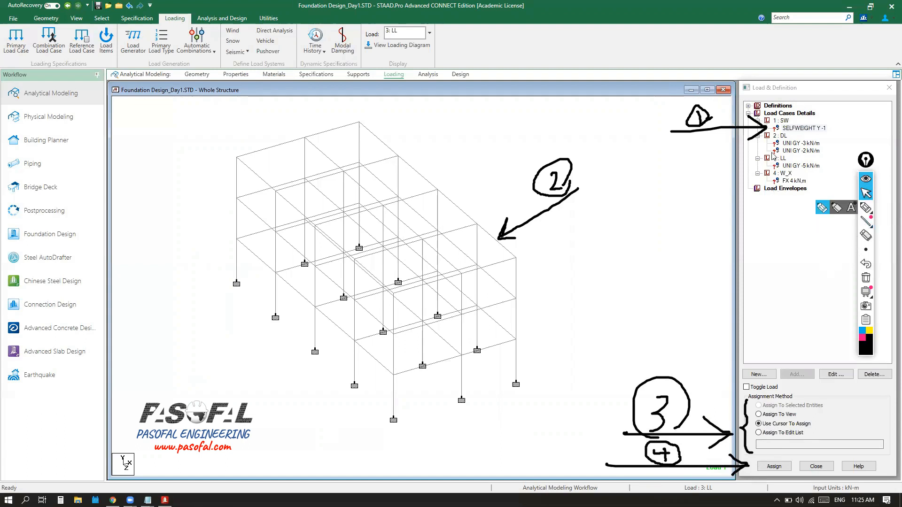
# Assign the SELFWEIGHT Y -1 load item to the whole structure with the Assign To View method
pyautogui.click(799, 129)
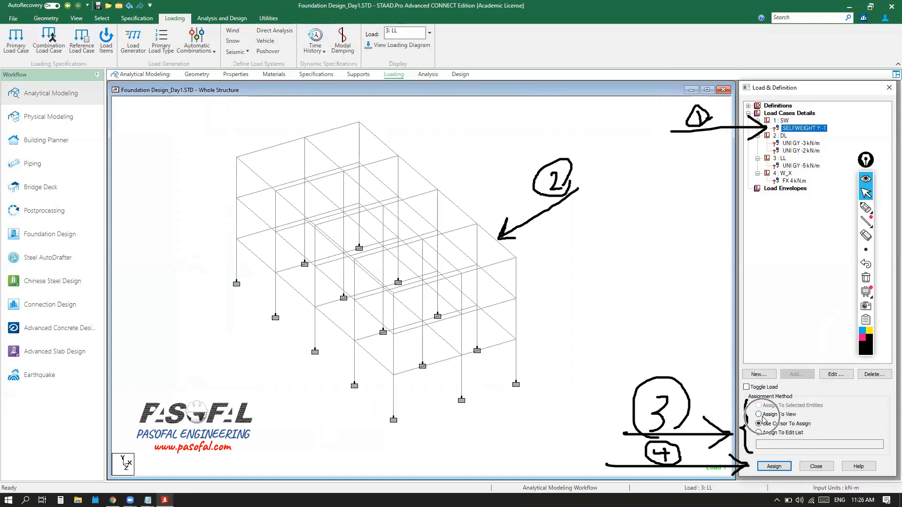
pyautogui.press('ctrl')
pyautogui.press('ctrl')
pyautogui.press('ctrl')
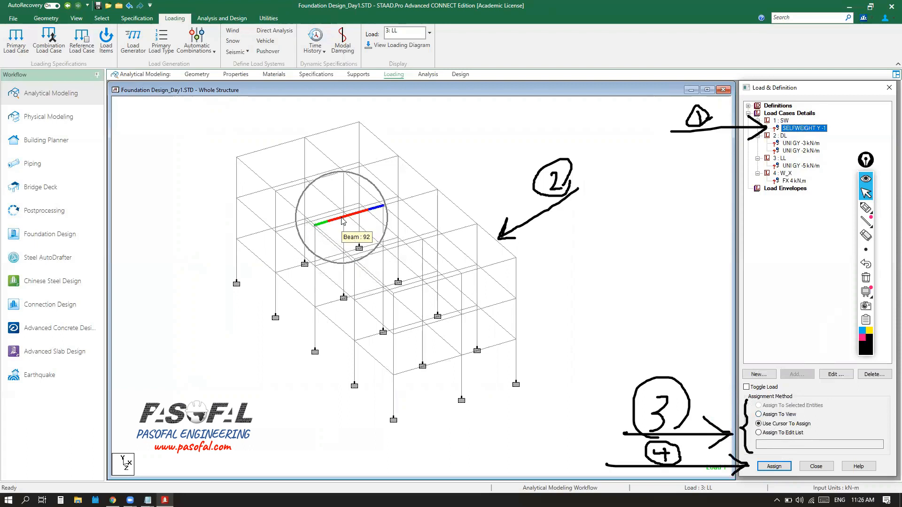
pyautogui.click(759, 414)
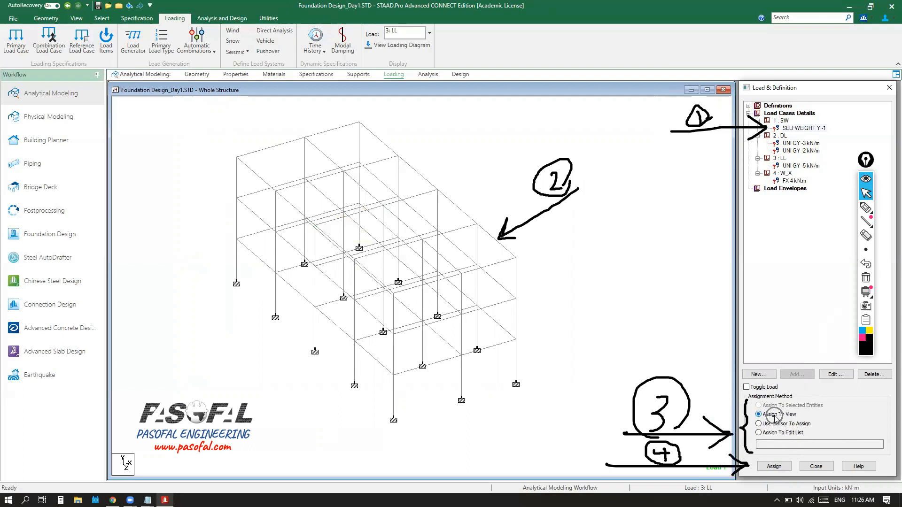
pyautogui.click(775, 467)
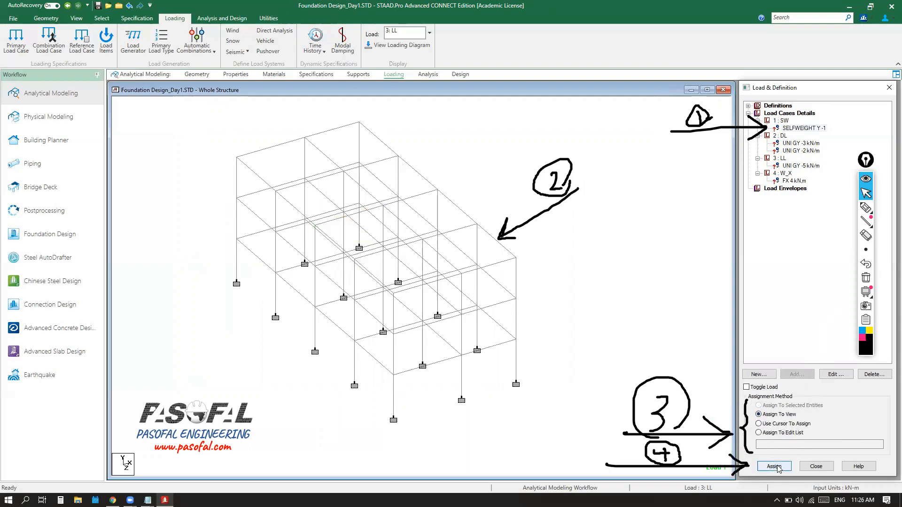
pyautogui.click(834, 304)
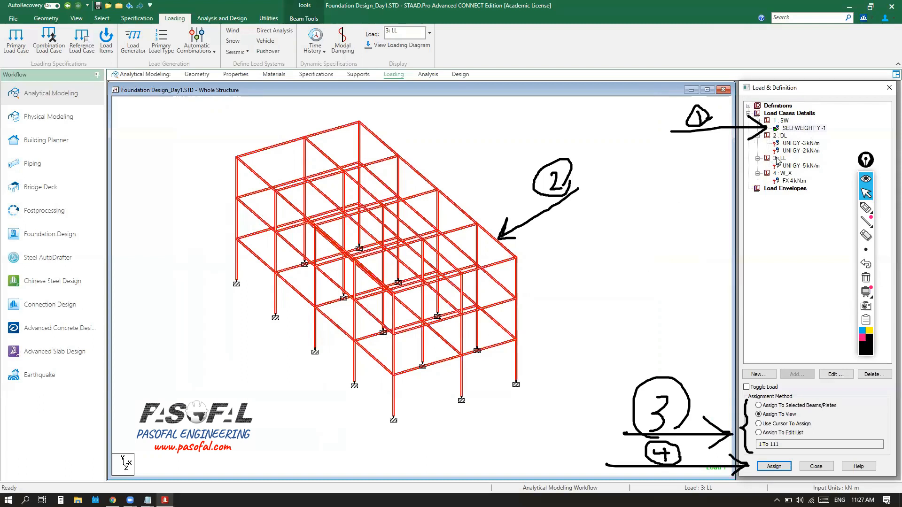
# Choose the UNI GY -3 kN/m item of load case DL and clear the beam selection
pyautogui.click(787, 146)
pyautogui.click(439, 157)
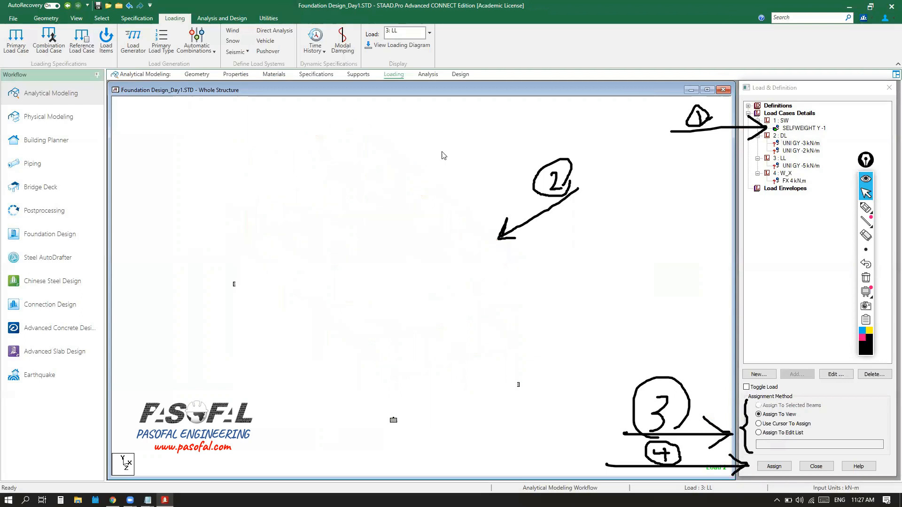
# Sketch pen outlines around the perimeter beams of the three floor levels, and undo the strokes
pyautogui.click(865, 207)
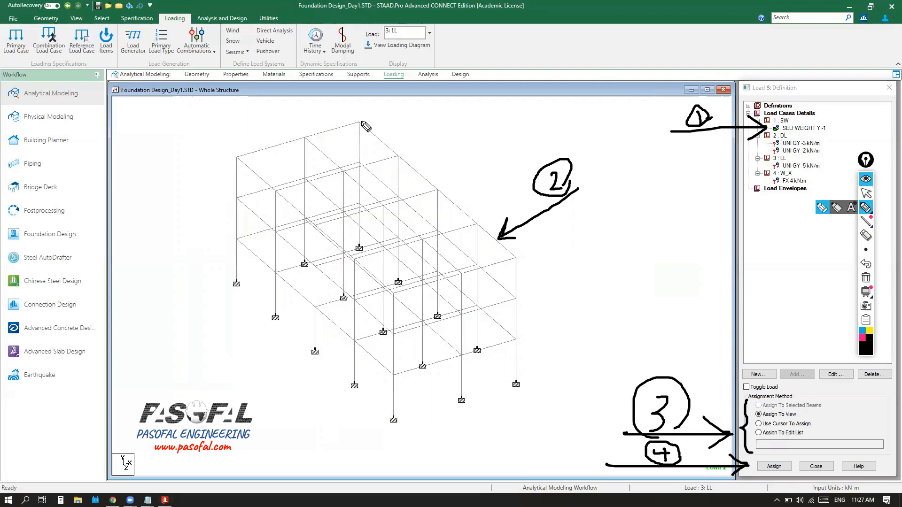
pyautogui.moveTo(361, 122); pyautogui.dragTo(436, 191)
pyautogui.moveTo(469, 219)
pyautogui.mouseDown()
pyautogui.moveTo(511, 257)
pyautogui.moveTo(414, 299)
pyautogui.moveTo(251, 174)
pyautogui.moveTo(350, 126)
pyautogui.mouseUp()
pyautogui.moveTo(234, 200); pyautogui.dragTo(368, 164)
pyautogui.moveTo(412, 207)
pyautogui.mouseDown()
pyautogui.moveTo(513, 302)
pyautogui.moveTo(403, 341)
pyautogui.moveTo(265, 228)
pyautogui.moveTo(250, 228)
pyautogui.moveTo(363, 208)
pyautogui.moveTo(519, 339)
pyautogui.moveTo(402, 375)
pyautogui.moveTo(235, 240)
pyautogui.mouseUp()
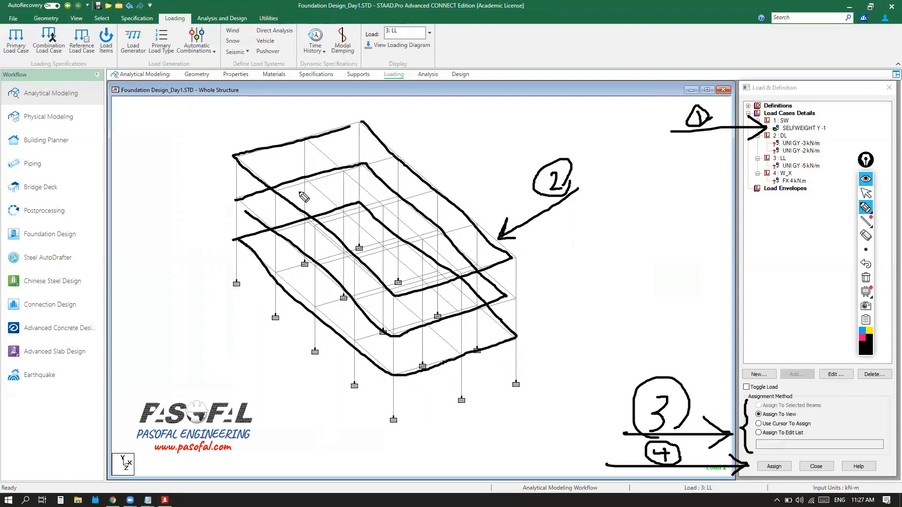
pyautogui.click(866, 263)
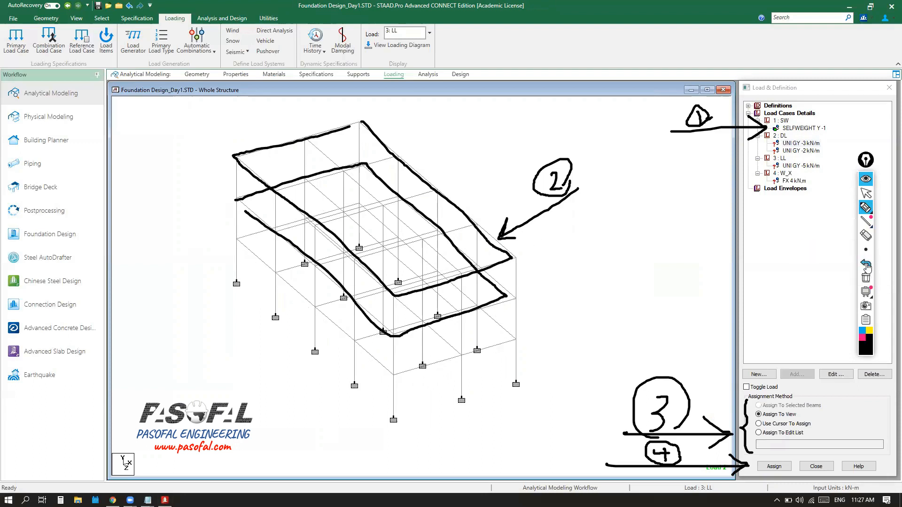
pyautogui.click(866, 265)
pyautogui.click(866, 266)
pyautogui.moveTo(866, 208)
pyautogui.click(866, 193)
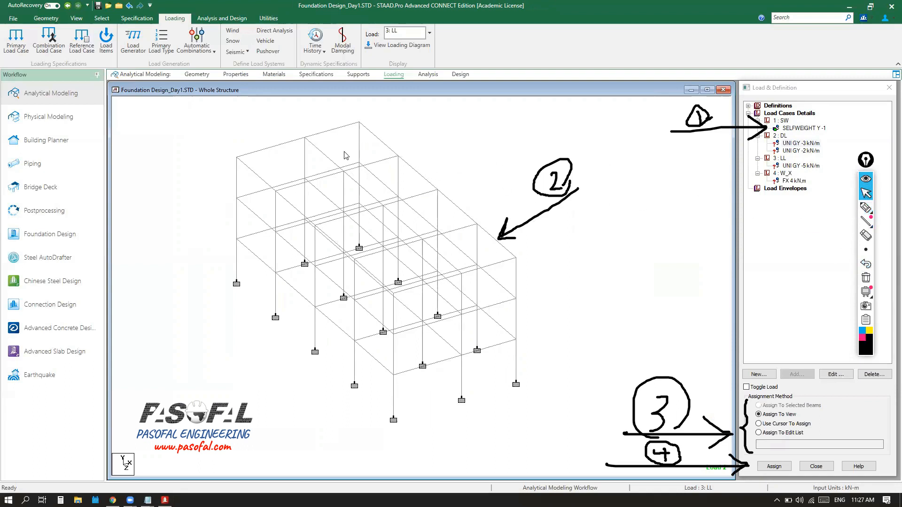
# Select all beams parallel to X together with all beams parallel to Z
pyautogui.click(102, 19)
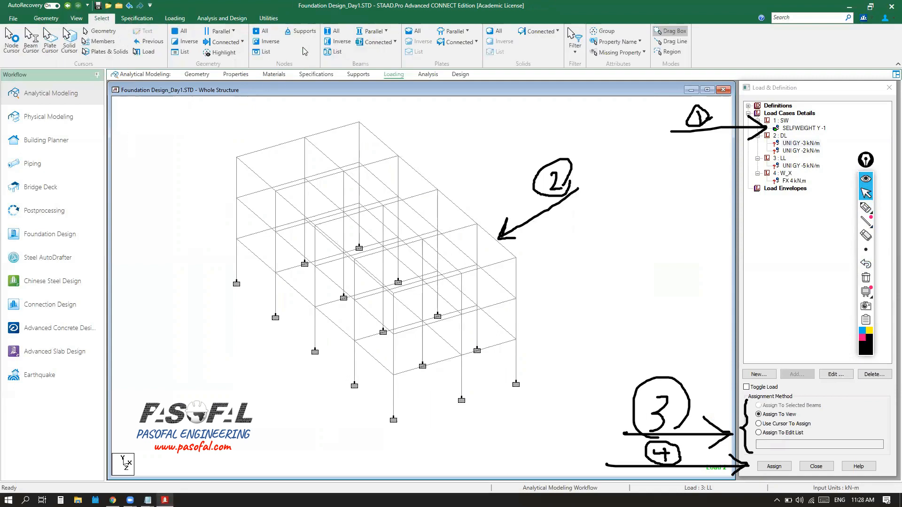
pyautogui.press('ctrl')
pyautogui.click(386, 31)
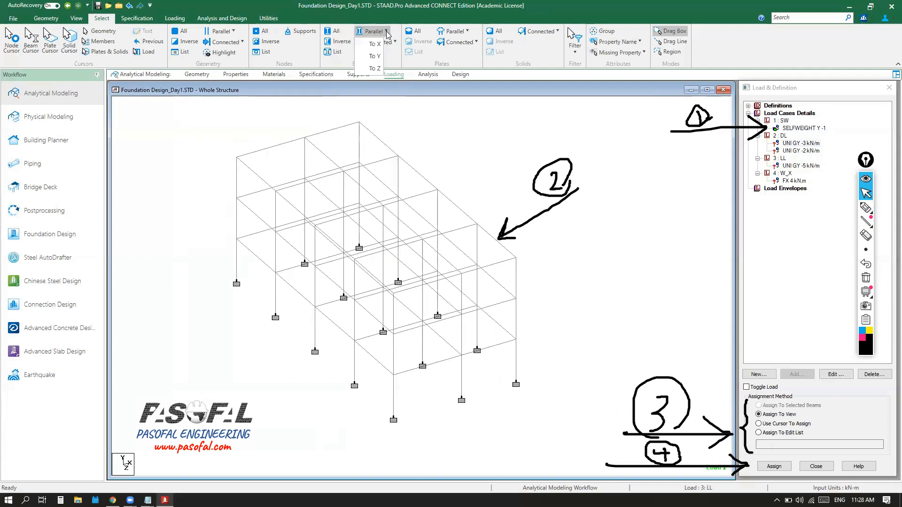
pyautogui.click(374, 44)
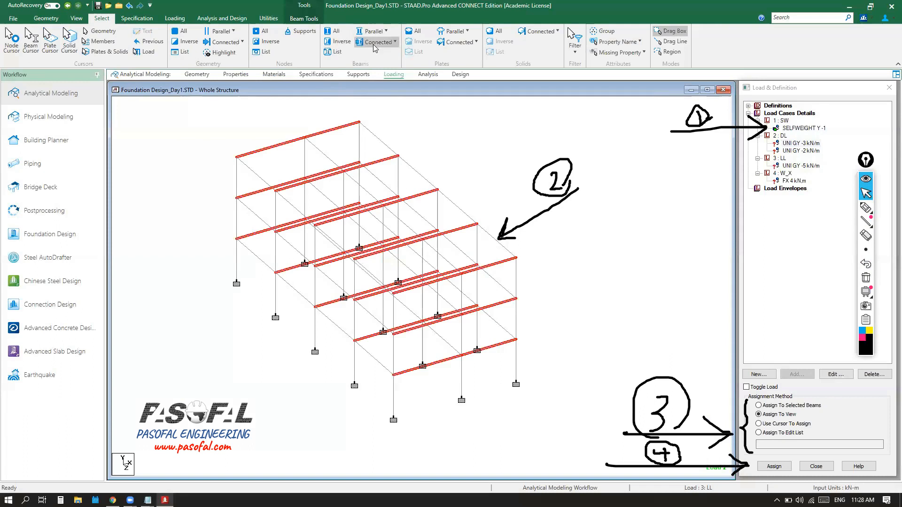
pyautogui.click(379, 31)
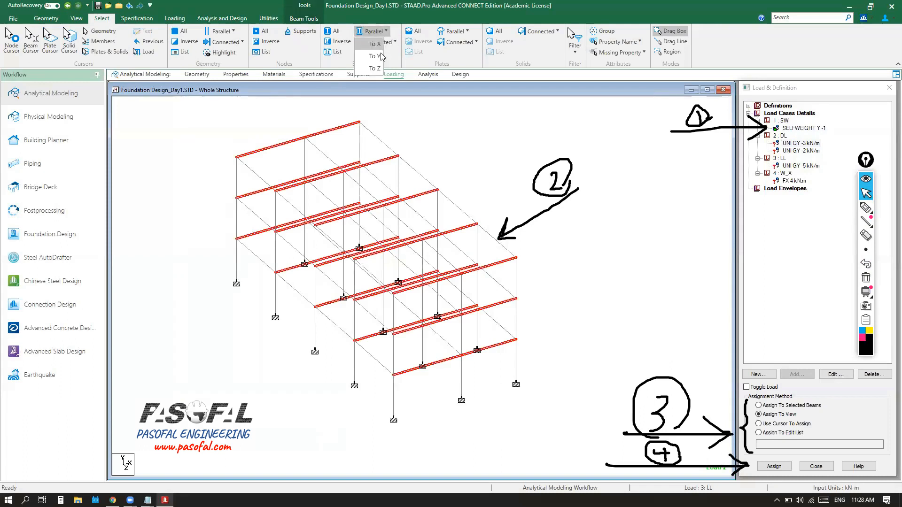
pyautogui.click(375, 68)
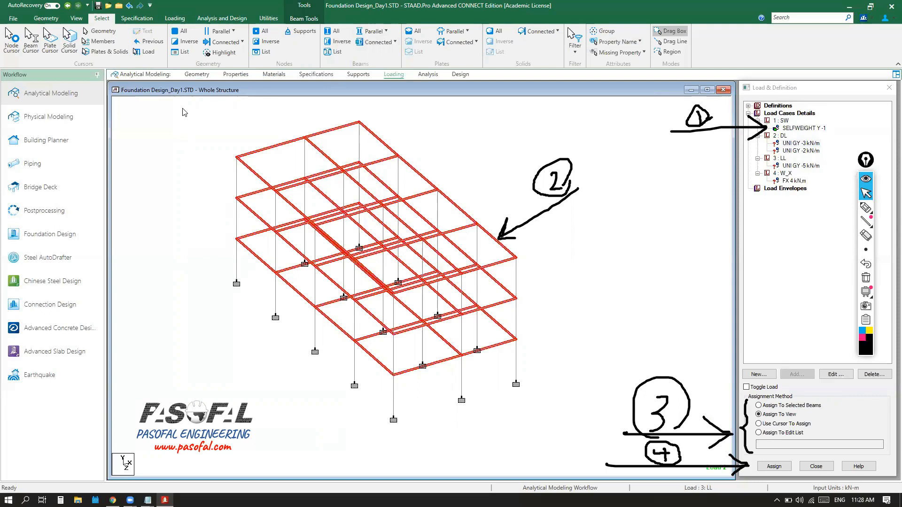
# Show only the selected horizontal beams in the view and clear the selection
pyautogui.click(75, 18)
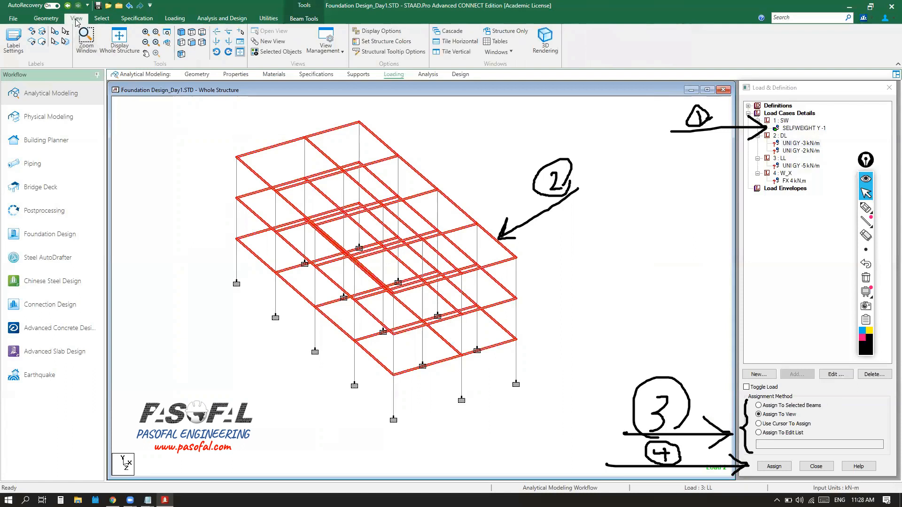
pyautogui.click(274, 52)
pyautogui.click(274, 52)
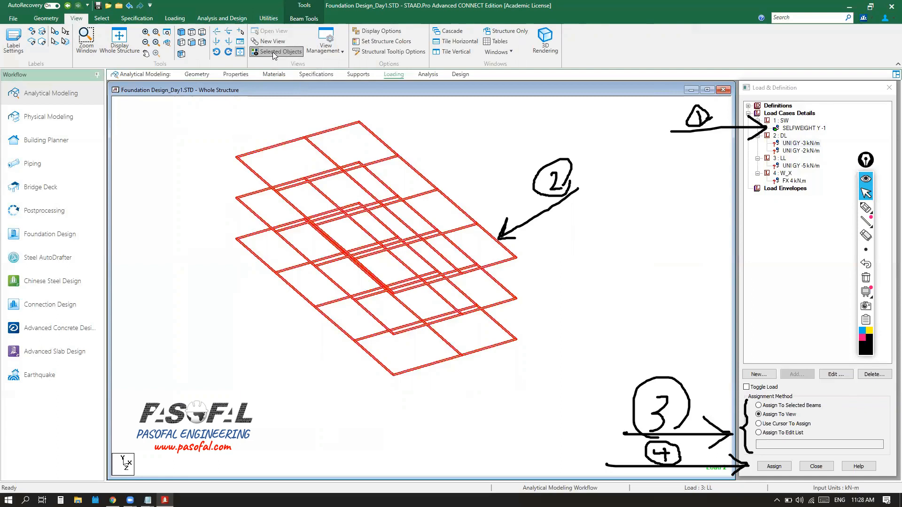
pyautogui.click(572, 293)
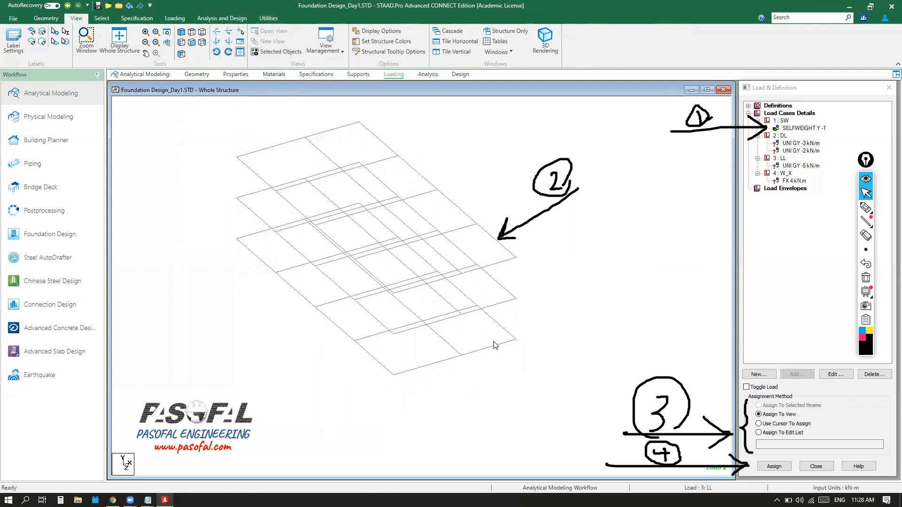
# Select the perimeter beams of all floors along the four outer edges in plan view, and return to the isometric view
pyautogui.click(192, 33)
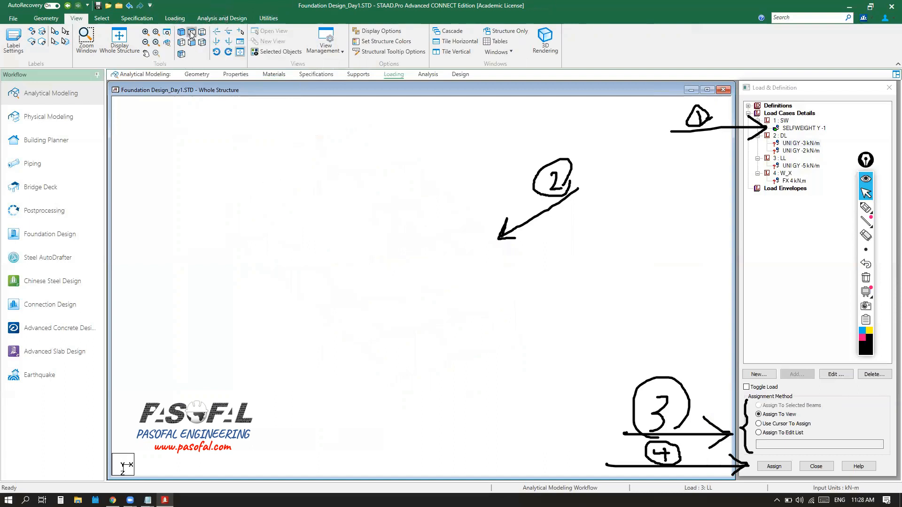
pyautogui.scroll(-1, 466, 256)
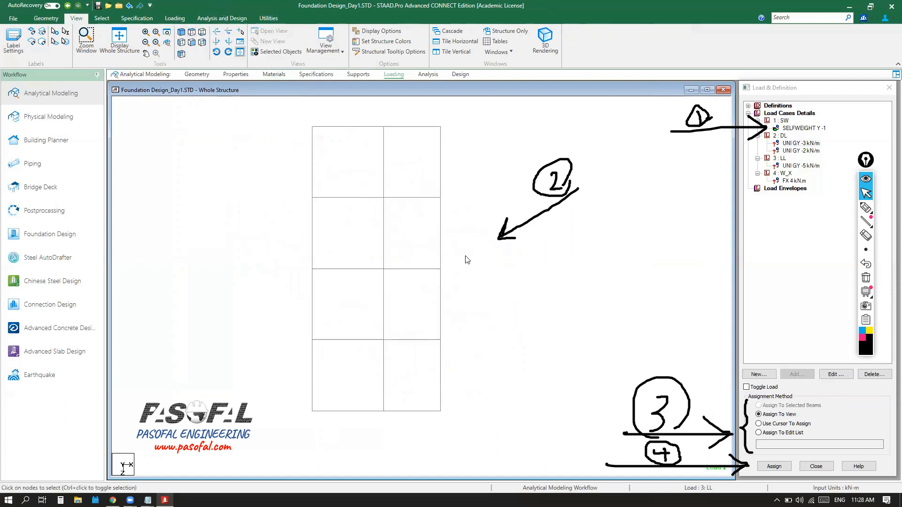
pyautogui.moveTo(303, 118); pyautogui.dragTo(459, 134)
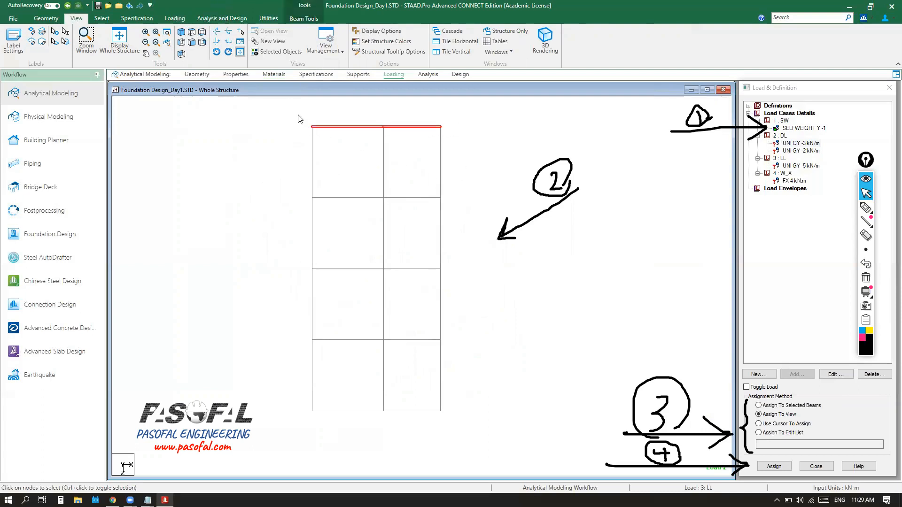
pyautogui.keyDown('ctrl'); pyautogui.moveTo(298, 115); pyautogui.dragTo(319, 411); pyautogui.keyUp('ctrl')
pyautogui.keyDown('ctrl'); pyautogui.moveTo(435, 110); pyautogui.dragTo(468, 413); pyautogui.keyUp('ctrl')
pyautogui.keyDown('ctrl'); pyautogui.moveTo(295, 409); pyautogui.dragTo(463, 428); pyautogui.keyUp('ctrl')
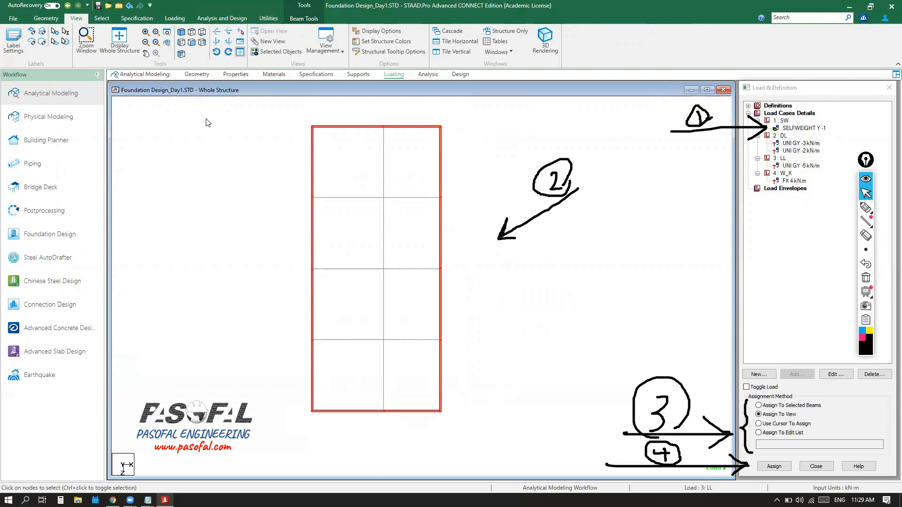
pyautogui.click(182, 34)
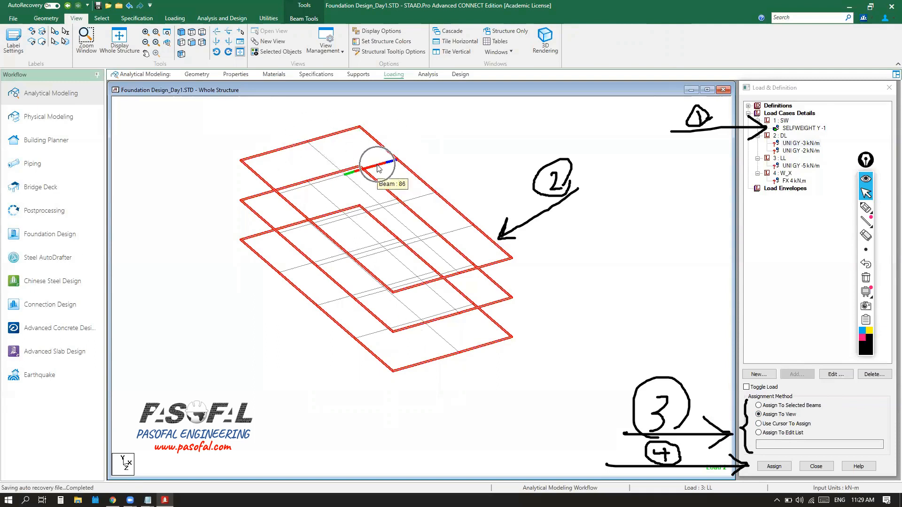
# Assign the UNI GY -3 kN/m dead load to the selected perimeter beams with the Assign To Selected Beams method
pyautogui.press('ctrl')
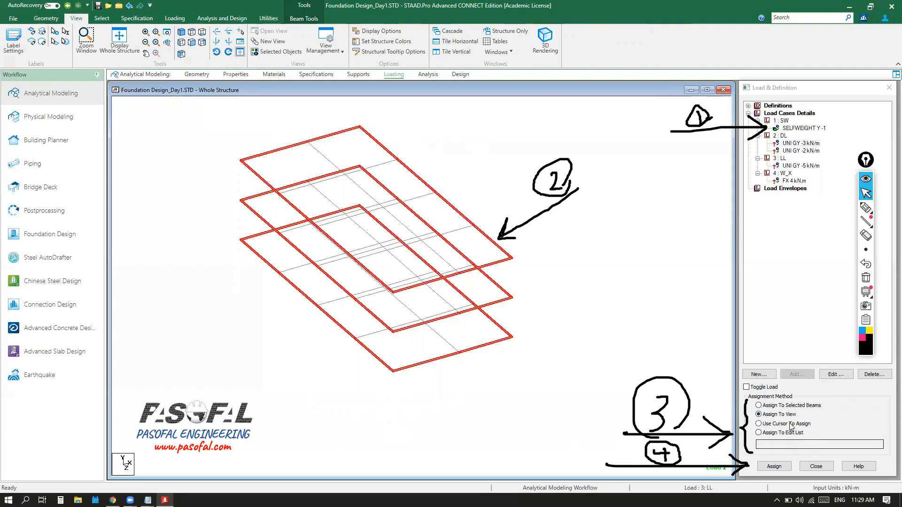
pyautogui.click(759, 406)
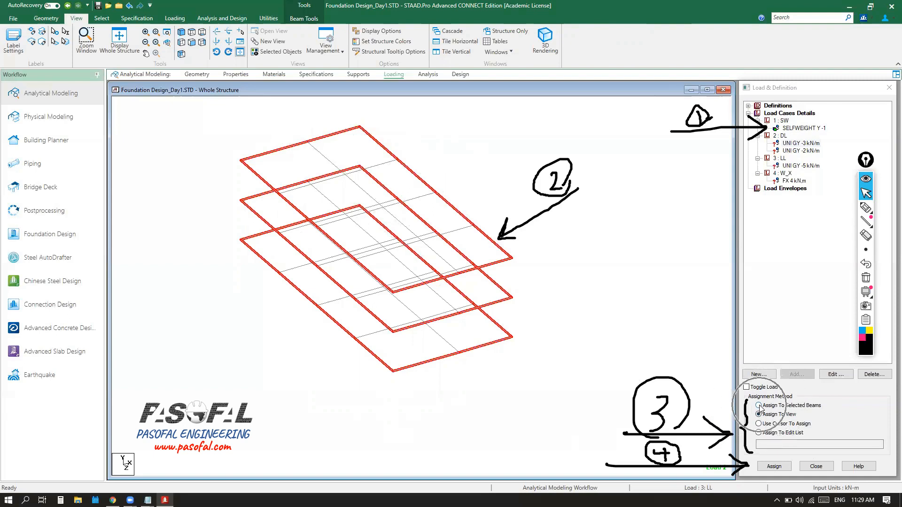
pyautogui.click(759, 405)
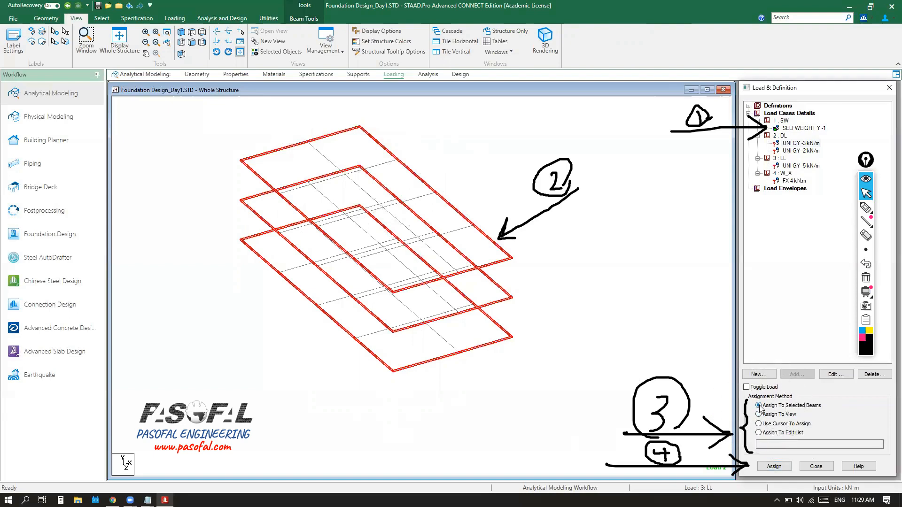
pyautogui.click(773, 466)
pyautogui.click(824, 306)
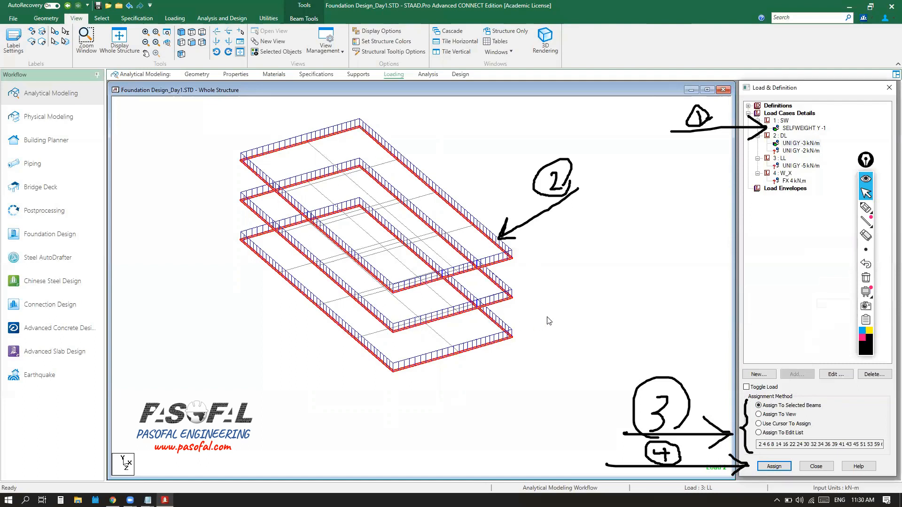
# Clear the perimeter beam selection and choose the UNI GY -2 kN/m item of load case DL
pyautogui.click(804, 151)
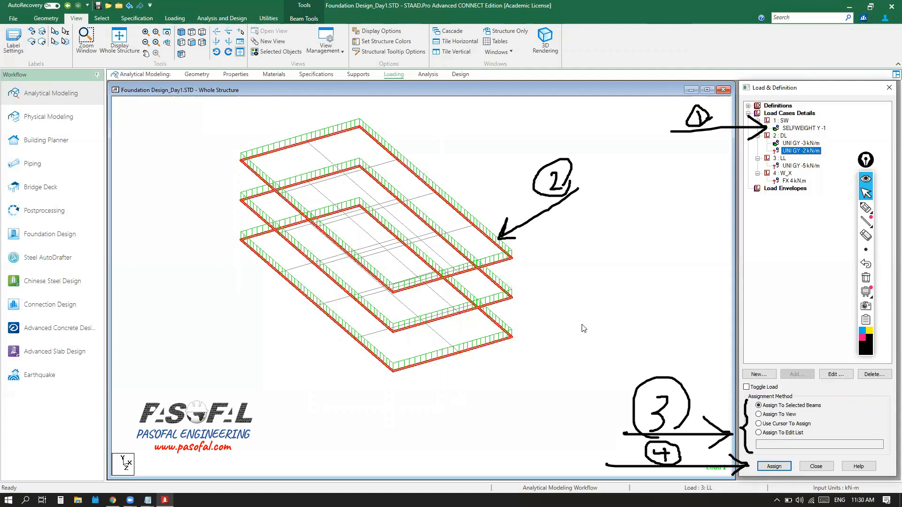
pyautogui.press('ctrl')
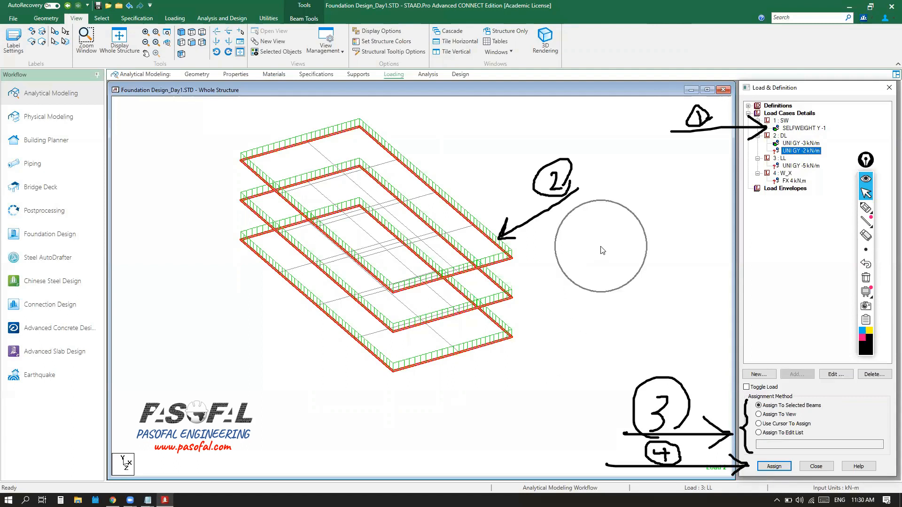
pyautogui.click(601, 250)
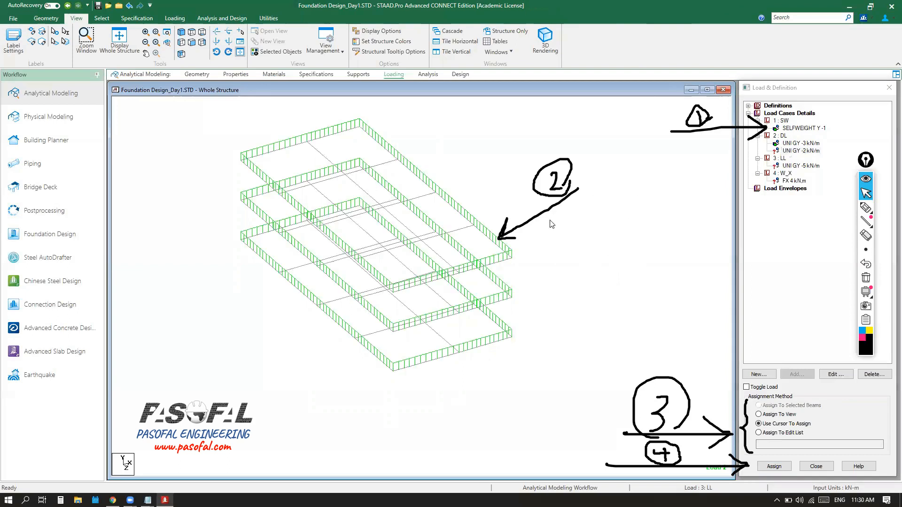
pyautogui.press('ctrl')
pyautogui.press('ctrl')
pyautogui.click(801, 151)
pyautogui.press('ctrl')
pyautogui.press('ctrl')
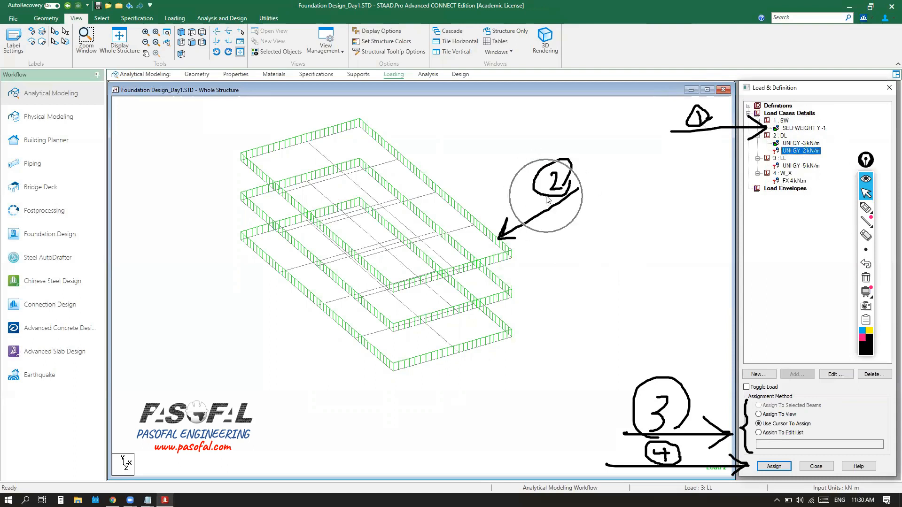
pyautogui.press('ctrl')
pyautogui.press('ctrl')
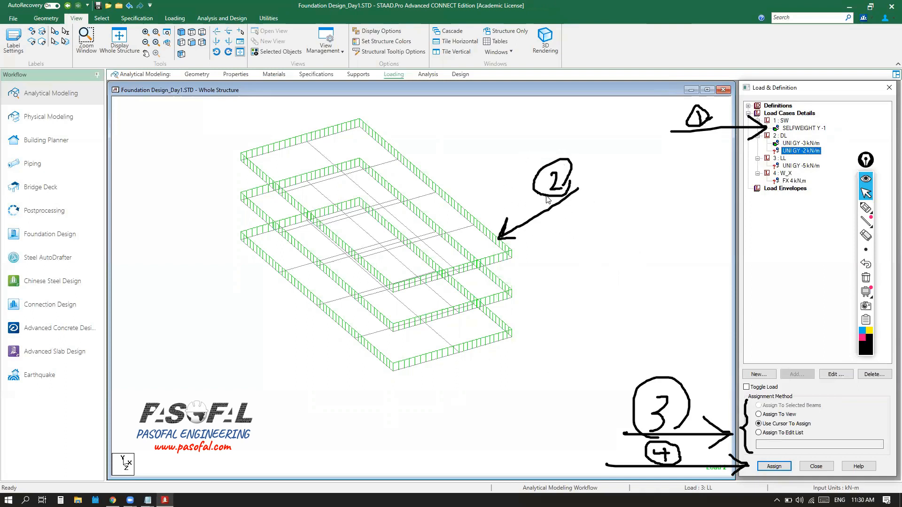
# Select the interior beams in plan view: the lengthwise middle line and the three inner crosswise lines
pyautogui.click(193, 33)
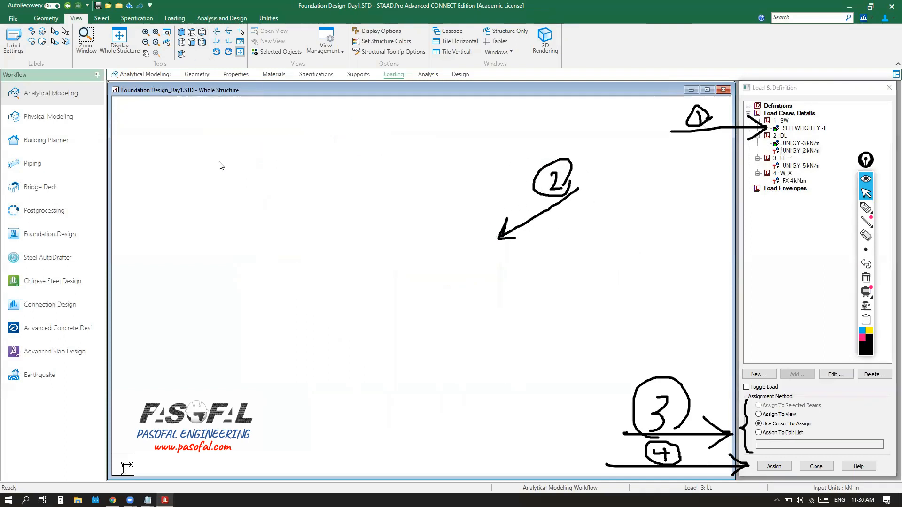
pyautogui.moveTo(379, 118); pyautogui.dragTo(388, 422)
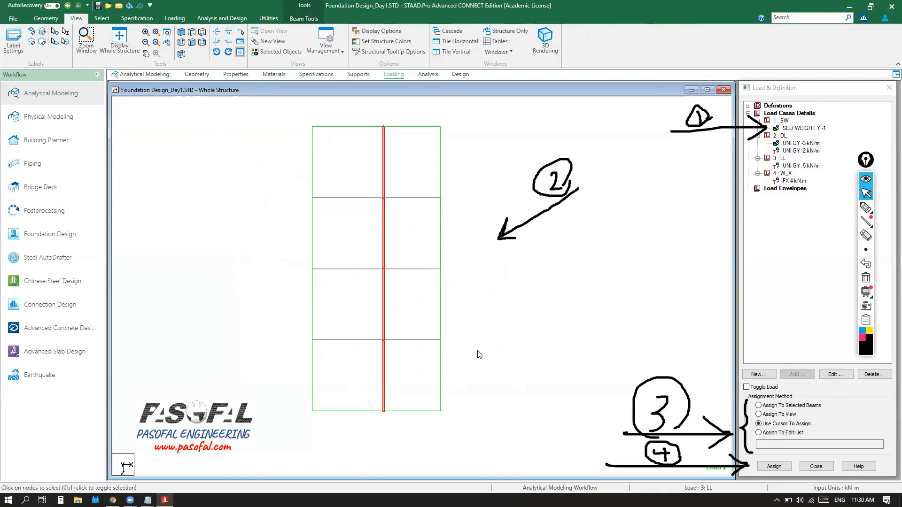
pyautogui.keyDown('ctrl'); pyautogui.moveTo(306, 190); pyautogui.dragTo(446, 203); pyautogui.keyUp('ctrl')
pyautogui.keyDown('ctrl'); pyautogui.moveTo(306, 261); pyautogui.dragTo(463, 275); pyautogui.keyUp('ctrl')
pyautogui.keyDown('ctrl'); pyautogui.moveTo(303, 337); pyautogui.dragTo(456, 347); pyautogui.keyUp('ctrl')
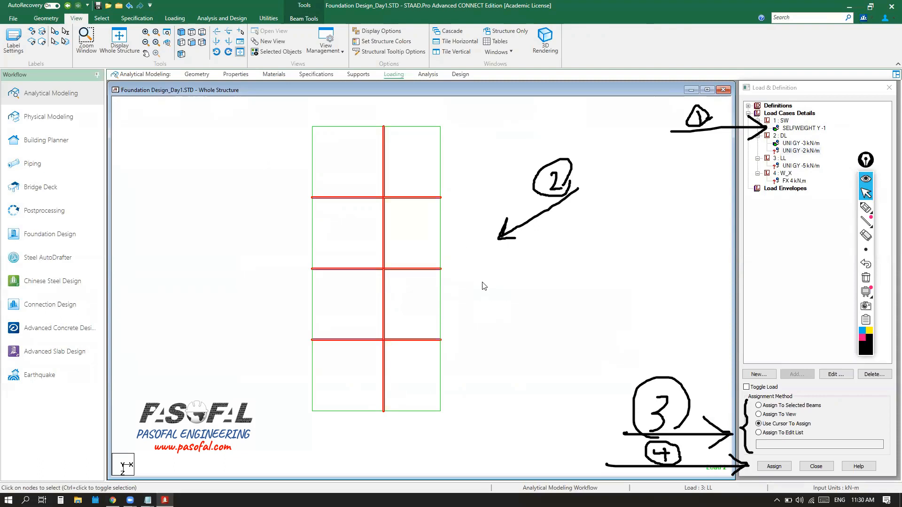
# Return to the isometric view, assign the UNI GY -2 kN/m dead load with Assign To Selected Beams, and clear the beam selection
pyautogui.click(181, 33)
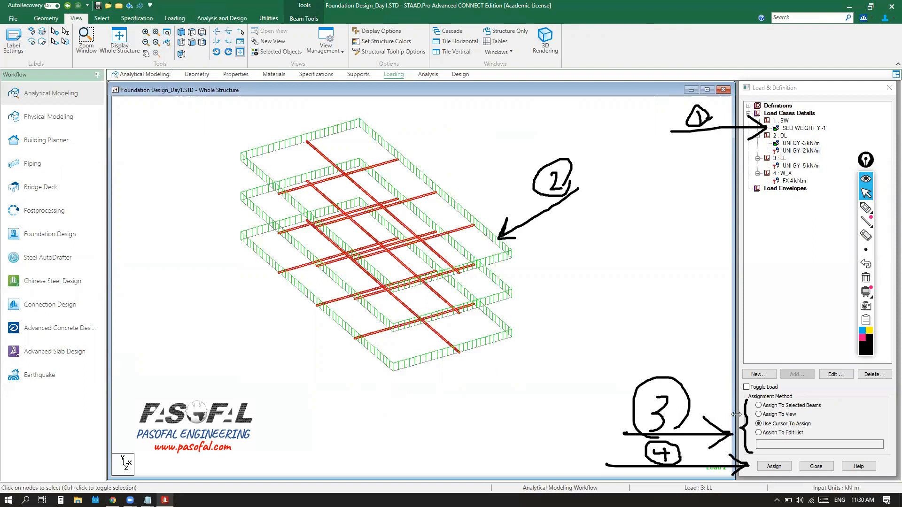
pyautogui.click(759, 406)
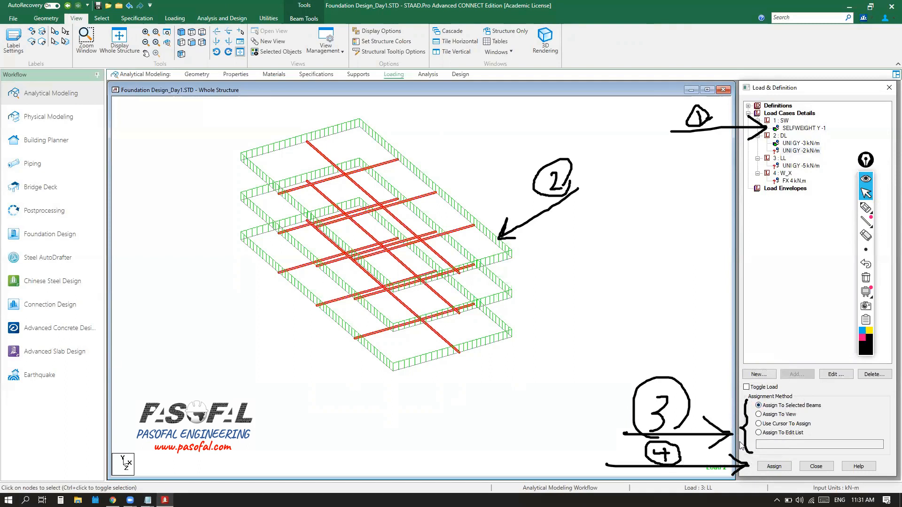
pyautogui.click(774, 467)
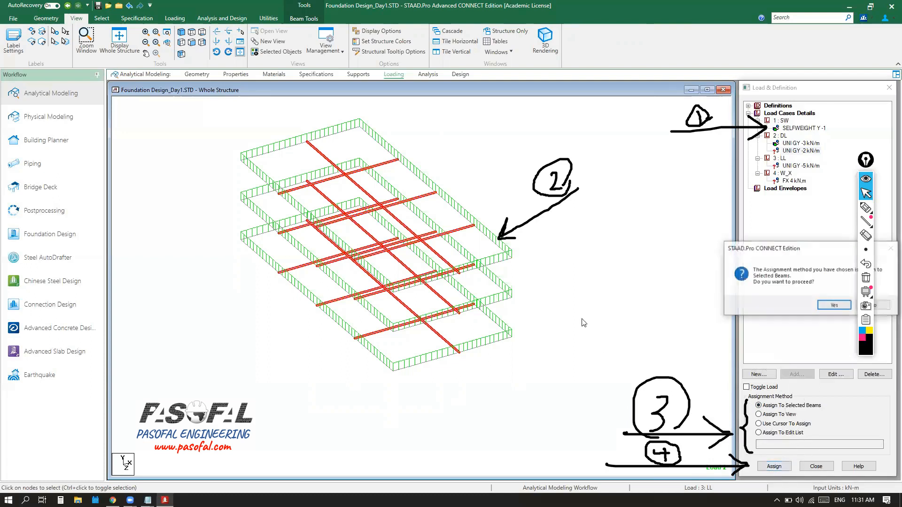
pyautogui.click(827, 307)
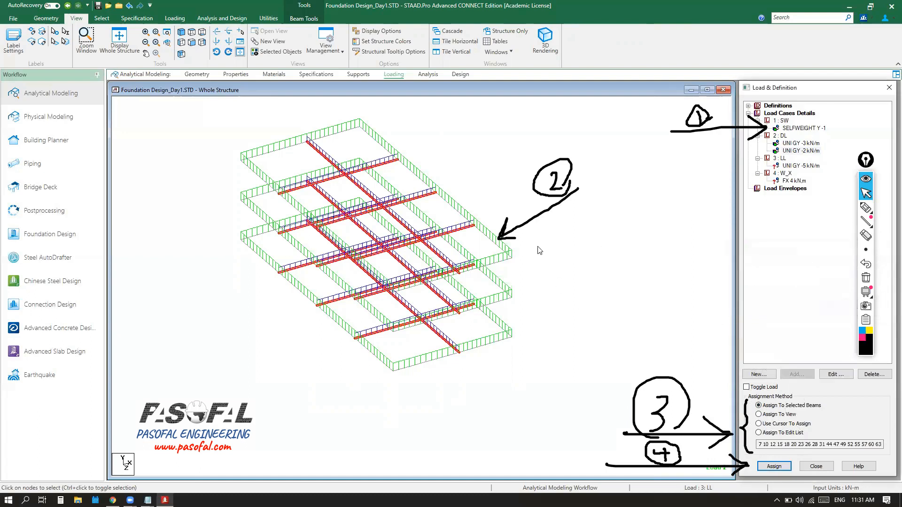
pyautogui.click(583, 272)
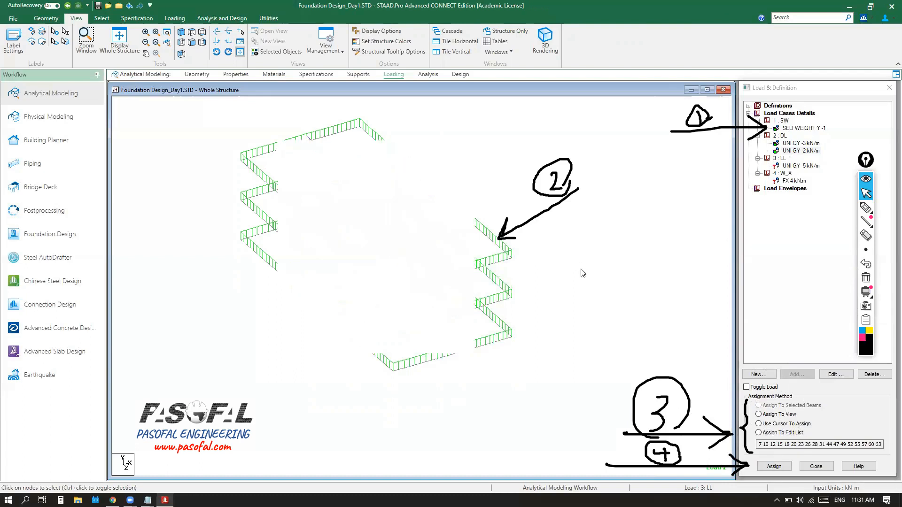
# Highlight the UNI GY -2 kN/m item of load case DL to review its assignment on the interior beams
pyautogui.click(795, 145)
pyautogui.click(795, 151)
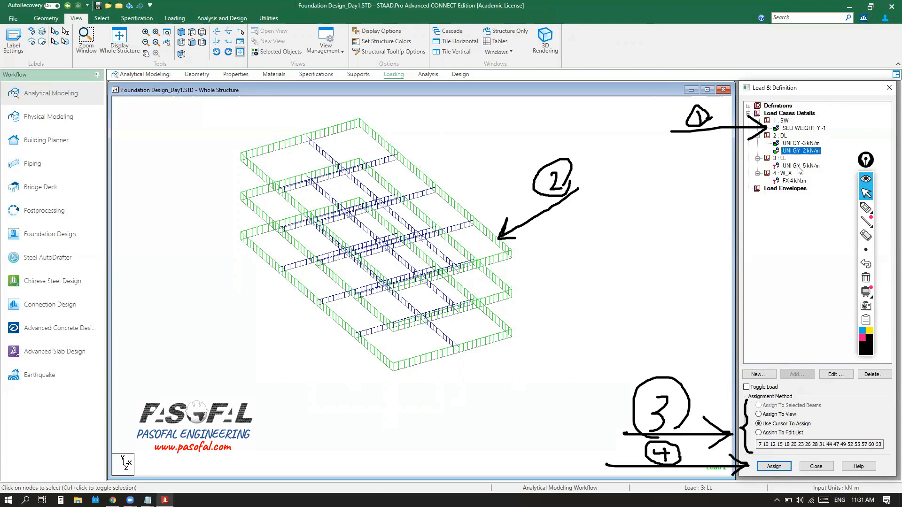
pyautogui.click(230, 150)
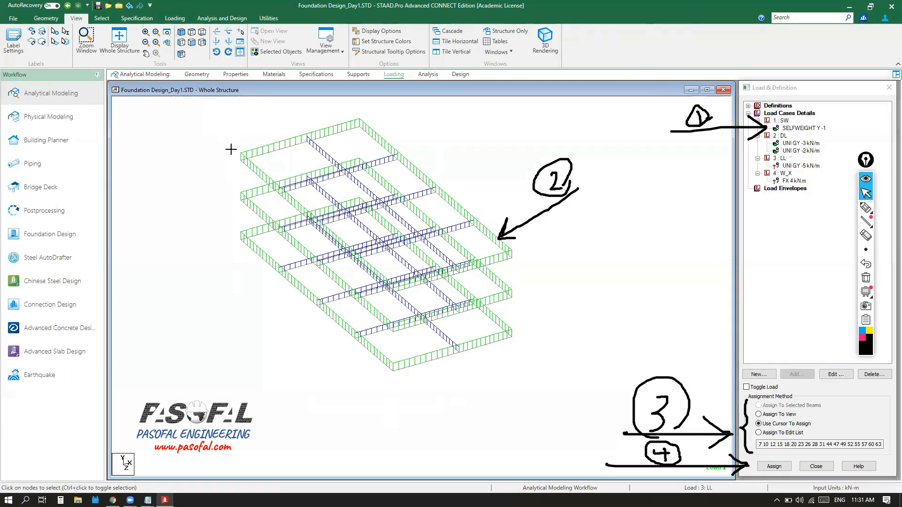
pyautogui.moveTo(202, 112); pyautogui.dragTo(436, 299)
# Assign the UNI GY -5 kN/m item of load case LL to all displayed floor beams with the Assign To View method
pyautogui.click(802, 165)
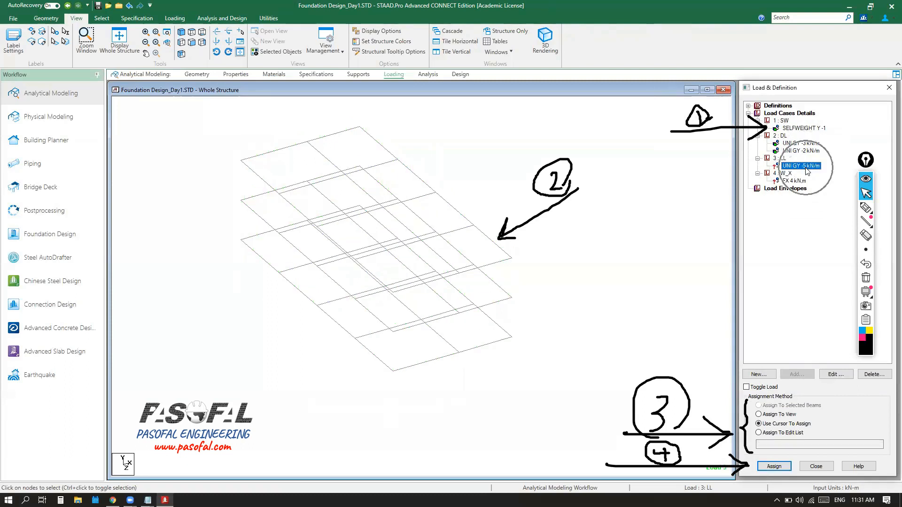
pyautogui.click(559, 182)
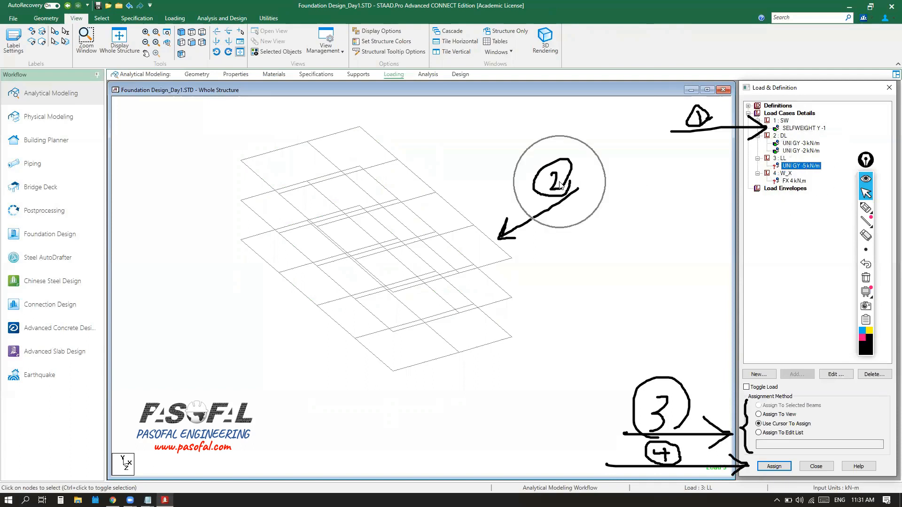
pyautogui.moveTo(200, 114); pyautogui.dragTo(521, 380)
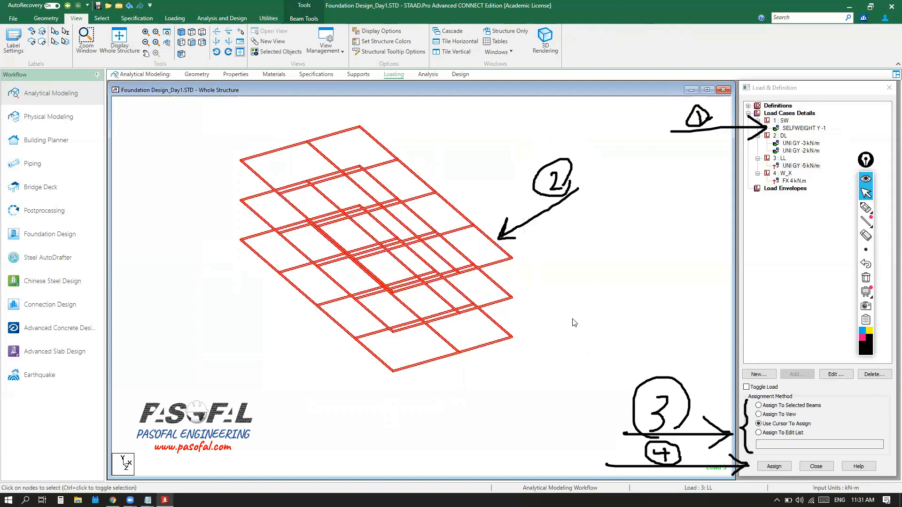
pyautogui.click(544, 256)
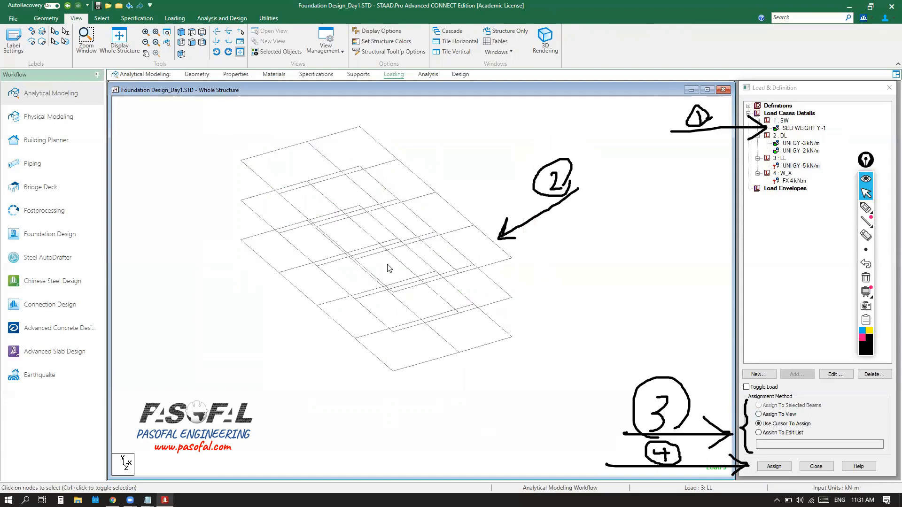
pyautogui.click(766, 415)
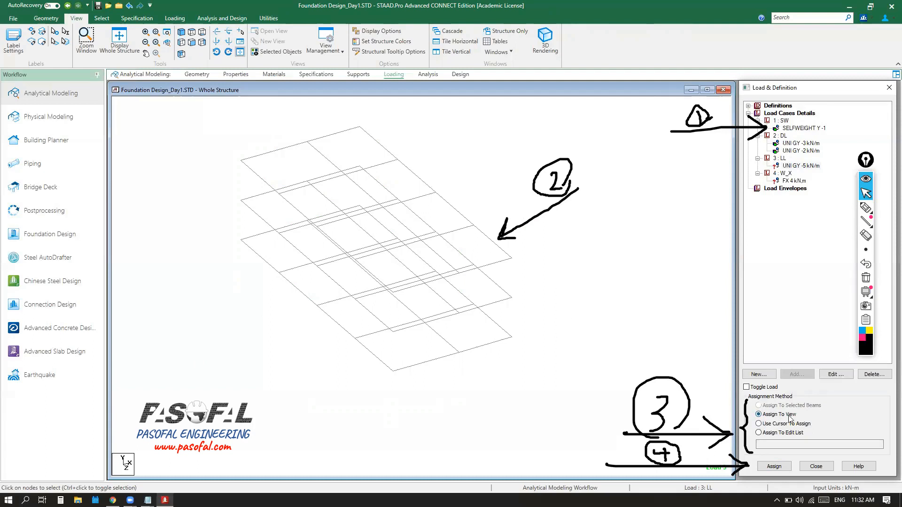
pyautogui.press('ctrl')
pyautogui.press('ctrl')
pyautogui.click(789, 465)
pyautogui.click(831, 304)
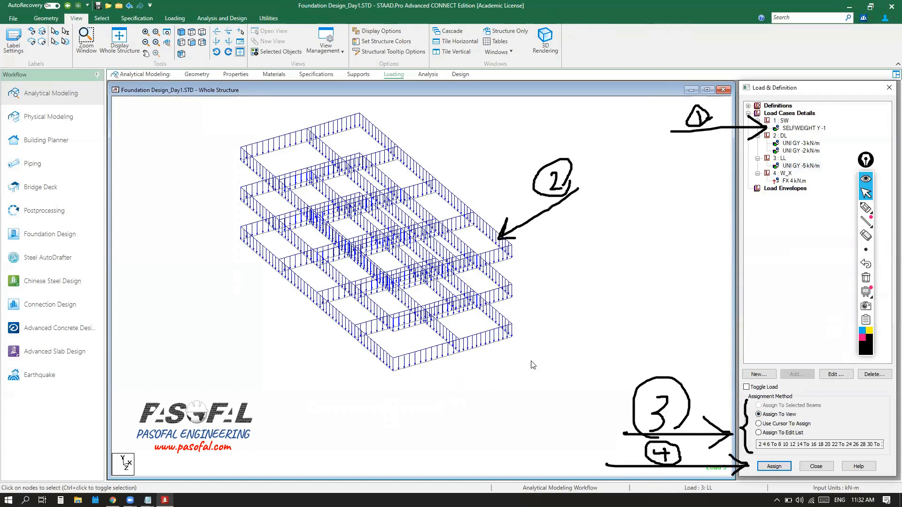
pyautogui.click(532, 329)
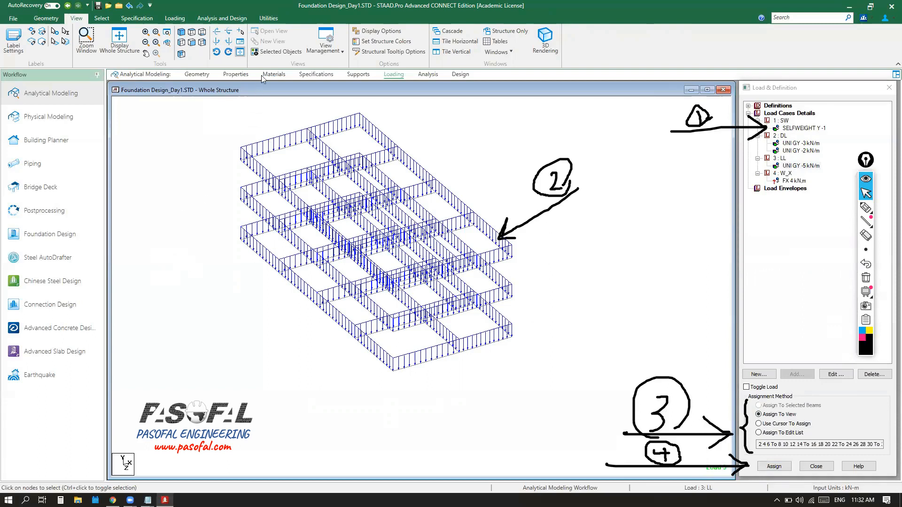
# Display the whole structure with columns and supports, and choose the FX 4 kN item of load case W_X
pyautogui.click(125, 53)
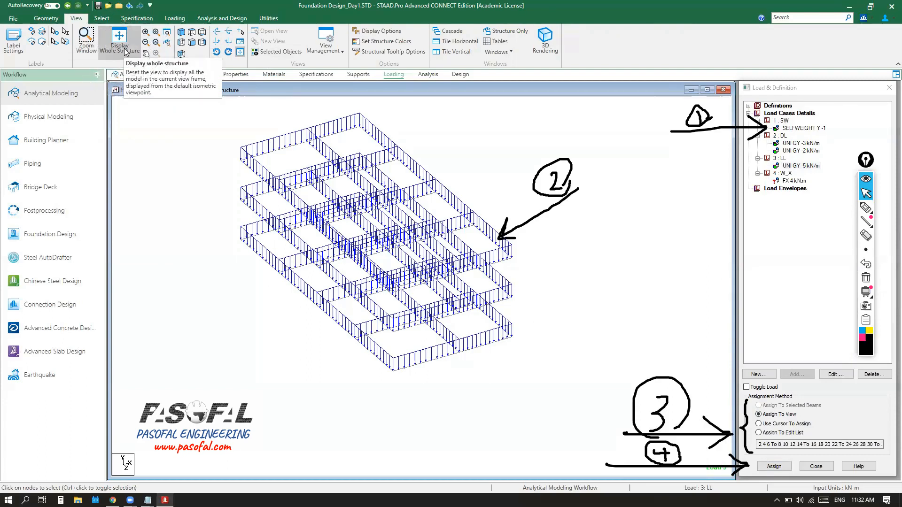
pyautogui.click(123, 47)
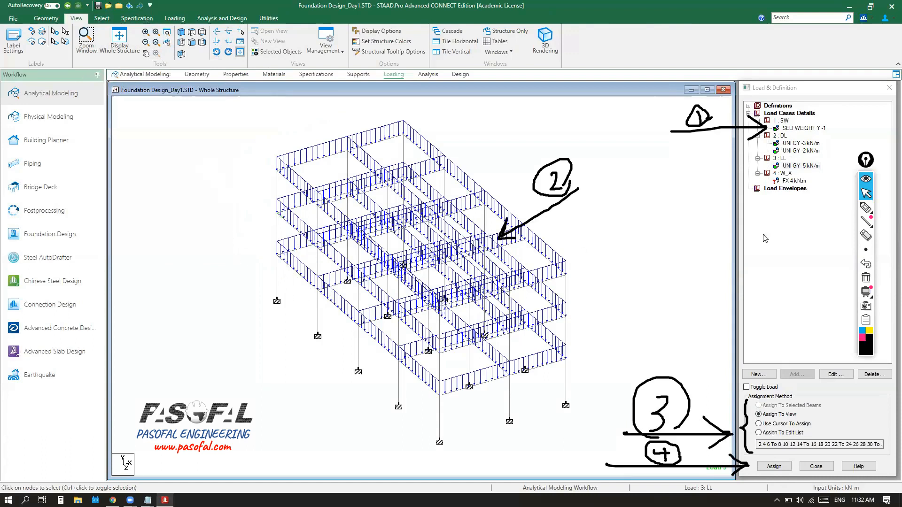
pyautogui.click(789, 181)
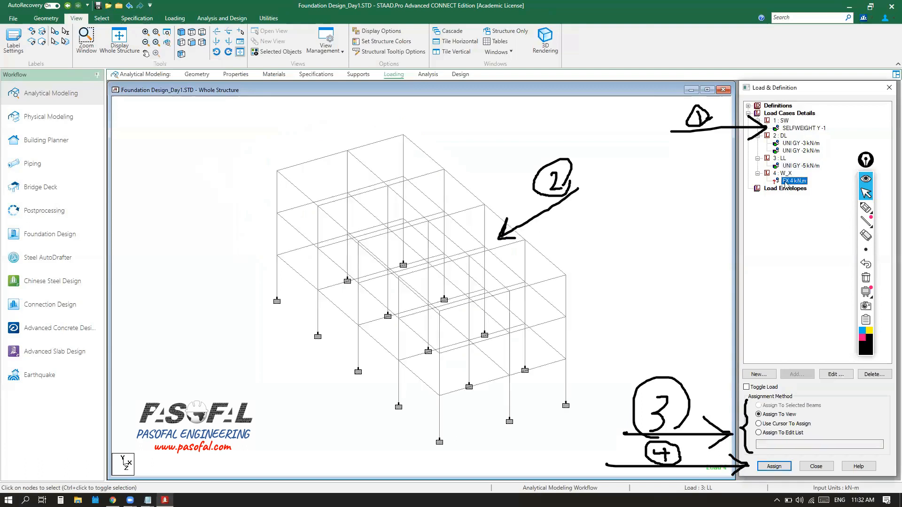
pyautogui.click(862, 337)
pyautogui.click(866, 208)
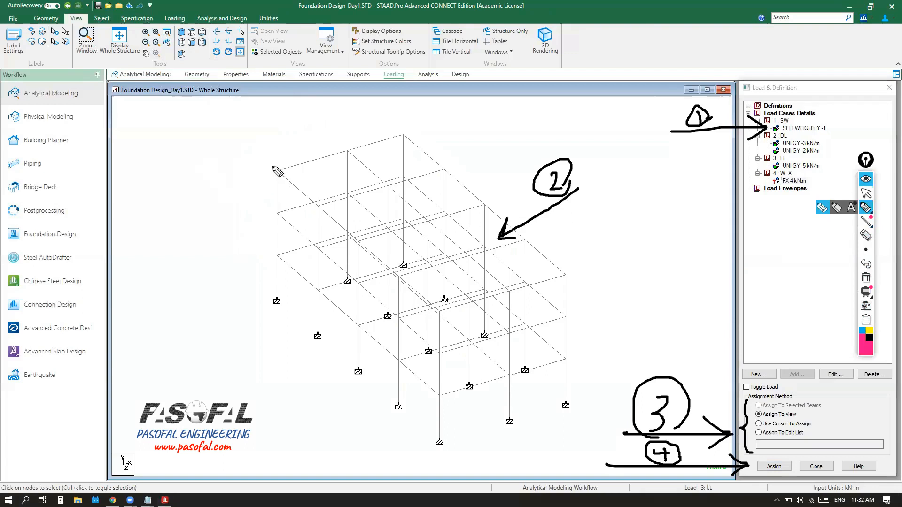
pyautogui.moveTo(273, 168); pyautogui.dragTo(277, 173)
pyautogui.moveTo(315, 208)
pyautogui.mouseDown()
pyautogui.moveTo(319, 213)
pyautogui.moveTo(282, 215)
pyautogui.mouseUp()
pyautogui.moveTo(273, 253); pyautogui.dragTo(279, 259)
pyautogui.moveTo(315, 290); pyautogui.dragTo(317, 293)
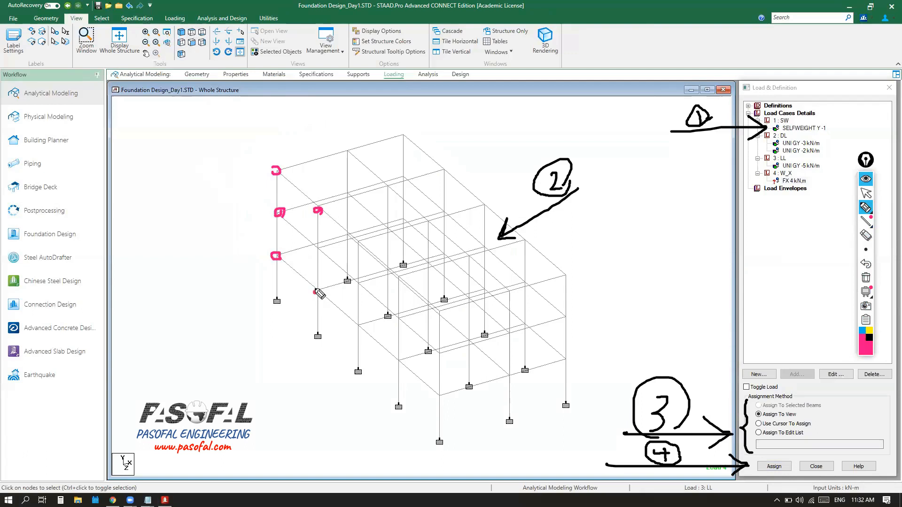
pyautogui.moveTo(356, 324); pyautogui.dragTo(361, 323)
pyautogui.moveTo(393, 361); pyautogui.dragTo(399, 359)
pyautogui.moveTo(400, 313); pyautogui.dragTo(402, 322)
pyautogui.click(399, 277)
pyautogui.moveTo(359, 238); pyautogui.dragTo(358, 243)
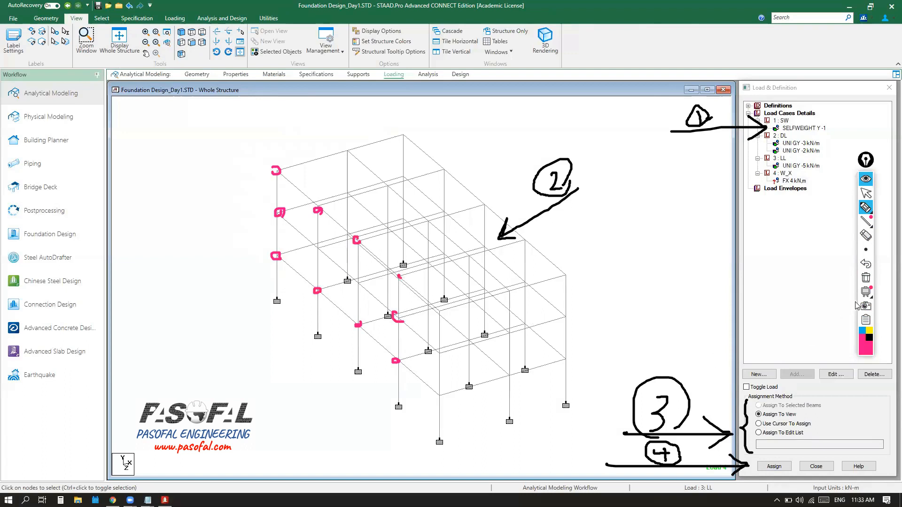
pyautogui.click(866, 277)
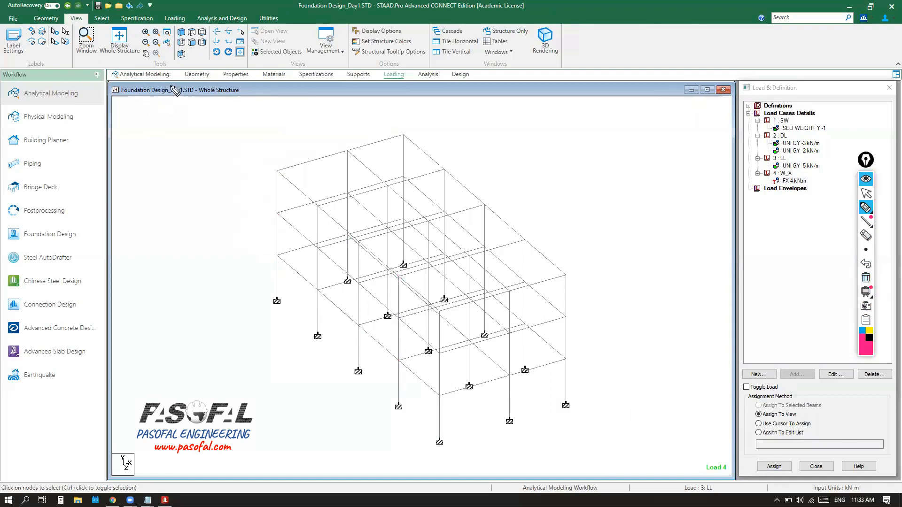
pyautogui.click(866, 193)
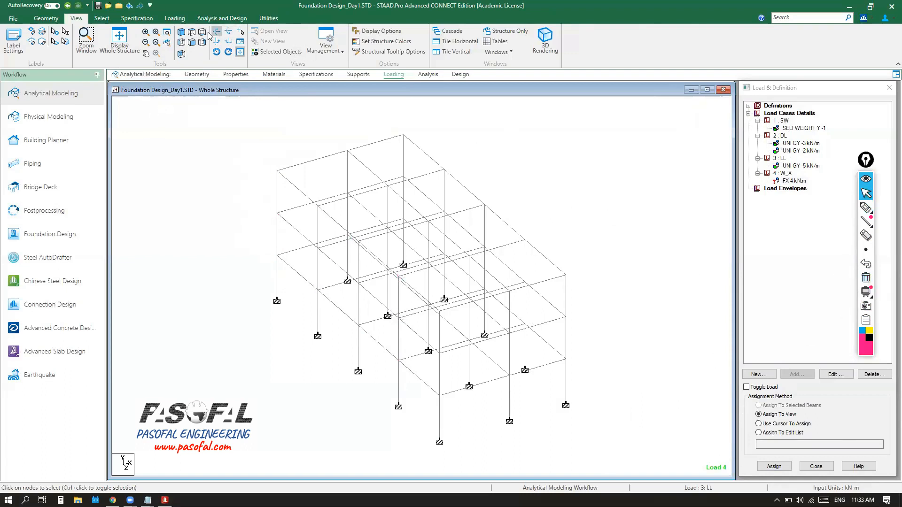
# Select all nodes along the left lengthwise edge of the frame in plan view with the Node Cursor
pyautogui.click(193, 33)
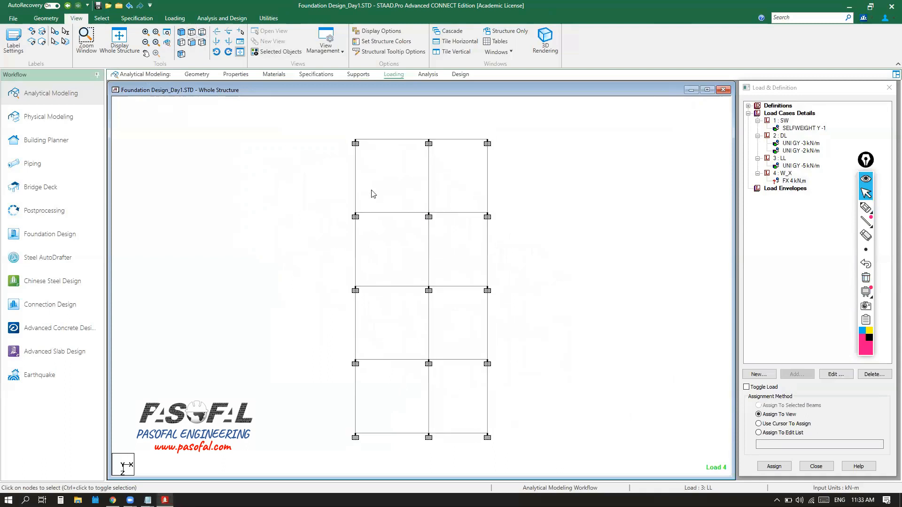
pyautogui.moveTo(343, 129); pyautogui.dragTo(367, 455)
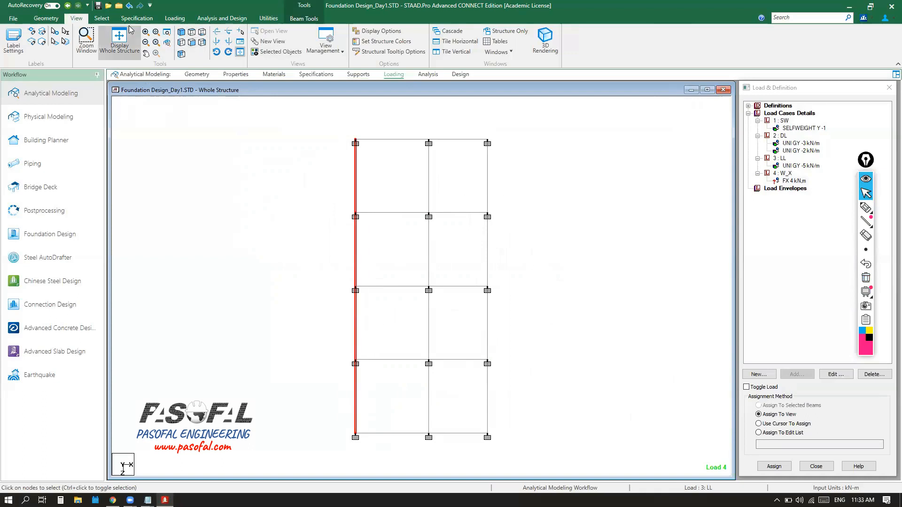
pyautogui.click(103, 20)
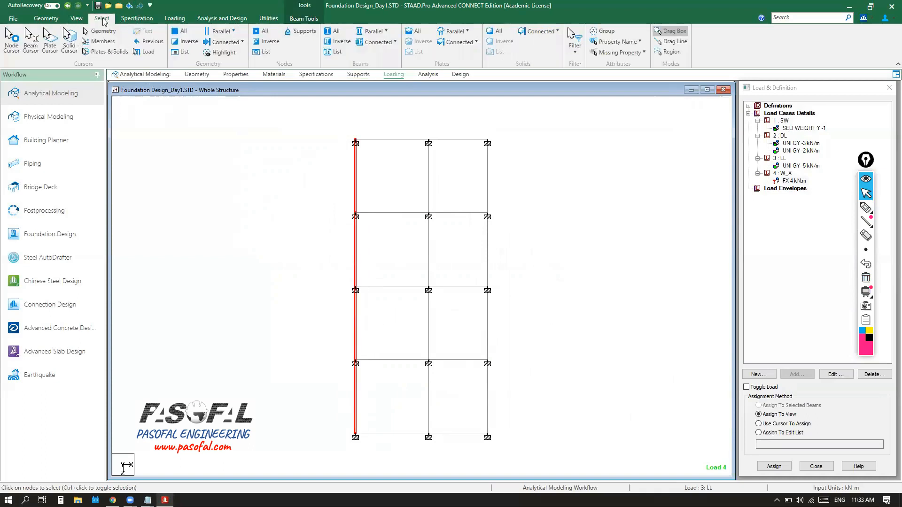
pyautogui.click(15, 49)
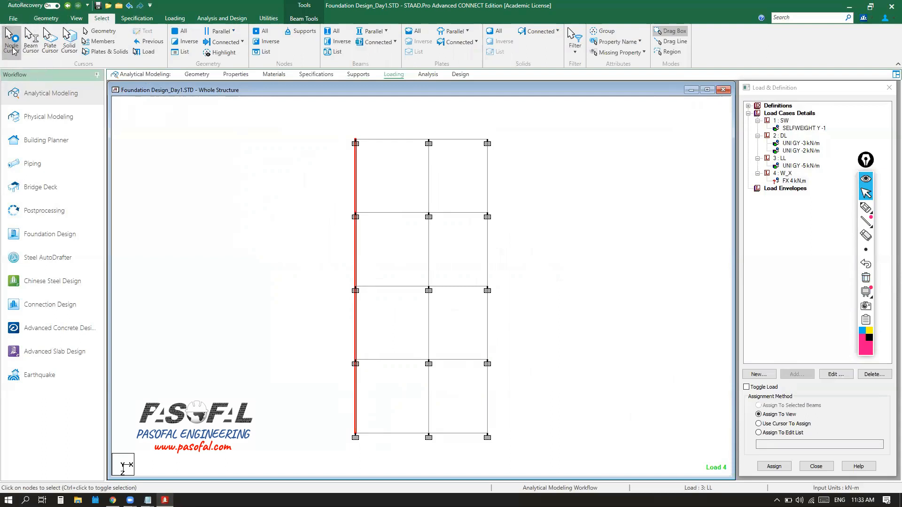
pyautogui.click(242, 163)
pyautogui.moveTo(334, 127); pyautogui.dragTo(361, 451)
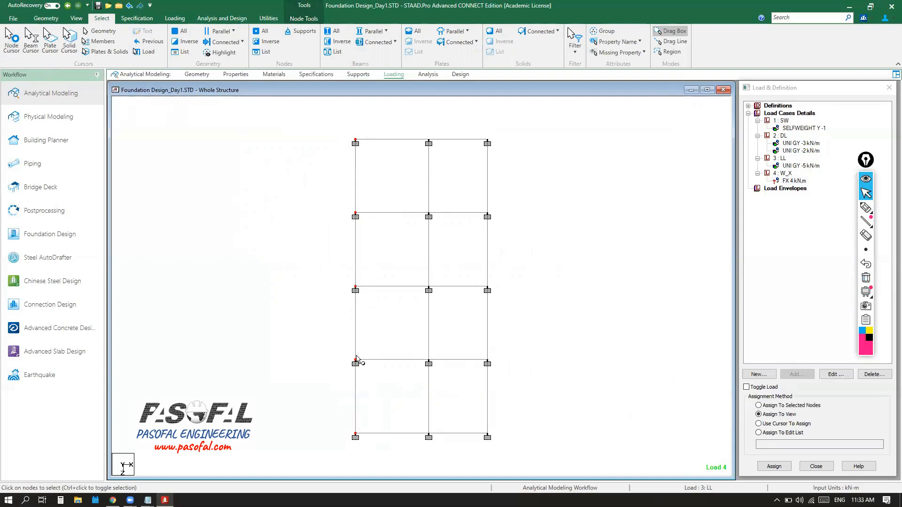
pyautogui.press('ctrl')
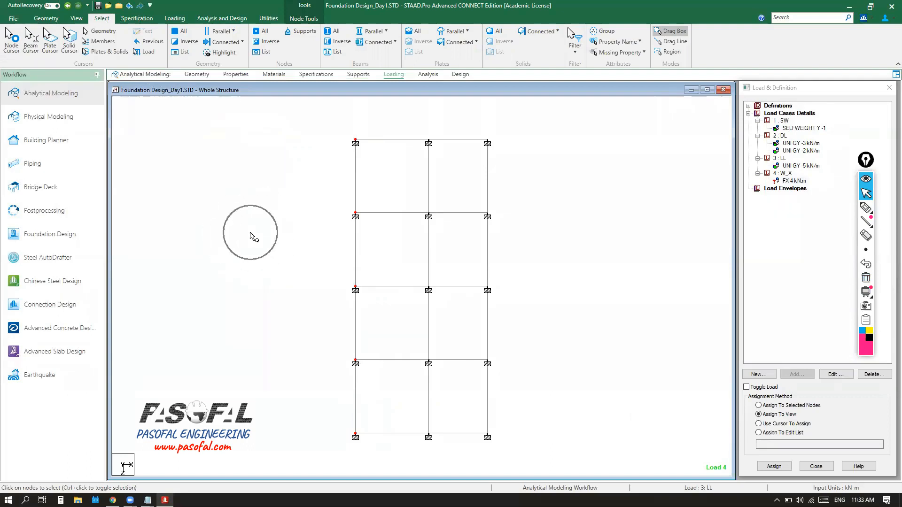
# Return to the isometric view and remove the column-base support nodes from the selection, keeping the floor-level nodes of that face
pyautogui.click(77, 19)
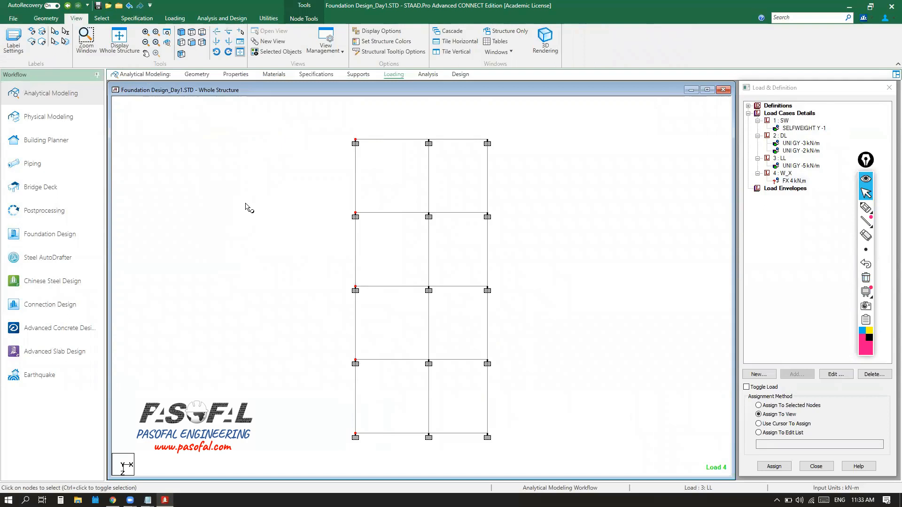
pyautogui.press('ctrl')
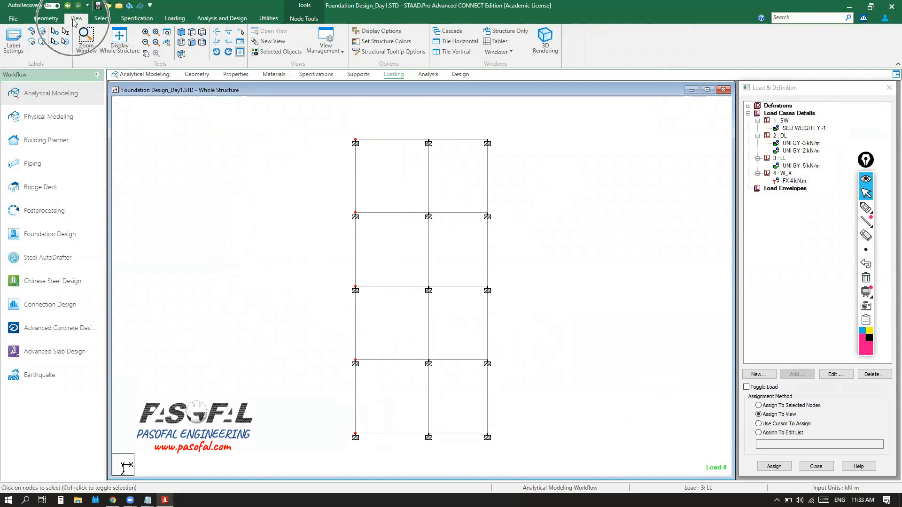
pyautogui.click(181, 32)
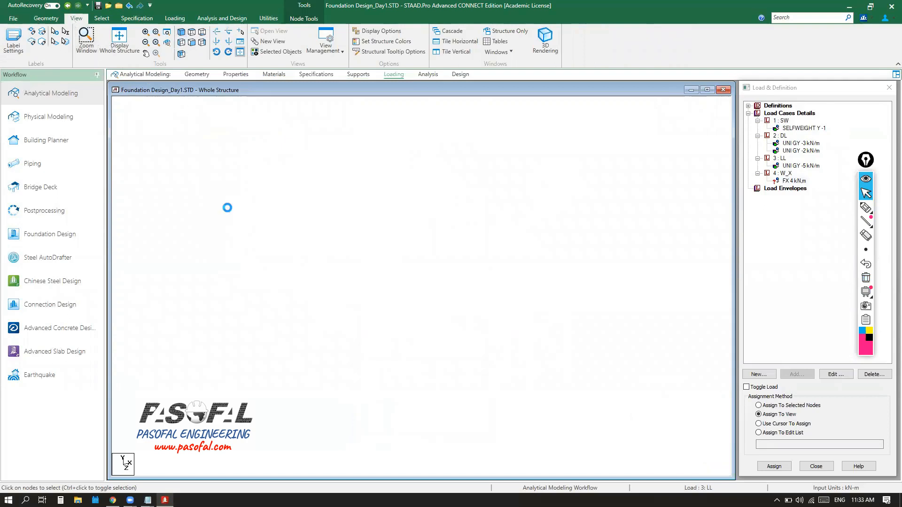
pyautogui.moveTo(351, 354); pyautogui.dragTo(382, 264, button='middle')
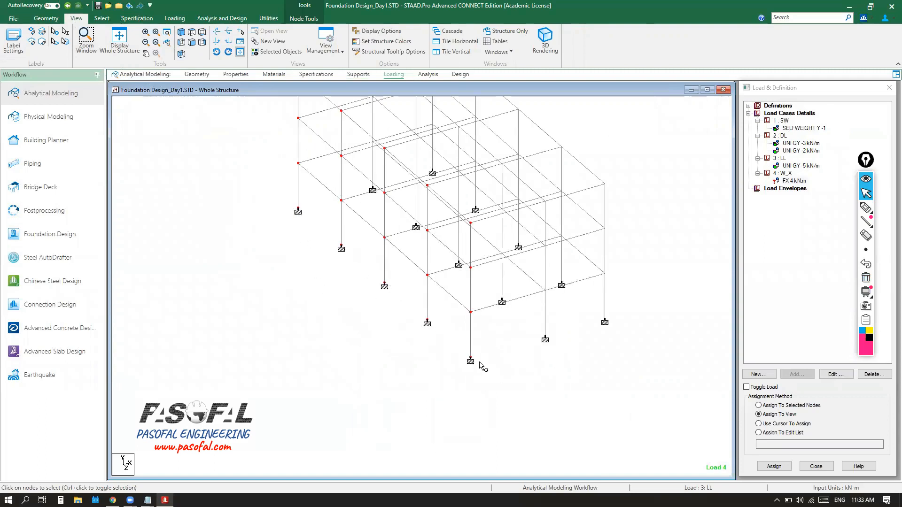
pyautogui.scroll(1, 309, 236)
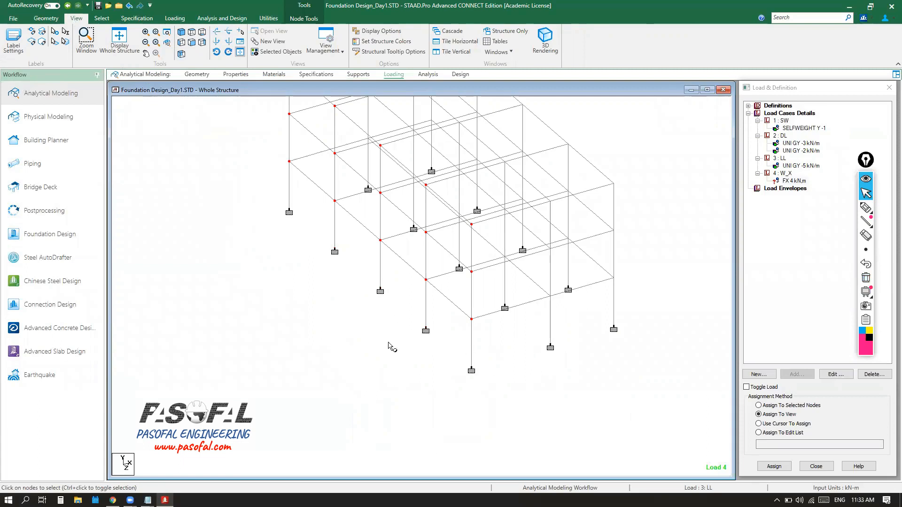
pyautogui.scroll(-3, 408, 409)
pyautogui.moveTo(501, 347); pyautogui.dragTo(483, 416, button='middle')
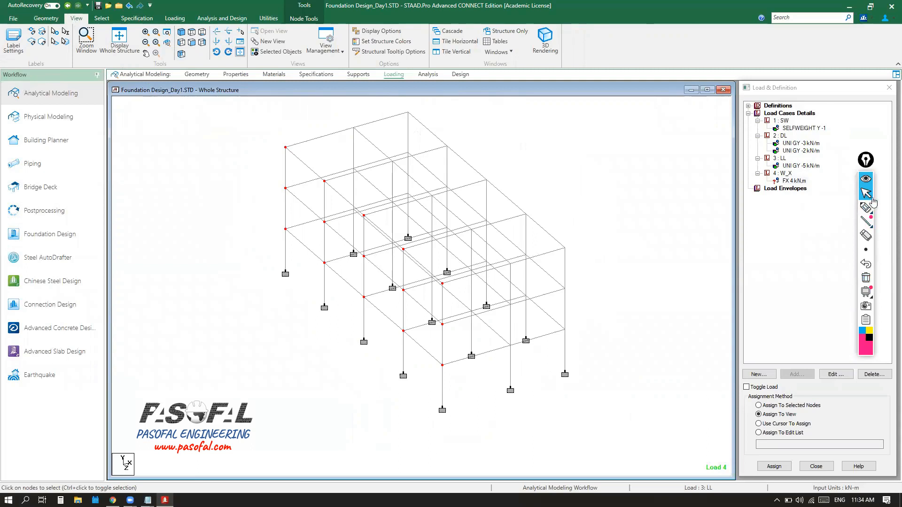
pyautogui.click(865, 265)
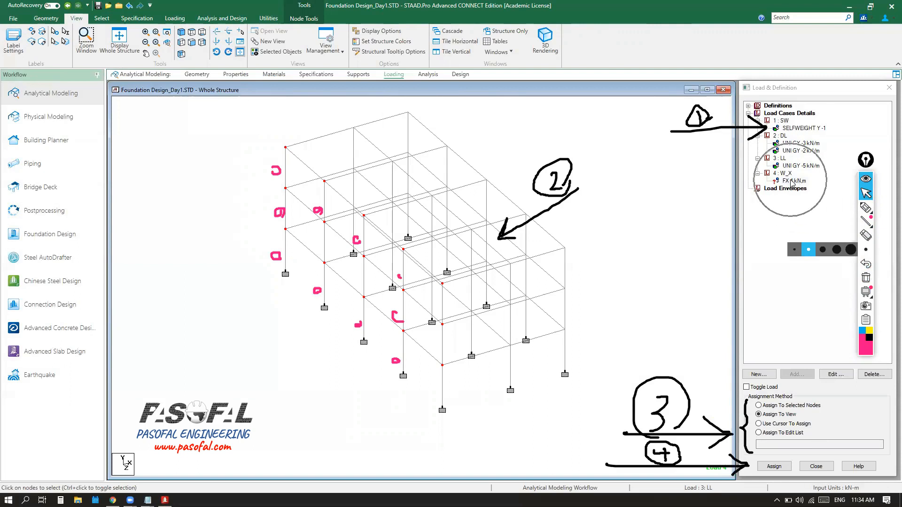
# Assign the FX 4 kN wind load of case W_X to the selected floor-level nodes with the Assign To Selected Nodes method
pyautogui.click(443, 291)
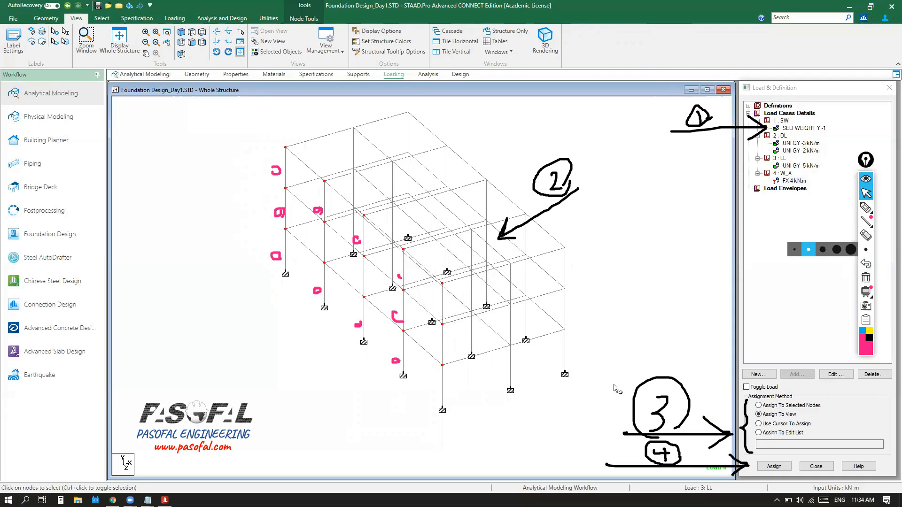
pyautogui.click(760, 406)
pyautogui.click(761, 406)
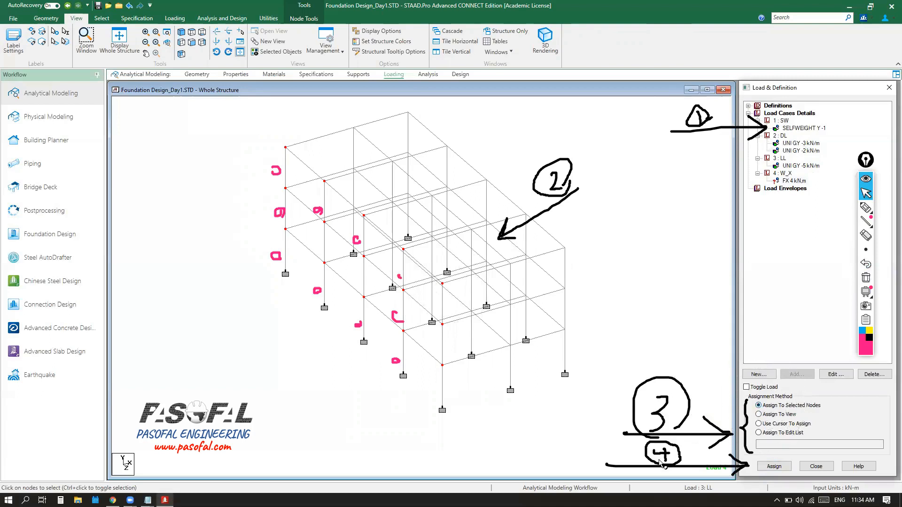
pyautogui.click(774, 467)
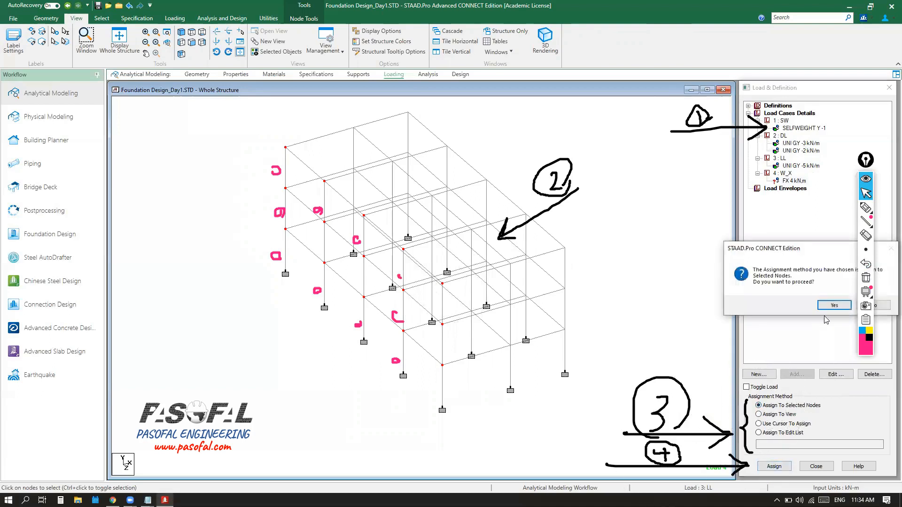
pyautogui.click(834, 305)
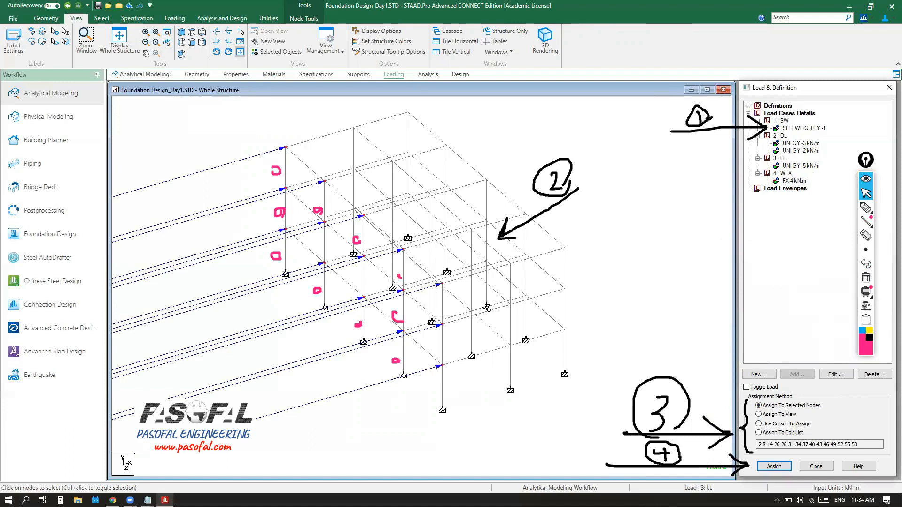
# Clear the drawn annotations and examine the wind load arrows along the loaded face of the frame
pyautogui.click(865, 277)
pyautogui.click(866, 181)
pyautogui.scroll(-4, 461, 252)
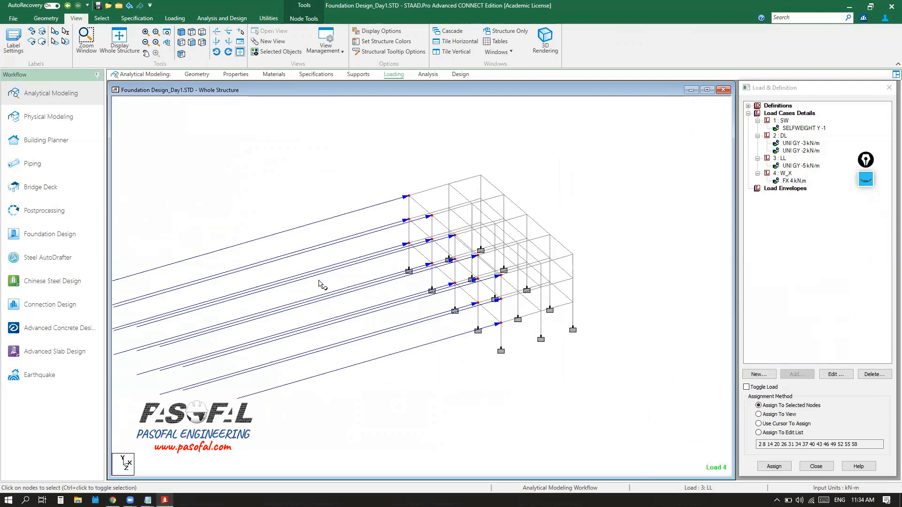
pyautogui.scroll(-2, 351, 280)
pyautogui.scroll(4, 351, 280)
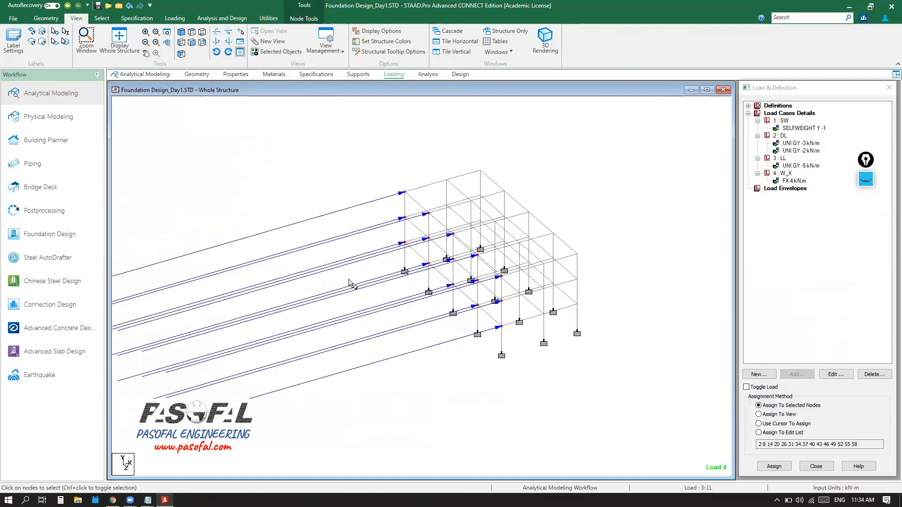
pyautogui.scroll(-3, 349, 276)
pyautogui.scroll(-2, 332, 280)
pyautogui.scroll(3, 332, 280)
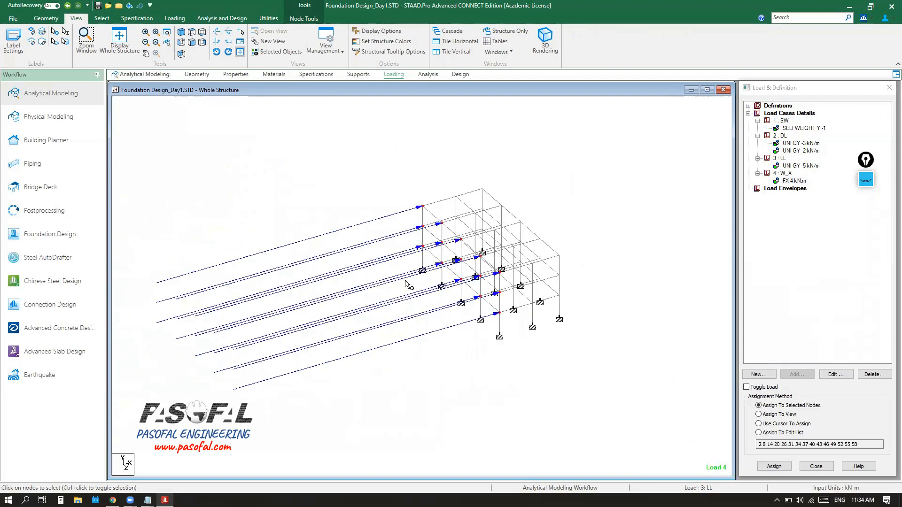
pyautogui.scroll(-1, 334, 301)
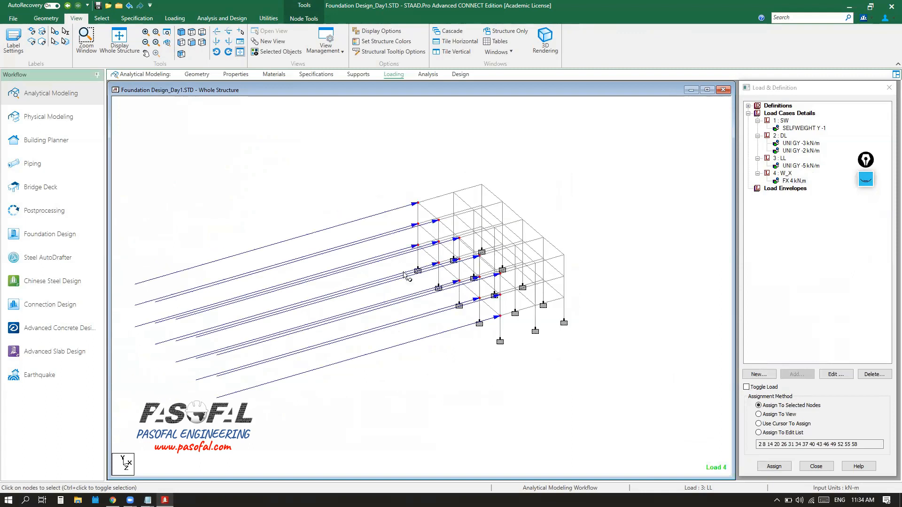
pyautogui.scroll(2, 346, 295)
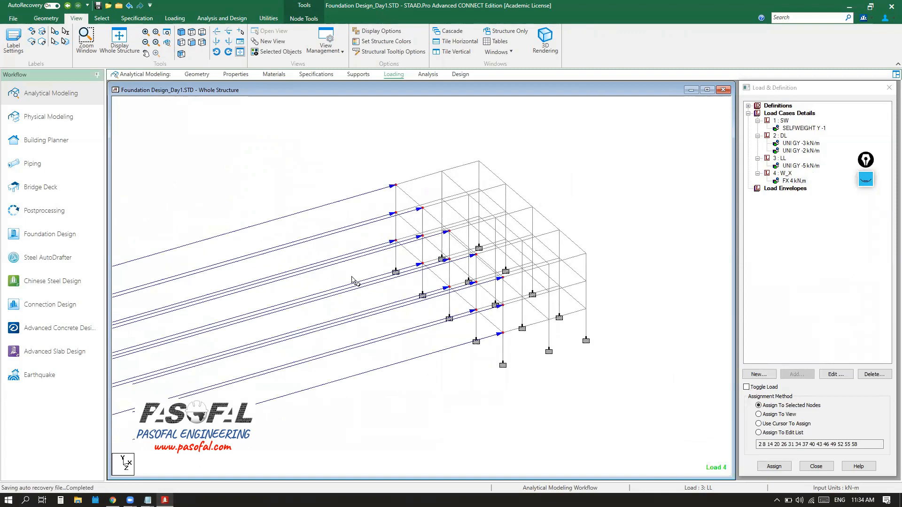
# Open the diagram scale settings for the structure view and enable Apply Immediately
pyautogui.rightClick(248, 150)
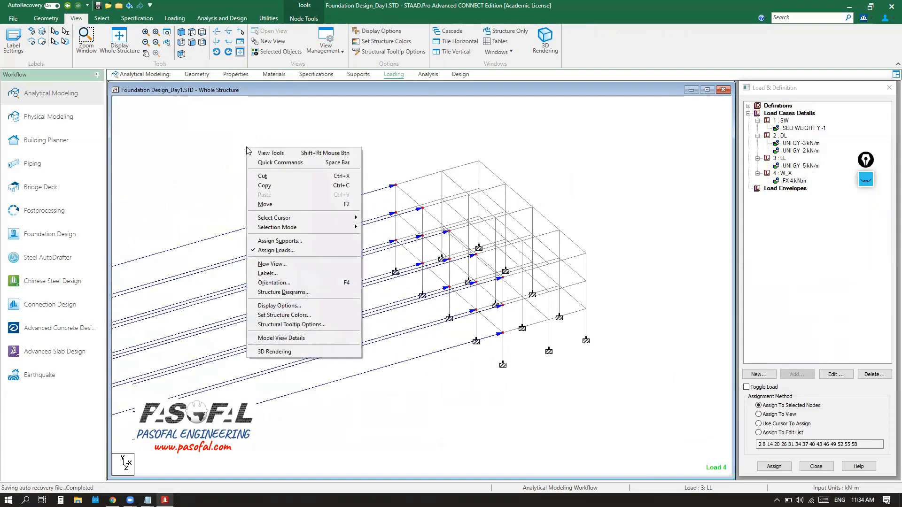
pyautogui.click(276, 276)
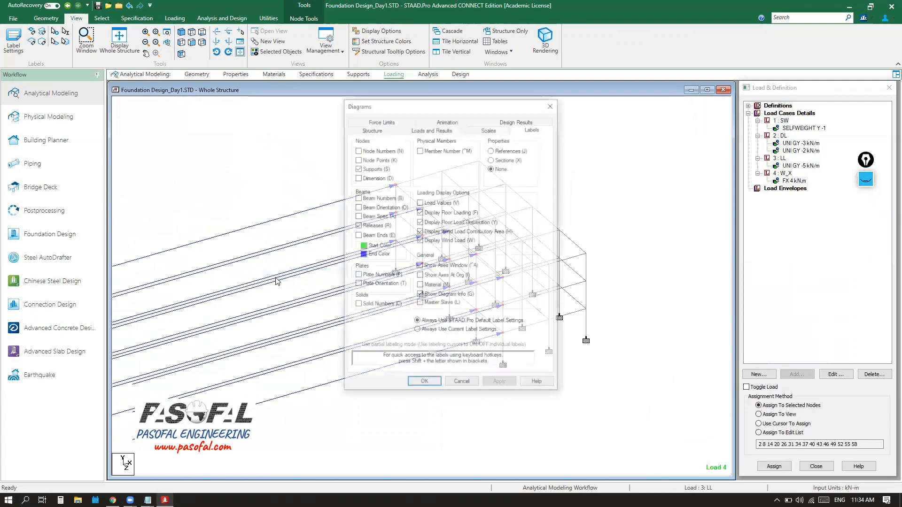
pyautogui.moveTo(494, 110); pyautogui.dragTo(670, 112)
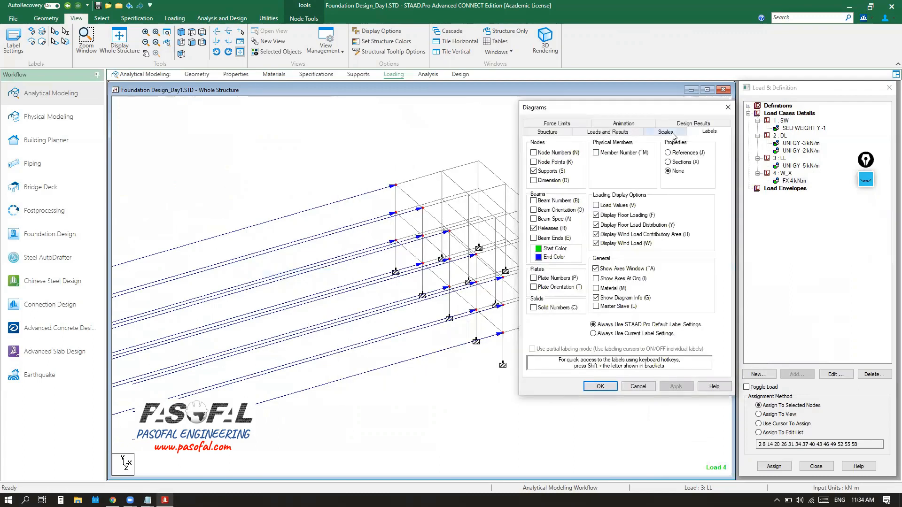
pyautogui.click(667, 132)
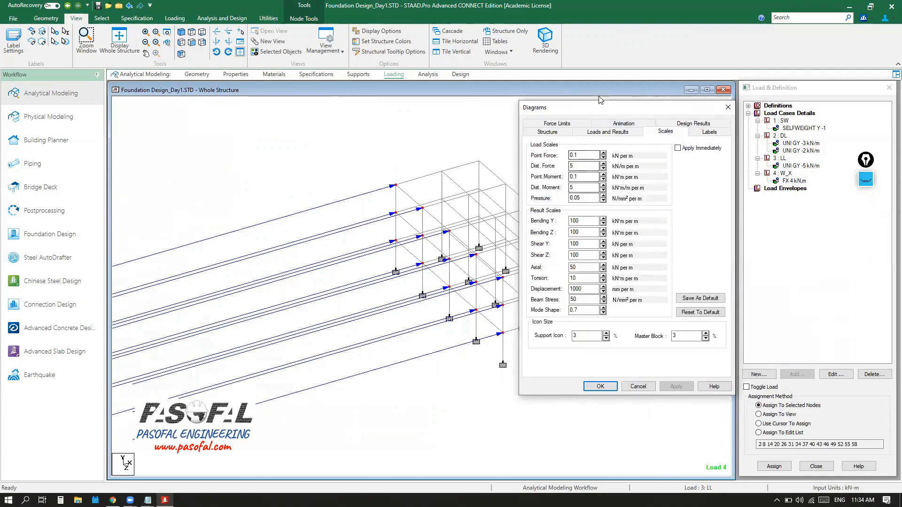
pyautogui.moveTo(599, 113); pyautogui.dragTo(634, 113)
pyautogui.click(577, 162)
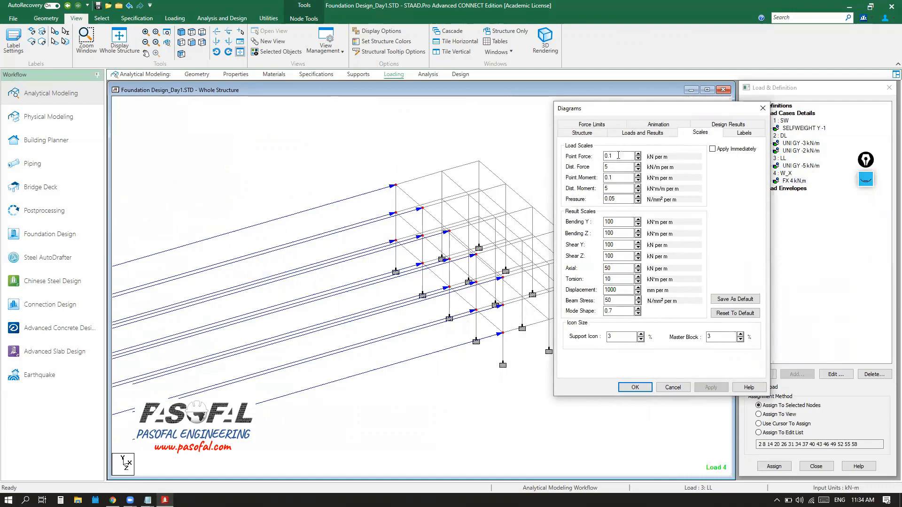
pyautogui.click(712, 150)
pyautogui.click(712, 149)
pyautogui.click(573, 159)
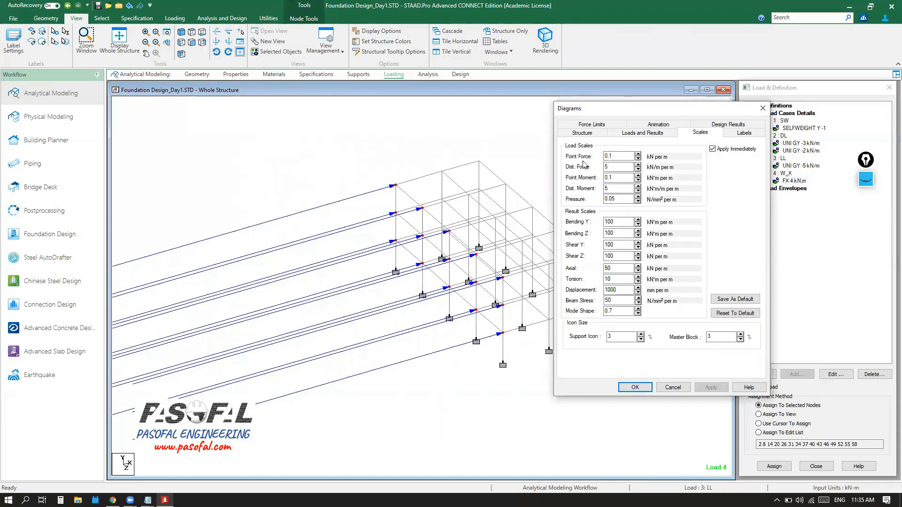
# Set the Point Force load scale to 0.4 kN per m and accept the diagram settings
pyautogui.click(638, 154)
pyautogui.click(638, 155)
pyautogui.click(638, 154)
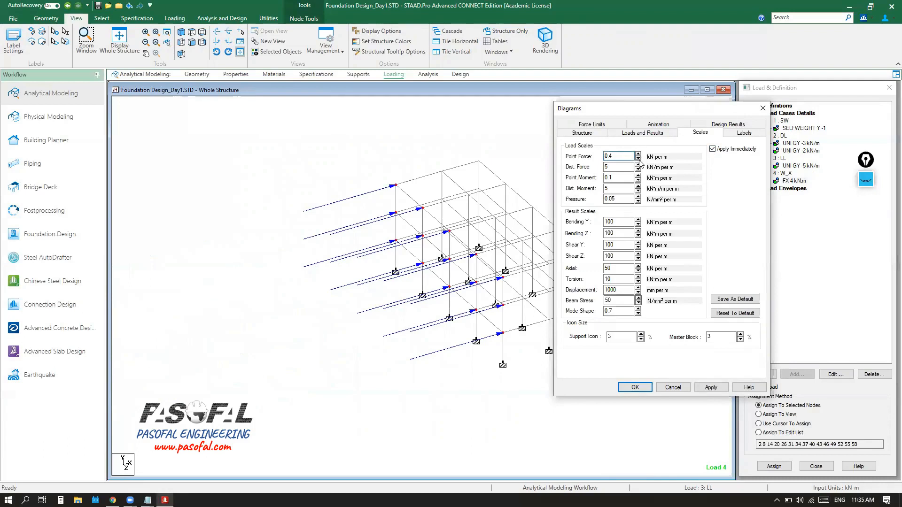
pyautogui.click(637, 163)
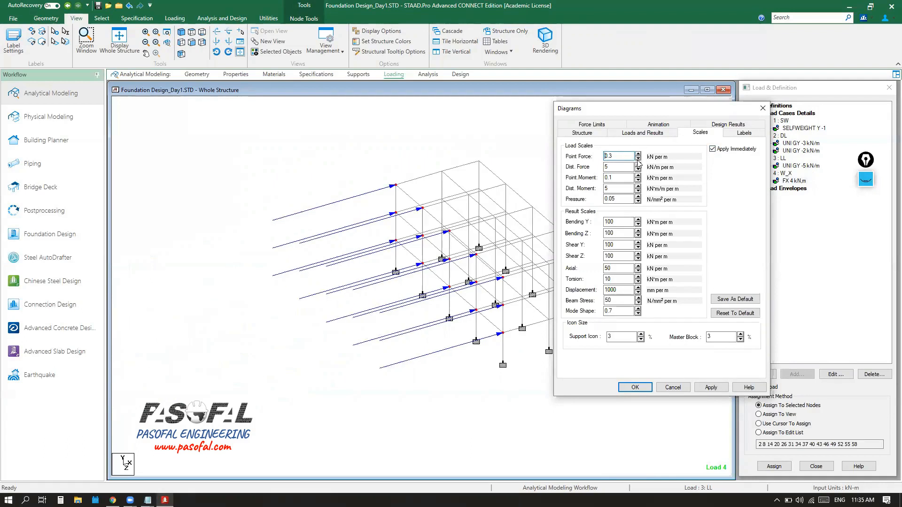
pyautogui.click(638, 163)
pyautogui.click(638, 155)
pyautogui.click(638, 155)
pyautogui.click(638, 154)
pyautogui.click(638, 154)
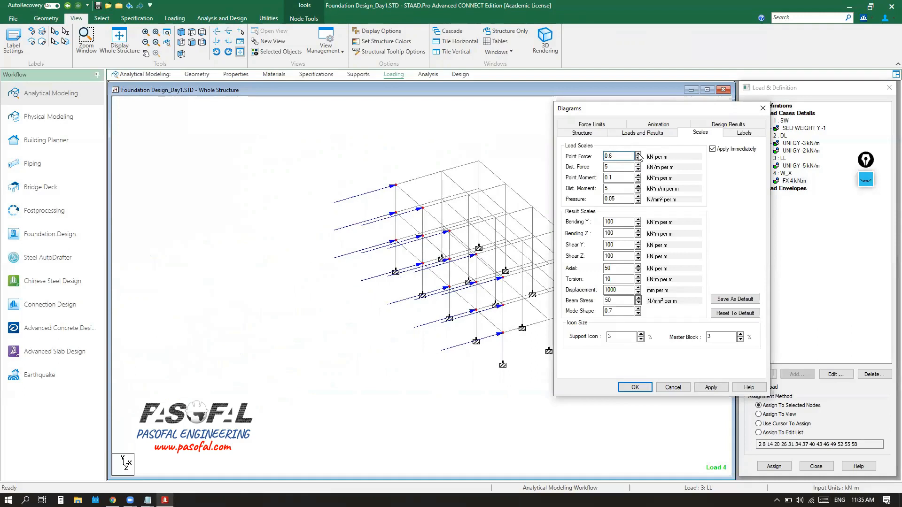
pyautogui.click(638, 163)
pyautogui.click(638, 163)
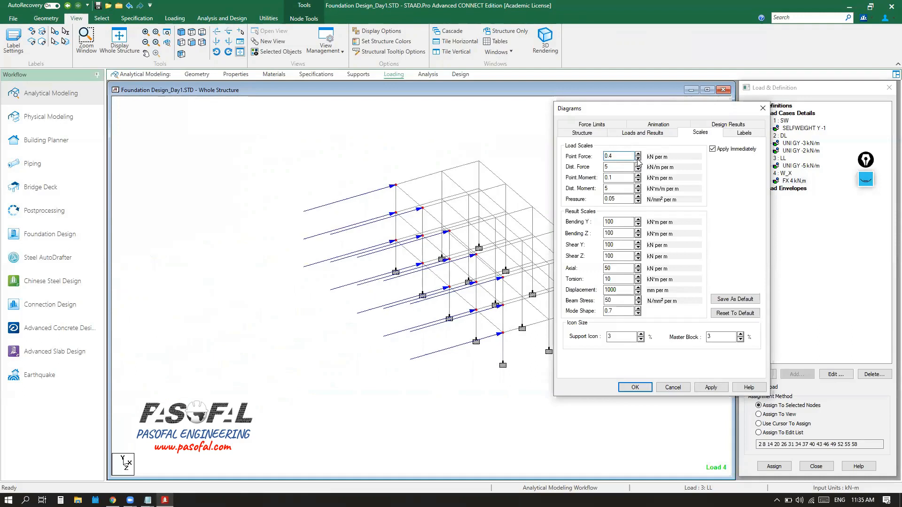
pyautogui.click(634, 387)
# Review the assigned selfweight, dead, live and wind load items one by one on the structure
pyautogui.scroll(-3, 437, 280)
pyautogui.scroll(8, 438, 257)
pyautogui.scroll(-2, 438, 256)
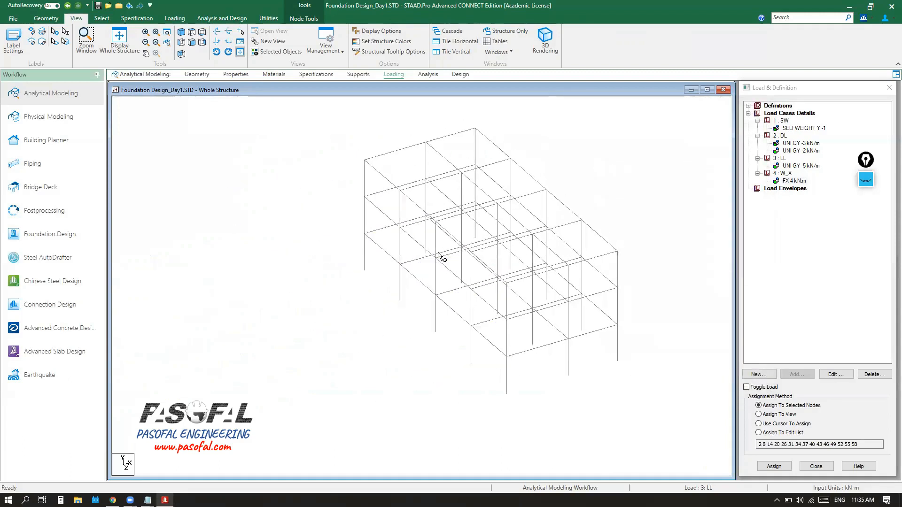
pyautogui.click(801, 165)
pyautogui.click(799, 150)
pyautogui.click(796, 142)
pyautogui.click(793, 128)
pyautogui.click(792, 144)
pyautogui.click(792, 150)
pyautogui.click(792, 166)
pyautogui.click(783, 173)
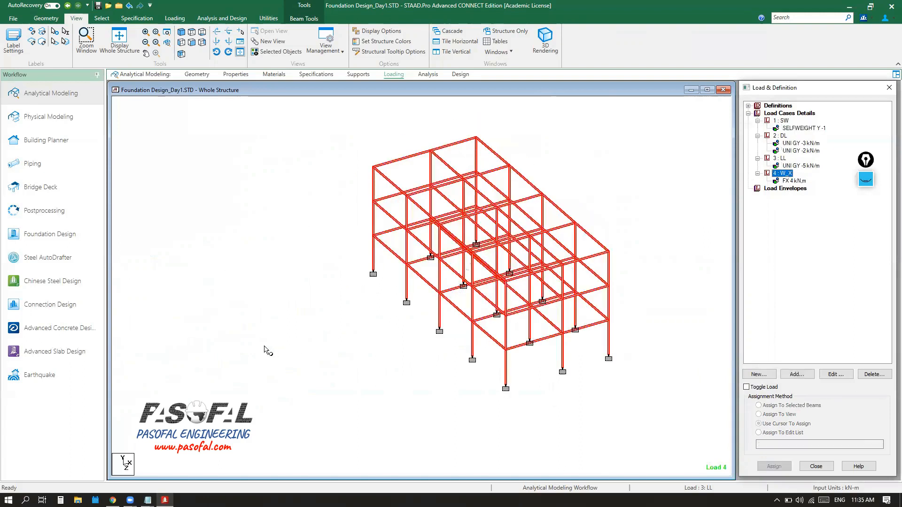
# Clear the beam selection and save the structure
pyautogui.click(615, 243)
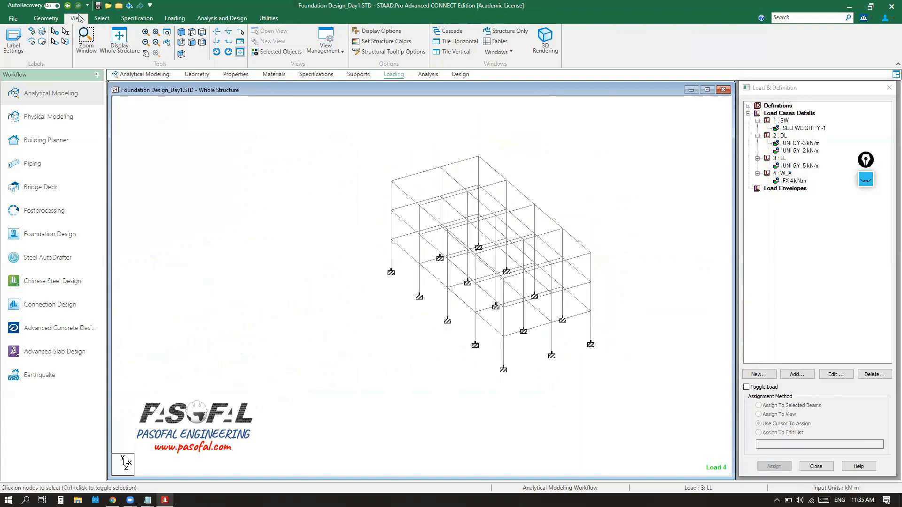
pyautogui.click(98, 5)
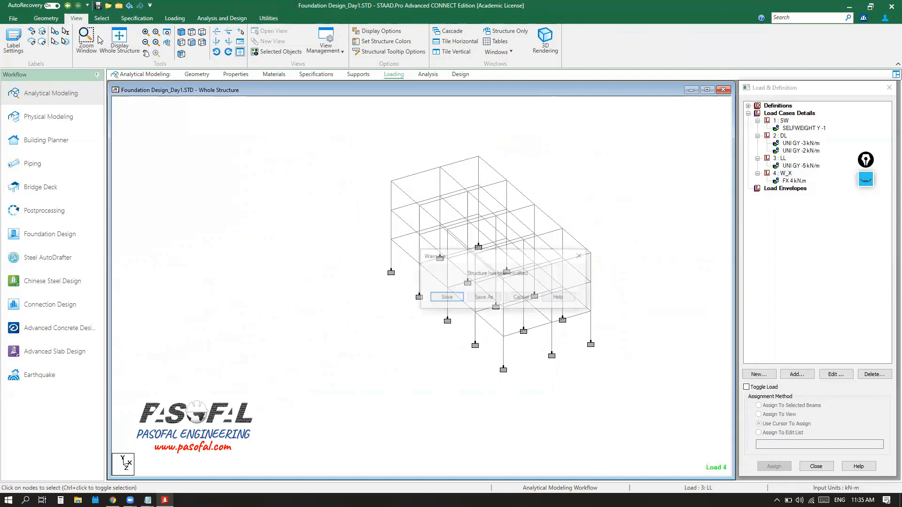
pyautogui.click(444, 298)
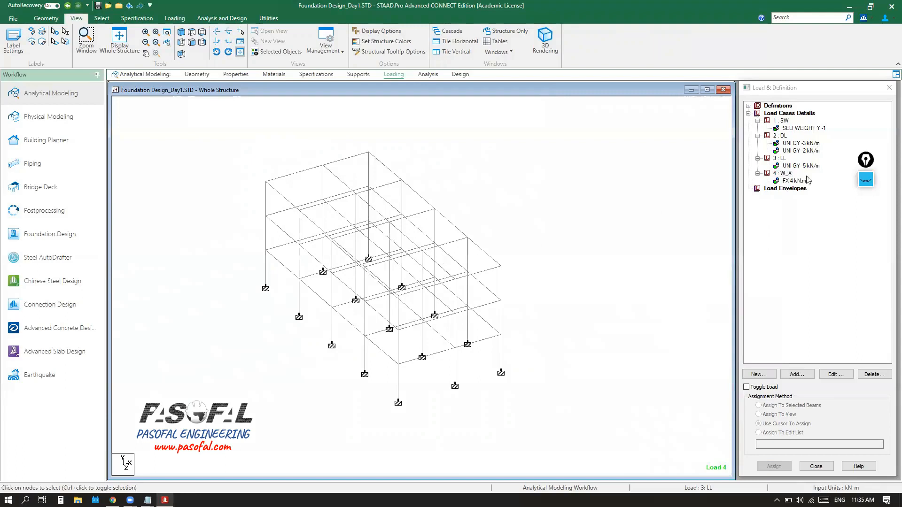
# Start adding a new load case under Load Cases Details
pyautogui.moveTo(864, 162); pyautogui.dragTo(722, 113)
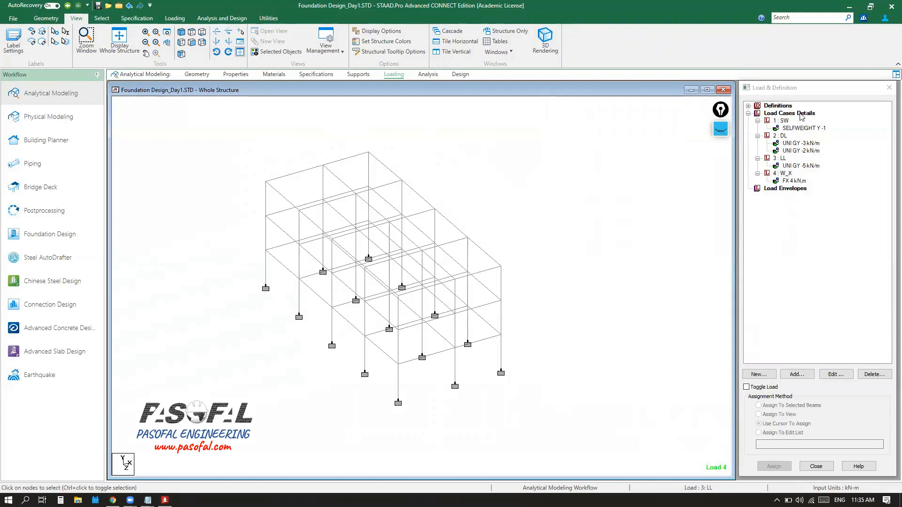
pyautogui.press('ctrl')
pyautogui.press('ctrl')
pyautogui.press('ctrl')
pyautogui.press('ctrl')
pyautogui.click(789, 115)
pyautogui.press('ctrl')
pyautogui.press('ctrl')
pyautogui.press('ctrl')
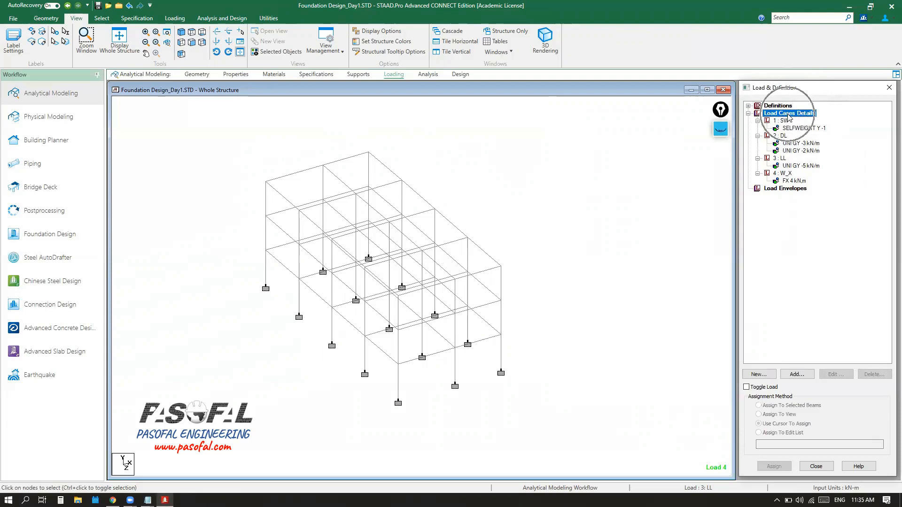
pyautogui.press('ctrl')
pyautogui.press('ctrl')
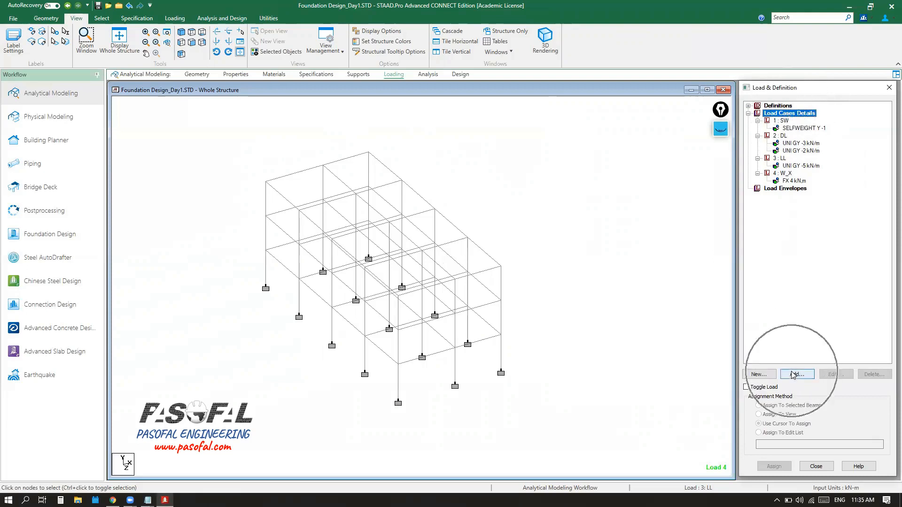
pyautogui.click(794, 375)
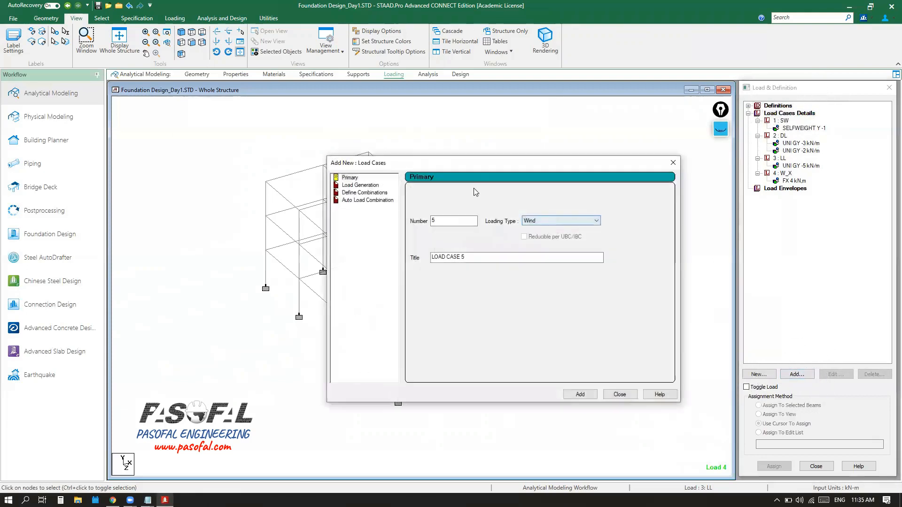
pyautogui.moveTo(394, 162); pyautogui.dragTo(309, 156)
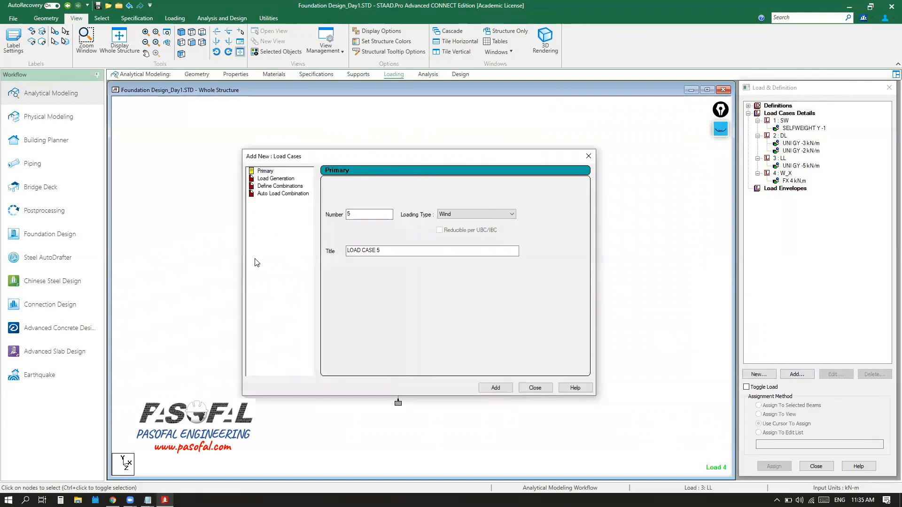
# Examine the Define Combinations options and the codes available for Auto Load Combination
pyautogui.click(277, 186)
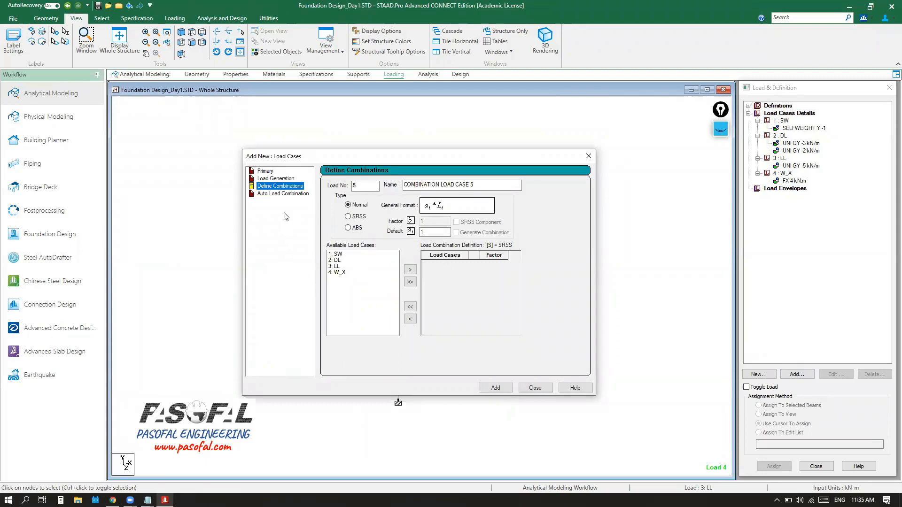
pyautogui.click(281, 193)
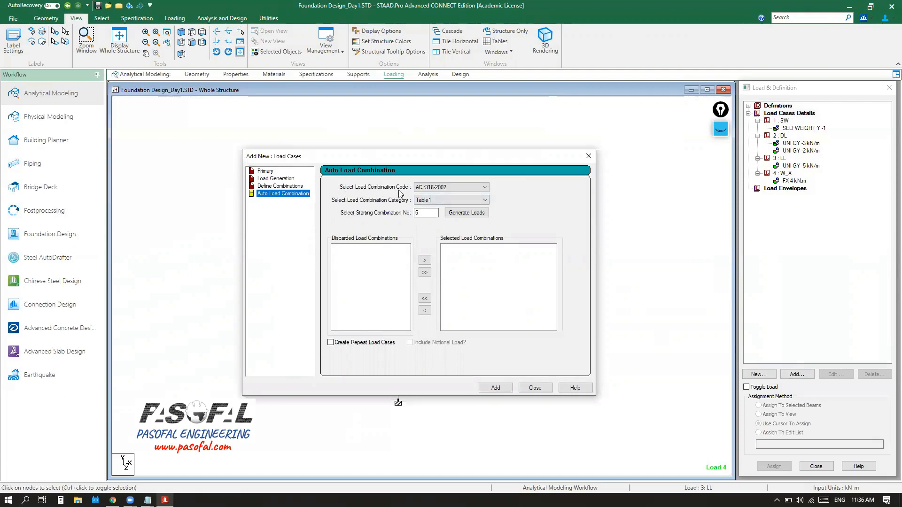
pyautogui.click(484, 188)
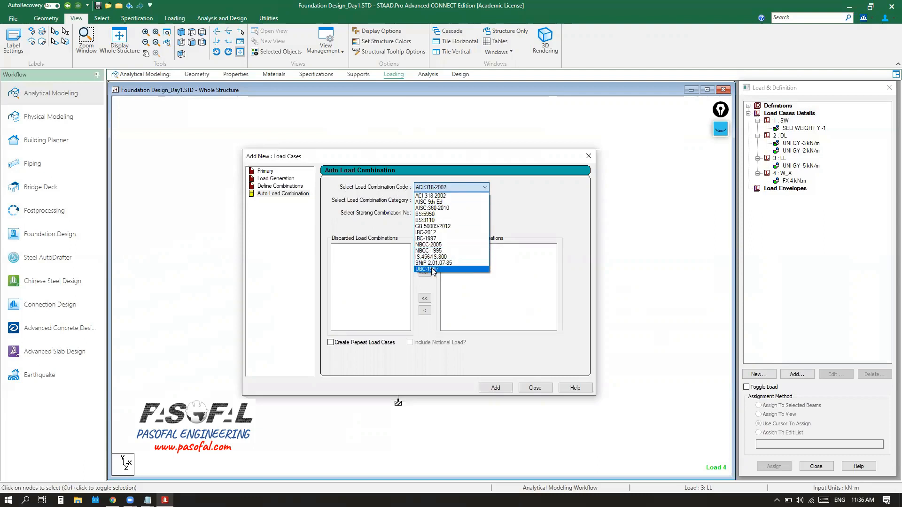
pyautogui.click(511, 205)
pyautogui.click(280, 186)
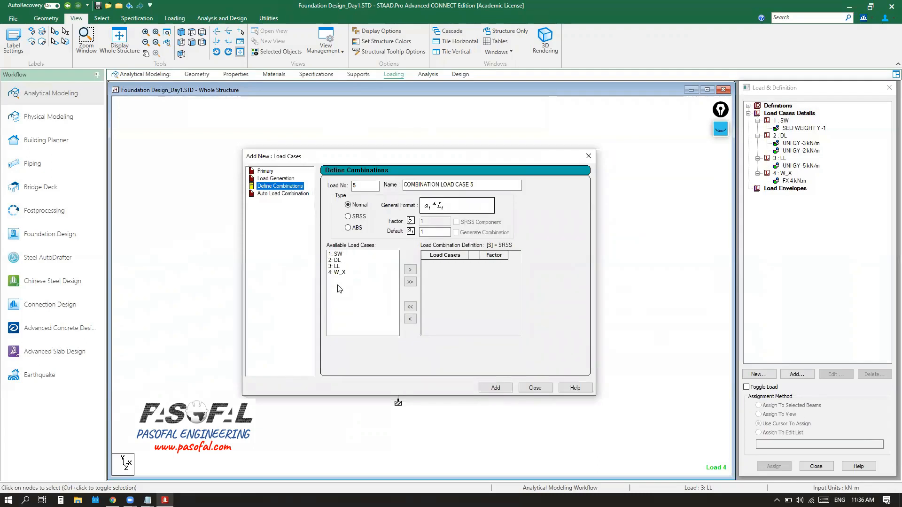
# Choose BS:8110 as the load combination code for Auto Load Combination
pyautogui.click(277, 194)
pyautogui.click(475, 187)
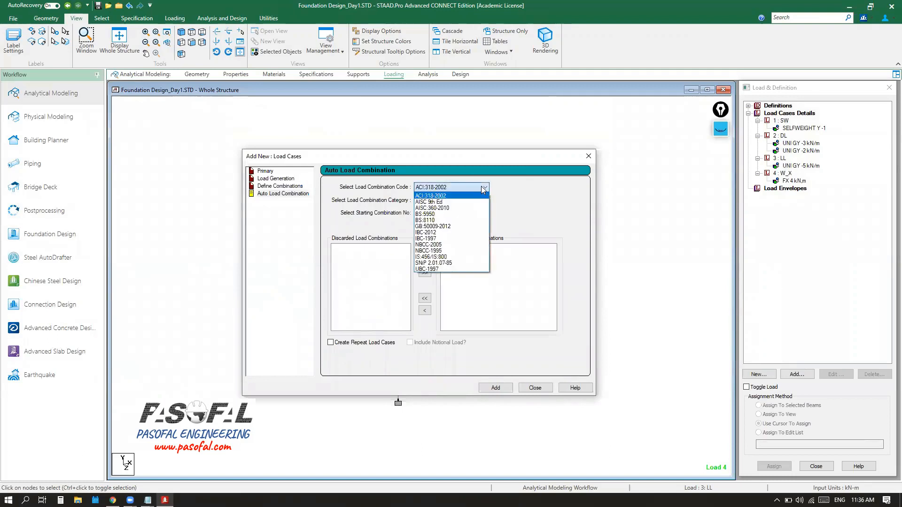
pyautogui.click(438, 220)
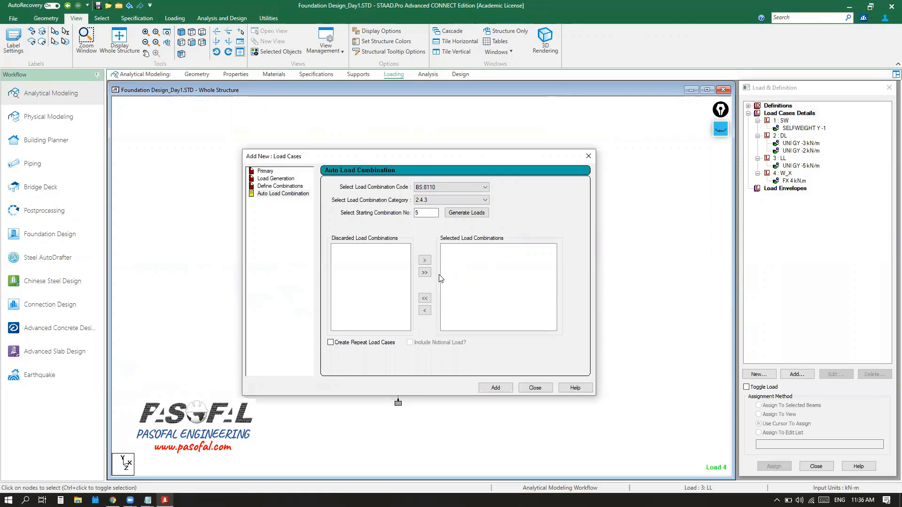
# Generate the BS:8110 category 2.4.3 load combinations starting at number 5 and add them to the load cases
pyautogui.click(467, 213)
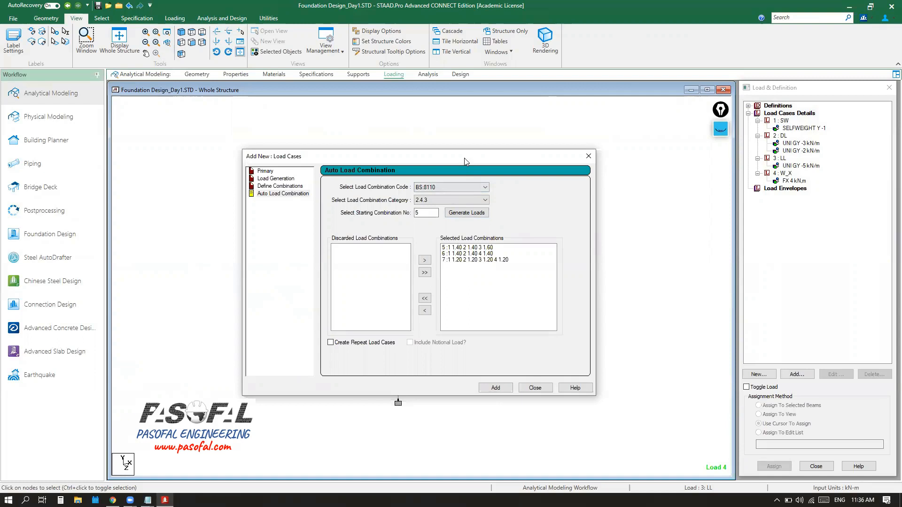
pyautogui.moveTo(464, 161); pyautogui.dragTo(439, 168)
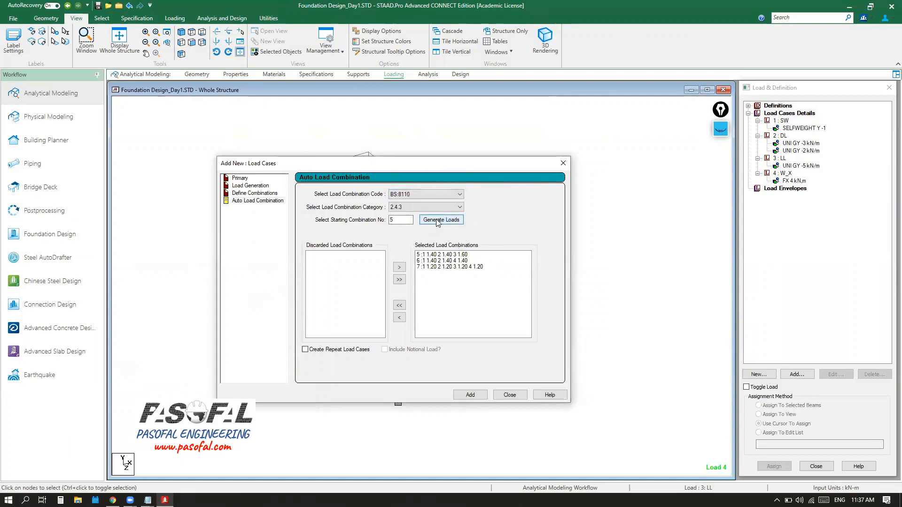
pyautogui.press('ctrl')
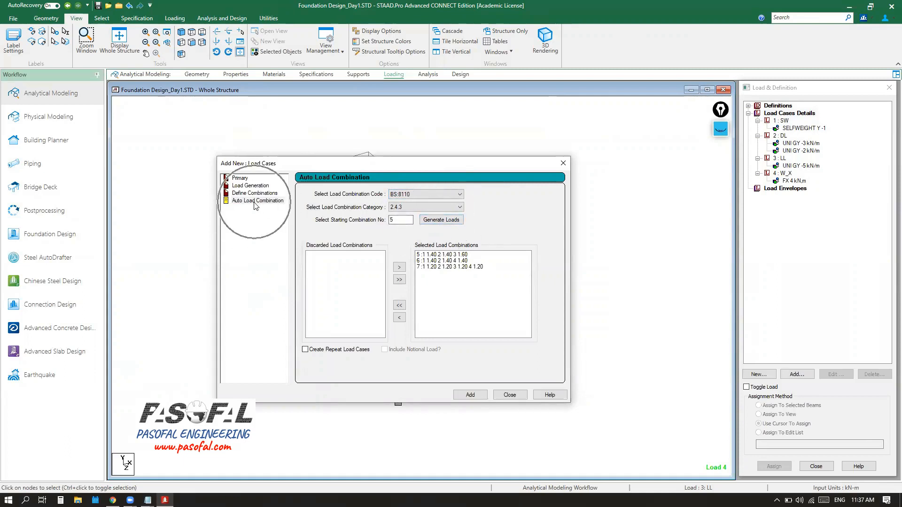
pyautogui.press('ctrl')
pyautogui.press('ctrl')
pyautogui.press('ctrl')
pyautogui.press('ctrl')
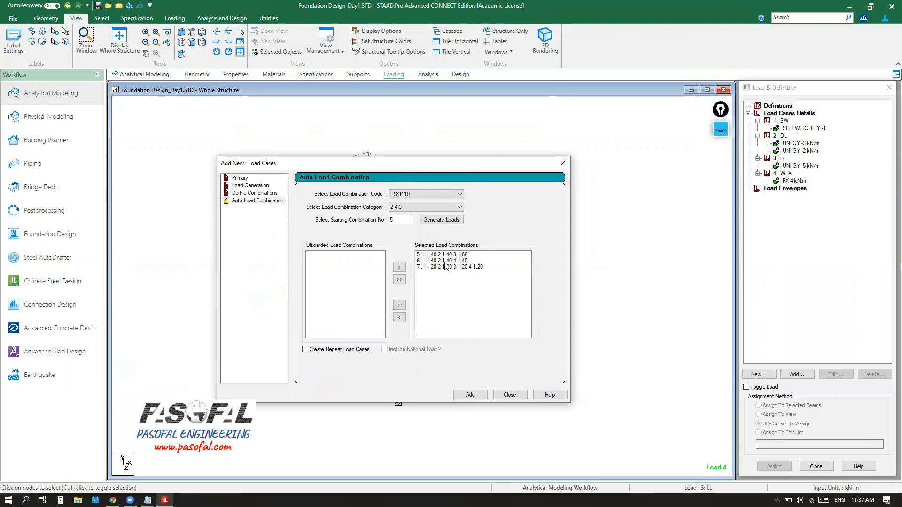
pyautogui.click(469, 395)
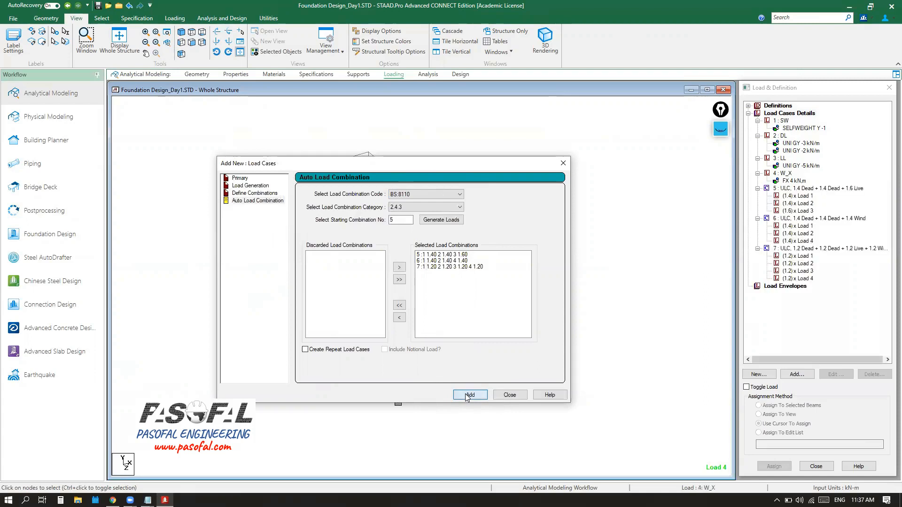
pyautogui.click(563, 163)
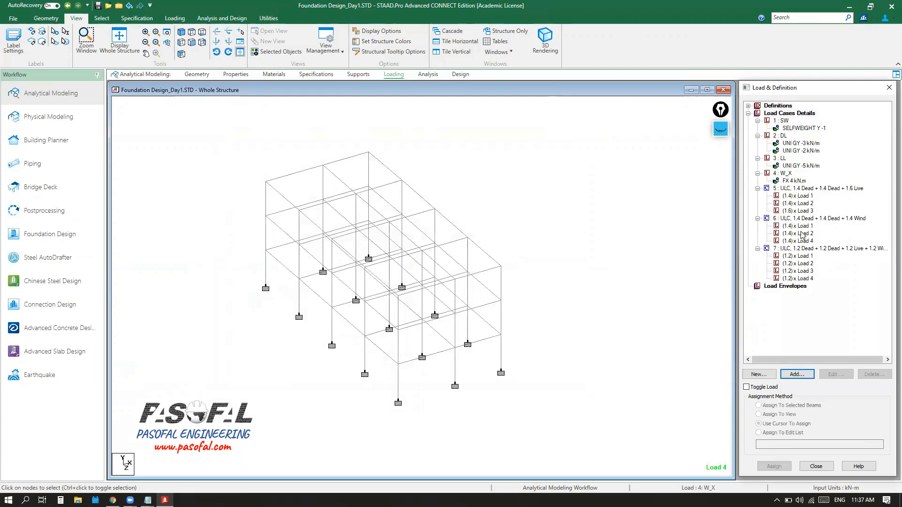
pyautogui.click(812, 189)
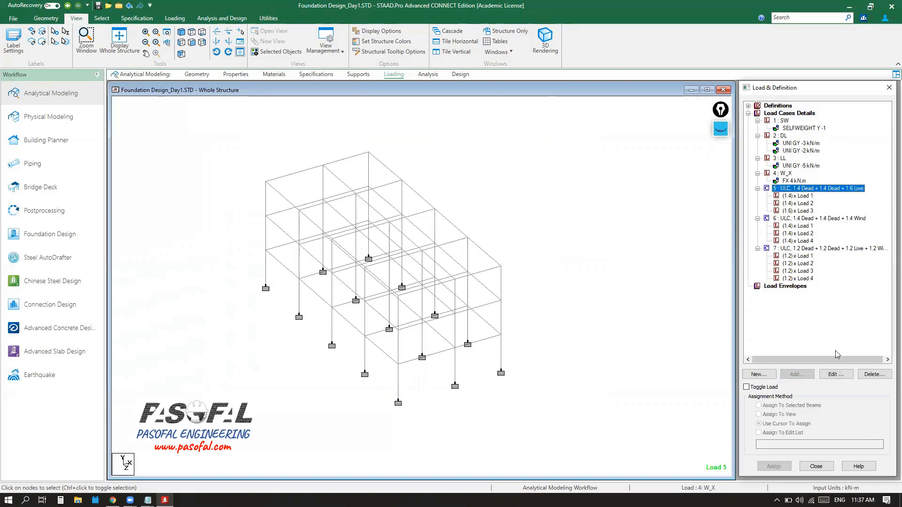
pyautogui.click(831, 374)
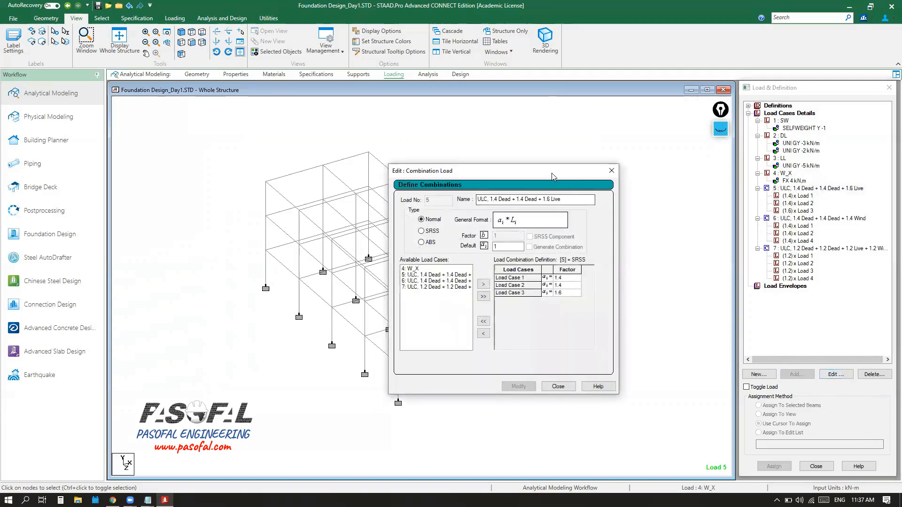
pyautogui.click(473, 245)
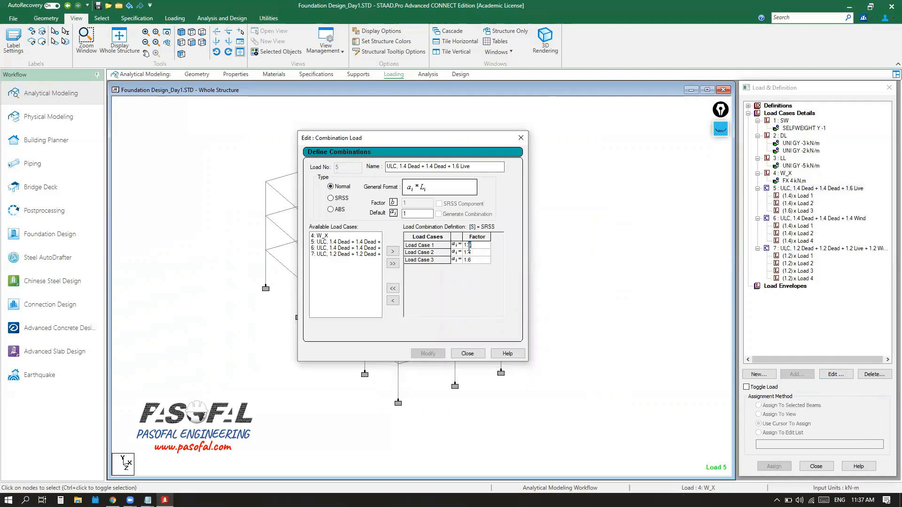
pyautogui.click(477, 284)
pyautogui.click(474, 252)
pyautogui.click(474, 254)
pyautogui.moveTo(473, 253); pyautogui.dragTo(468, 253)
pyautogui.press('BackSpace')
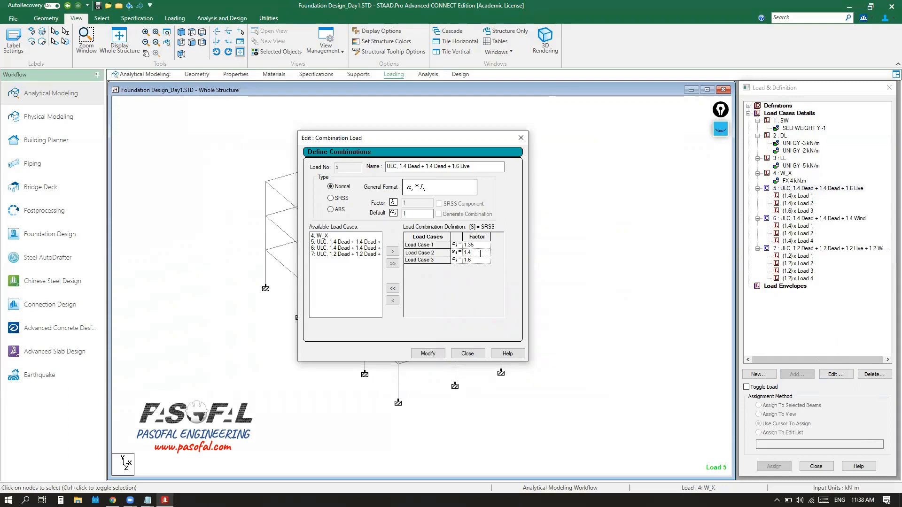
pyautogui.click(474, 260)
pyautogui.moveTo(474, 139); pyautogui.dragTo(468, 133)
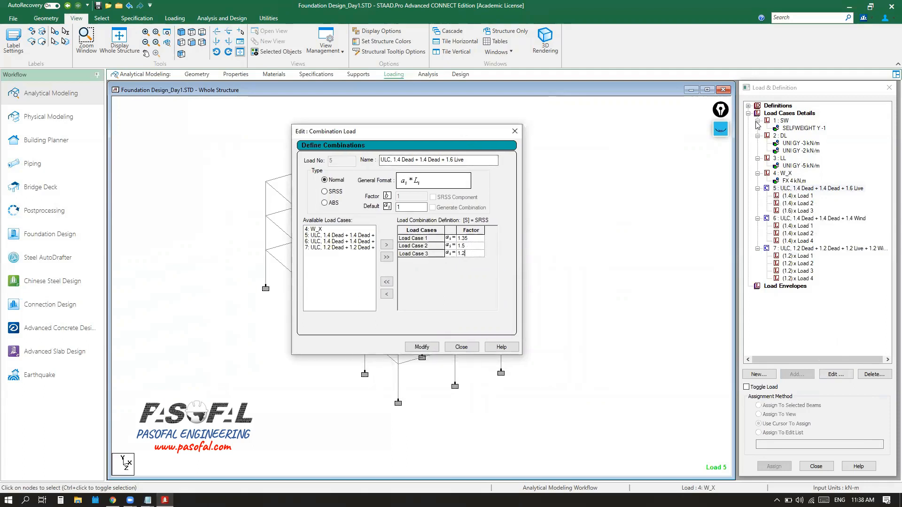
# Collapse all primary load cases and load combinations listed under Load Cases Details
pyautogui.click(757, 136)
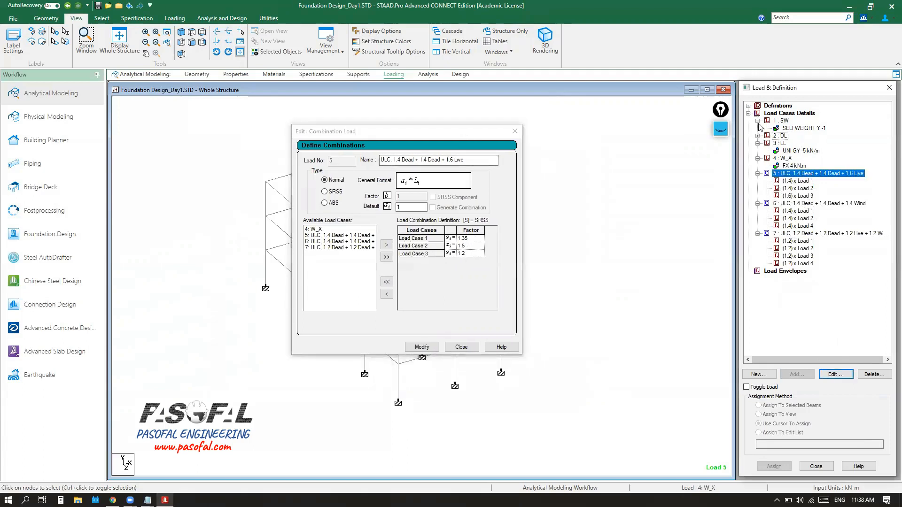
pyautogui.click(757, 121)
pyautogui.click(757, 136)
pyautogui.click(757, 143)
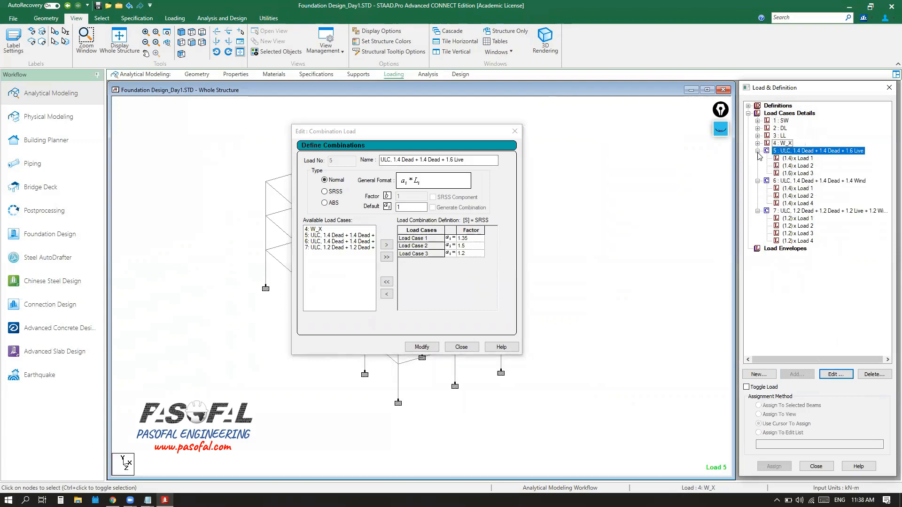
pyautogui.click(757, 150)
pyautogui.click(757, 158)
pyautogui.click(757, 166)
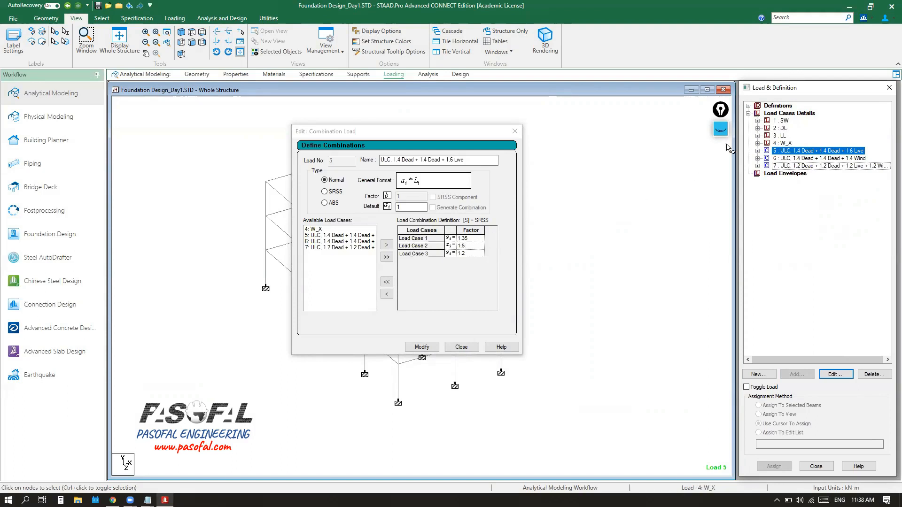
pyautogui.click(783, 131)
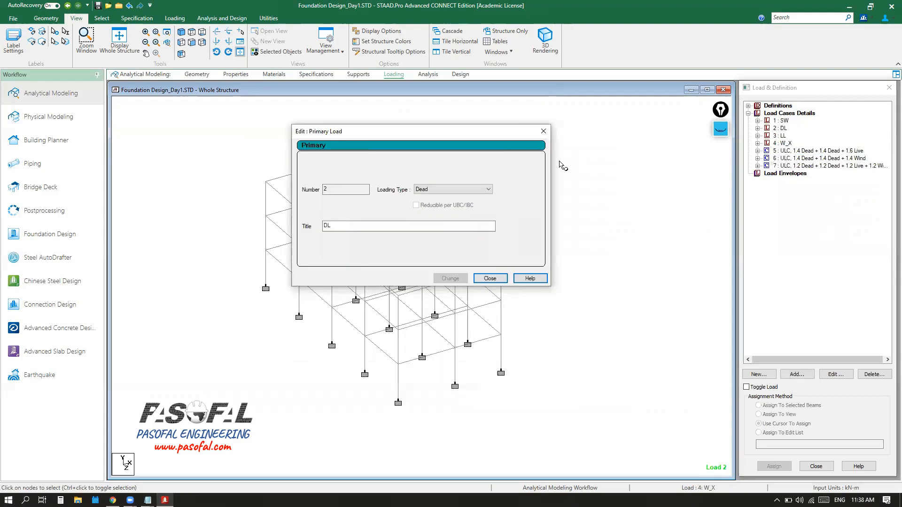
pyautogui.click(543, 132)
# Edit load combination 5 and set the factors of Load Case 1 and Load Case 2 to 1.35
pyautogui.click(781, 151)
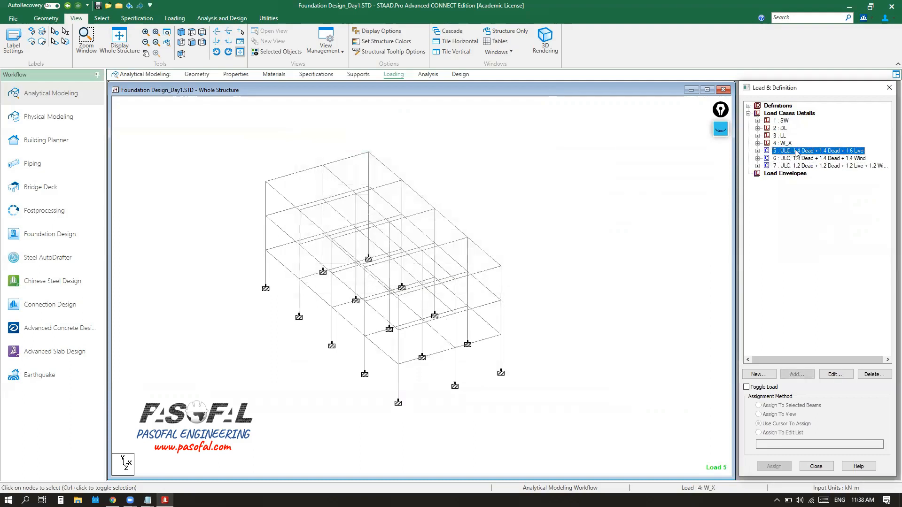
pyautogui.click(836, 375)
pyautogui.moveTo(534, 172); pyautogui.dragTo(396, 169)
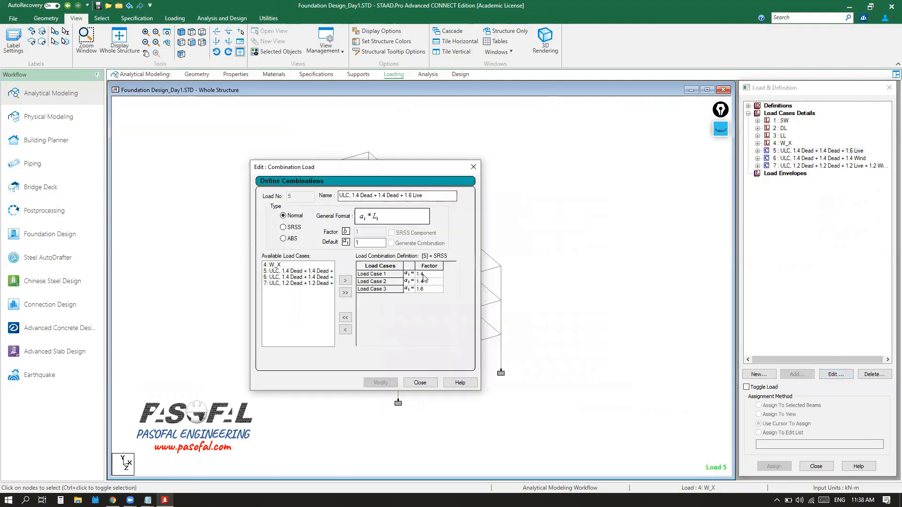
pyautogui.click(420, 275)
pyautogui.click(375, 274)
pyautogui.click(374, 282)
pyautogui.click(376, 289)
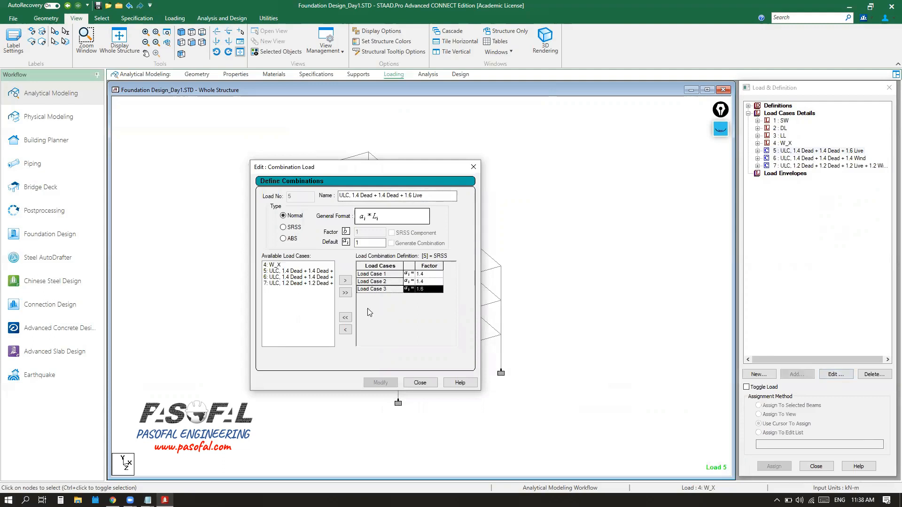
pyautogui.click(424, 274)
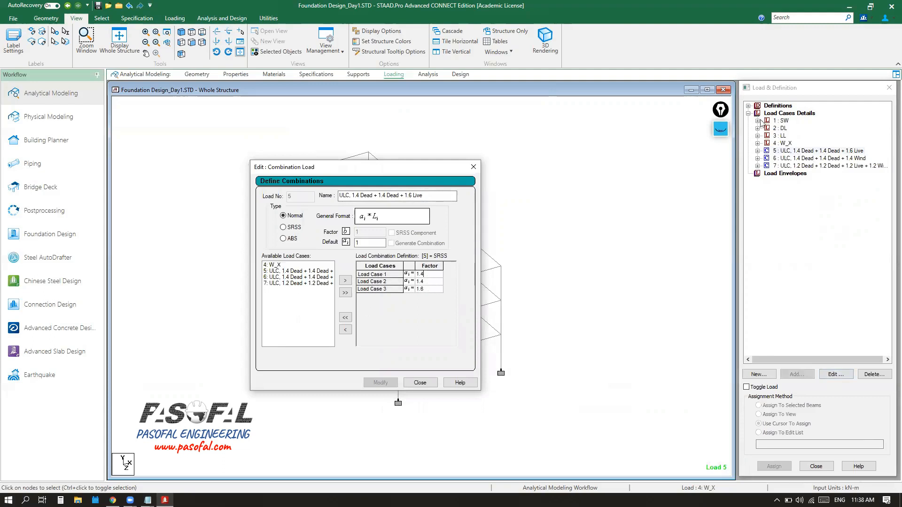
pyautogui.moveTo(426, 274); pyautogui.dragTo(422, 274)
pyautogui.write('35')
pyautogui.click(430, 282)
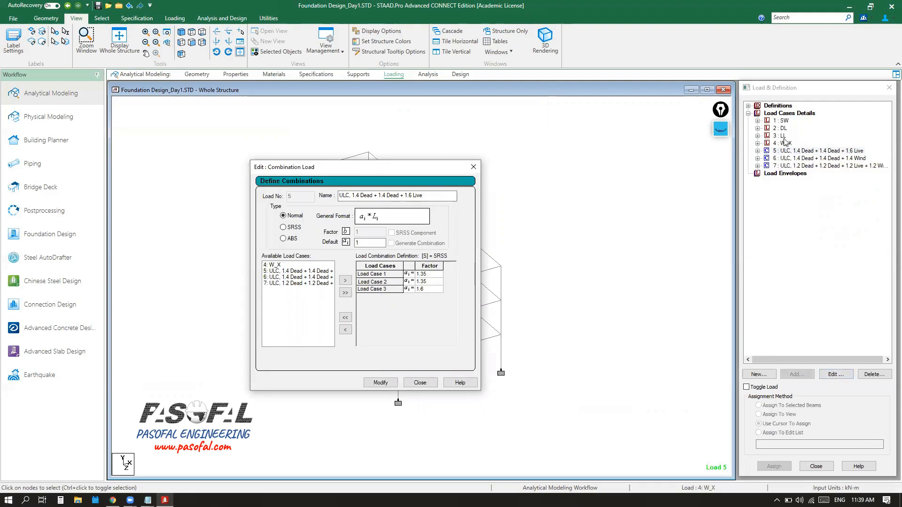
# Set the Load Case 3 factor of combination 5 to 1.5 and apply the modified factors
pyautogui.click(429, 289)
pyautogui.click(381, 383)
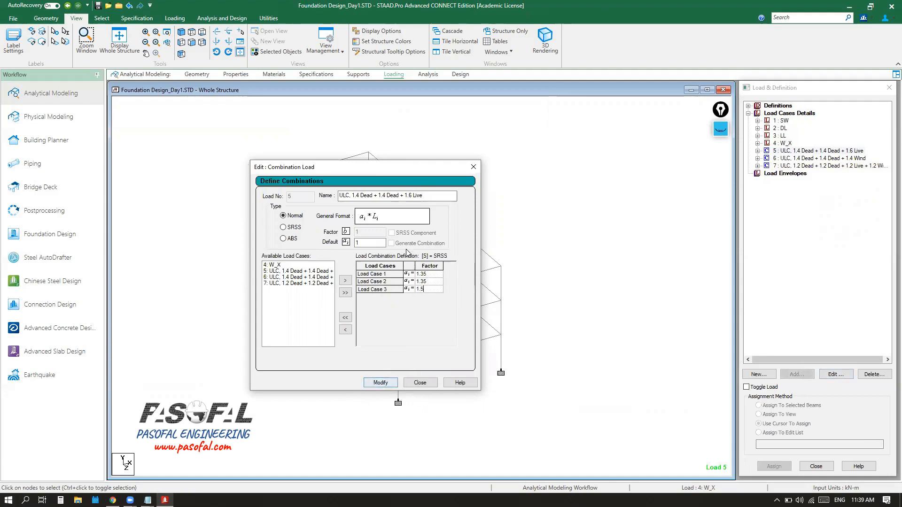
pyautogui.click(381, 384)
# Rename load combination 5 as "ULC, 1.35 Dead + 1.35 Dead + 1.5 Live", apply the change and finish editing it
pyautogui.click(358, 195)
pyautogui.click(353, 196)
pyautogui.press('ctrl')
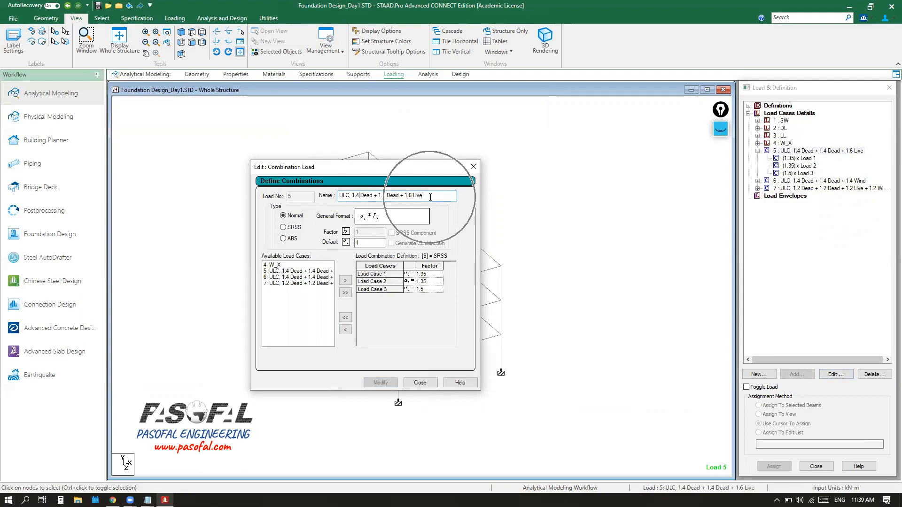
pyautogui.press('BackSpace')
pyautogui.write('35')
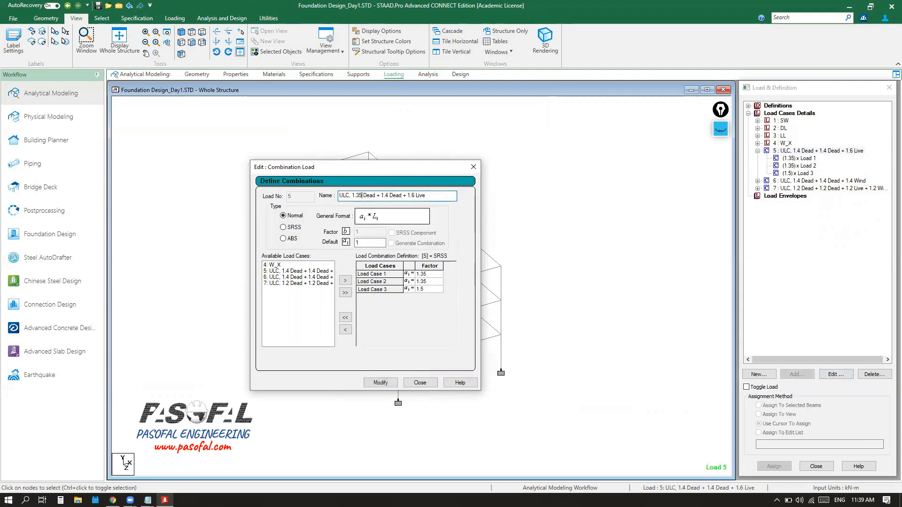
pyautogui.press('Right')
pyautogui.press('Right')
pyautogui.press('Right')
pyautogui.press('BackSpace')
pyautogui.write('35')
pyautogui.press('Right')
pyautogui.press('Right')
pyautogui.press('Right')
pyautogui.press('Right')
pyautogui.press('BackSpace')
pyautogui.write('4')
pyautogui.click(380, 382)
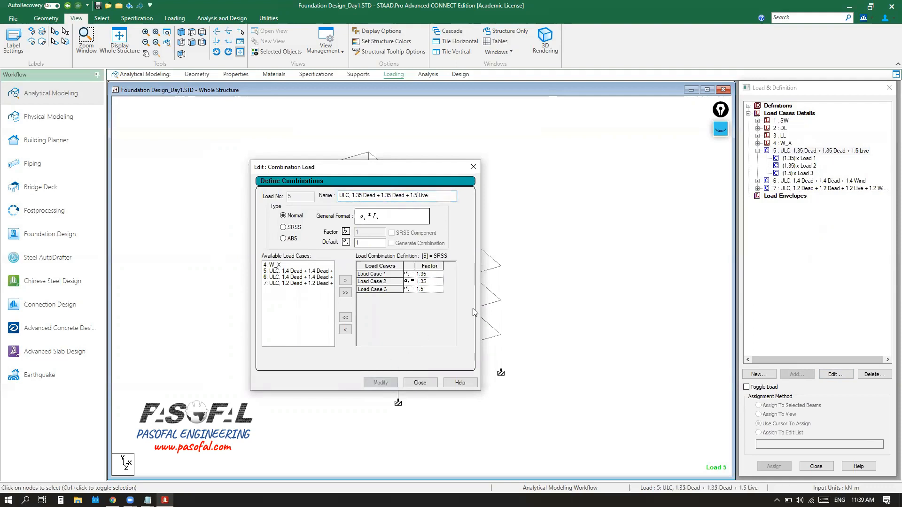
pyautogui.click(828, 156)
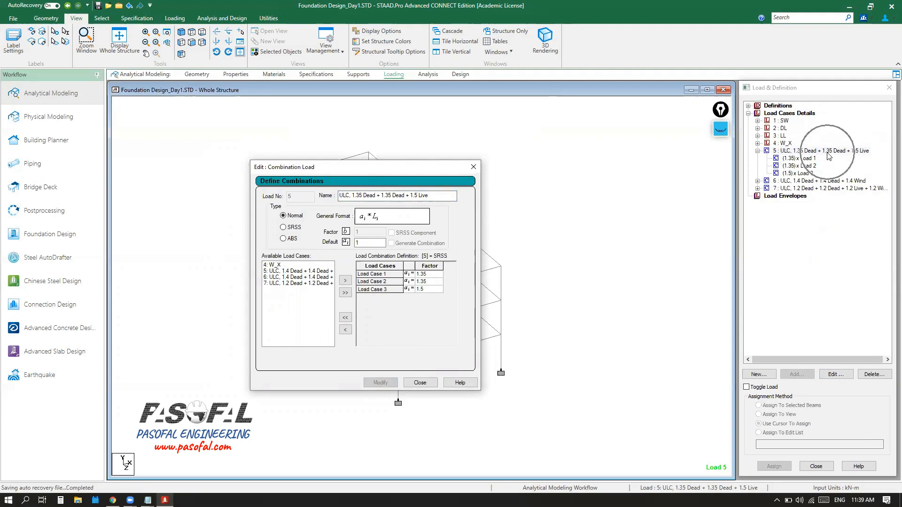
pyautogui.click(828, 156)
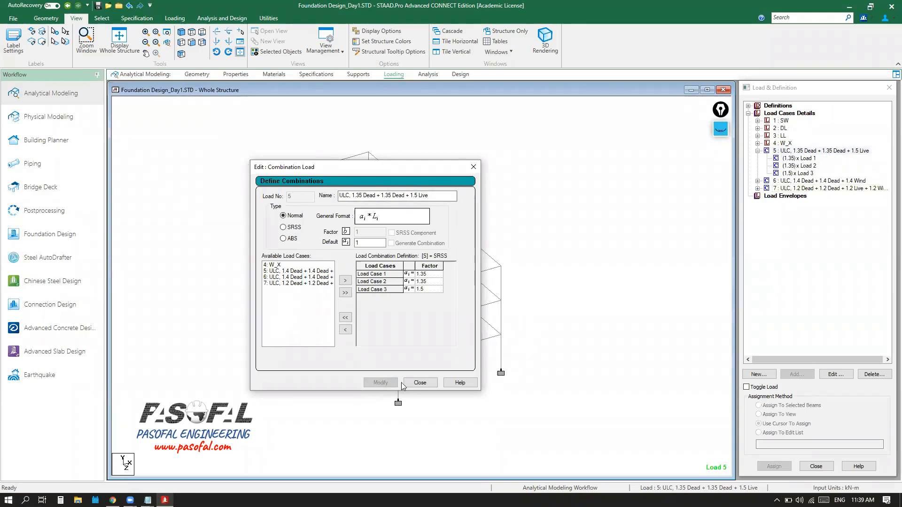
pyautogui.click(417, 382)
# Edit load combination 6 and set the factors of Load Case 1 and Load Case 2 to 1.35
pyautogui.click(824, 182)
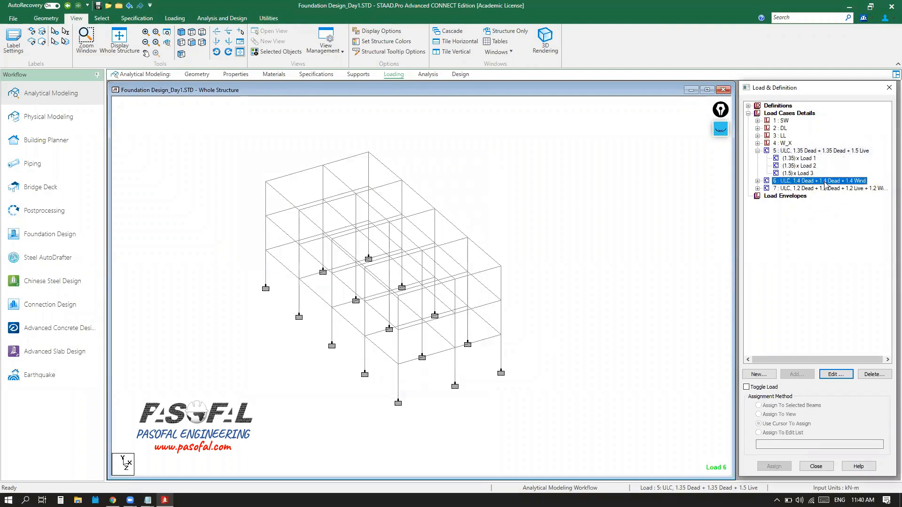
pyautogui.click(835, 374)
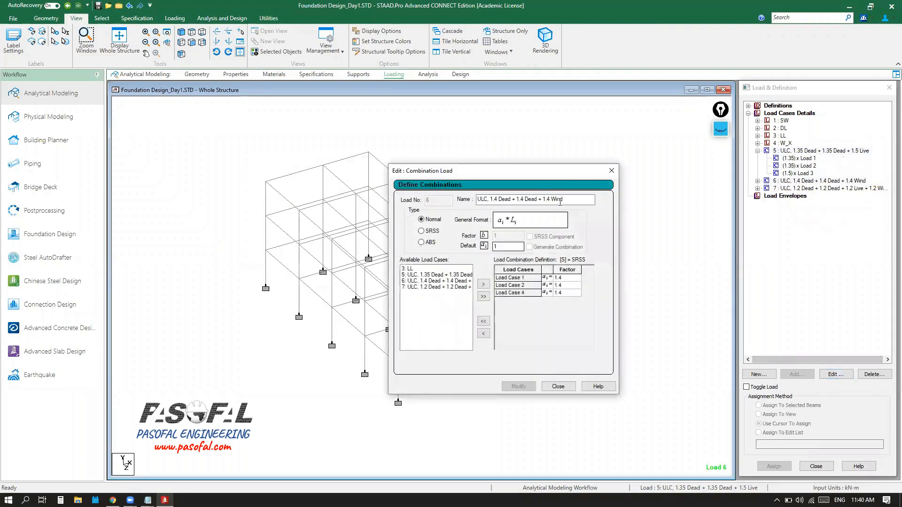
pyautogui.moveTo(552, 175); pyautogui.dragTo(389, 184)
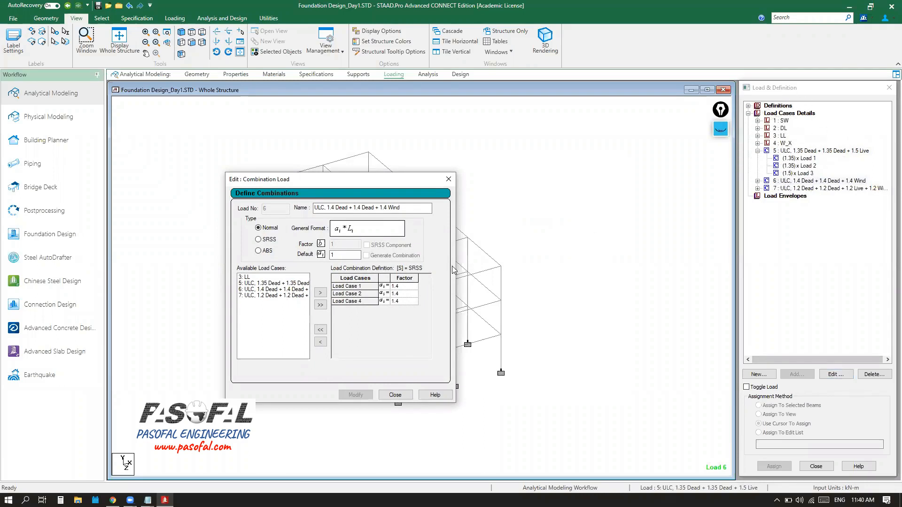
pyautogui.click(402, 286)
pyautogui.press('BackSpace')
pyautogui.write('35')
pyautogui.click(400, 293)
pyautogui.press('BackSpace')
pyautogui.press('BackSpace')
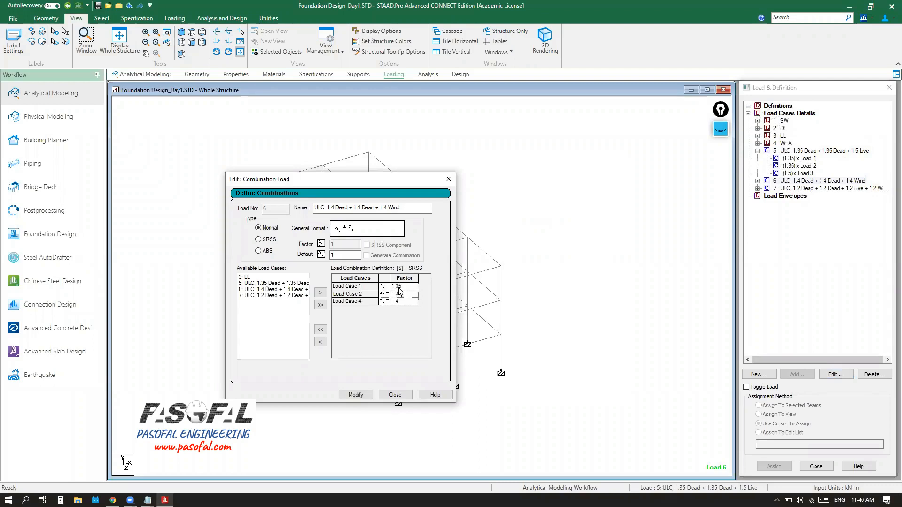
pyautogui.press('Down')
# Rename load combination 6 as "ULC, 1.35 Dead + 1.35 Dead + 1.4 Wind", apply the modifications and finish editing it
pyautogui.click(334, 207)
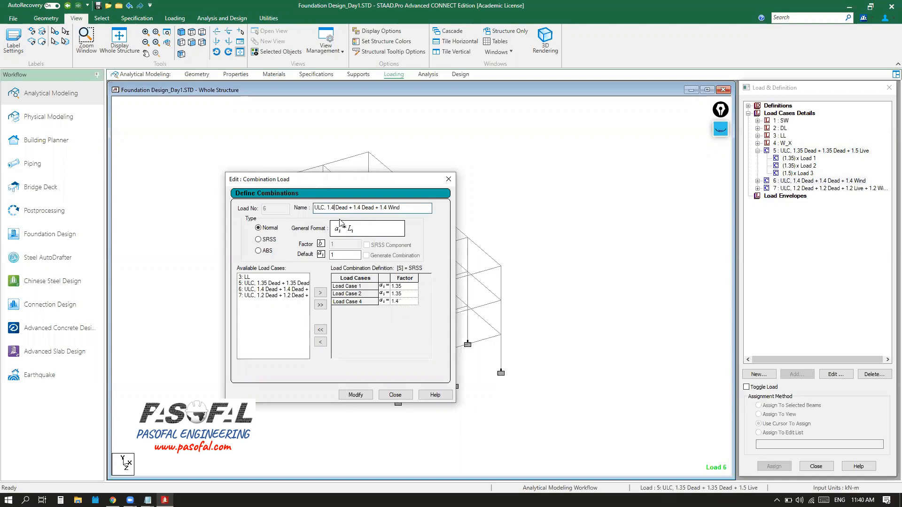
pyautogui.press('BackSpace')
pyautogui.press('BackSpace')
pyautogui.write('35')
pyautogui.click(355, 394)
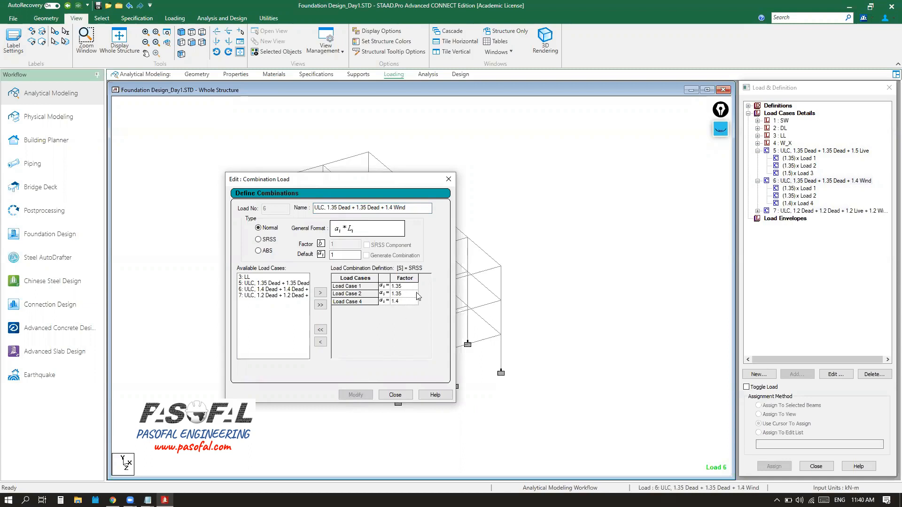
pyautogui.click(449, 179)
# Edit load combination 7 and set the factors of Load Case 1 and Load Case 2 to 1.35
pyautogui.click(840, 213)
pyautogui.press('ctrl')
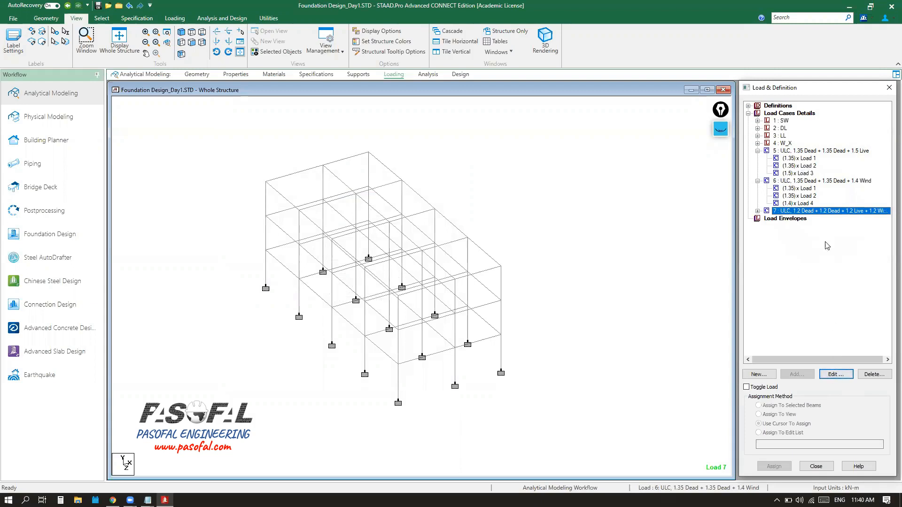
pyautogui.click(831, 376)
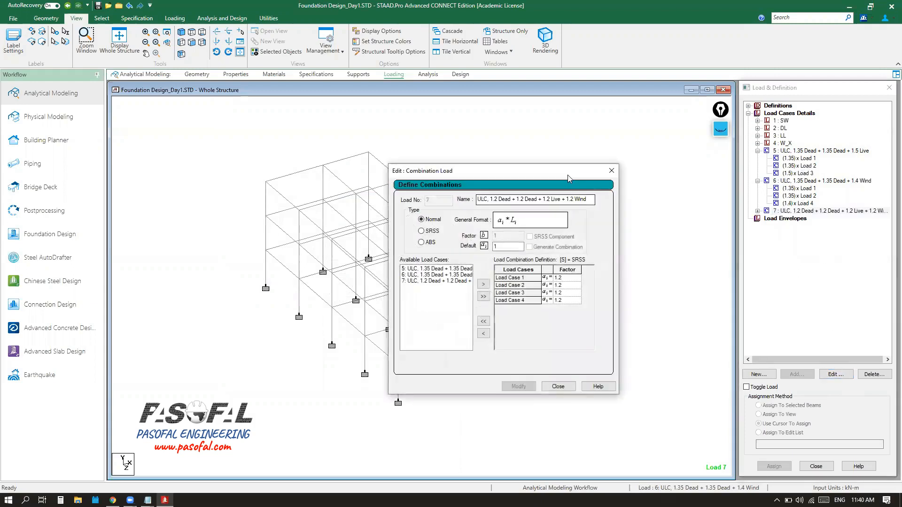
pyautogui.moveTo(555, 173); pyautogui.dragTo(380, 147)
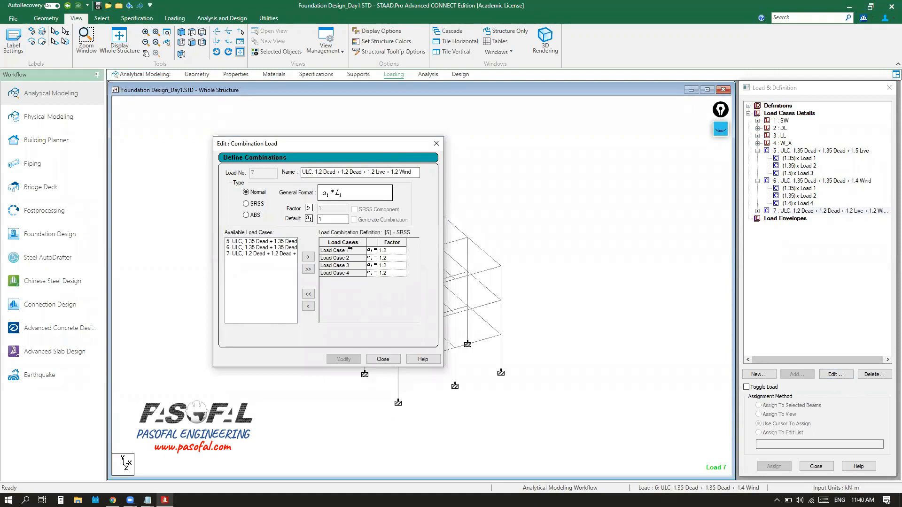
pyautogui.click(392, 252)
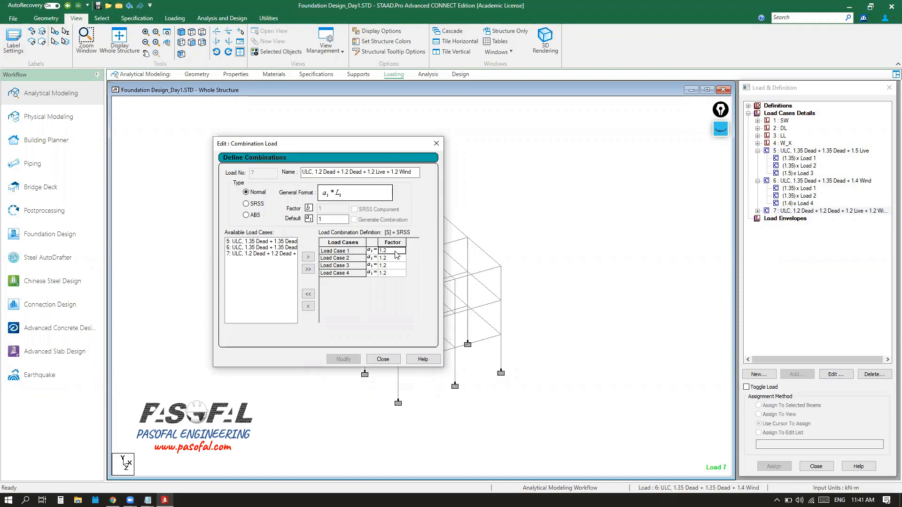
pyautogui.press('BackSpace')
pyautogui.press('Return')
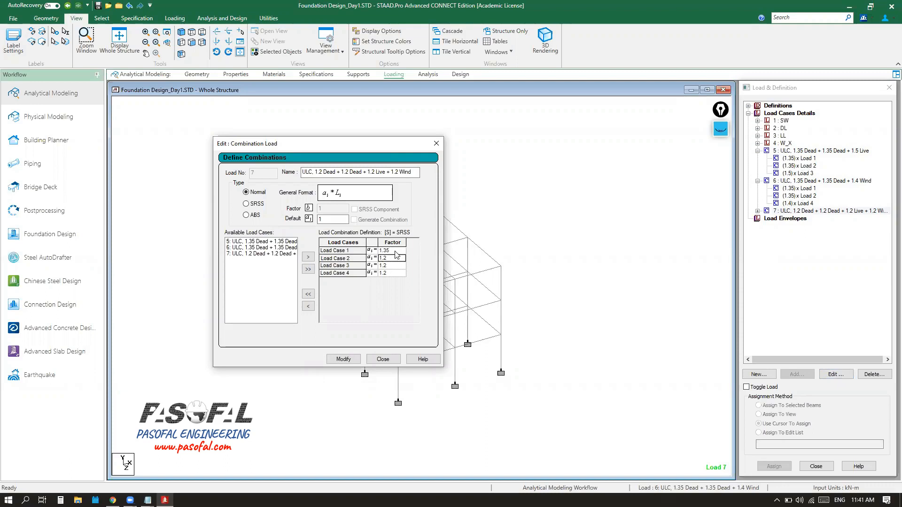
pyautogui.press('BackSpace')
pyautogui.press('Return')
# Set the Load Case 3 factor of combination 7 to 1.5 and apply the modified factors
pyautogui.press('BackSpace')
pyautogui.press('BackSpace')
pyautogui.write('.5')
pyautogui.press('Return')
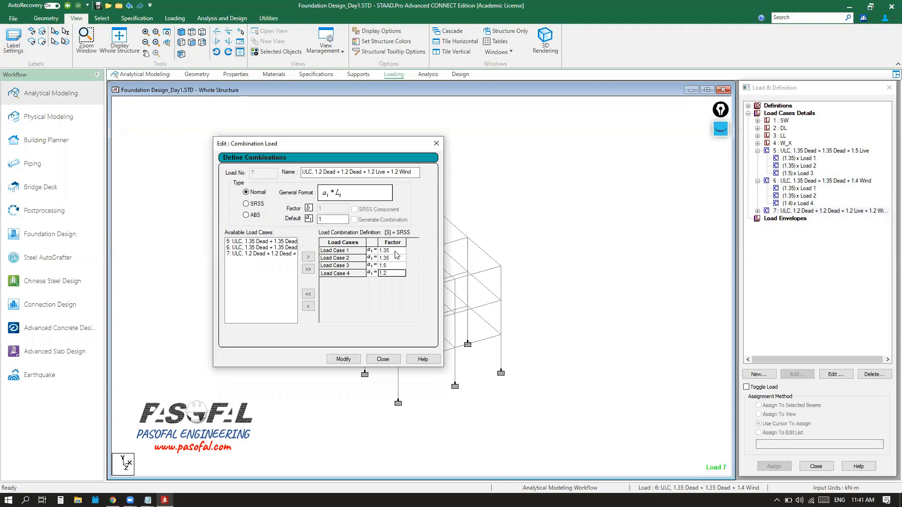
pyautogui.click(344, 358)
# Rename load combination 7 as "ULC, 1.35 Dead + 1.35 Dead + 1.5 Live + 1.2 Wind", apply the change and finish editing it
pyautogui.click(322, 172)
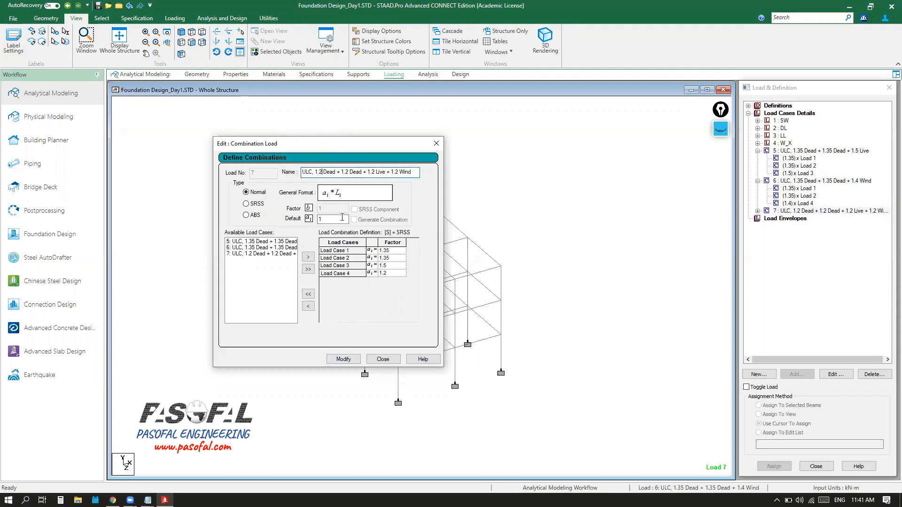
pyautogui.press('BackSpace')
pyautogui.write('35')
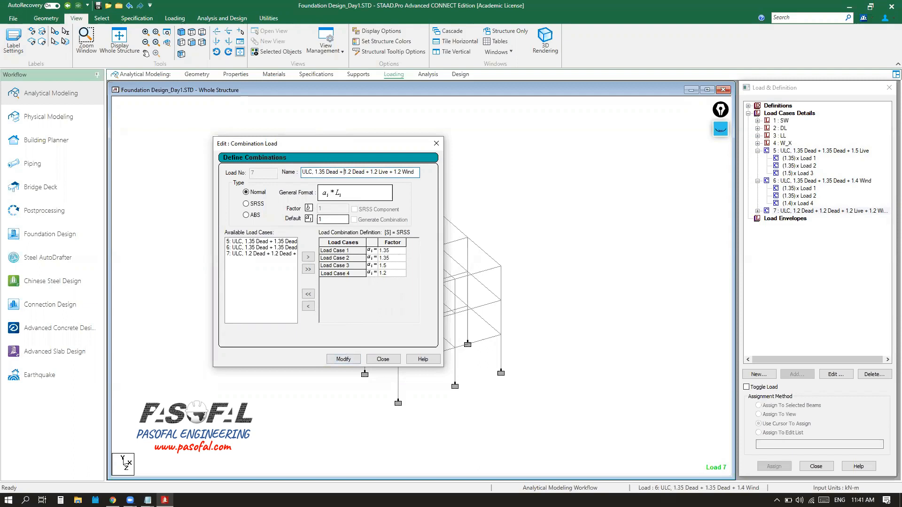
pyautogui.press('BackSpace')
pyautogui.write('35')
pyautogui.press('BackSpace')
pyautogui.write('5')
pyautogui.click(343, 359)
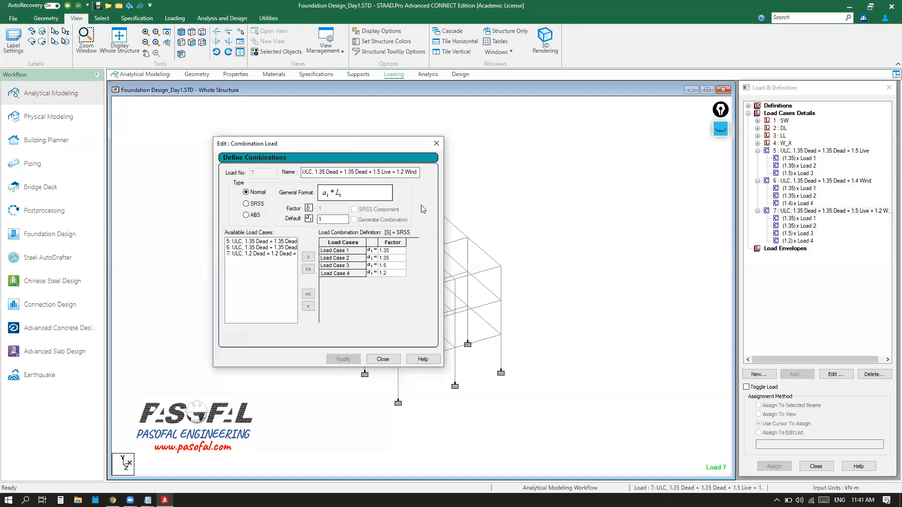
pyautogui.click(436, 144)
# Display the loads of combination 7 on the frame and save the modified structure
pyautogui.click(811, 220)
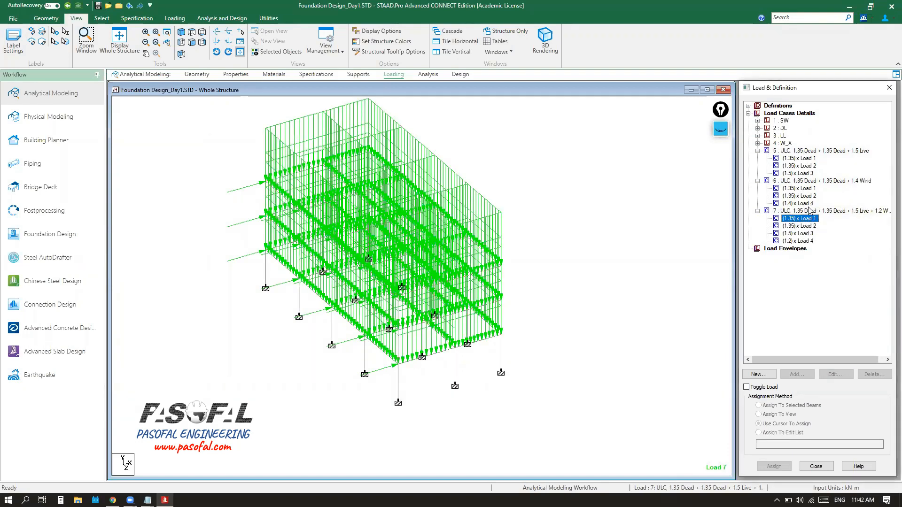
pyautogui.click(540, 181)
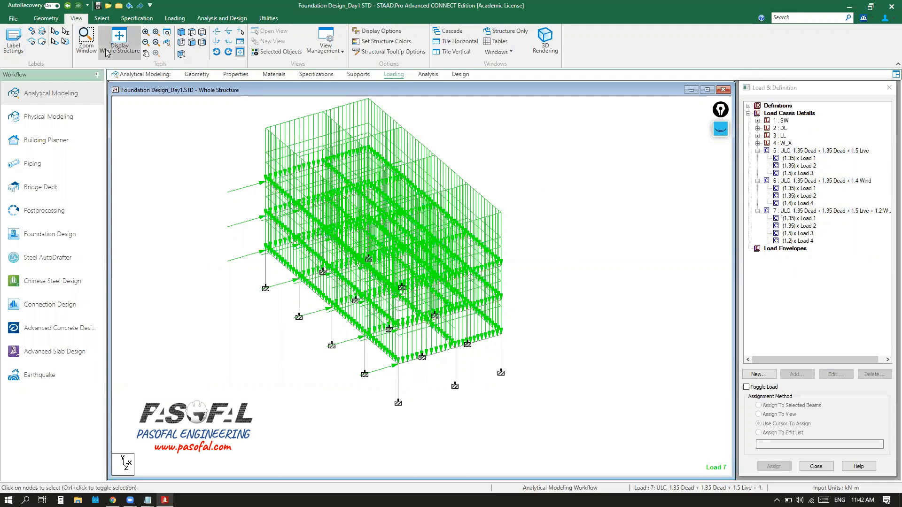
pyautogui.click(98, 8)
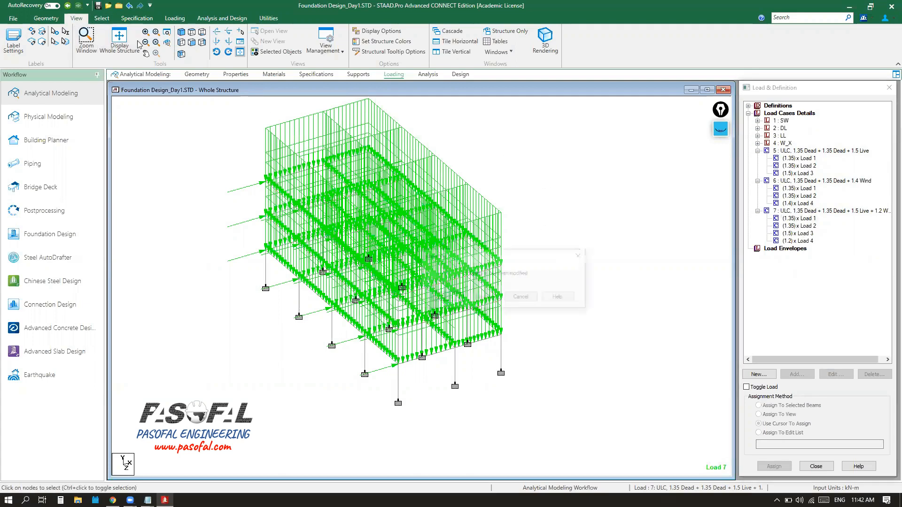
pyautogui.press('Return')
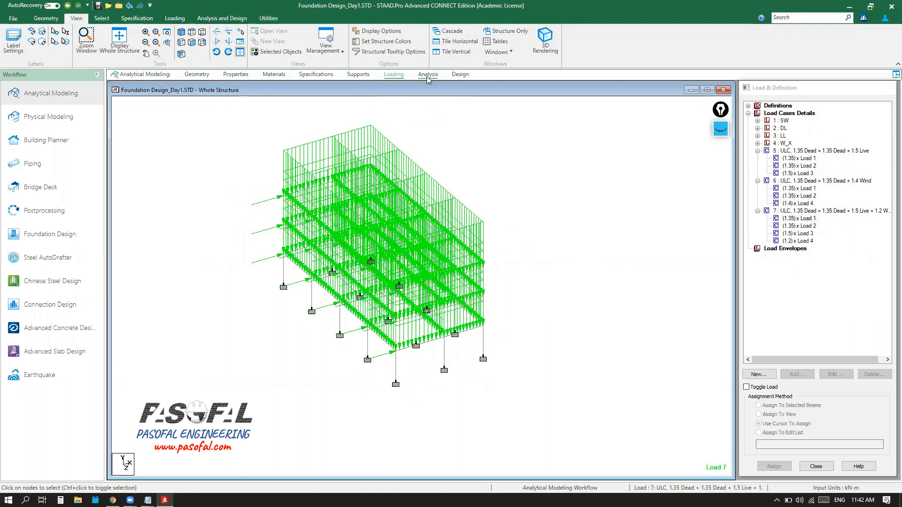
# Define a Perform Analysis command with the No Print option and add it to the whole structure's analysis commands
pyautogui.click(428, 75)
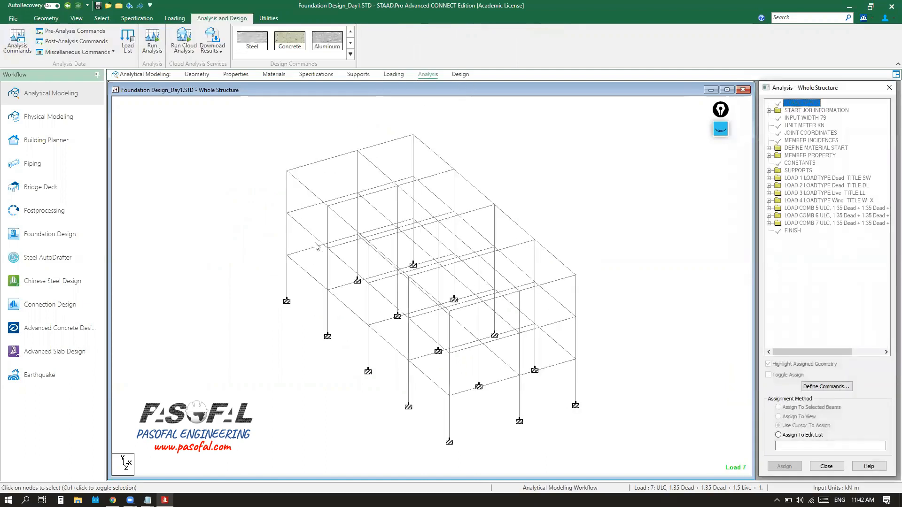
pyautogui.moveTo(382, 247); pyautogui.dragTo(353, 225, button='middle')
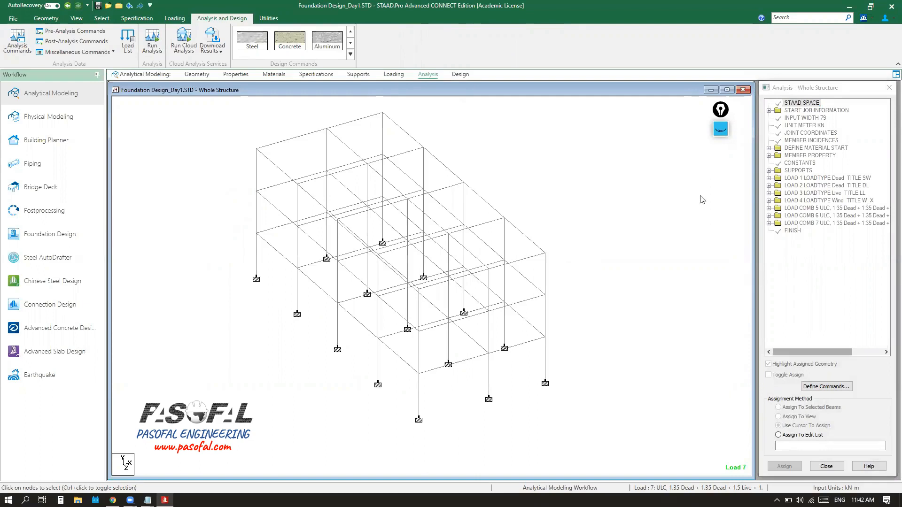
pyautogui.click(721, 135)
pyautogui.moveTo(856, 378)
pyautogui.mouseDown()
pyautogui.moveTo(862, 394)
pyautogui.moveTo(789, 395)
pyautogui.moveTo(855, 381)
pyautogui.moveTo(794, 397)
pyautogui.moveTo(801, 385)
pyautogui.mouseUp()
pyautogui.click(720, 142)
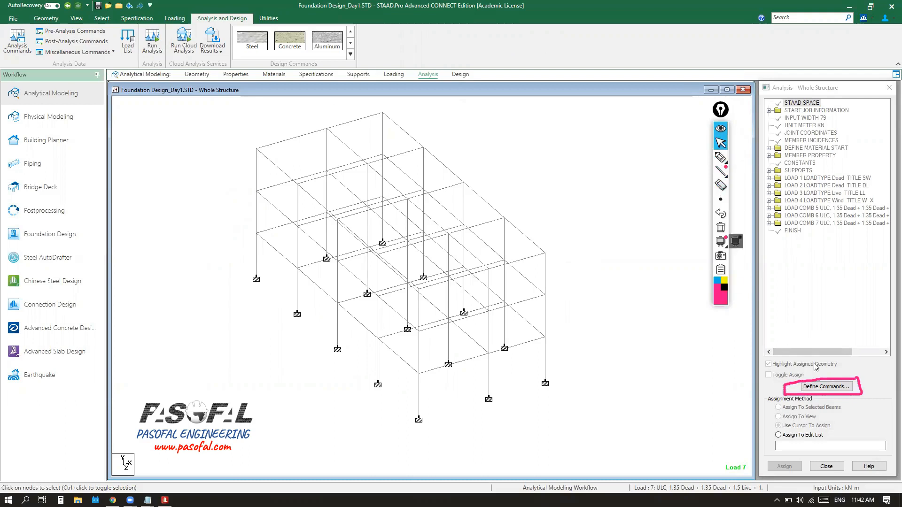
pyautogui.click(825, 390)
pyautogui.moveTo(540, 170); pyautogui.dragTo(481, 117)
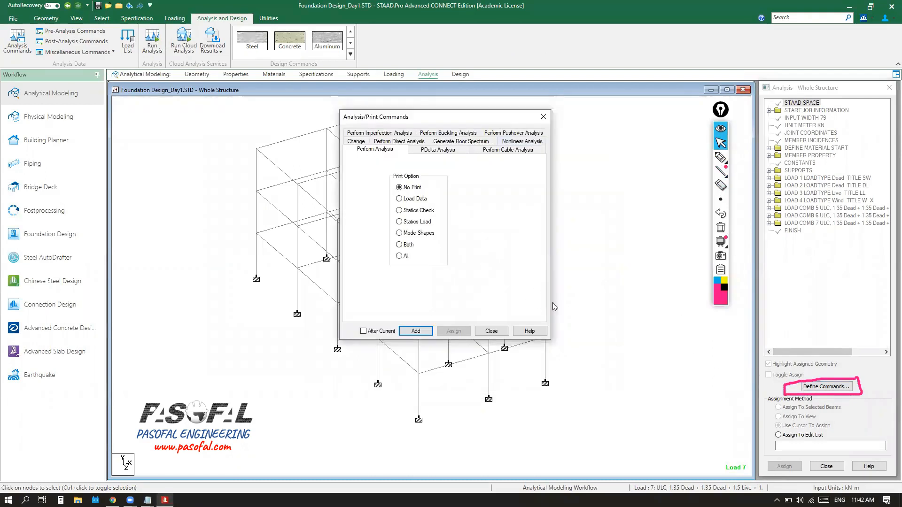
pyautogui.click(415, 331)
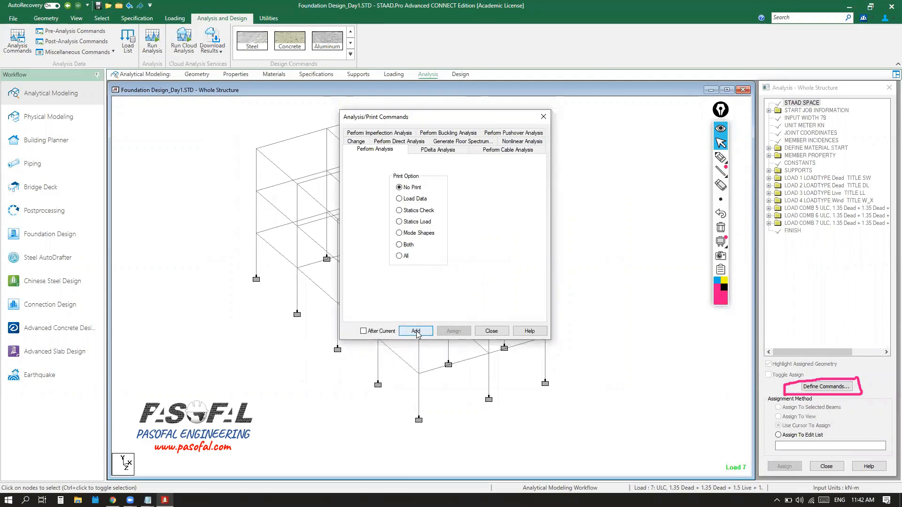
pyautogui.click(721, 157)
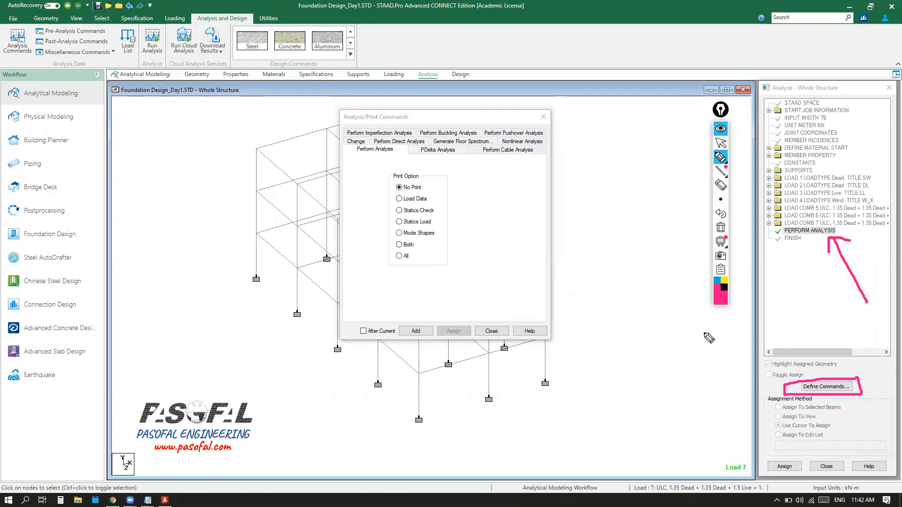
pyautogui.click(491, 331)
pyautogui.click(721, 141)
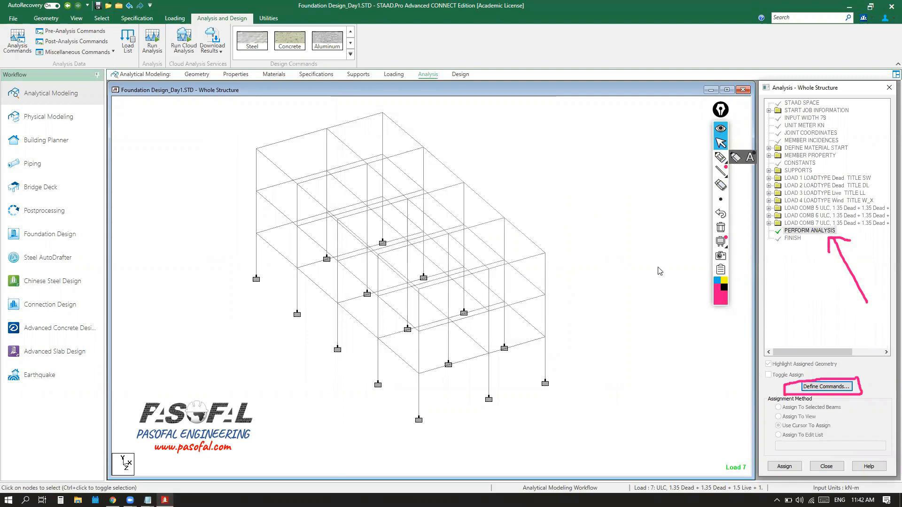
pyautogui.click(720, 229)
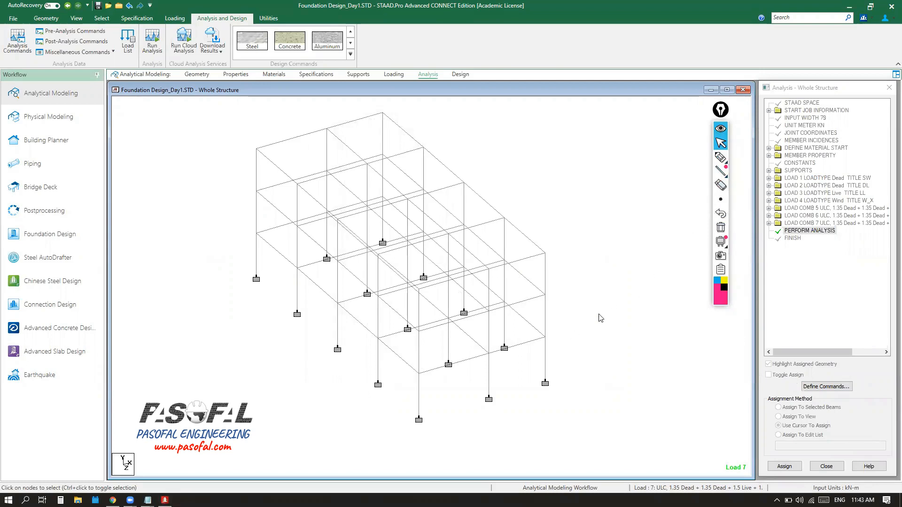
# Run the analysis of the structure, saving the modified model first
pyautogui.click(822, 231)
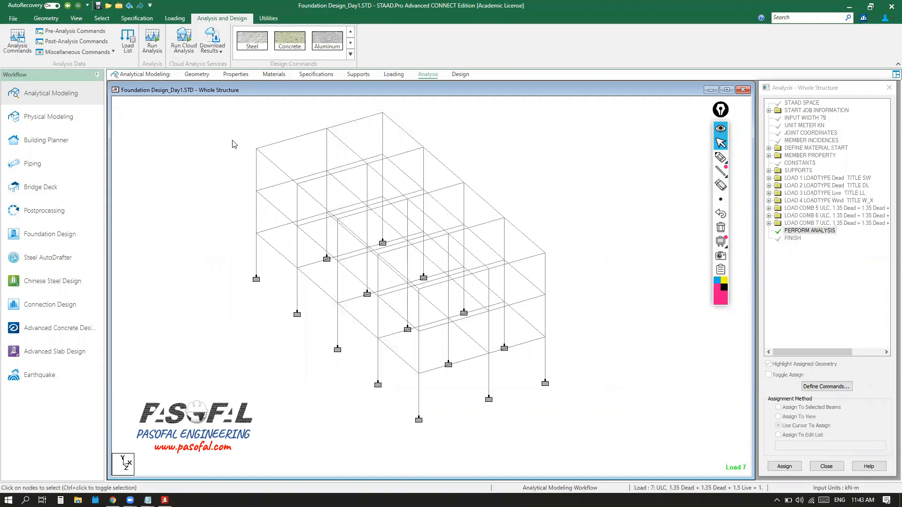
pyautogui.click(152, 50)
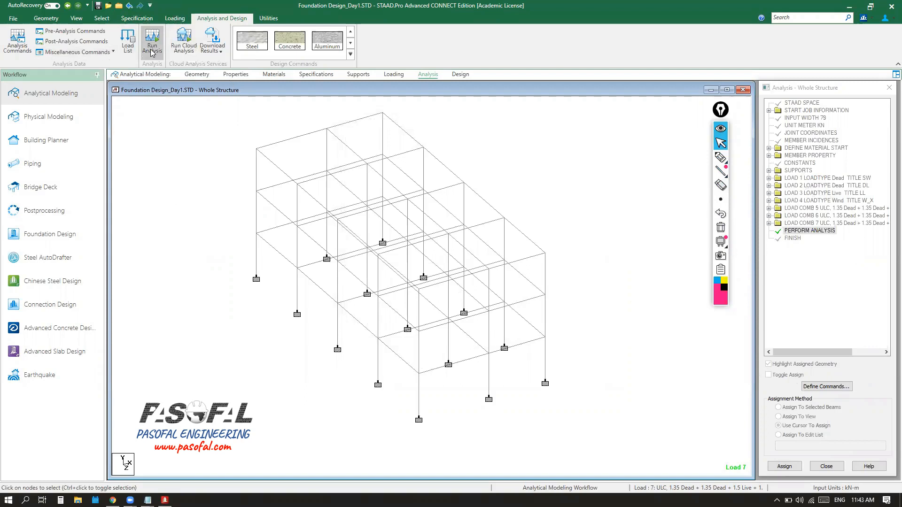
pyautogui.press('ctrl')
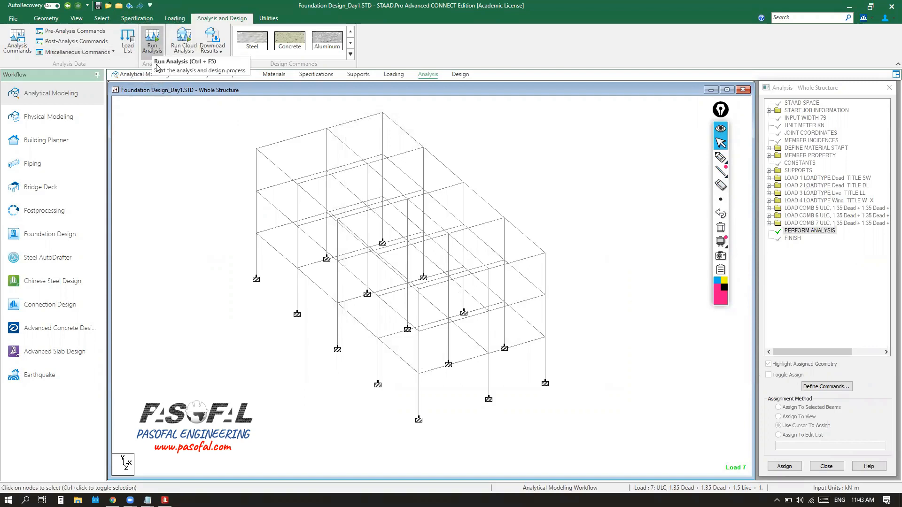
pyautogui.click(152, 50)
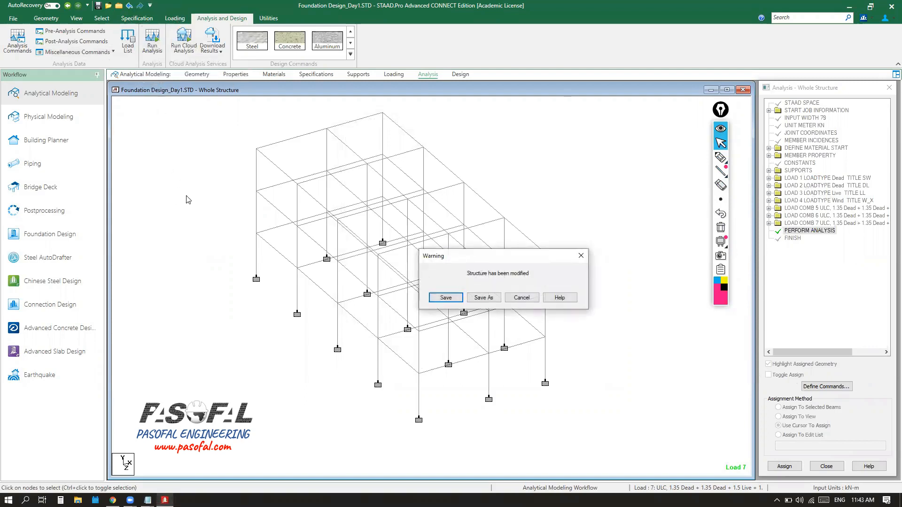
pyautogui.click(442, 298)
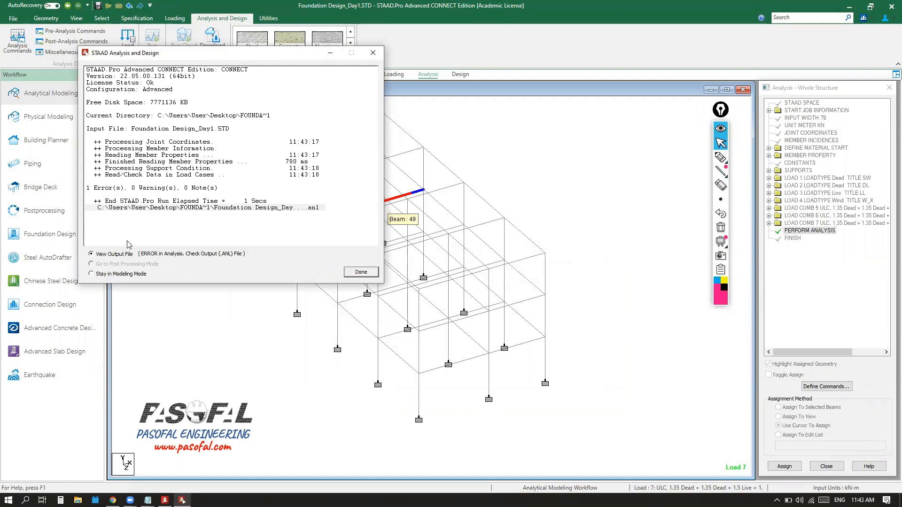
# View the analysis output file, go to the error in its error list, read its cause and close the file
pyautogui.click(116, 258)
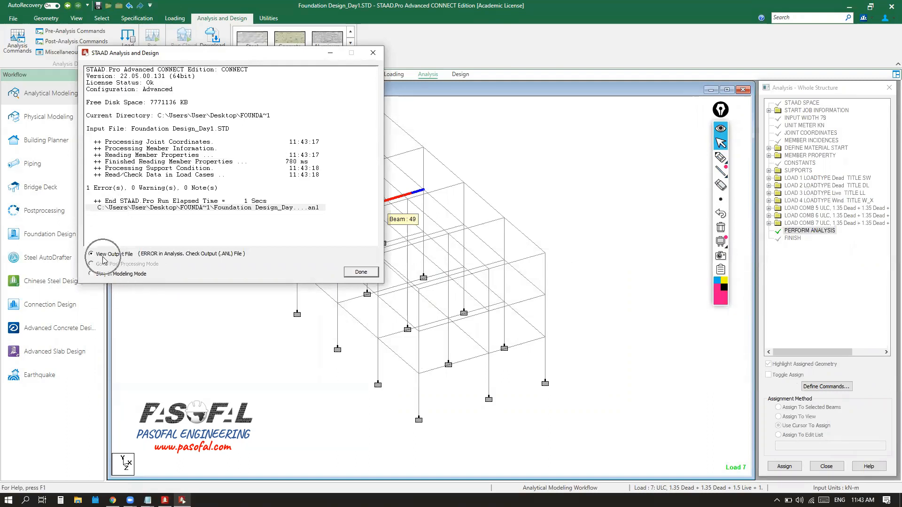
pyautogui.click(361, 272)
pyautogui.click(361, 272)
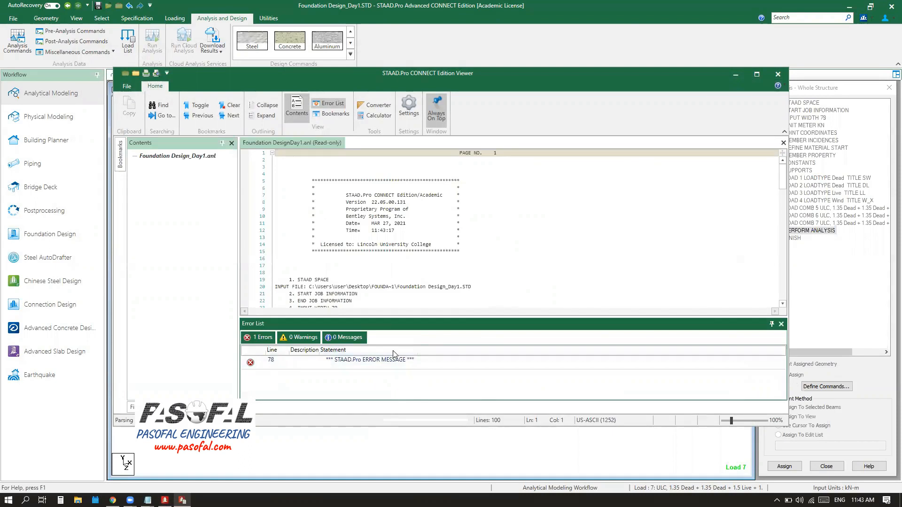
pyautogui.doubleClick(377, 362)
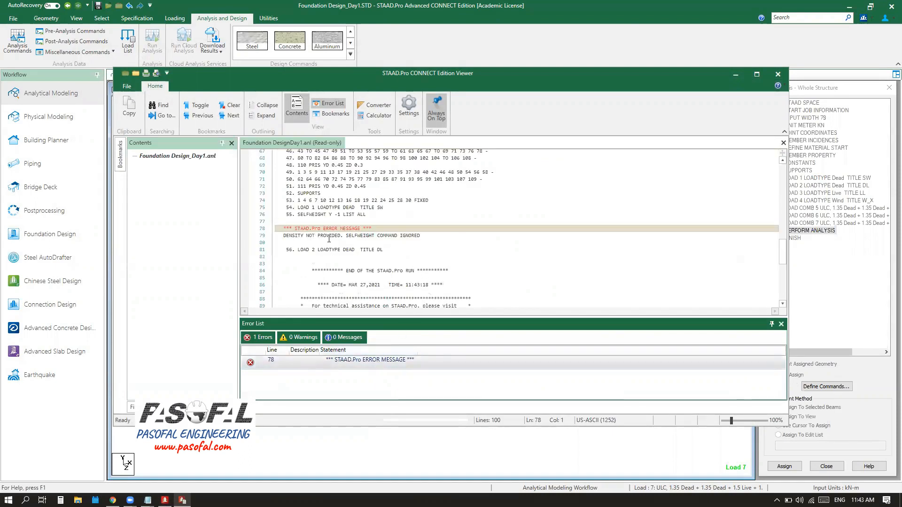
pyautogui.press('ctrl')
pyautogui.press('ctrl')
pyautogui.press('ctrl')
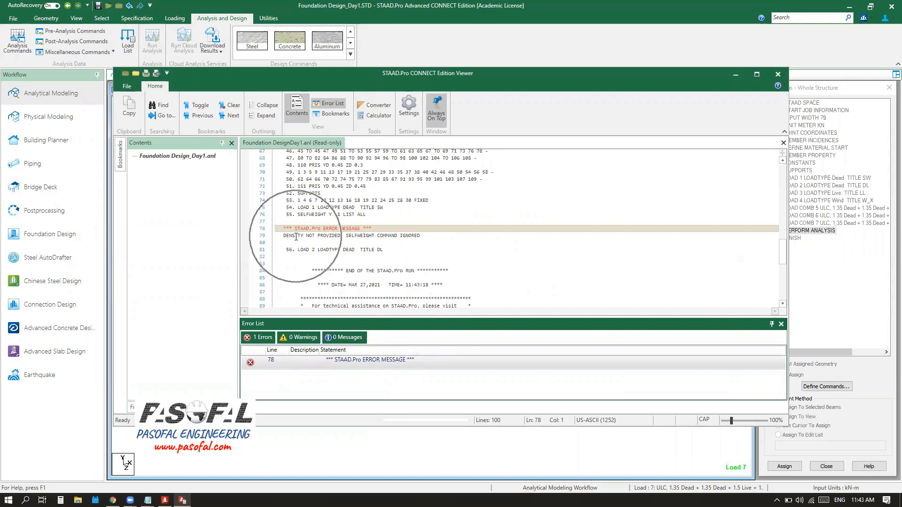
pyautogui.press('capslock')
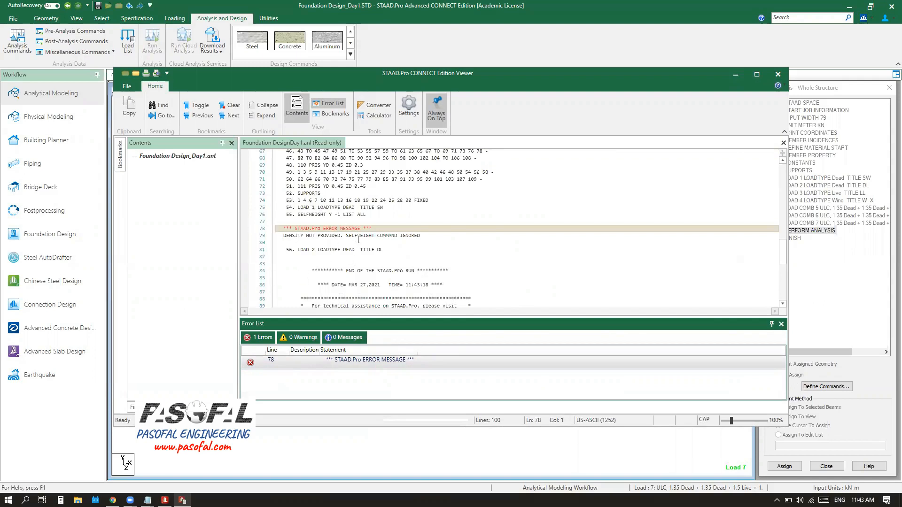
pyautogui.press('ctrl')
pyautogui.press('ctrl')
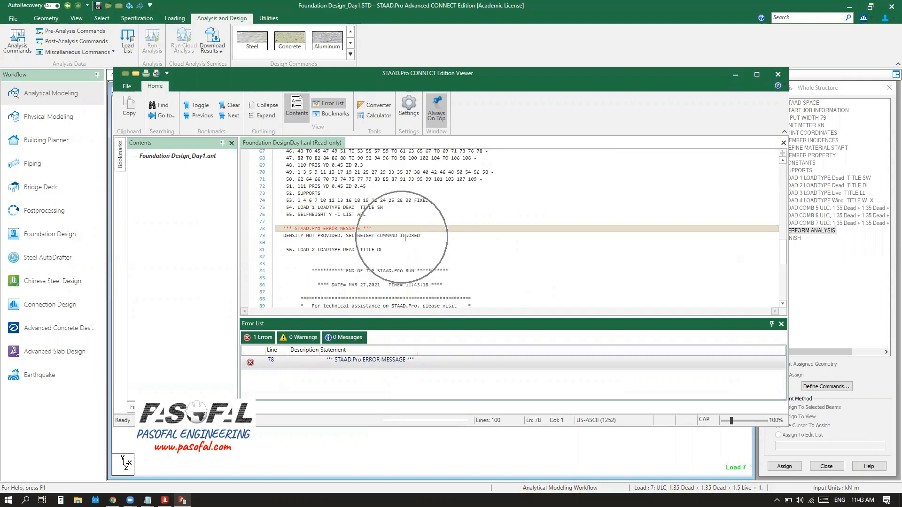
pyautogui.click(779, 75)
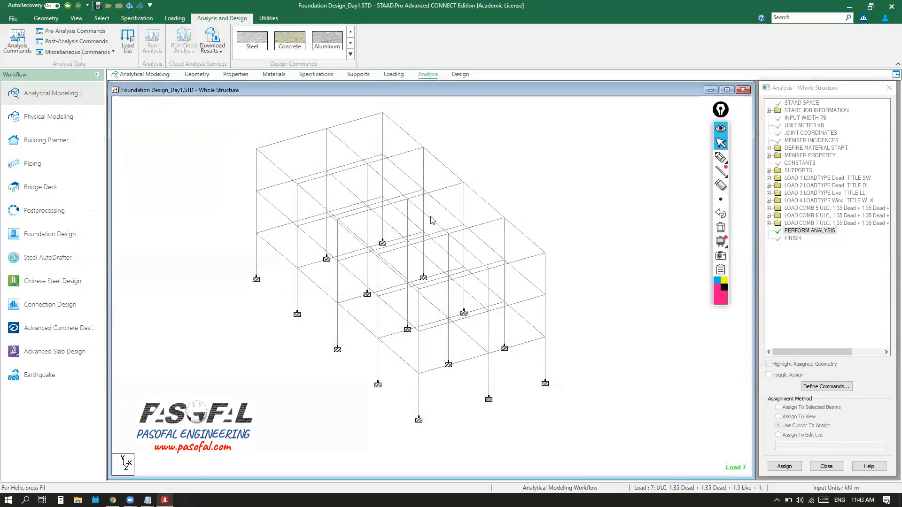
# Check the structure for entities with a missing property and for entities with missing elasticity
pyautogui.press('ctrl')
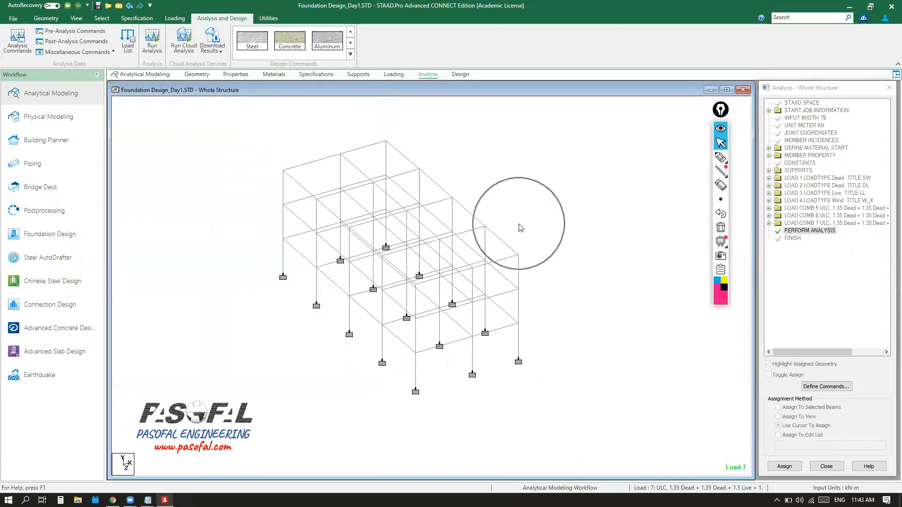
pyautogui.click(103, 18)
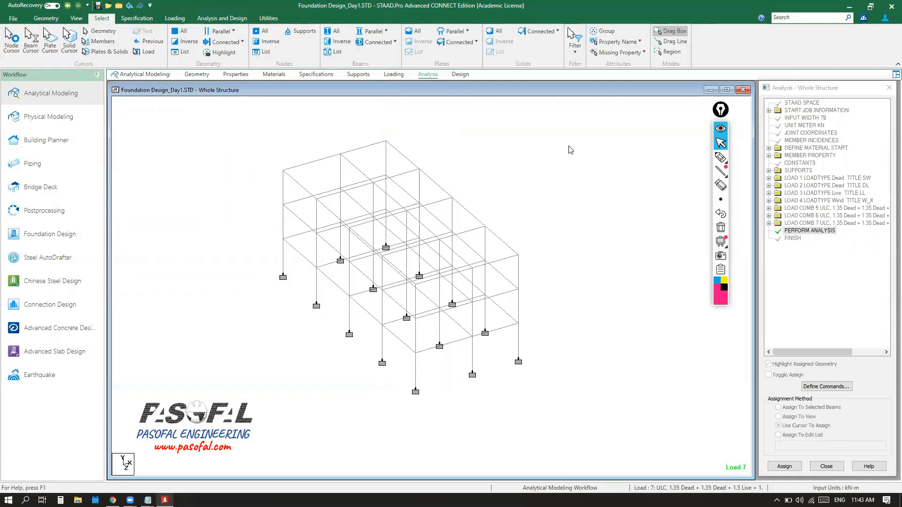
pyautogui.click(645, 55)
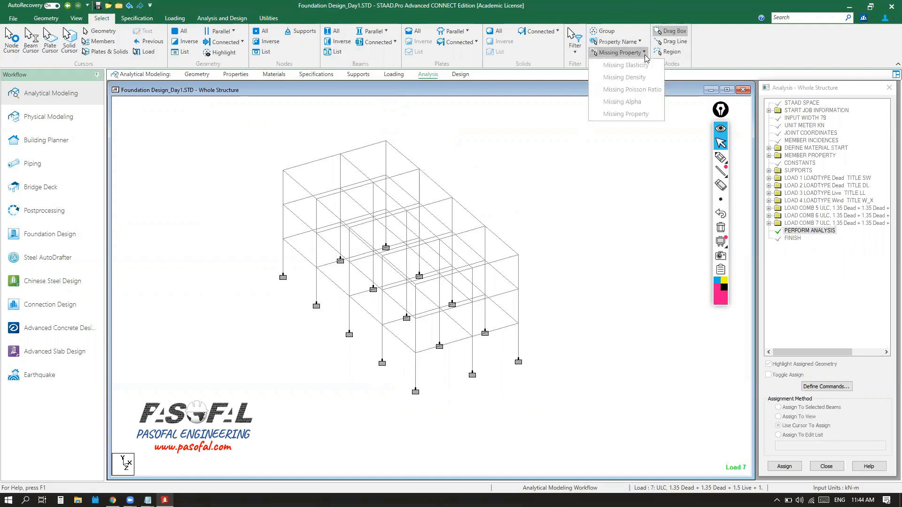
pyautogui.click(622, 115)
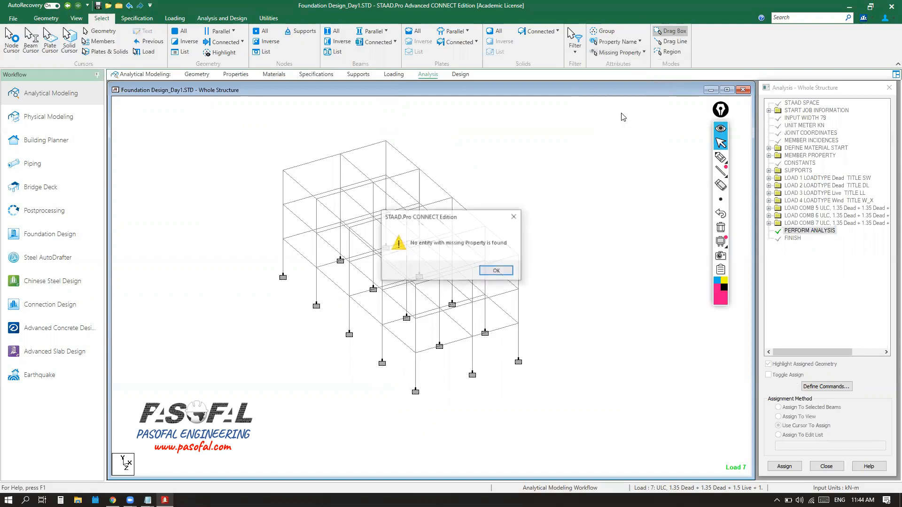
pyautogui.click(497, 271)
pyautogui.click(624, 52)
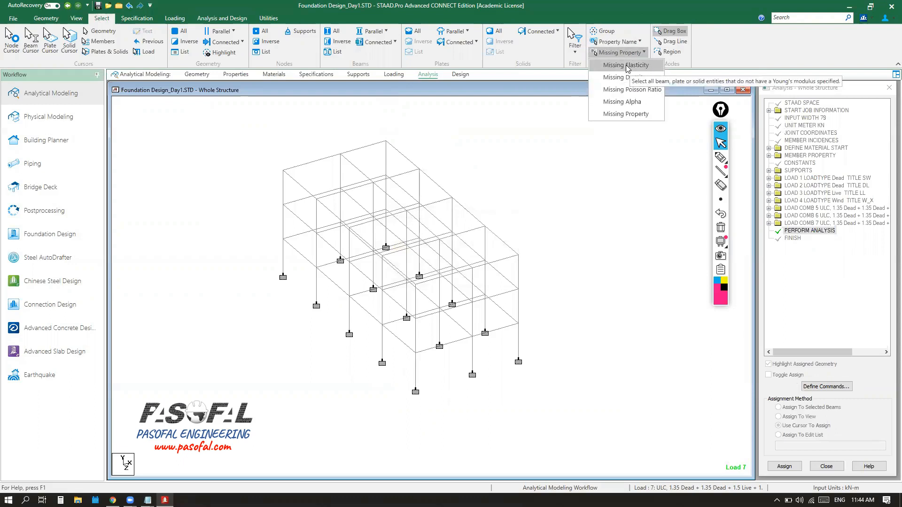
pyautogui.click(626, 66)
pyautogui.click(497, 270)
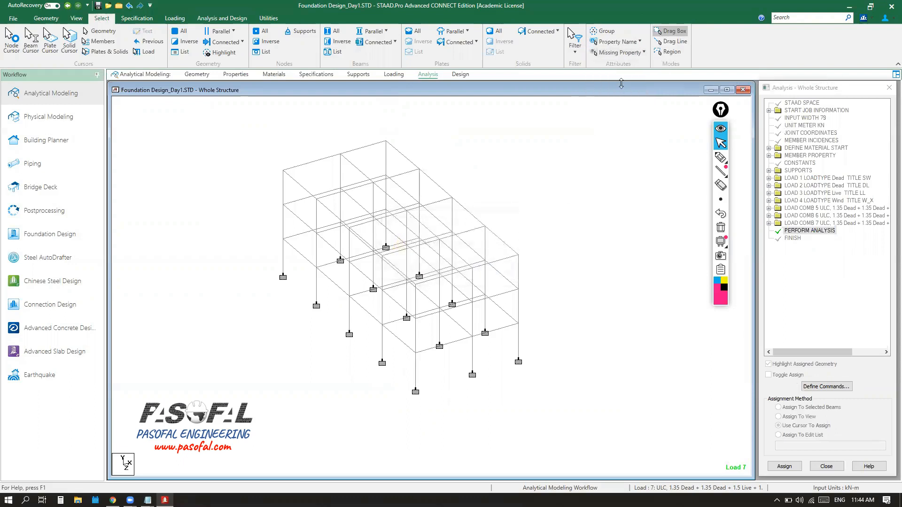
# Check the structure for entities with missing density
pyautogui.click(642, 53)
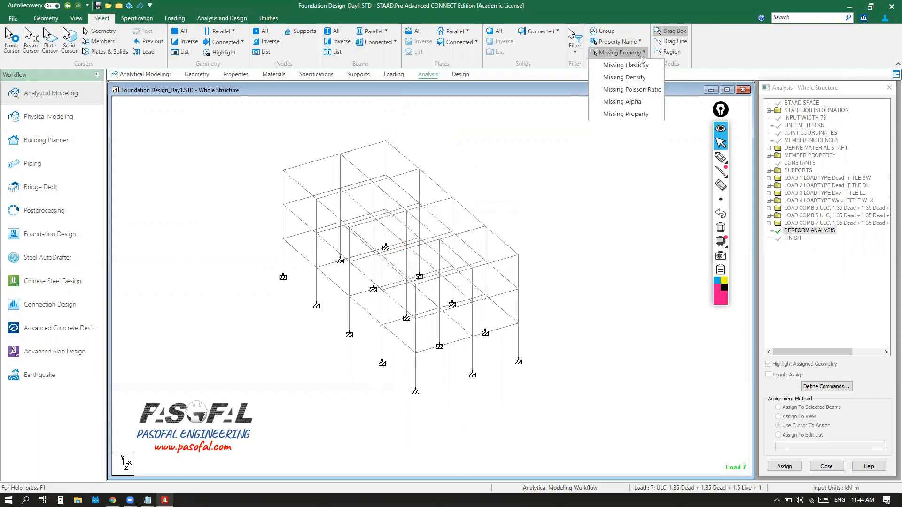
pyautogui.click(625, 78)
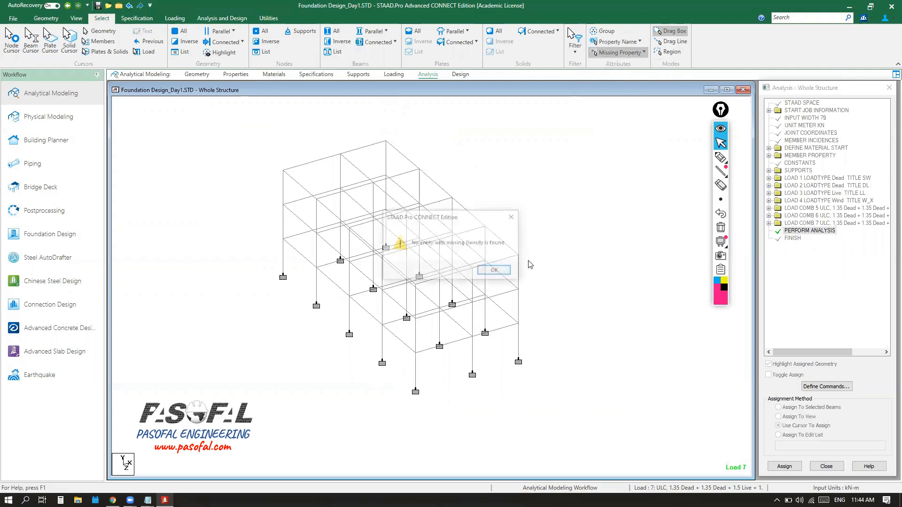
pyautogui.click(494, 271)
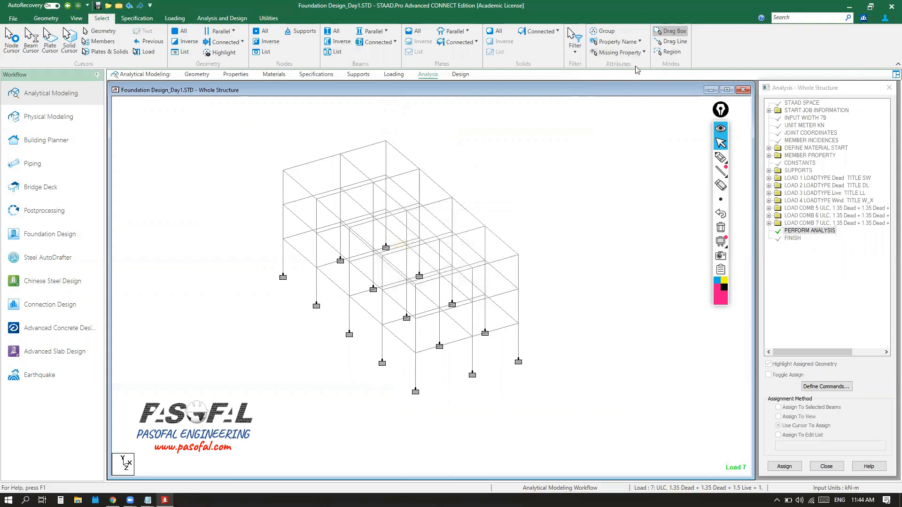
pyautogui.click(643, 53)
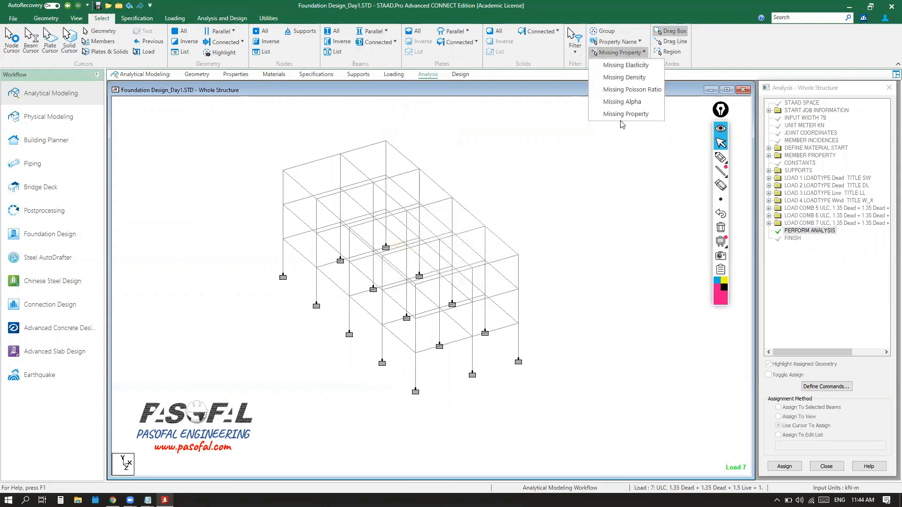
pyautogui.click(483, 271)
pyautogui.scroll(-1, 550, 263)
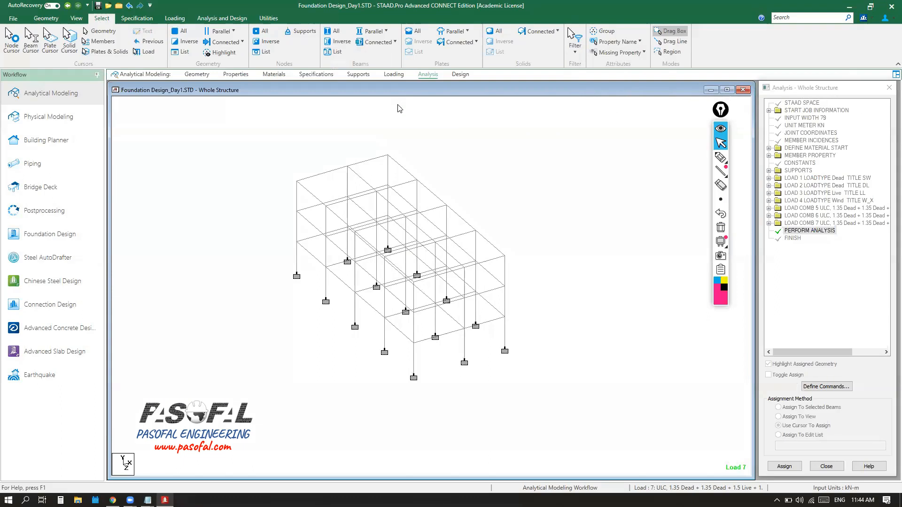
# Highlight the members that carry the SELFWEIGHT Y -1 load of load case 1: SW
pyautogui.click(392, 74)
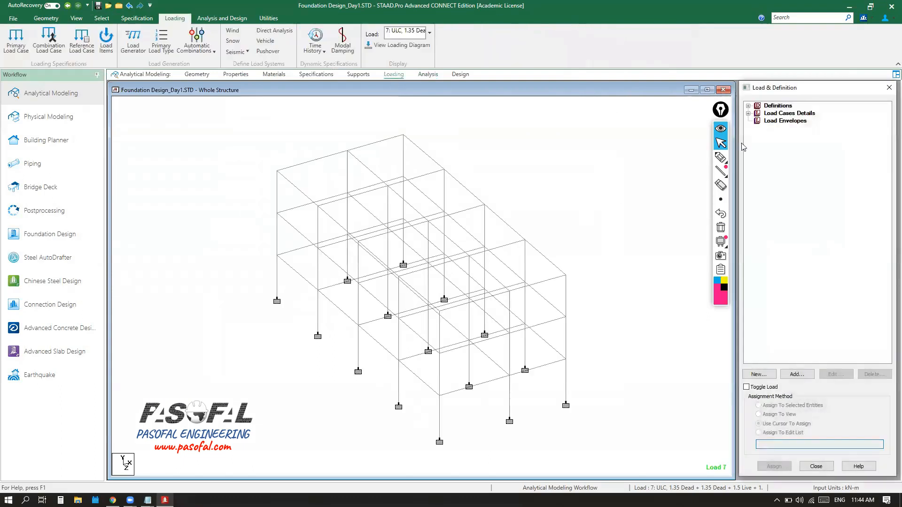
pyautogui.click(748, 114)
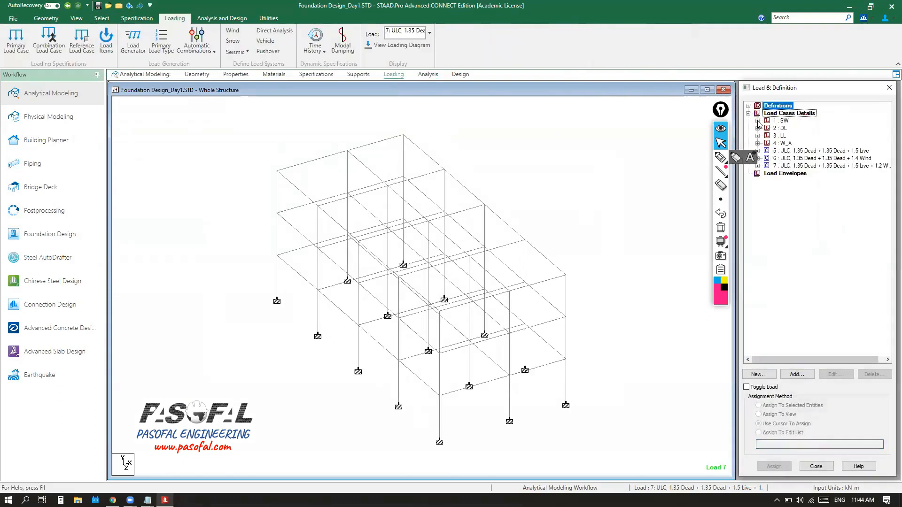
pyautogui.click(757, 121)
pyautogui.click(794, 131)
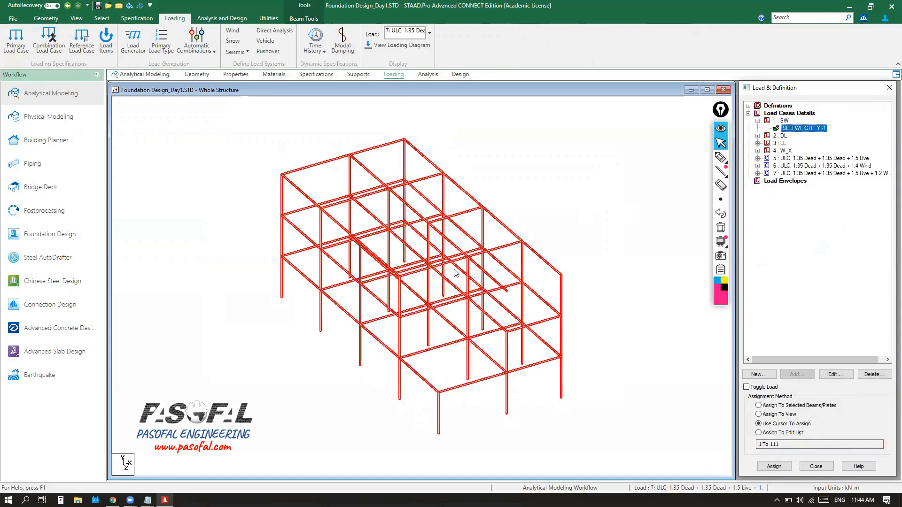
pyautogui.scroll(1, 453, 293)
pyautogui.scroll(-1, 447, 253)
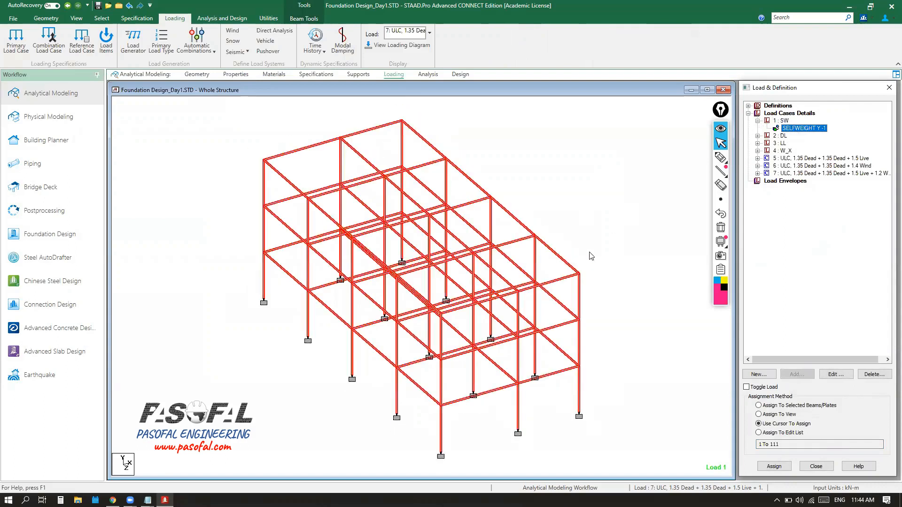
pyautogui.moveTo(478, 278); pyautogui.dragTo(480, 255, button='middle')
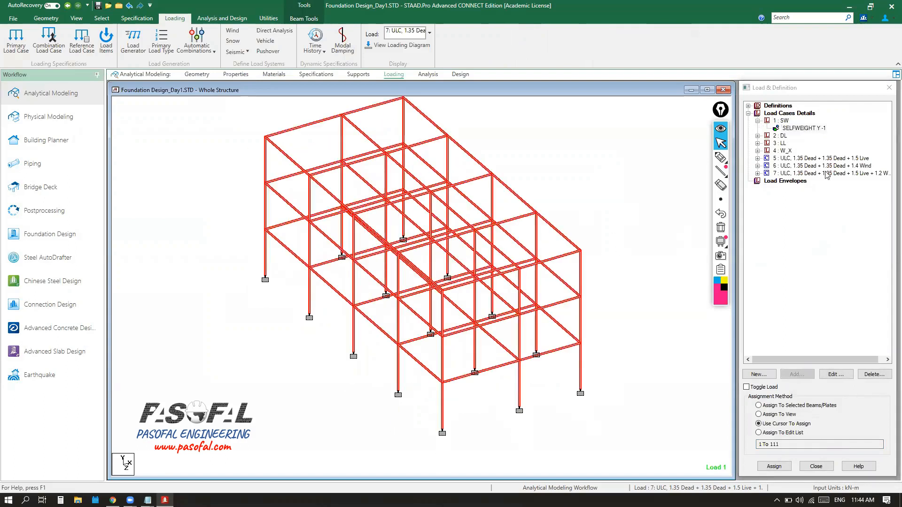
# Assign the SELFWEIGHT Y -1 load of case 1: SW to all members with the Assign To View method
pyautogui.click(804, 129)
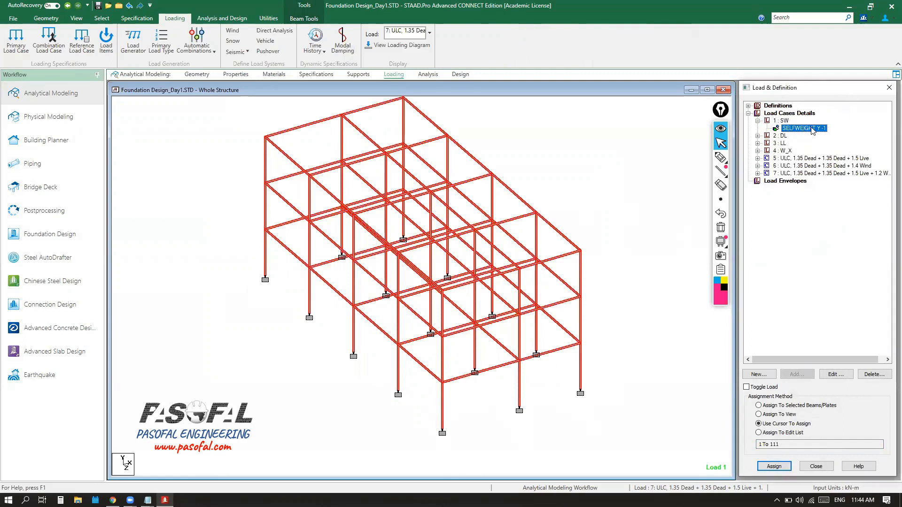
pyautogui.click(759, 414)
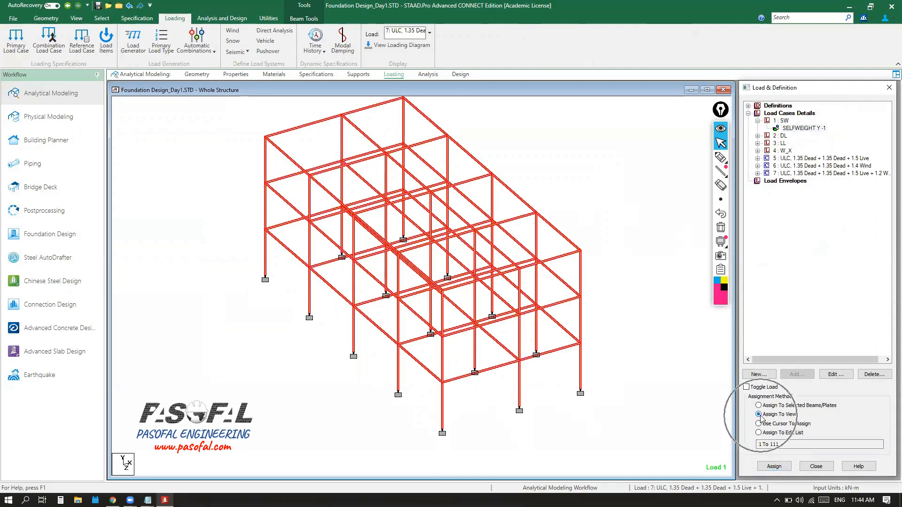
pyautogui.click(774, 466)
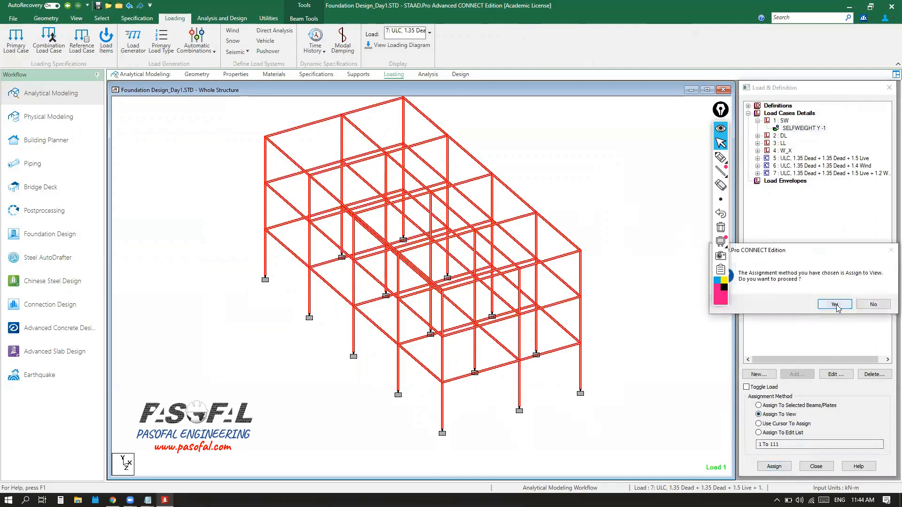
pyautogui.click(836, 305)
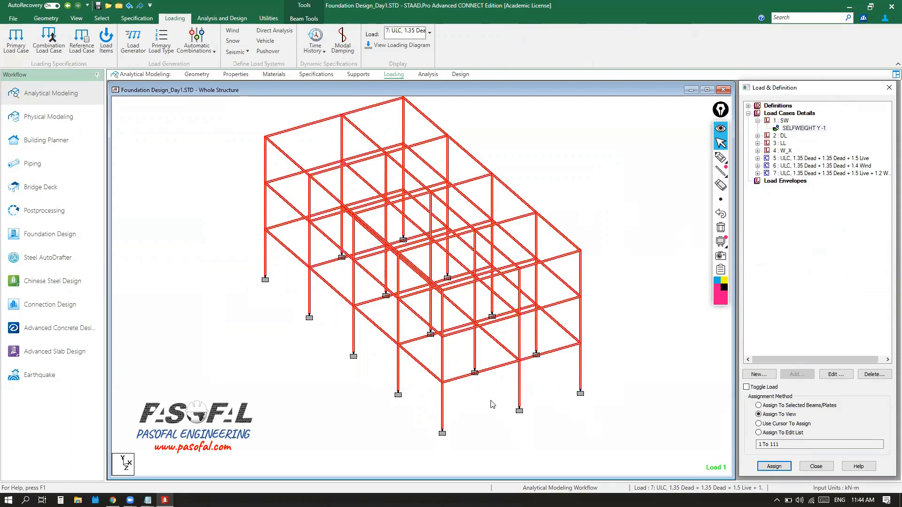
pyautogui.scroll(-1, 491, 404)
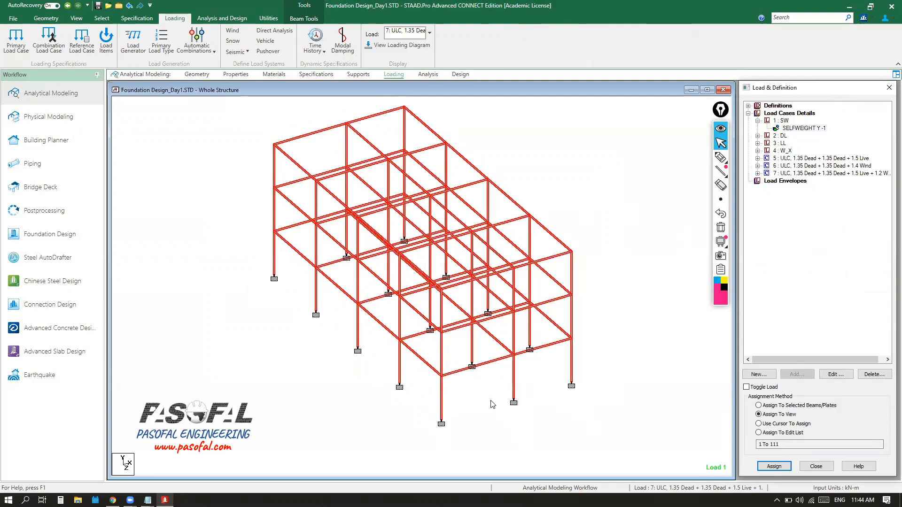
pyautogui.scroll(-2, 492, 404)
pyautogui.scroll(-2, 601, 187)
pyautogui.scroll(3, 602, 187)
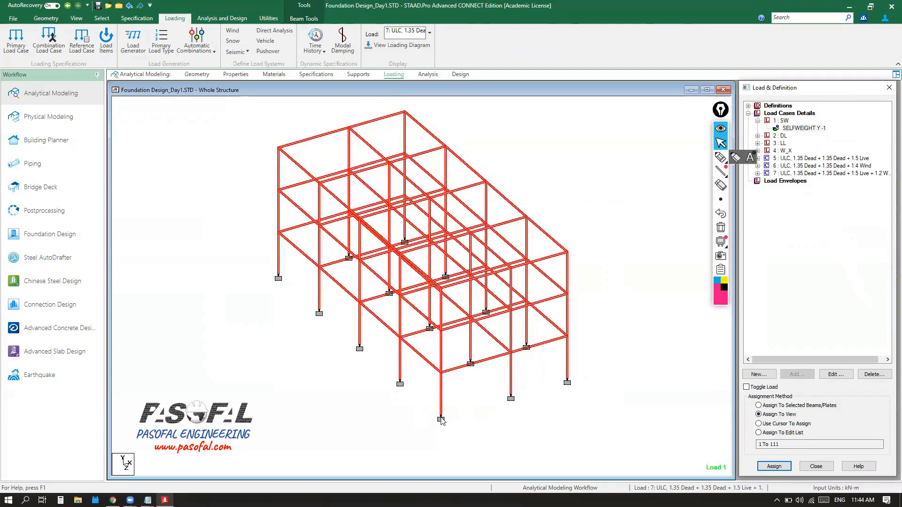
pyautogui.scroll(-1, 513, 383)
# Run the structural analysis again and check its error and warning summary
pyautogui.click(429, 77)
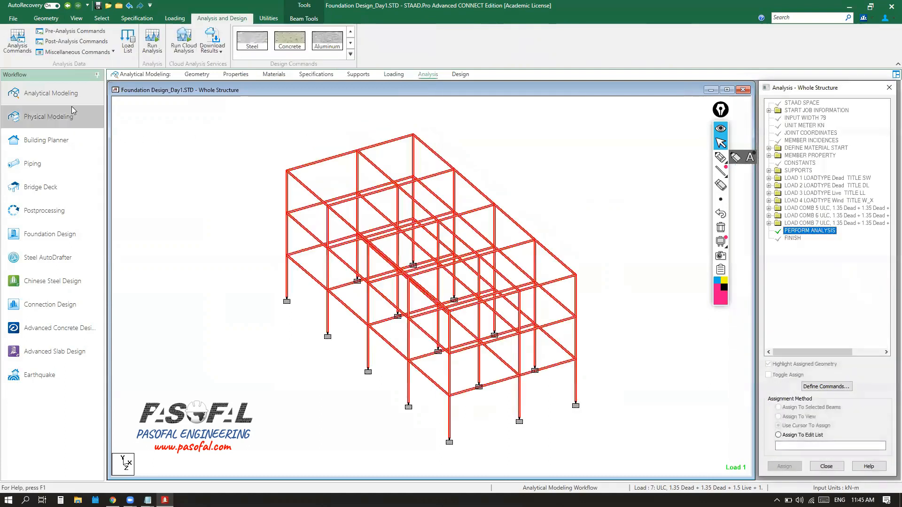
pyautogui.click(153, 49)
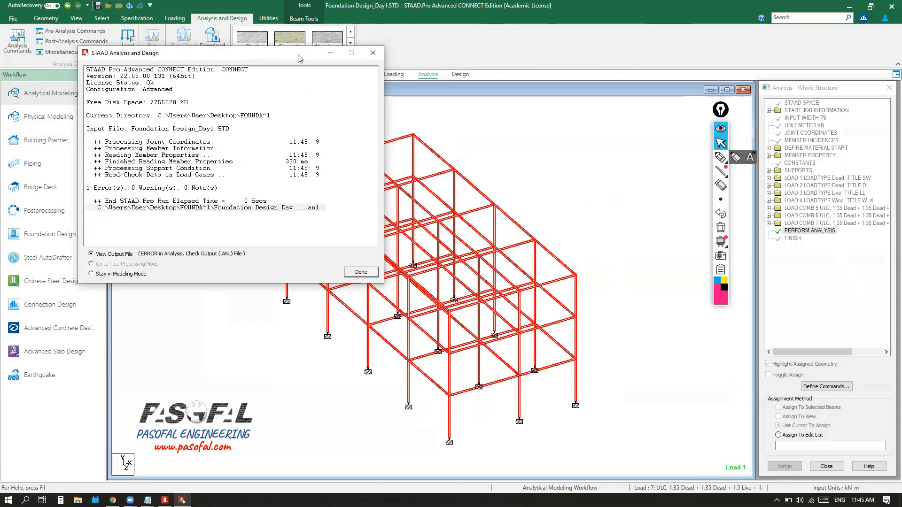
pyautogui.moveTo(296, 56); pyautogui.dragTo(332, 61)
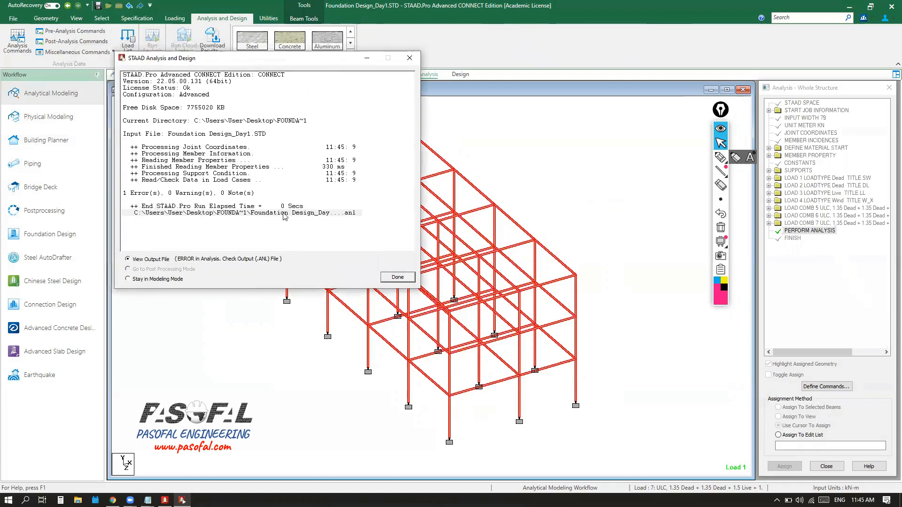
pyautogui.press('ctrl')
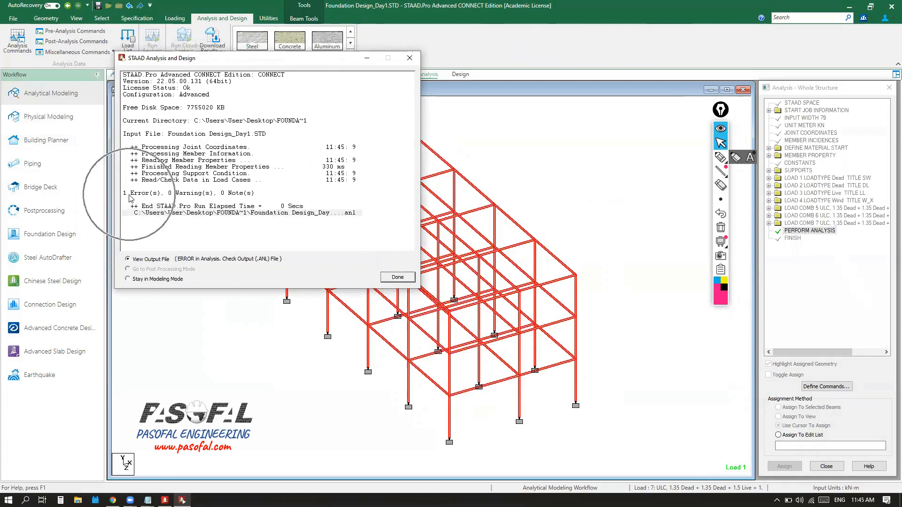
pyautogui.press('ctrl')
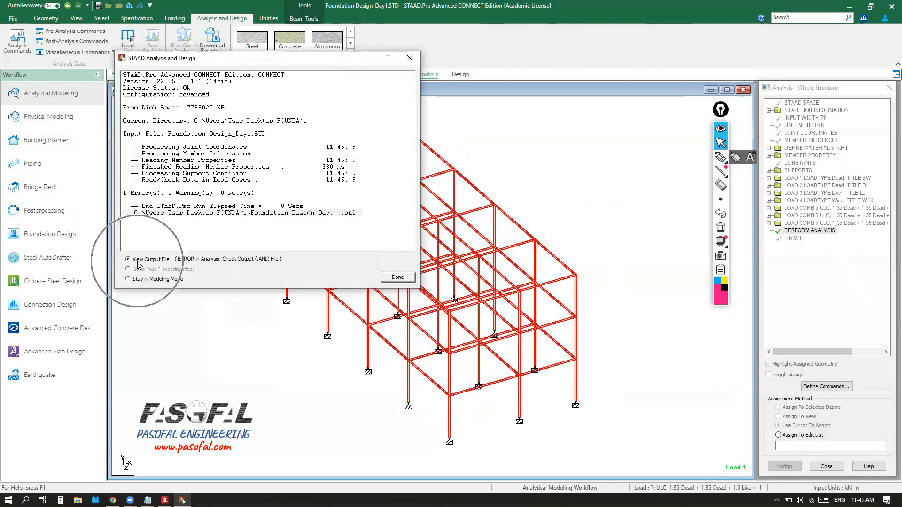
pyautogui.press('ctrl')
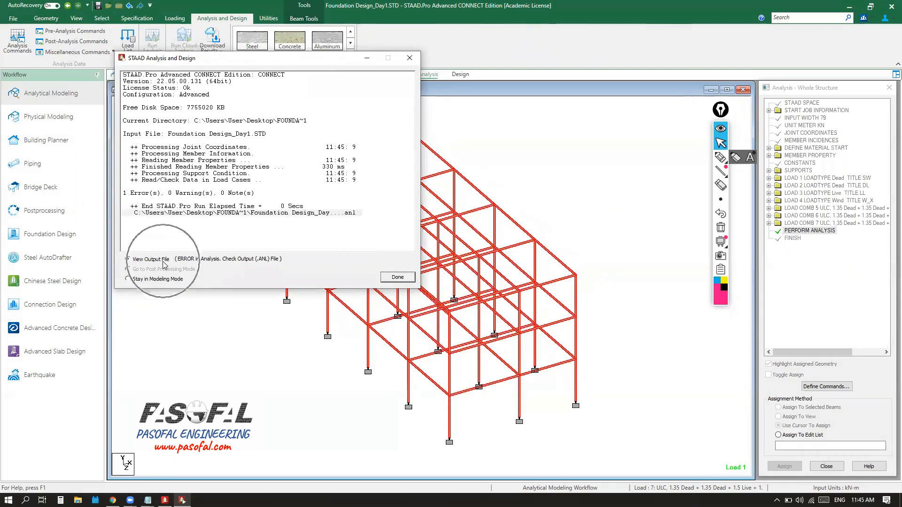
# View the output file, go to the listed error, compare its cause with the material definition above and close the file
pyautogui.click(397, 278)
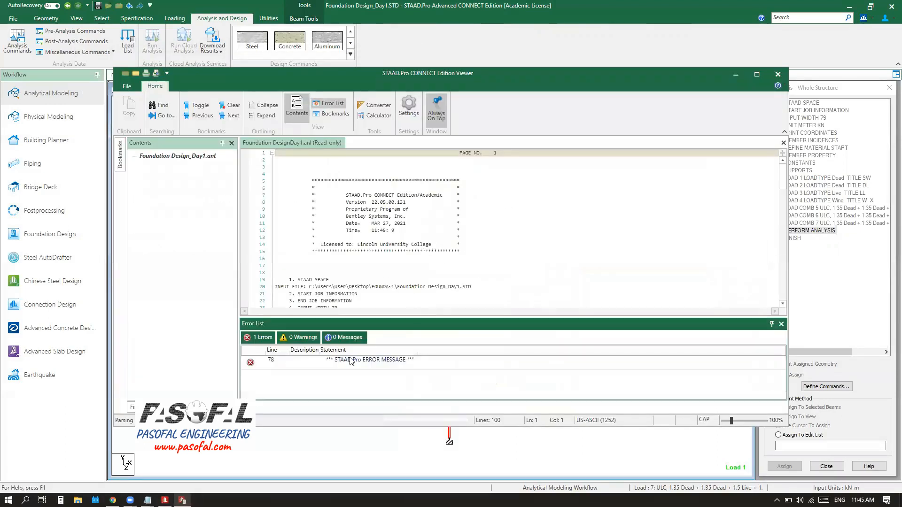
pyautogui.press('ctrl')
pyautogui.press('ctrl')
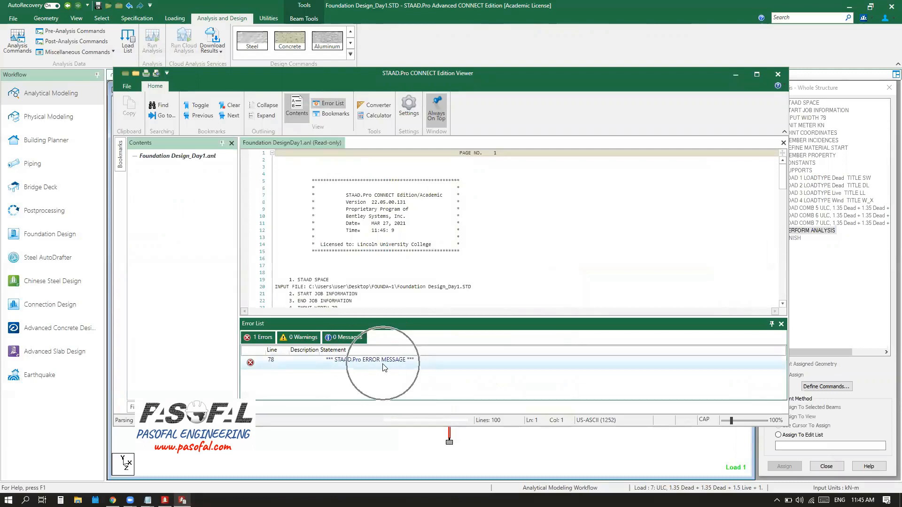
pyautogui.press('ctrl')
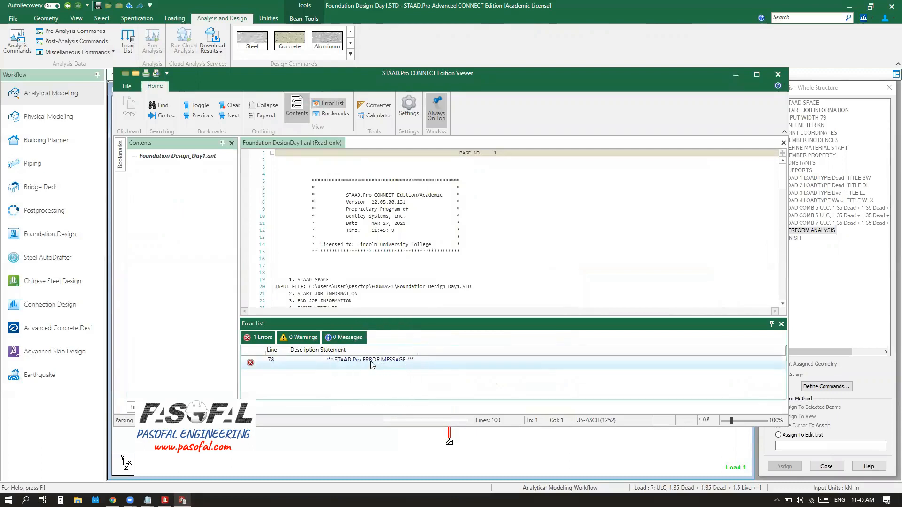
pyautogui.doubleClick(376, 364)
pyautogui.moveTo(284, 235); pyautogui.dragTo(415, 237)
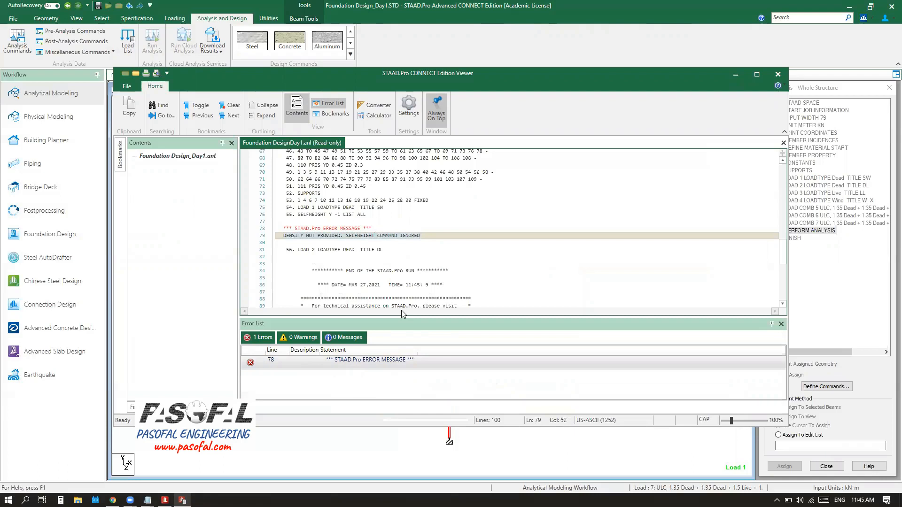
pyautogui.scroll(4, 391, 270)
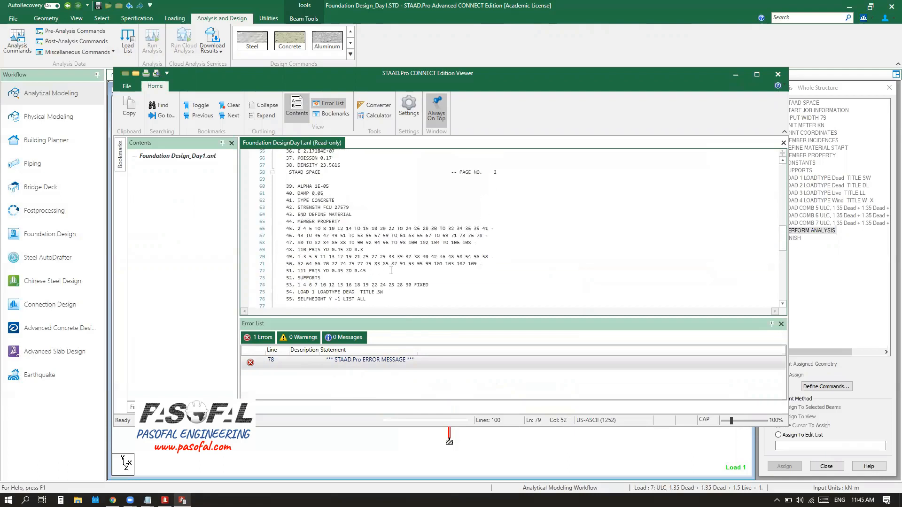
pyautogui.scroll(18, 307, 278)
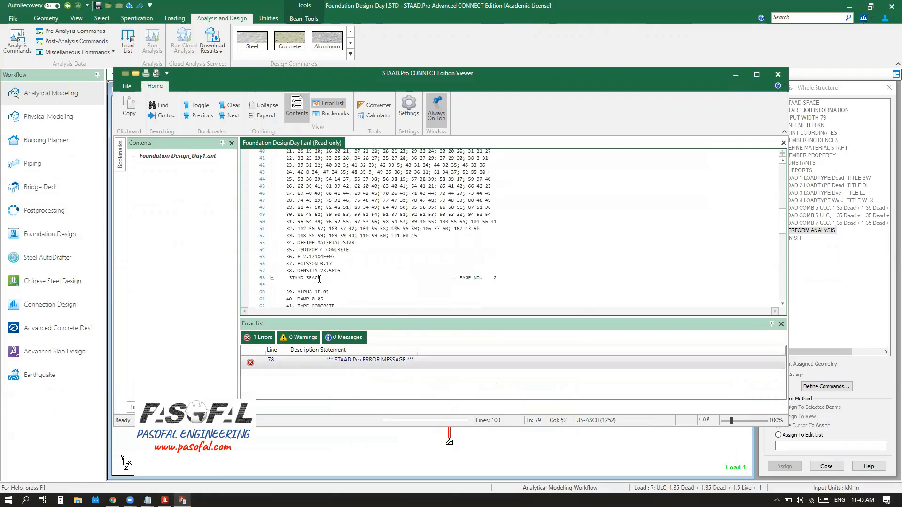
pyautogui.click(777, 74)
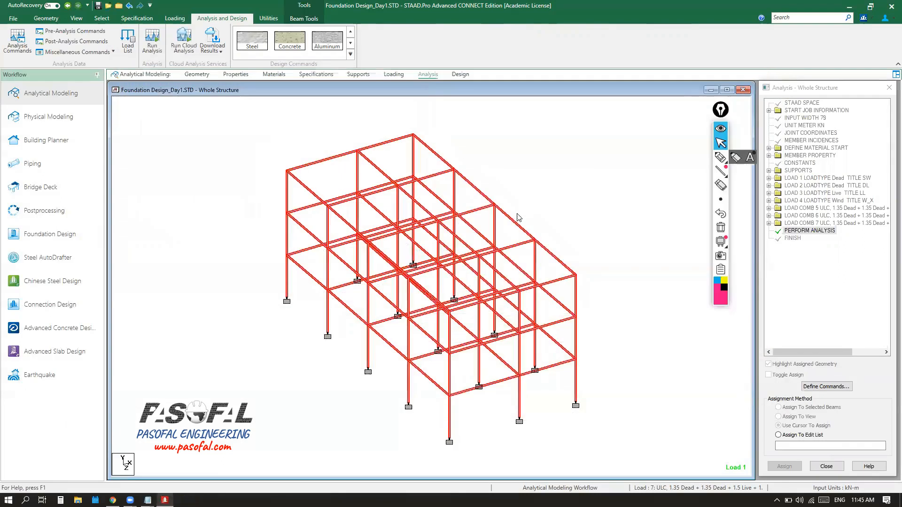
# Look through the options for selecting members with missing density, elasticity or section property
pyautogui.click(102, 19)
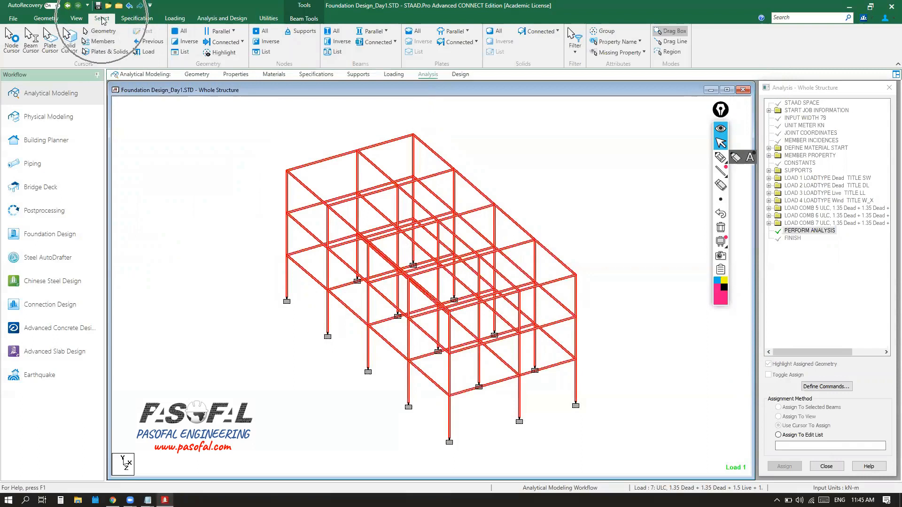
pyautogui.click(644, 53)
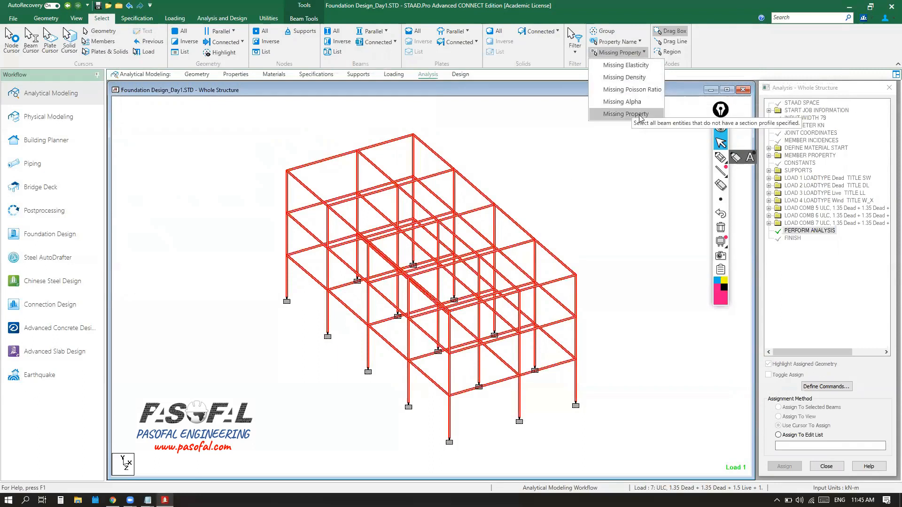
pyautogui.click(600, 172)
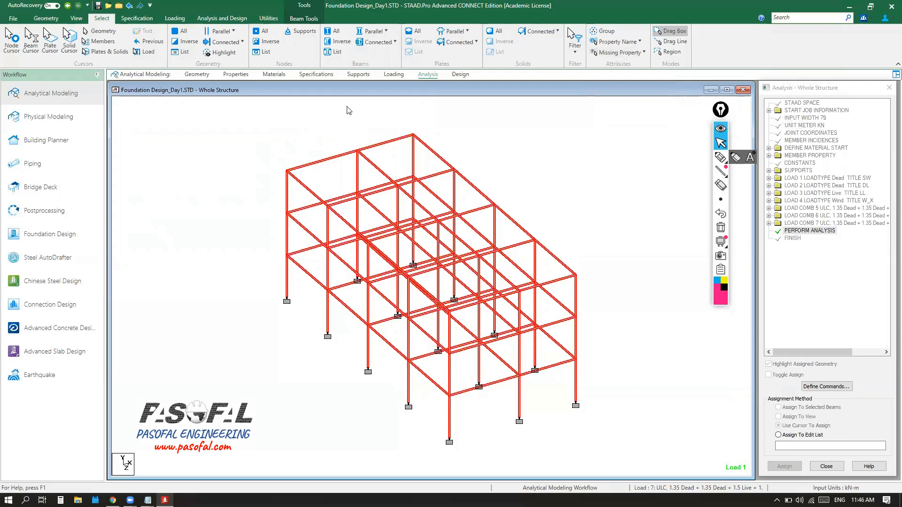
# Examine the SELFWEIGHT Y -1 load of load case 1: SW and its assigned members, and clear the member selection
pyautogui.click(394, 76)
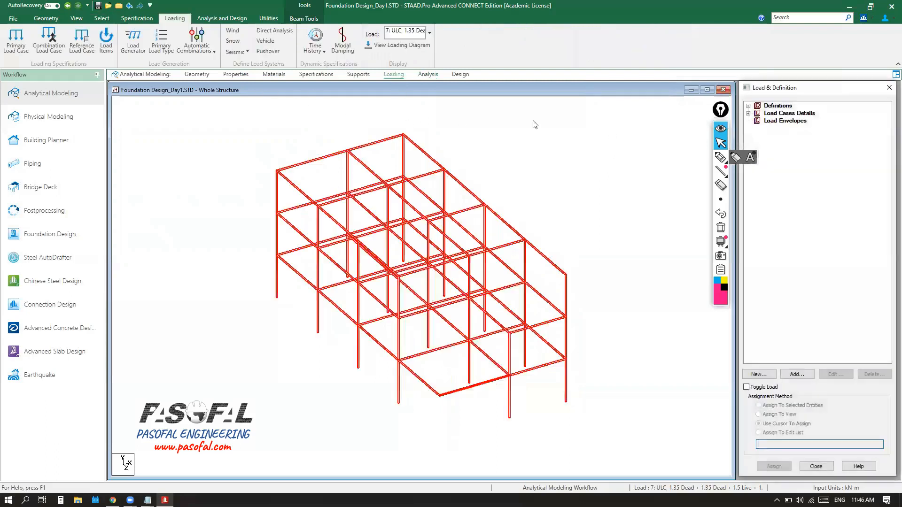
pyautogui.click(748, 113)
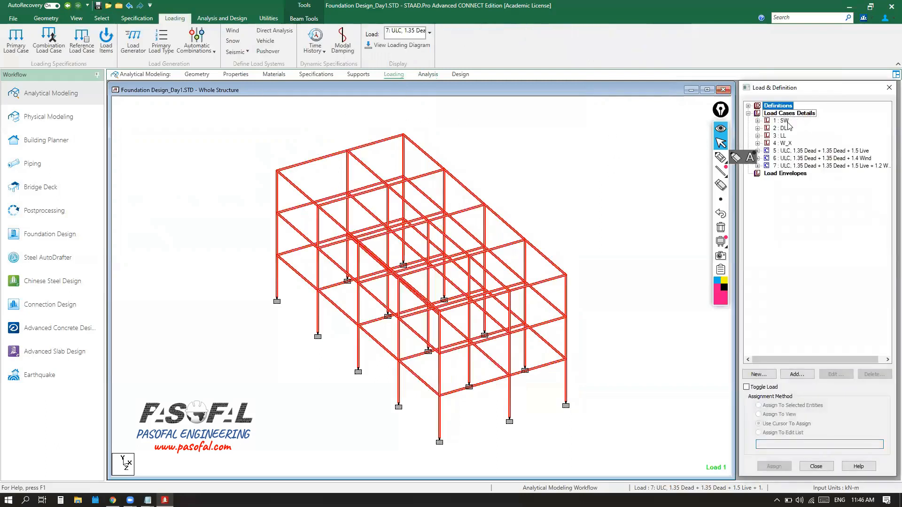
pyautogui.click(758, 121)
pyautogui.click(758, 121)
pyautogui.click(802, 128)
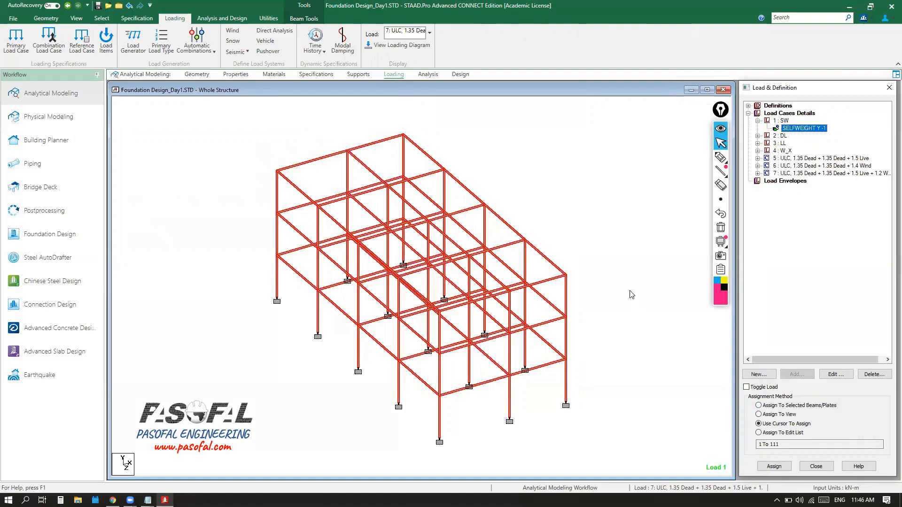
pyautogui.click(572, 244)
pyautogui.scroll(-5, 445, 205)
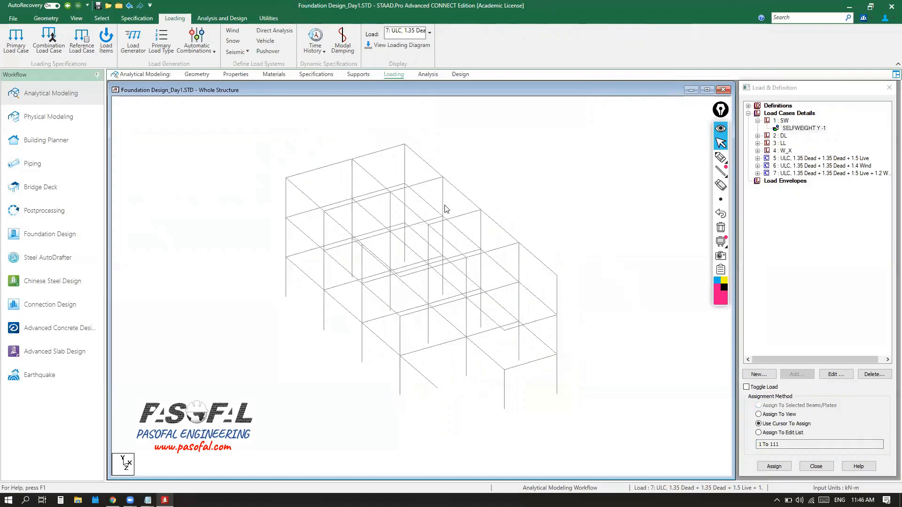
pyautogui.scroll(3, 476, 285)
pyautogui.scroll(2, 477, 288)
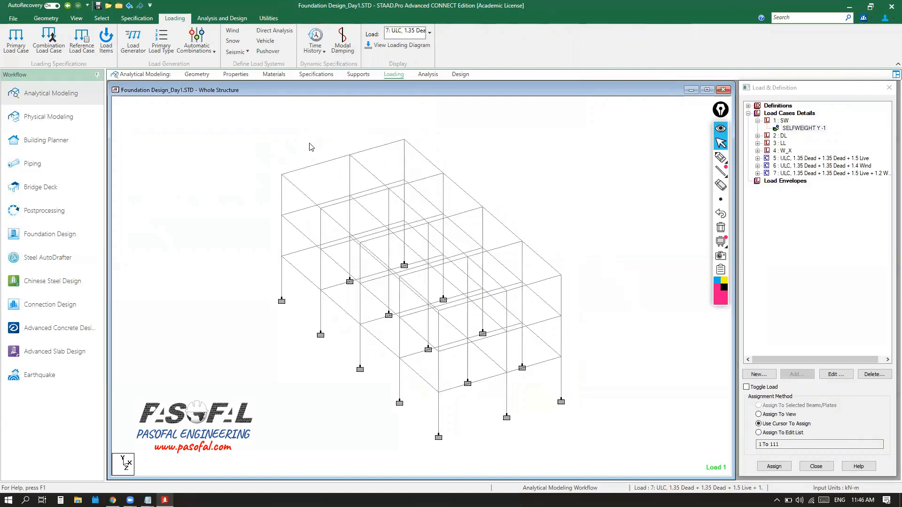
# Inspect the material labels across the whole frame and highlight the CONCRETE material
pyautogui.click(273, 75)
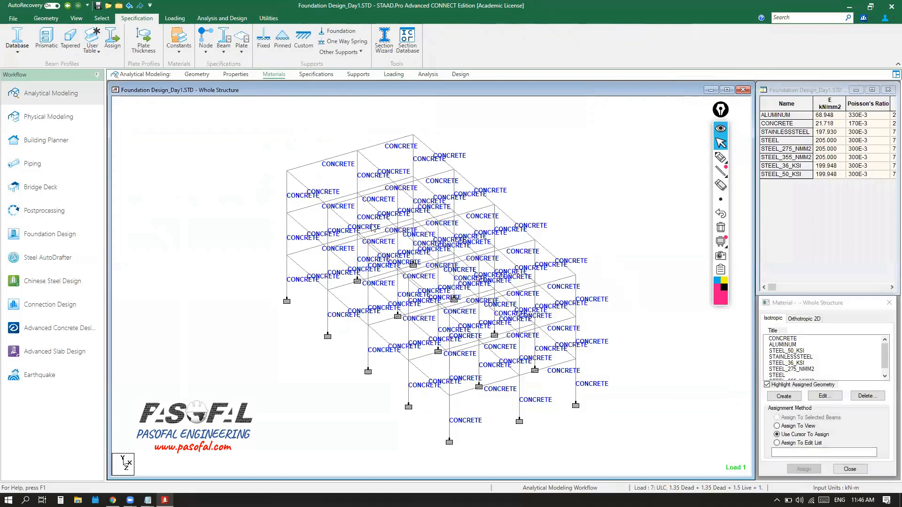
pyautogui.scroll(-2, 378, 190)
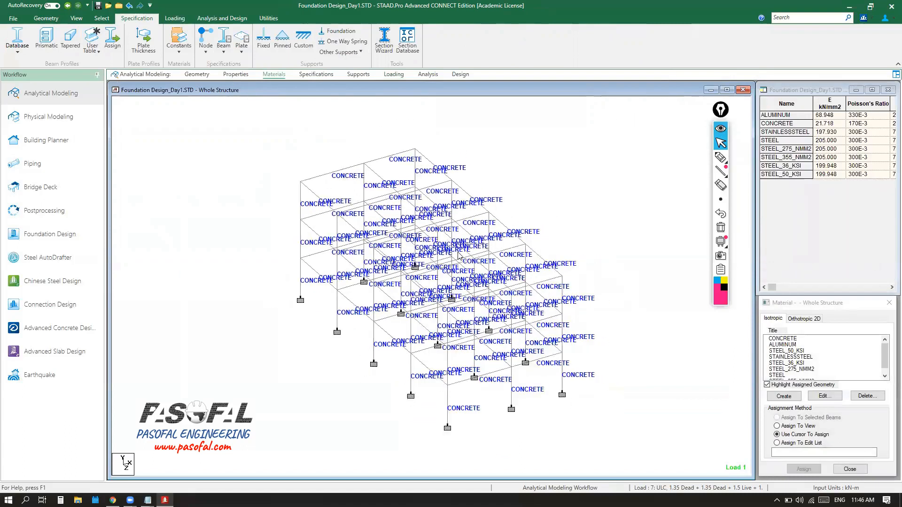
pyautogui.click(782, 339)
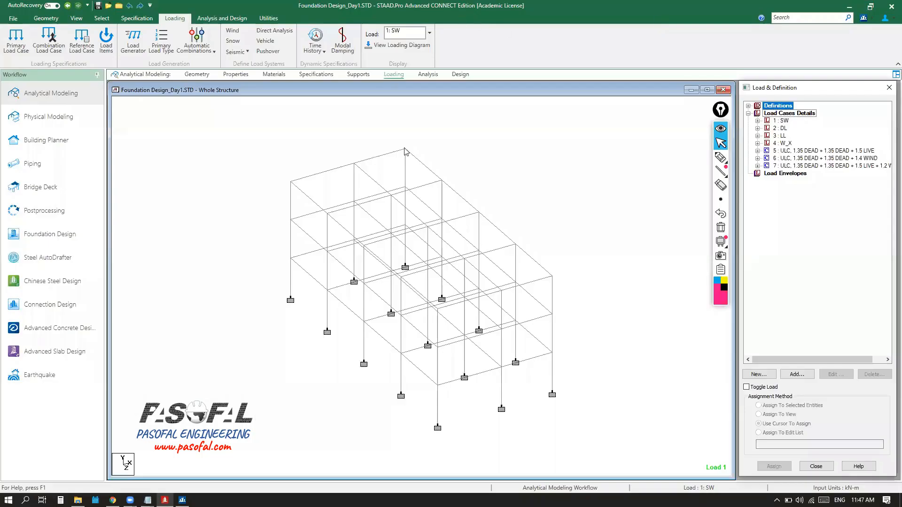
# Assign the CONCRETE material to all members of the frame with the Assign To View method and deselect them
pyautogui.click(281, 76)
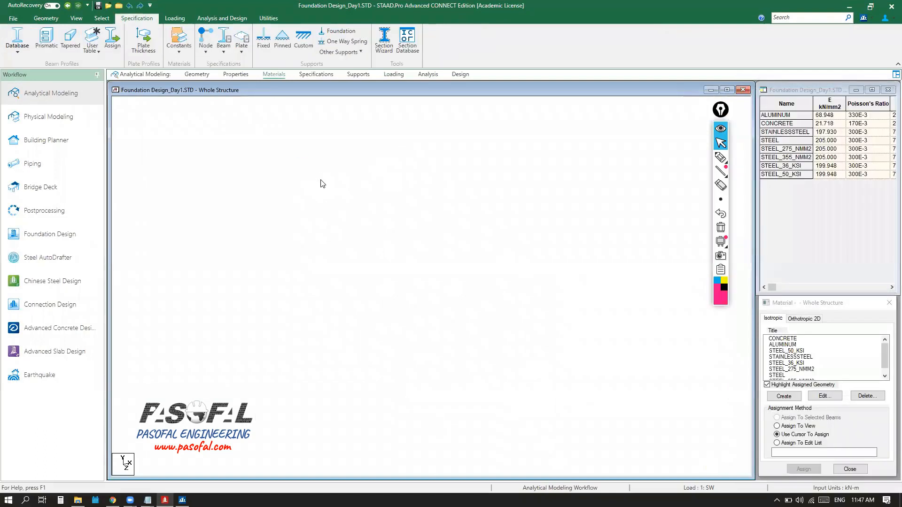
pyautogui.click(781, 340)
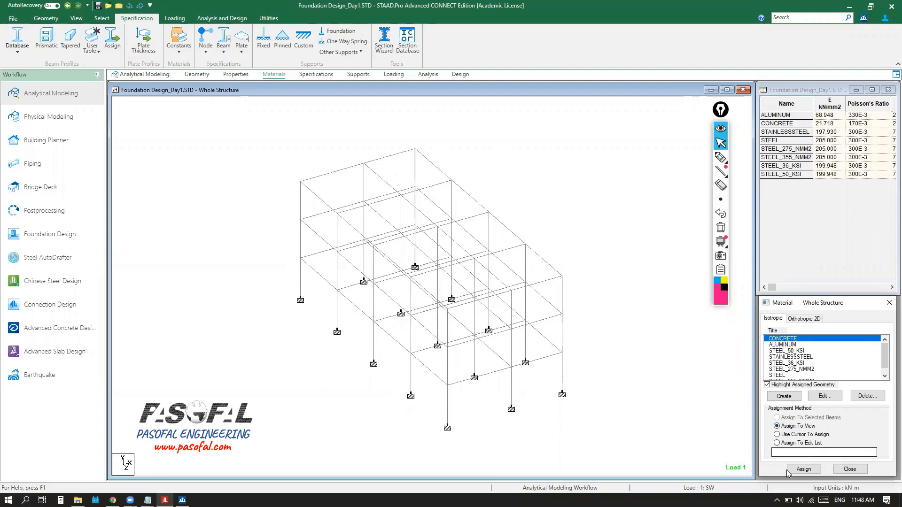
pyautogui.click(803, 469)
pyautogui.press('Return')
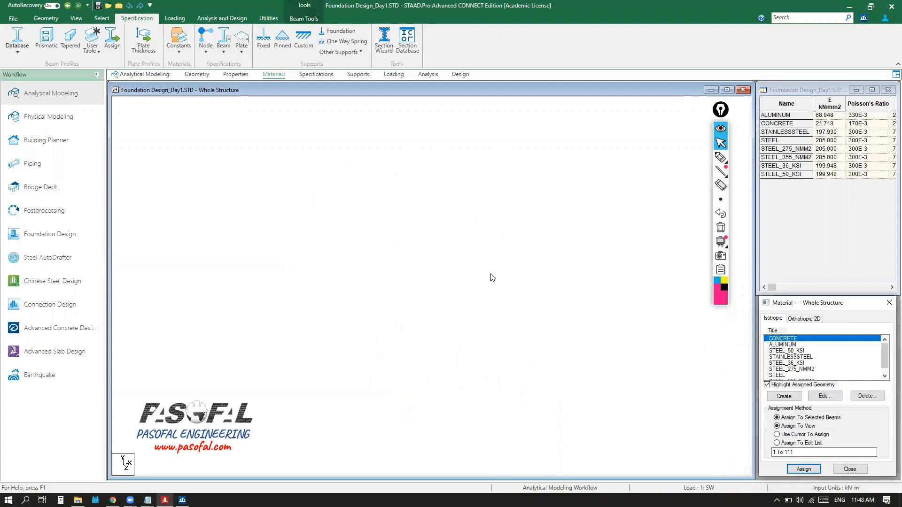
pyautogui.click(564, 209)
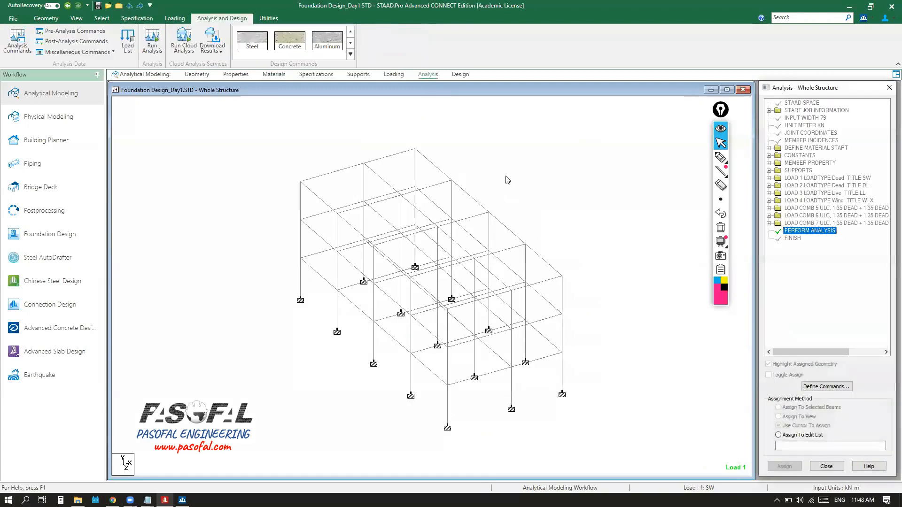
# Run the structural analysis on the frame with the CONCRETE material assigned and check its error and warning summary
pyautogui.click(152, 43)
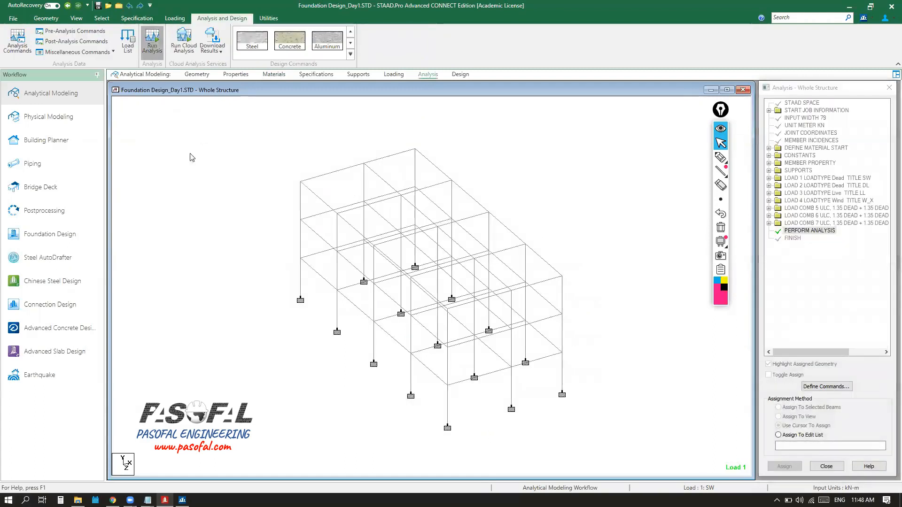
pyautogui.click(444, 298)
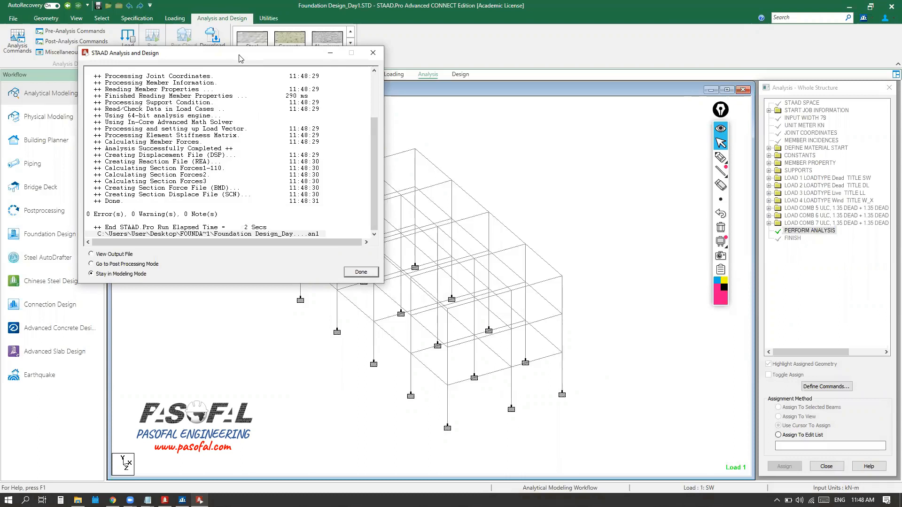
pyautogui.moveTo(239, 56); pyautogui.dragTo(276, 112)
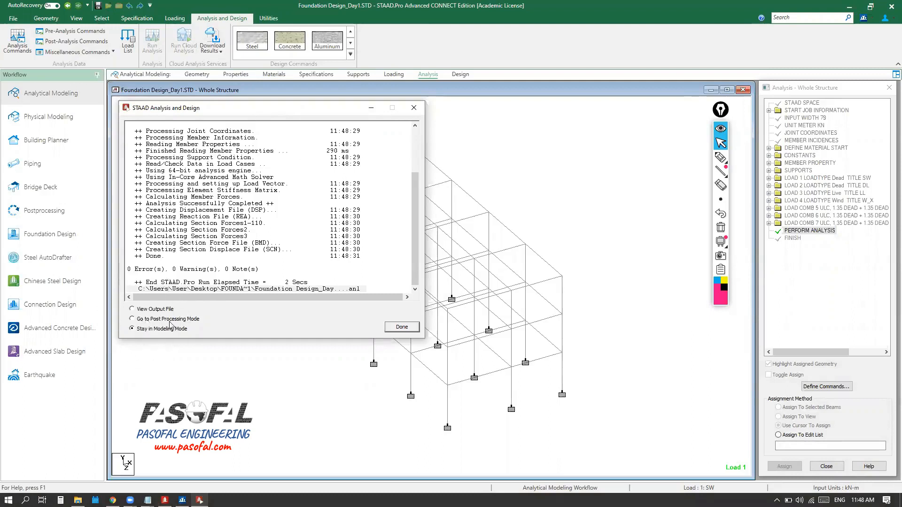
# Go from the finished analysis to Post Processing Mode and accept the results setup with all seven load cases selected
pyautogui.click(189, 320)
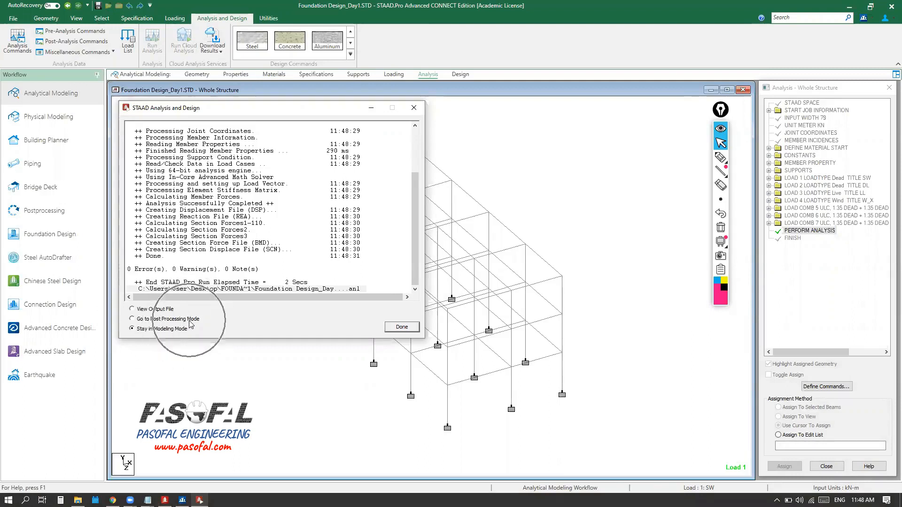
pyautogui.click(164, 320)
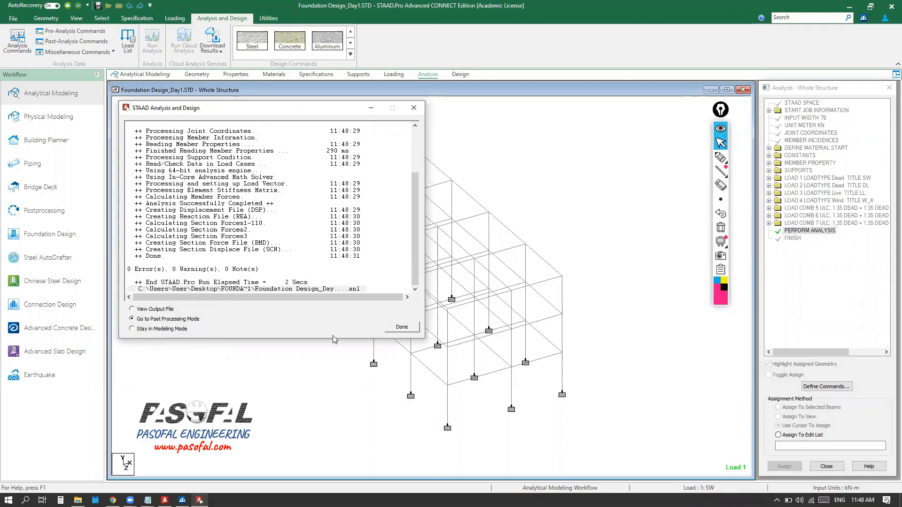
pyautogui.click(401, 327)
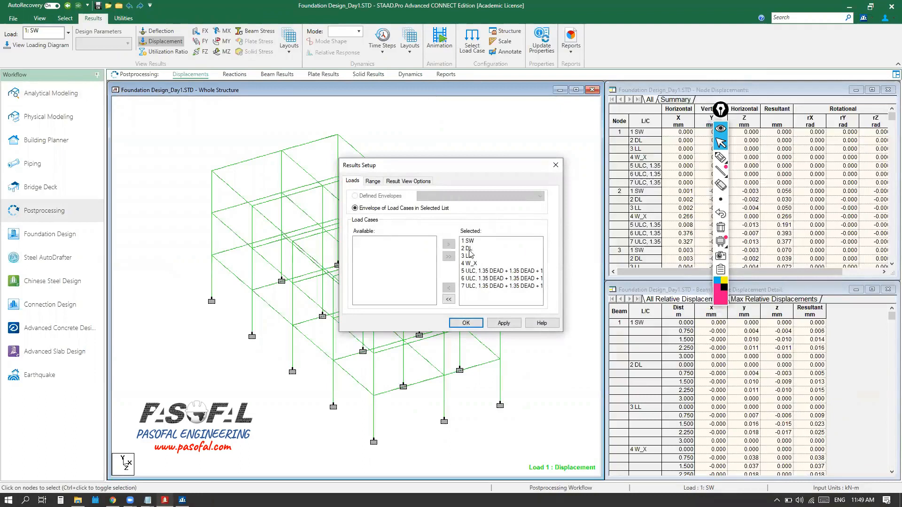
pyautogui.press('ctrl')
pyautogui.press('ctrl')
pyautogui.press('ctrl')
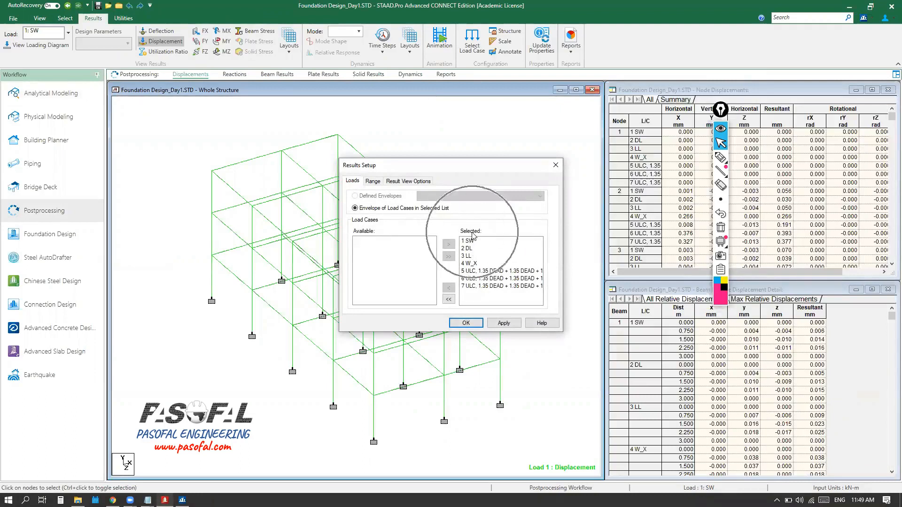
pyautogui.press('ctrl')
pyautogui.press('ctrl')
pyautogui.click(468, 324)
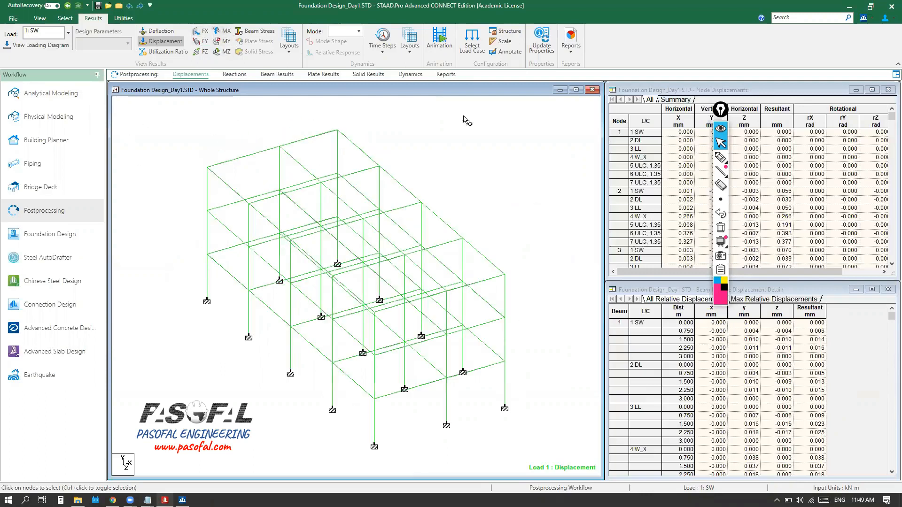
# Mark the group of result display options with a pink pen rectangle and an arrow pointing at it
pyautogui.click(720, 157)
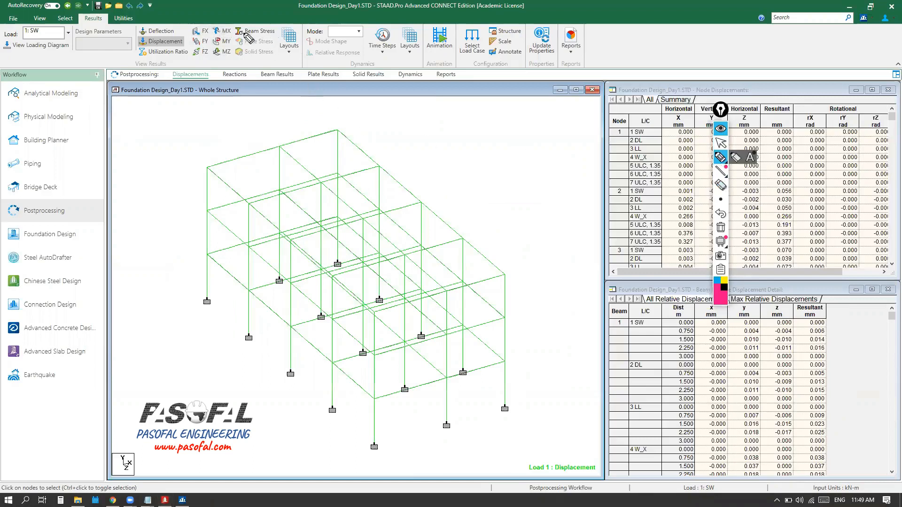
pyautogui.moveTo(278, 27)
pyautogui.mouseDown()
pyautogui.moveTo(277, 47)
pyautogui.moveTo(228, 65)
pyautogui.moveTo(138, 65)
pyautogui.moveTo(138, 29)
pyautogui.moveTo(166, 25)
pyautogui.moveTo(277, 29)
pyautogui.moveTo(276, 69)
pyautogui.moveTo(312, 94)
pyautogui.moveTo(288, 64)
pyautogui.mouseUp()
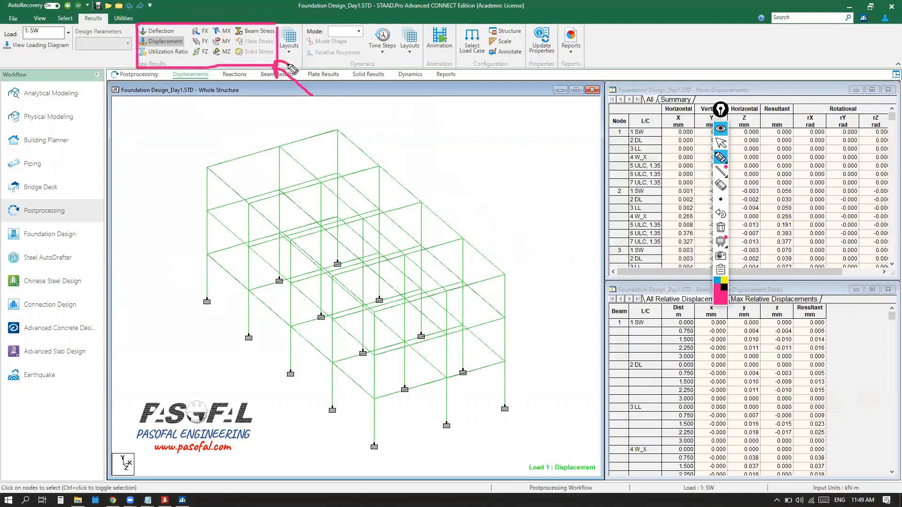
pyautogui.click(720, 143)
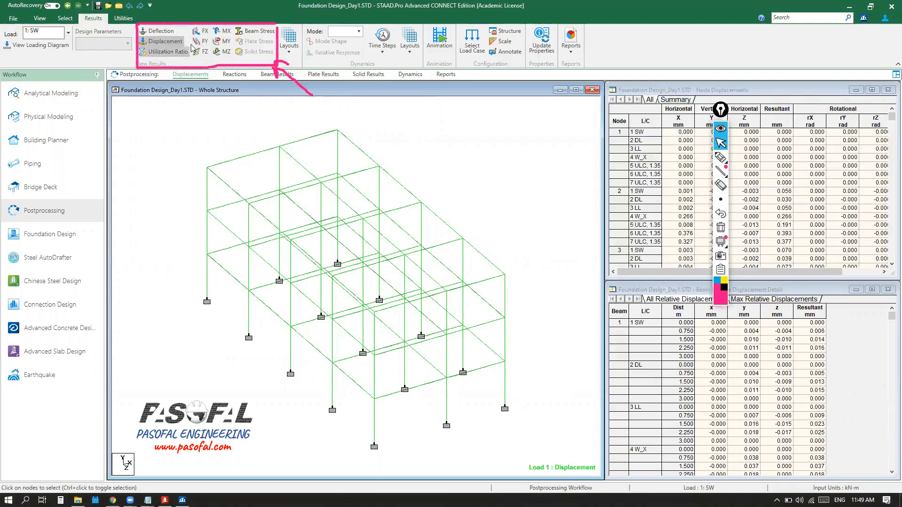
# Review the displaced shape and the MZ bending diagram for load case 1: SW, switching each display off again
pyautogui.scroll(4, 228, 208)
pyautogui.scroll(-3, 231, 202)
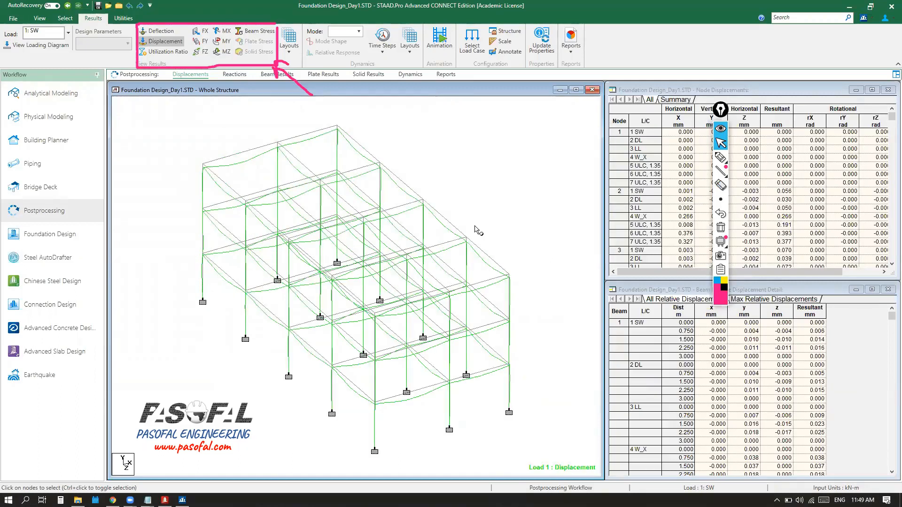
pyautogui.click(475, 229)
pyautogui.click(160, 42)
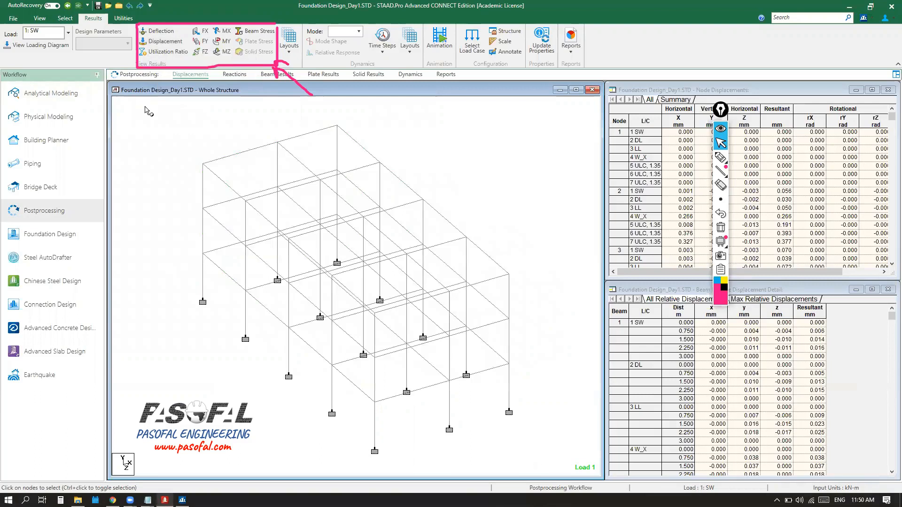
pyautogui.click(226, 53)
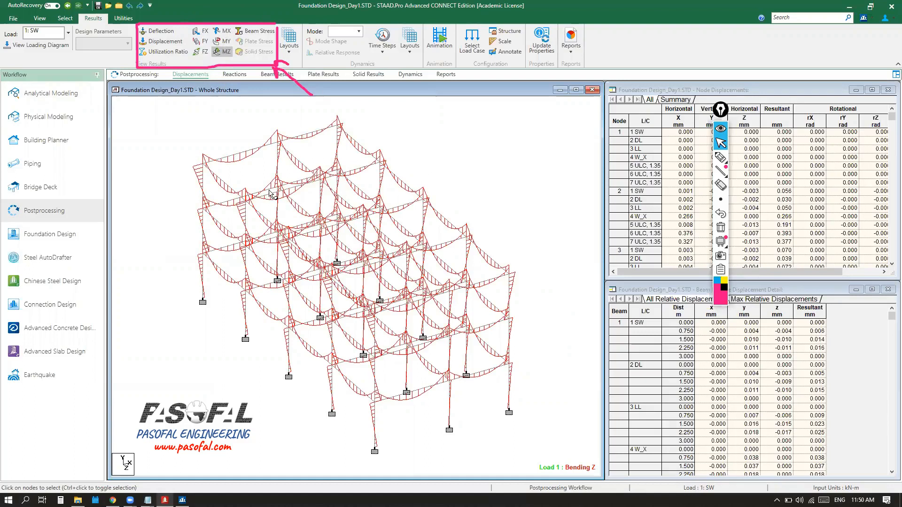
pyautogui.click(220, 51)
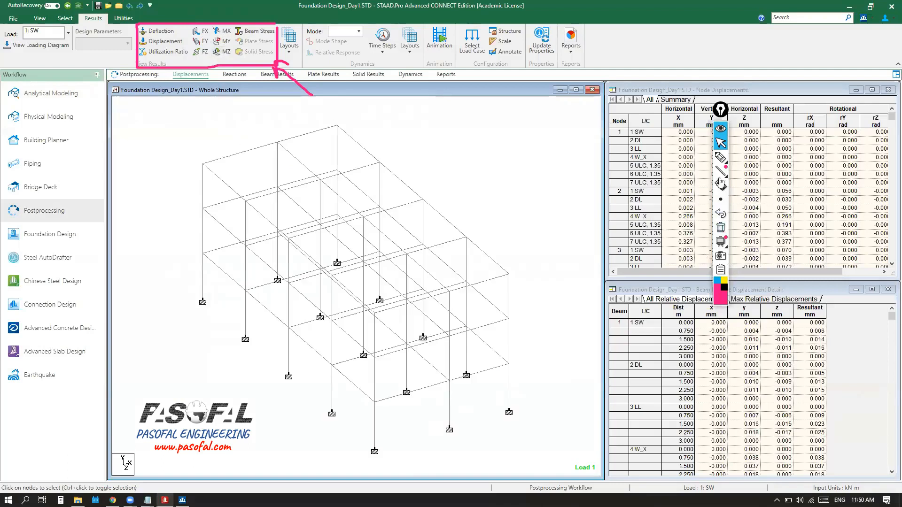
# Mark the Reactions results page with a pink pen rectangle and an arrow pointing at it
pyautogui.click(720, 157)
pyautogui.moveTo(220, 69)
pyautogui.mouseDown()
pyautogui.moveTo(219, 85)
pyautogui.moveTo(248, 86)
pyautogui.moveTo(255, 70)
pyautogui.moveTo(273, 118)
pyautogui.mouseUp()
pyautogui.moveTo(250, 85); pyautogui.dragTo(268, 86)
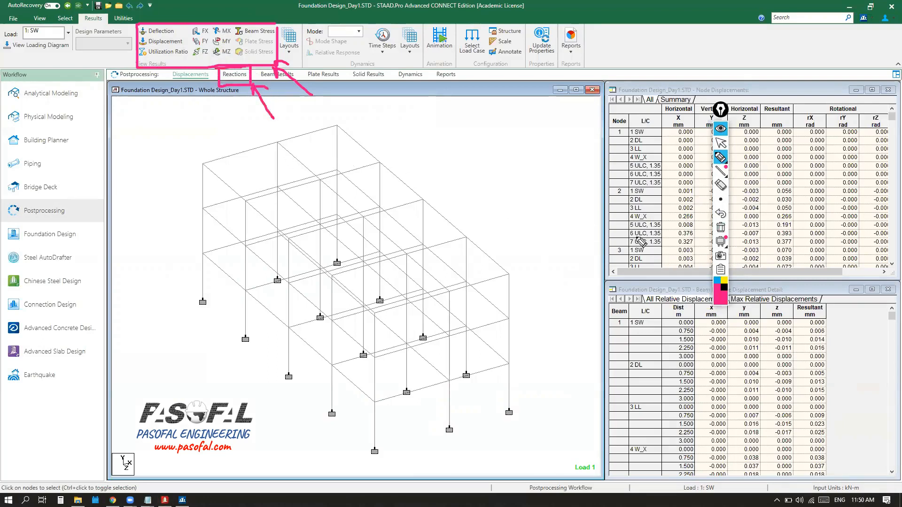
pyautogui.click(720, 143)
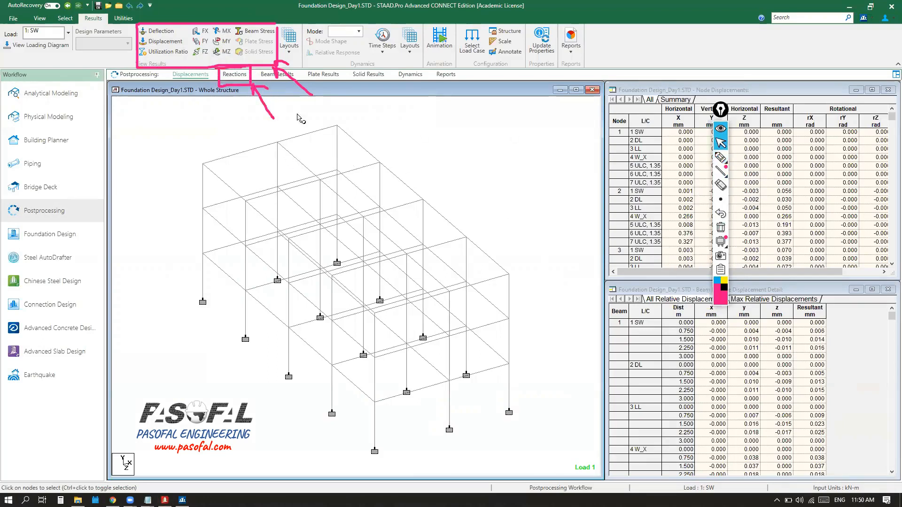
# Display the support reactions for load case 1: SW and inspect the force and moment values at the supports
pyautogui.click(234, 74)
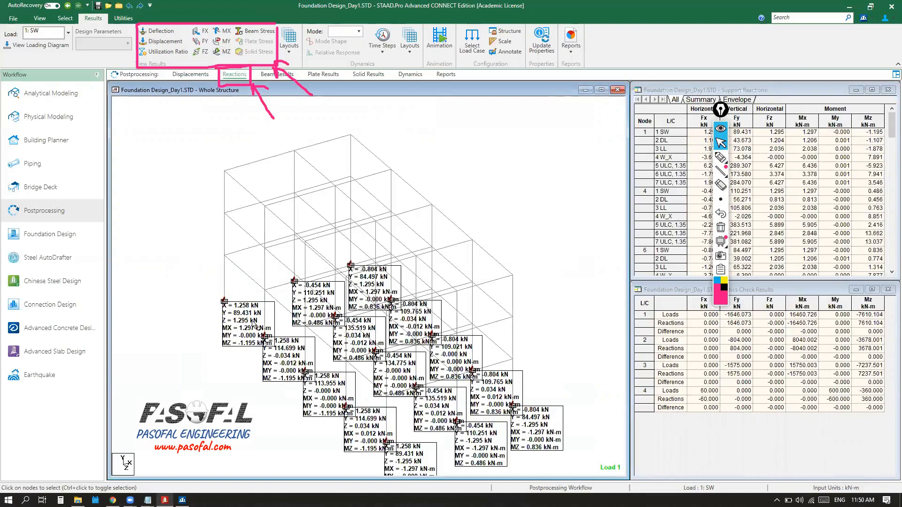
pyautogui.scroll(-2, 296, 215)
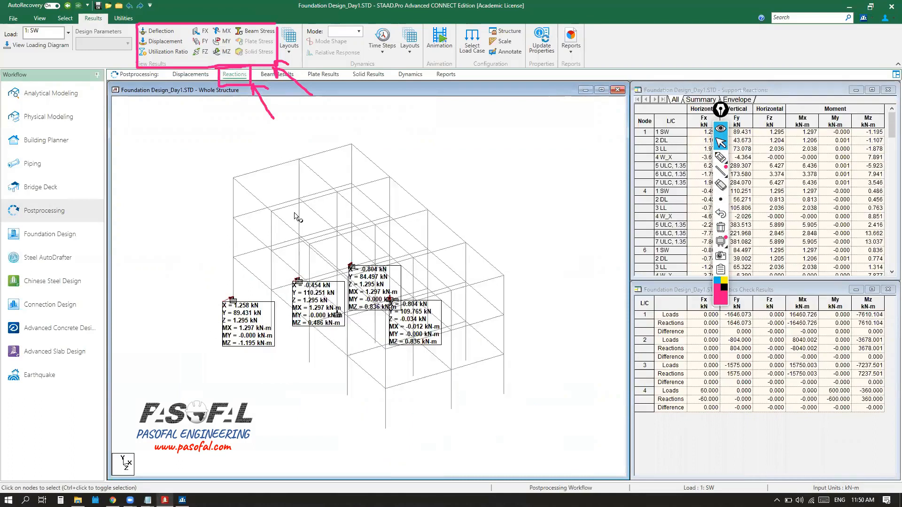
pyautogui.moveTo(332, 324); pyautogui.dragTo(277, 239, button='middle')
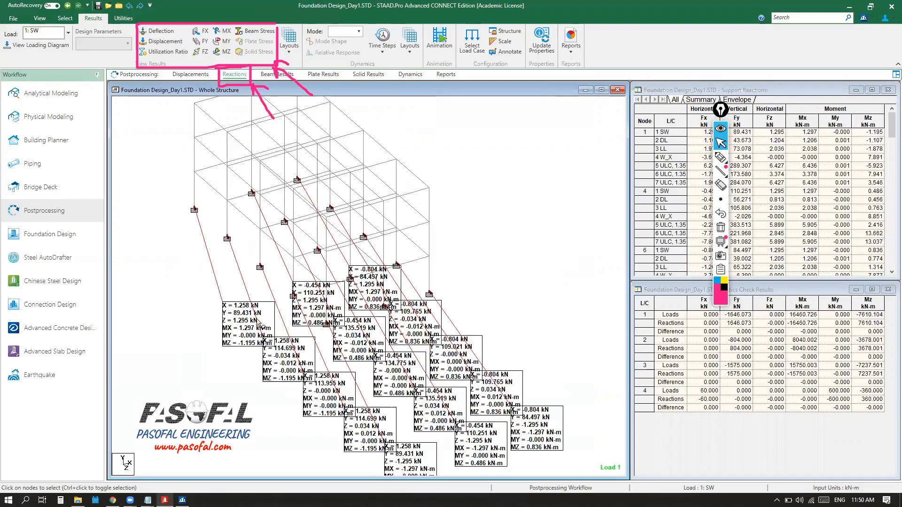
# Circle the support reaction labels below the frame with the pink pen and erase all pen annotations
pyautogui.scroll(1, 251, 335)
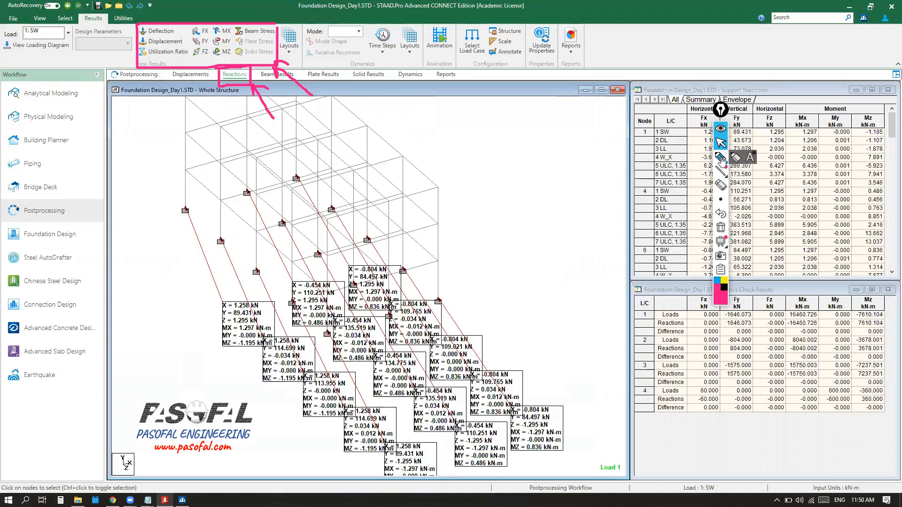
pyautogui.click(720, 157)
pyautogui.moveTo(392, 249)
pyautogui.mouseDown()
pyautogui.moveTo(587, 408)
pyautogui.moveTo(532, 467)
pyautogui.moveTo(347, 456)
pyautogui.moveTo(195, 310)
pyautogui.moveTo(376, 242)
pyautogui.moveTo(401, 263)
pyautogui.mouseUp()
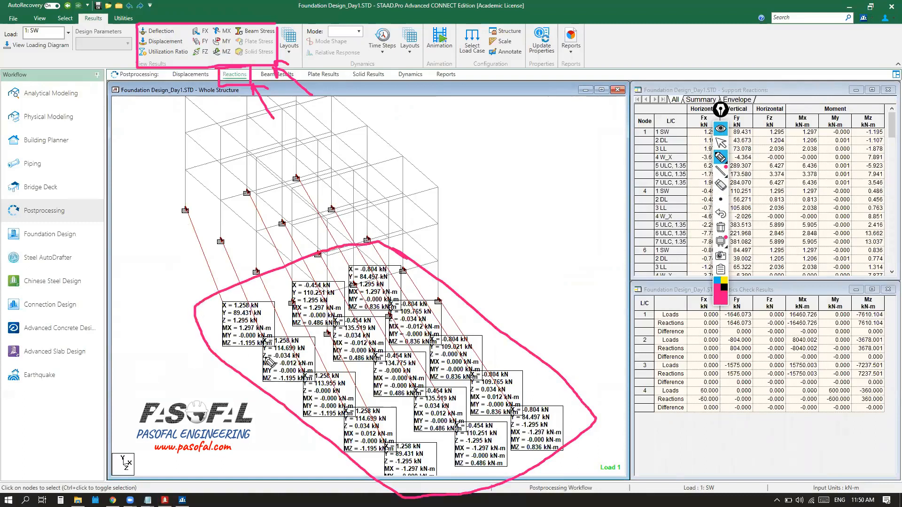
pyautogui.click(720, 227)
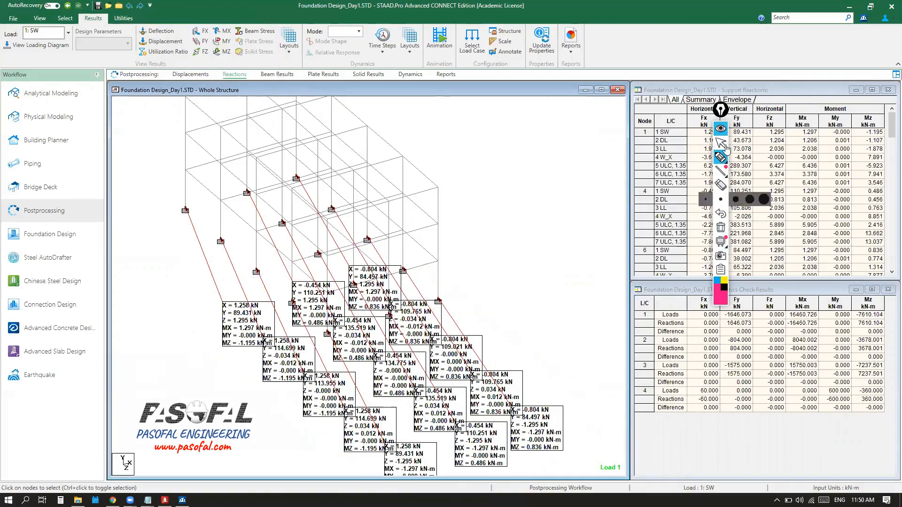
pyautogui.click(721, 123)
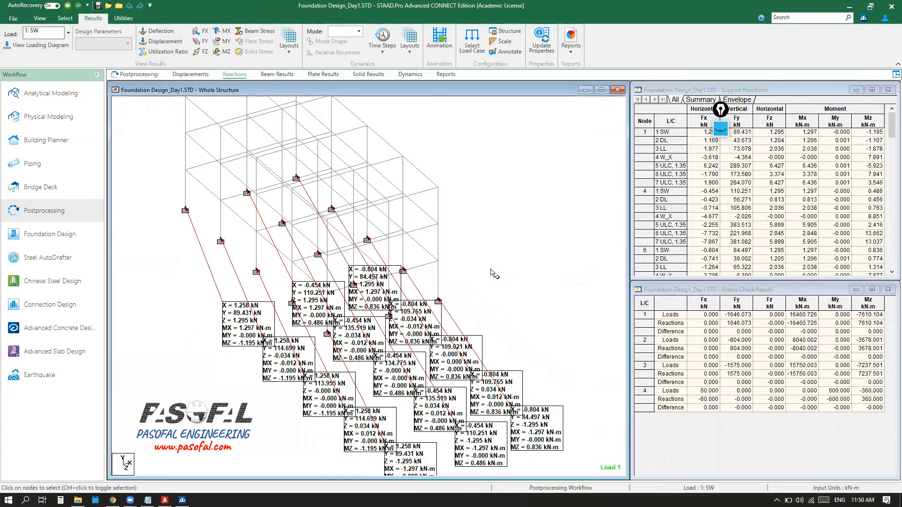
# Save the model file with the load case 1: SW reactions displayed
pyautogui.moveTo(446, 265); pyautogui.dragTo(437, 327, button='middle')
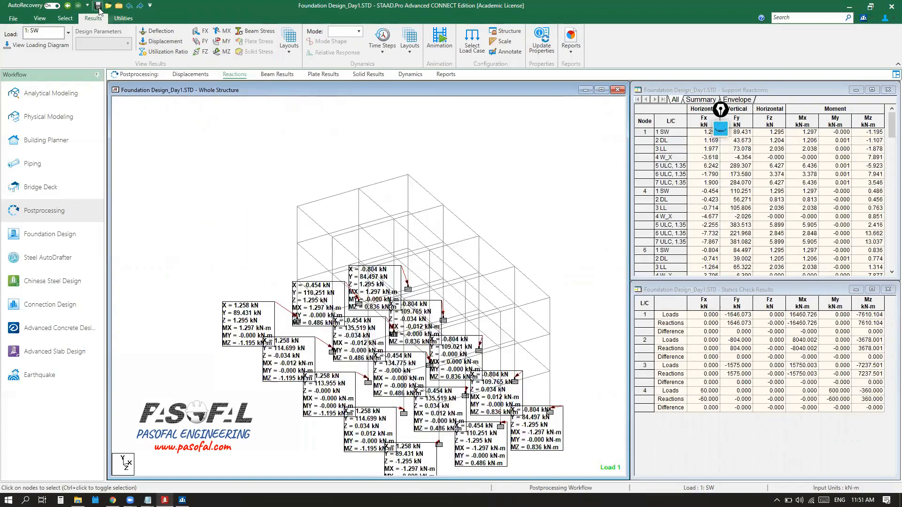
pyautogui.click(98, 5)
pyautogui.click(484, 274)
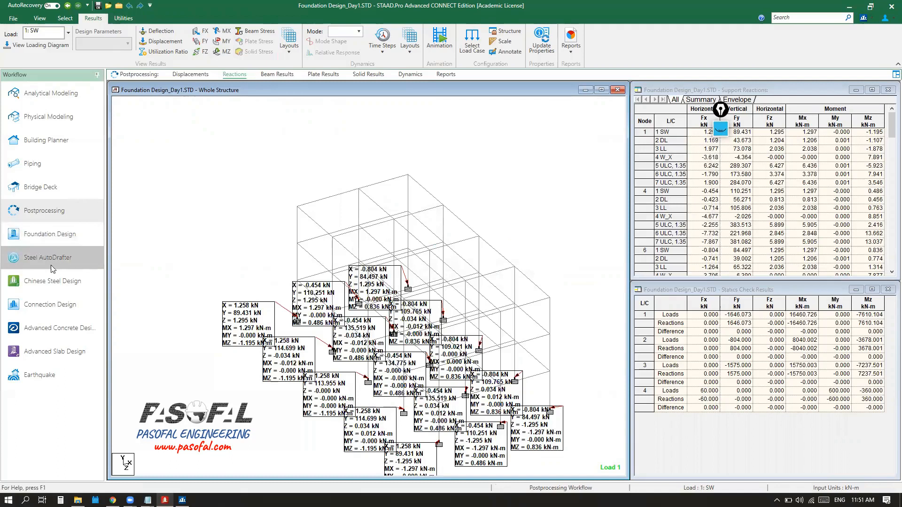
pyautogui.scroll(-2, 412, 287)
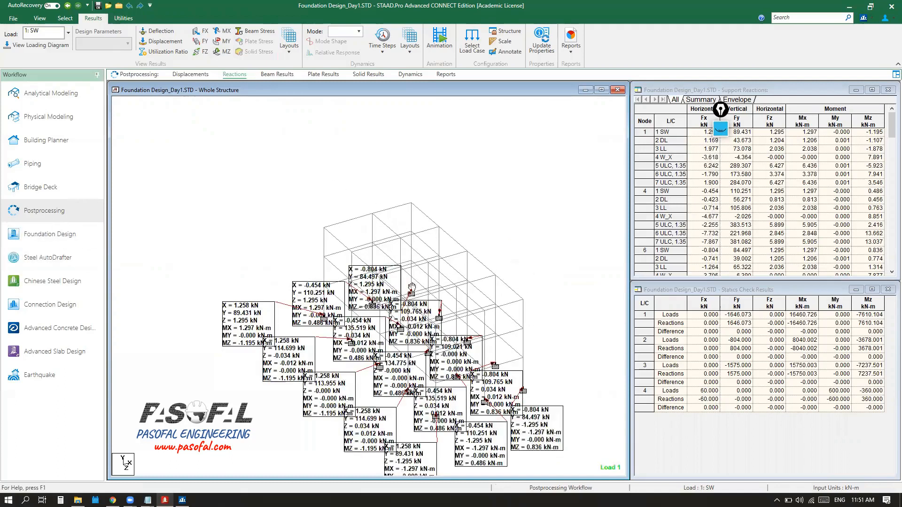
pyautogui.moveTo(412, 288); pyautogui.dragTo(381, 248, button='middle')
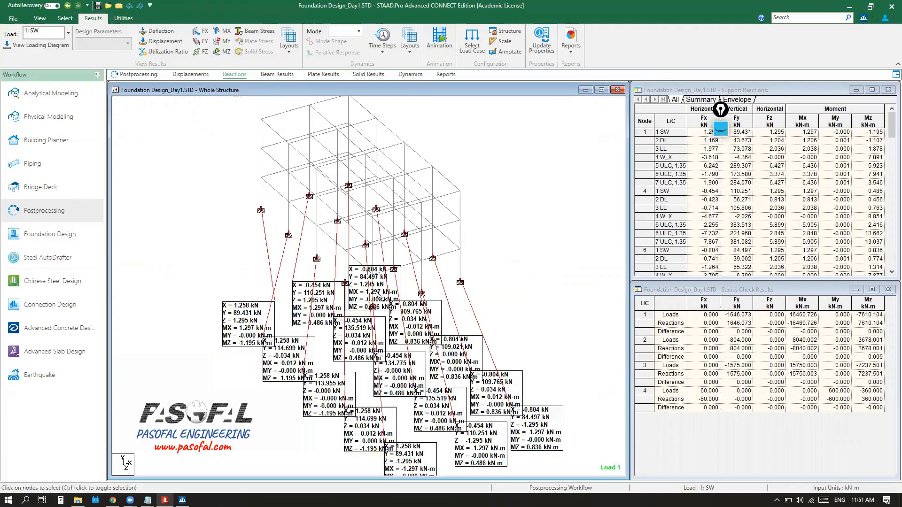
# Switch off the displaced shape on the Displacements results page and change to the Foundation Design workflow
pyautogui.click(197, 77)
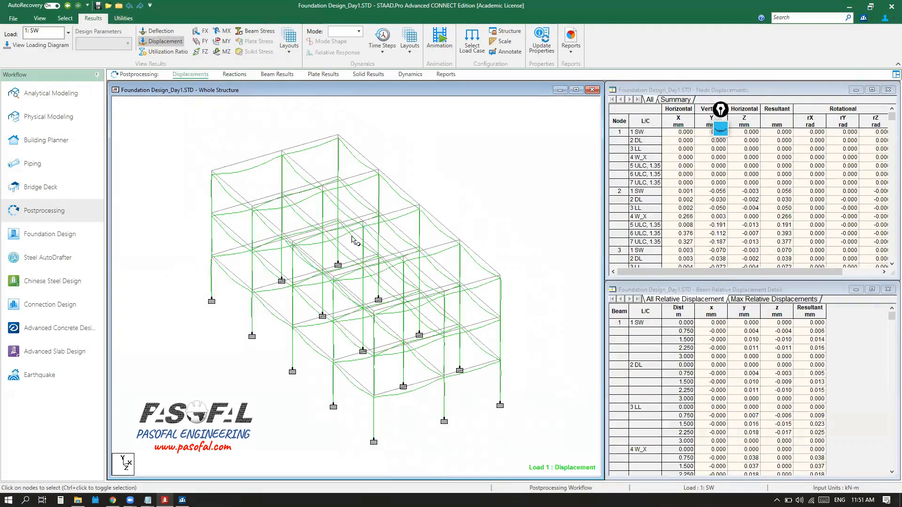
pyautogui.click(172, 45)
pyautogui.scroll(3, 368, 255)
pyautogui.scroll(-1, 368, 255)
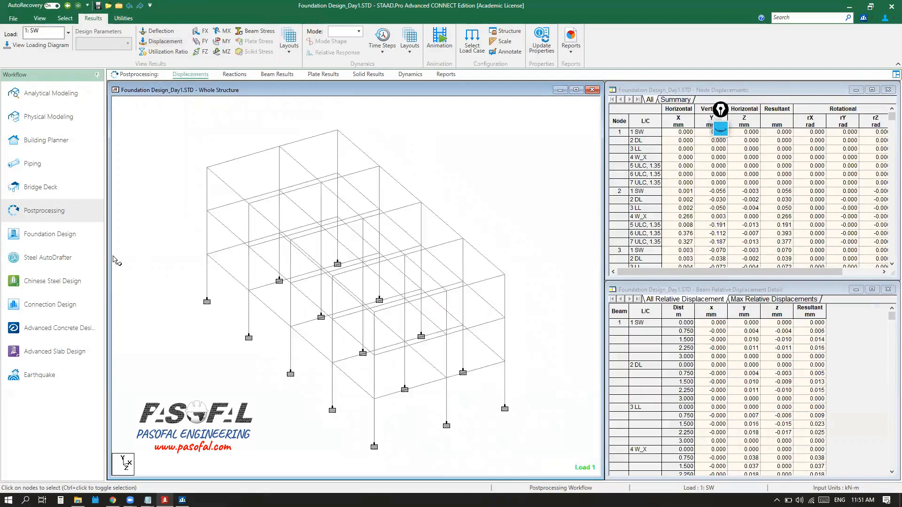
pyautogui.click(51, 240)
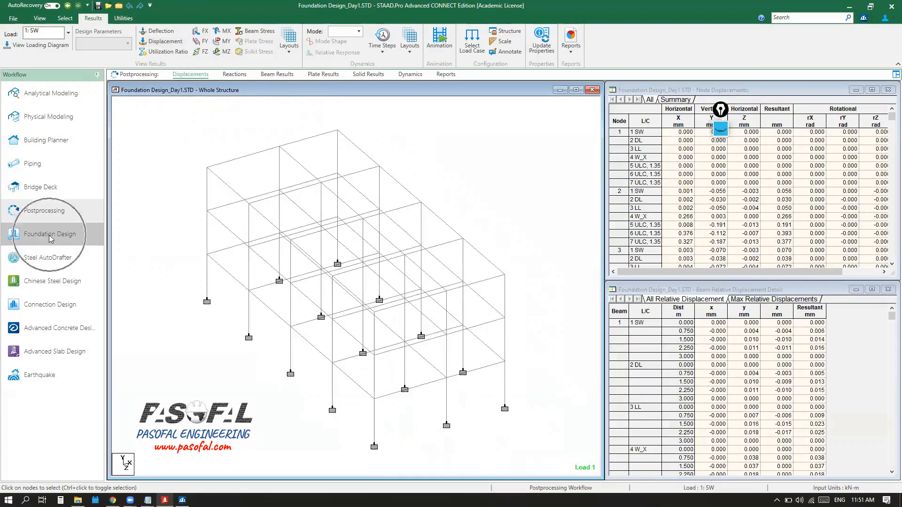
pyautogui.click(51, 239)
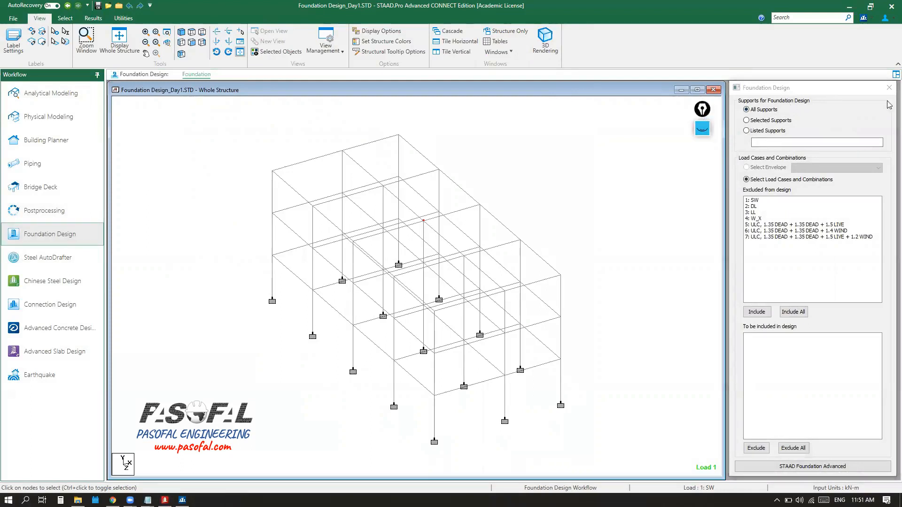
# Frame the excluded load cases in pink pen and draw an arrow from them to the list of cases included in design
pyautogui.click(702, 109)
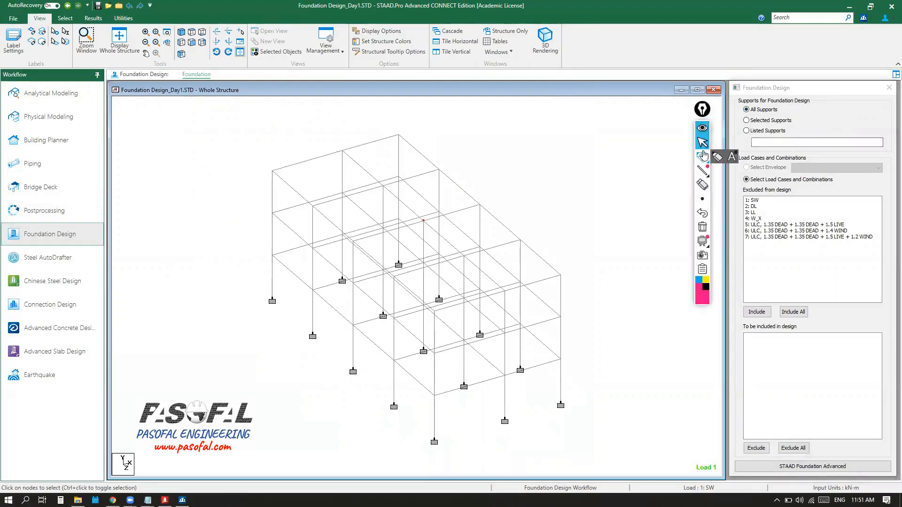
pyautogui.moveTo(702, 112); pyautogui.dragTo(690, 116)
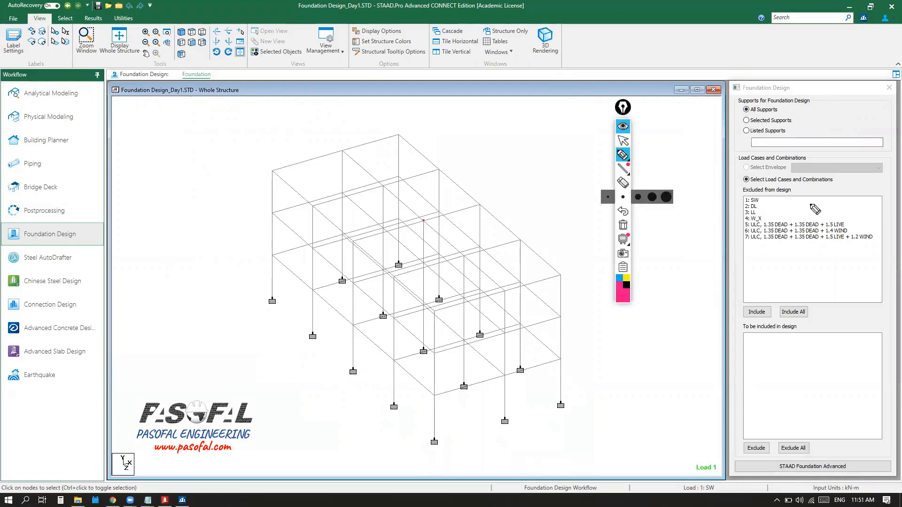
pyautogui.moveTo(879, 197)
pyautogui.mouseDown()
pyautogui.moveTo(880, 243)
pyautogui.moveTo(731, 249)
pyautogui.moveTo(733, 205)
pyautogui.moveTo(879, 195)
pyautogui.moveTo(878, 225)
pyautogui.mouseUp()
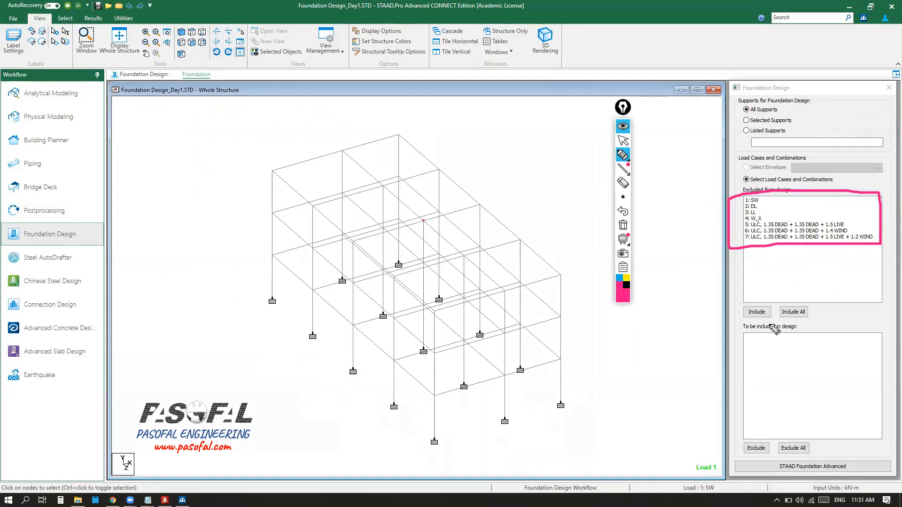
pyautogui.moveTo(834, 245)
pyautogui.mouseDown()
pyautogui.moveTo(844, 330)
pyautogui.moveTo(836, 348)
pyautogui.moveTo(825, 334)
pyautogui.mouseUp()
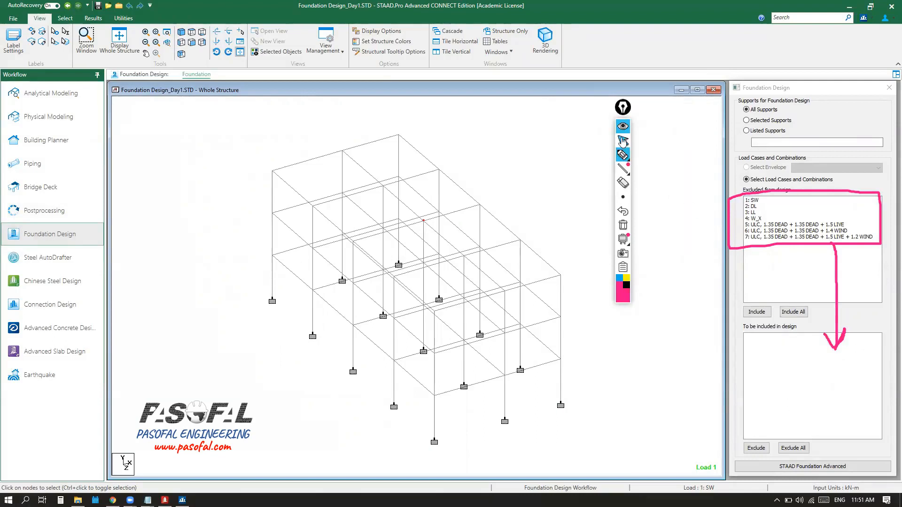
# Mark the Supports for Foundation Design heading, the All Supports and Selected Supports options and the frame's base supports with the pink pen
pyautogui.moveTo(814, 94)
pyautogui.mouseDown()
pyautogui.moveTo(814, 106)
pyautogui.moveTo(736, 107)
pyautogui.moveTo(745, 95)
pyautogui.moveTo(817, 95)
pyautogui.mouseUp()
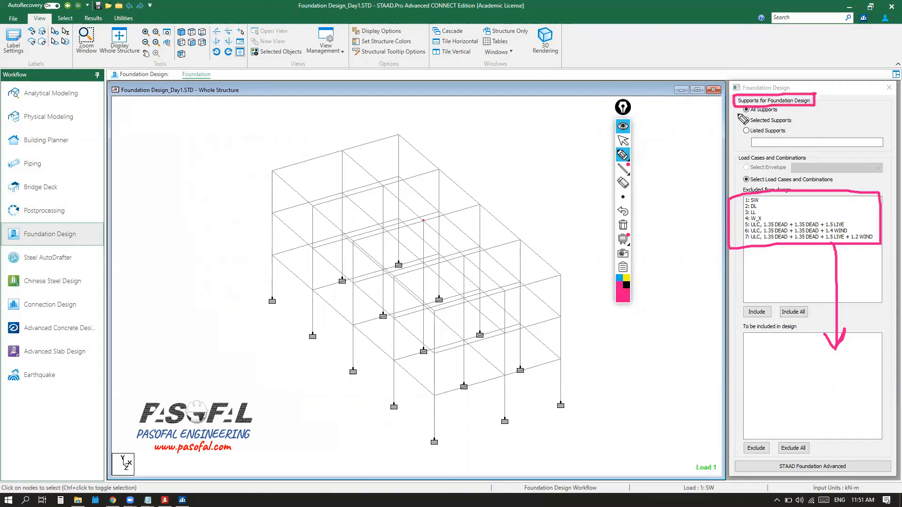
pyautogui.moveTo(741, 114)
pyautogui.mouseDown()
pyautogui.moveTo(692, 132)
pyautogui.moveTo(738, 113)
pyautogui.moveTo(724, 109)
pyautogui.mouseUp()
pyautogui.moveTo(579, 401)
pyautogui.mouseDown()
pyautogui.moveTo(412, 246)
pyautogui.moveTo(249, 289)
pyautogui.moveTo(410, 456)
pyautogui.moveTo(581, 404)
pyautogui.mouseUp()
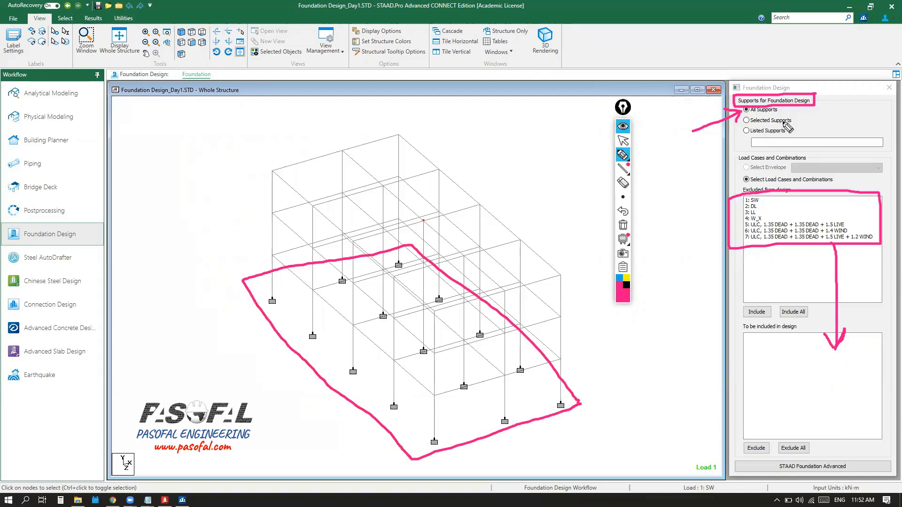
pyautogui.moveTo(795, 121)
pyautogui.mouseDown()
pyautogui.moveTo(824, 128)
pyautogui.moveTo(804, 135)
pyautogui.moveTo(805, 118)
pyautogui.mouseUp()
pyautogui.click(622, 141)
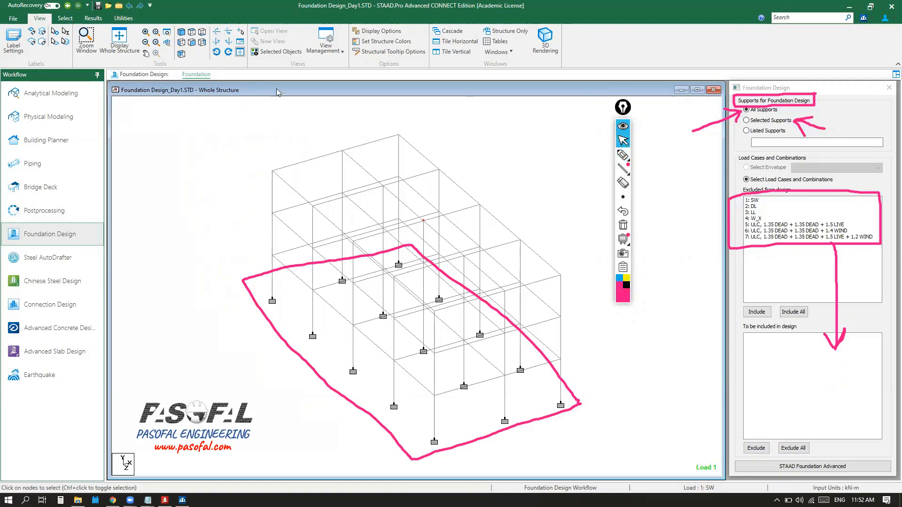
# Select the support nodes along one long outer row of the frame and set the foundation design to Selected Supports
pyautogui.click(63, 19)
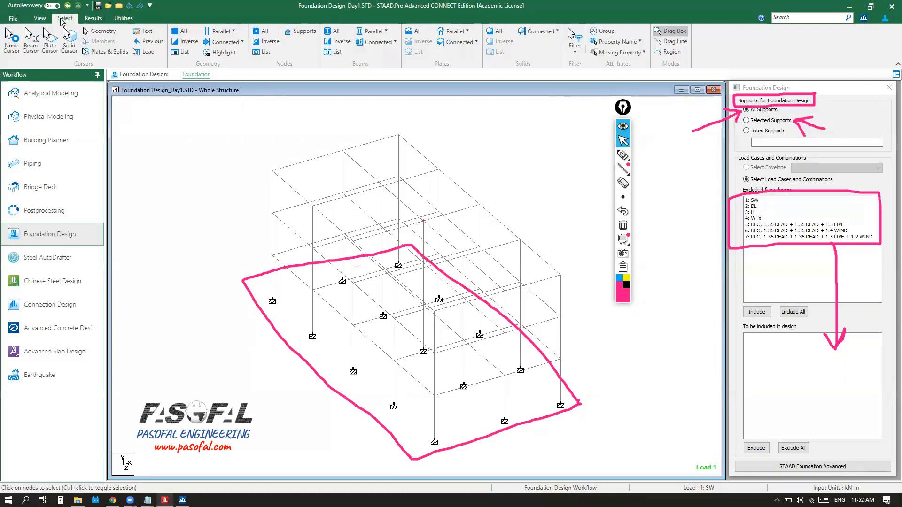
pyautogui.click(13, 51)
pyautogui.moveTo(260, 280); pyautogui.dragTo(357, 381)
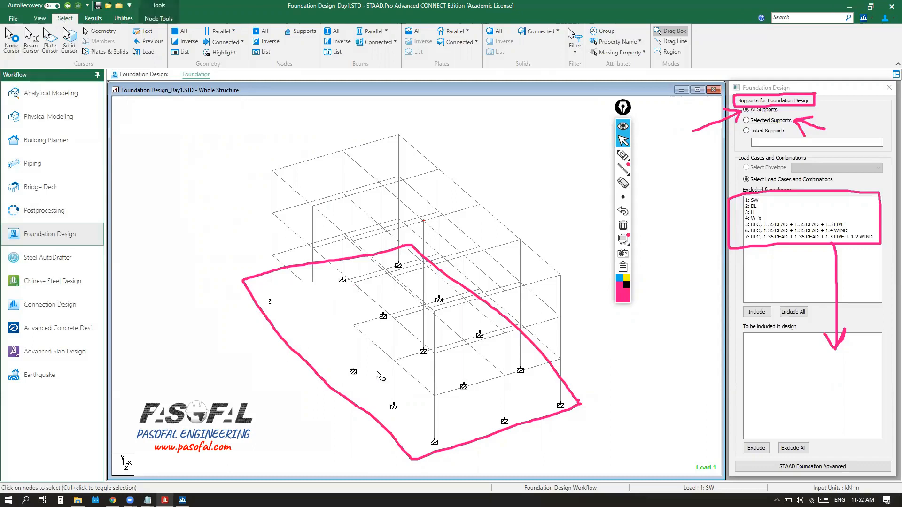
pyautogui.click(329, 365)
pyautogui.moveTo(263, 289); pyautogui.dragTo(344, 386)
pyautogui.keyDown('ctrl'); pyautogui.moveTo(338, 348); pyautogui.dragTo(417, 440); pyautogui.keyUp('ctrl')
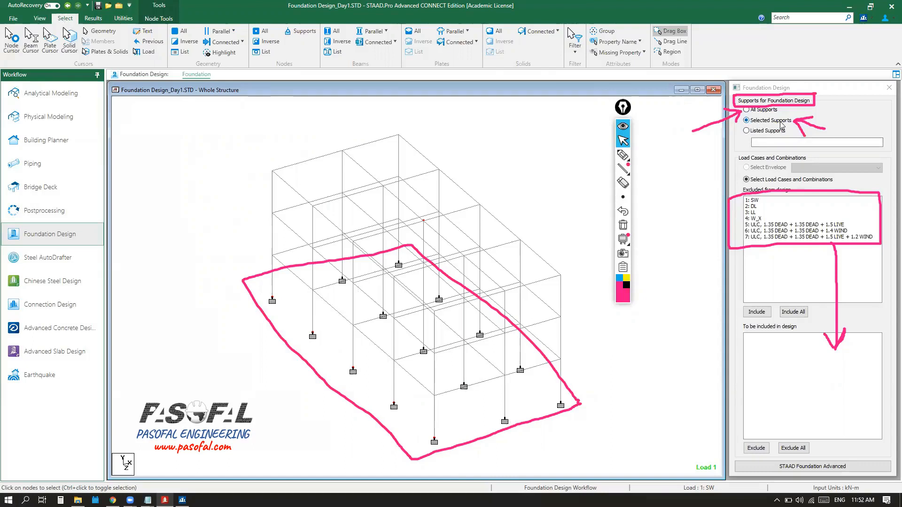
# Set the supports for foundation design to Listed Supports and activate the support list for entry
pyautogui.click(746, 132)
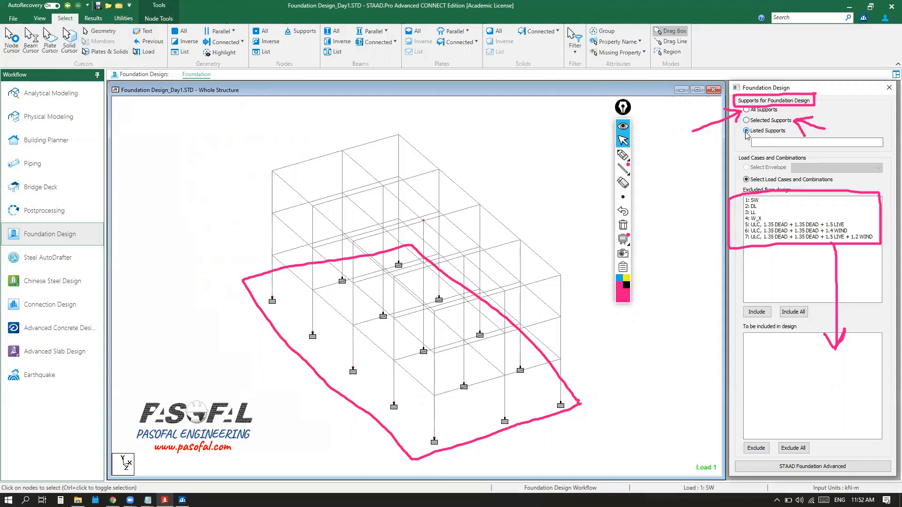
pyautogui.click(769, 143)
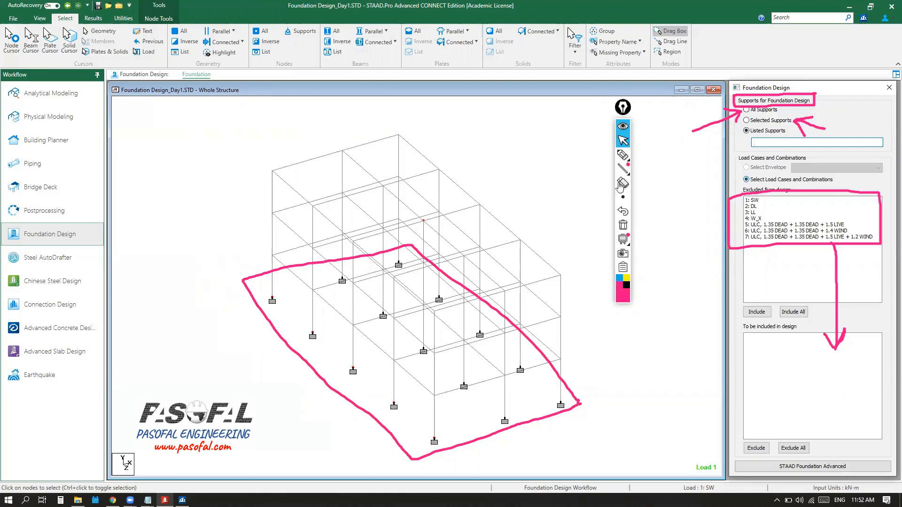
pyautogui.press('ctrl')
pyautogui.press('ctrl')
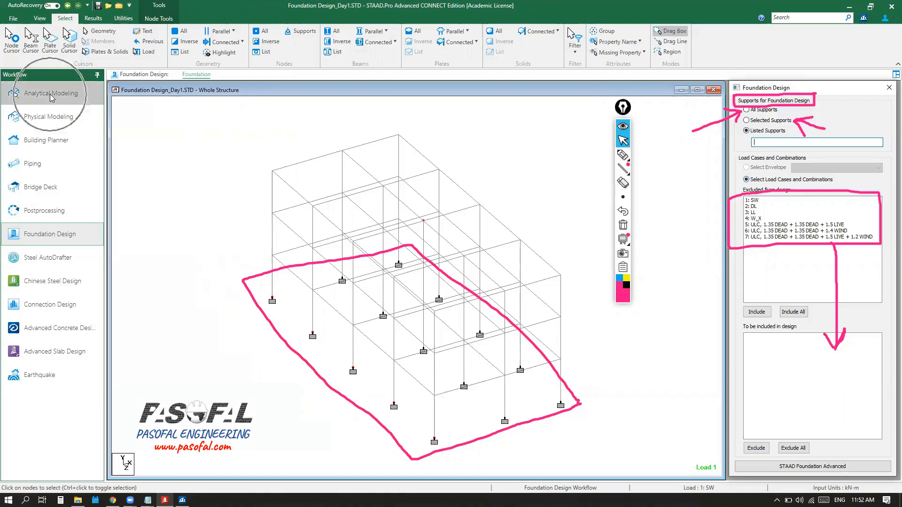
# Erase the pen annotations and highlight the nodes assigned to Support 2 on the Supports page of the Analytical Modeling workflow
pyautogui.click(51, 94)
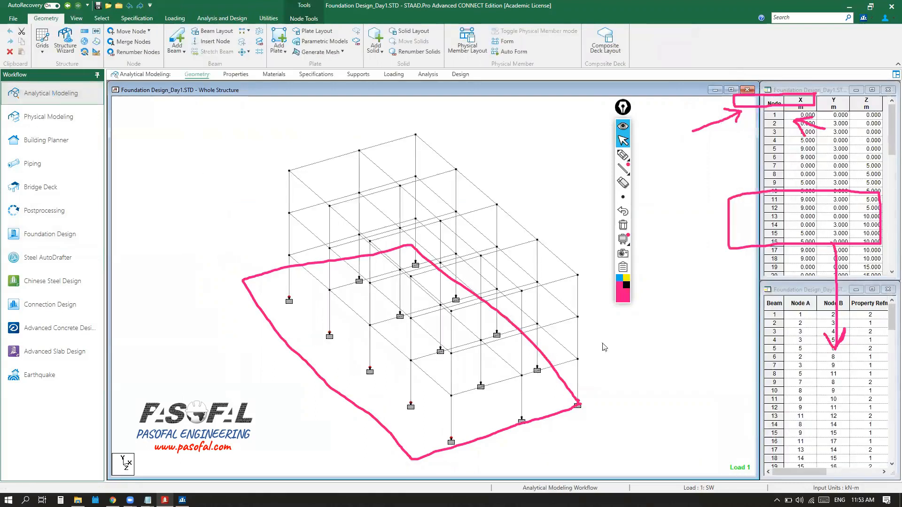
pyautogui.click(357, 75)
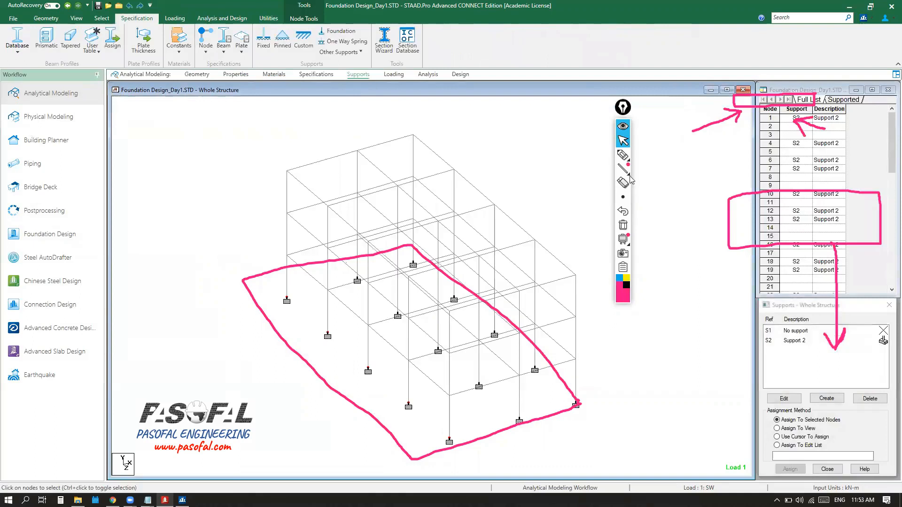
pyautogui.click(623, 225)
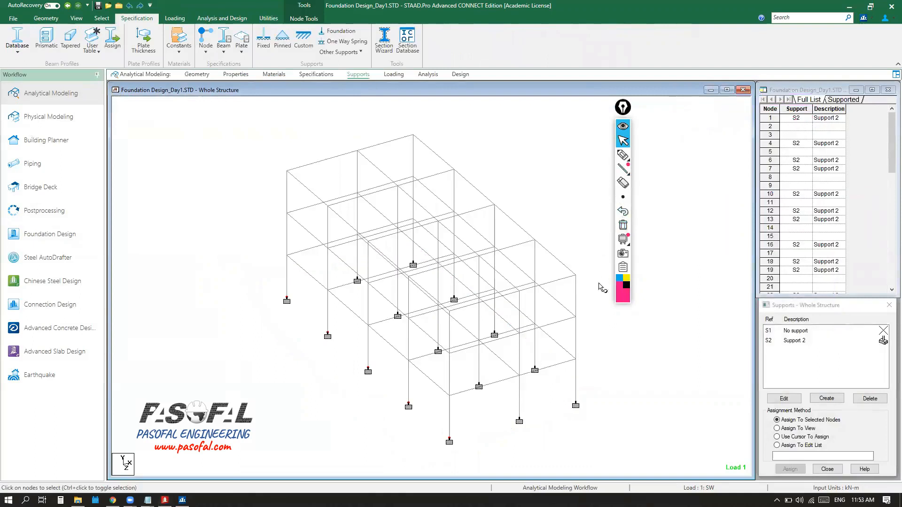
pyautogui.click(792, 343)
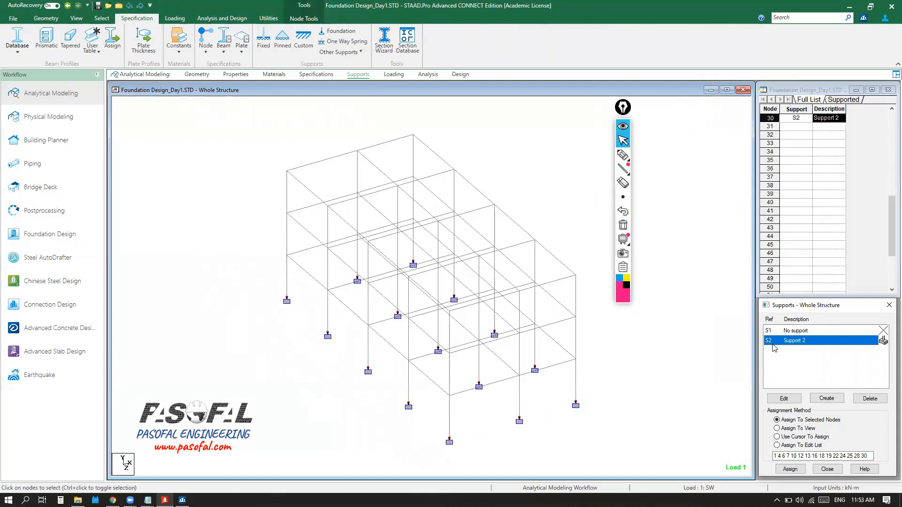
# Review the fixed and pinned restraint options for creating a support and close the dialog without adding one
pyautogui.click(827, 398)
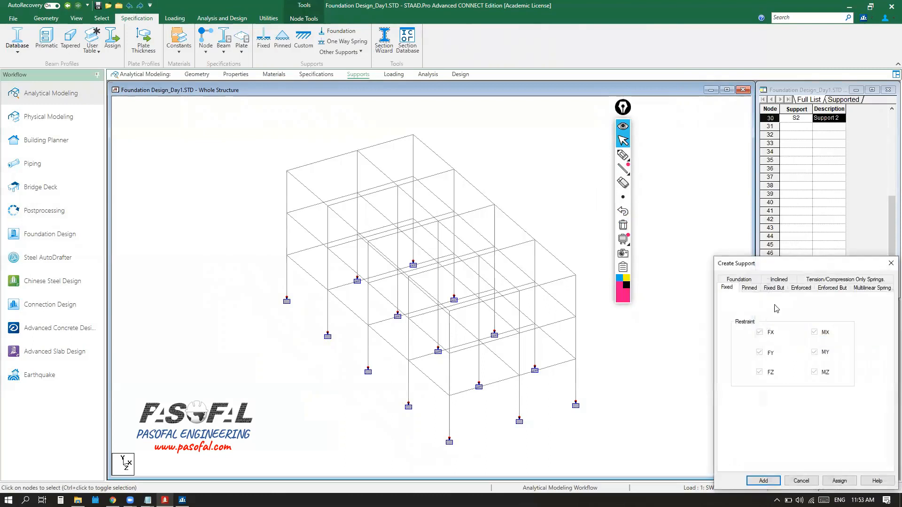
pyautogui.moveTo(796, 266); pyautogui.dragTo(512, 241)
pyautogui.click(523, 260)
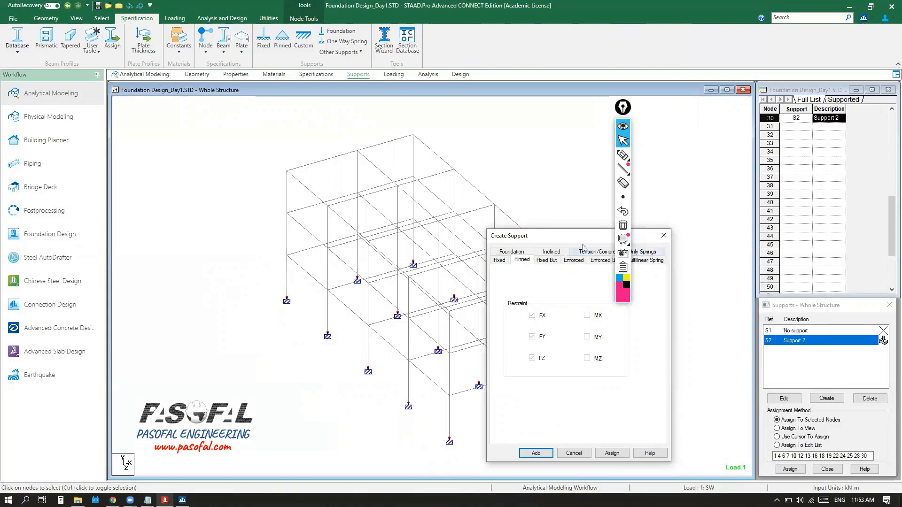
pyautogui.moveTo(570, 238); pyautogui.dragTo(504, 235)
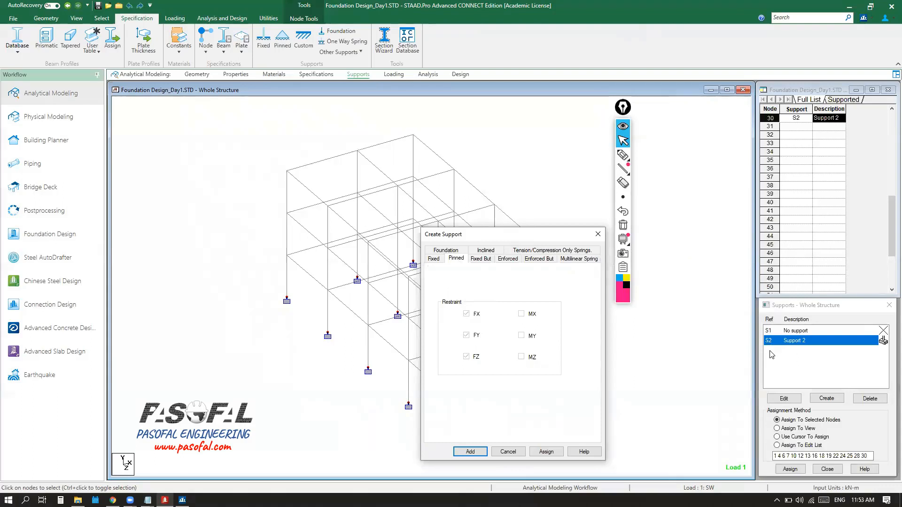
pyautogui.click(597, 234)
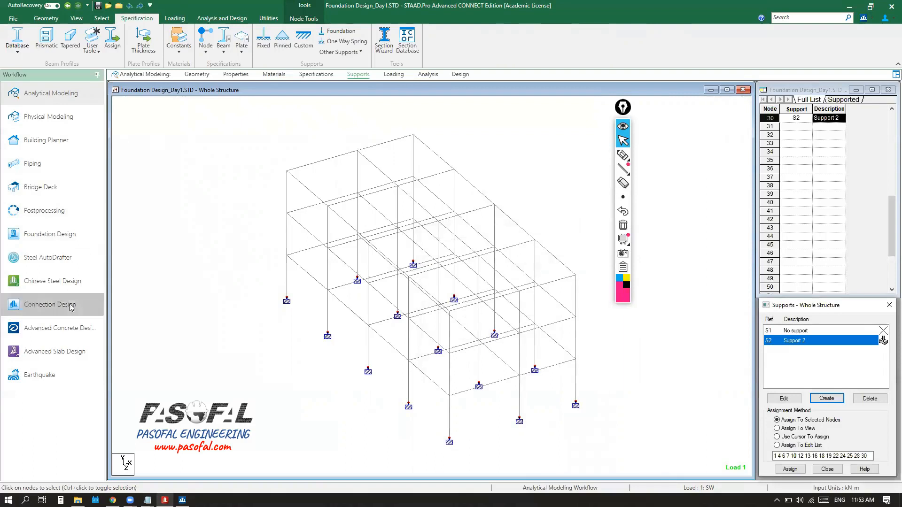
# Return to the Foundation Design workflow and use All Supports for the foundation design
pyautogui.click(51, 235)
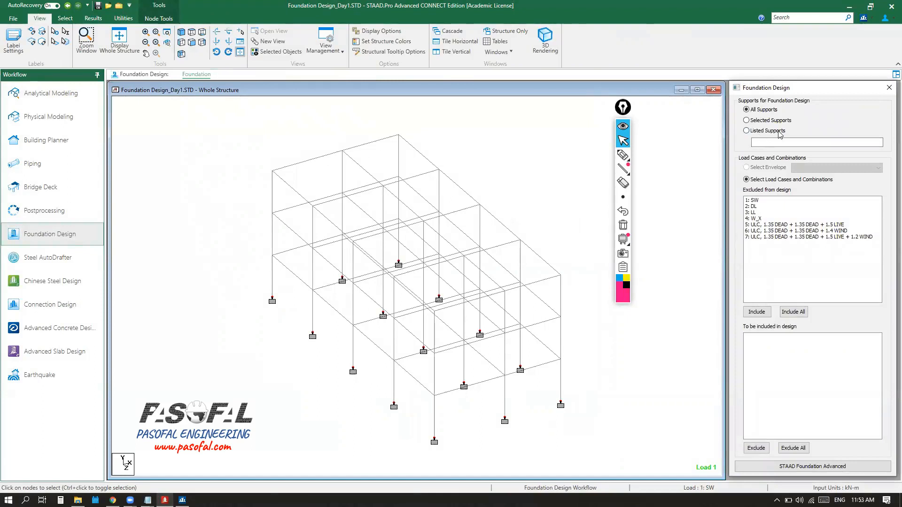
pyautogui.click(768, 143)
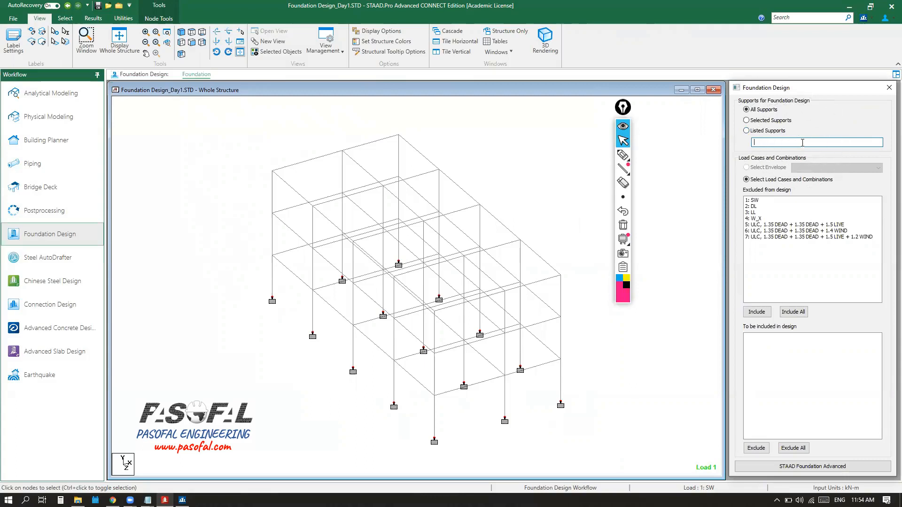
pyautogui.click(753, 112)
pyautogui.click(528, 165)
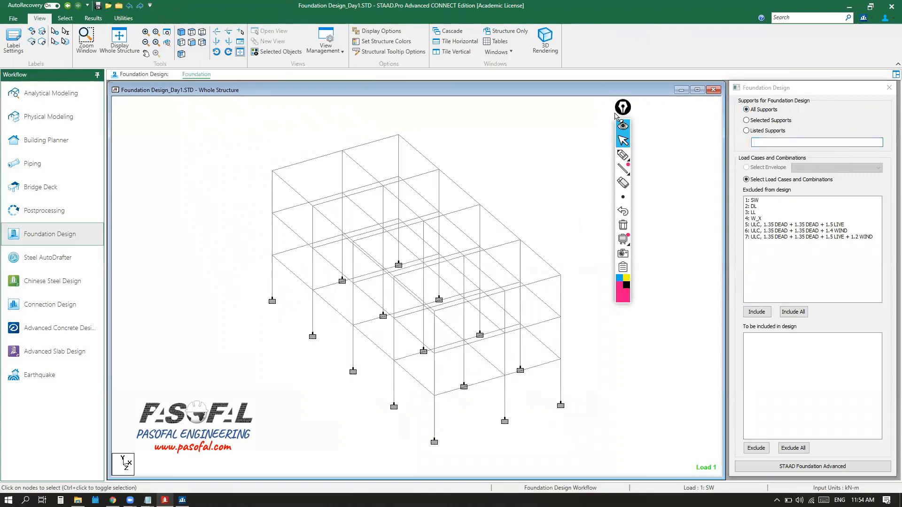
# Include the ULC load combinations 5, 6 and 7 in the foundation design
pyautogui.moveTo(624, 110); pyautogui.dragTo(178, 116)
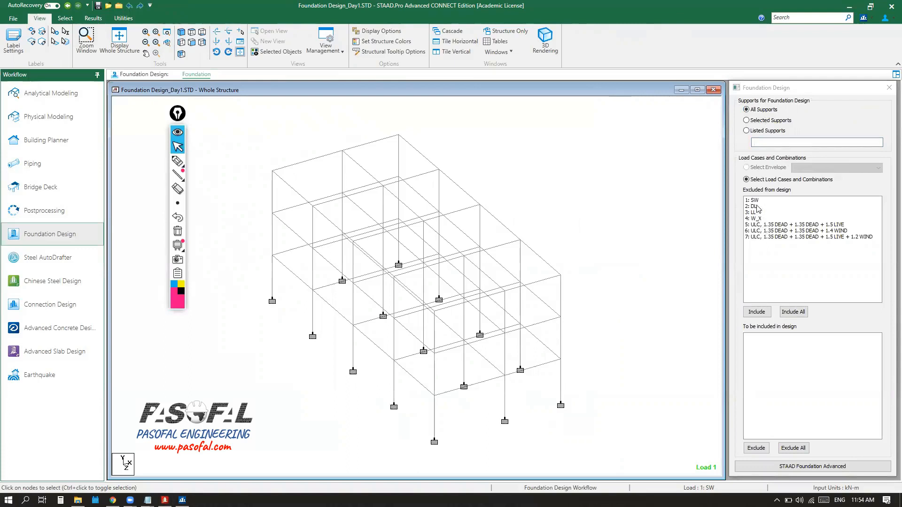
pyautogui.moveTo(756, 201); pyautogui.dragTo(782, 238)
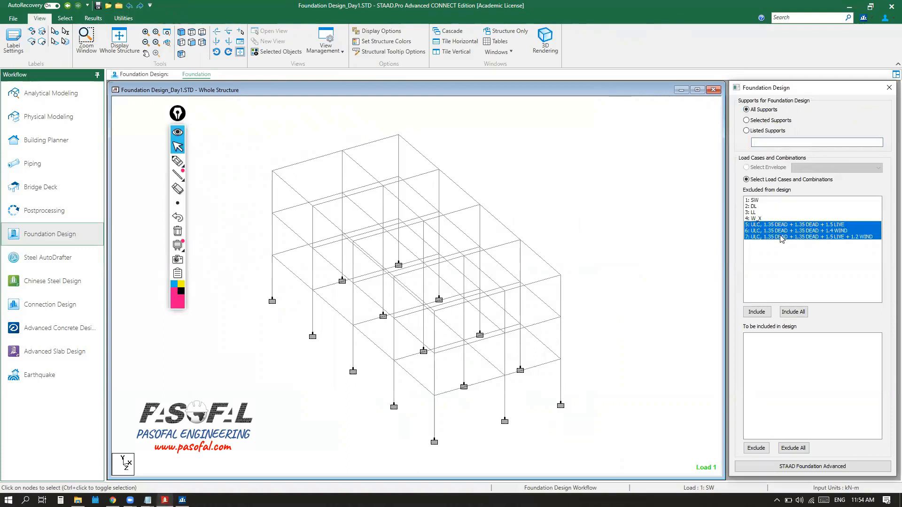
pyautogui.click(757, 313)
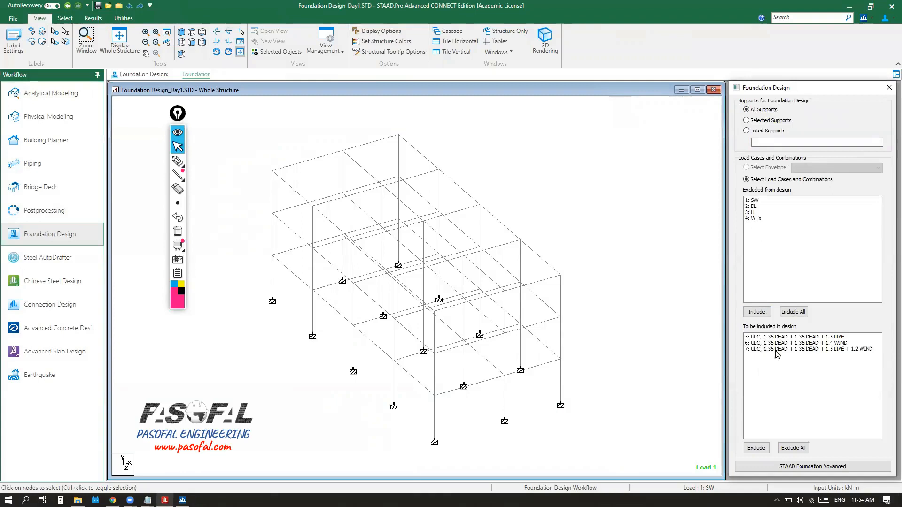
pyautogui.click(178, 163)
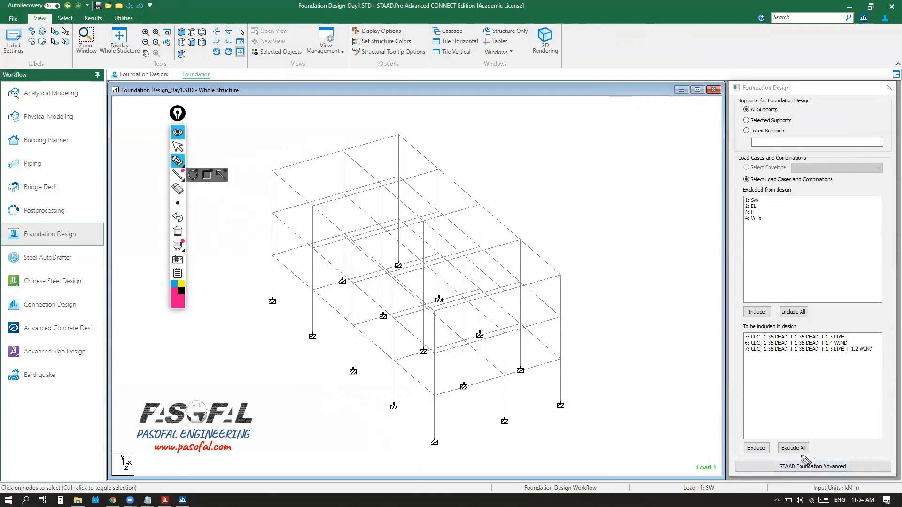
pyautogui.moveTo(889, 458)
pyautogui.mouseDown()
pyautogui.moveTo(892, 472)
pyautogui.moveTo(736, 470)
pyautogui.moveTo(877, 458)
pyautogui.mouseUp()
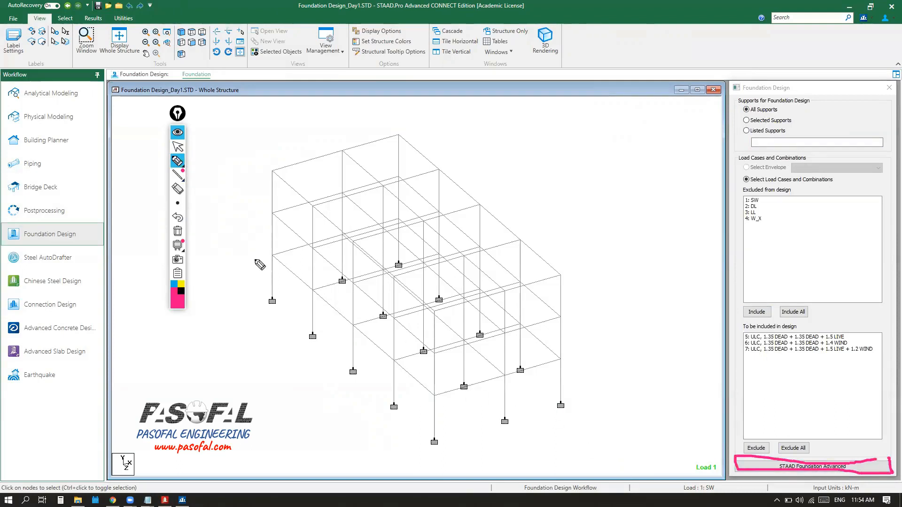
pyautogui.click(178, 231)
pyautogui.click(178, 147)
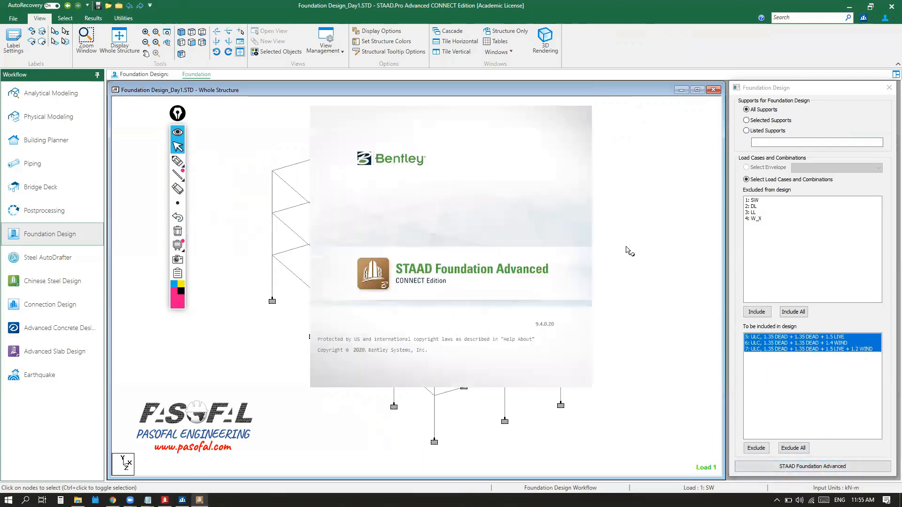
# Transfer all supports with ULC load combinations 5, 6 and 7 to STAAD Foundation Advanced
pyautogui.click(414, 237)
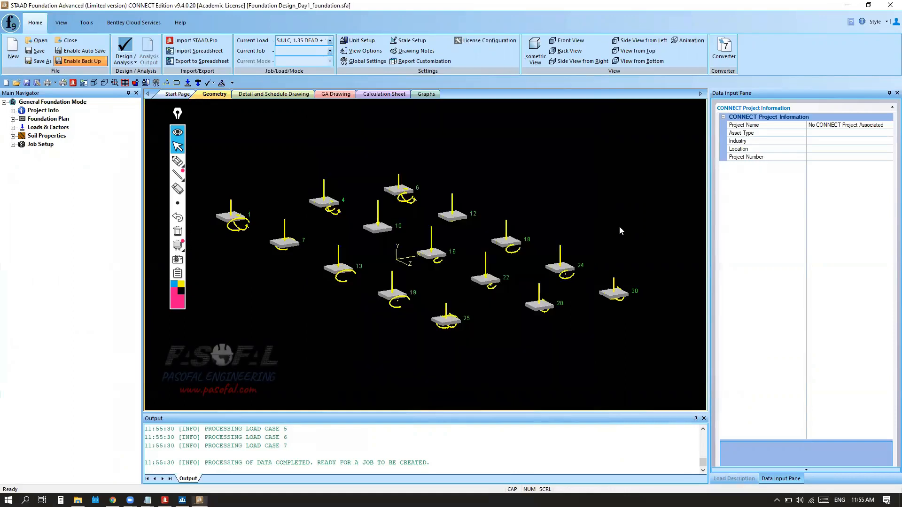
# Examine the imported footings and the force and moment arrows acting on them
pyautogui.scroll(-5, 518, 243)
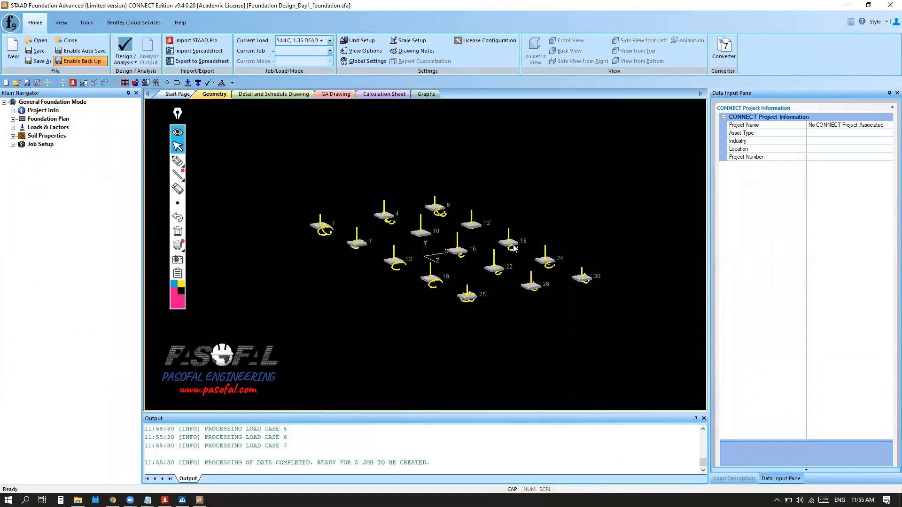
pyautogui.scroll(5, 410, 228)
pyautogui.scroll(3, 410, 229)
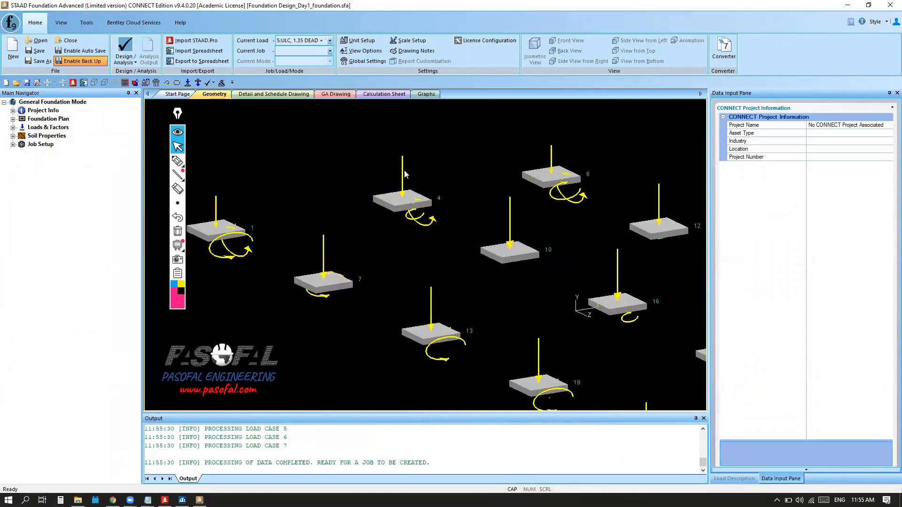
pyautogui.scroll(3, 405, 169)
pyautogui.scroll(-5, 397, 234)
pyautogui.scroll(3, 347, 282)
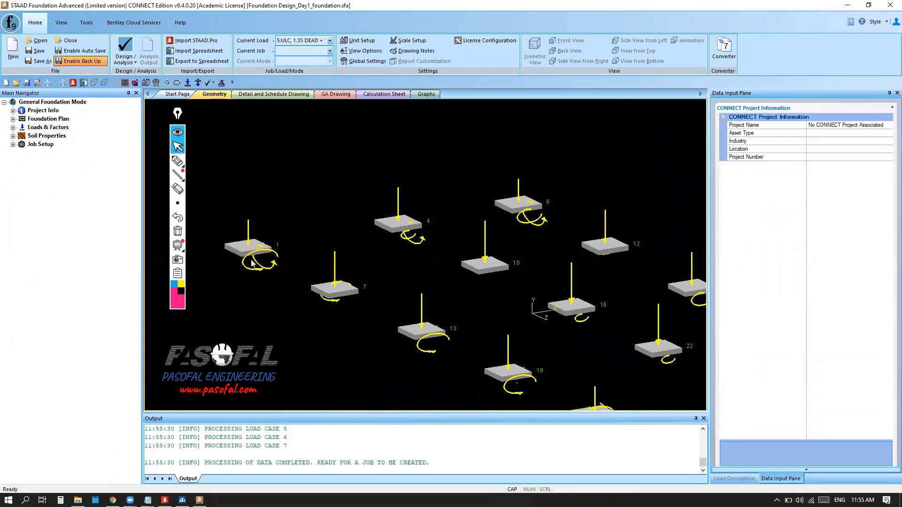
pyautogui.scroll(3, 251, 270)
pyautogui.scroll(-3, 303, 259)
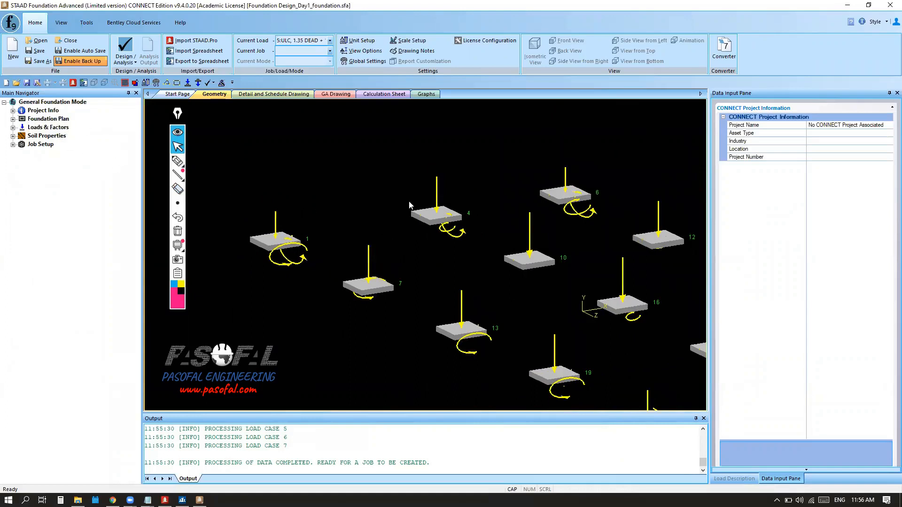
# Move the floating pen toolbar clear of the model view and collapse it
pyautogui.moveTo(179, 118); pyautogui.dragTo(766, 206)
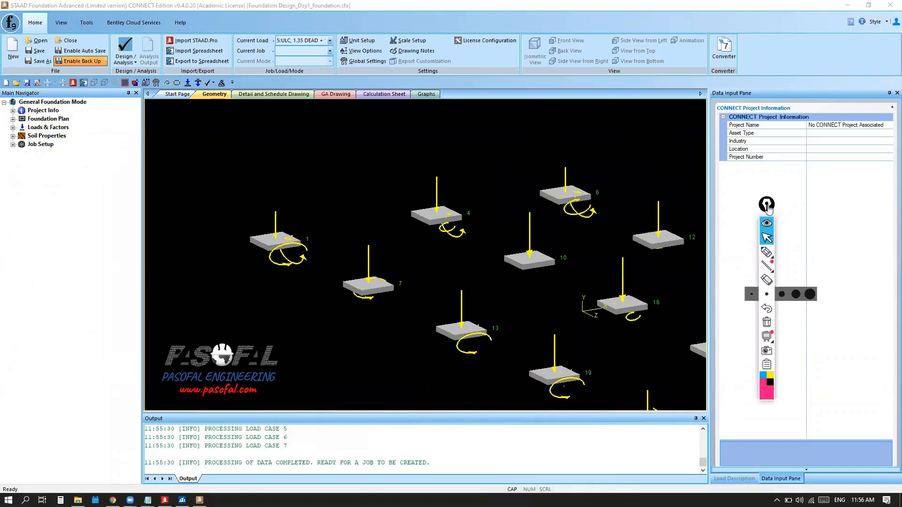
pyautogui.click(766, 206)
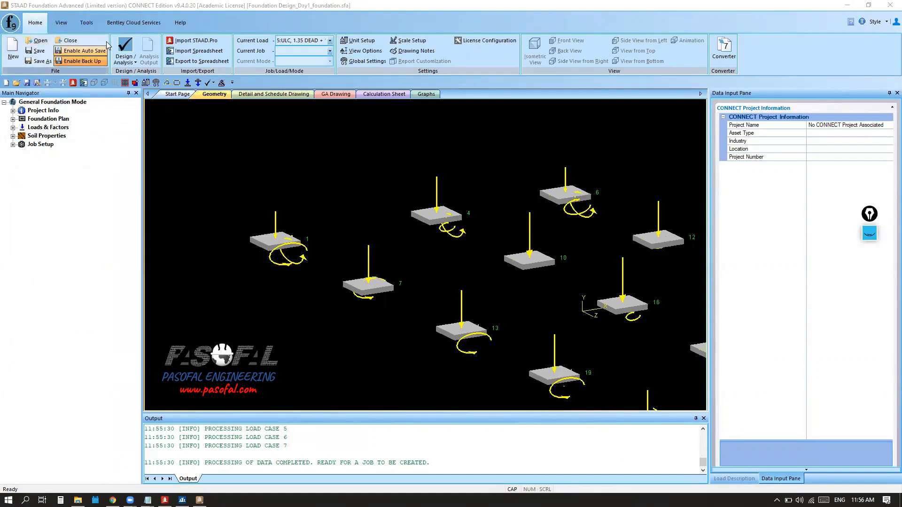
pyautogui.click(87, 61)
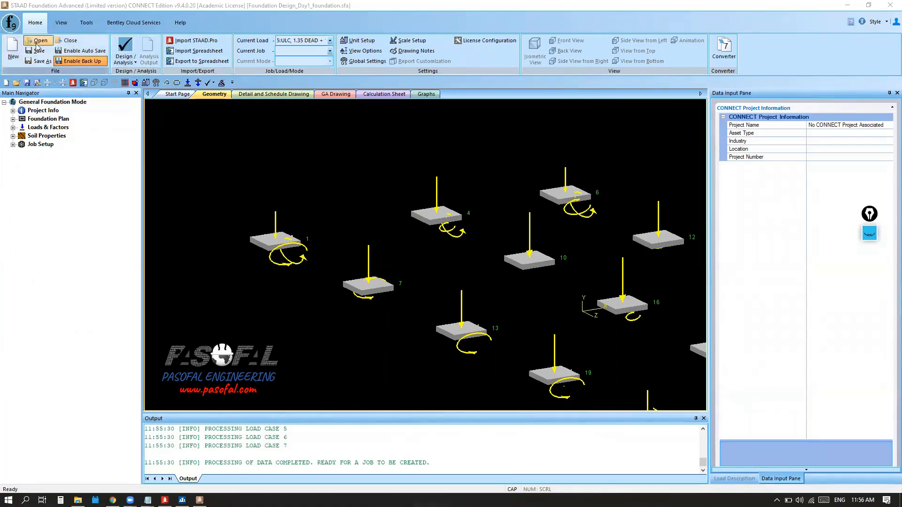
pyautogui.click(129, 58)
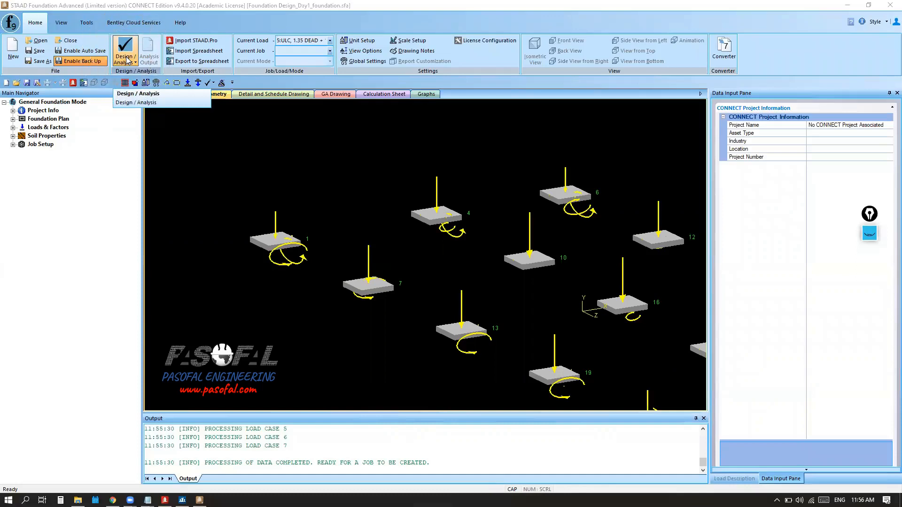
pyautogui.click(126, 60)
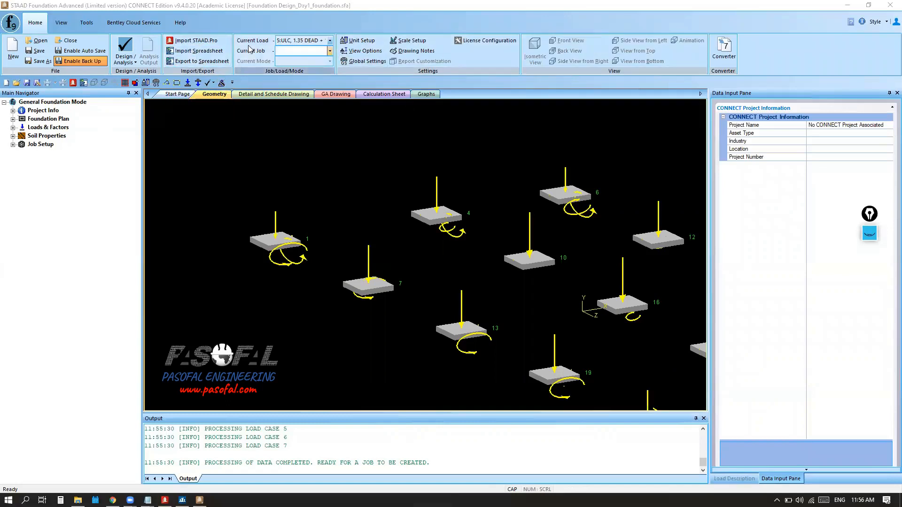
pyautogui.press('ctrl')
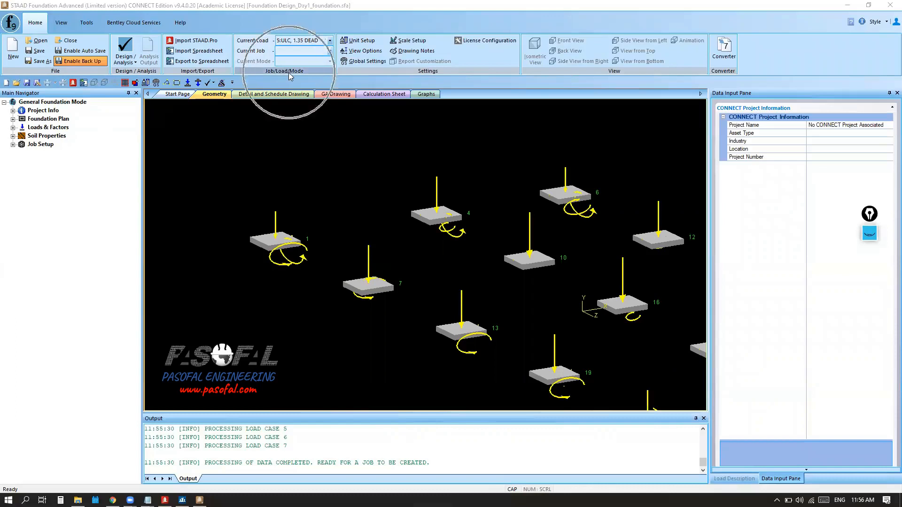
# Display the footing loads for combination 6, ULC 1.35 DEAD + 1.35 DEAD + 1.4 WIND
pyautogui.click(330, 41)
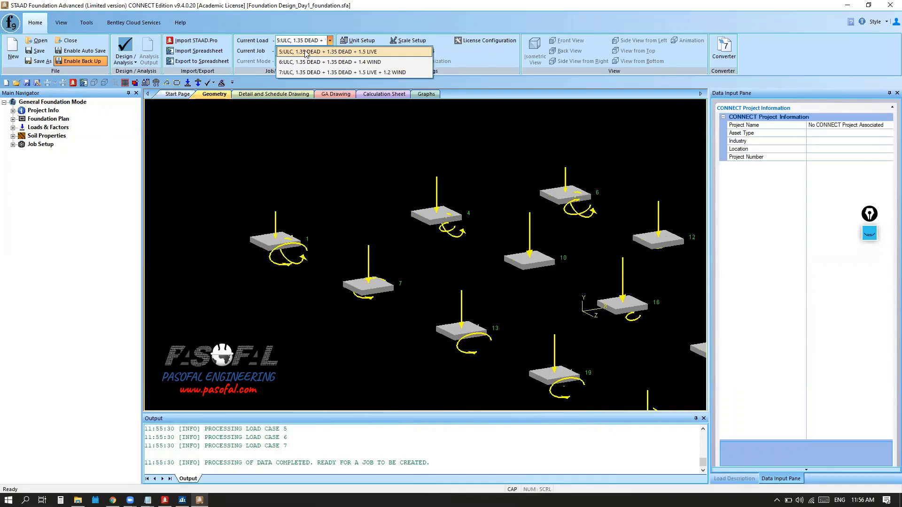
pyautogui.click(456, 252)
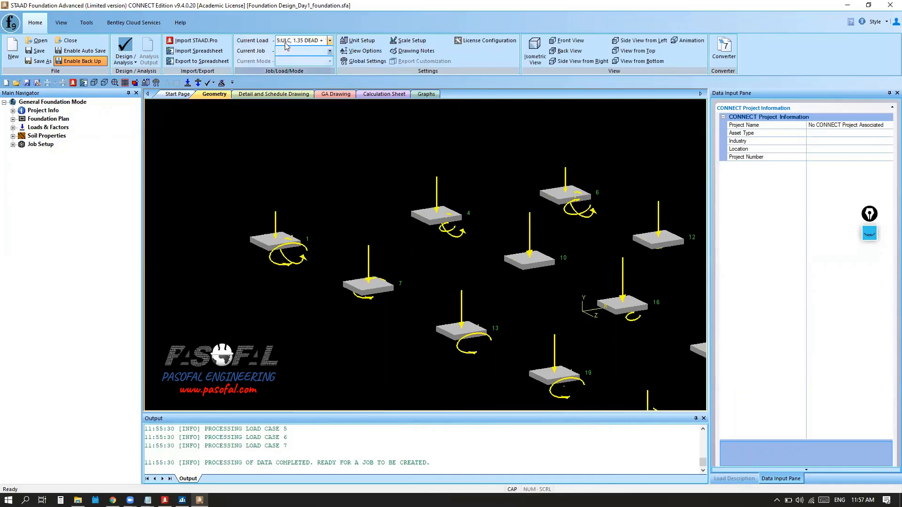
pyautogui.click(330, 41)
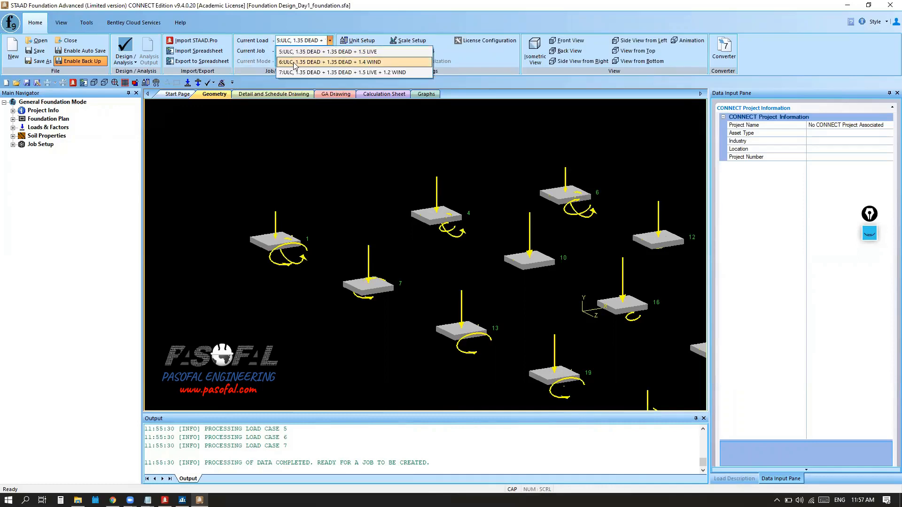
pyautogui.click(295, 63)
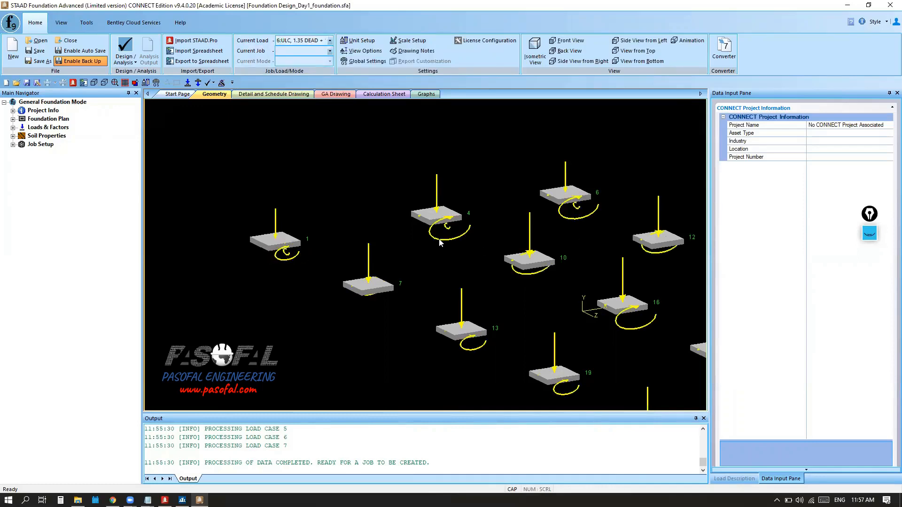
# Set the current load to combination 7, ULC 1.35 DEAD + 1.35 DEAD + 1.5 LIVE + 1.2 WIND, and inspect the footing loads
pyautogui.click(330, 40)
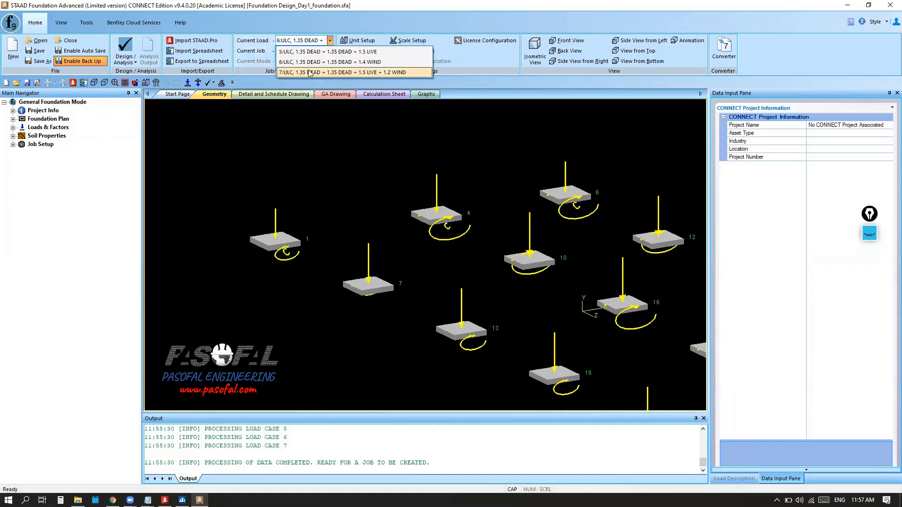
pyautogui.click(307, 73)
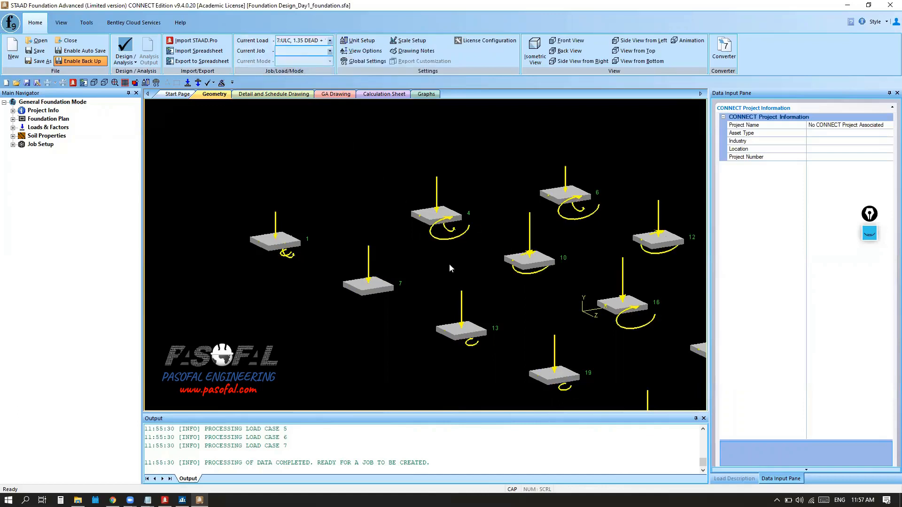
pyautogui.scroll(-4, 302, 239)
pyautogui.scroll(4, 464, 239)
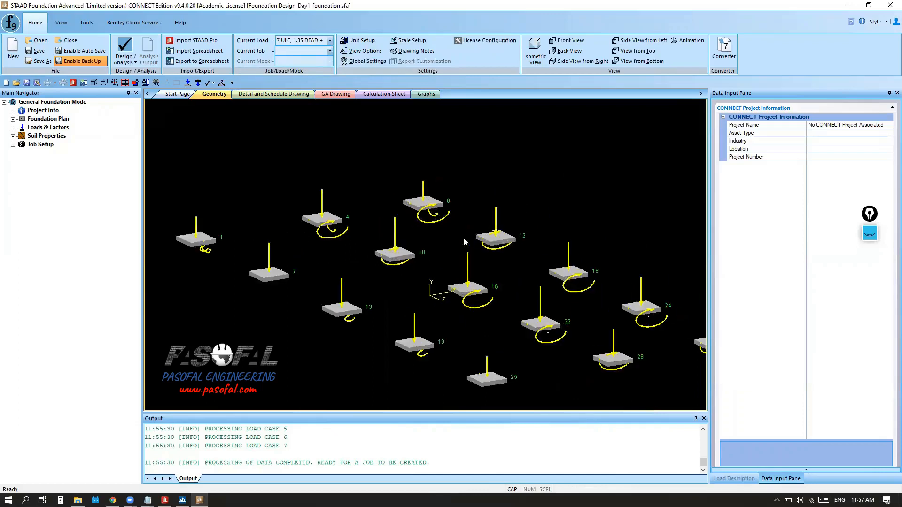
pyautogui.scroll(-2, 463, 238)
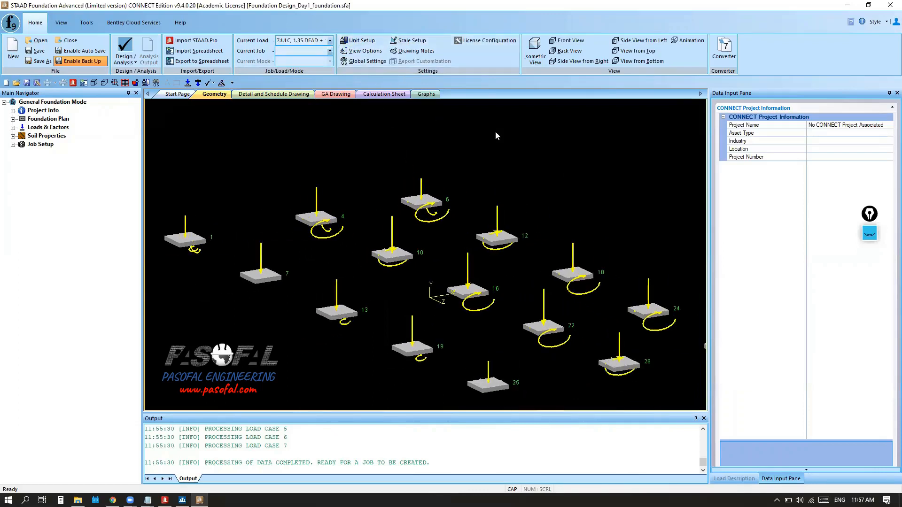
# Try the English default units in the unit setup, reset them to SI defaults and cancel the setup
pyautogui.click(357, 42)
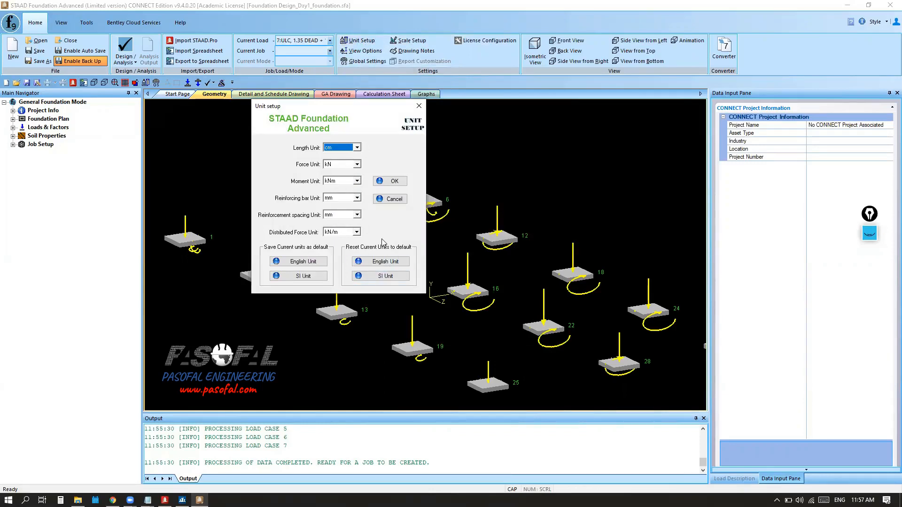
pyautogui.click(383, 263)
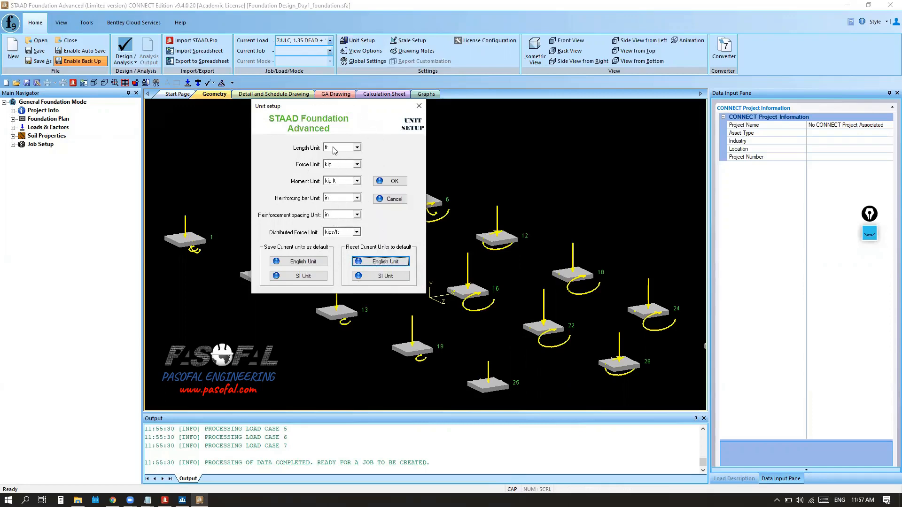
pyautogui.click(378, 276)
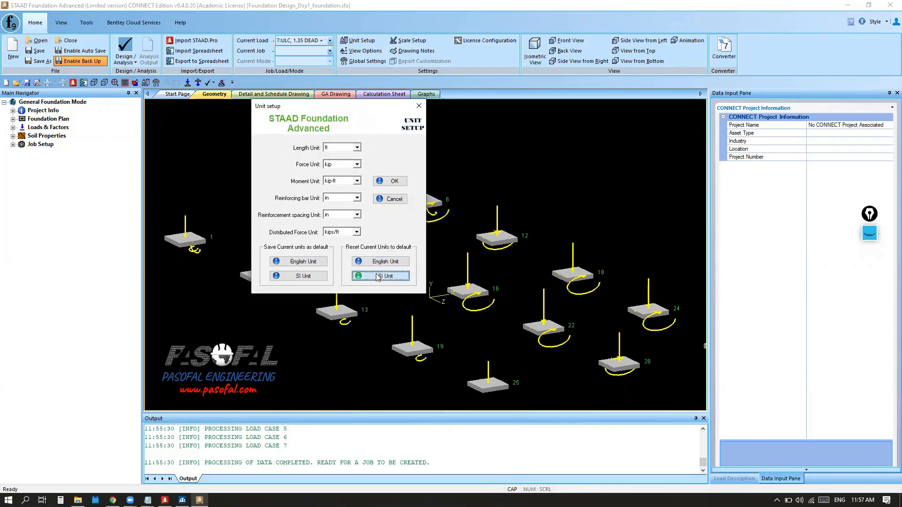
pyautogui.click(394, 199)
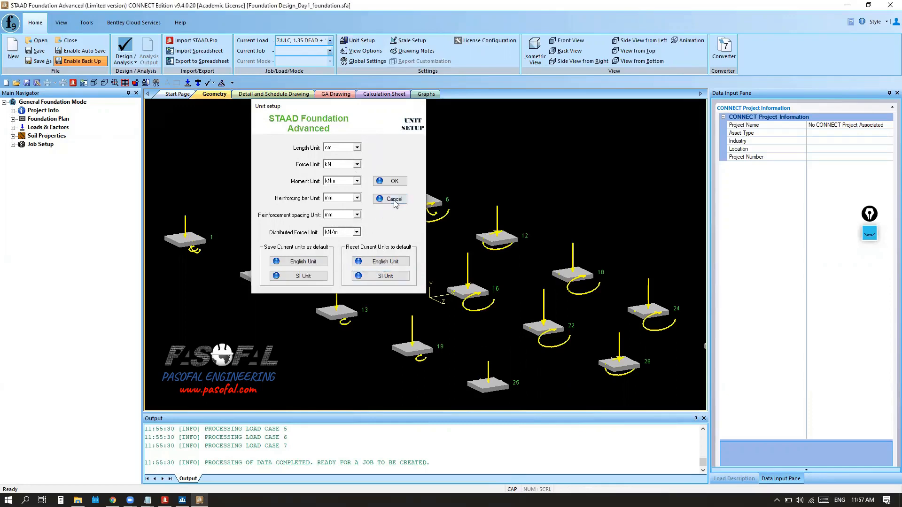
# Open the modeling view options and review the general global settings, focusing on the reinforcement spacing increments
pyautogui.click(365, 51)
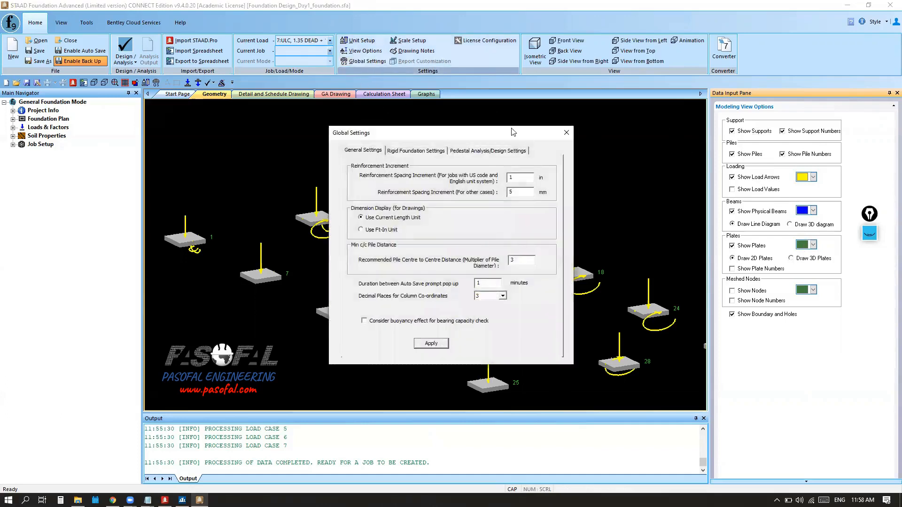
pyautogui.moveTo(511, 131); pyautogui.dragTo(414, 123)
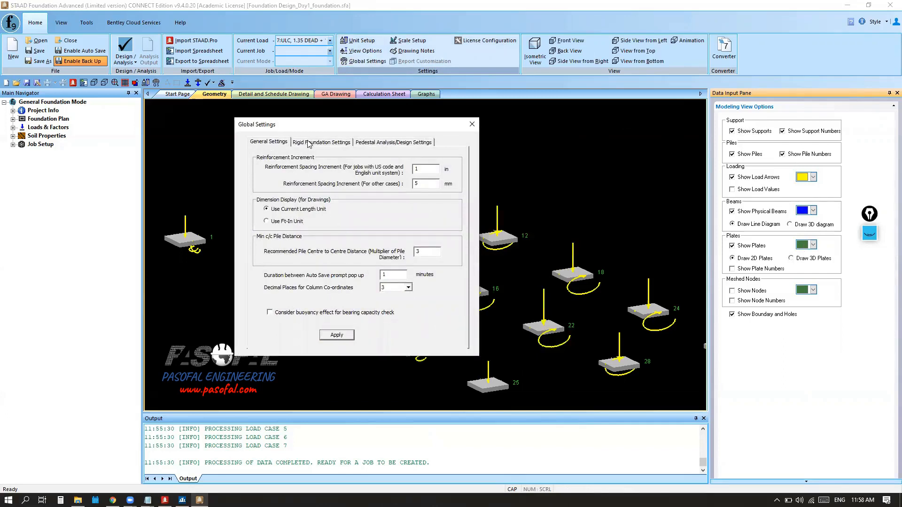
pyautogui.click(324, 142)
pyautogui.click(384, 143)
pyautogui.click(319, 143)
pyautogui.click(274, 143)
pyautogui.doubleClick(419, 184)
pyautogui.click(428, 170)
pyautogui.doubleClick(429, 170)
pyautogui.moveTo(423, 184); pyautogui.dragTo(412, 184)
# Review the rigid foundation and pedestal analysis/design settings, and close the Global Settings
pyautogui.click(311, 143)
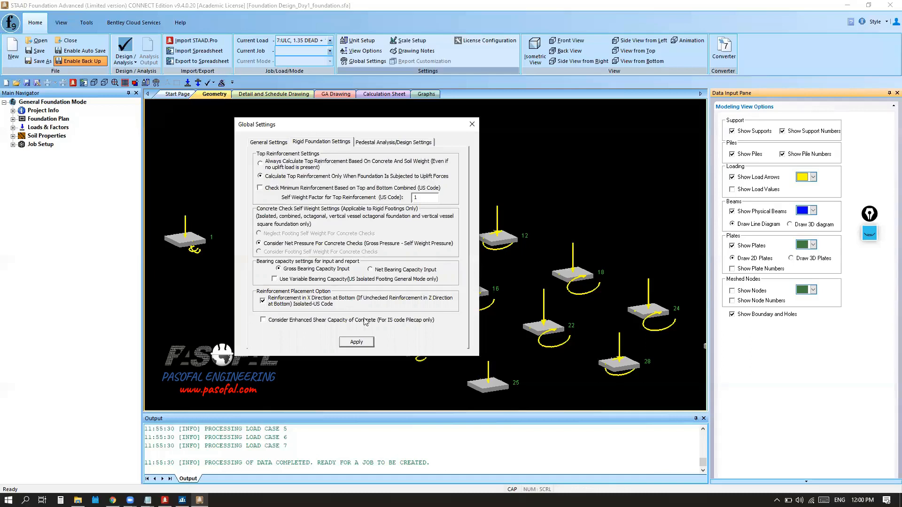
pyautogui.click(384, 142)
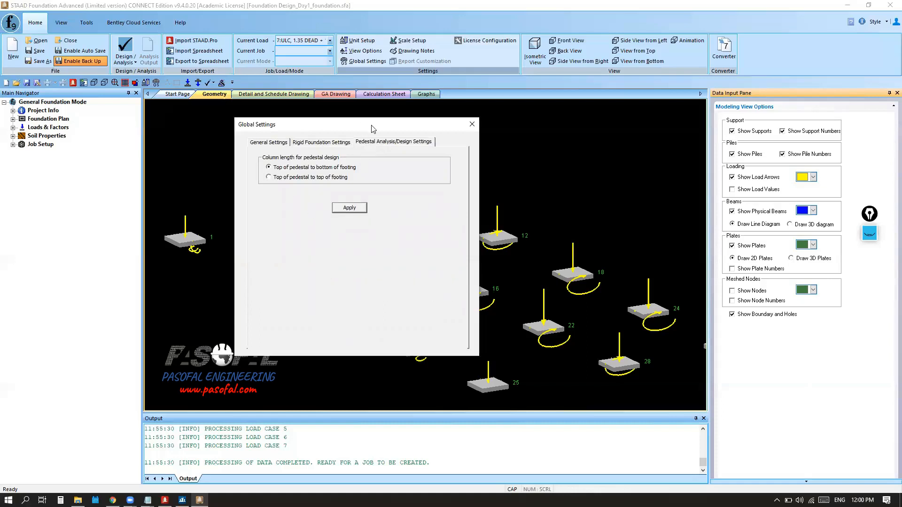
pyautogui.moveTo(373, 129); pyautogui.dragTo(442, 115)
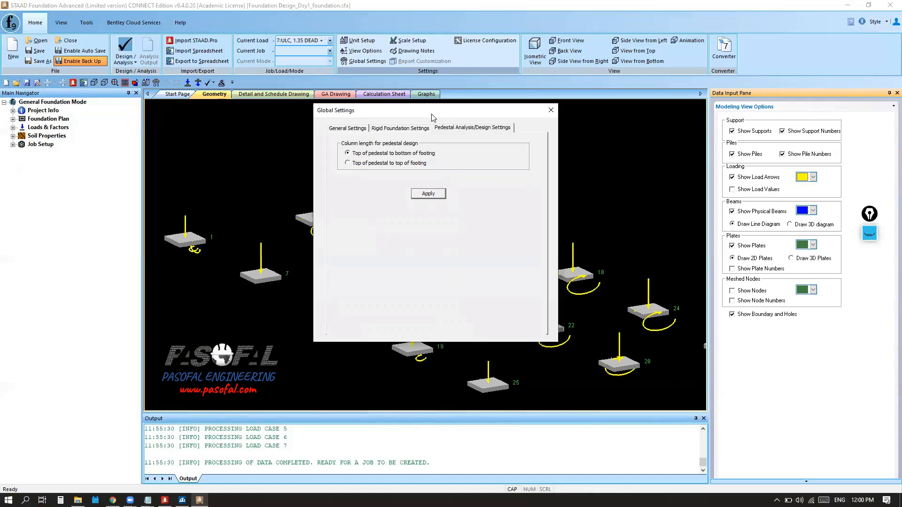
pyautogui.moveTo(396, 113); pyautogui.dragTo(353, 116)
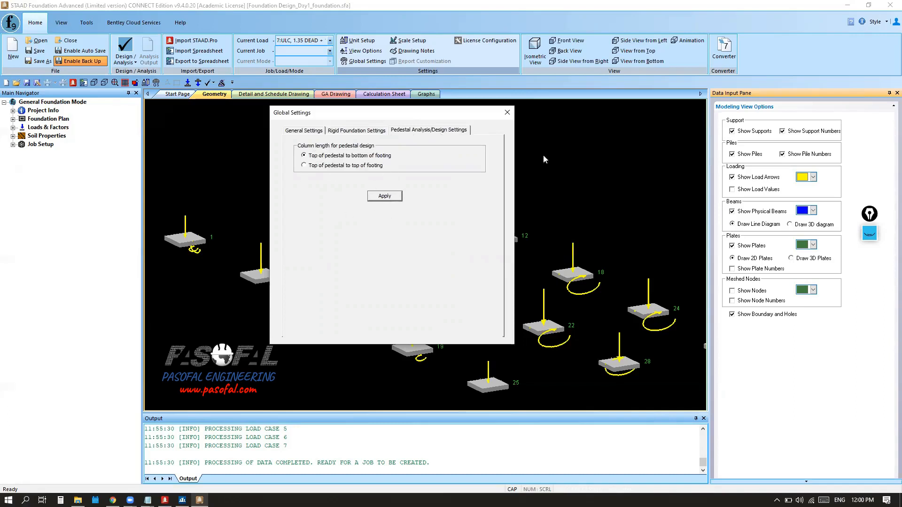
pyautogui.click(507, 113)
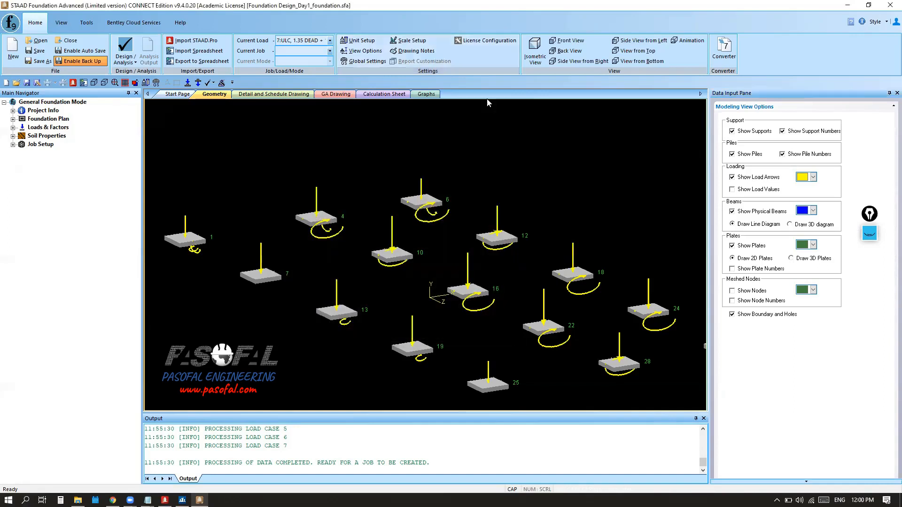
# Open the scale setup and set the Point Load loading scale to 130
pyautogui.click(412, 41)
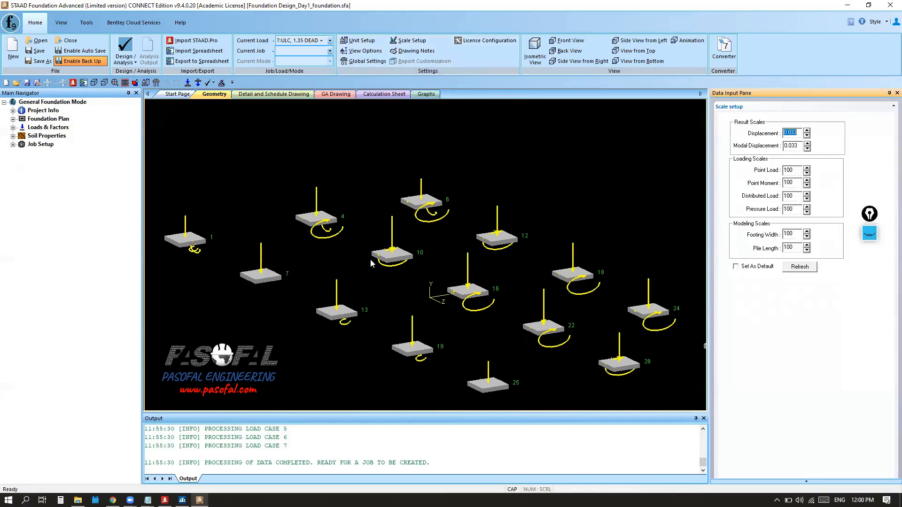
pyautogui.scroll(3, 390, 256)
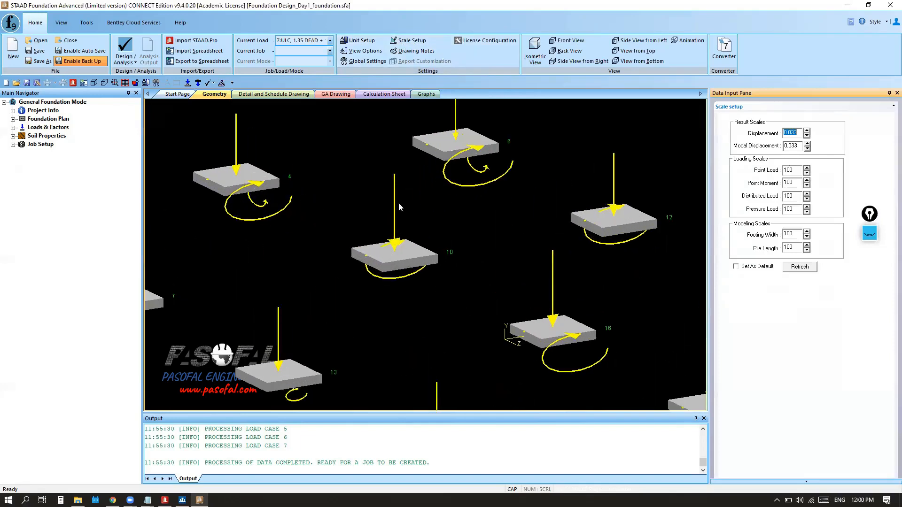
pyautogui.scroll(-3, 394, 214)
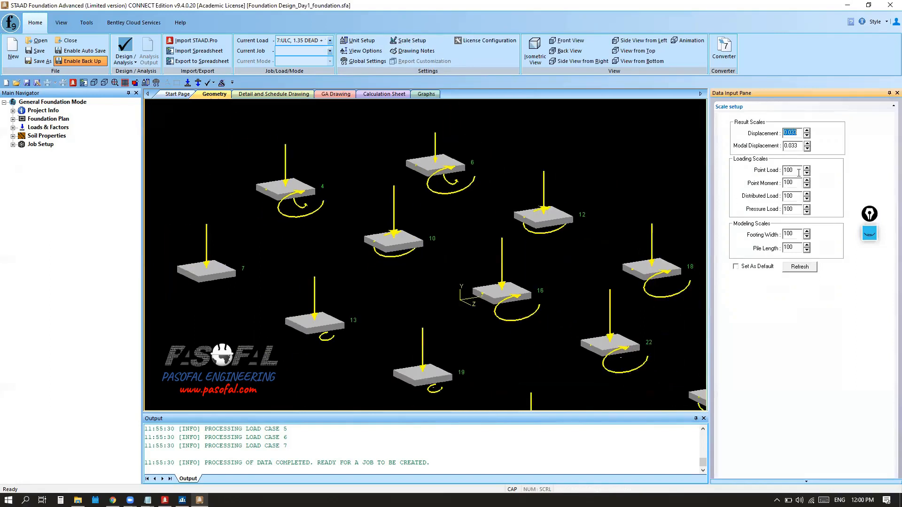
pyautogui.click(807, 173)
pyautogui.click(806, 174)
pyautogui.click(807, 173)
pyautogui.click(806, 174)
pyautogui.click(807, 168)
pyautogui.click(806, 169)
pyautogui.click(807, 168)
pyautogui.click(807, 168)
pyautogui.click(806, 168)
pyautogui.click(807, 169)
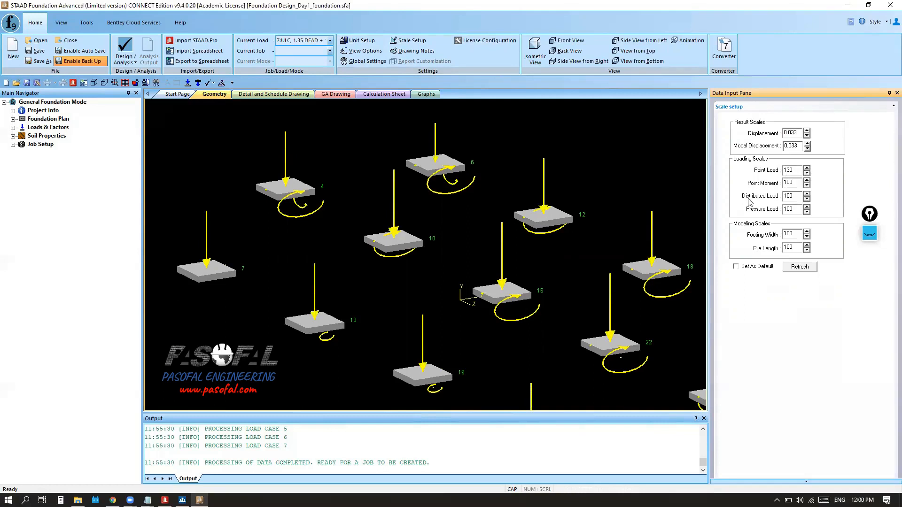
# Set the Point Moment loading scale to 90 in the scale setup
pyautogui.click(806, 185)
pyautogui.click(806, 185)
pyautogui.click(806, 186)
pyautogui.click(806, 181)
pyautogui.click(806, 181)
pyautogui.click(807, 182)
pyautogui.click(806, 182)
pyautogui.click(806, 181)
pyautogui.click(806, 186)
pyautogui.click(806, 185)
pyautogui.click(806, 186)
pyautogui.click(806, 186)
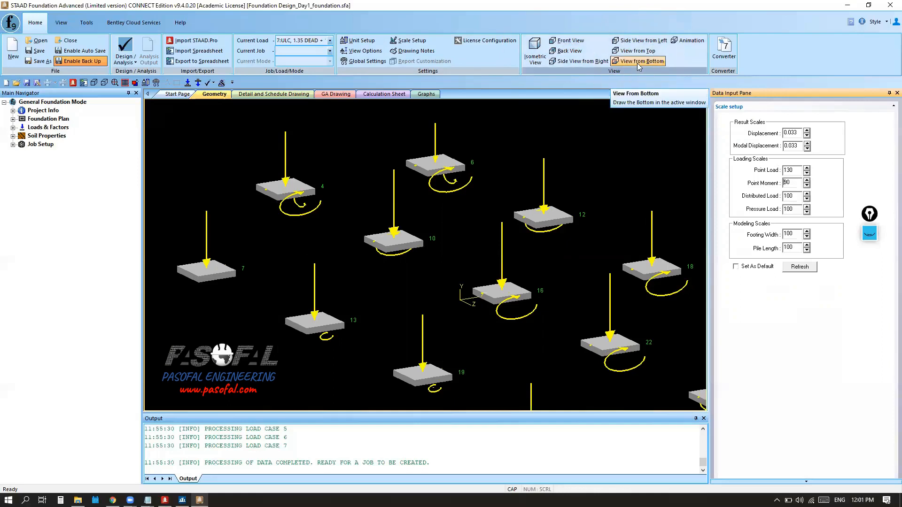
# Toggle the grid display on and off while checking the footing layout in the geometry view
pyautogui.click(61, 23)
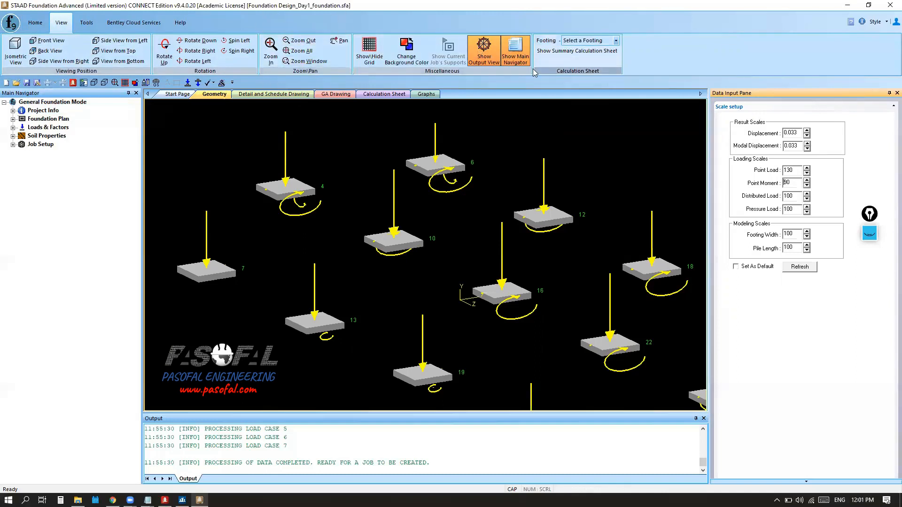
pyautogui.click(374, 54)
pyautogui.click(374, 52)
pyautogui.click(373, 52)
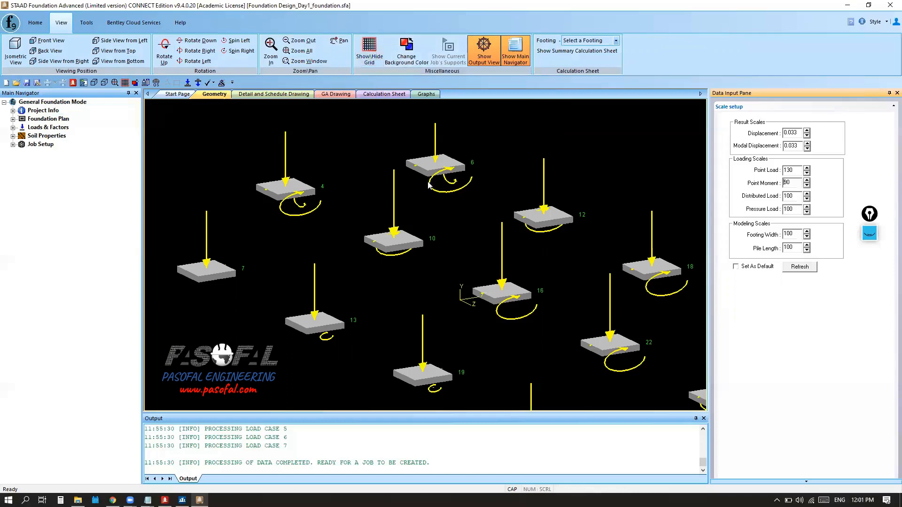
pyautogui.scroll(-2, 422, 207)
pyautogui.scroll(-2, 424, 207)
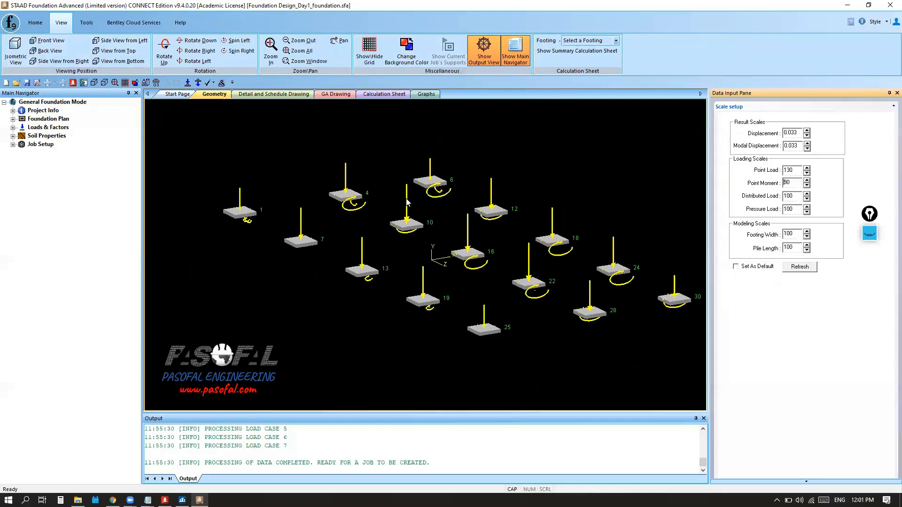
pyautogui.click(368, 58)
pyautogui.click(368, 53)
pyautogui.scroll(-3, 314, 321)
pyautogui.scroll(5, 339, 290)
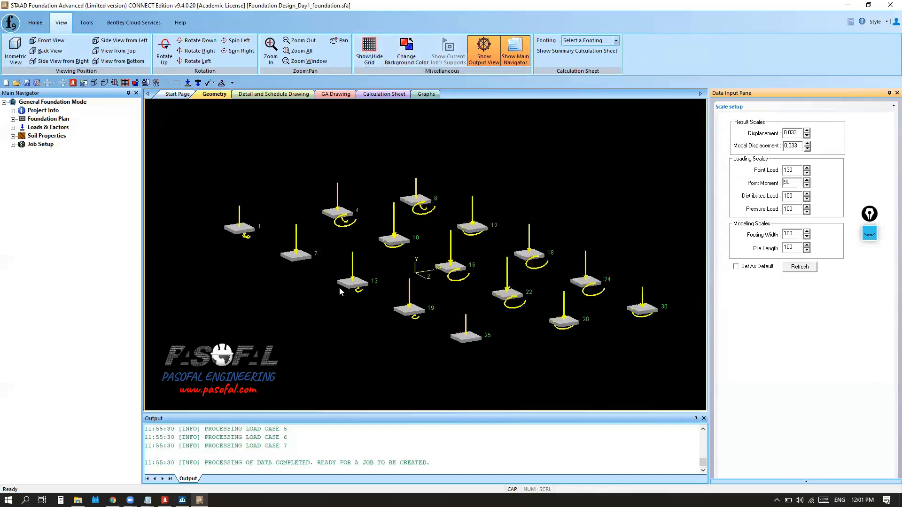
# Try a white background colour for the geometry view and inspect the footings and load arrows against it
pyautogui.click(411, 56)
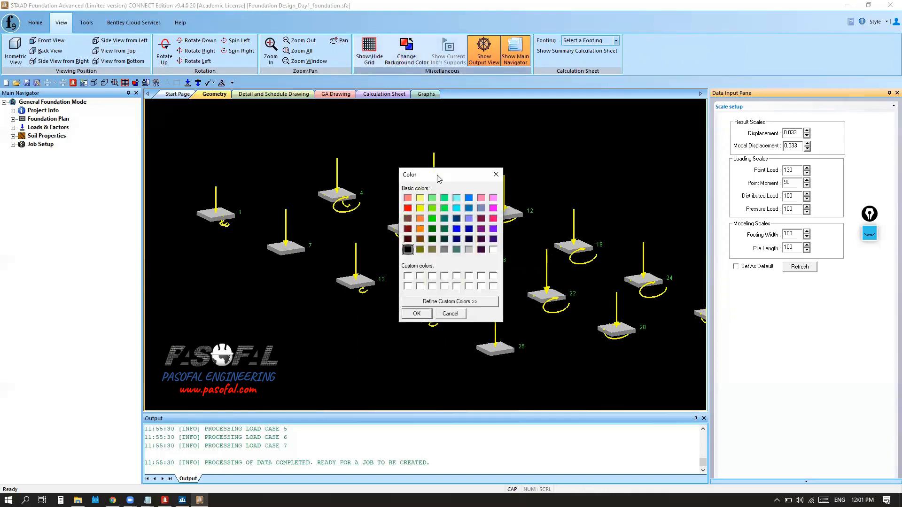
pyautogui.moveTo(438, 177); pyautogui.dragTo(270, 136)
pyautogui.click(325, 208)
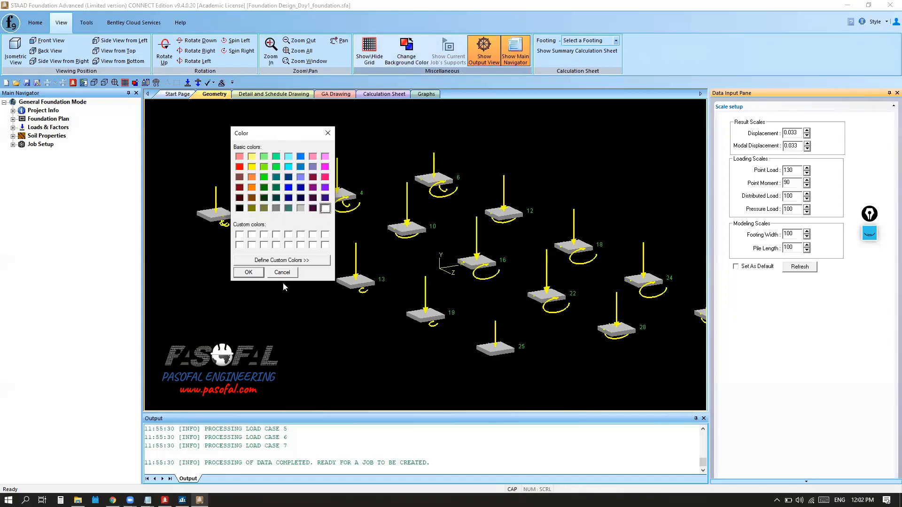
pyautogui.click(249, 272)
pyautogui.scroll(-3, 406, 235)
pyautogui.scroll(4, 393, 248)
pyautogui.scroll(3, 394, 248)
pyautogui.scroll(-3, 394, 248)
pyautogui.scroll(2, 394, 248)
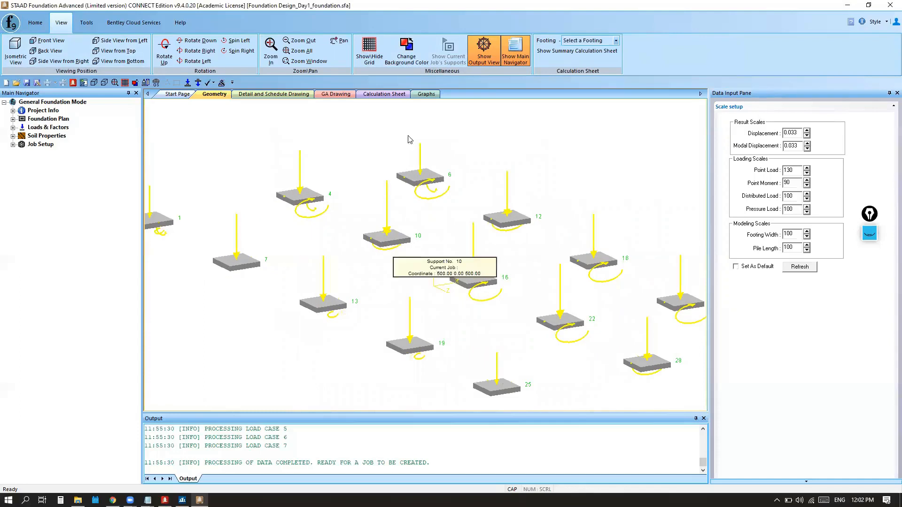
# Try a light grey background colour for the geometry view and inspect the footings against it
pyautogui.click(410, 61)
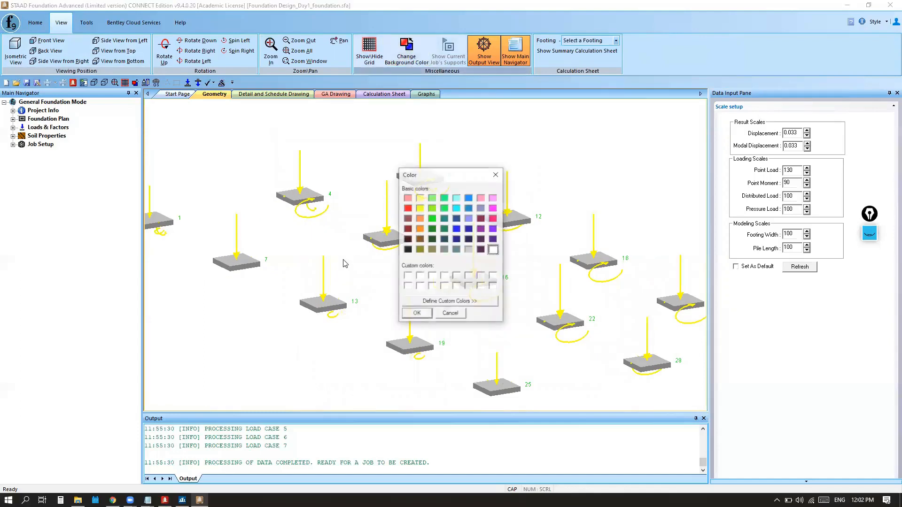
pyautogui.click(469, 249)
pyautogui.click(416, 314)
pyautogui.scroll(-5, 440, 240)
pyautogui.scroll(8, 436, 242)
pyautogui.scroll(-3, 436, 242)
# Restore the geometry view's background colour to black
pyautogui.click(408, 58)
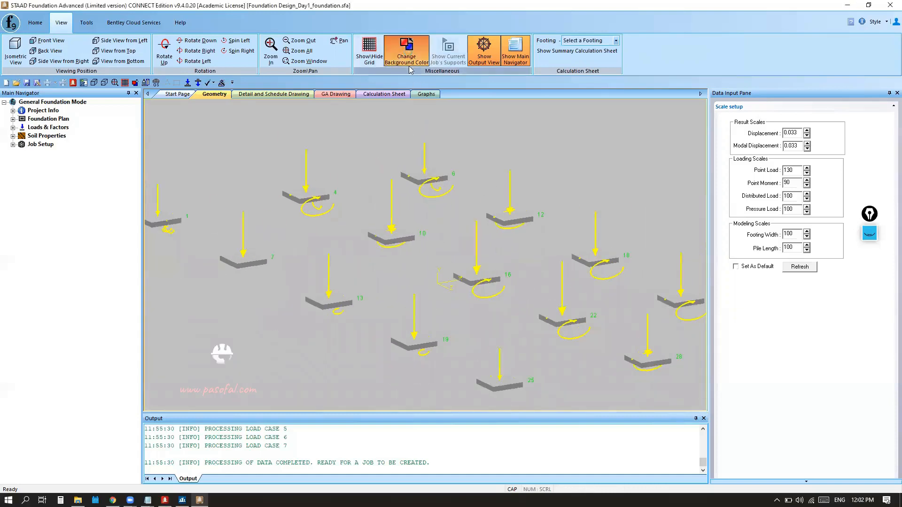
pyautogui.click(408, 249)
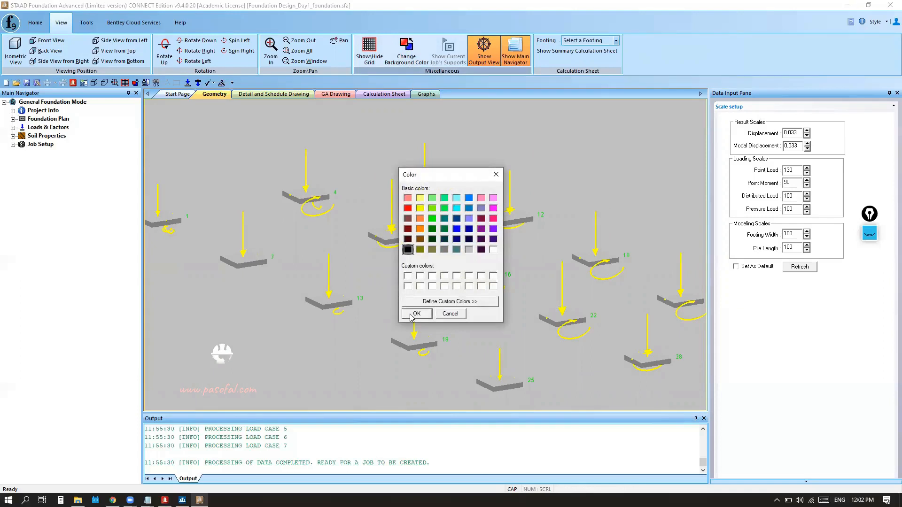
pyautogui.click(416, 313)
pyautogui.scroll(-3, 410, 247)
pyautogui.scroll(3, 438, 244)
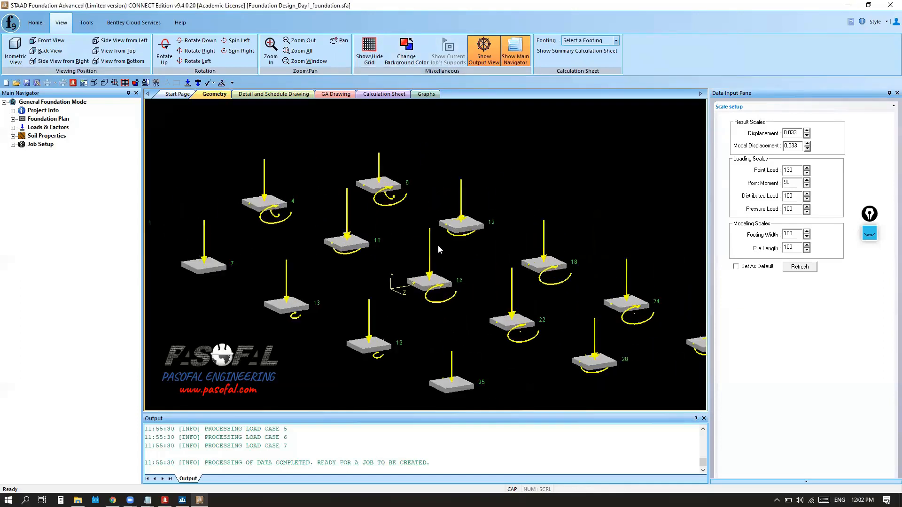
pyautogui.scroll(-1, 438, 244)
pyautogui.click(86, 23)
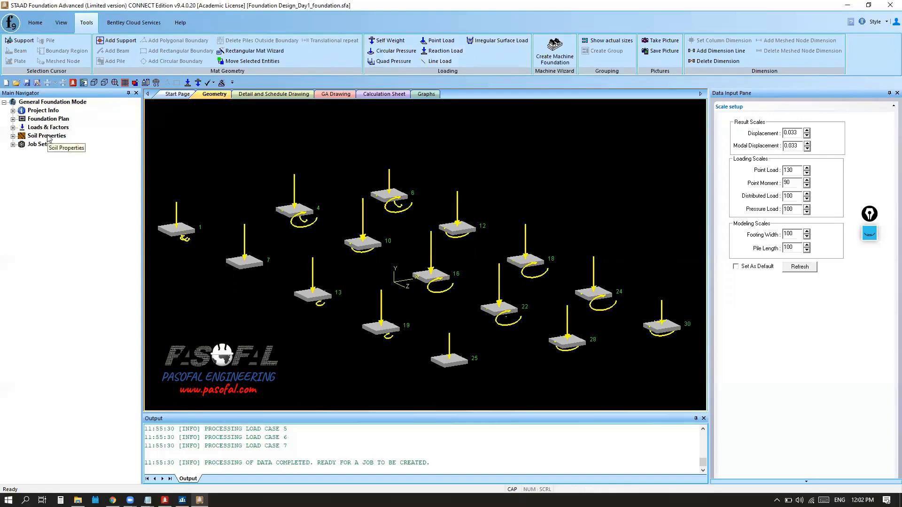
pyautogui.scroll(-1, 405, 177)
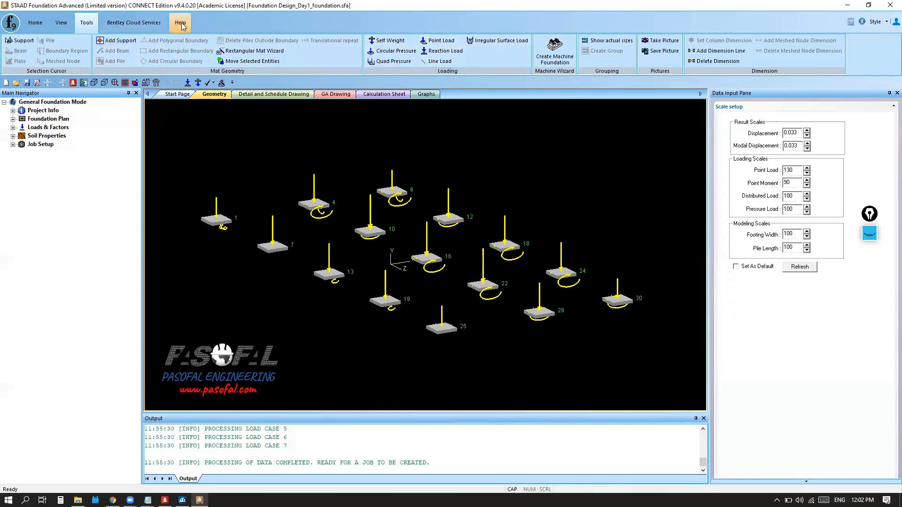
pyautogui.click(130, 28)
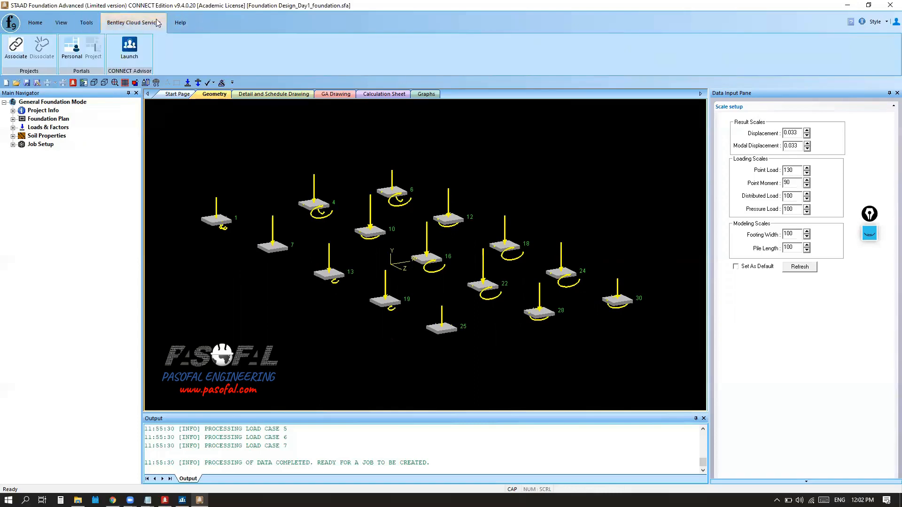
# Open the STAAD Foundation Advanced Verification Manual in Acrobat Reader and go to 6.1 EN Combined Foundation 1 under European Code (Eurocode EC2)
pyautogui.click(182, 25)
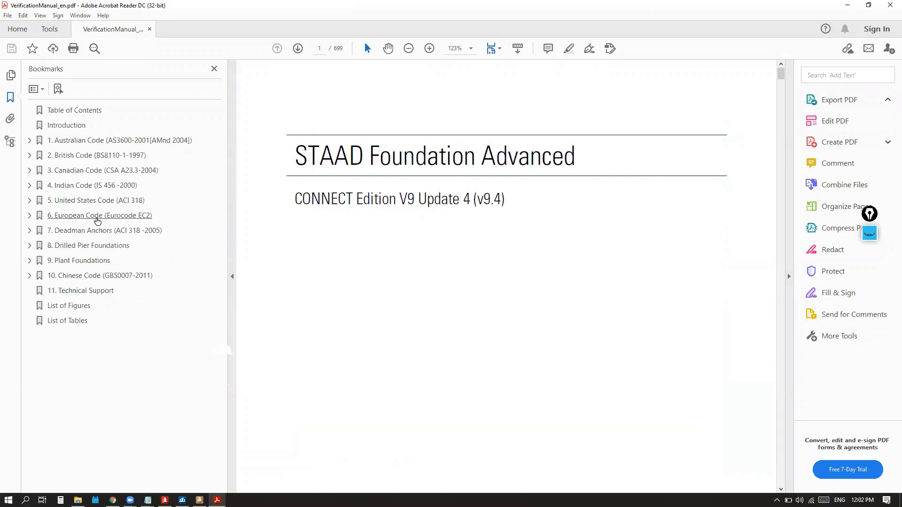
pyautogui.click(29, 215)
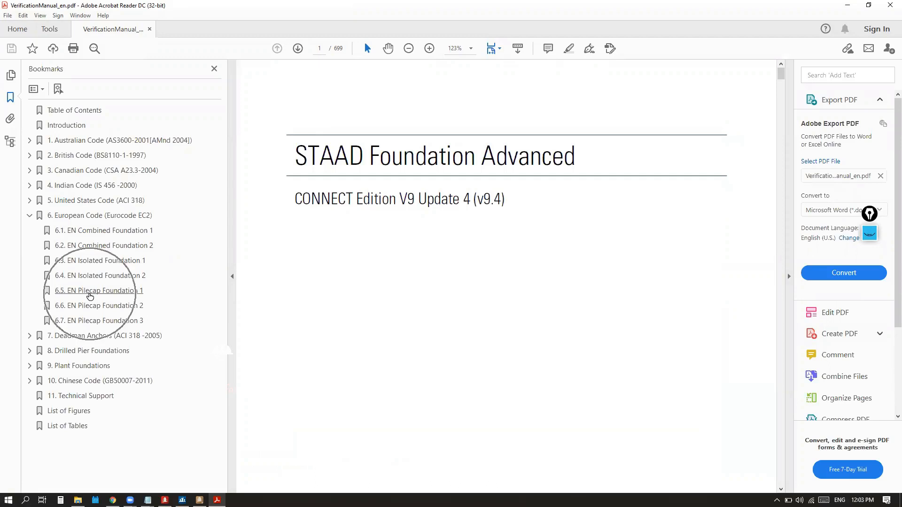
pyautogui.press('ctrl')
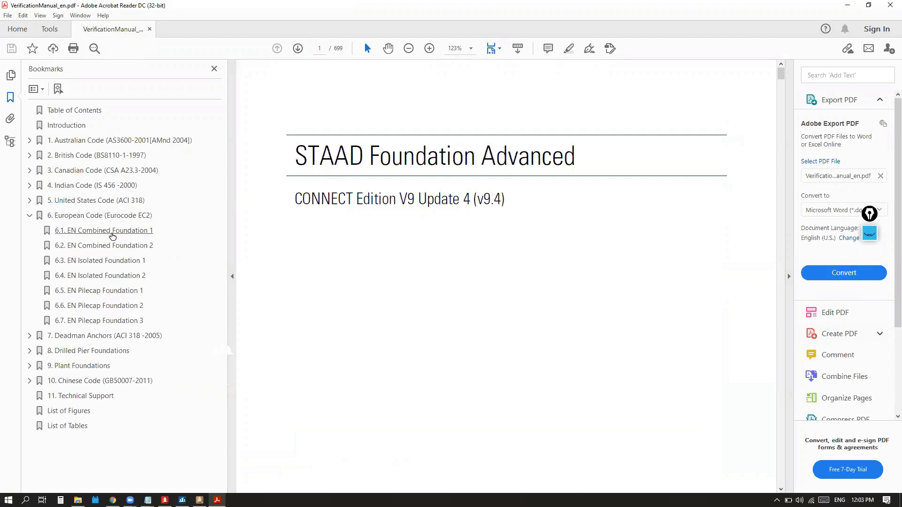
pyautogui.click(112, 234)
pyautogui.scroll(2, 458, 263)
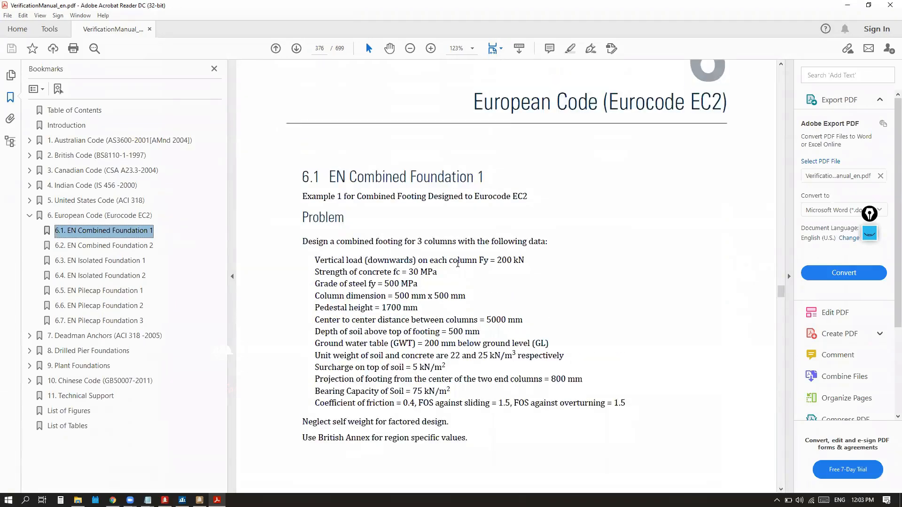
# Read the EN Combined Foundation 1 example's problem data, footing load calculations, overturning check, effective depth and bending moment and shear computations
pyautogui.scroll(-5, 459, 265)
pyautogui.scroll(3, 459, 265)
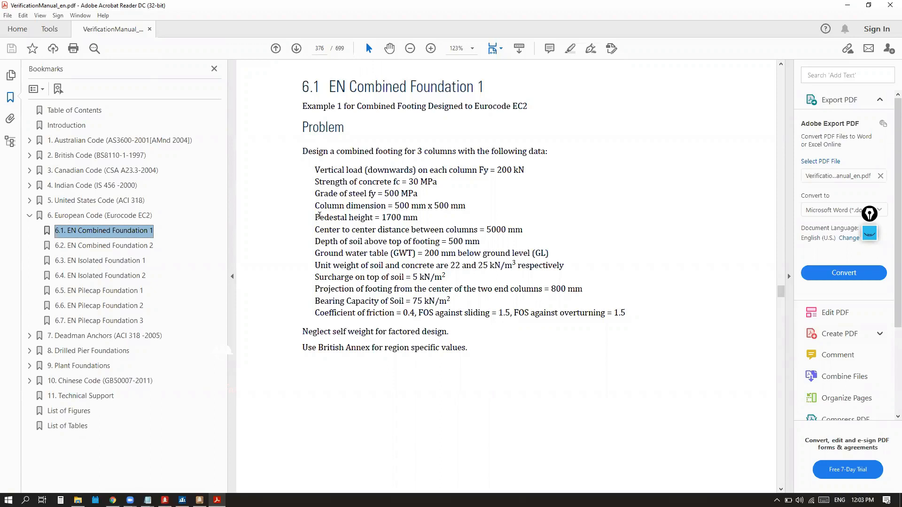
pyautogui.scroll(-8, 398, 220)
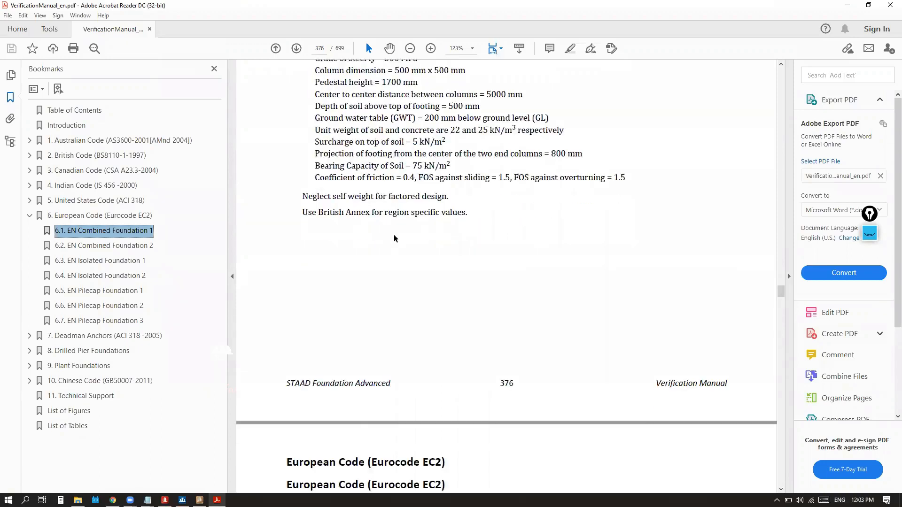
pyautogui.scroll(-2, 394, 228)
pyautogui.scroll(-6, 469, 258)
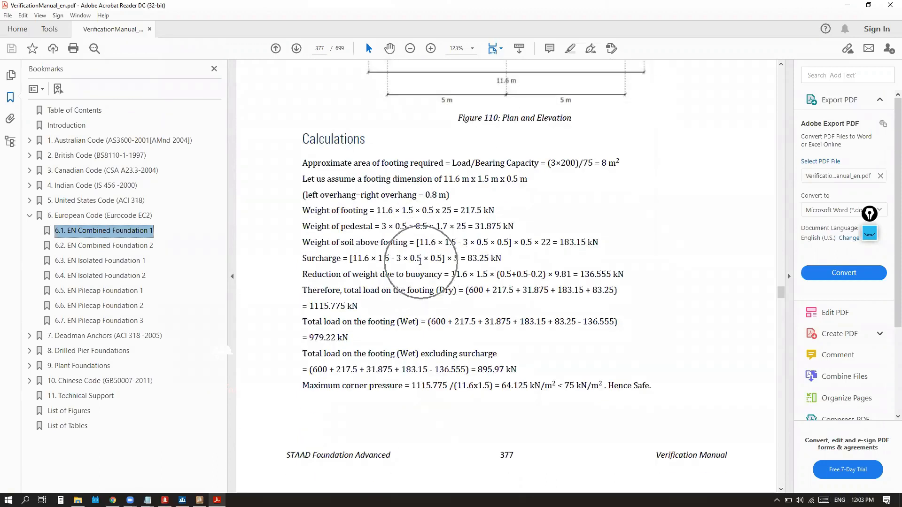
pyautogui.scroll(-6, 420, 255)
pyautogui.scroll(-4, 420, 255)
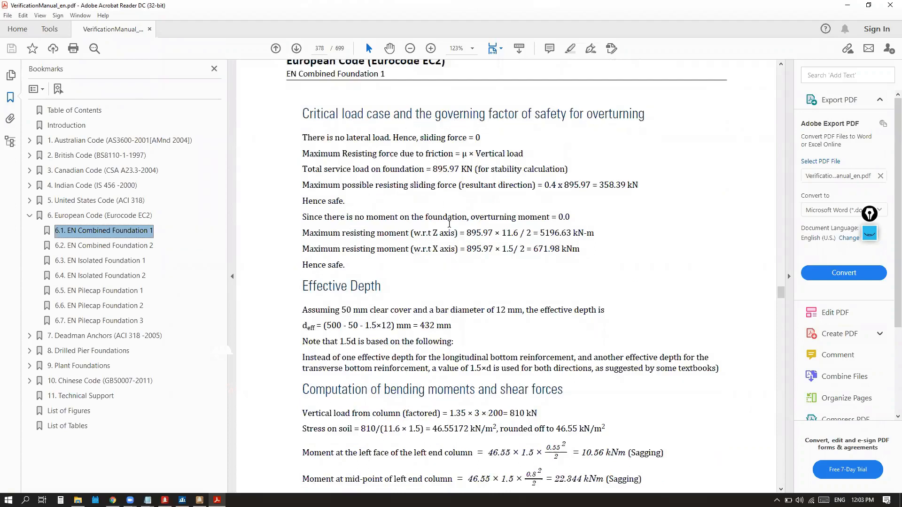
pyautogui.scroll(-5, 449, 224)
# Review the example's bending moment and shear force diagrams, flexural design, required steel areas, and one-way and two-way shear checks
pyautogui.scroll(-10, 452, 200)
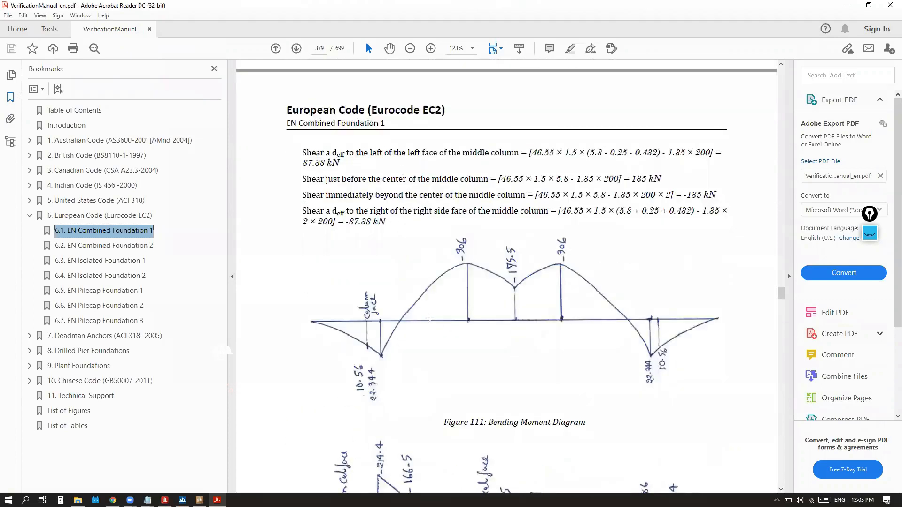
pyautogui.scroll(-4, 425, 220)
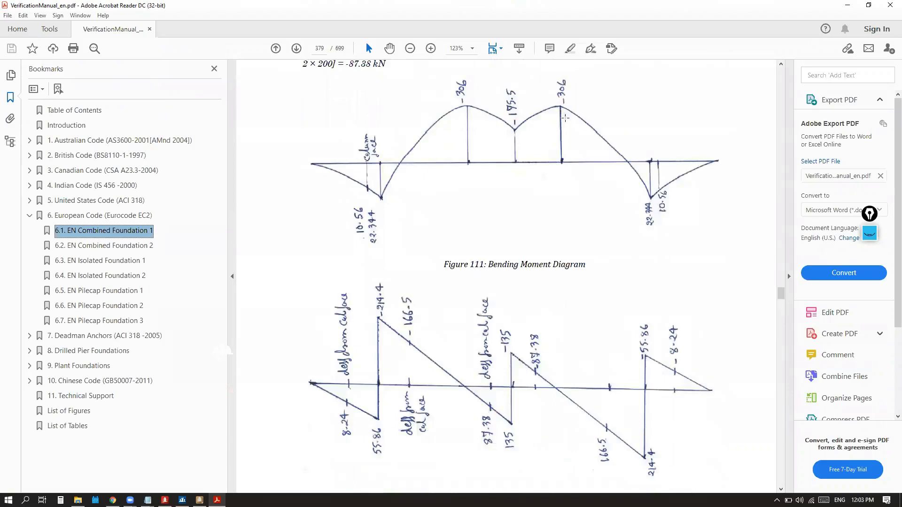
pyautogui.scroll(-4, 408, 286)
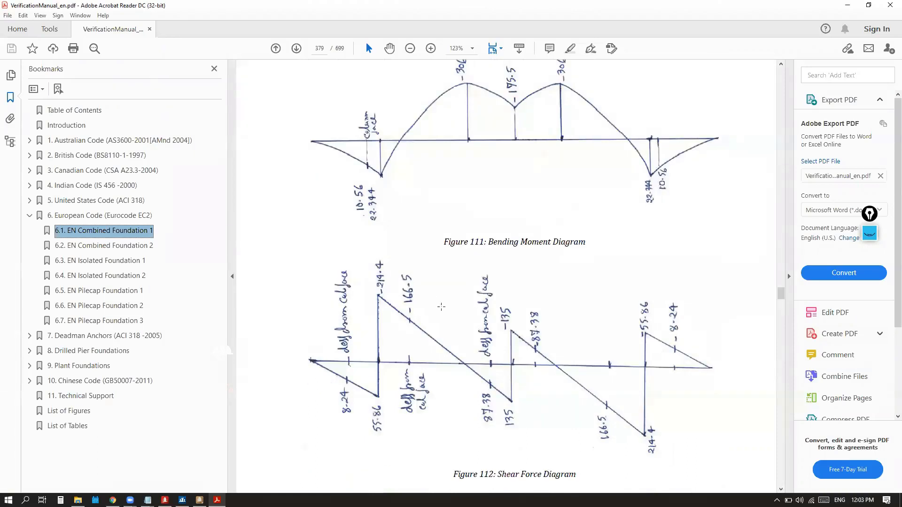
pyautogui.scroll(-8, 440, 293)
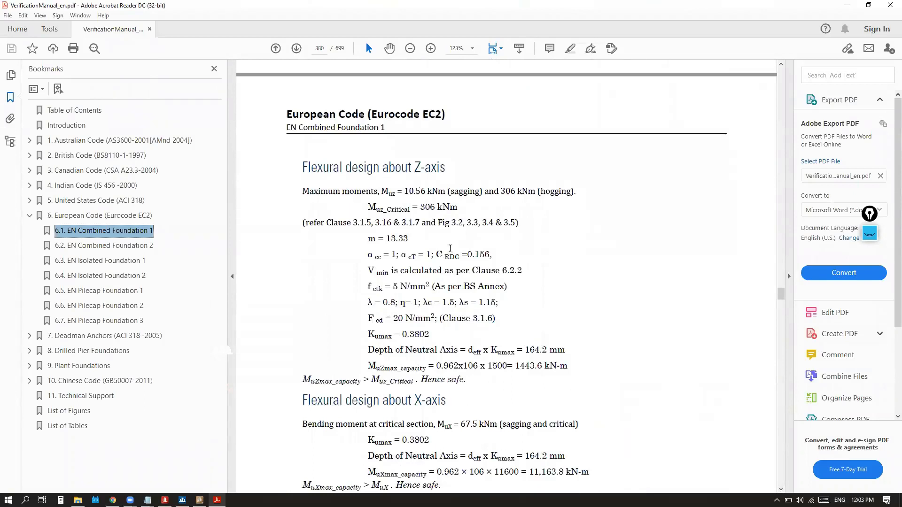
pyautogui.scroll(-3, 443, 258)
pyautogui.scroll(-3, 443, 258)
pyautogui.scroll(-2, 434, 260)
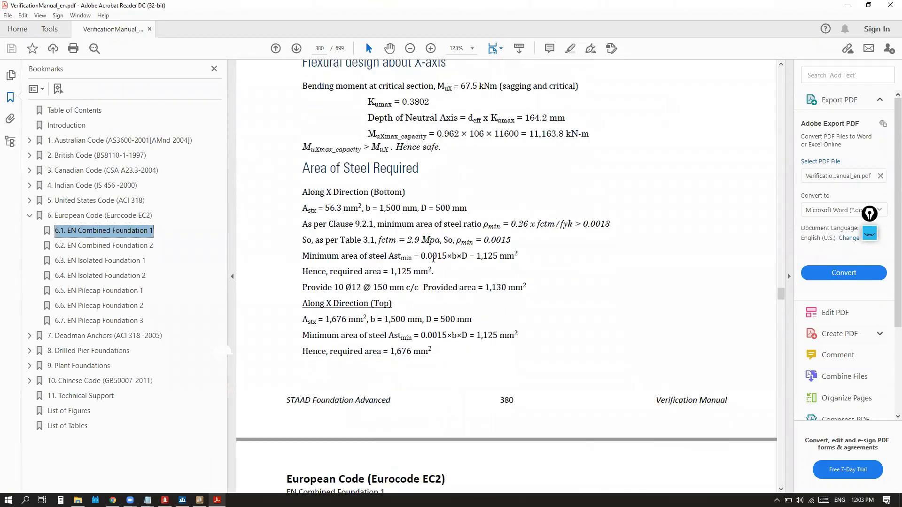
pyautogui.scroll(-9, 425, 252)
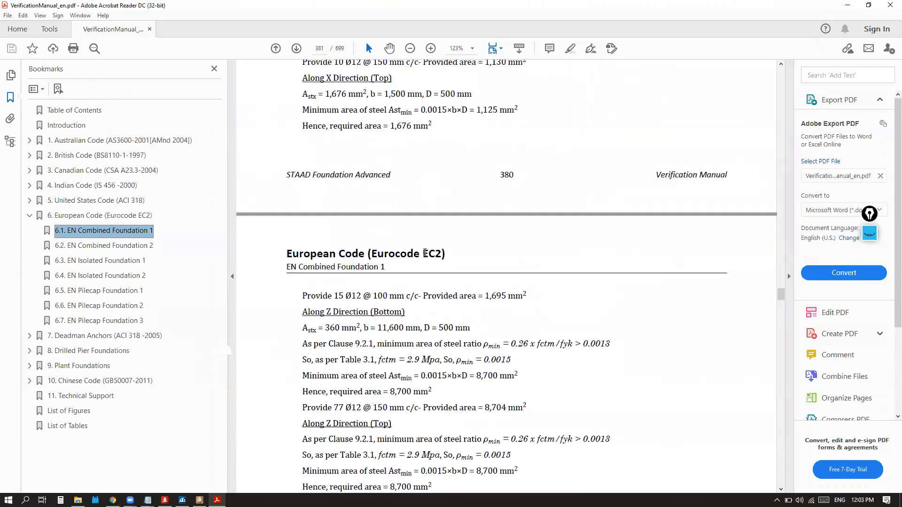
pyautogui.scroll(-5, 423, 251)
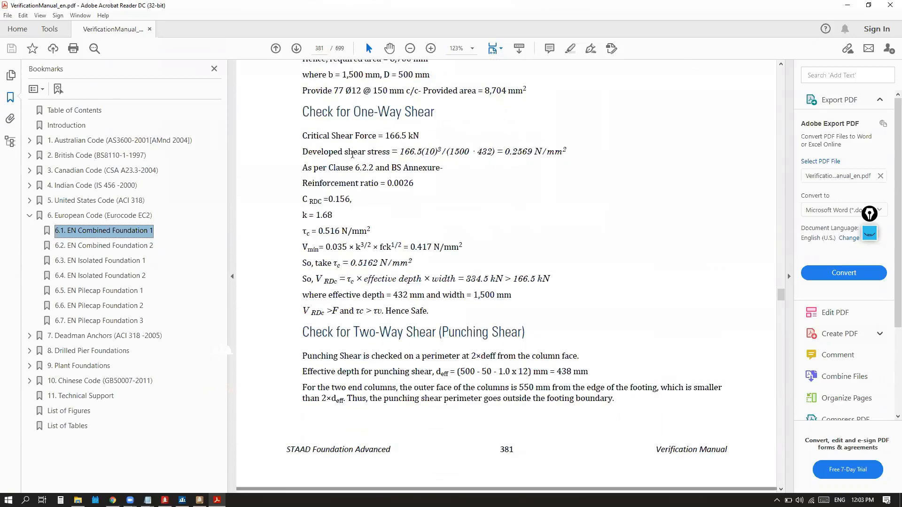
pyautogui.scroll(-2, 362, 278)
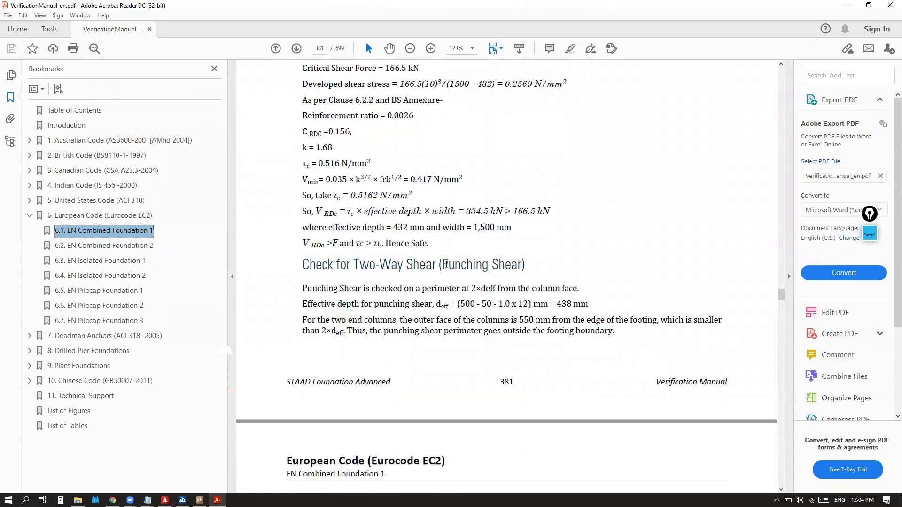
# Read the example's two-way punching shear check, including the Punching Line Arrangement figure and the end and middle column calculations
pyautogui.scroll(-7, 446, 264)
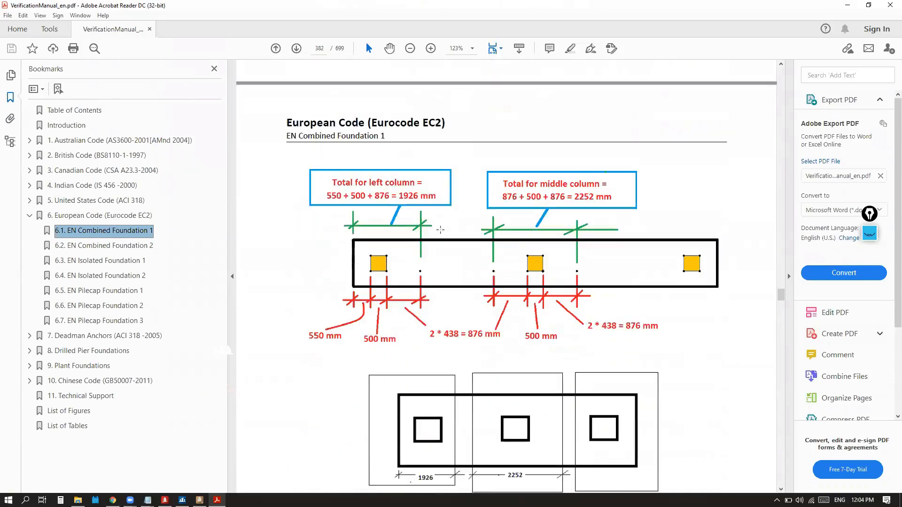
pyautogui.scroll(-1, 438, 238)
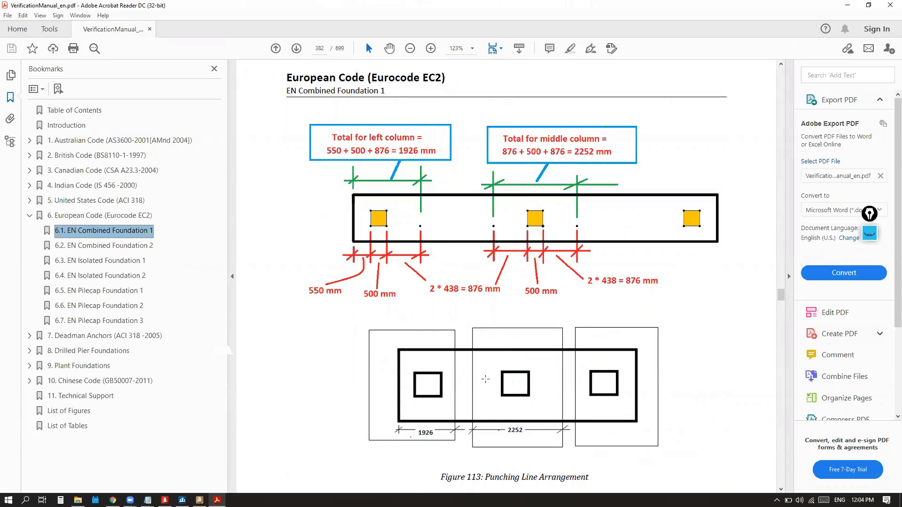
pyautogui.scroll(-4, 486, 338)
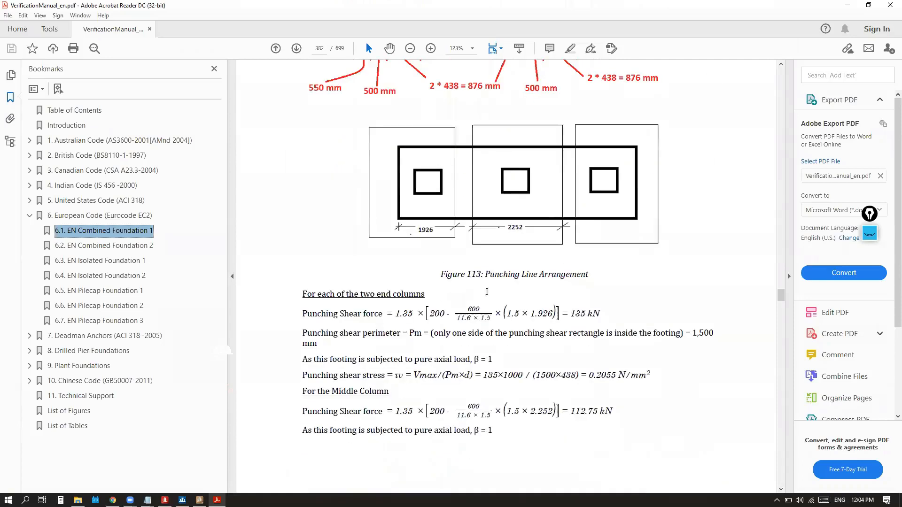
pyautogui.scroll(-9, 487, 295)
pyautogui.scroll(-4, 486, 295)
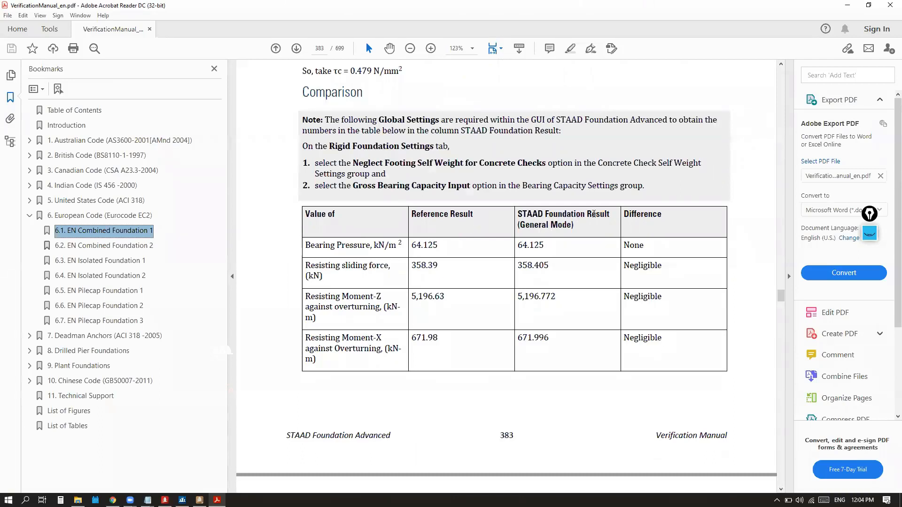
# Compare the reference and STAAD Foundation results and their differences in the Comparison table, and close the Verification Manual
pyautogui.moveTo(442, 242); pyautogui.dragTo(410, 245)
pyautogui.click(447, 233)
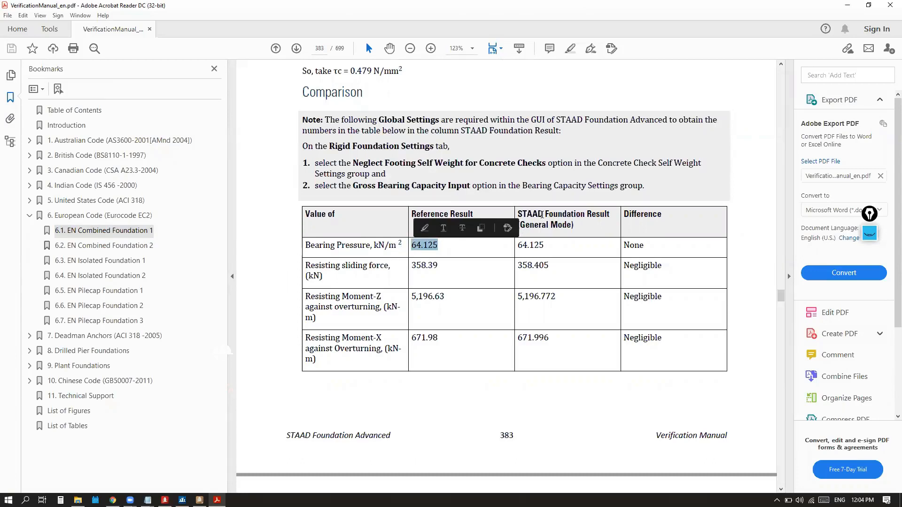
pyautogui.moveTo(548, 248); pyautogui.dragTo(518, 246)
pyautogui.moveTo(642, 246); pyautogui.dragTo(622, 266)
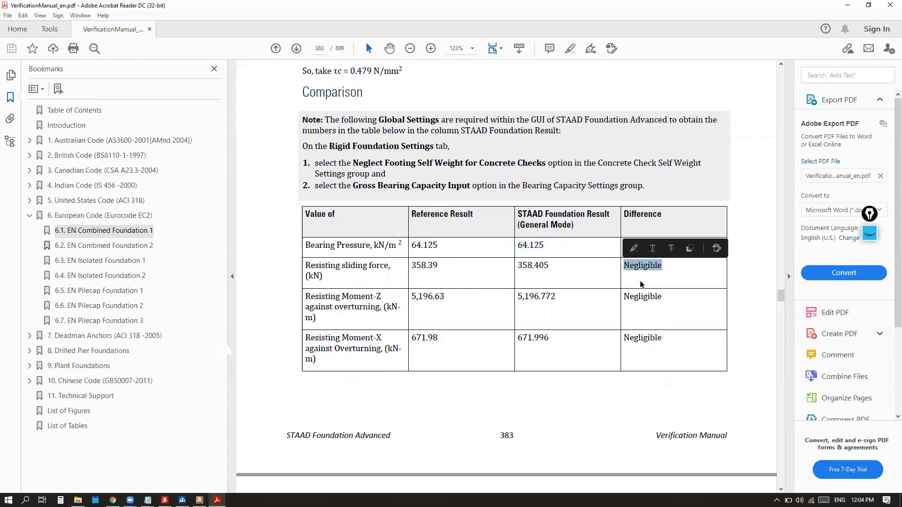
pyautogui.moveTo(661, 296); pyautogui.dragTo(624, 297)
pyautogui.moveTo(663, 339); pyautogui.dragTo(605, 338)
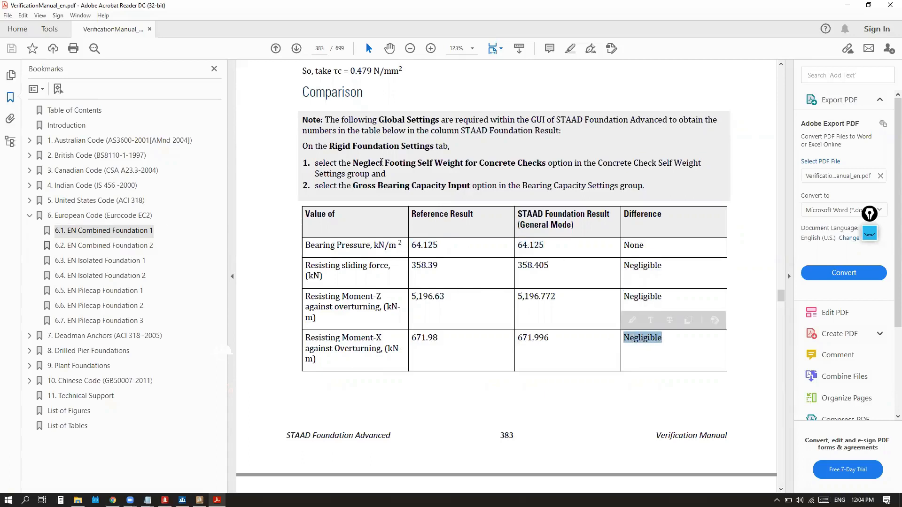
pyautogui.click(890, 5)
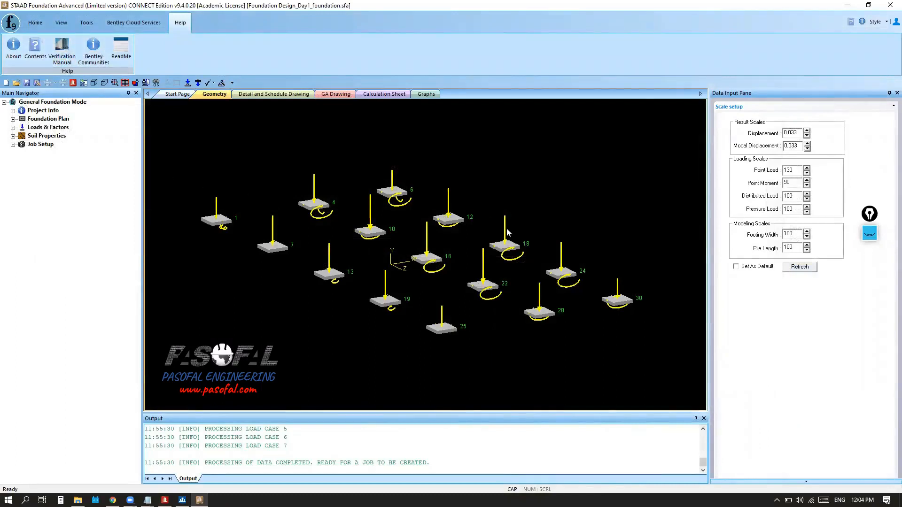
# Outline the row of view names from Start Page to Graphs in pink with the screen annotation pen
pyautogui.scroll(-2, 507, 232)
pyautogui.scroll(2, 507, 232)
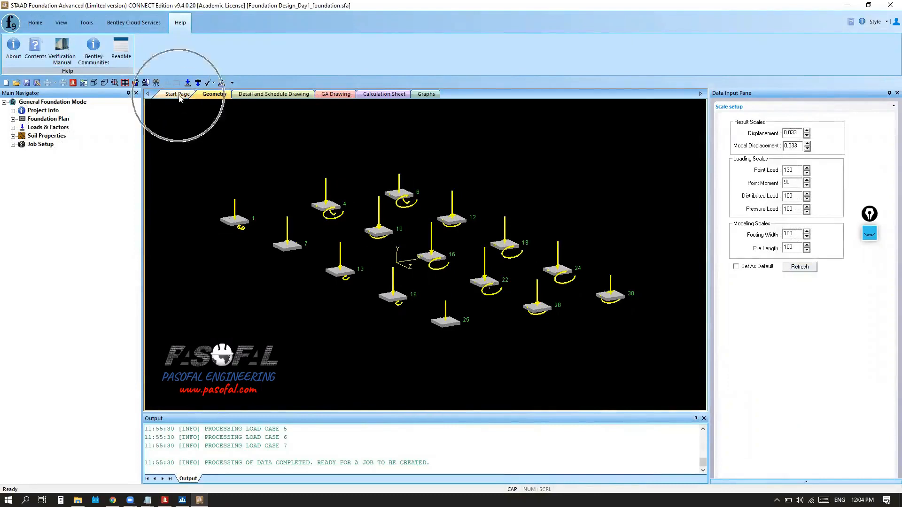
pyautogui.click(869, 234)
pyautogui.click(869, 261)
pyautogui.moveTo(157, 92)
pyautogui.mouseDown()
pyautogui.moveTo(157, 108)
pyautogui.moveTo(379, 112)
pyautogui.moveTo(451, 98)
pyautogui.moveTo(158, 89)
pyautogui.mouseUp()
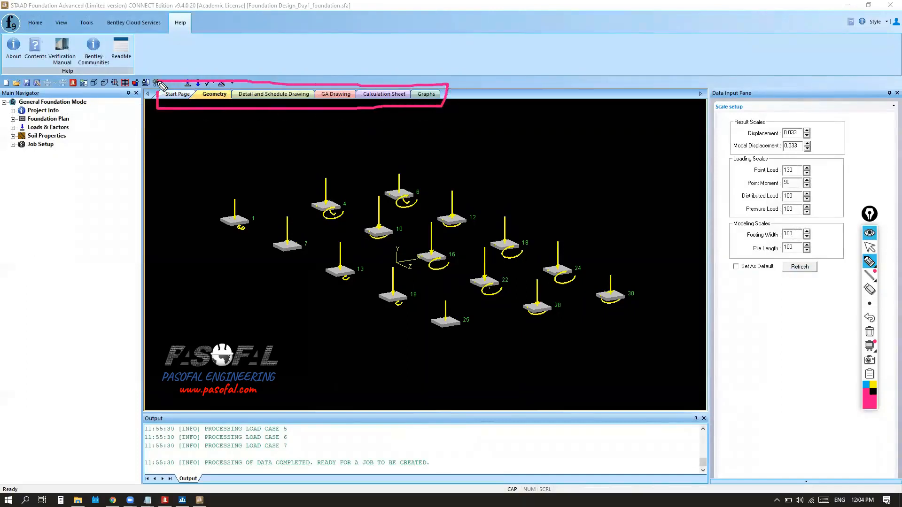
pyautogui.click(870, 247)
# View the Start Page and inspect the loaded supports in the Geometry view
pyautogui.click(177, 95)
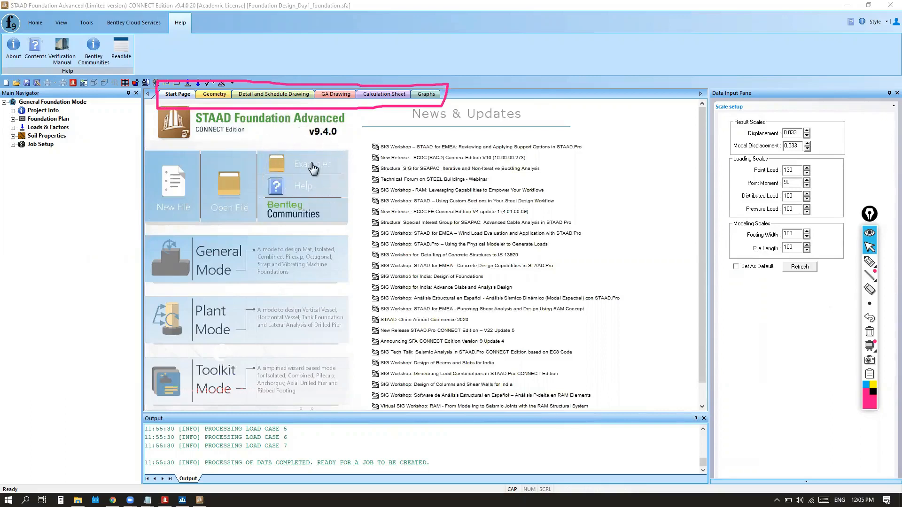
pyautogui.click(214, 94)
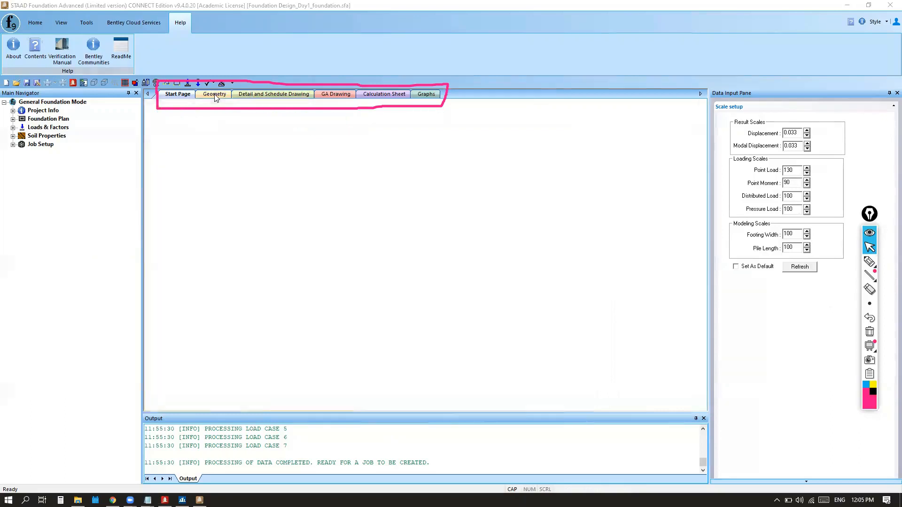
pyautogui.scroll(-4, 438, 274)
pyautogui.scroll(3, 402, 261)
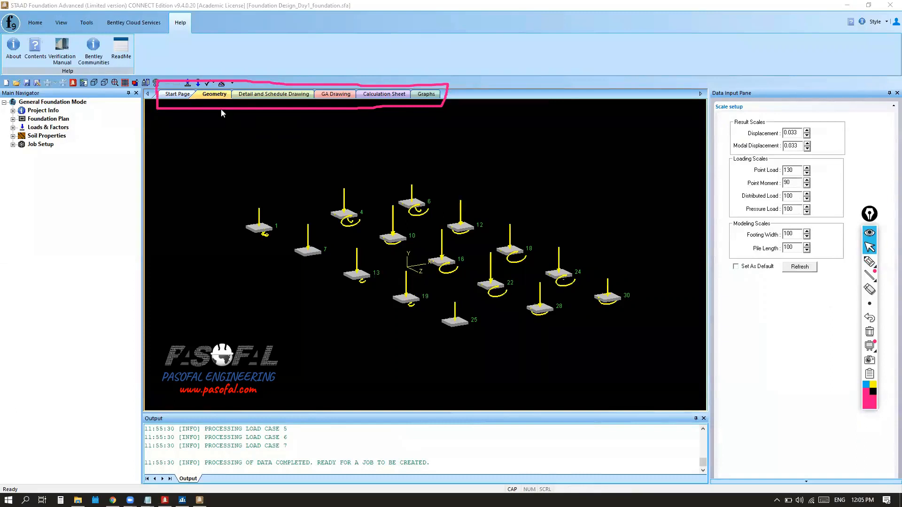
pyautogui.scroll(-3, 420, 286)
pyautogui.scroll(5, 437, 244)
pyautogui.scroll(-2, 358, 185)
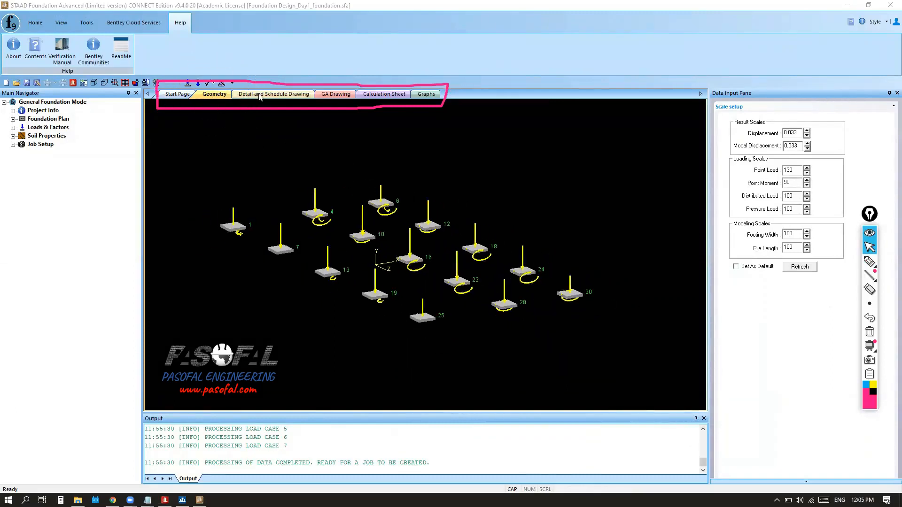
# Look through the Detail and Schedule Drawing, GA Drawing, Calculation Sheet and Graphs views, and return to the Geometry view
pyautogui.click(271, 94)
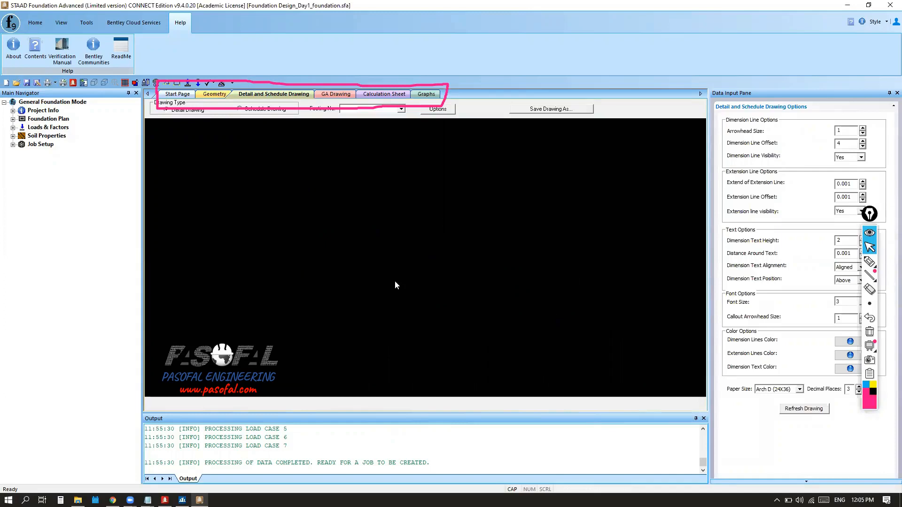
pyautogui.click(336, 95)
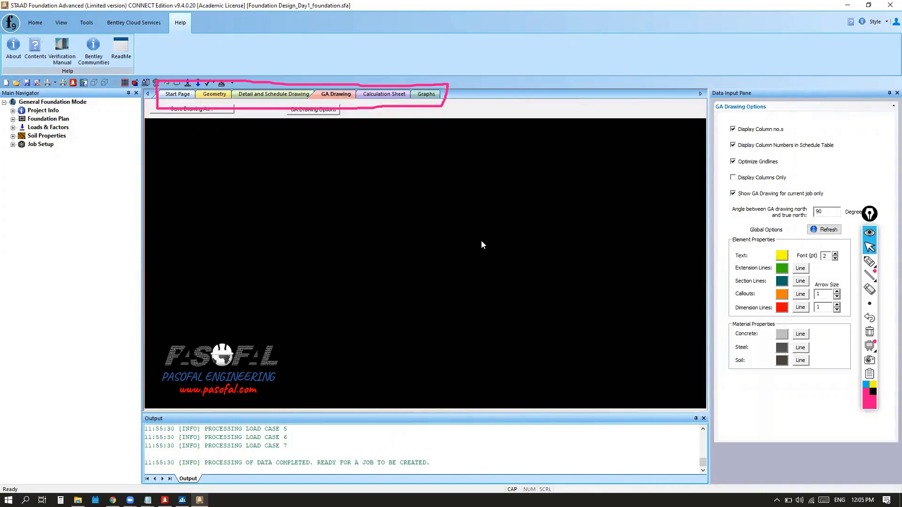
pyautogui.click(384, 94)
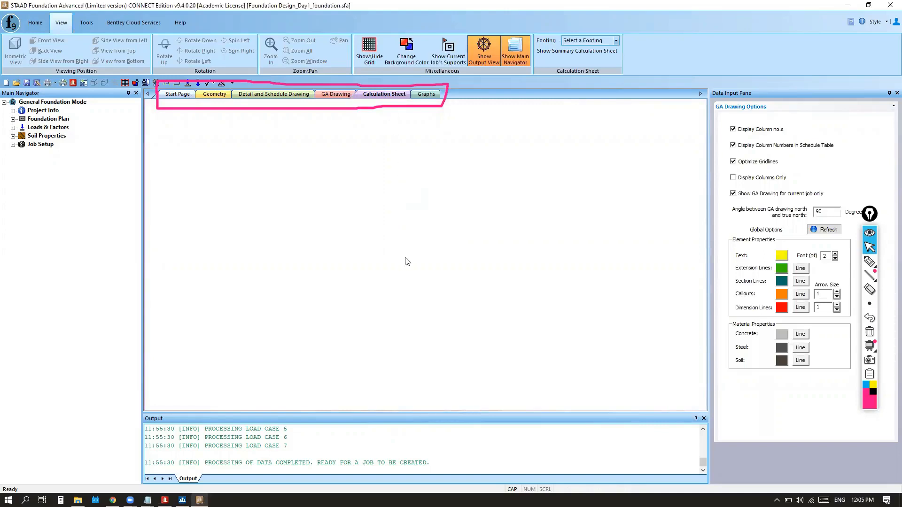
pyautogui.click(432, 96)
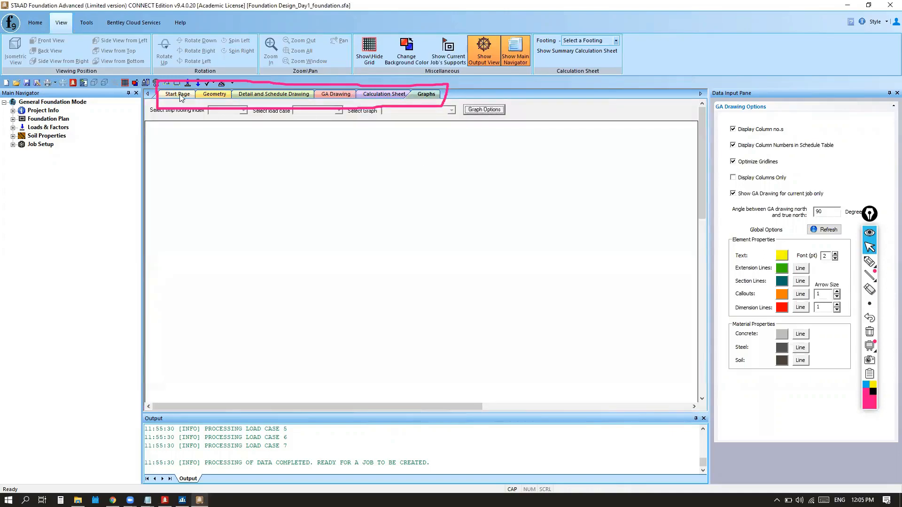
pyautogui.click(205, 97)
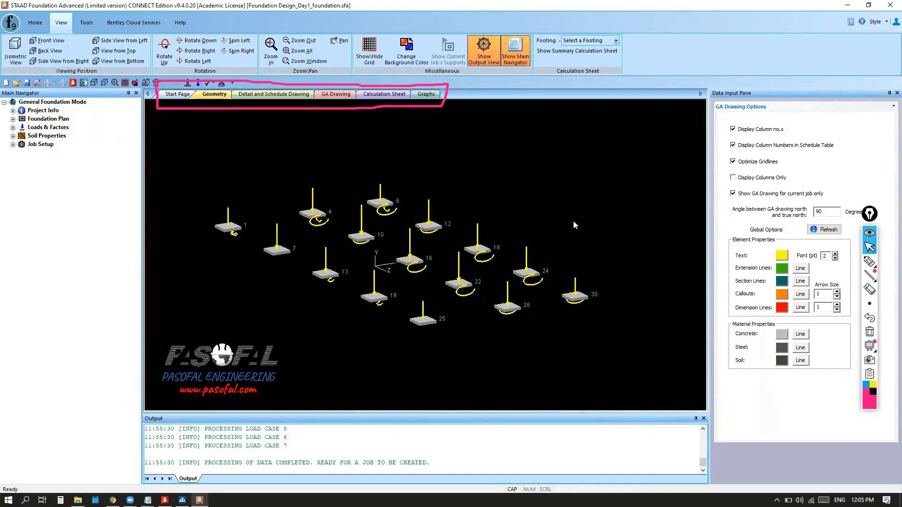
# Annotate General Foundation Mode through Soil Properties as group 1 and Job Setup as group 2, with an arrow towards the model
pyautogui.click(870, 261)
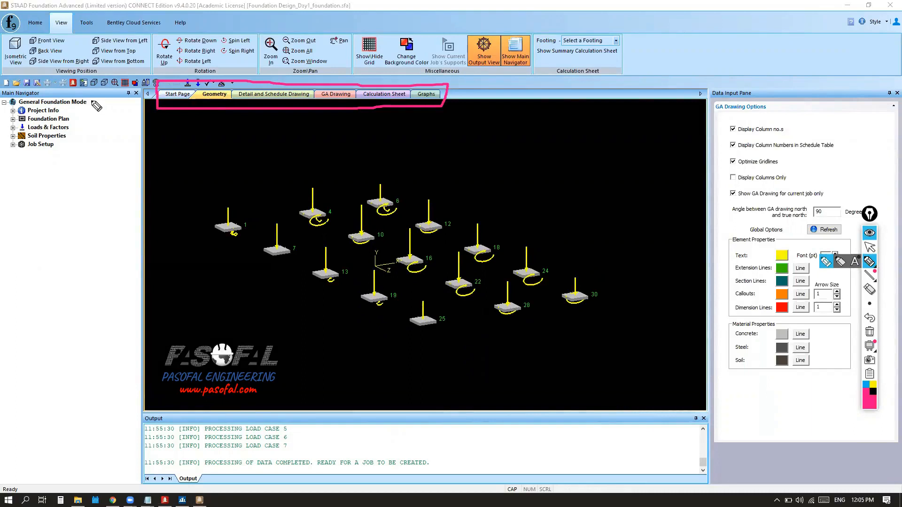
pyautogui.moveTo(88, 99)
pyautogui.mouseDown()
pyautogui.moveTo(98, 100)
pyautogui.moveTo(87, 140)
pyautogui.moveTo(6, 141)
pyautogui.moveTo(3, 101)
pyautogui.moveTo(87, 98)
pyautogui.mouseUp()
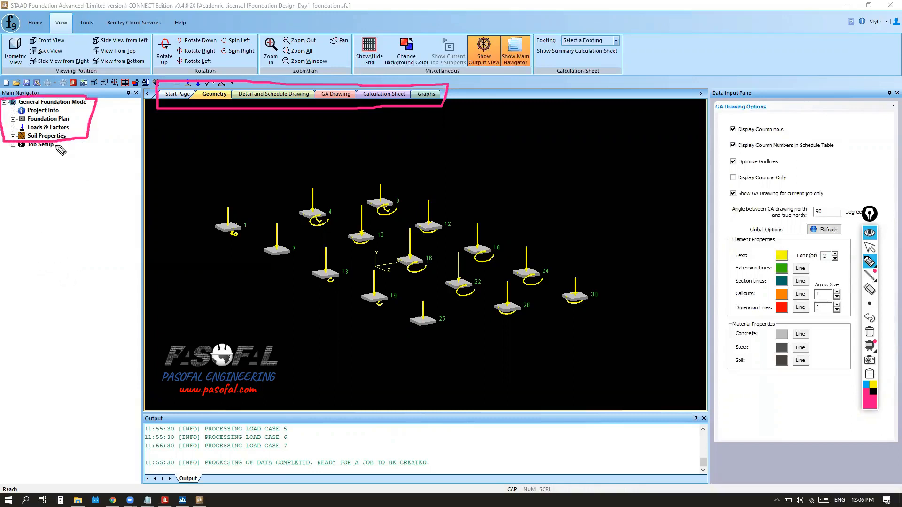
pyautogui.moveTo(57, 142)
pyautogui.mouseDown()
pyautogui.moveTo(58, 153)
pyautogui.moveTo(10, 157)
pyautogui.moveTo(6, 141)
pyautogui.mouseUp()
pyautogui.moveTo(105, 114)
pyautogui.mouseDown()
pyautogui.moveTo(107, 125)
pyautogui.moveTo(115, 110)
pyautogui.moveTo(98, 116)
pyautogui.moveTo(111, 126)
pyautogui.mouseUp()
pyautogui.moveTo(60, 148)
pyautogui.mouseDown()
pyautogui.moveTo(91, 164)
pyautogui.moveTo(73, 144)
pyautogui.moveTo(77, 169)
pyautogui.moveTo(95, 156)
pyautogui.mouseUp()
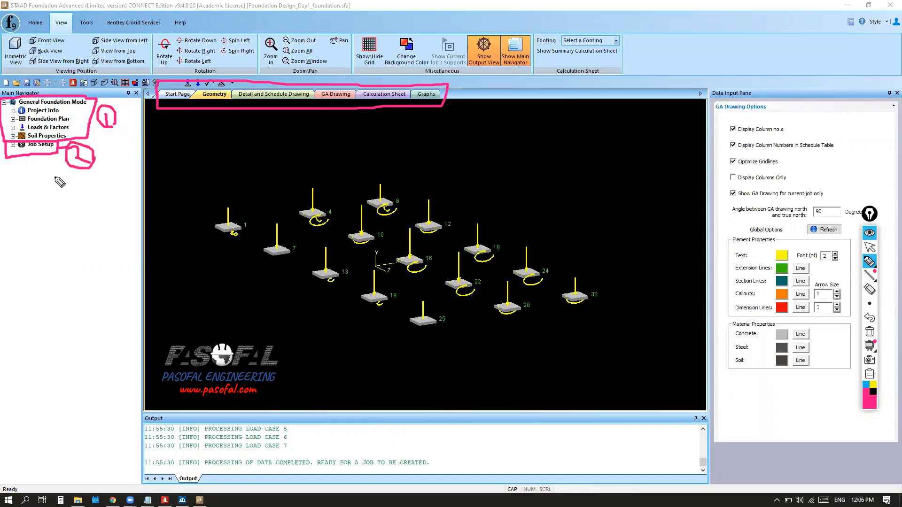
pyautogui.moveTo(74, 242)
pyautogui.mouseDown()
pyautogui.moveTo(170, 188)
pyautogui.moveTo(252, 184)
pyautogui.moveTo(262, 194)
pyautogui.moveTo(238, 200)
pyautogui.mouseUp()
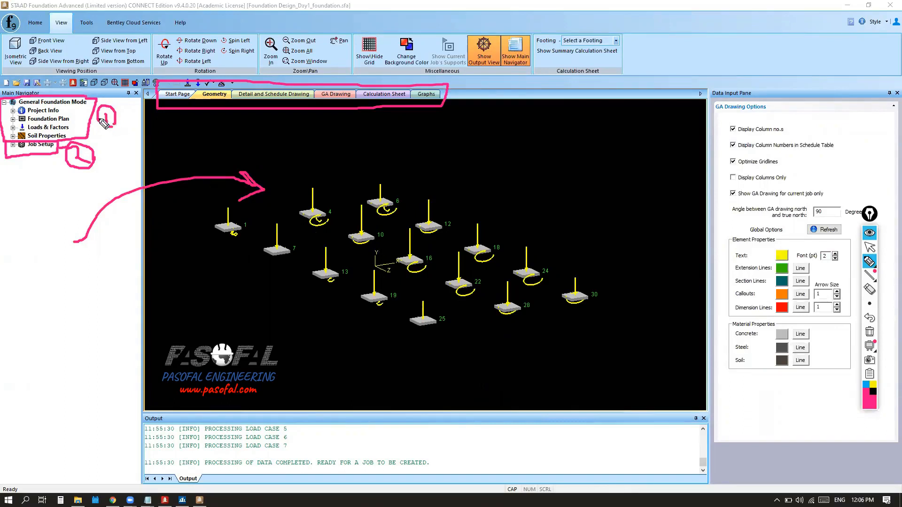
pyautogui.moveTo(109, 122); pyautogui.dragTo(104, 117)
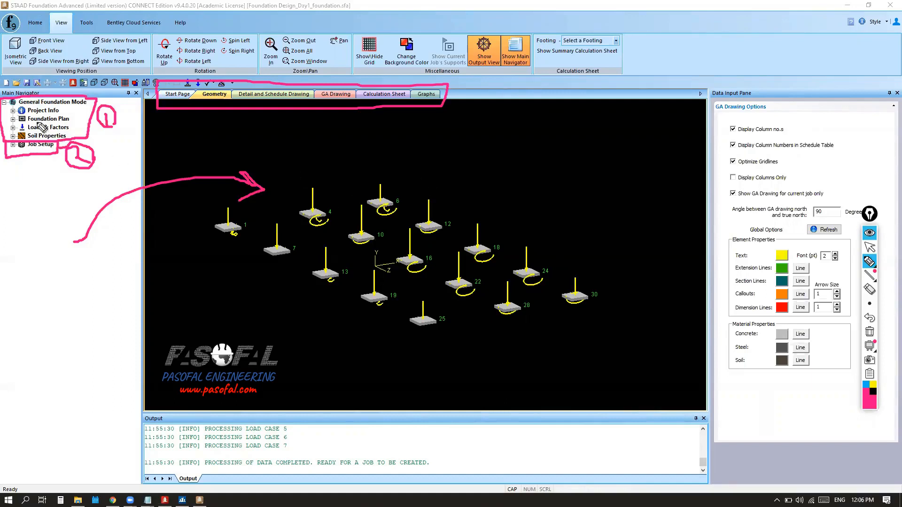
# Outline the whole support layout and circle supports 6 and 12 with the annotation pen, and clear all annotations
pyautogui.moveTo(381, 168); pyautogui.dragTo(507, 221)
pyautogui.moveTo(585, 250)
pyautogui.mouseDown()
pyautogui.moveTo(603, 313)
pyautogui.moveTo(316, 298)
pyautogui.moveTo(207, 221)
pyautogui.moveTo(371, 170)
pyautogui.mouseUp()
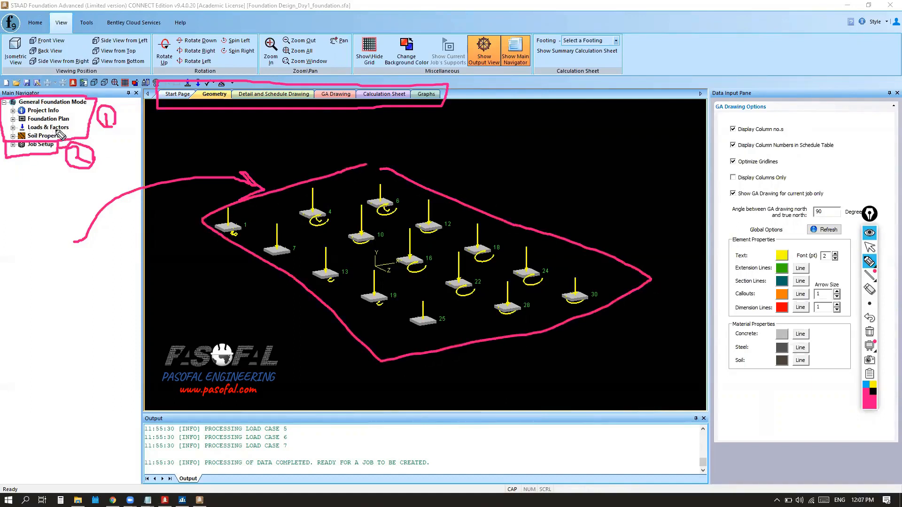
pyautogui.moveTo(399, 201)
pyautogui.mouseDown()
pyautogui.moveTo(358, 213)
pyautogui.moveTo(400, 184)
pyautogui.mouseUp()
pyautogui.moveTo(447, 229)
pyautogui.mouseDown()
pyautogui.moveTo(408, 237)
pyautogui.moveTo(452, 229)
pyautogui.mouseUp()
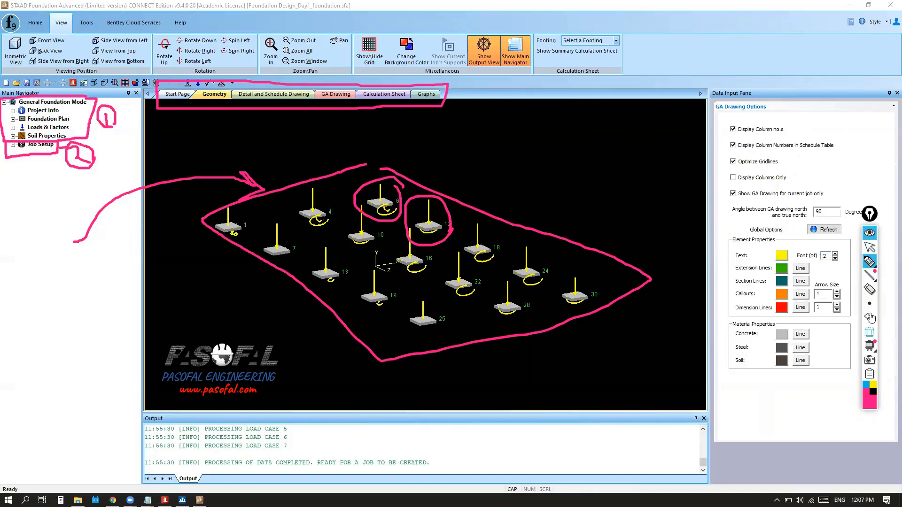
pyautogui.click(869, 332)
pyautogui.click(869, 247)
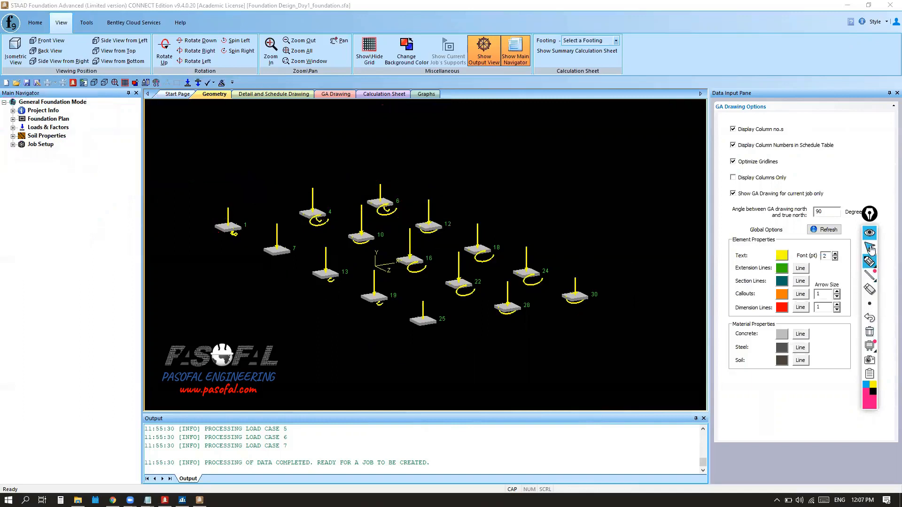
# Review the Pile/Soil Bearing Capacity Factors table under Soil Properties, widening the Load Title column to read the full load titles
pyautogui.click(13, 136)
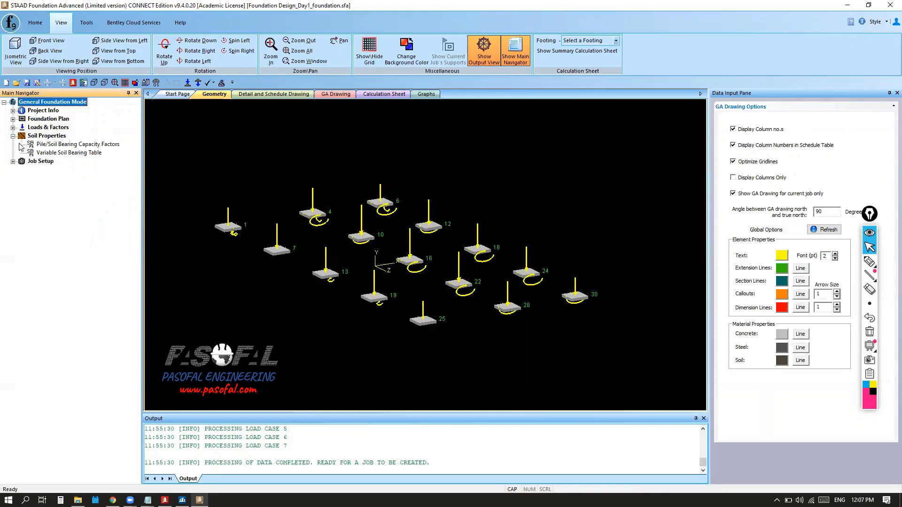
pyautogui.click(62, 144)
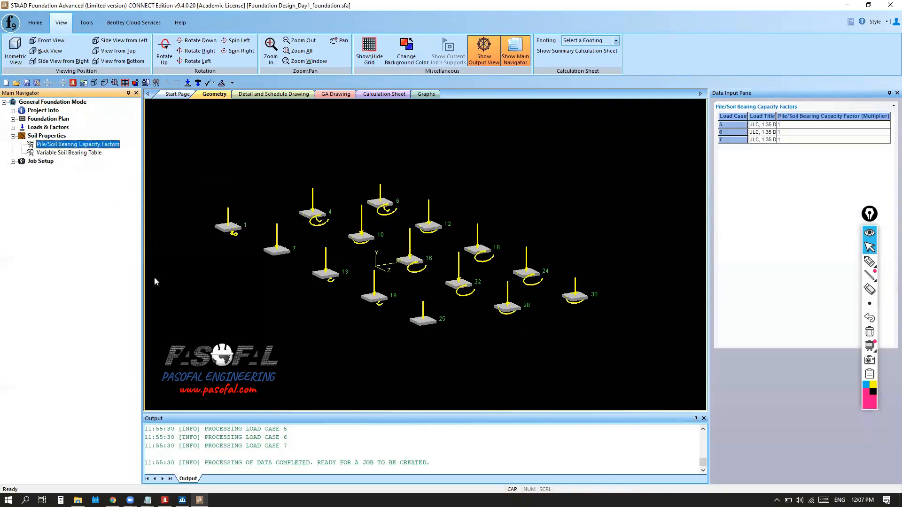
pyautogui.doubleClick(778, 117)
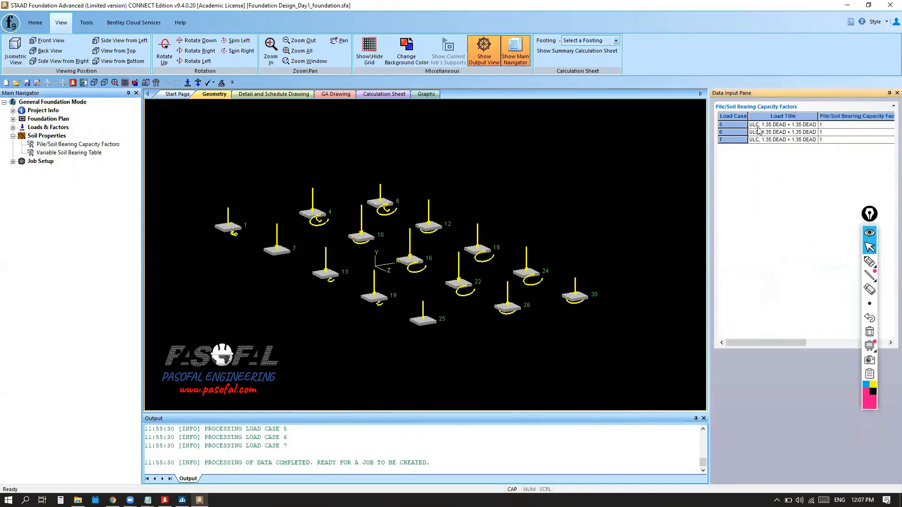
pyautogui.click(828, 136)
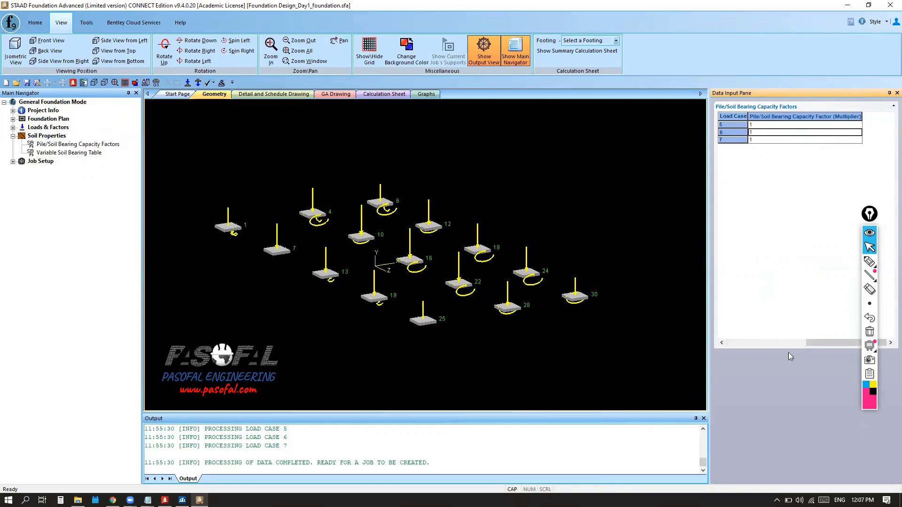
pyautogui.moveTo(815, 341); pyautogui.dragTo(740, 342)
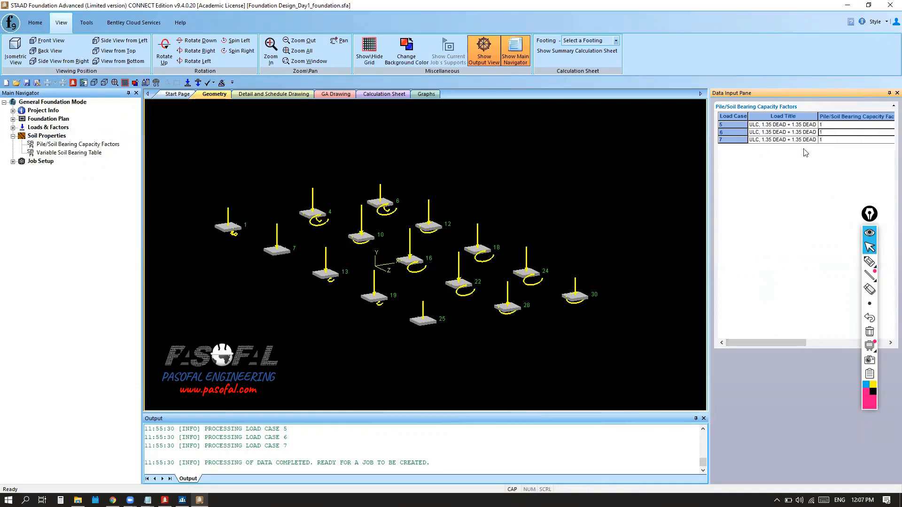
pyautogui.click(14, 136)
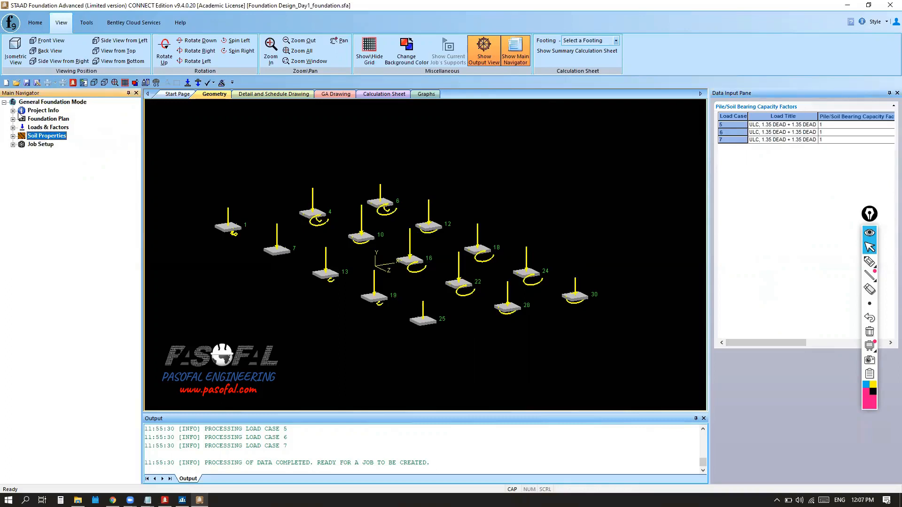
# Box Job Setup and cross out the global input groups above it with the pink annotation pen
pyautogui.click(869, 262)
pyautogui.moveTo(50, 107); pyautogui.dragTo(25, 143)
pyautogui.moveTo(2, 97)
pyautogui.mouseDown()
pyautogui.moveTo(66, 141)
pyautogui.moveTo(57, 155)
pyautogui.moveTo(9, 155)
pyautogui.moveTo(32, 139)
pyautogui.moveTo(56, 159)
pyautogui.mouseUp()
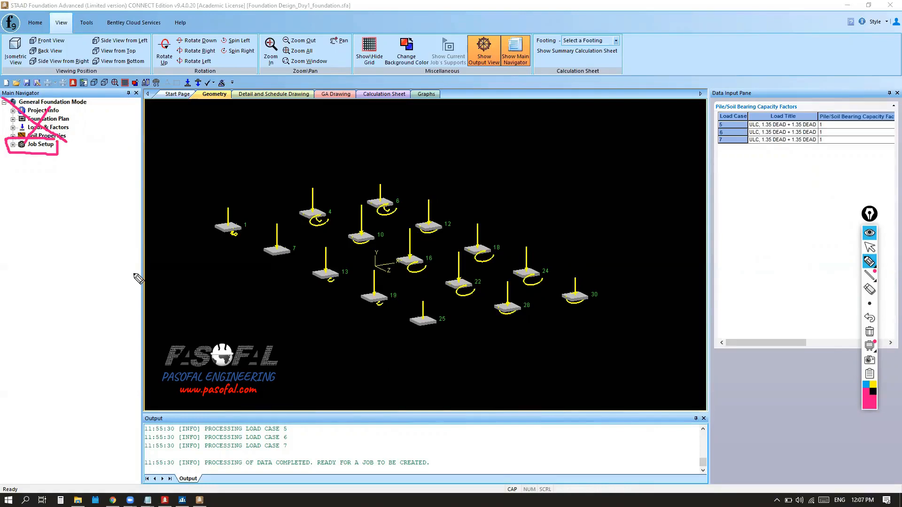
pyautogui.click(869, 247)
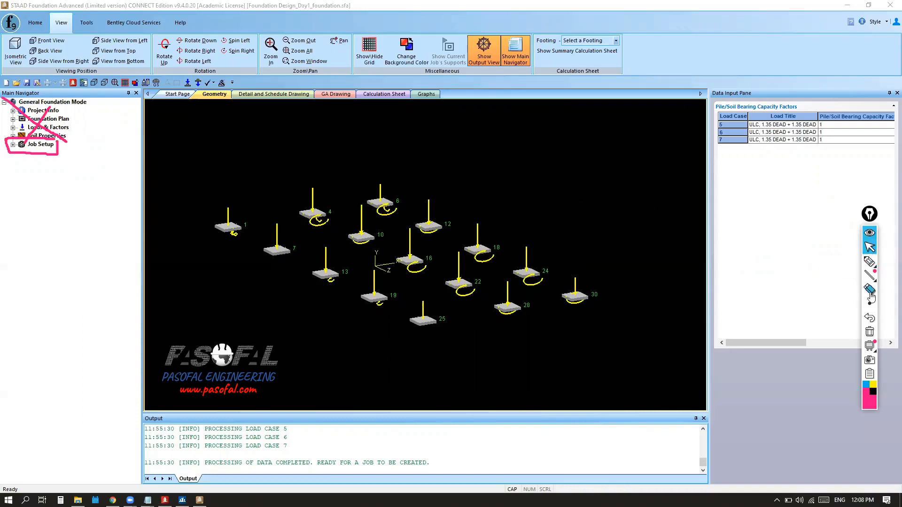
# Clear the annotations, outline General Foundation Mode through Soil Properties with the pink annotation pen, and clear that outline
pyautogui.click(869, 332)
pyautogui.click(870, 261)
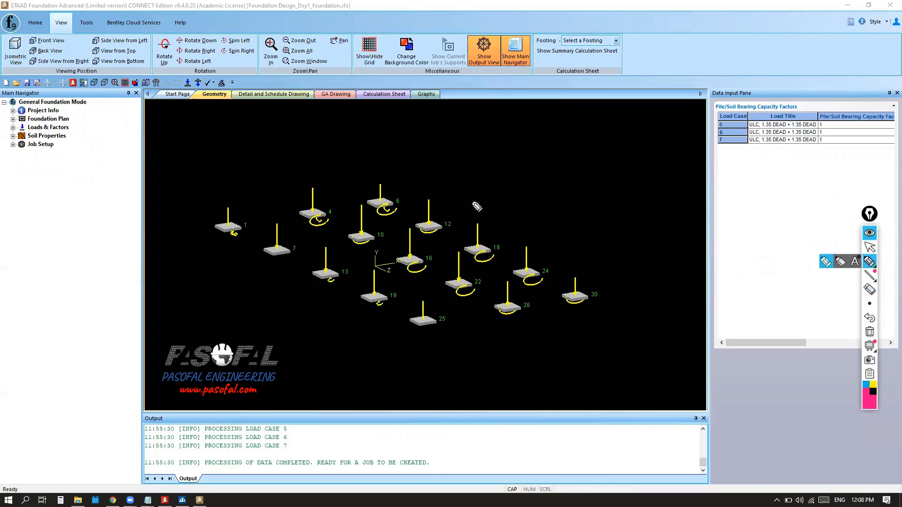
pyautogui.moveTo(87, 99)
pyautogui.mouseDown()
pyautogui.moveTo(76, 142)
pyautogui.moveTo(28, 145)
pyautogui.moveTo(4, 118)
pyautogui.moveTo(33, 100)
pyautogui.moveTo(90, 101)
pyautogui.mouseUp()
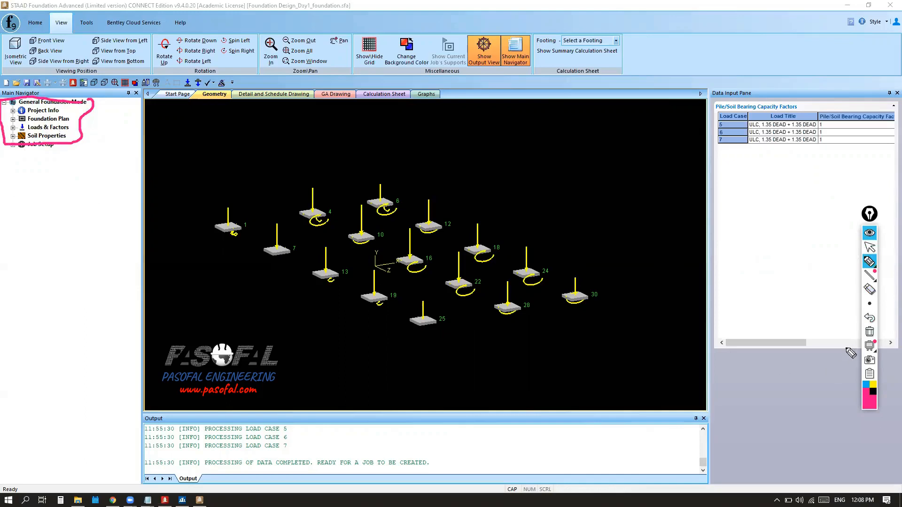
pyautogui.click(869, 332)
pyautogui.click(869, 247)
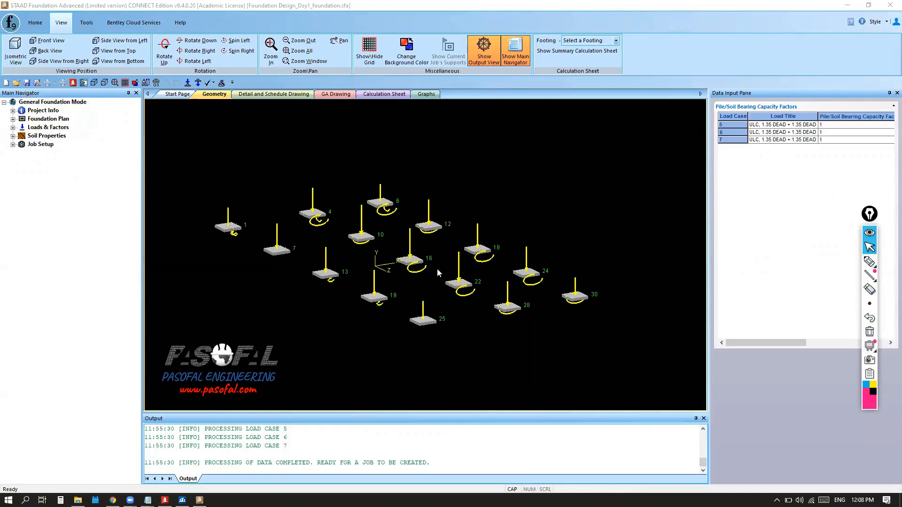
# Start a new job under Job Setup and move the floating annotation toolbar off the job form
pyautogui.click(13, 145)
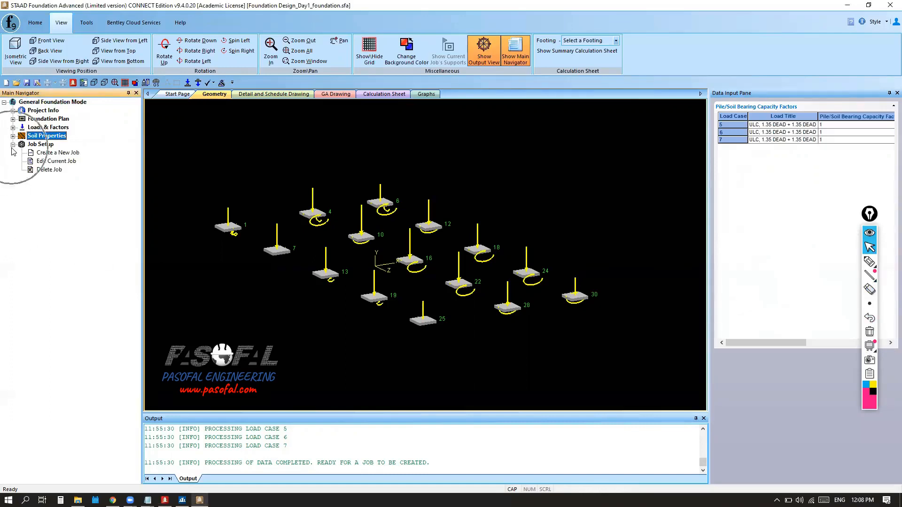
pyautogui.click(58, 153)
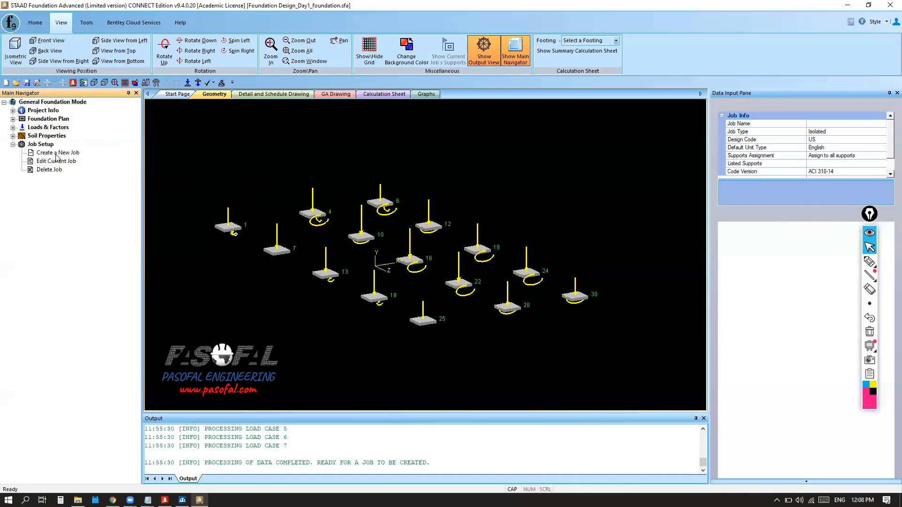
pyautogui.click(866, 217)
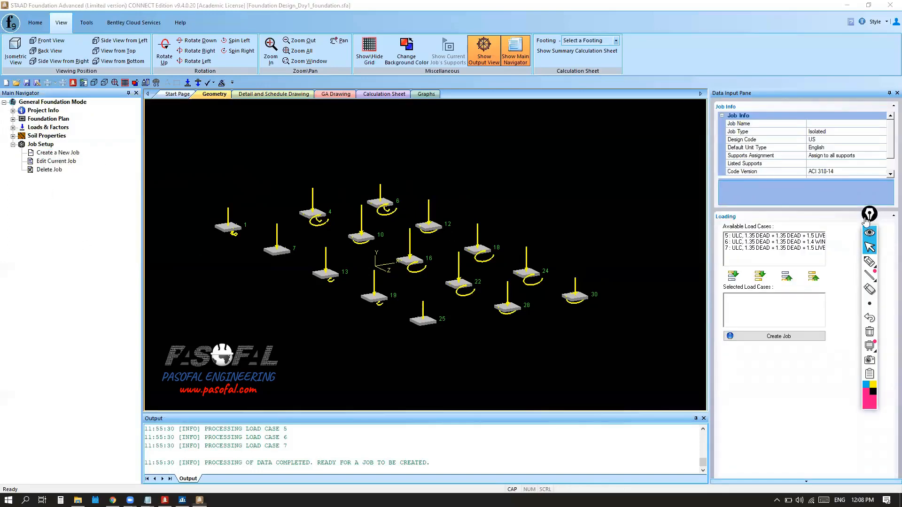
pyautogui.moveTo(866, 217); pyautogui.dragTo(162, 117)
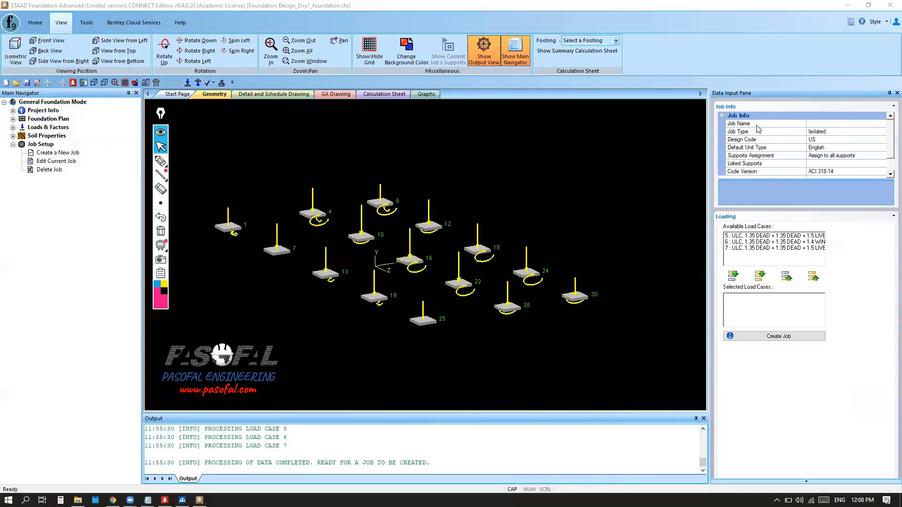
# Name the new job "Isolated Foundation" and choose Isolated as its job type
pyautogui.click(826, 124)
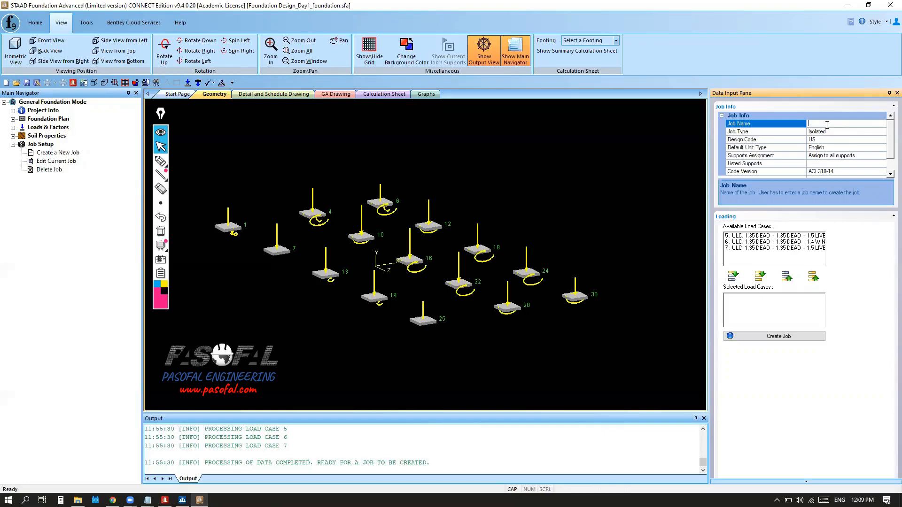
pyautogui.press('capslock')
pyautogui.write('ated Foundation')
pyautogui.click(842, 131)
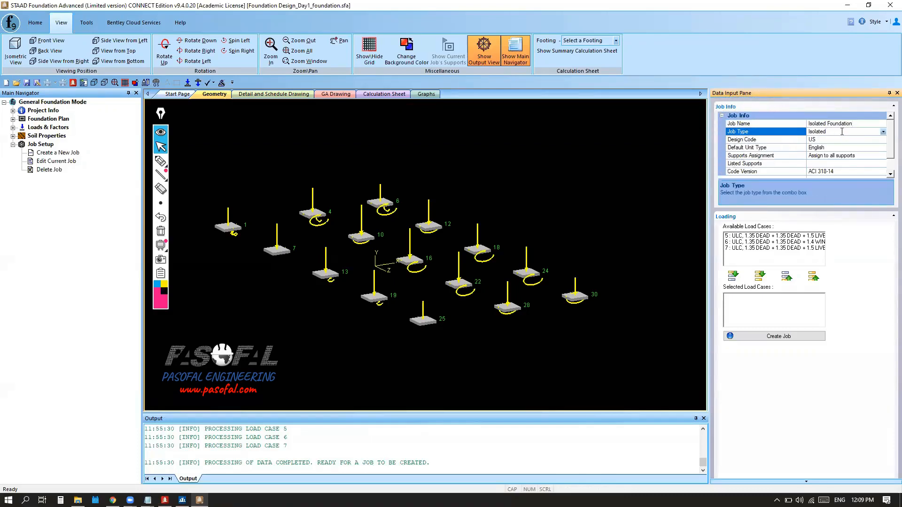
pyautogui.click(883, 133)
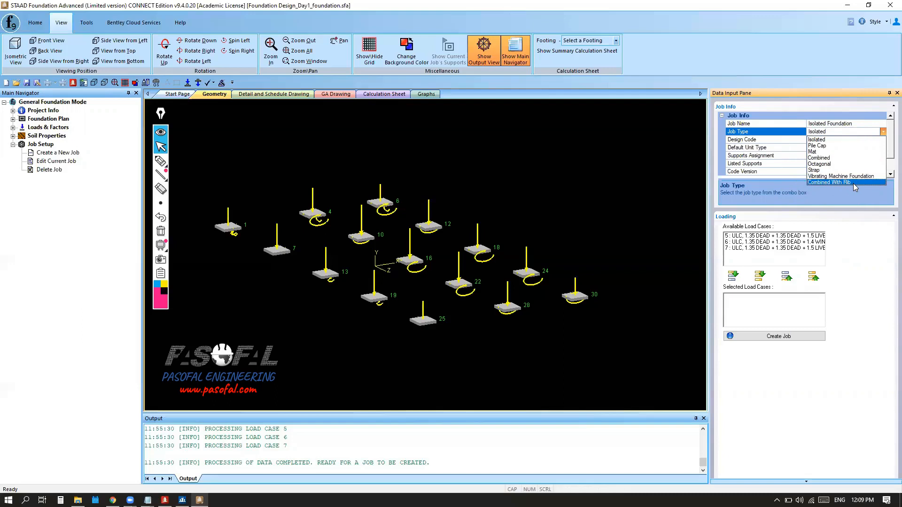
pyautogui.click(823, 142)
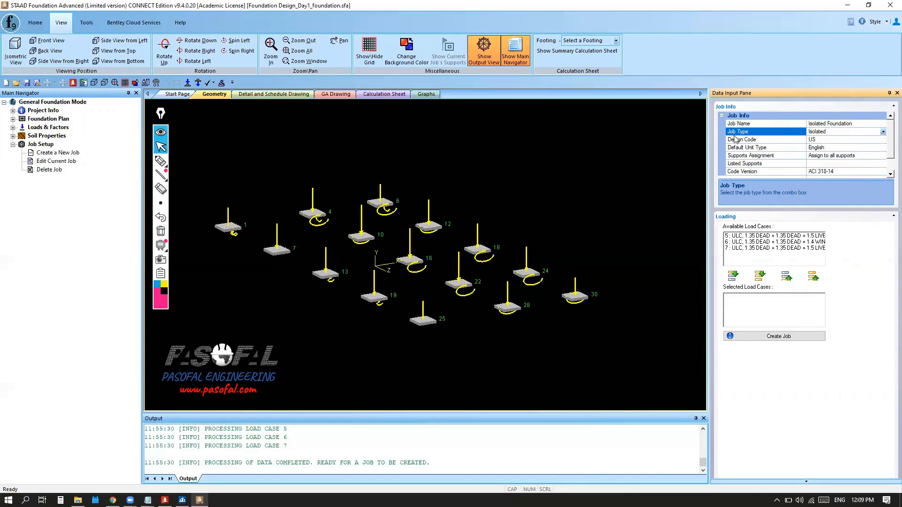
# Set the job's design code to Euro and check its default unit type
pyautogui.click(836, 141)
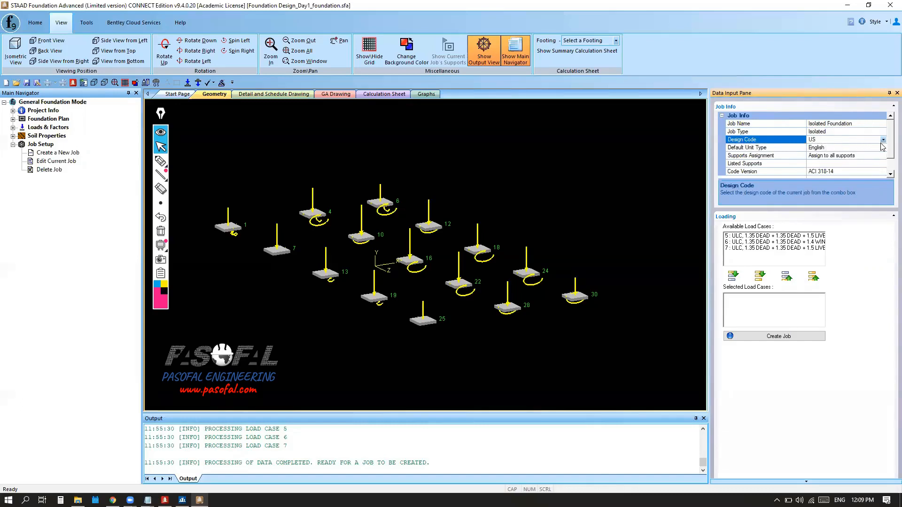
pyautogui.click(883, 139)
pyautogui.click(818, 185)
pyautogui.click(817, 147)
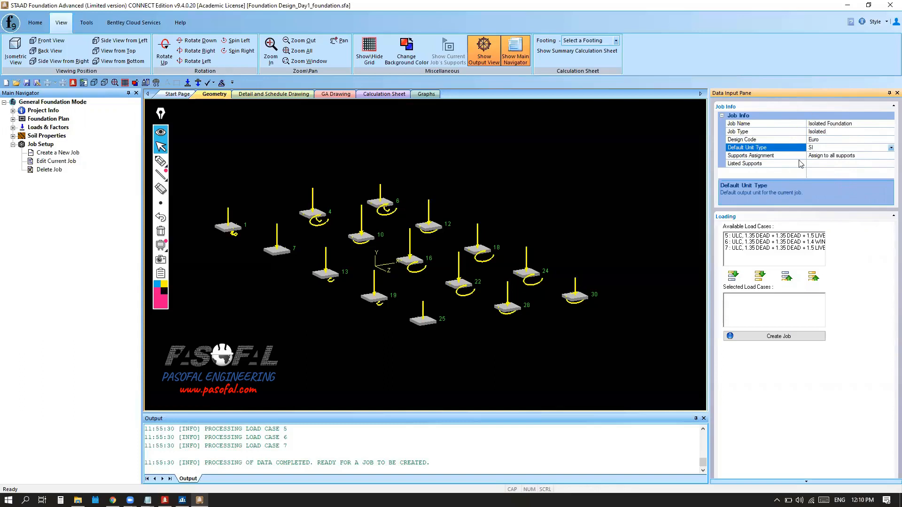
# Set the job's Supports Assignment to "Assign to selected support"
pyautogui.click(876, 156)
pyautogui.click(890, 155)
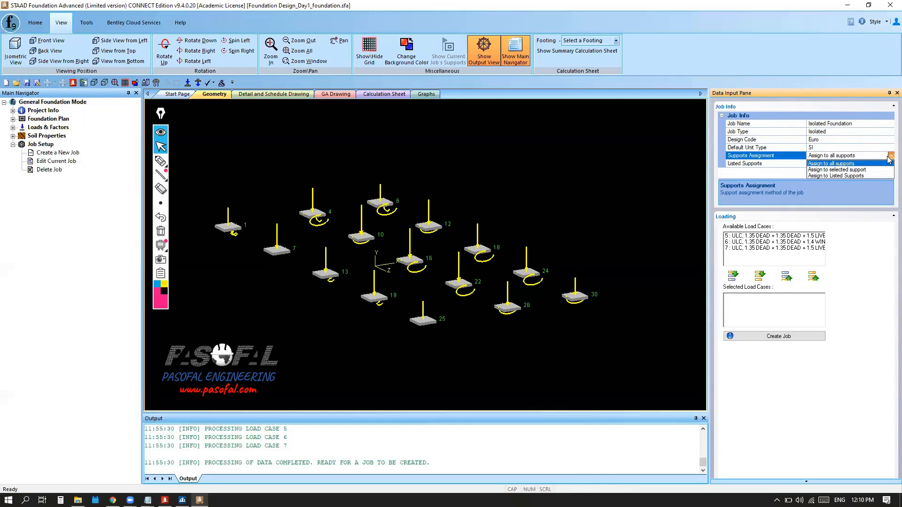
pyautogui.click(845, 170)
pyautogui.click(592, 212)
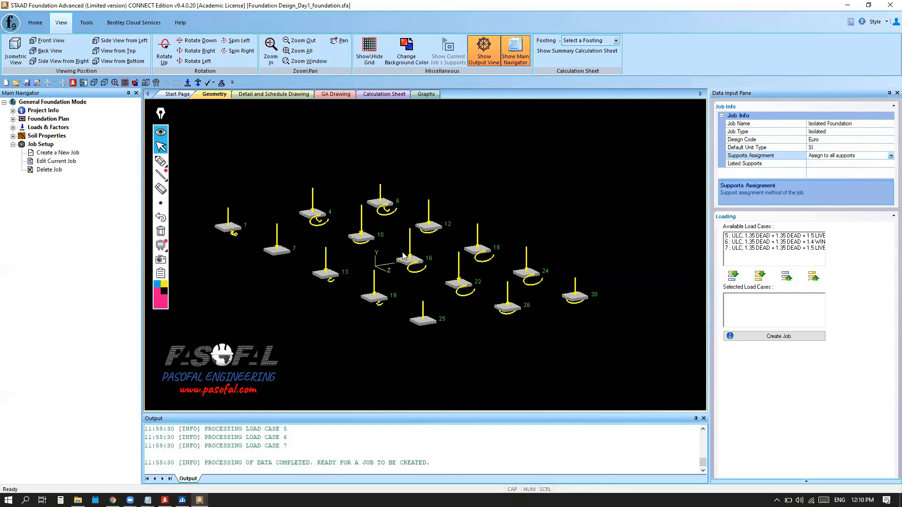
# Select supports 1, 4, 6, 25, 28 and 30 together in the foundation model
pyautogui.scroll(-3, 378, 243)
pyautogui.scroll(4, 313, 227)
pyautogui.scroll(2, 312, 227)
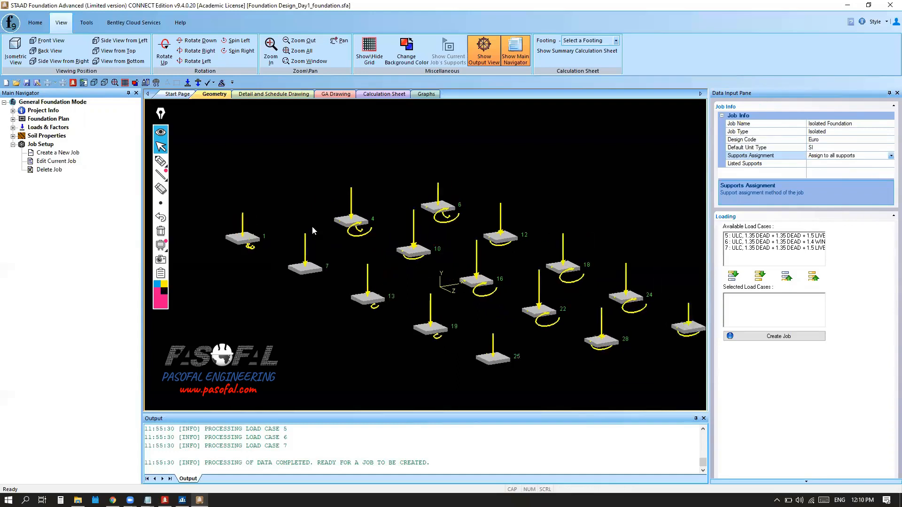
pyautogui.click(347, 221)
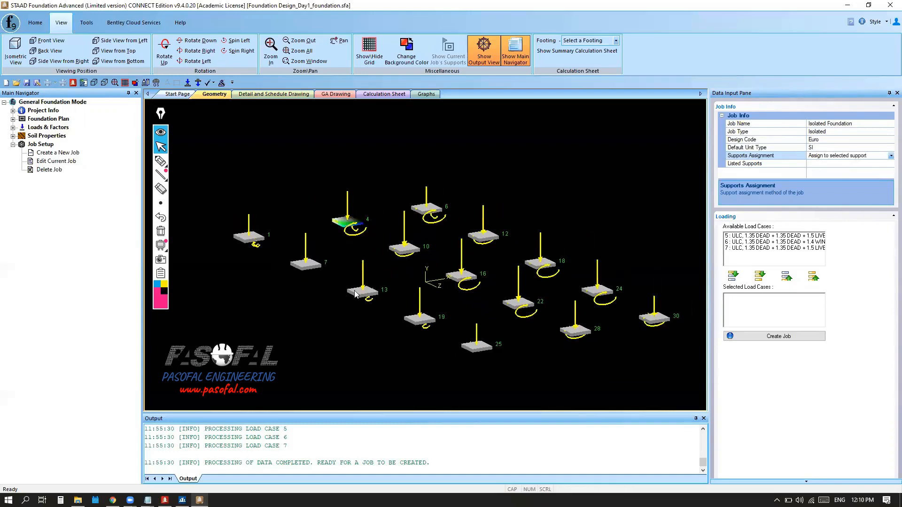
pyautogui.keyDown('ctrl'); pyautogui.click(249, 239); pyautogui.keyUp('ctrl')
pyautogui.keyDown('ctrl'); pyautogui.click(421, 211); pyautogui.keyUp('ctrl')
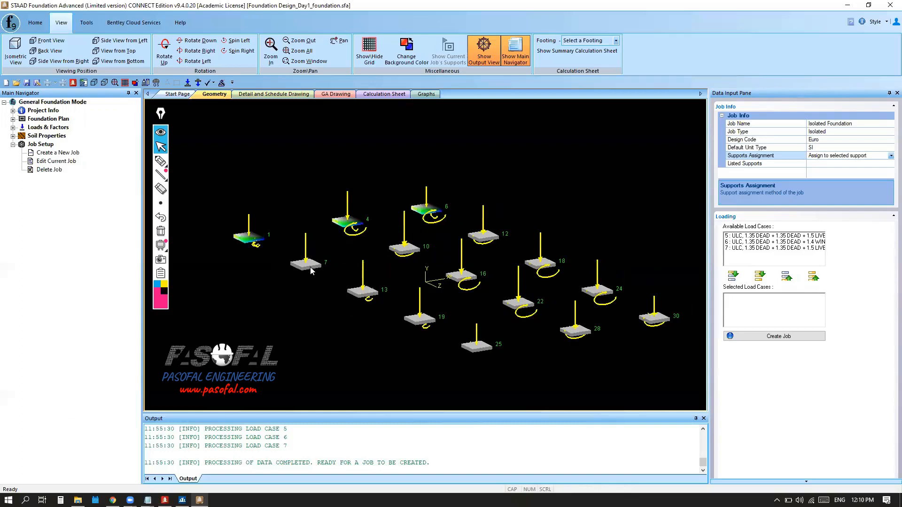
pyautogui.scroll(-4, 416, 229)
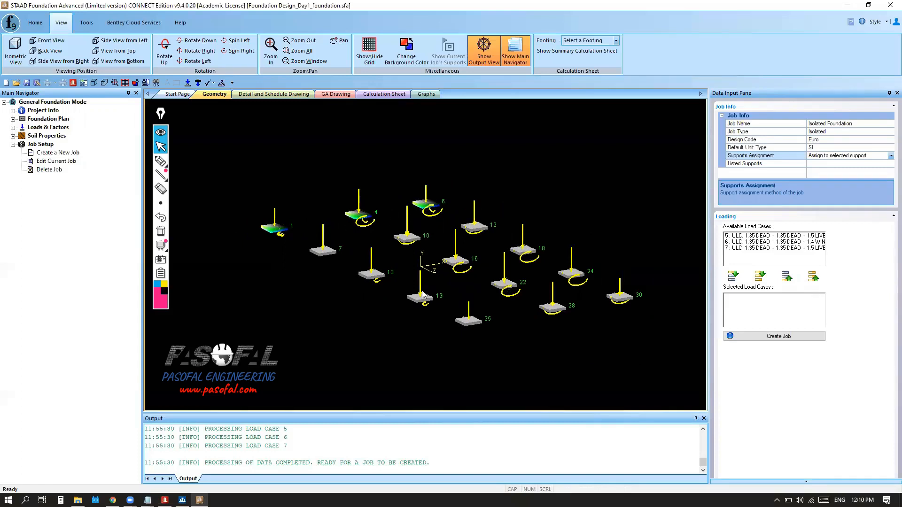
pyautogui.keyDown('ctrl'); pyautogui.click(475, 322); pyautogui.keyUp('ctrl')
pyautogui.keyDown('ctrl'); pyautogui.click(550, 308); pyautogui.keyUp('ctrl')
pyautogui.keyDown('ctrl'); pyautogui.click(616, 299); pyautogui.keyUp('ctrl')
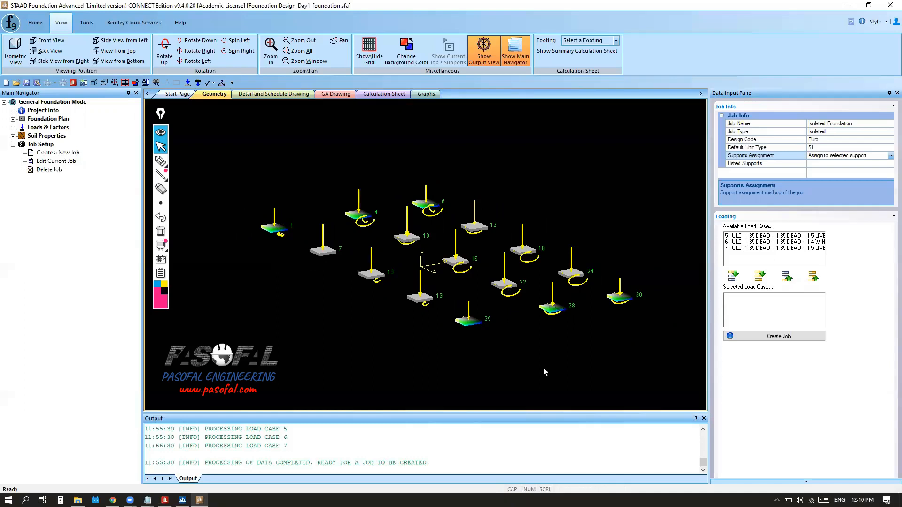
# Add load cases 5, 6 and 7 to the job's selected load cases and create the job
pyautogui.click(849, 164)
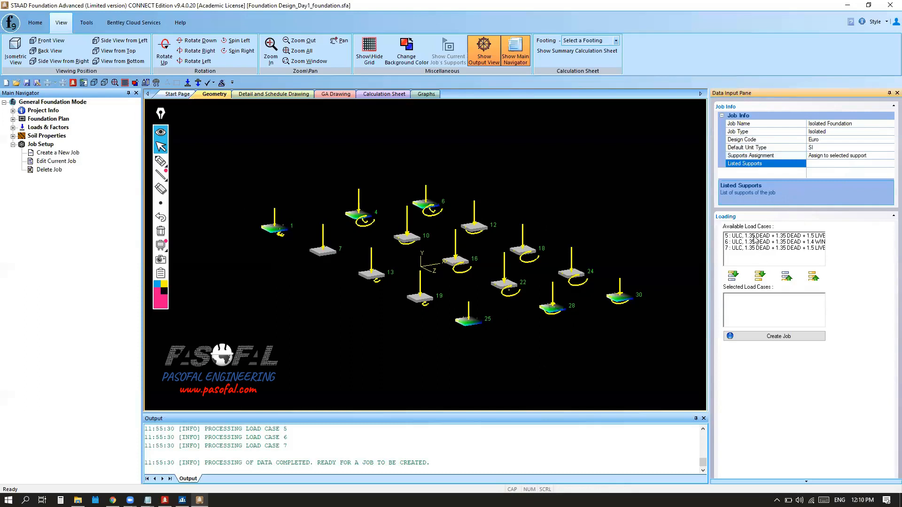
pyautogui.moveTo(755, 236); pyautogui.dragTo(756, 249)
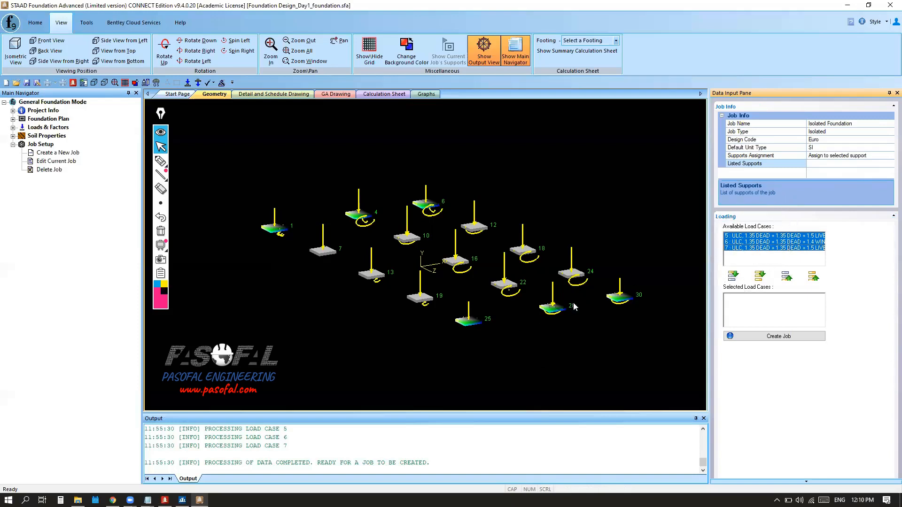
pyautogui.click(760, 277)
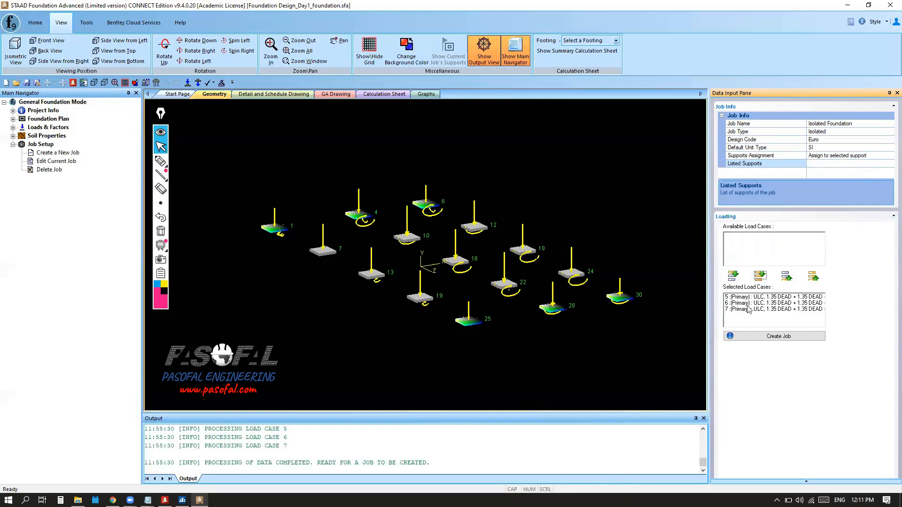
pyautogui.click(777, 339)
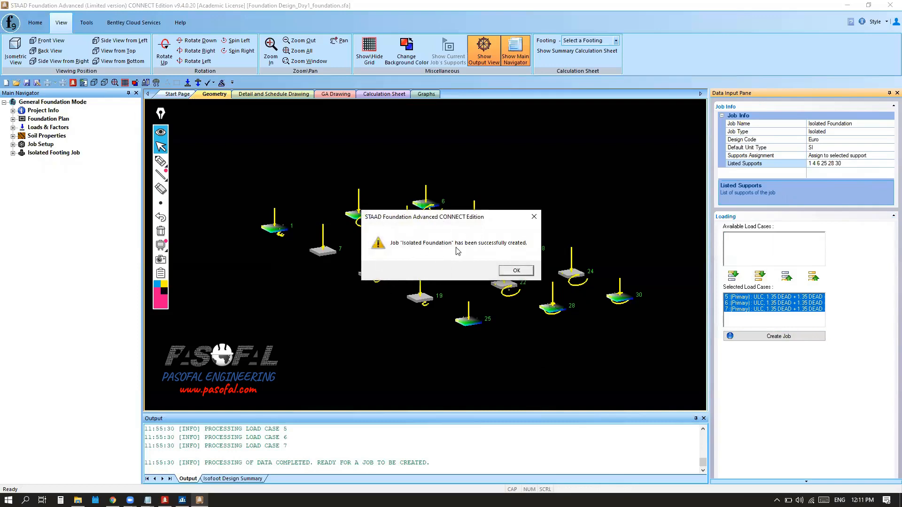
pyautogui.click(509, 271)
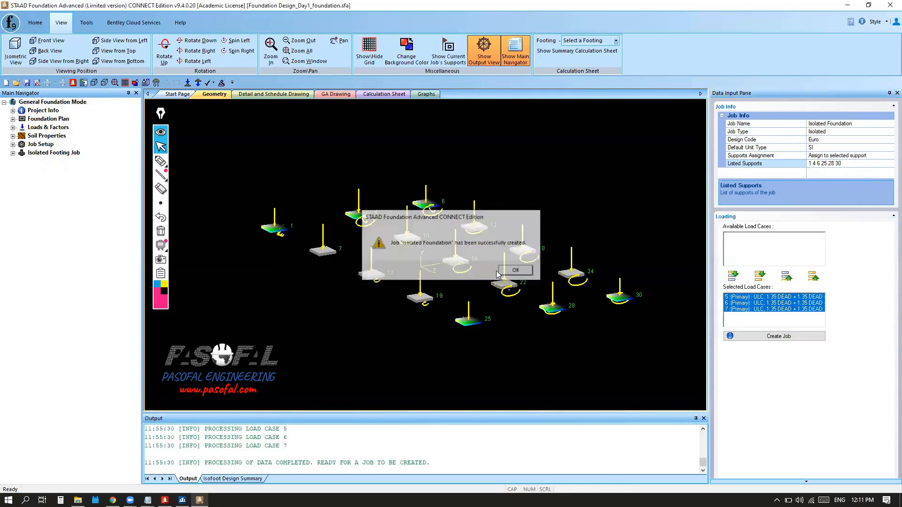
# Open the Concrete & Reinforcement design parameters of the Isolated Footing Job and widen the Data Input Pane
pyautogui.click(41, 156)
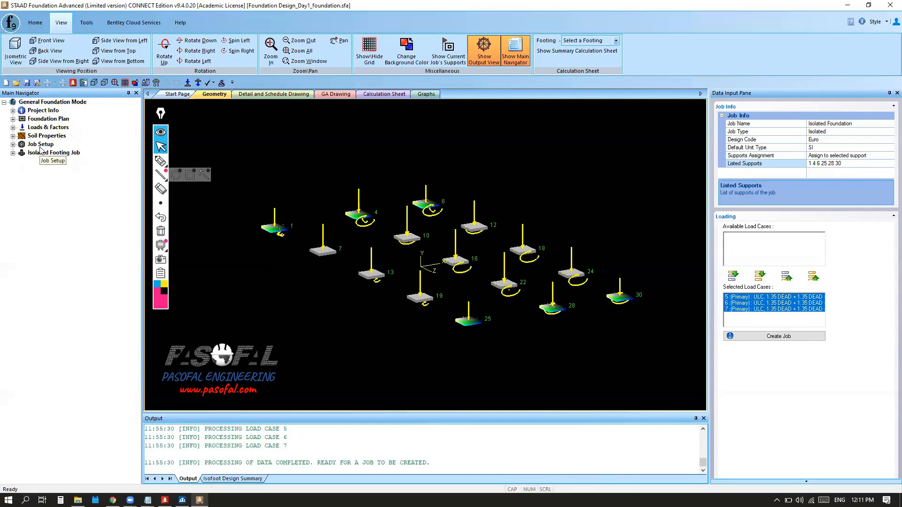
pyautogui.click(13, 144)
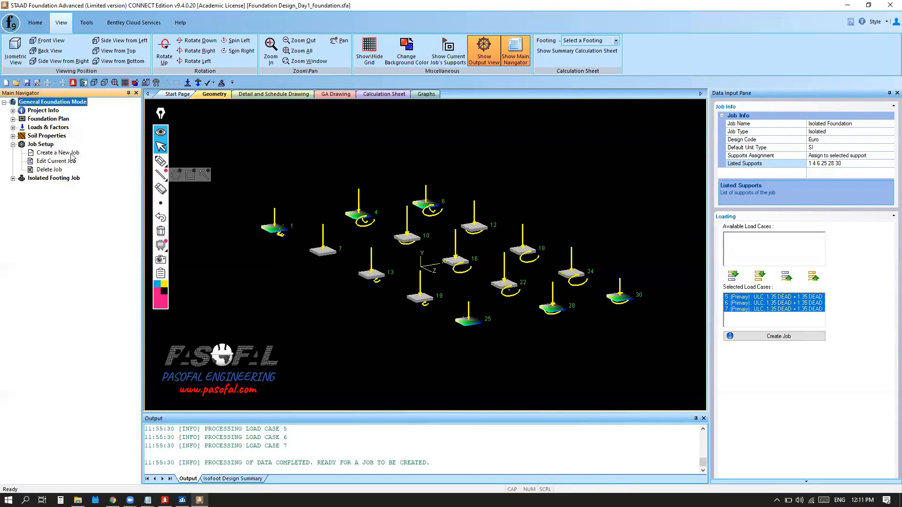
pyautogui.click(39, 180)
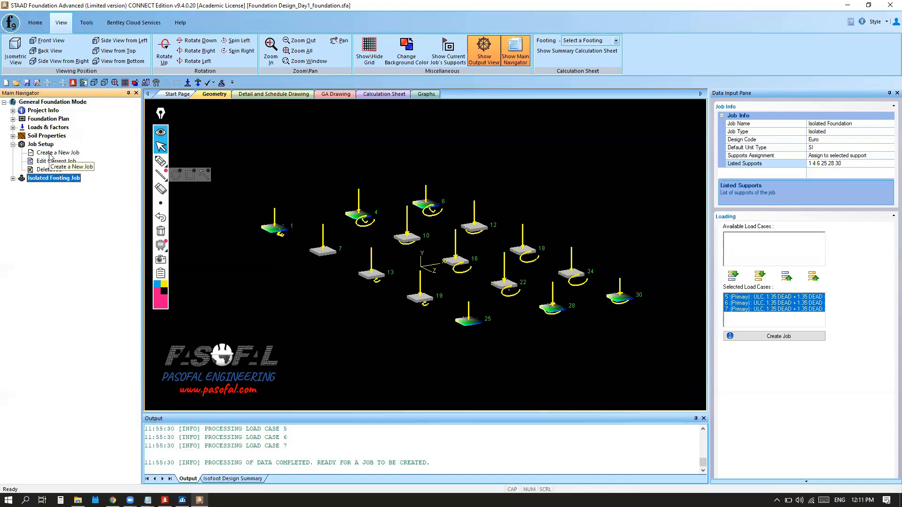
pyautogui.click(13, 178)
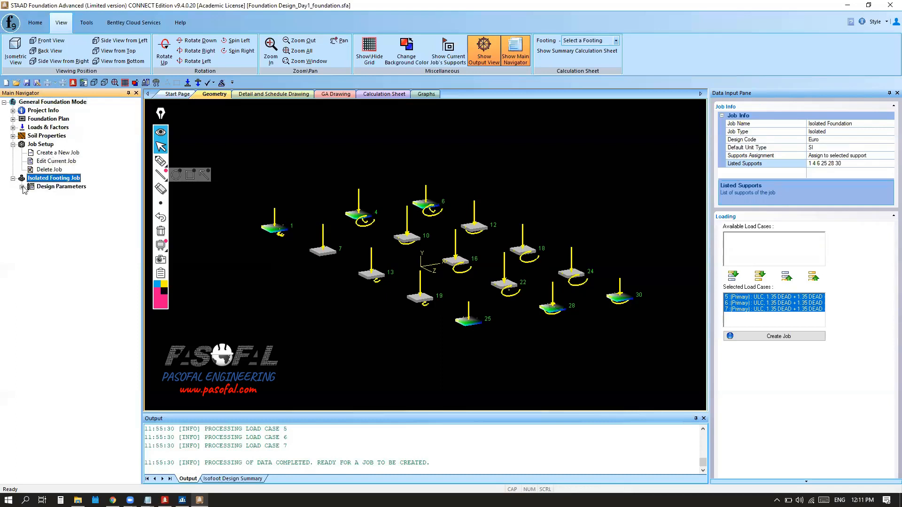
pyautogui.click(21, 187)
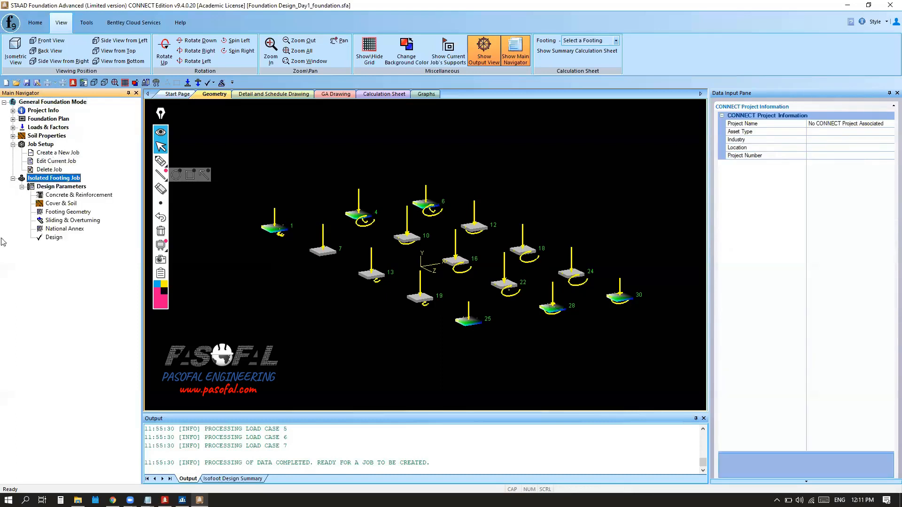
pyautogui.click(62, 197)
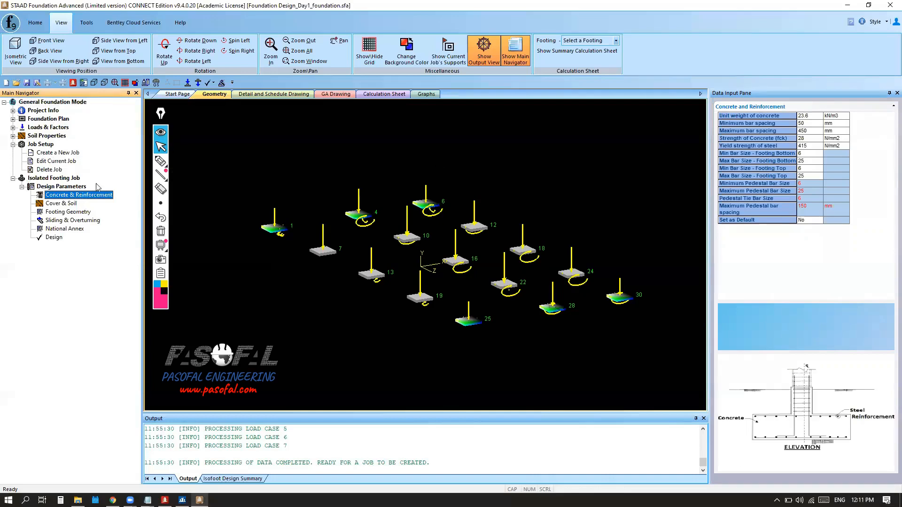
pyautogui.press('ctrl')
pyautogui.press('ctrl')
pyautogui.moveTo(709, 187); pyautogui.dragTo(594, 220)
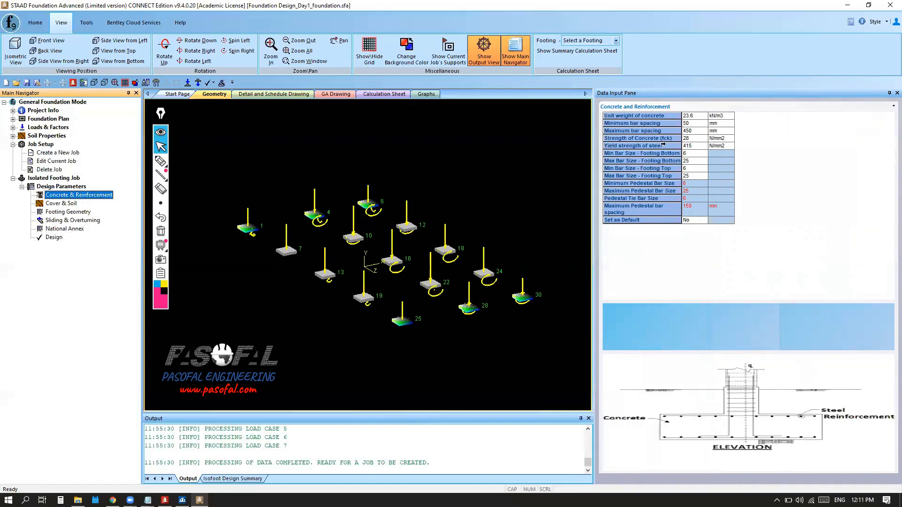
# Set the unit weight of concrete to 25 kN/m3 and the minimum bar spacing to 100 mm
pyautogui.click(696, 116)
pyautogui.write('25')
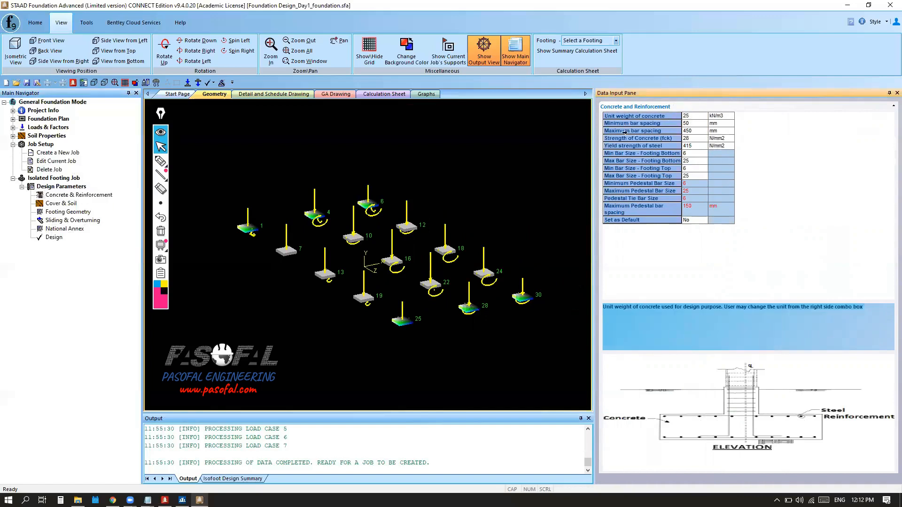
pyautogui.click(693, 125)
pyautogui.moveTo(694, 124); pyautogui.dragTo(683, 124)
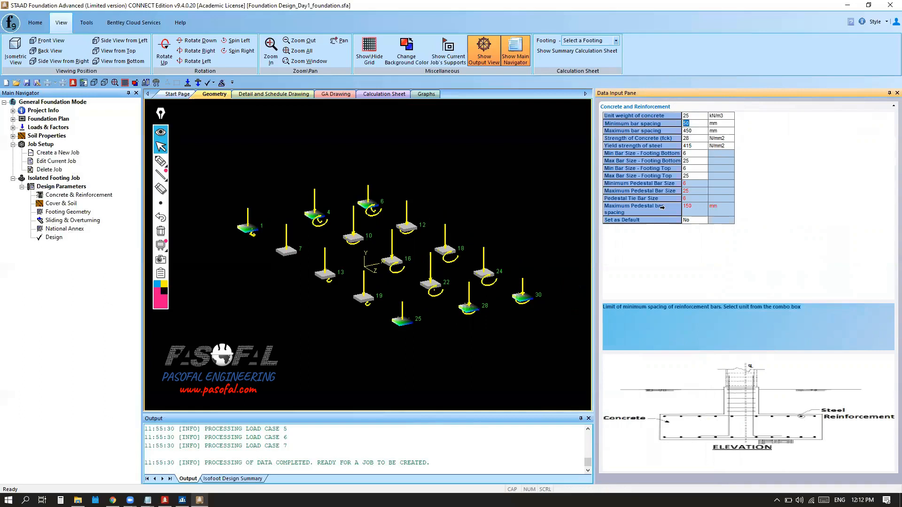
pyautogui.write('100')
# Set the strength of concrete (fck) to 30 N/mm2 in the Concrete and Reinforcement parameters
pyautogui.click(640, 132)
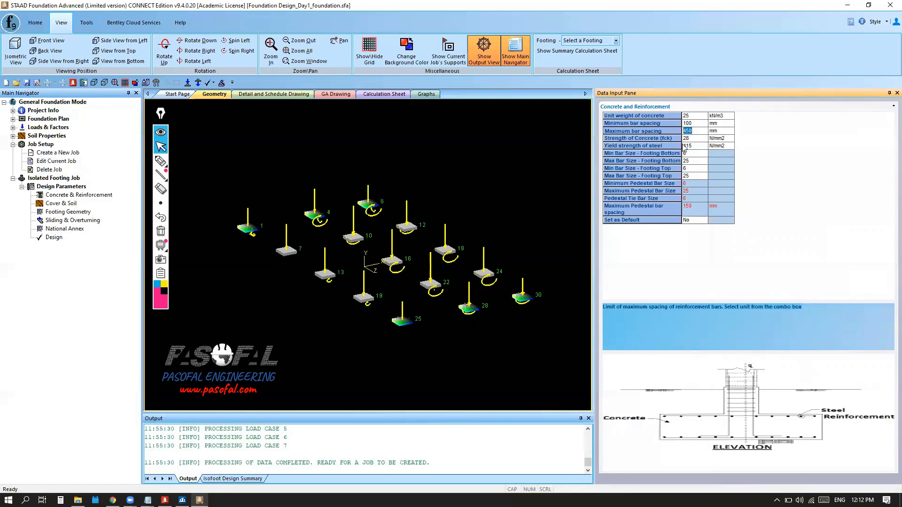
pyautogui.click(695, 138)
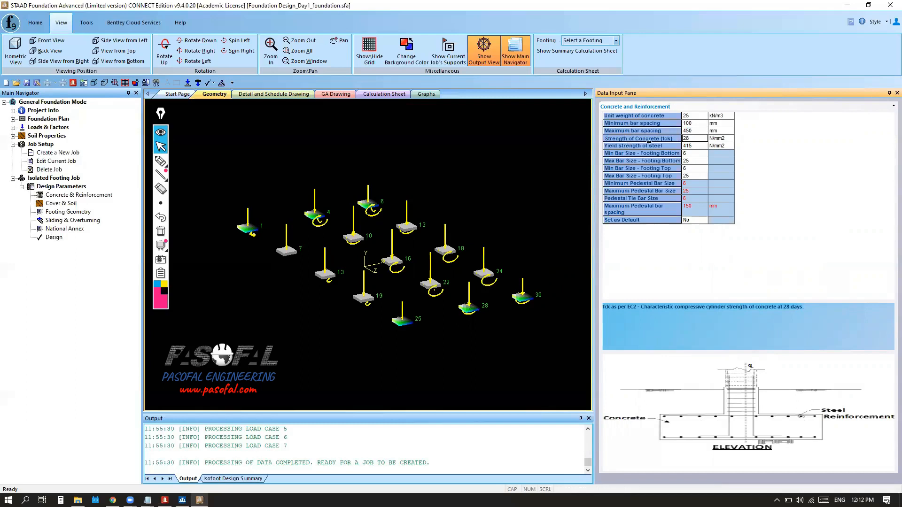
pyautogui.click(691, 138)
pyautogui.moveTo(691, 138); pyautogui.dragTo(682, 140)
pyautogui.write('2')
pyautogui.click(611, 147)
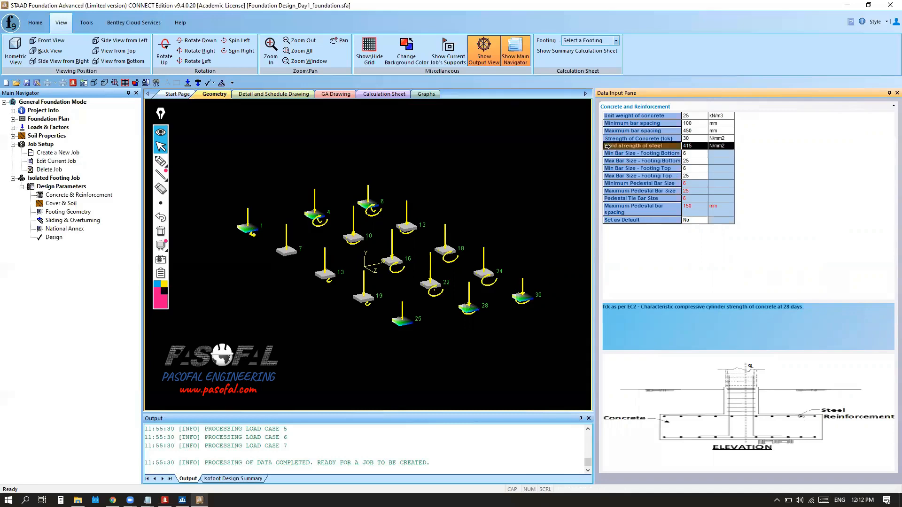
pyautogui.click(685, 146)
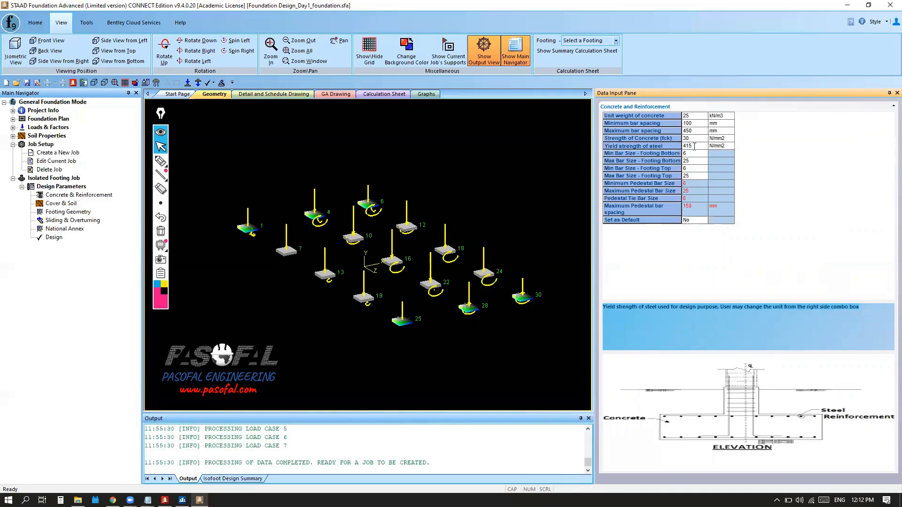
pyautogui.moveTo(693, 146); pyautogui.dragTo(682, 147)
pyautogui.click(611, 155)
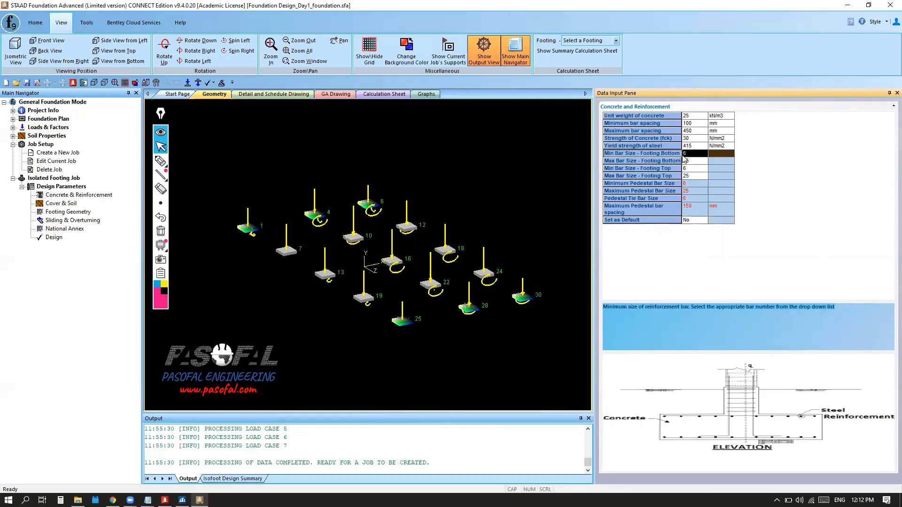
# Outline the top and bottom reinforcement layers in the footing elevation diagram with the annotation pen
pyautogui.click(159, 162)
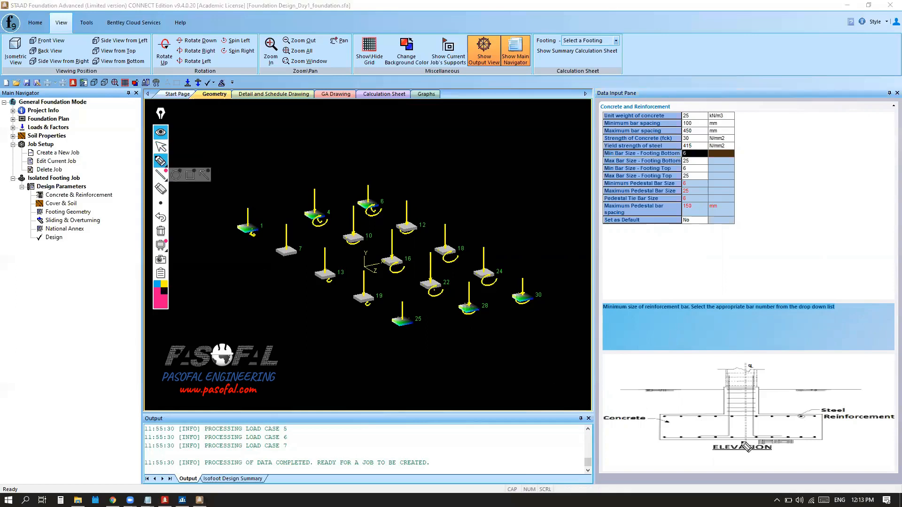
pyautogui.moveTo(822, 433)
pyautogui.mouseDown()
pyautogui.moveTo(807, 442)
pyautogui.moveTo(676, 441)
pyautogui.moveTo(661, 432)
pyautogui.moveTo(820, 433)
pyautogui.moveTo(832, 423)
pyautogui.moveTo(827, 412)
pyautogui.moveTo(657, 431)
pyautogui.moveTo(681, 413)
pyautogui.moveTo(799, 407)
pyautogui.moveTo(825, 418)
pyautogui.mouseUp()
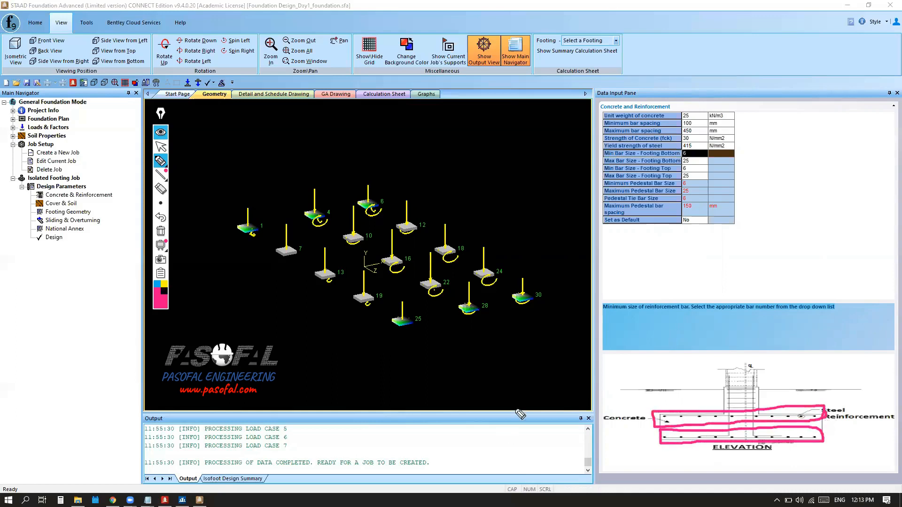
pyautogui.click(159, 149)
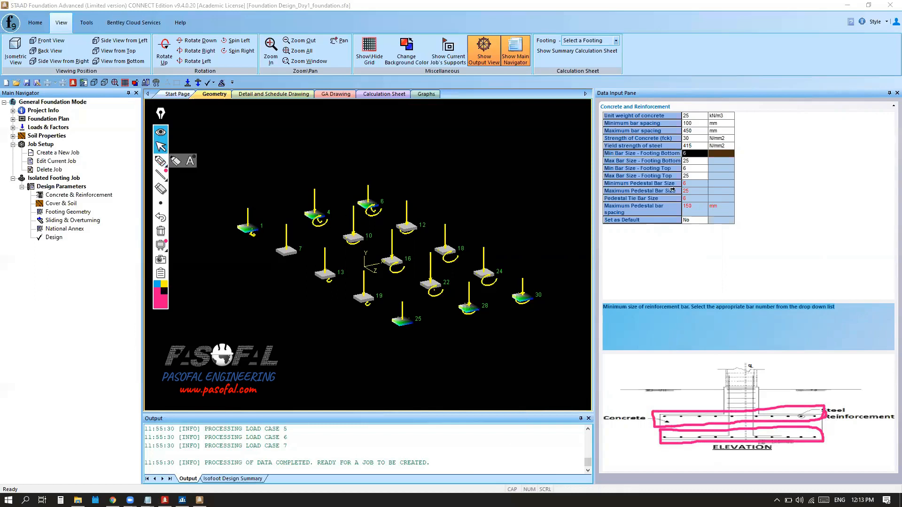
# Set the Footing Bottom bar sizes to a minimum of 10 and a maximum of 25
pyautogui.click(690, 156)
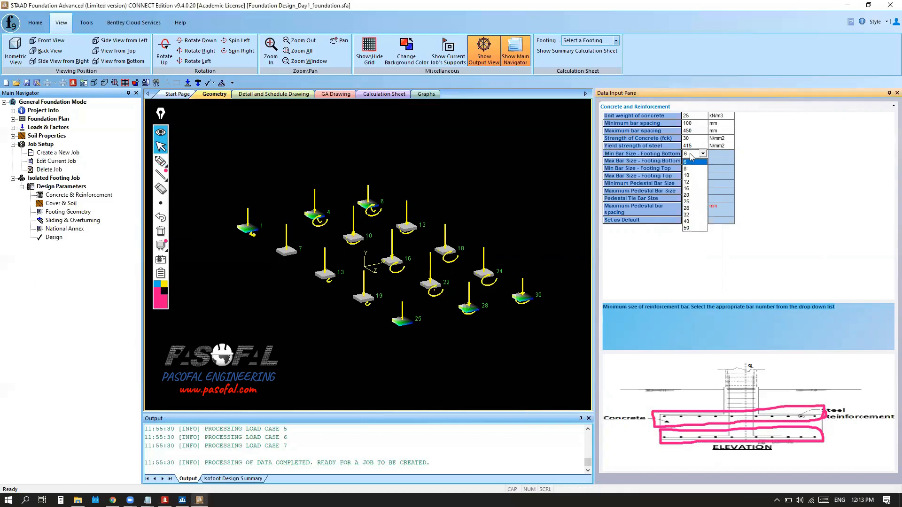
pyautogui.click(690, 182)
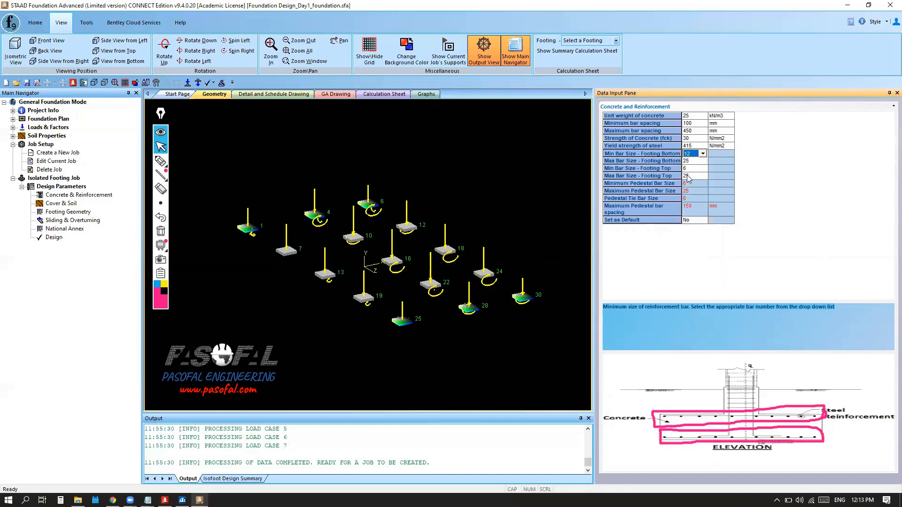
pyautogui.click(652, 162)
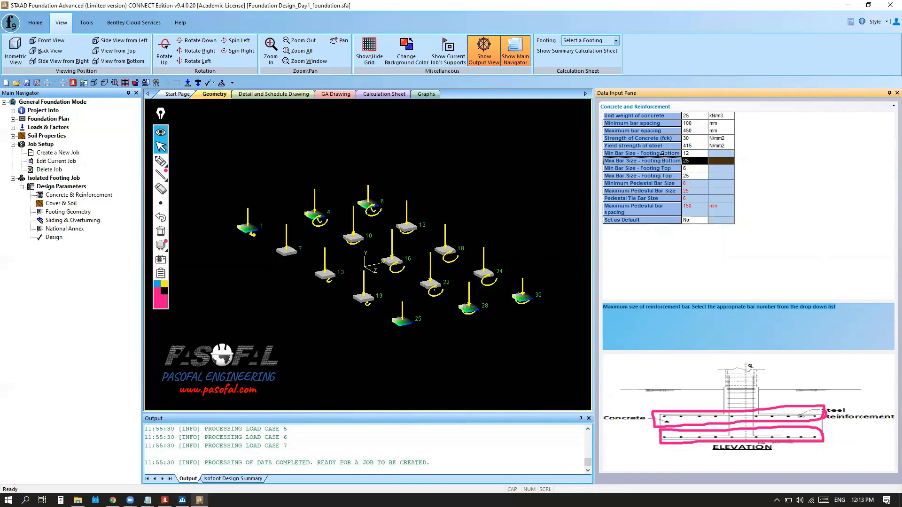
pyautogui.click(663, 155)
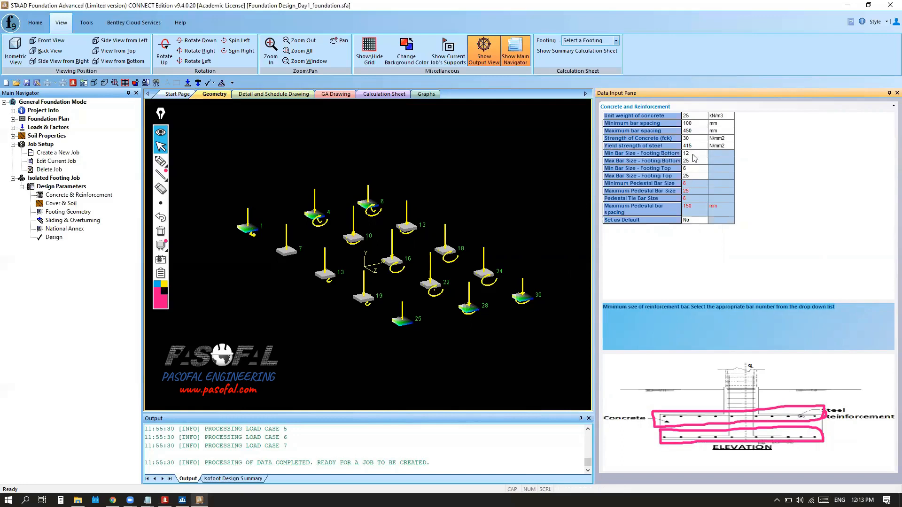
pyautogui.click(702, 154)
pyautogui.click(703, 158)
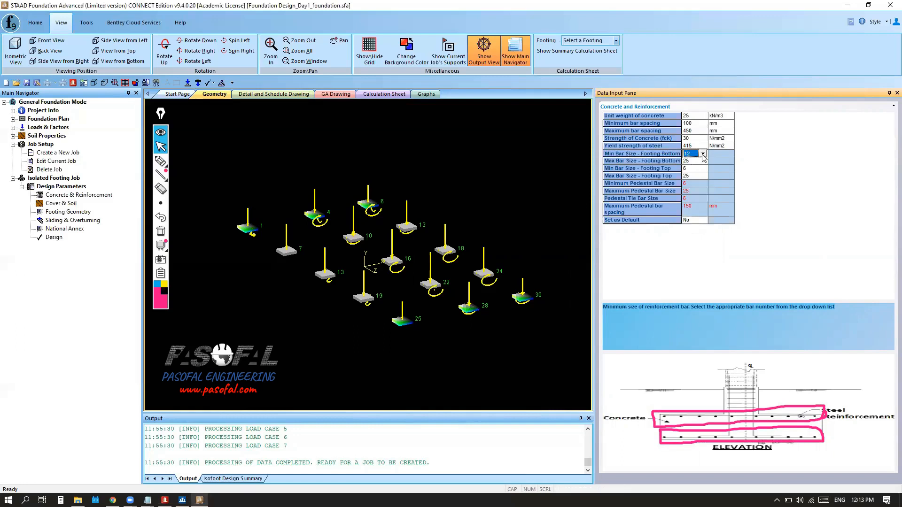
pyautogui.click(703, 155)
pyautogui.click(690, 178)
pyautogui.click(700, 162)
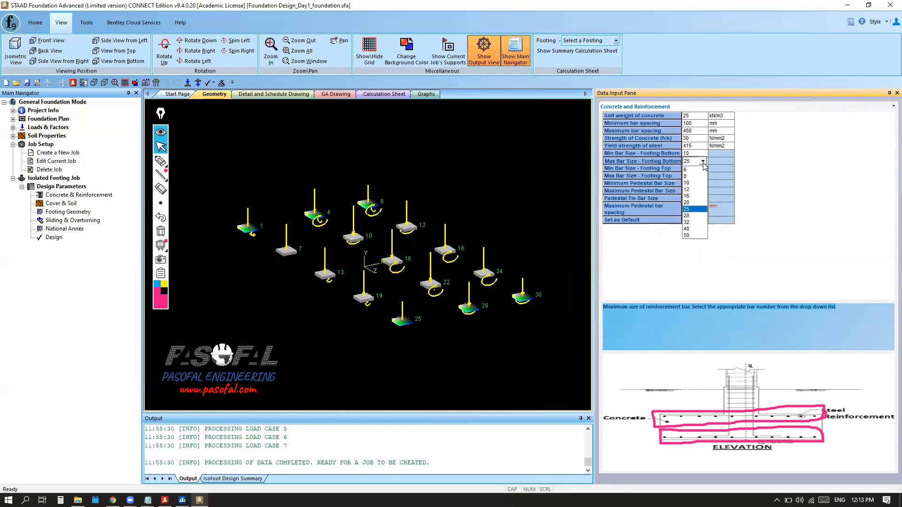
pyautogui.click(691, 209)
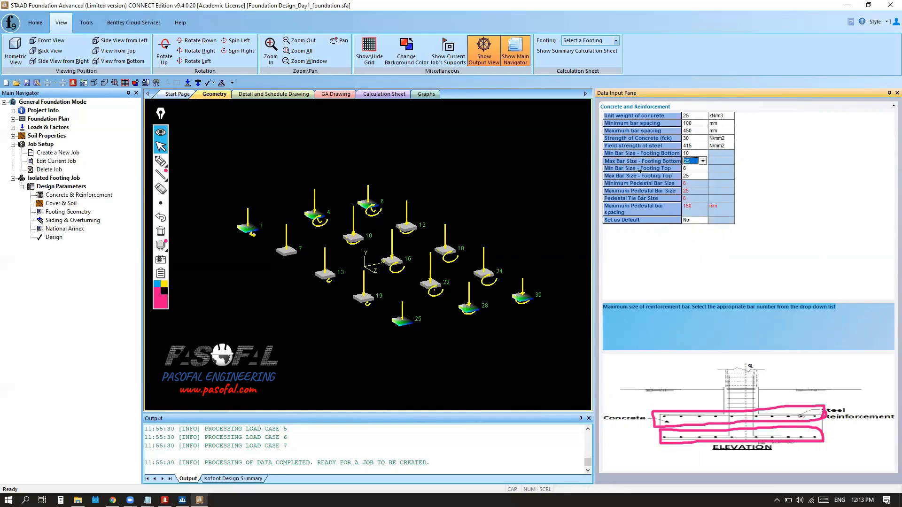
# Set the Footing Top bar sizes to a minimum of 8 and a maximum of 16
pyautogui.click(702, 169)
pyautogui.click(702, 169)
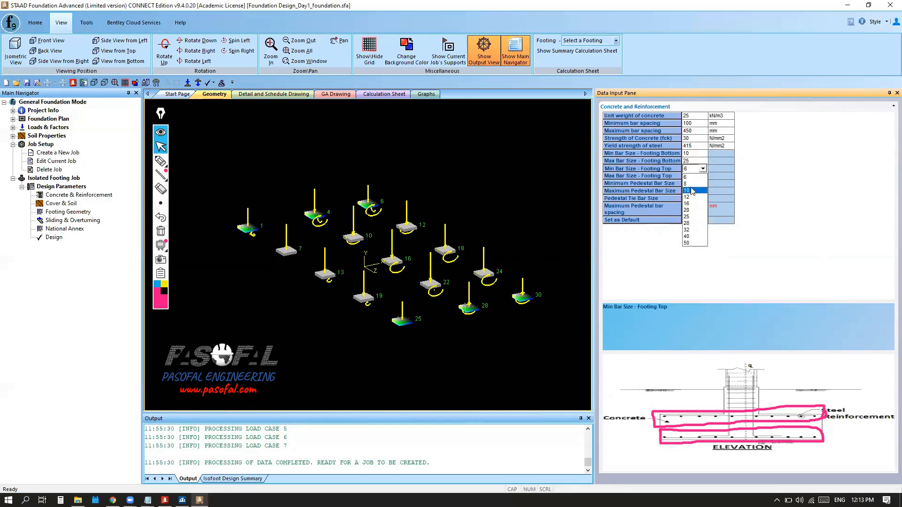
pyautogui.click(695, 184)
pyautogui.click(702, 177)
pyautogui.click(702, 177)
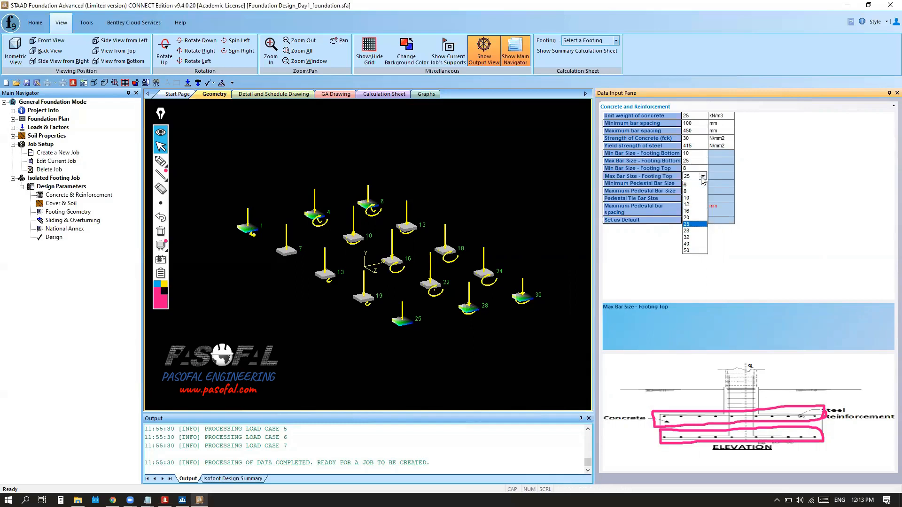
pyautogui.click(690, 208)
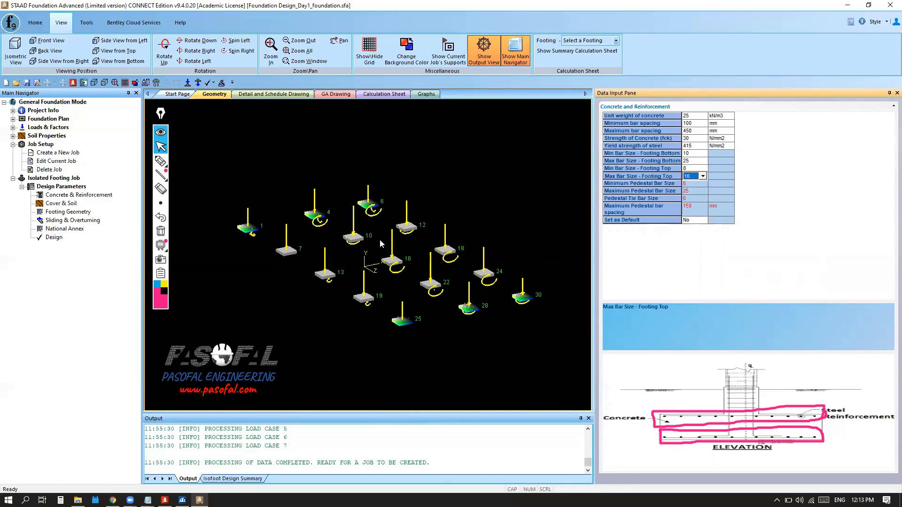
pyautogui.scroll(3, 297, 238)
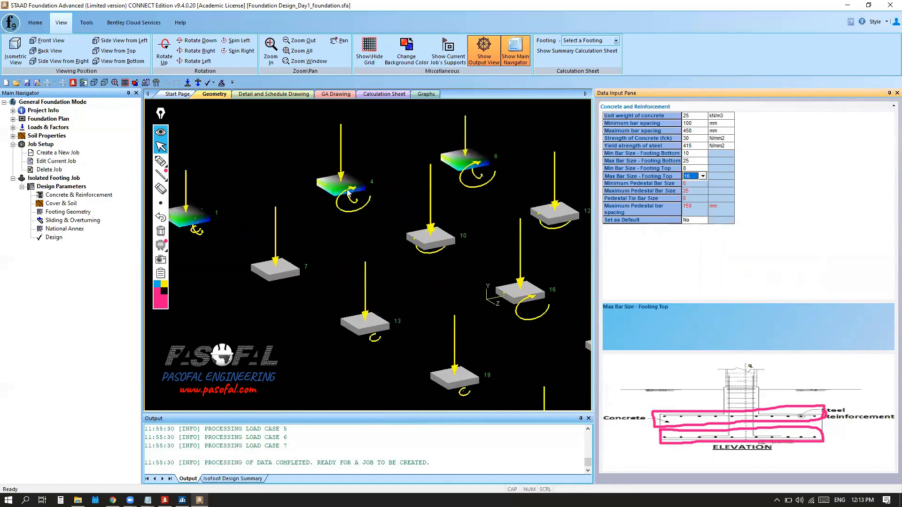
pyautogui.scroll(-5, 320, 219)
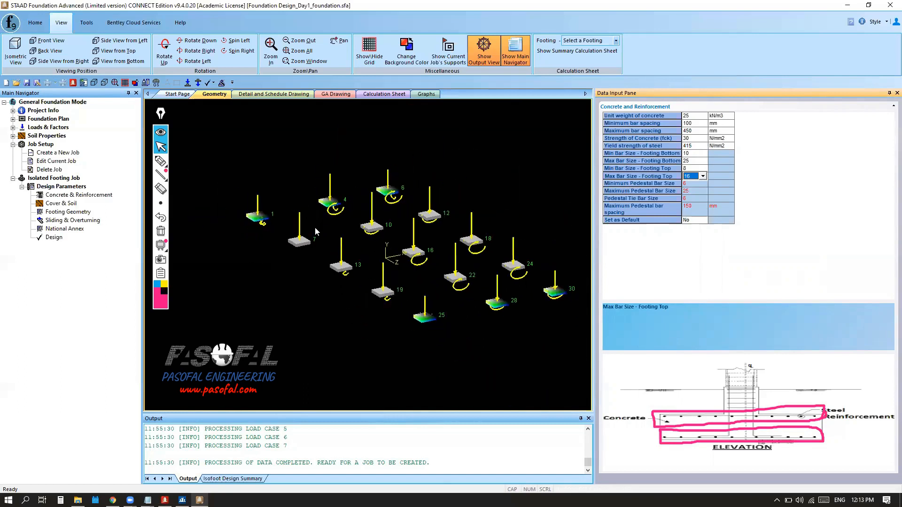
pyautogui.scroll(-1, 316, 231)
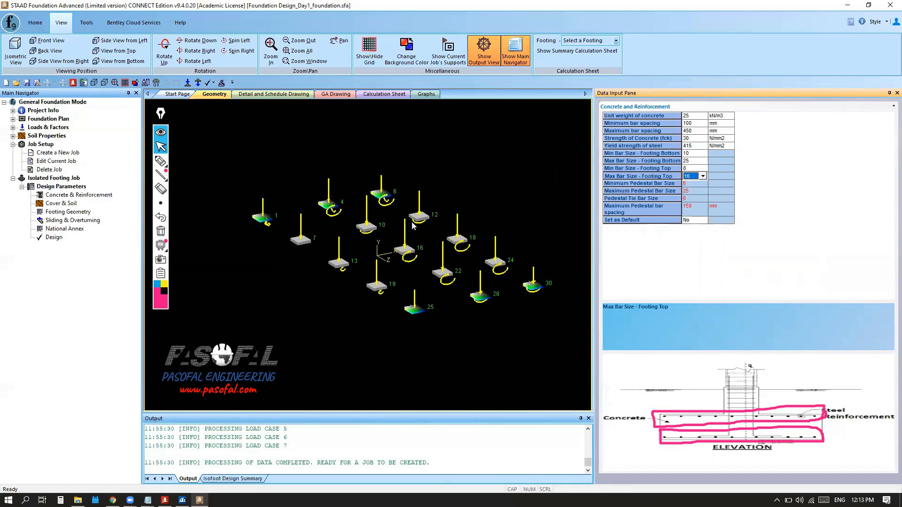
# Set the Concrete and Reinforcement parameters' Set as Default option to Yes
pyautogui.click(688, 197)
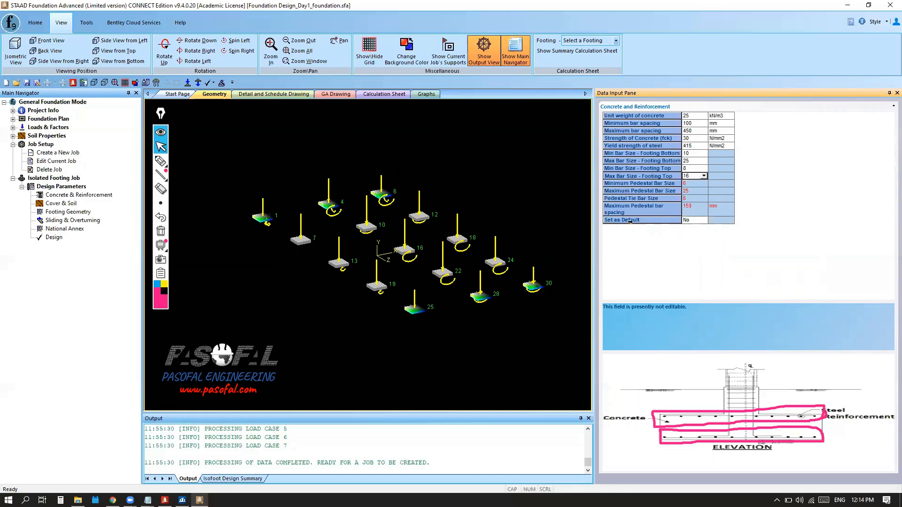
pyautogui.click(696, 221)
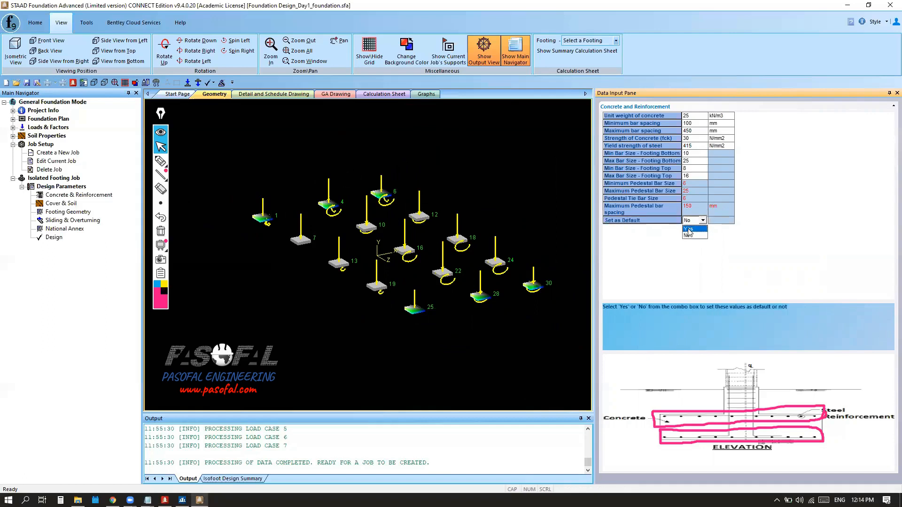
pyautogui.click(687, 230)
# Open the Cover & Soil parameters, erase the pen annotations and set the bottom clear cover to 40 mm
pyautogui.click(59, 206)
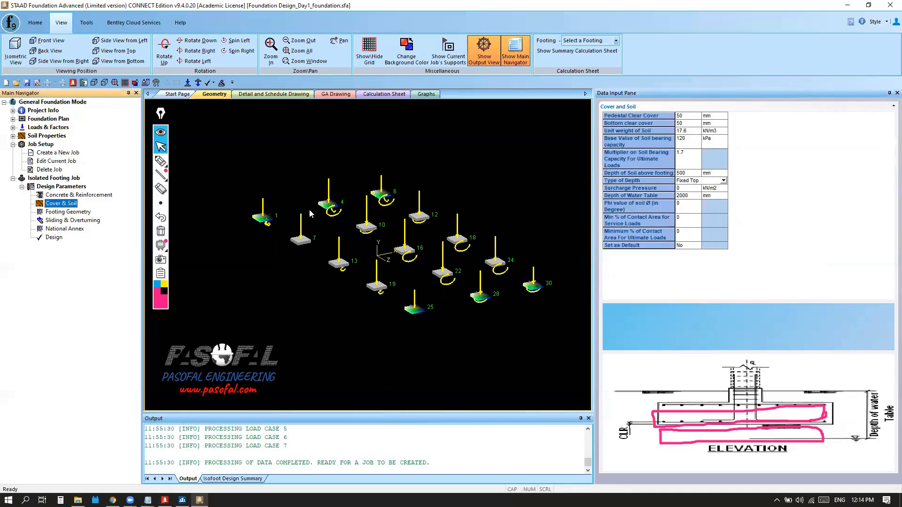
pyautogui.click(160, 231)
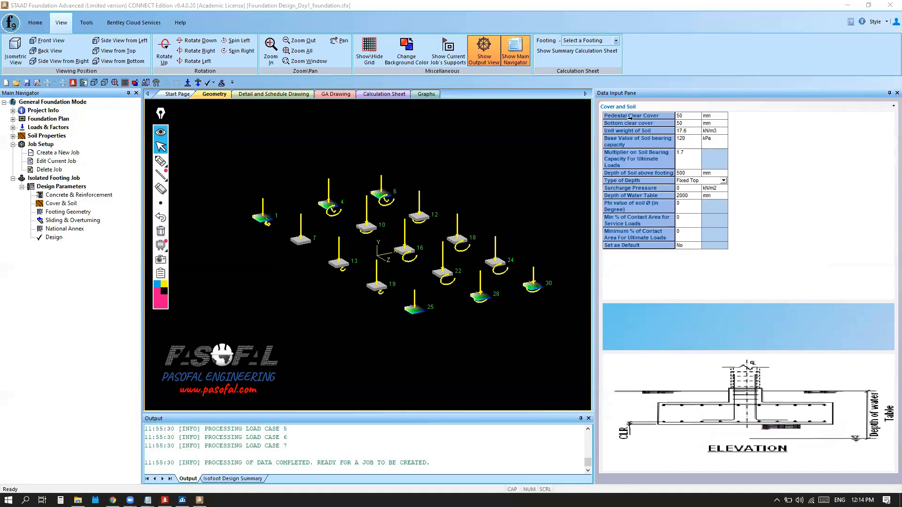
pyautogui.click(686, 117)
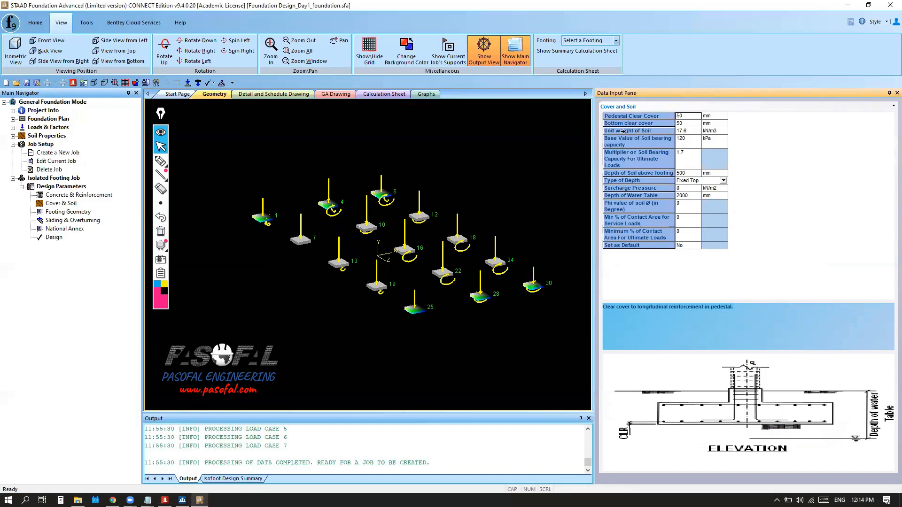
pyautogui.click(686, 123)
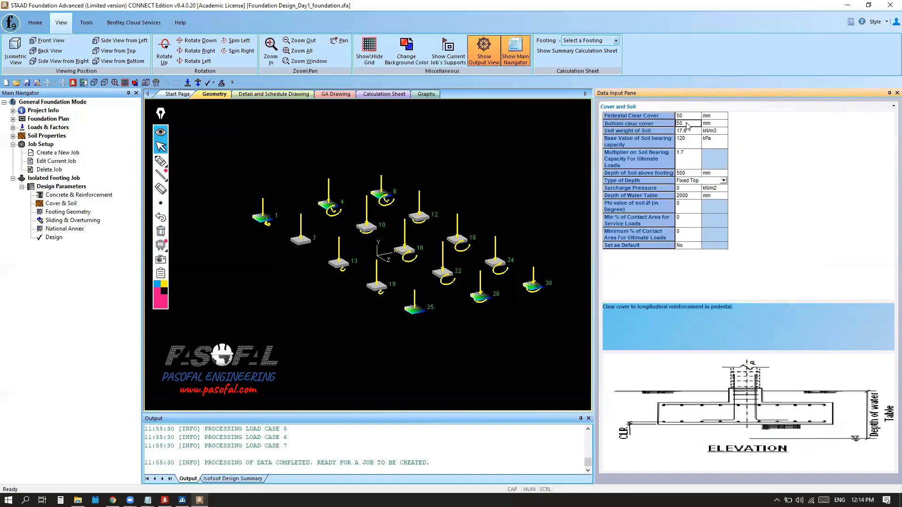
pyautogui.moveTo(687, 122); pyautogui.dragTo(676, 126)
pyautogui.click(685, 123)
pyautogui.write('40')
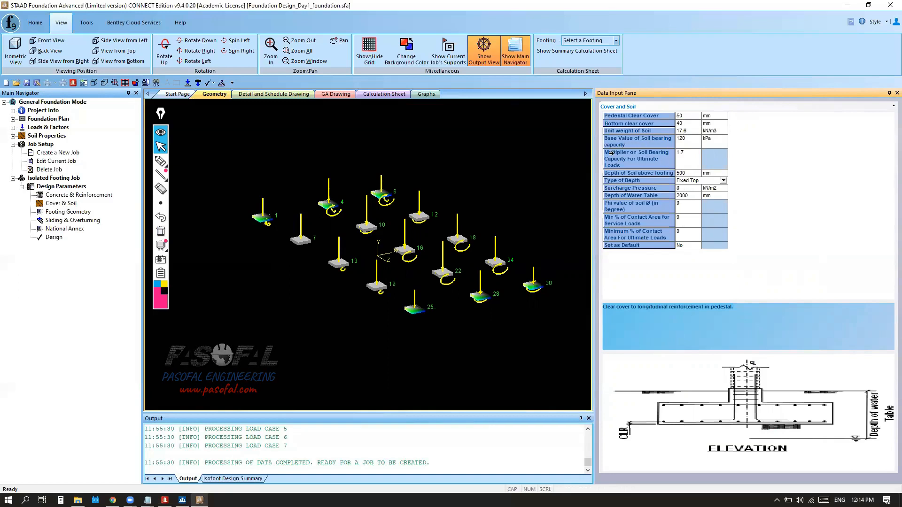
# Set the base value of soil bearing capacity to 150 kPa and its multiplier for ultimate loads to 1.5
pyautogui.click(687, 141)
pyautogui.moveTo(688, 140); pyautogui.dragTo(675, 141)
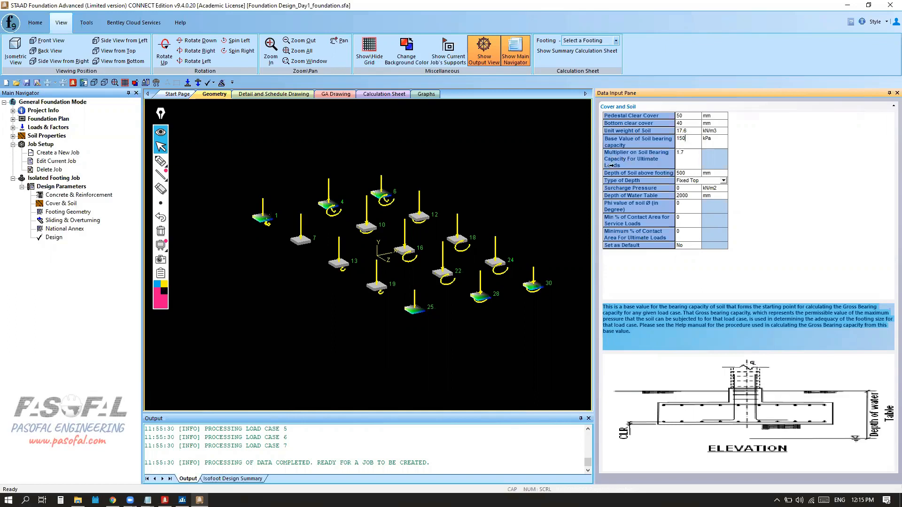
pyautogui.click(688, 157)
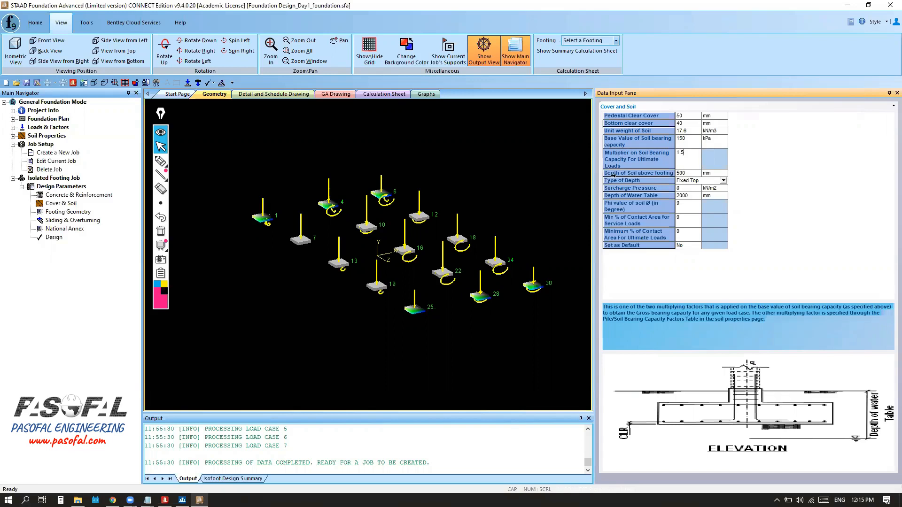
pyautogui.click(687, 173)
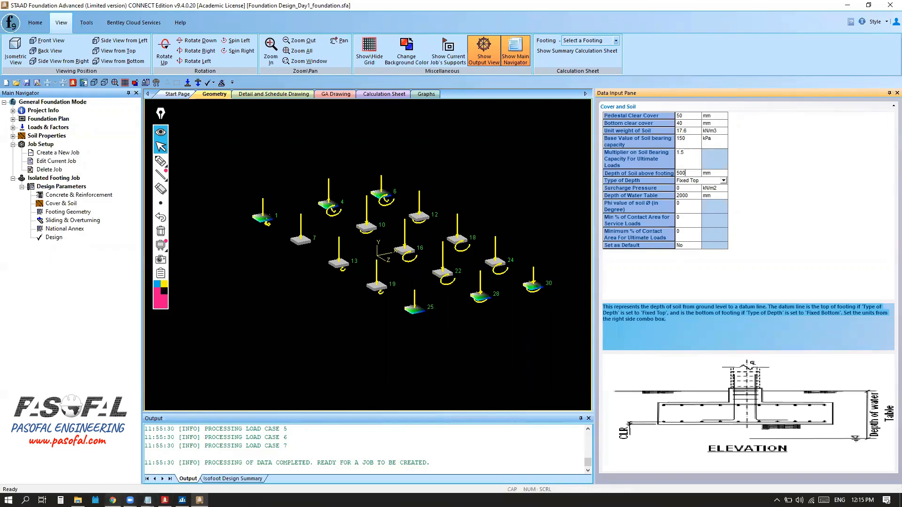
# Sketch with the annotation pen a frame on two footings below a ground line, marking the soil depth above the footings
pyautogui.click(161, 161)
pyautogui.moveTo(215, 245)
pyautogui.mouseDown()
pyautogui.moveTo(217, 331)
pyautogui.moveTo(214, 254)
pyautogui.moveTo(295, 245)
pyautogui.moveTo(295, 331)
pyautogui.moveTo(285, 332)
pyautogui.moveTo(302, 330)
pyautogui.moveTo(303, 342)
pyautogui.moveTo(277, 344)
pyautogui.moveTo(277, 333)
pyautogui.mouseUp()
pyautogui.moveTo(220, 330)
pyautogui.mouseDown()
pyautogui.moveTo(201, 338)
pyautogui.moveTo(231, 340)
pyautogui.moveTo(231, 329)
pyautogui.moveTo(191, 318)
pyautogui.moveTo(354, 320)
pyautogui.moveTo(328, 332)
pyautogui.moveTo(353, 341)
pyautogui.mouseUp()
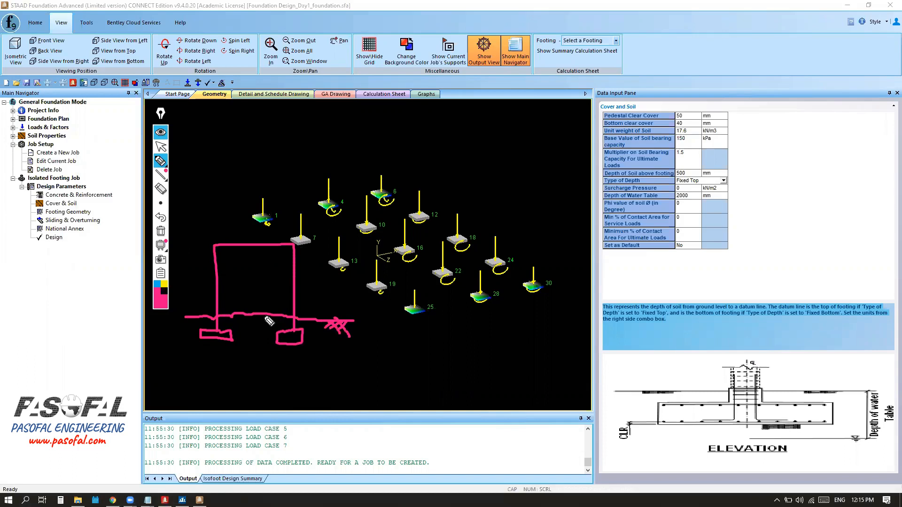
pyautogui.moveTo(267, 312); pyautogui.dragTo(271, 327)
pyautogui.moveTo(253, 316); pyautogui.dragTo(256, 324)
pyautogui.click(160, 147)
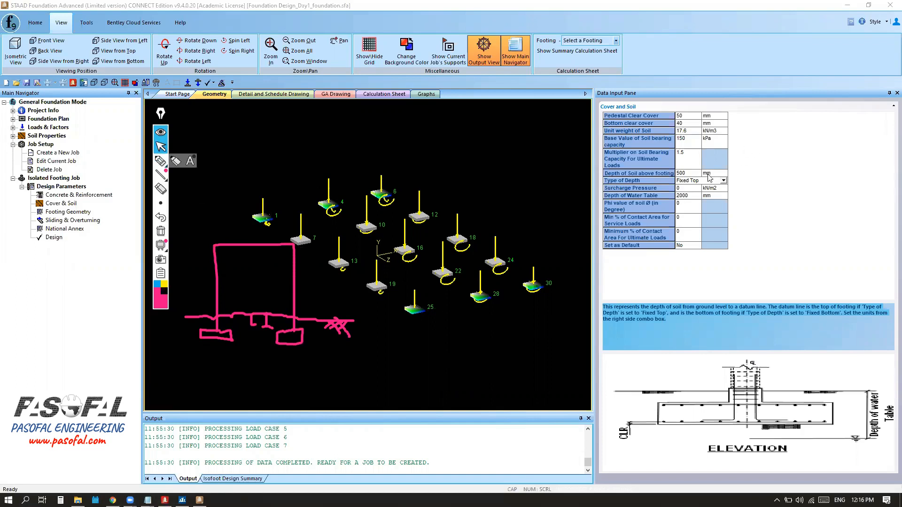
# Set the depth of soil above footing to 0 mm, keeping the type of depth at Fixed Top
pyautogui.click(692, 172)
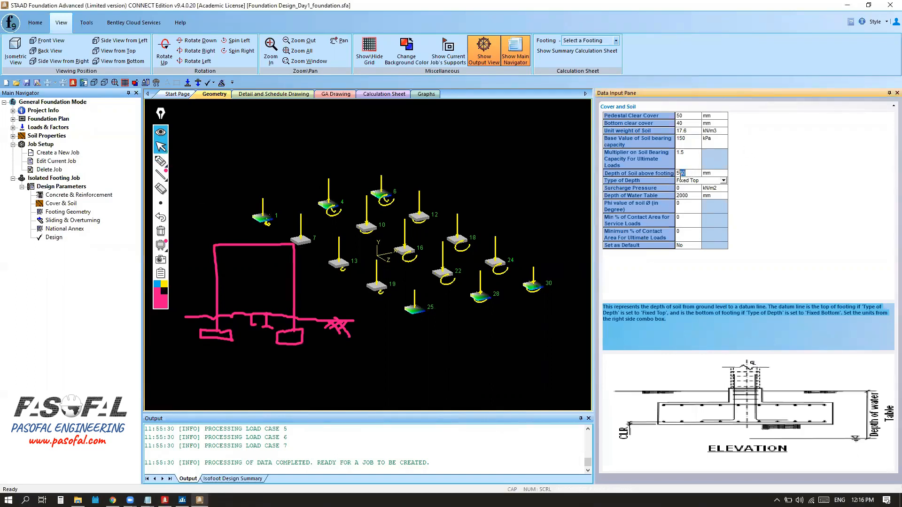
pyautogui.click(682, 188)
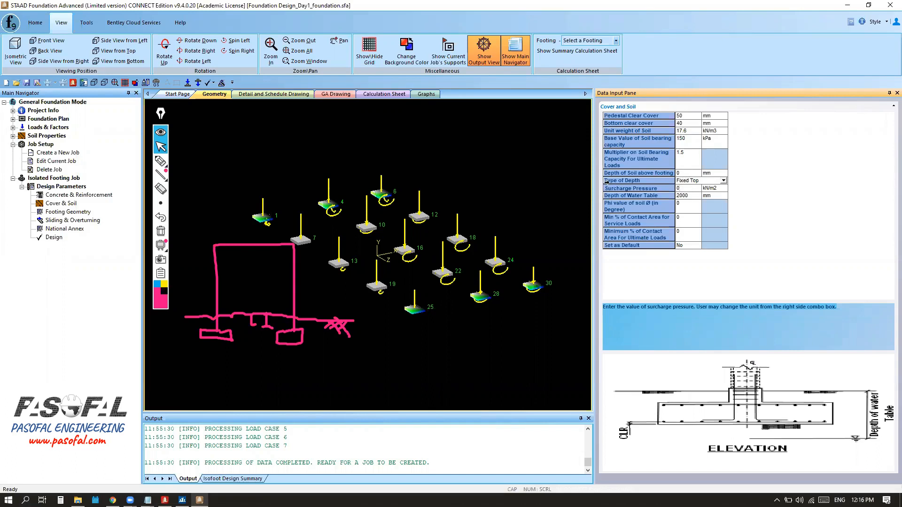
pyautogui.click(723, 181)
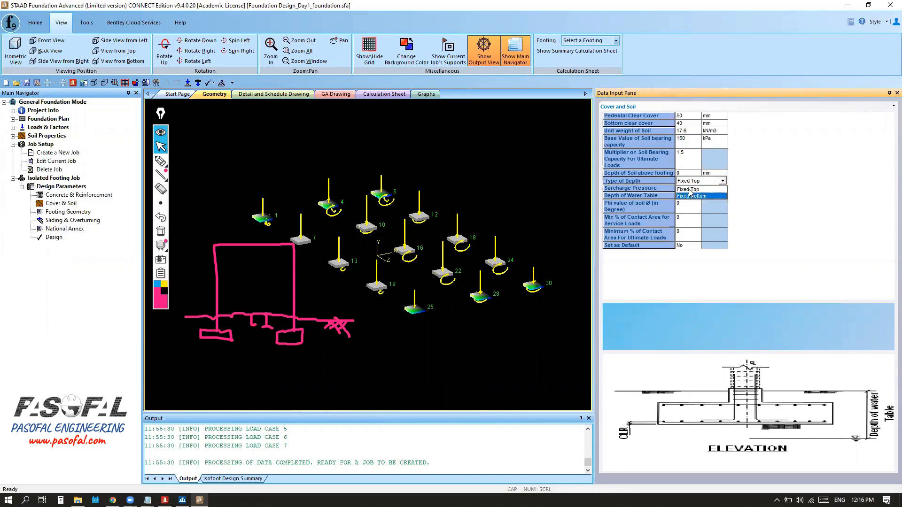
pyautogui.click(753, 189)
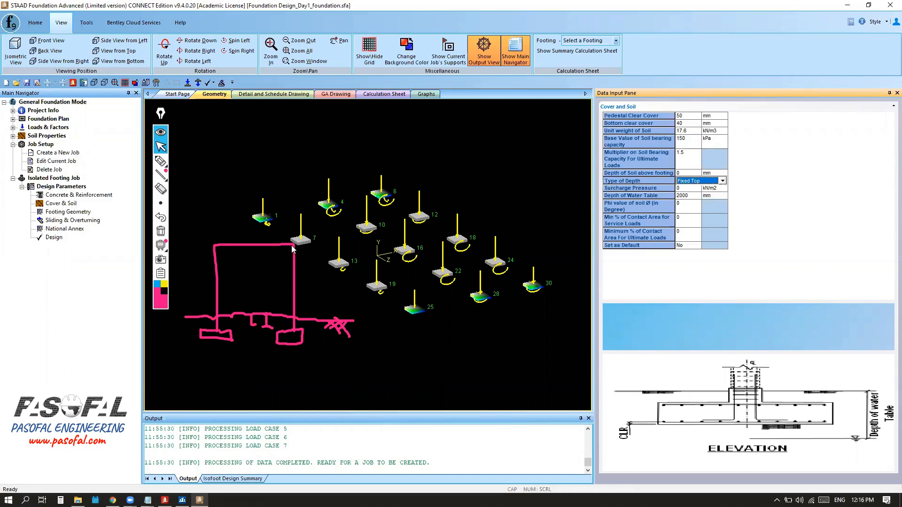
# Erase the frame sketch and draw a pink rectangular footing section with a height mark labelled 500 mm
pyautogui.click(160, 231)
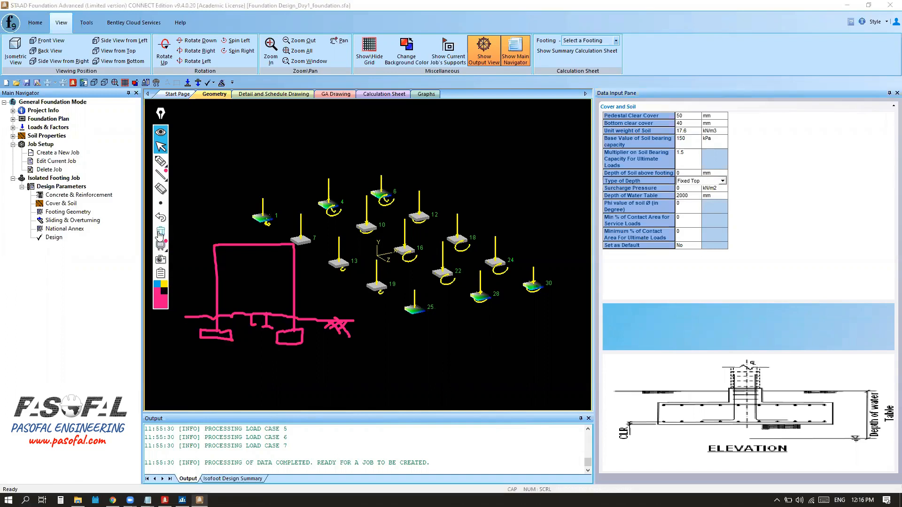
pyautogui.click(175, 161)
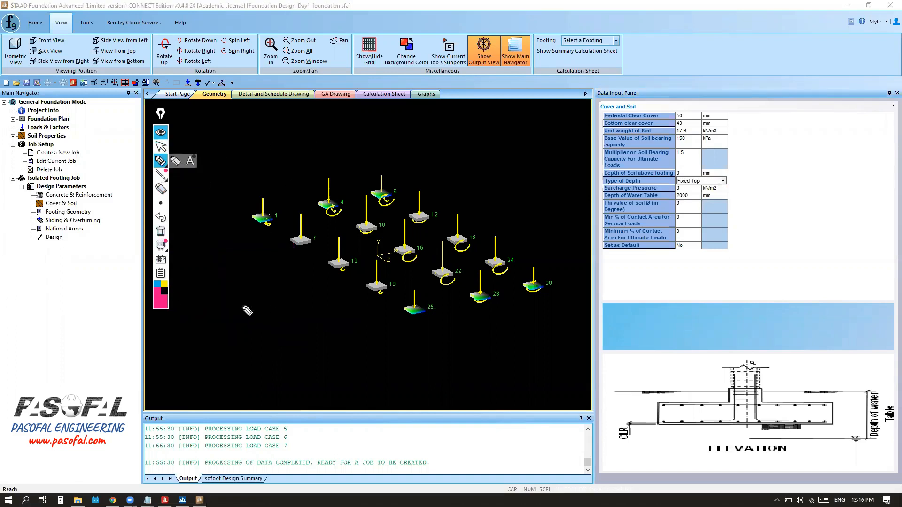
pyautogui.moveTo(214, 308)
pyautogui.mouseDown()
pyautogui.moveTo(340, 307)
pyautogui.moveTo(366, 353)
pyautogui.moveTo(333, 365)
pyautogui.moveTo(221, 366)
pyautogui.moveTo(209, 346)
pyautogui.moveTo(210, 312)
pyautogui.moveTo(221, 308)
pyautogui.mouseUp()
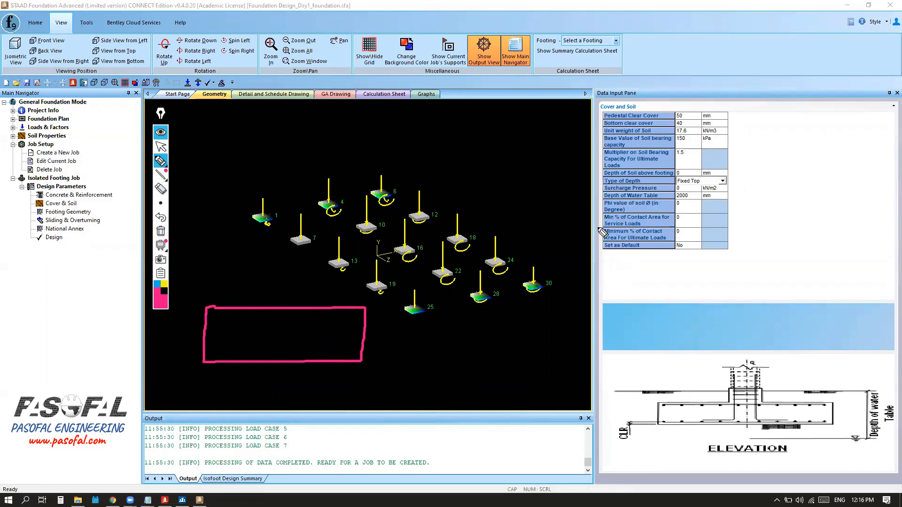
pyautogui.moveTo(372, 307)
pyautogui.mouseDown()
pyautogui.moveTo(385, 307)
pyautogui.moveTo(389, 363)
pyautogui.mouseUp()
pyautogui.moveTo(395, 331)
pyautogui.mouseDown()
pyautogui.moveTo(401, 349)
pyautogui.moveTo(408, 326)
pyautogui.moveTo(438, 342)
pyautogui.moveTo(489, 348)
pyautogui.moveTo(506, 334)
pyautogui.mouseUp()
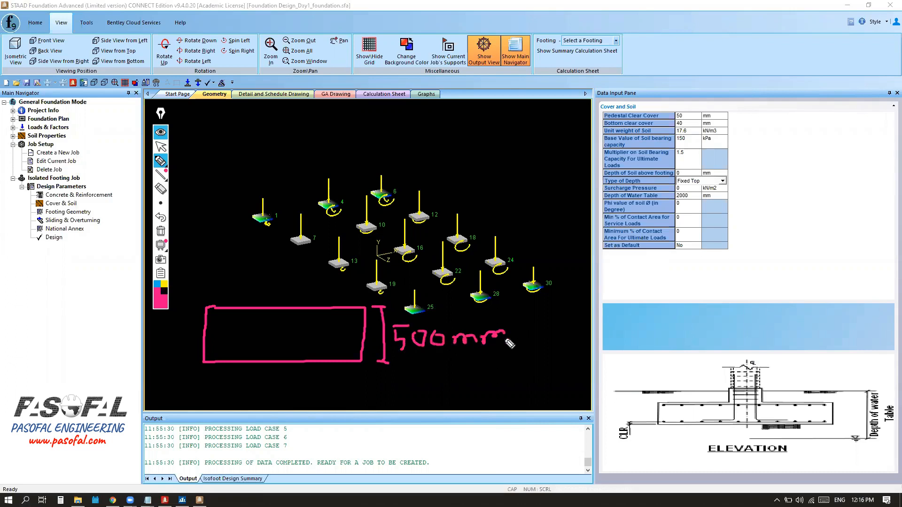
# Mark in yellow the fixed top edge of the sketched footing, an added strip below it labelled 550, and a downward arrow
pyautogui.click(164, 284)
pyautogui.moveTo(212, 311)
pyautogui.mouseDown()
pyautogui.moveTo(187, 305)
pyautogui.moveTo(415, 315)
pyautogui.mouseUp()
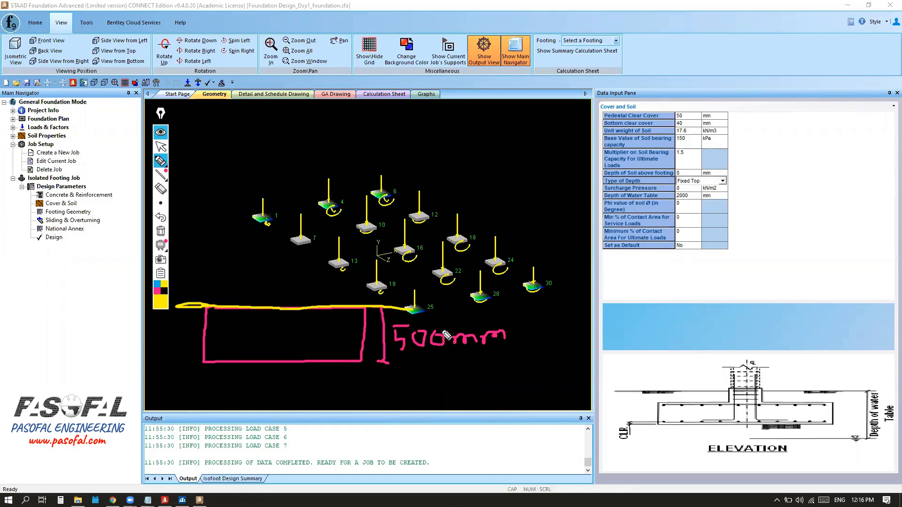
pyautogui.moveTo(203, 367)
pyautogui.mouseDown()
pyautogui.moveTo(361, 370)
pyautogui.moveTo(360, 361)
pyautogui.mouseUp()
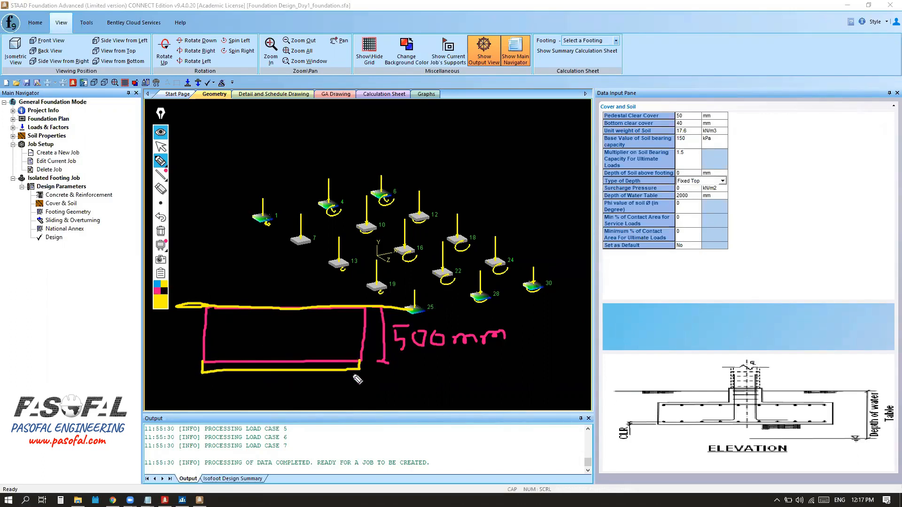
pyautogui.moveTo(382, 361)
pyautogui.mouseDown()
pyautogui.moveTo(388, 371)
pyautogui.moveTo(416, 364)
pyautogui.moveTo(430, 376)
pyautogui.moveTo(423, 362)
pyautogui.moveTo(439, 359)
pyautogui.moveTo(441, 374)
pyautogui.moveTo(441, 361)
pyautogui.mouseUp()
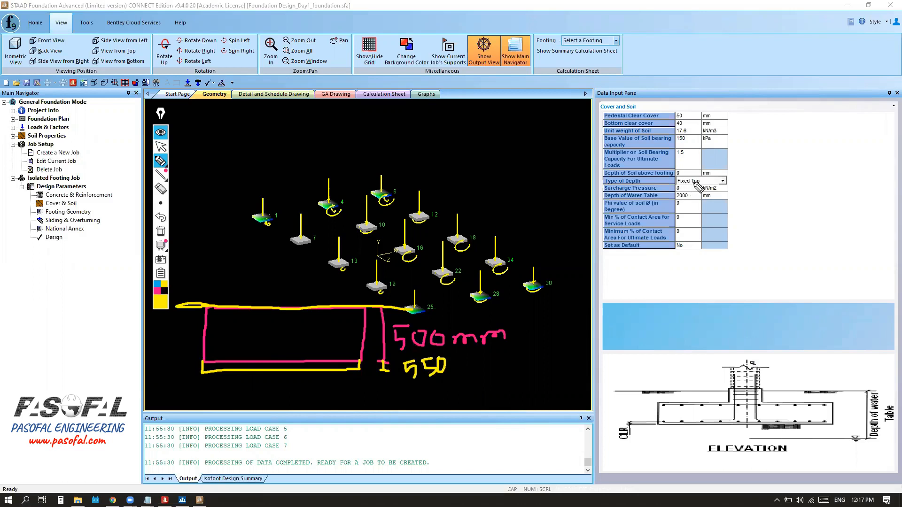
pyautogui.moveTo(187, 308); pyautogui.dragTo(373, 311)
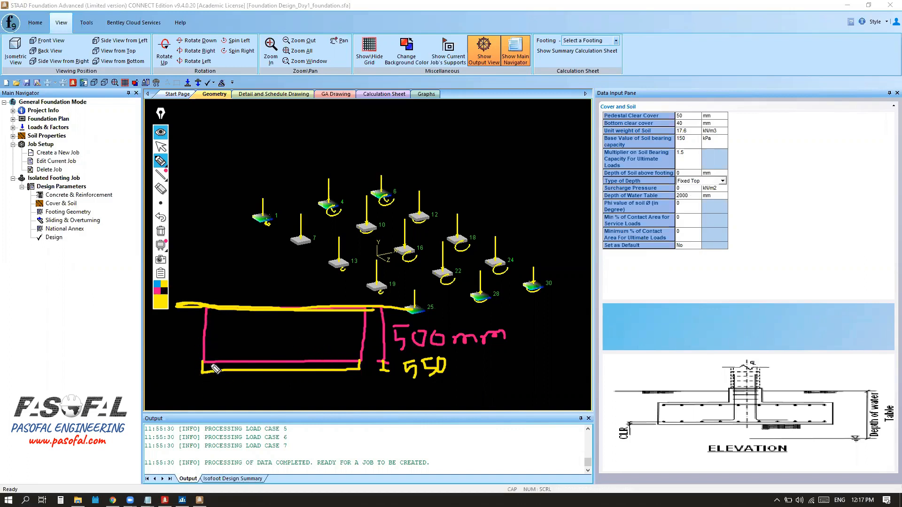
pyautogui.moveTo(193, 319)
pyautogui.mouseDown()
pyautogui.moveTo(195, 384)
pyautogui.moveTo(205, 361)
pyautogui.mouseUp()
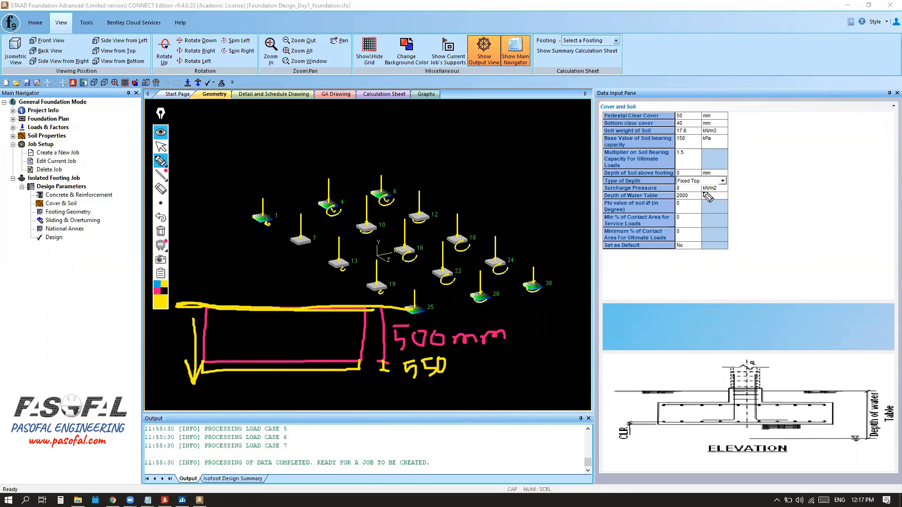
# Undo the yellow annotation strokes and draw a yellow line along the bottom edge of the sketched footing
pyautogui.click(161, 218)
pyautogui.click(161, 217)
pyautogui.click(160, 218)
pyautogui.click(160, 217)
pyautogui.click(161, 217)
pyautogui.click(161, 218)
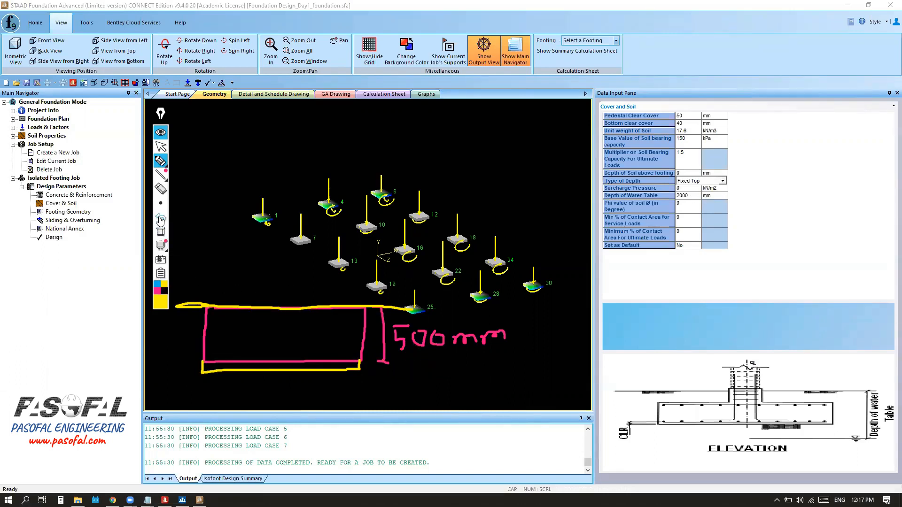
pyautogui.click(161, 217)
pyautogui.click(161, 218)
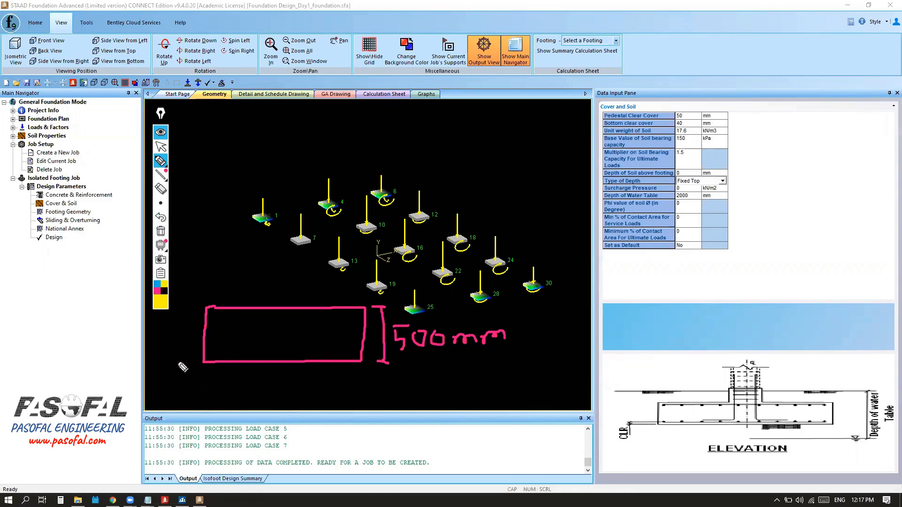
pyautogui.moveTo(165, 361); pyautogui.dragTo(388, 361)
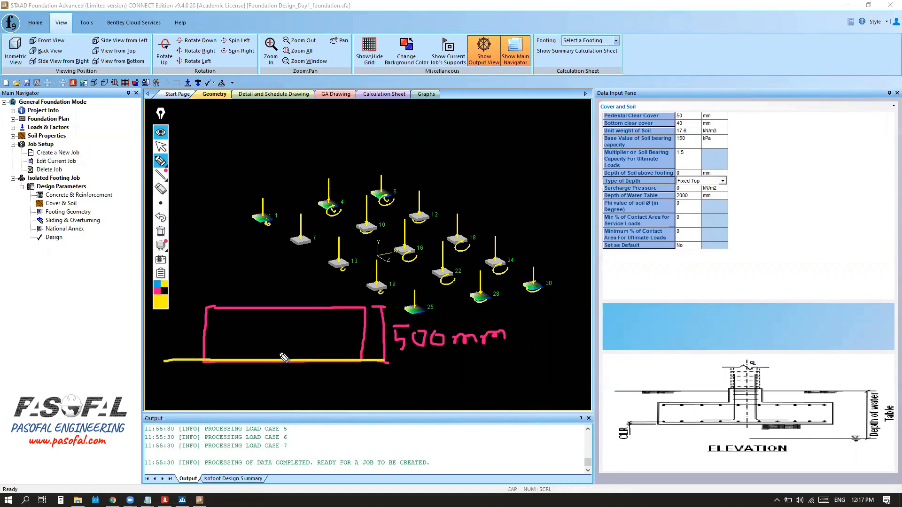
# Change the type of depth in the Cover and Soil parameters to Fixed Bottom
pyautogui.click(161, 146)
pyautogui.click(723, 181)
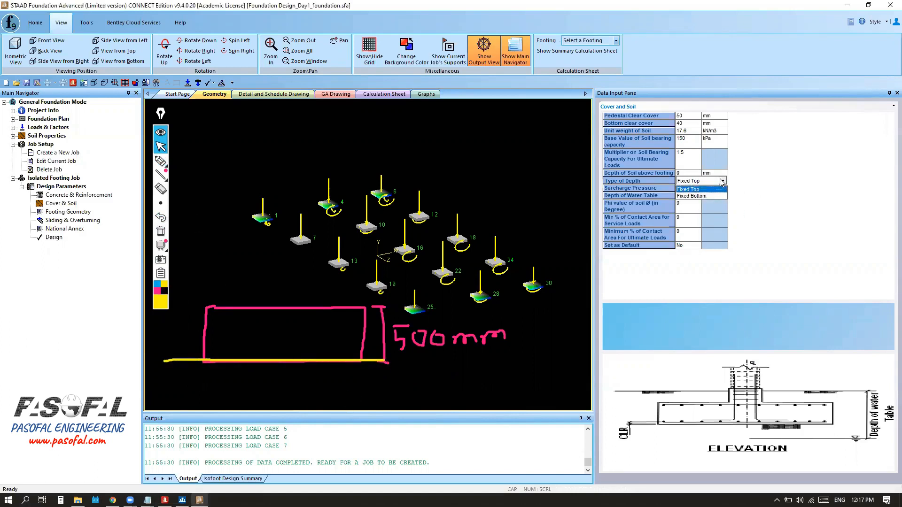
pyautogui.click(699, 196)
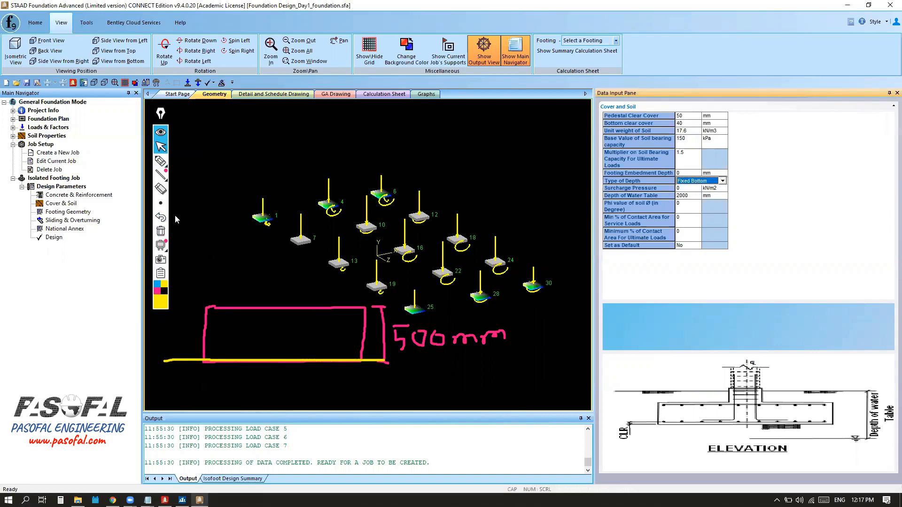
# Sketch in yellow an added strip above the footing section, with a thickness mark and an upward arrow beside it
pyautogui.click(160, 161)
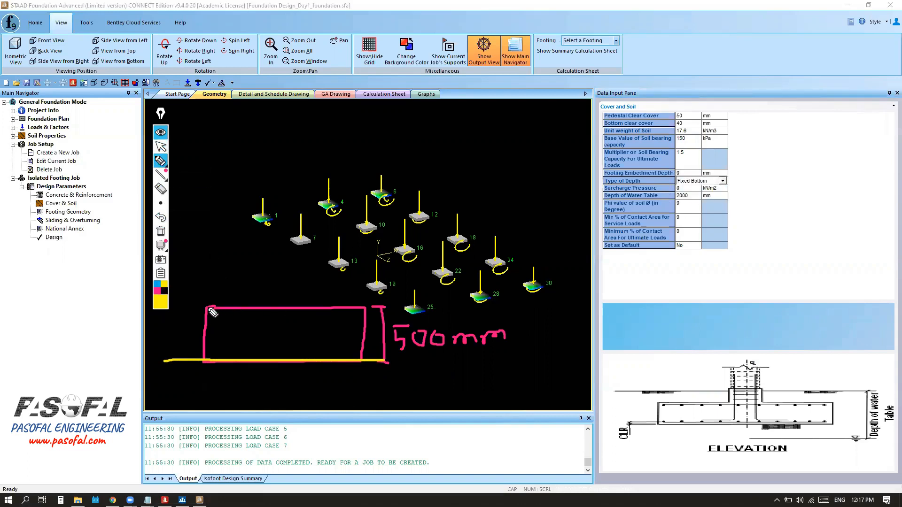
pyautogui.moveTo(212, 312)
pyautogui.mouseDown()
pyautogui.moveTo(210, 301)
pyautogui.moveTo(365, 296)
pyautogui.moveTo(370, 311)
pyautogui.mouseUp()
pyautogui.moveTo(193, 295)
pyautogui.mouseDown()
pyautogui.moveTo(201, 294)
pyautogui.moveTo(201, 310)
pyautogui.mouseUp()
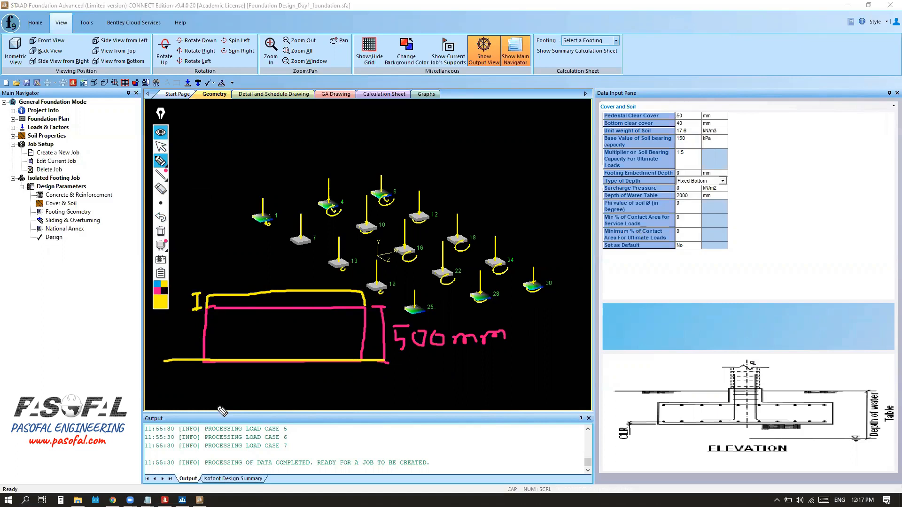
pyautogui.moveTo(182, 346)
pyautogui.mouseDown()
pyautogui.moveTo(183, 304)
pyautogui.moveTo(190, 313)
pyautogui.mouseUp()
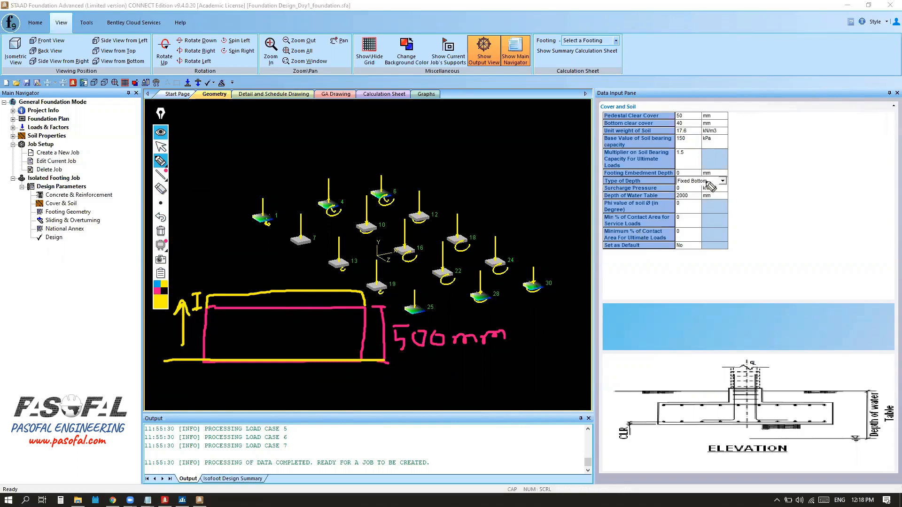
# Sketch a column as two vertical lines running into the footing section and add a second upward arrow beside it
pyautogui.click(161, 158)
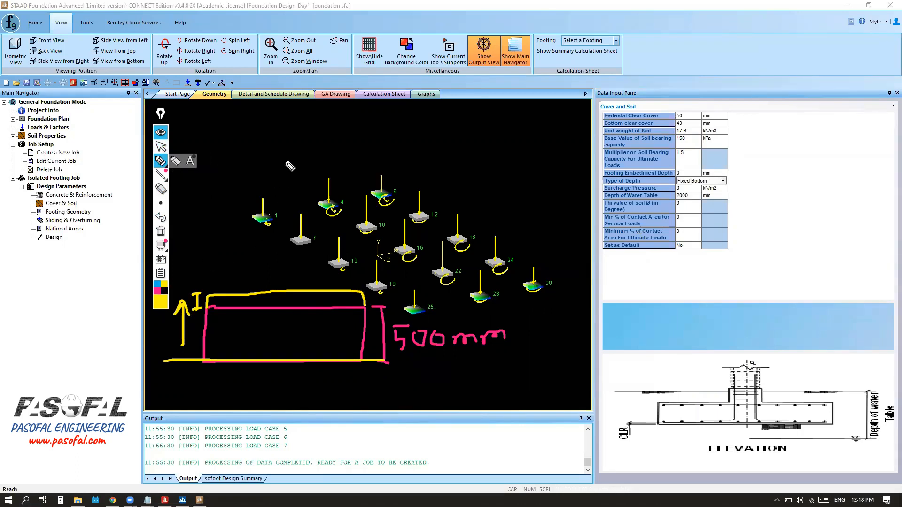
pyautogui.moveTo(285, 161); pyautogui.dragTo(272, 325)
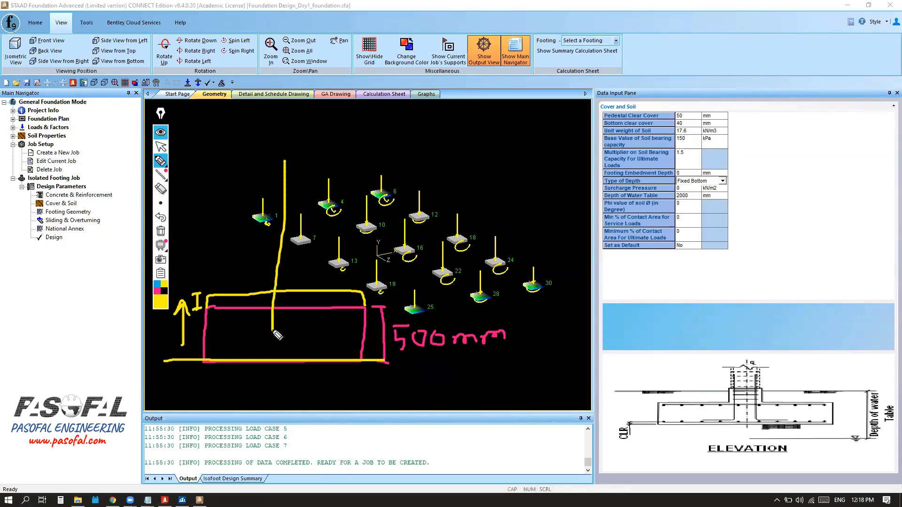
pyautogui.moveTo(307, 160); pyautogui.dragTo(303, 356)
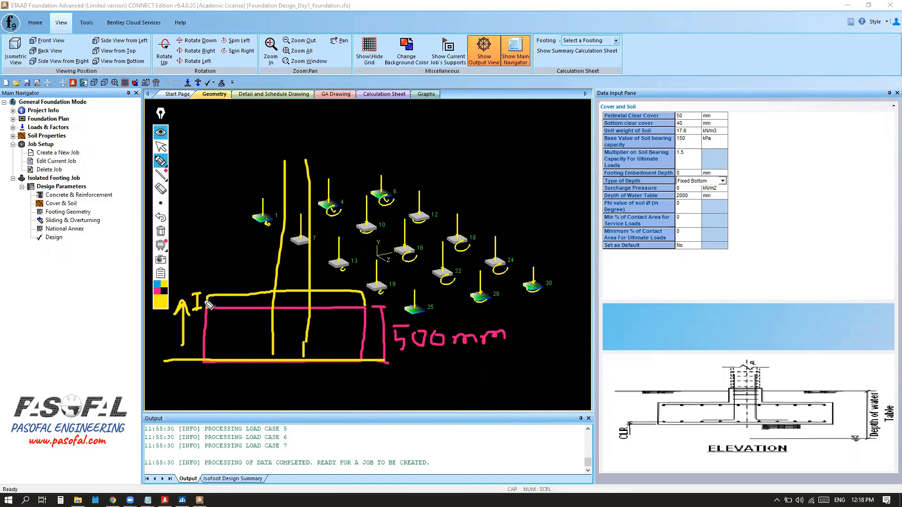
pyautogui.moveTo(202, 306)
pyautogui.mouseDown()
pyautogui.moveTo(201, 261)
pyautogui.moveTo(213, 273)
pyautogui.mouseUp()
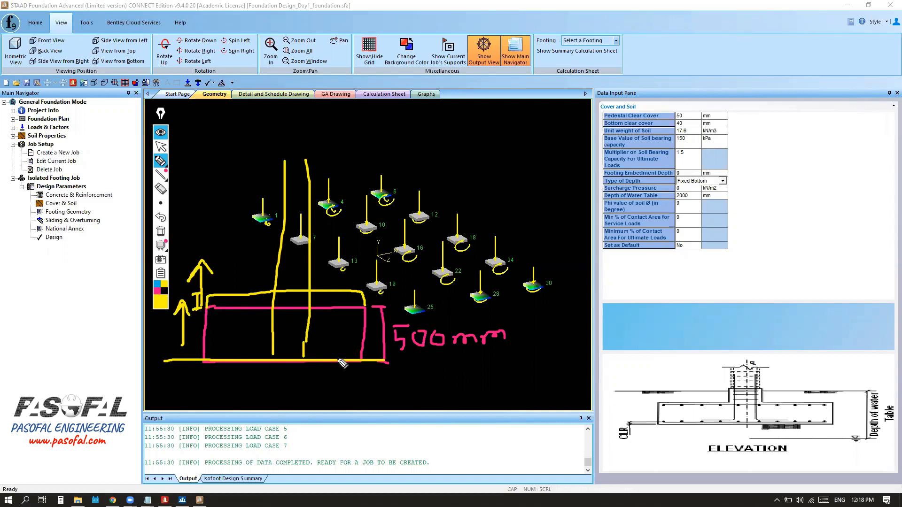
# Draw soil hatching strokes beneath the sketched footing and a long downward arrow beside its 500 mm height mark
pyautogui.moveTo(360, 374)
pyautogui.mouseDown()
pyautogui.moveTo(349, 400)
pyautogui.moveTo(311, 408)
pyautogui.mouseUp()
pyautogui.moveTo(282, 394); pyautogui.dragTo(260, 407)
pyautogui.moveTo(236, 395)
pyautogui.mouseDown()
pyautogui.moveTo(219, 405)
pyautogui.moveTo(196, 396)
pyautogui.mouseUp()
pyautogui.moveTo(189, 390); pyautogui.dragTo(187, 395)
pyautogui.moveTo(195, 398); pyautogui.dragTo(188, 405)
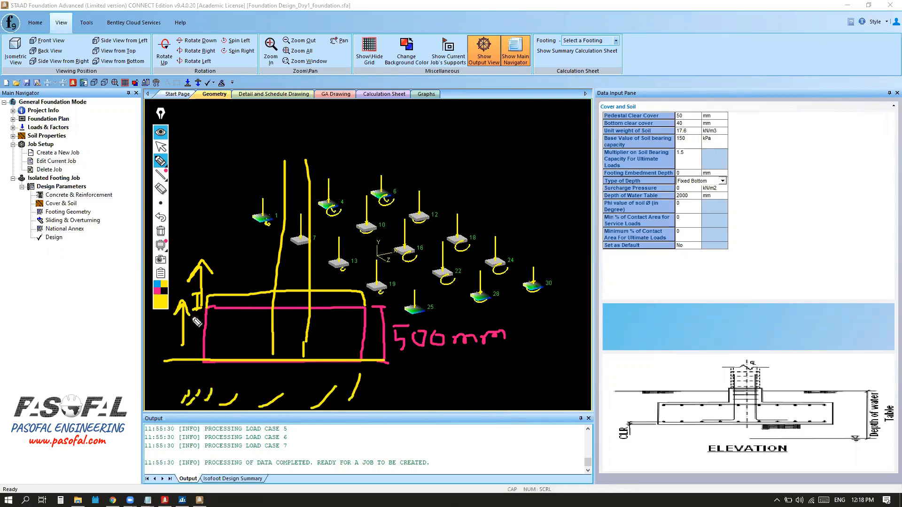
pyautogui.moveTo(395, 288); pyautogui.dragTo(395, 346)
pyautogui.moveTo(407, 369); pyautogui.dragTo(382, 364)
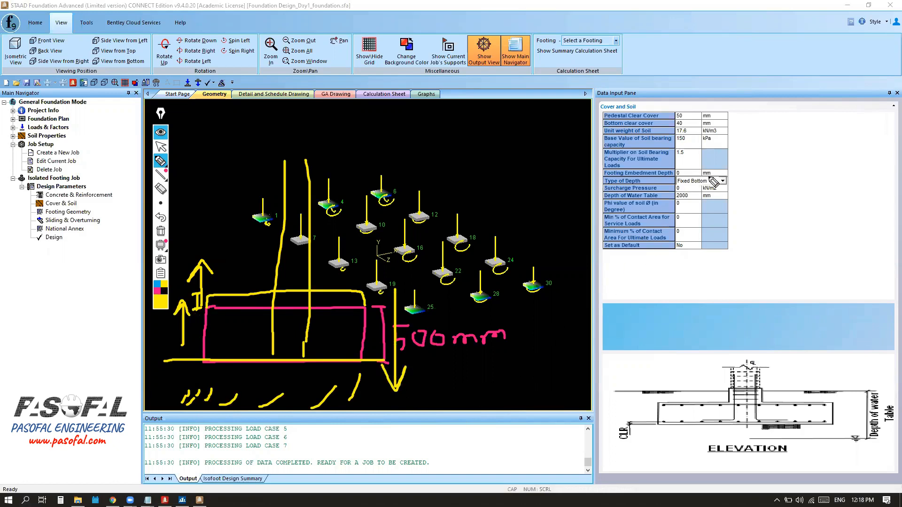
# Erase all pen annotations and check the type of depth options, keeping Fixed Bottom
pyautogui.click(161, 147)
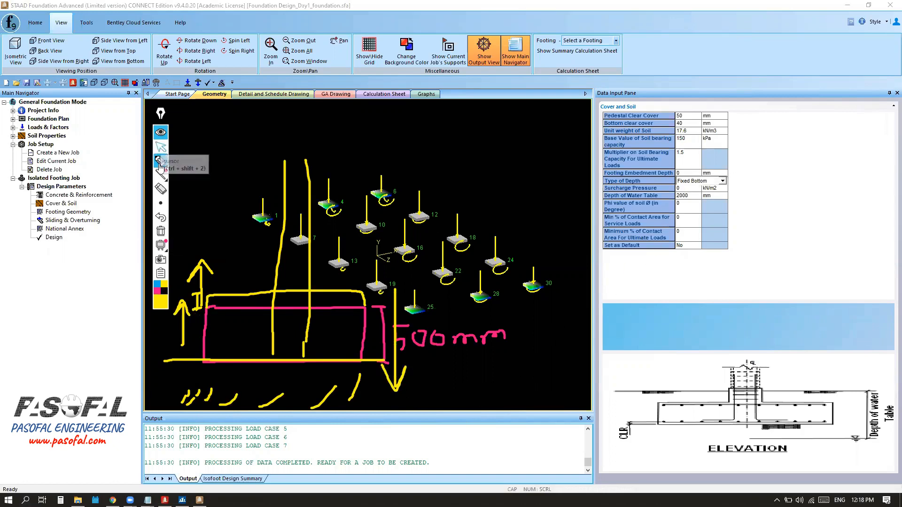
pyautogui.click(161, 231)
pyautogui.click(723, 182)
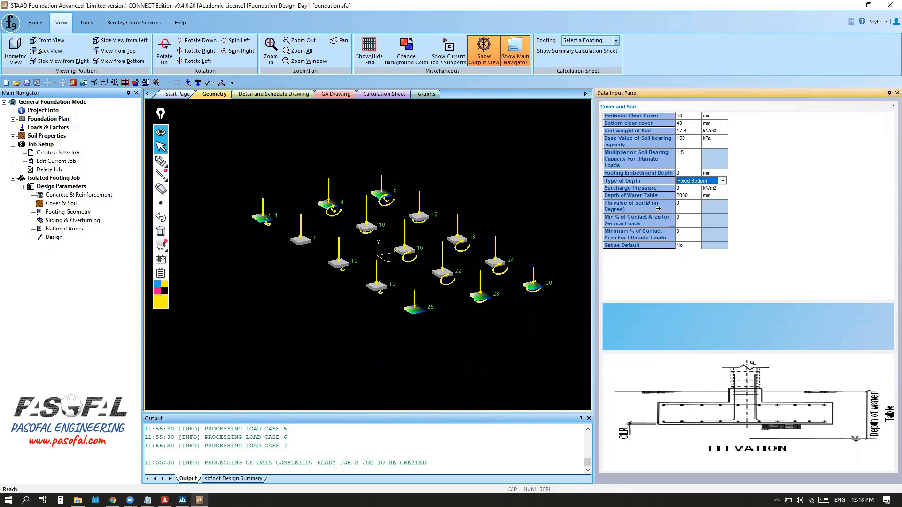
# Examine the surcharge pressure and depth of water table parameters and their descriptions
pyautogui.click(615, 193)
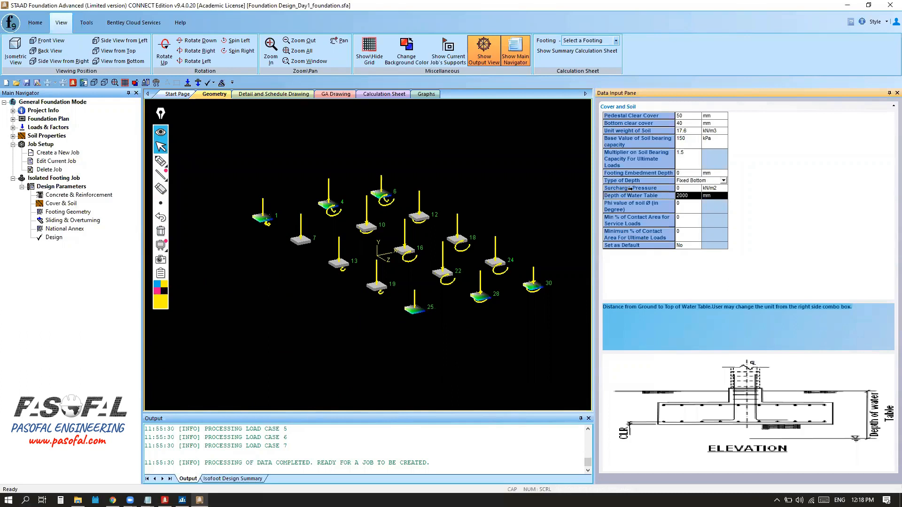
pyautogui.click(629, 188)
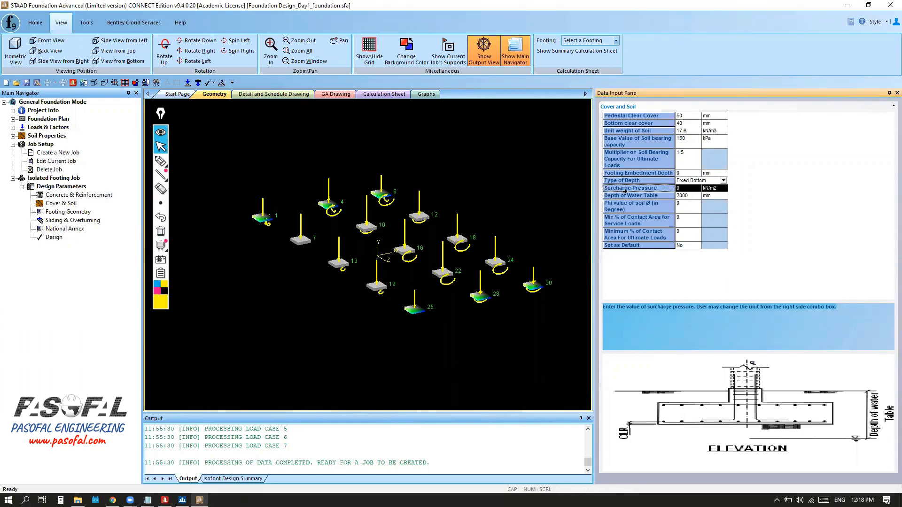
pyautogui.click(689, 189)
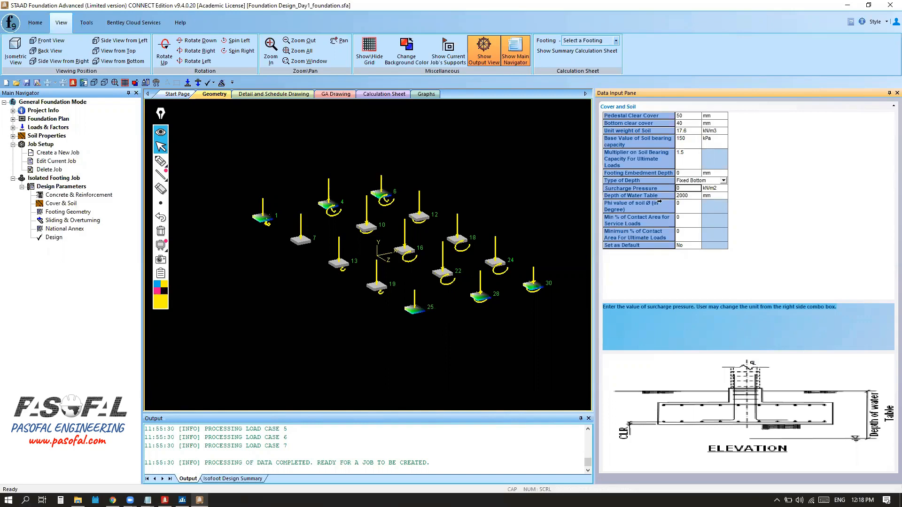
pyautogui.click(697, 196)
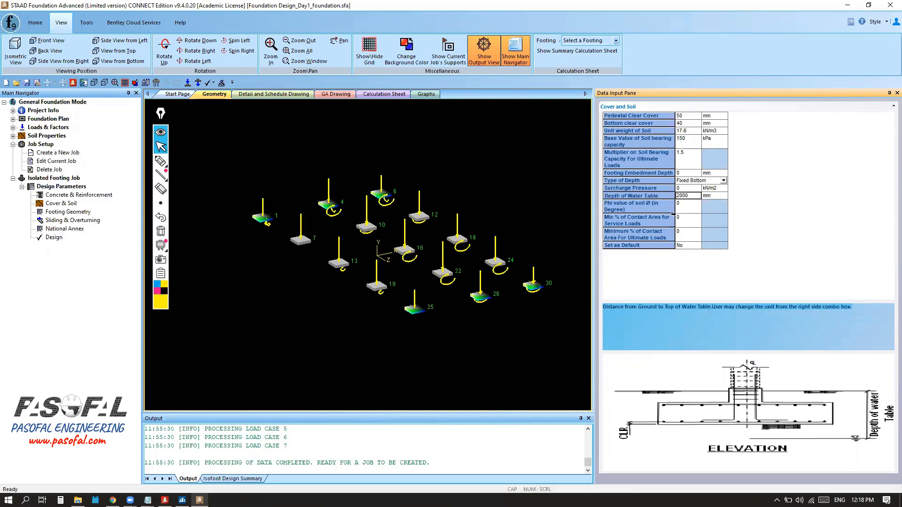
# Sketch a footing section in yellow above the model and a long soil boundary line on each side of it
pyautogui.click(160, 161)
pyautogui.moveTo(234, 136)
pyautogui.mouseDown()
pyautogui.moveTo(427, 139)
pyautogui.moveTo(368, 170)
pyautogui.mouseUp()
pyautogui.moveTo(282, 176); pyautogui.dragTo(229, 136)
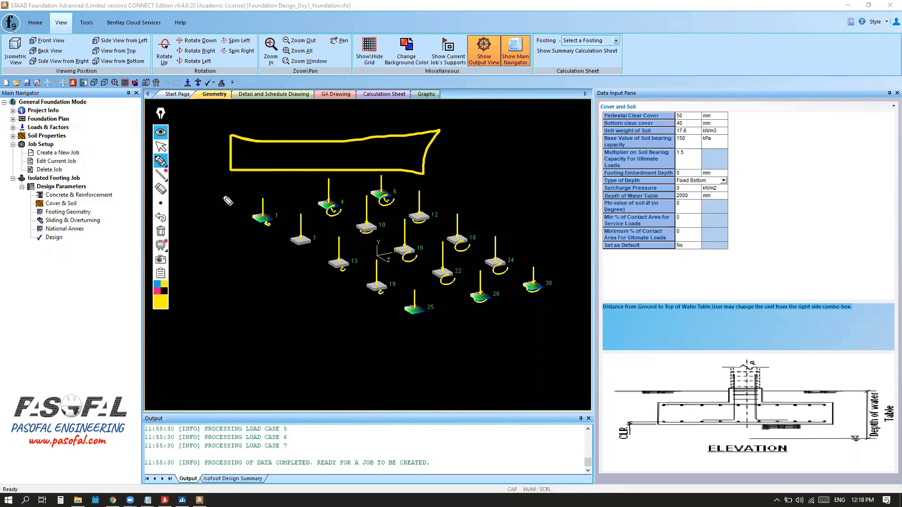
pyautogui.moveTo(184, 114); pyautogui.dragTo(202, 366)
pyautogui.moveTo(520, 114); pyautogui.dragTo(507, 156)
pyautogui.moveTo(488, 247); pyautogui.dragTo(505, 366)
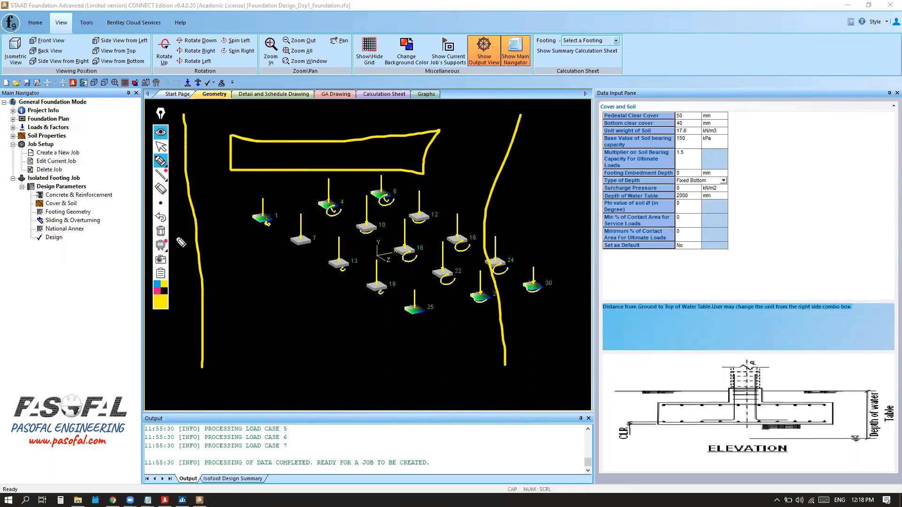
# Sketch the water table line with its level marker and a depth dimension down from the footing base, then erase all annotations
pyautogui.moveTo(186, 231)
pyautogui.mouseDown()
pyautogui.moveTo(553, 237)
pyautogui.moveTo(516, 243)
pyautogui.mouseUp()
pyautogui.moveTo(515, 242)
pyautogui.mouseDown()
pyautogui.moveTo(551, 229)
pyautogui.moveTo(513, 252)
pyautogui.mouseUp()
pyautogui.moveTo(513, 252); pyautogui.dragTo(521, 245)
pyautogui.moveTo(429, 174); pyautogui.dragTo(482, 179)
pyautogui.moveTo(452, 179)
pyautogui.mouseDown()
pyautogui.moveTo(452, 230)
pyautogui.moveTo(470, 230)
pyautogui.mouseUp()
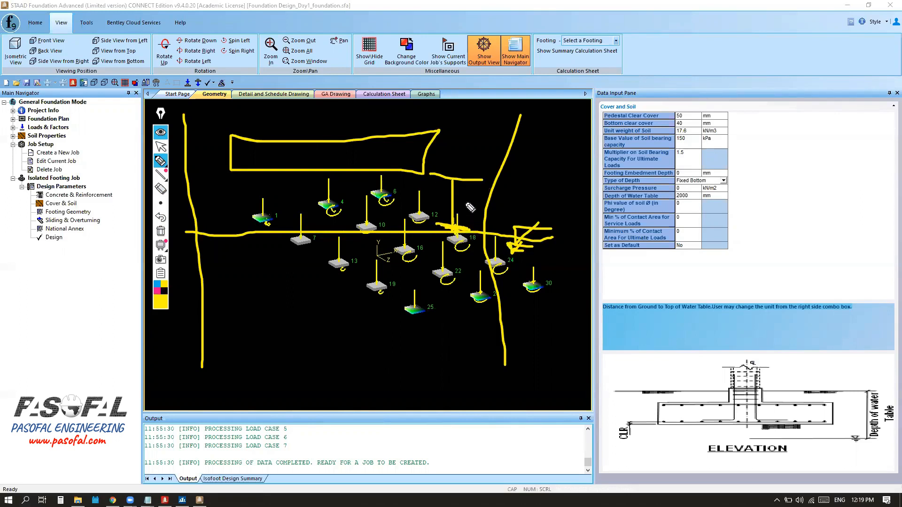
pyautogui.moveTo(460, 188)
pyautogui.mouseDown()
pyautogui.moveTo(460, 212)
pyautogui.moveTo(469, 211)
pyautogui.mouseUp()
pyautogui.click(161, 232)
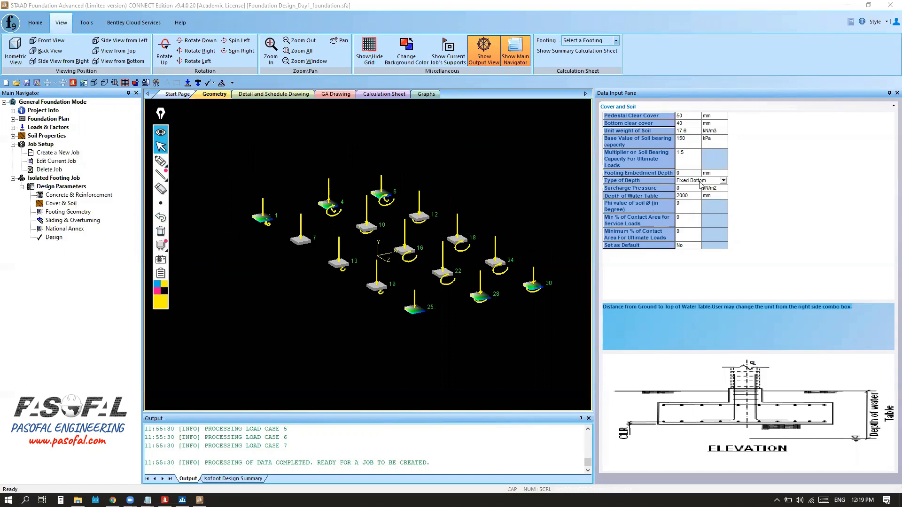
# Examine the depth of water table, phi value of soil and minimum contact area parameters for service and ultimate loads
pyautogui.click(691, 196)
pyautogui.doubleClick(694, 197)
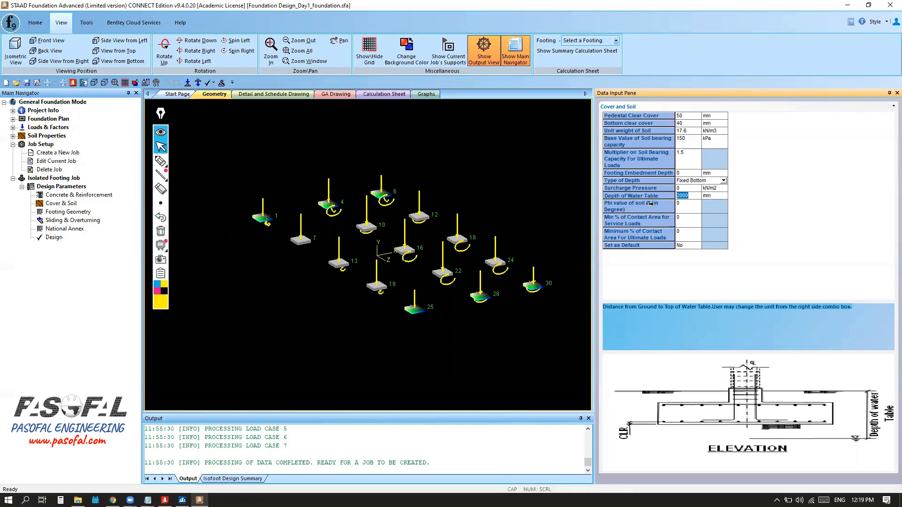
pyautogui.click(685, 210)
pyautogui.click(685, 234)
pyautogui.click(685, 235)
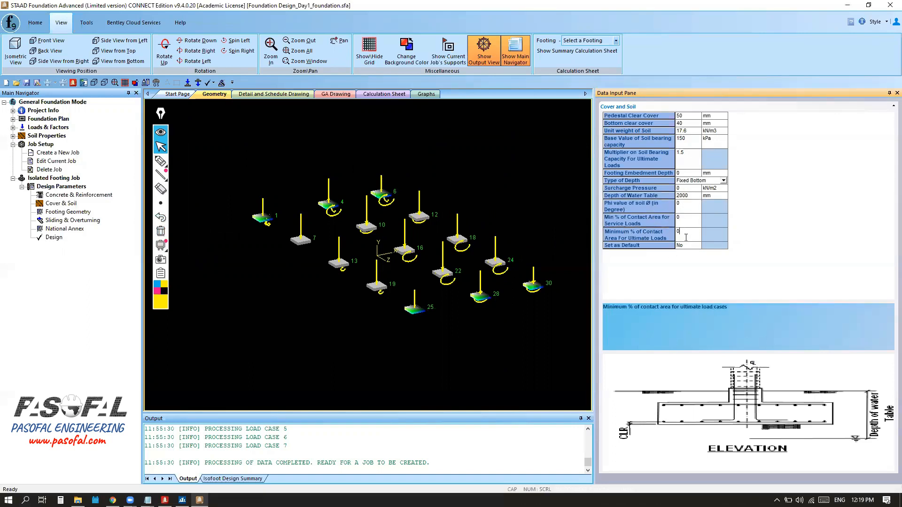
pyautogui.click(682, 211)
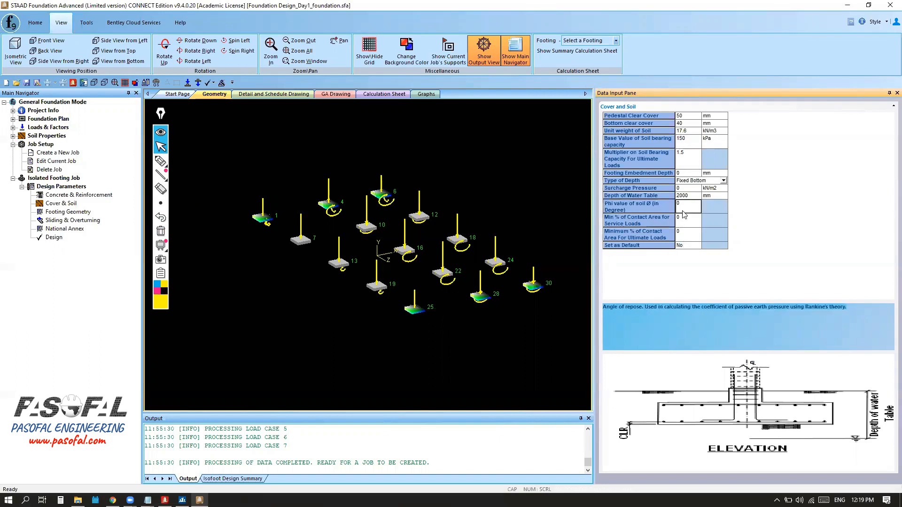
pyautogui.click(681, 235)
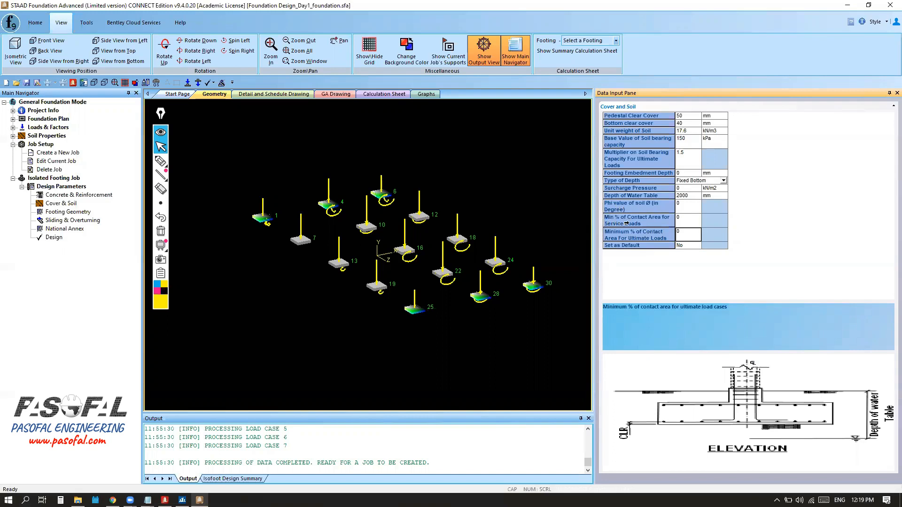
pyautogui.click(683, 223)
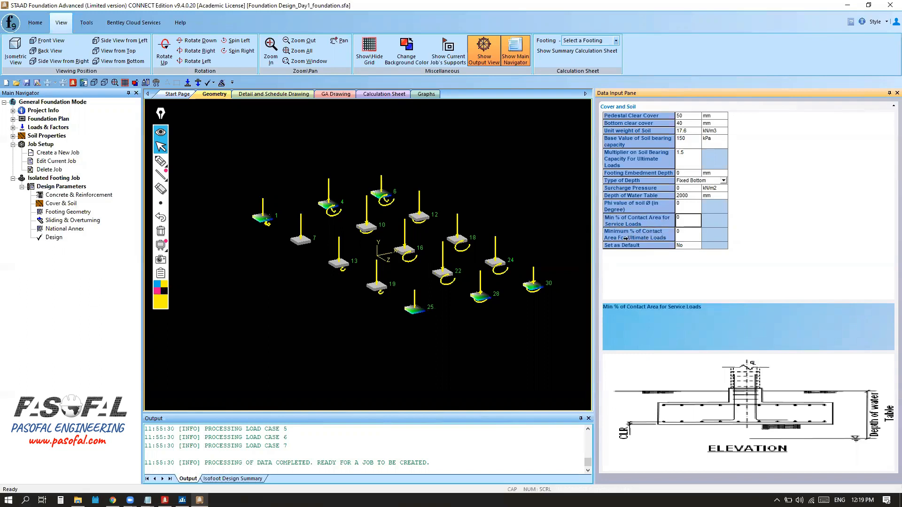
pyautogui.click(678, 235)
# Change Set as Default to Yes for the cover and soil parameters
pyautogui.click(687, 248)
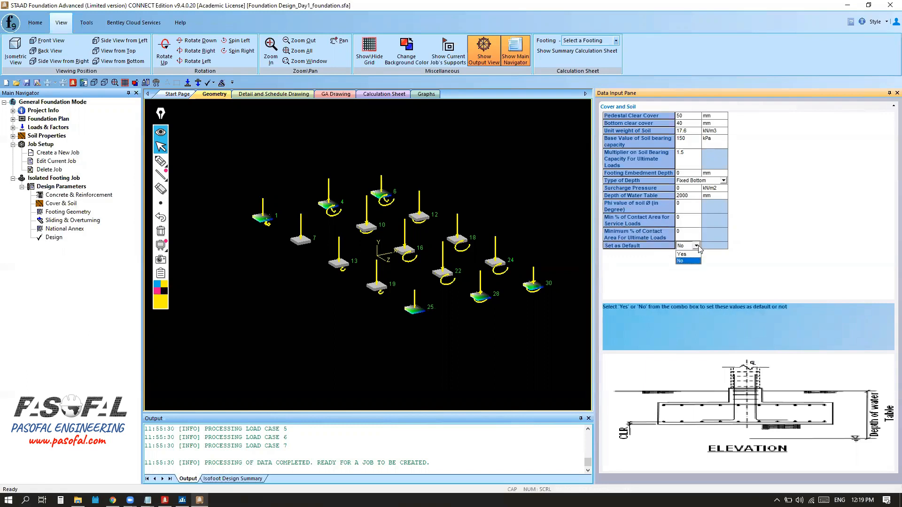
pyautogui.click(689, 255)
pyautogui.press('ctrl')
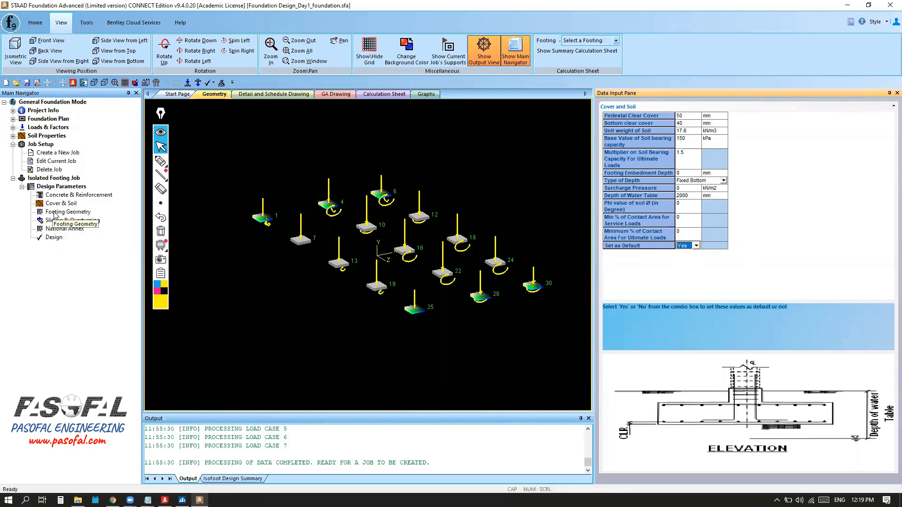
# Open the footing geometry parameters, check the design type options and choose Set Dimension
pyautogui.press('ctrl')
pyautogui.click(61, 214)
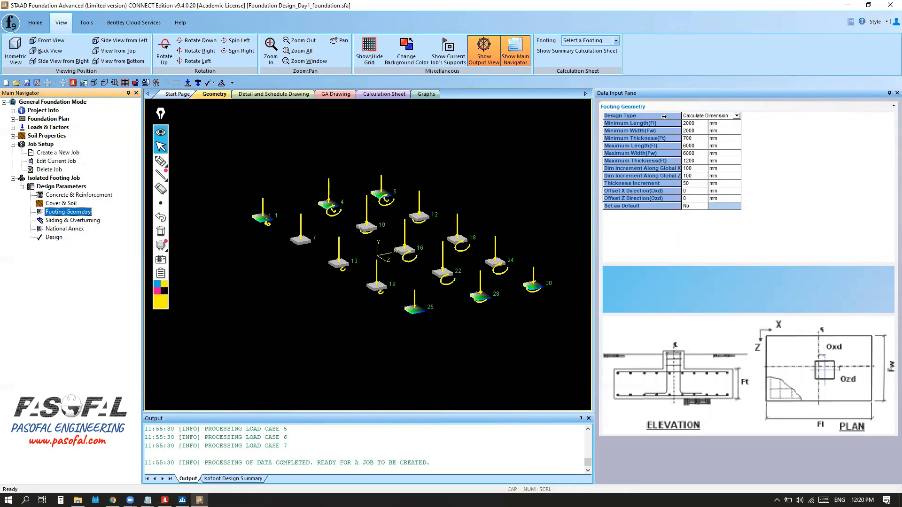
pyautogui.click(736, 116)
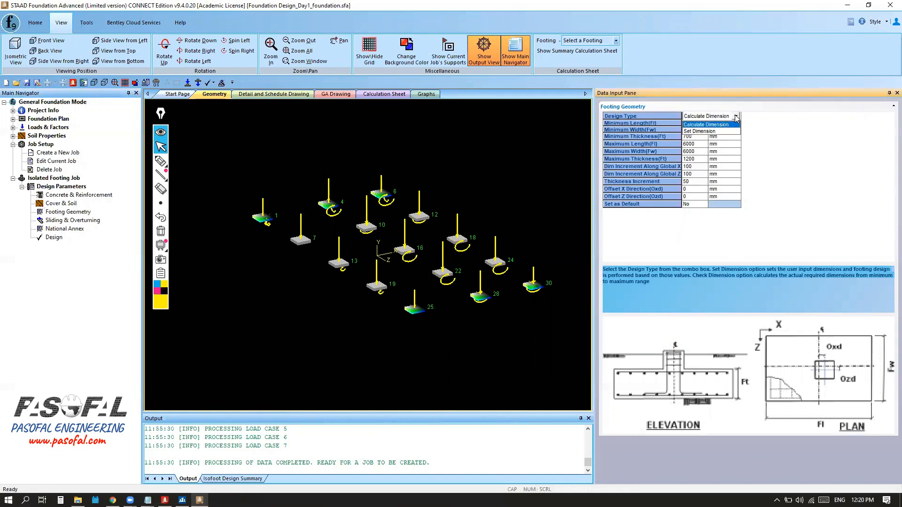
pyautogui.click(703, 125)
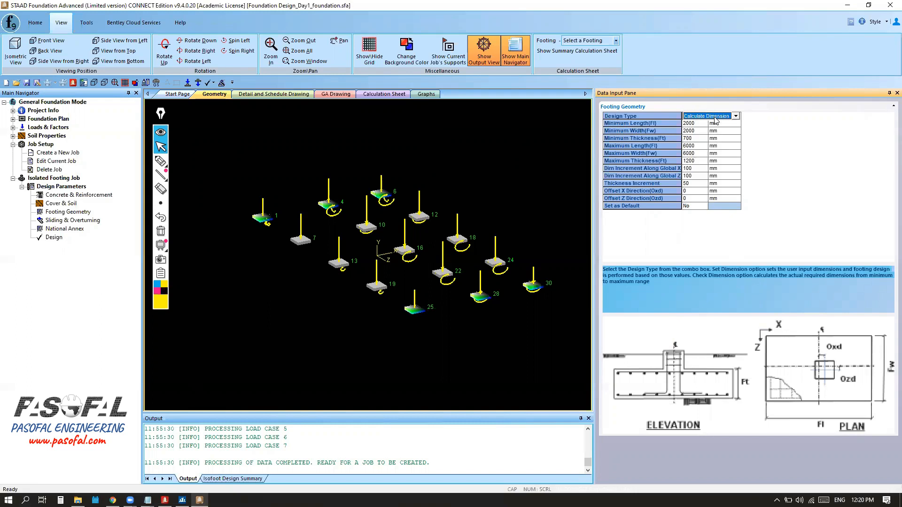
pyautogui.click(735, 116)
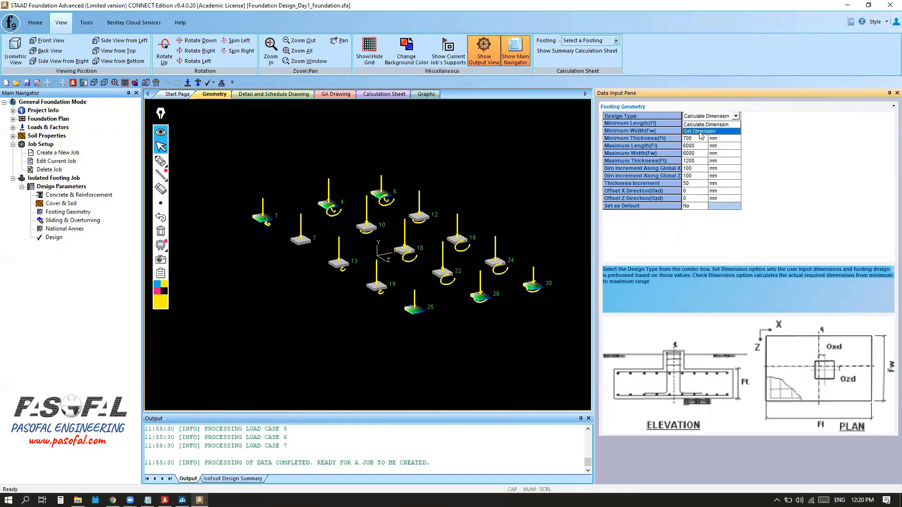
pyautogui.click(698, 131)
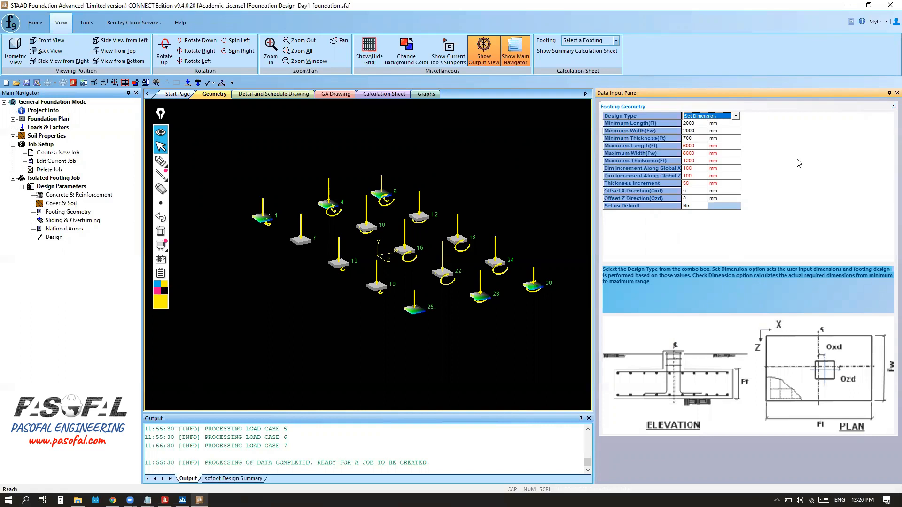
# Sketch a square footing plan in yellow, label two of its sides and circle the whole sketch
pyautogui.click(160, 161)
pyautogui.moveTo(477, 122)
pyautogui.mouseDown()
pyautogui.moveTo(547, 123)
pyautogui.moveTo(535, 187)
pyautogui.moveTo(464, 137)
pyautogui.moveTo(489, 125)
pyautogui.mouseUp()
pyautogui.moveTo(428, 142)
pyautogui.mouseDown()
pyautogui.moveTo(428, 165)
pyautogui.moveTo(437, 150)
pyautogui.moveTo(444, 158)
pyautogui.mouseUp()
pyautogui.moveTo(494, 113)
pyautogui.mouseDown()
pyautogui.moveTo(544, 110)
pyautogui.moveTo(470, 213)
pyautogui.moveTo(409, 118)
pyautogui.moveTo(594, 91)
pyautogui.mouseUp()
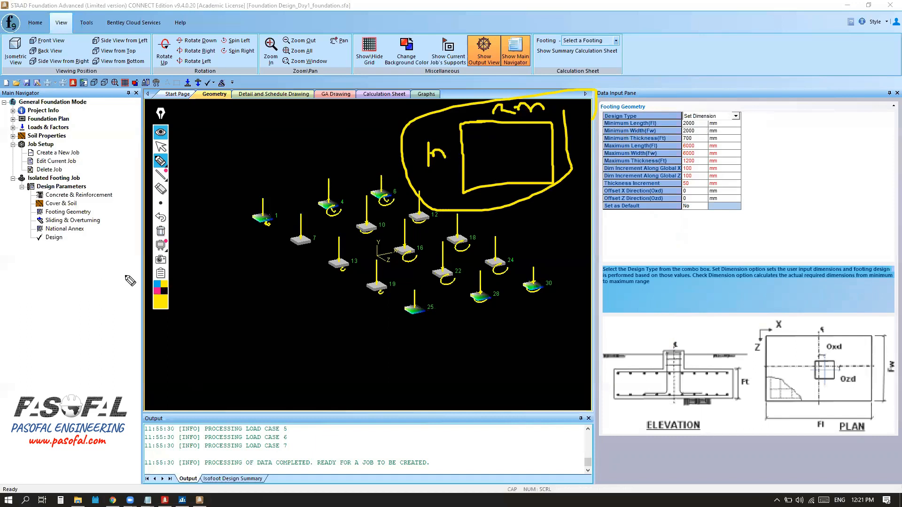
# Draw black marker lines beside the minimum length, minimum width and minimum thickness values
pyautogui.click(164, 292)
pyautogui.moveTo(735, 123); pyautogui.dragTo(839, 125)
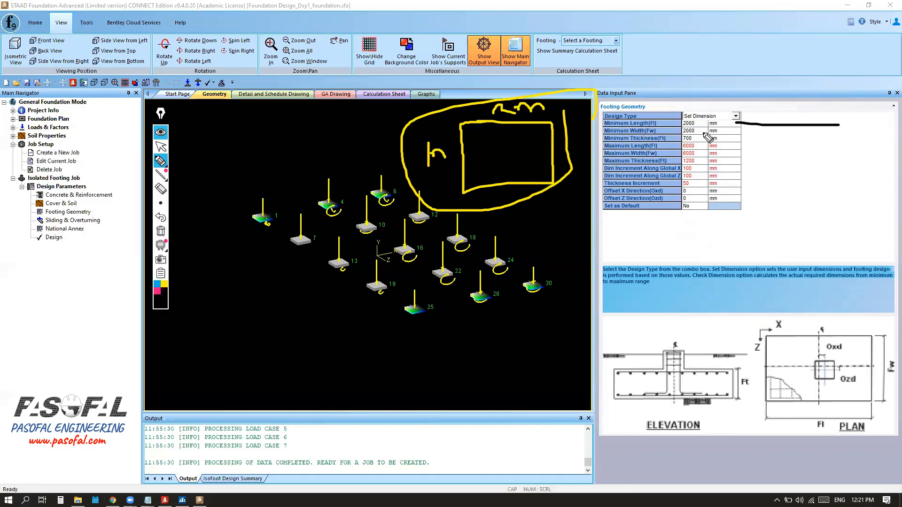
pyautogui.moveTo(733, 131); pyautogui.dragTo(823, 133)
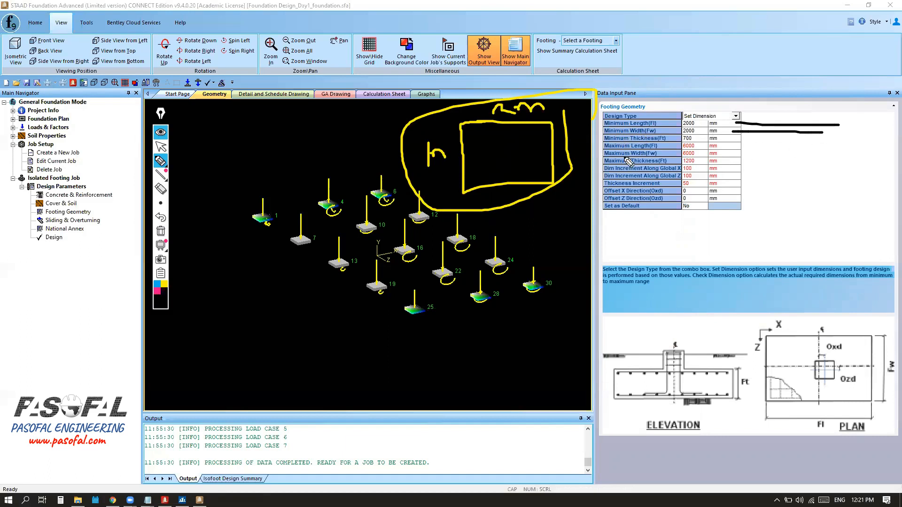
pyautogui.moveTo(729, 140); pyautogui.dragTo(802, 141)
# Sketch a yellow 3D footing block and label its length 2, width 2 and thickness 0.7
pyautogui.click(164, 285)
pyautogui.moveTo(210, 156)
pyautogui.mouseDown()
pyautogui.moveTo(209, 181)
pyautogui.moveTo(309, 183)
pyautogui.moveTo(329, 175)
pyautogui.moveTo(217, 160)
pyautogui.moveTo(267, 121)
pyautogui.mouseUp()
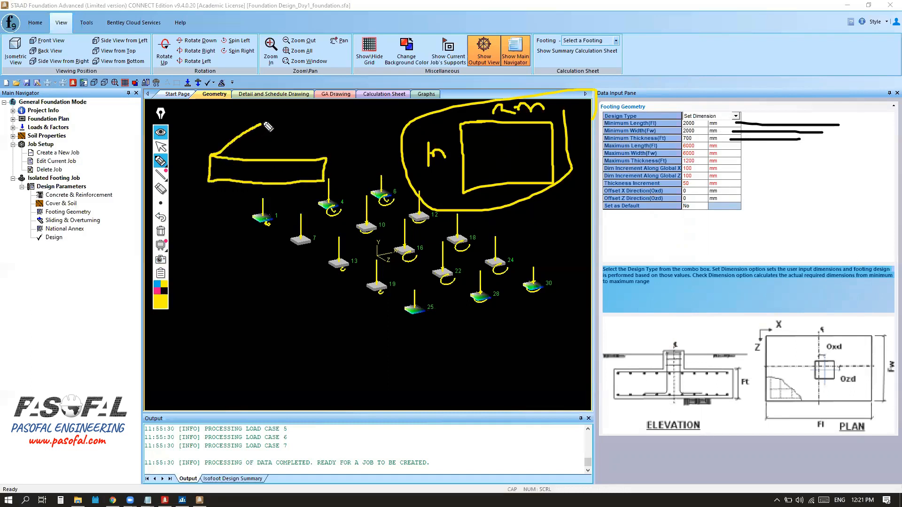
pyautogui.moveTo(324, 156); pyautogui.dragTo(344, 134)
pyautogui.moveTo(270, 124)
pyautogui.mouseDown()
pyautogui.moveTo(350, 124)
pyautogui.moveTo(353, 155)
pyautogui.moveTo(326, 162)
pyautogui.mouseUp()
pyautogui.moveTo(241, 194)
pyautogui.mouseDown()
pyautogui.moveTo(249, 192)
pyautogui.moveTo(243, 204)
pyautogui.moveTo(261, 202)
pyautogui.mouseUp()
pyautogui.moveTo(215, 128); pyautogui.dragTo(228, 133)
pyautogui.moveTo(189, 154)
pyautogui.mouseDown()
pyautogui.moveTo(203, 153)
pyautogui.moveTo(203, 178)
pyautogui.moveTo(177, 178)
pyautogui.moveTo(190, 164)
pyautogui.moveTo(188, 174)
pyautogui.mouseUp()
pyautogui.click(182, 173)
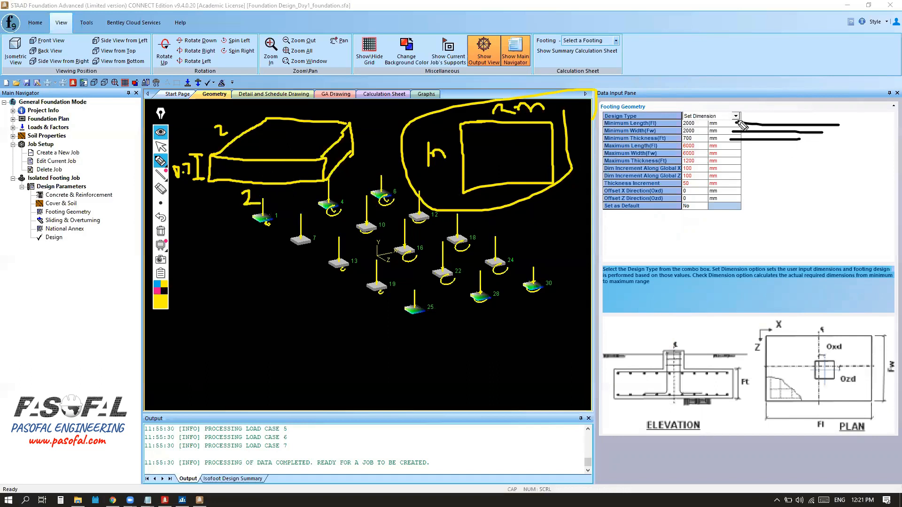
# Change the footing design type to Calculate Dimension
pyautogui.click(161, 146)
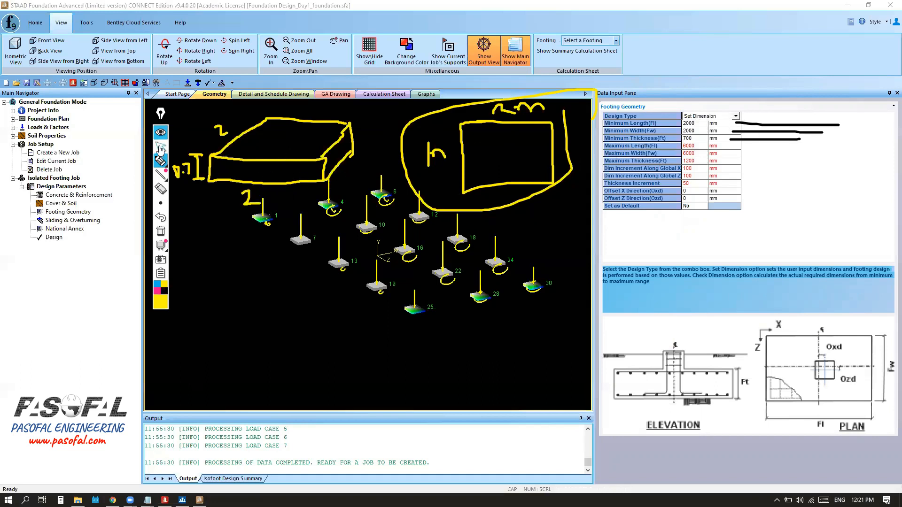
pyautogui.click(735, 116)
pyautogui.click(716, 131)
# Draw pink dashed lines extending the sketched block lengthwise beyond its end face
pyautogui.click(160, 160)
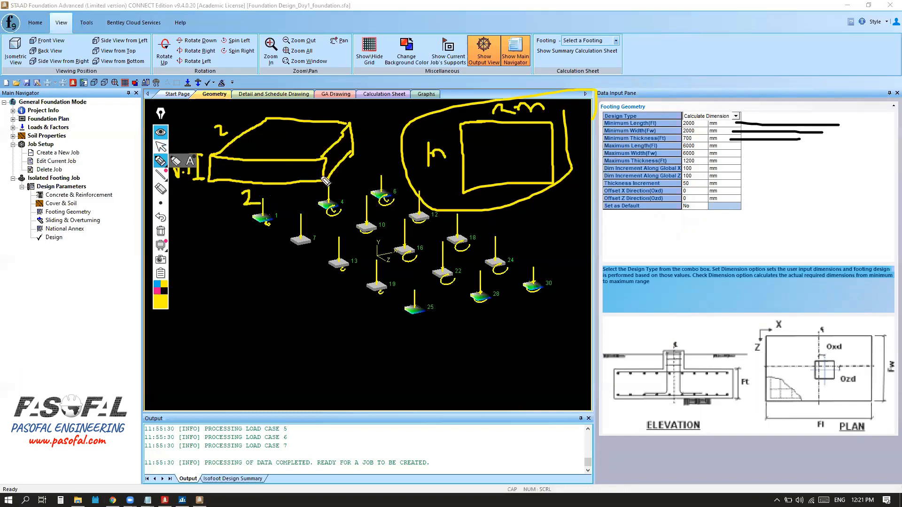
pyautogui.click(158, 291)
pyautogui.moveTo(349, 125); pyautogui.dragTo(366, 124)
pyautogui.click(372, 126)
pyautogui.moveTo(322, 156)
pyautogui.mouseDown()
pyautogui.moveTo(330, 155)
pyautogui.moveTo(334, 177)
pyautogui.moveTo(370, 135)
pyautogui.moveTo(380, 151)
pyautogui.moveTo(354, 179)
pyautogui.mouseUp()
pyautogui.click(349, 160)
pyautogui.click(344, 177)
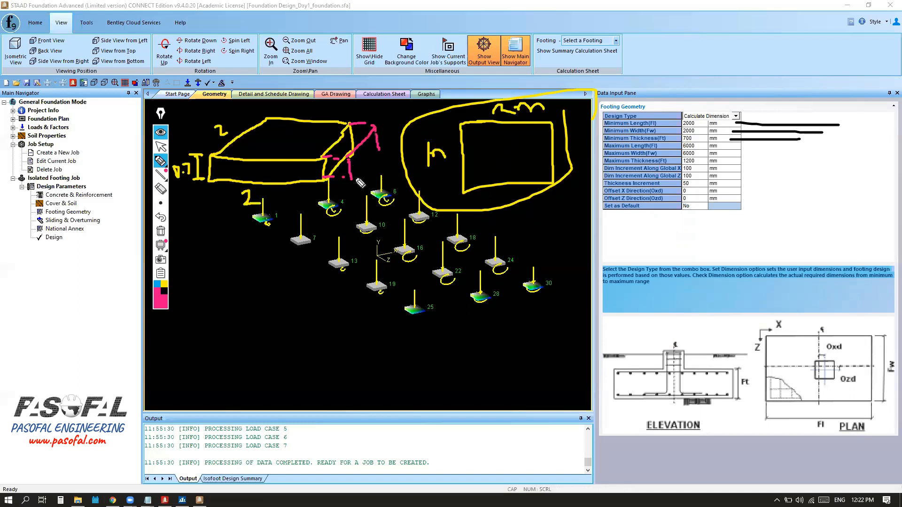
# Add pink dashed extensions below the block's front face and behind its top, then erase all annotations
pyautogui.moveTo(208, 183); pyautogui.dragTo(210, 199)
pyautogui.moveTo(320, 192); pyautogui.dragTo(322, 202)
pyautogui.moveTo(210, 197); pyautogui.dragTo(320, 200)
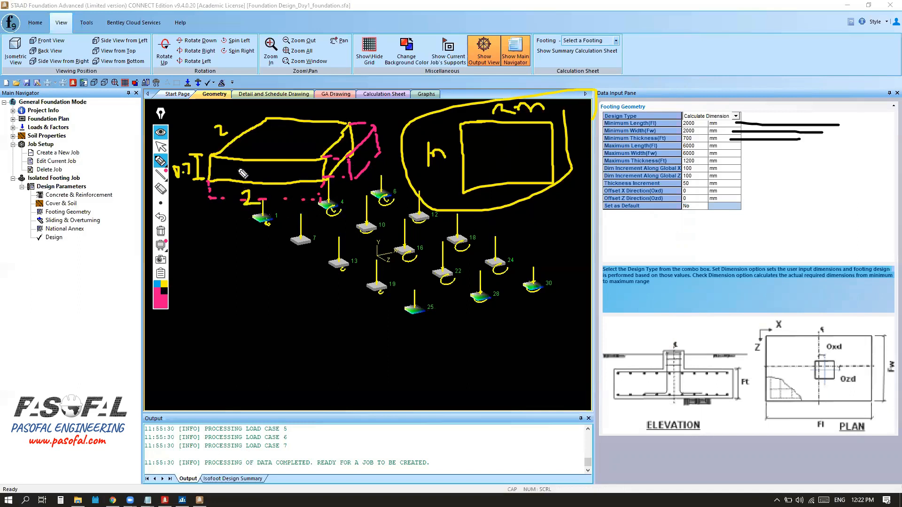
pyautogui.moveTo(270, 114); pyautogui.dragTo(274, 112)
pyautogui.moveTo(277, 111)
pyautogui.mouseDown()
pyautogui.moveTo(302, 101)
pyautogui.moveTo(364, 113)
pyautogui.moveTo(367, 123)
pyautogui.mouseUp()
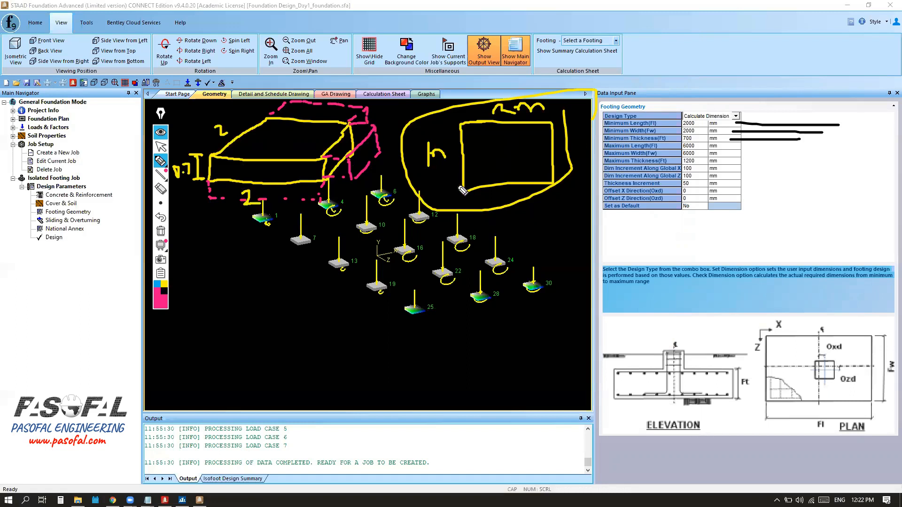
pyautogui.click(161, 231)
pyautogui.click(160, 146)
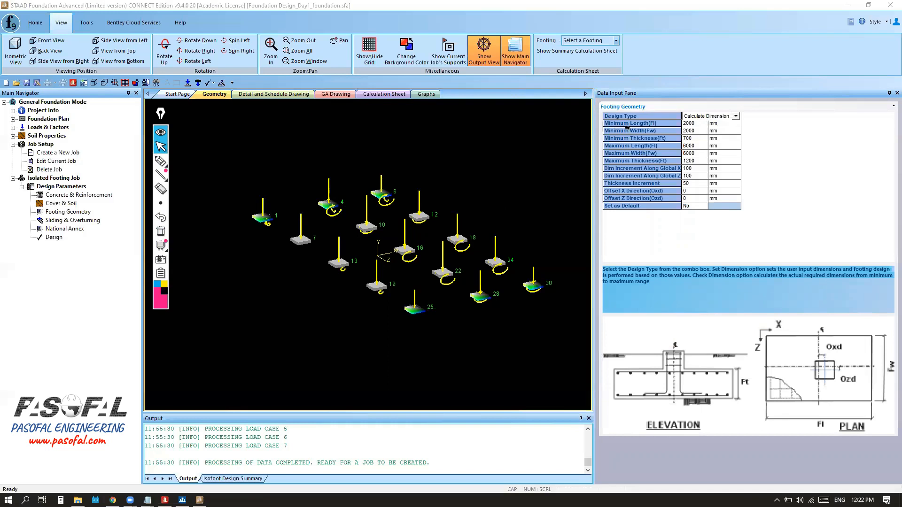
# Set the footing's minimum length and minimum width to 1000 mm and its minimum thickness to 400 mm
pyautogui.click(699, 123)
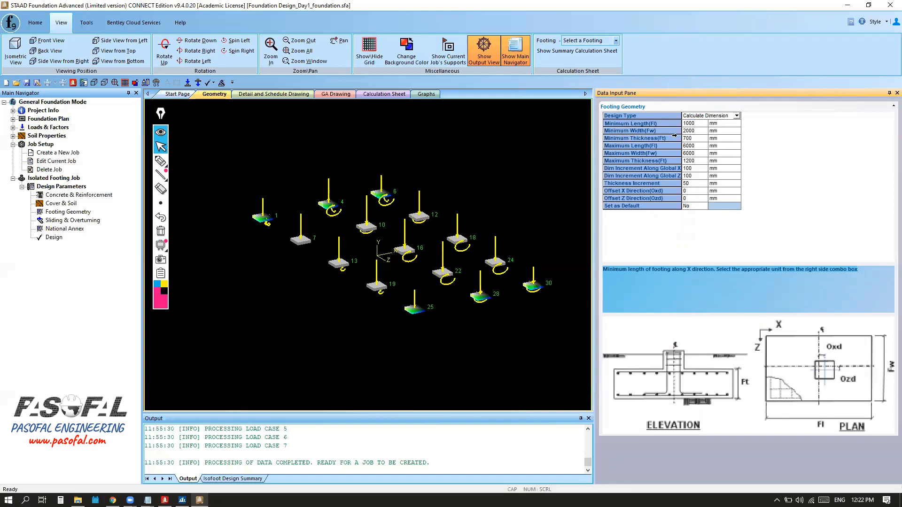
pyautogui.click(699, 131)
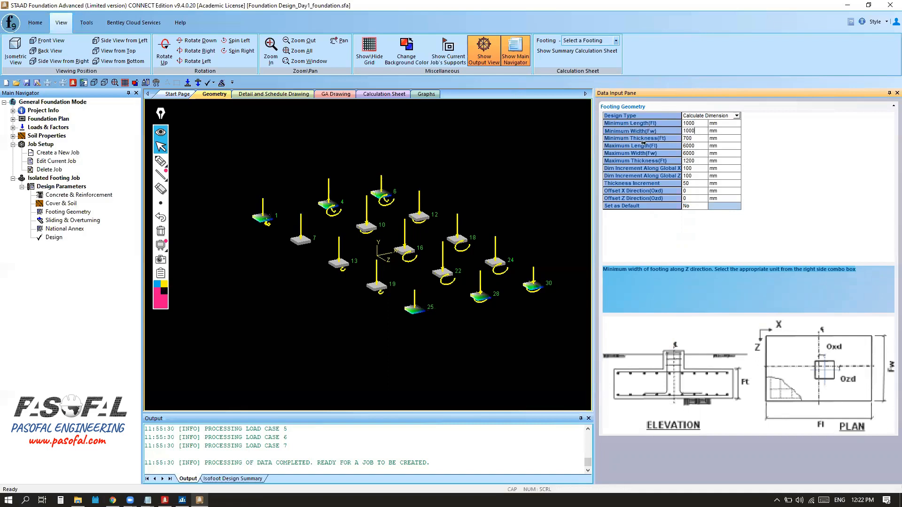
pyautogui.click(696, 139)
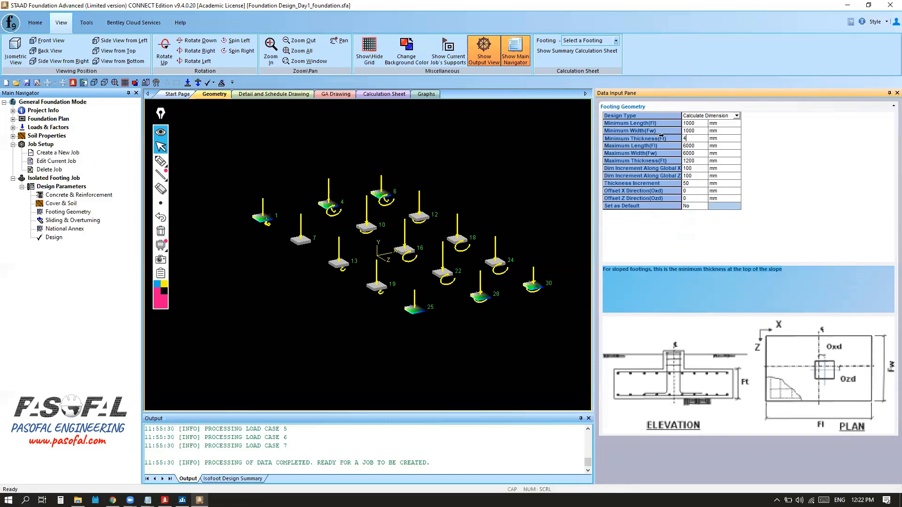
# Set the footing's maximum length and maximum width to 2500 mm and its maximum thickness to 1000 mm
pyautogui.click(701, 147)
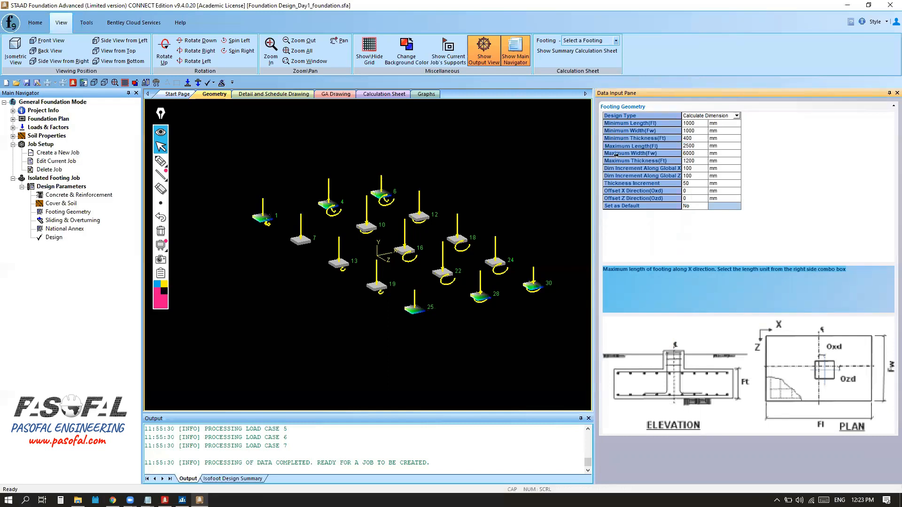
pyautogui.click(700, 155)
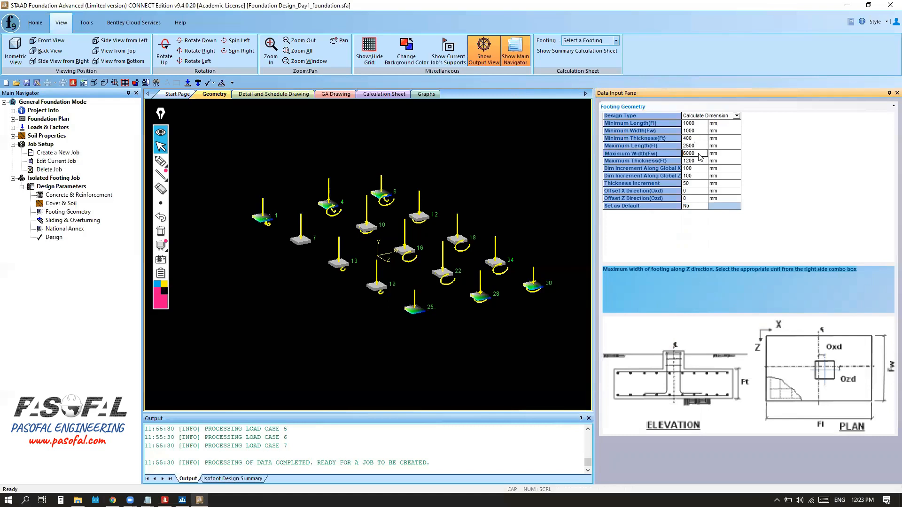
pyautogui.write('2')
pyautogui.click(698, 161)
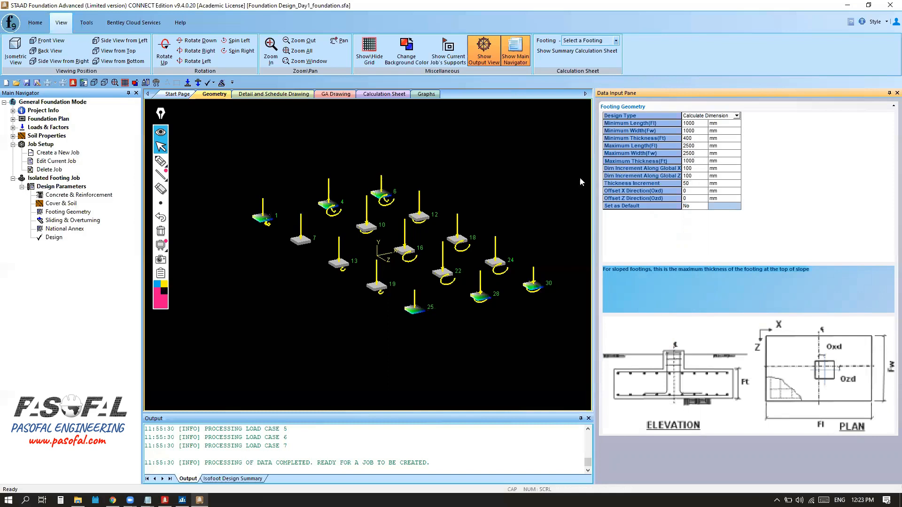
pyautogui.click(526, 178)
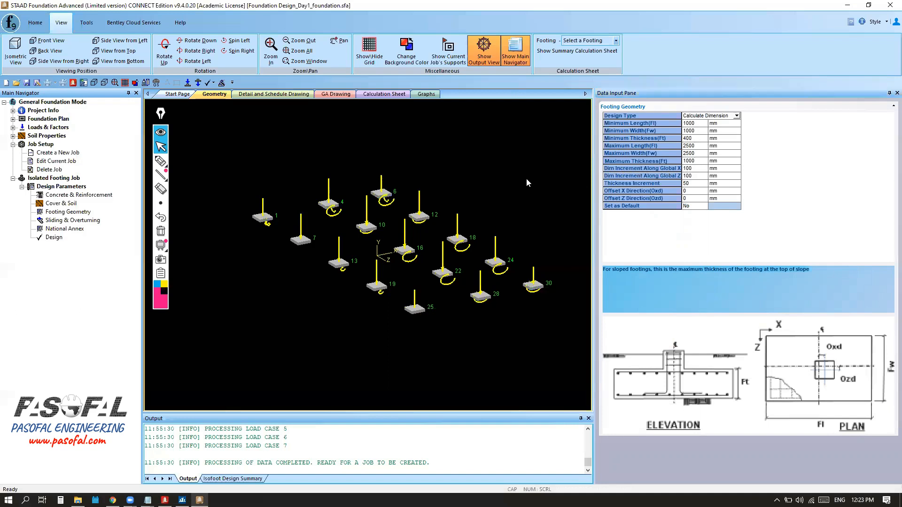
# Sketch a yellow 3D footing block in the empty area below the model, with an arrow labelled X beside it
pyautogui.click(165, 286)
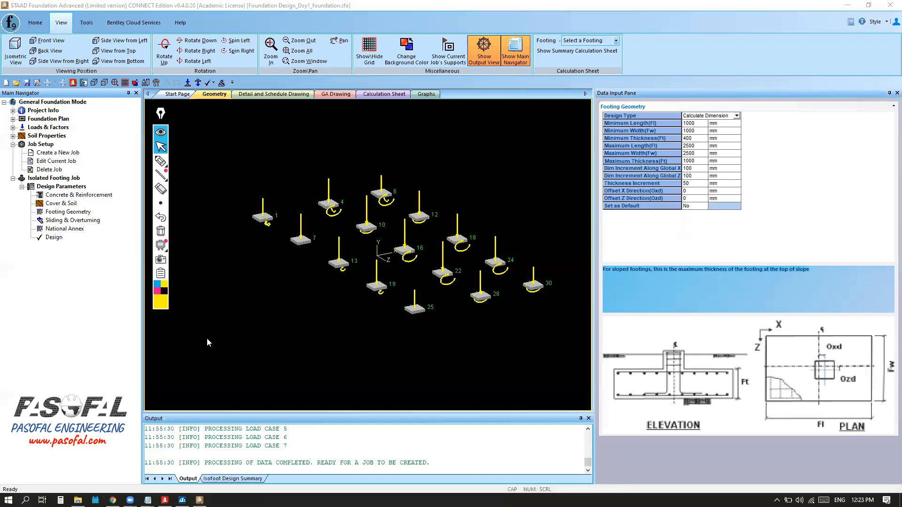
pyautogui.click(160, 161)
pyautogui.moveTo(220, 324)
pyautogui.mouseDown()
pyautogui.moveTo(223, 361)
pyautogui.moveTo(328, 367)
pyautogui.mouseUp()
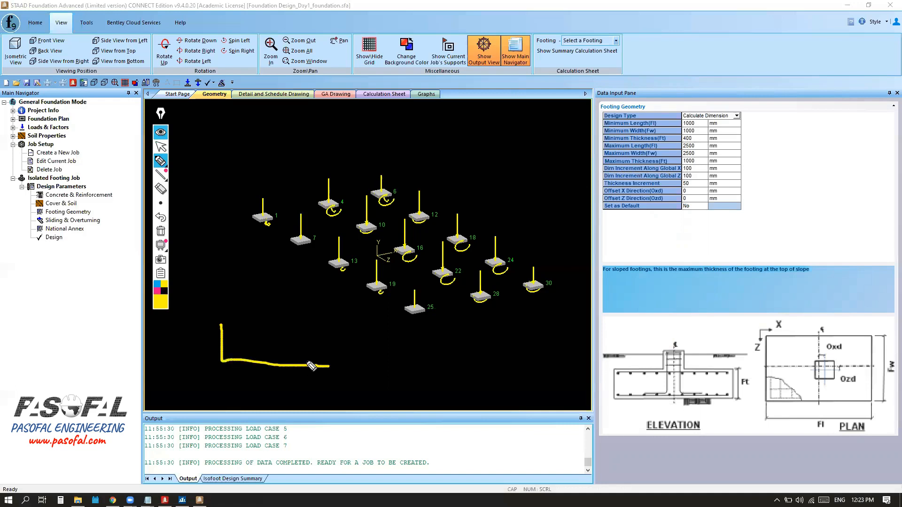
pyautogui.moveTo(221, 324)
pyautogui.mouseDown()
pyautogui.moveTo(363, 335)
pyautogui.moveTo(364, 363)
pyautogui.moveTo(437, 272)
pyautogui.moveTo(277, 277)
pyautogui.moveTo(437, 271)
pyautogui.mouseUp()
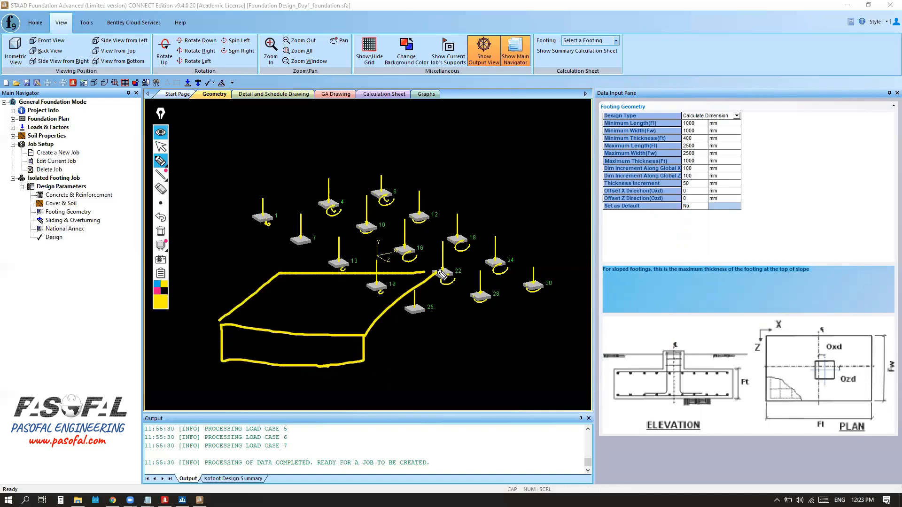
pyautogui.moveTo(367, 357)
pyautogui.mouseDown()
pyautogui.moveTo(435, 297)
pyautogui.moveTo(437, 273)
pyautogui.moveTo(456, 365)
pyautogui.moveTo(448, 371)
pyautogui.moveTo(484, 372)
pyautogui.moveTo(471, 375)
pyautogui.mouseUp()
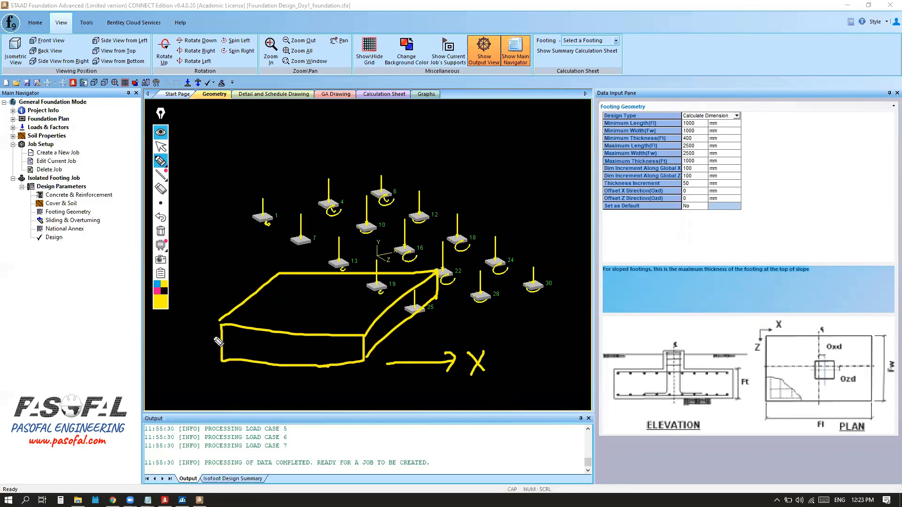
# Try an arrow behind the block, undo it and redraw the X label, then erase the whole sketch
pyautogui.moveTo(290, 268); pyautogui.dragTo(367, 232)
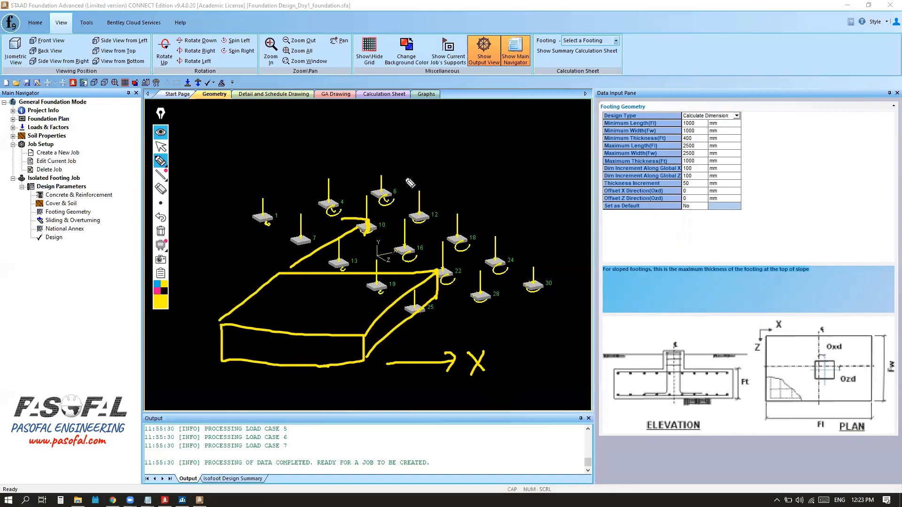
pyautogui.click(161, 219)
pyautogui.click(161, 220)
pyautogui.click(162, 221)
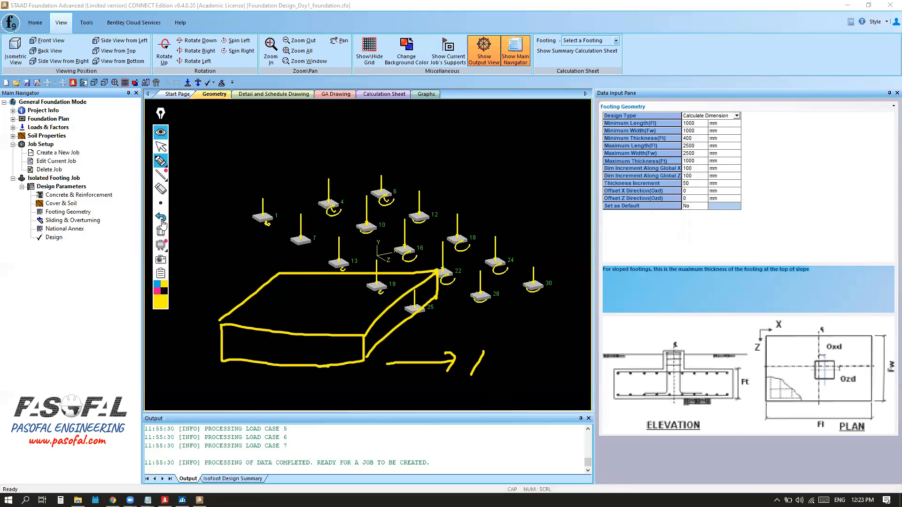
pyautogui.click(161, 223)
pyautogui.moveTo(481, 343)
pyautogui.mouseDown()
pyautogui.moveTo(471, 372)
pyautogui.moveTo(491, 368)
pyautogui.mouseUp()
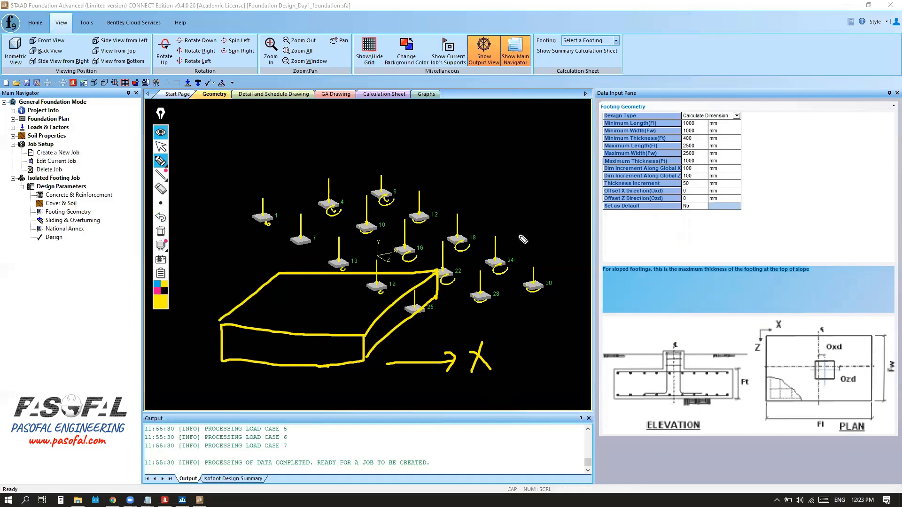
pyautogui.click(161, 232)
pyautogui.click(161, 147)
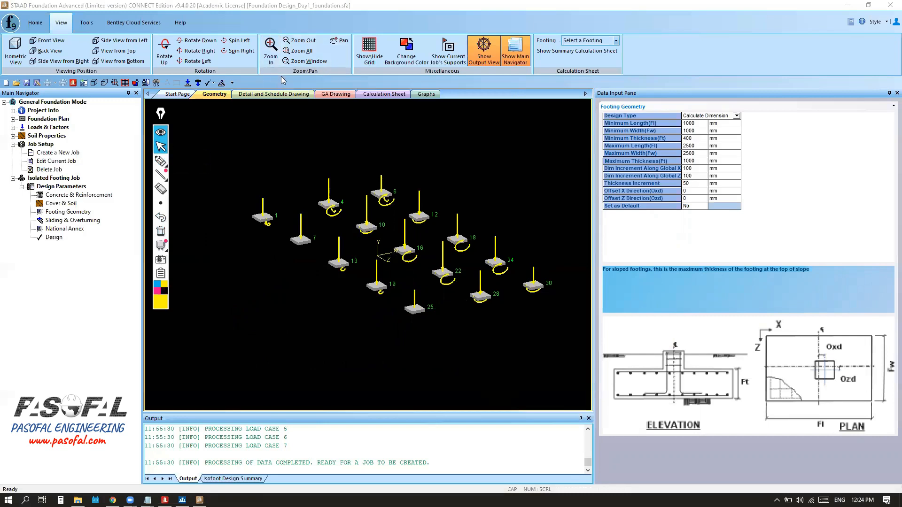
pyautogui.click(271, 52)
pyautogui.moveTo(213, 184); pyautogui.dragTo(261, 227)
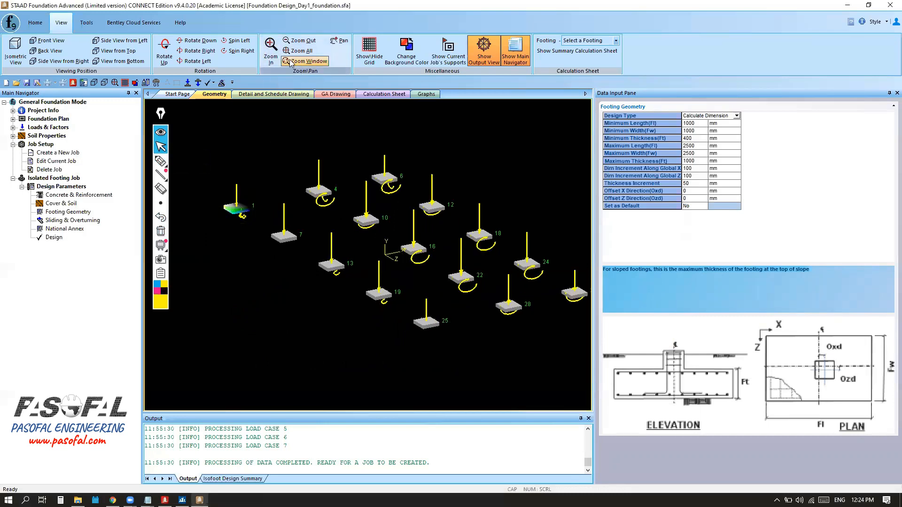
pyautogui.click(308, 61)
pyautogui.moveTo(212, 183); pyautogui.dragTo(246, 216)
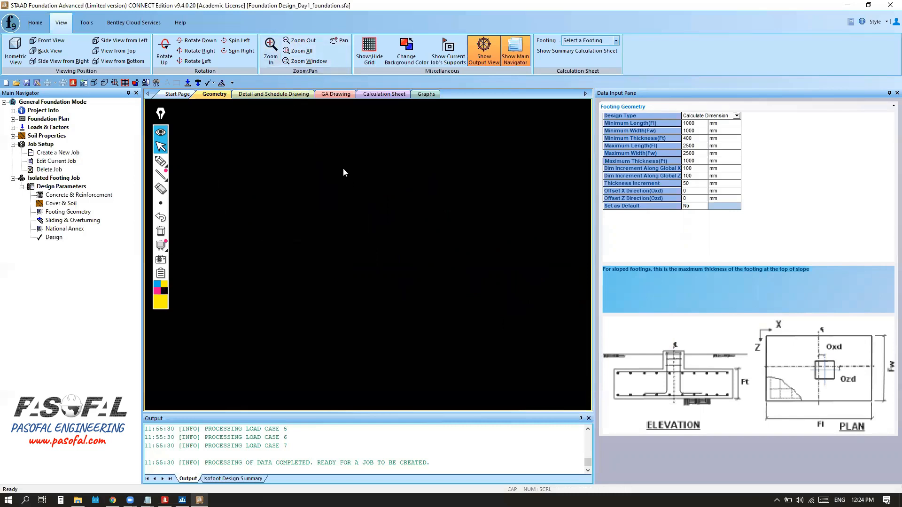
pyautogui.click(289, 53)
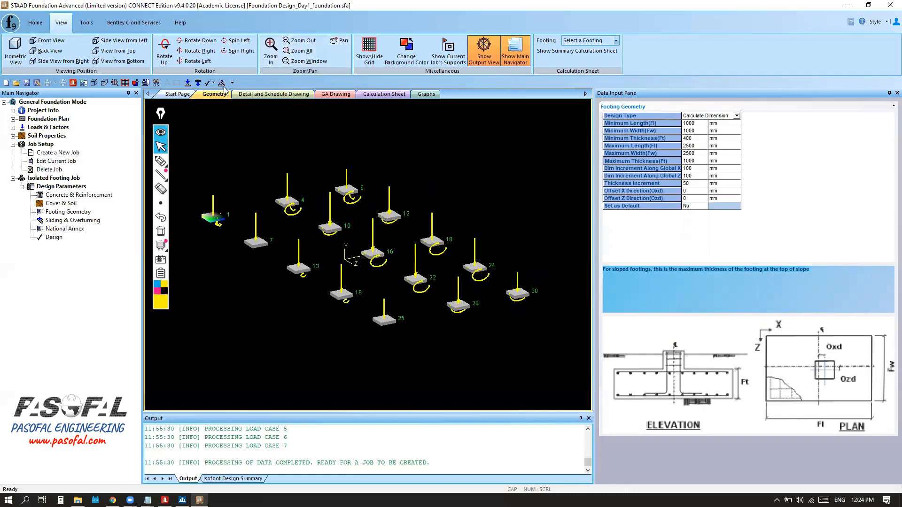
# Zoom in on footing 16 and draw yellow arrows labelled Z and X along its two horizontal directions
pyautogui.click(305, 61)
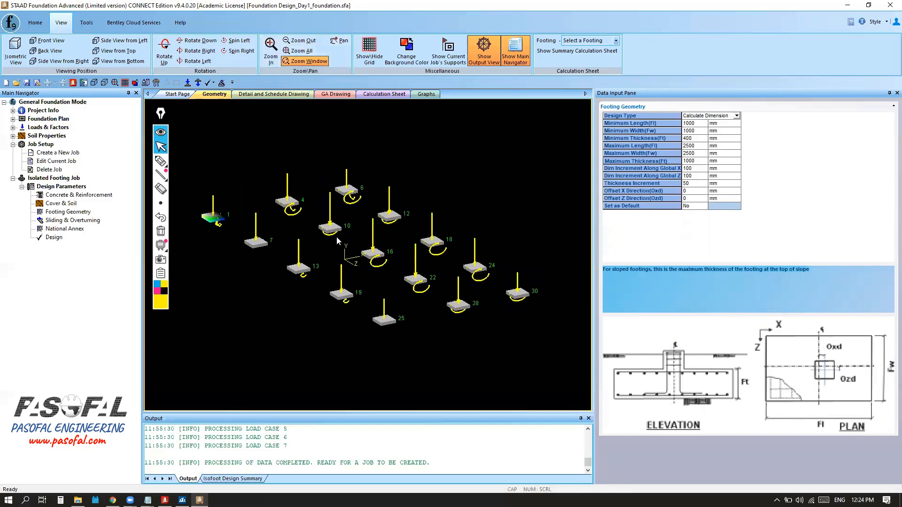
pyautogui.moveTo(355, 257); pyautogui.dragTo(402, 282)
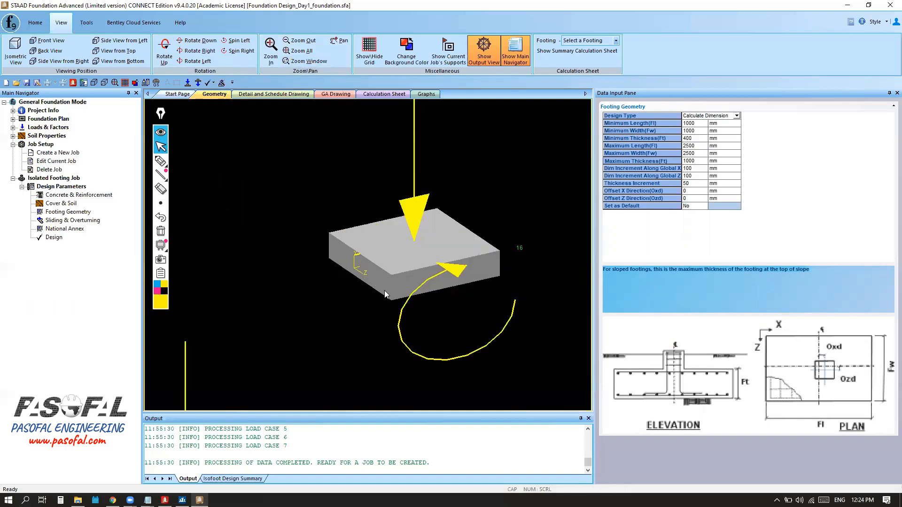
pyautogui.click(163, 290)
pyautogui.click(164, 284)
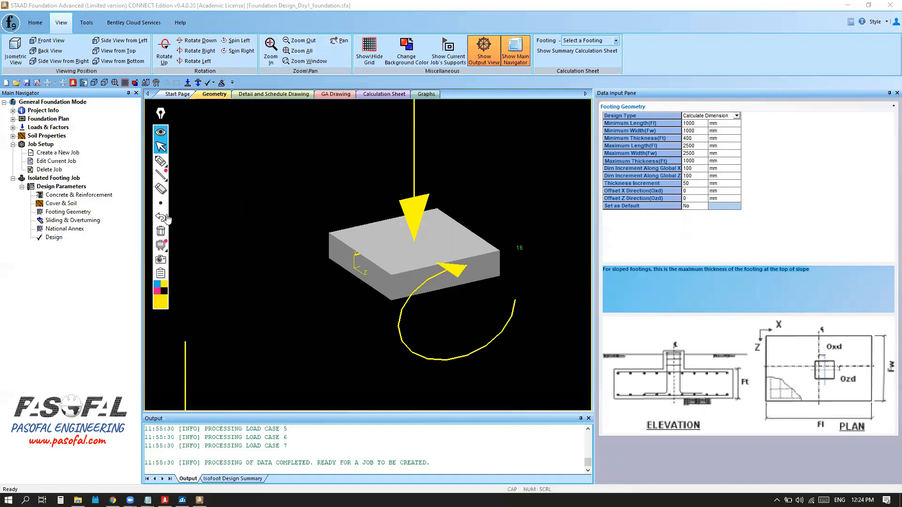
pyautogui.click(160, 161)
pyautogui.moveTo(366, 278)
pyautogui.mouseDown()
pyautogui.moveTo(481, 350)
pyautogui.moveTo(483, 365)
pyautogui.moveTo(509, 374)
pyautogui.moveTo(514, 389)
pyautogui.mouseUp()
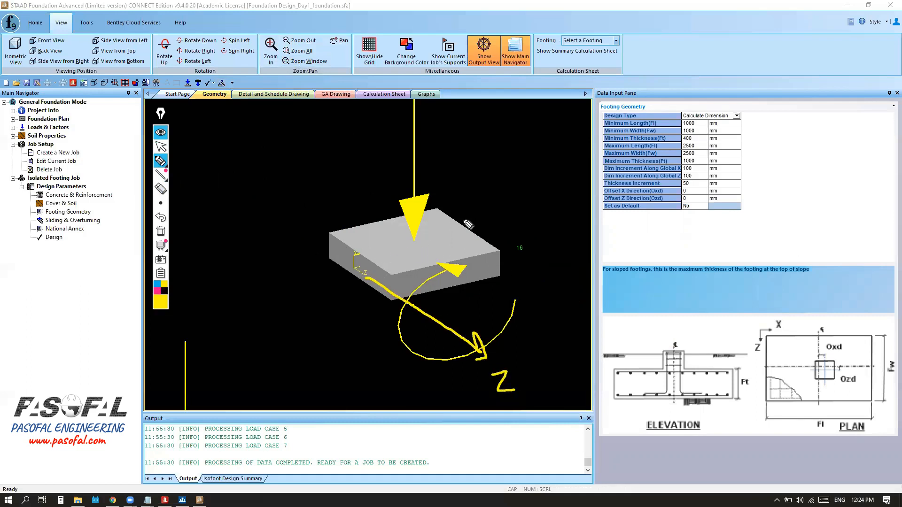
pyautogui.moveTo(463, 226)
pyautogui.mouseDown()
pyautogui.moveTo(587, 206)
pyautogui.moveTo(569, 228)
pyautogui.mouseUp()
pyautogui.moveTo(543, 177)
pyautogui.mouseDown()
pyautogui.moveTo(575, 199)
pyautogui.moveTo(549, 201)
pyautogui.mouseUp()
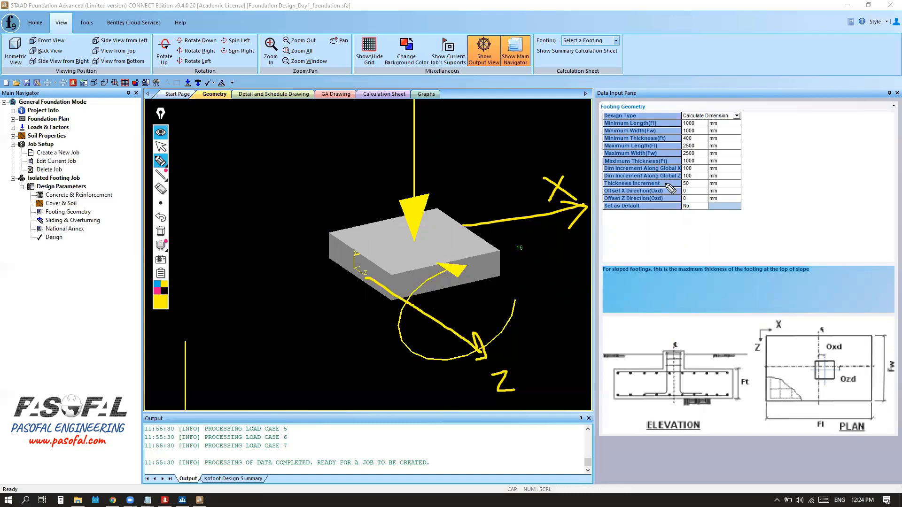
# Mark the global X and global Z dimension increment parameters with black lines beside their values
pyautogui.click(164, 291)
pyautogui.moveTo(734, 168); pyautogui.dragTo(789, 168)
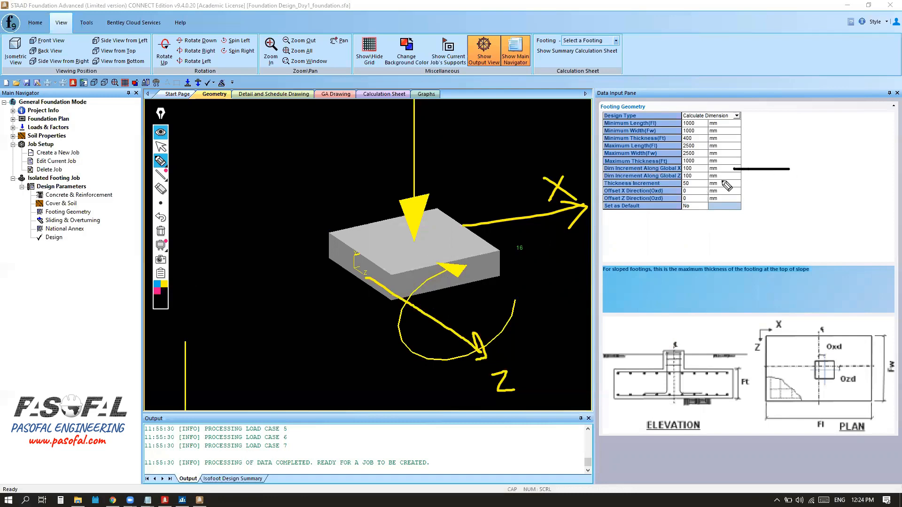
pyautogui.moveTo(735, 177); pyautogui.dragTo(804, 177)
# Draw a pink dashed extension of footing 16 along its X direction
pyautogui.click(158, 294)
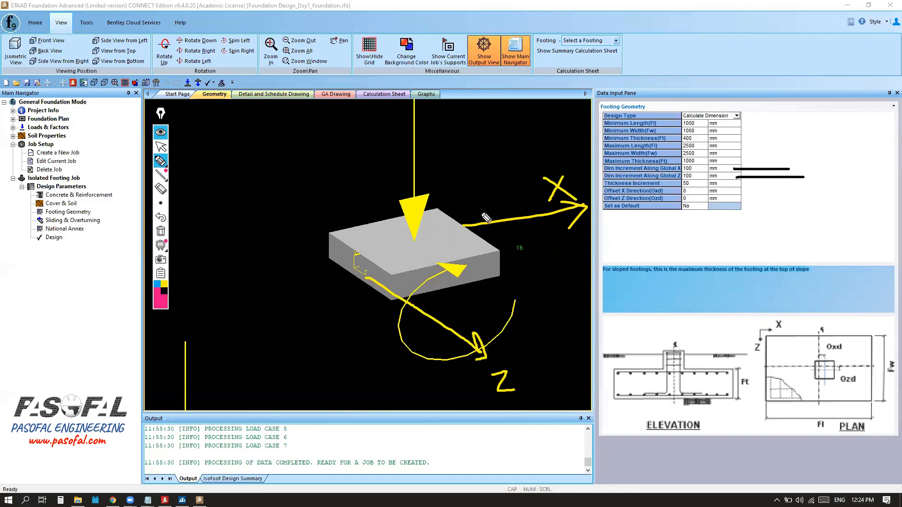
pyautogui.moveTo(436, 205); pyautogui.dragTo(484, 201)
pyautogui.moveTo(498, 247); pyautogui.dragTo(530, 245)
pyautogui.moveTo(499, 272)
pyautogui.mouseDown()
pyautogui.moveTo(537, 267)
pyautogui.moveTo(532, 244)
pyautogui.mouseUp()
pyautogui.moveTo(492, 206); pyautogui.dragTo(537, 244)
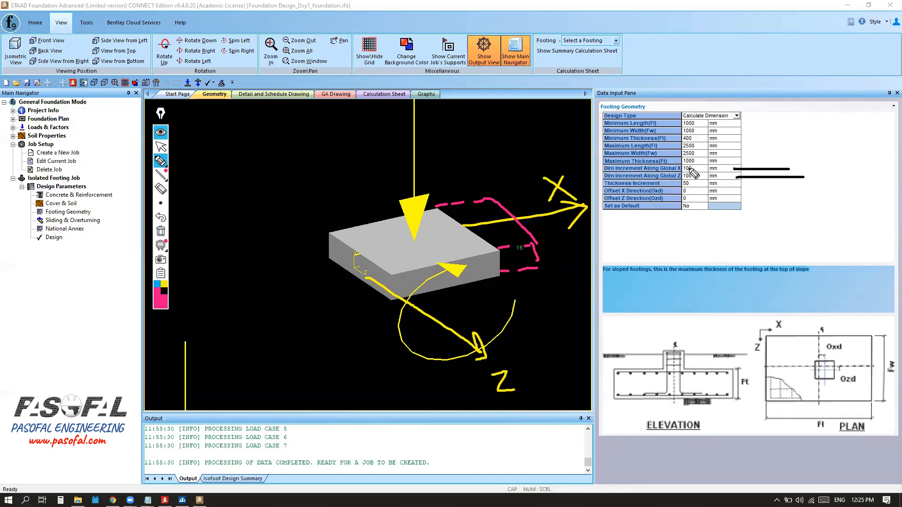
# Sketch pink dimension lines along the footing's X and Z sides, labelling each one 1m
pyautogui.moveTo(324, 223); pyautogui.dragTo(431, 187)
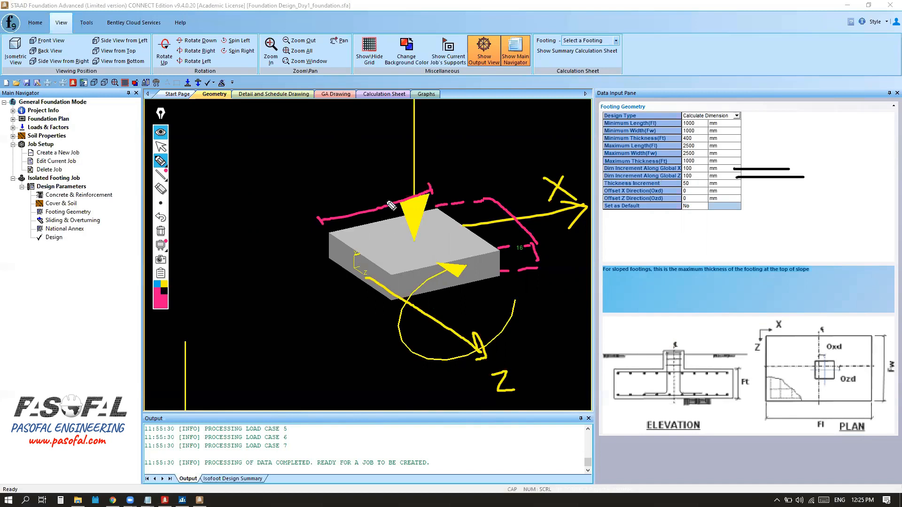
pyautogui.moveTo(354, 186)
pyautogui.mouseDown()
pyautogui.moveTo(362, 203)
pyautogui.moveTo(394, 186)
pyautogui.mouseUp()
pyautogui.moveTo(305, 234)
pyautogui.mouseDown()
pyautogui.moveTo(328, 238)
pyautogui.moveTo(380, 289)
pyautogui.moveTo(390, 287)
pyautogui.mouseUp()
pyautogui.moveTo(285, 275)
pyautogui.mouseDown()
pyautogui.moveTo(298, 295)
pyautogui.moveTo(342, 282)
pyautogui.mouseUp()
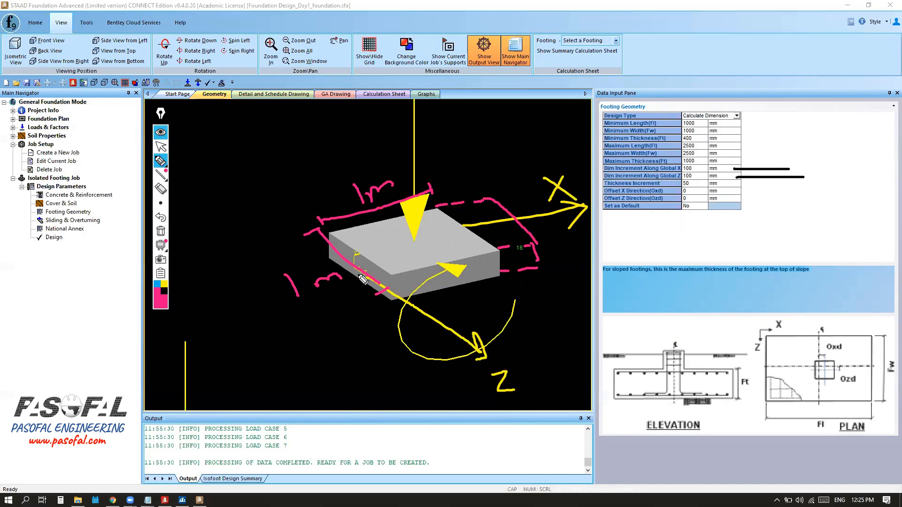
# Extend the X-side dimension line with two consecutive increments, each labelled 0.1
pyautogui.moveTo(434, 190)
pyautogui.mouseDown()
pyautogui.moveTo(445, 176)
pyautogui.moveTo(446, 189)
pyautogui.moveTo(425, 173)
pyautogui.moveTo(431, 160)
pyautogui.moveTo(449, 166)
pyautogui.mouseUp()
pyautogui.click(440, 163)
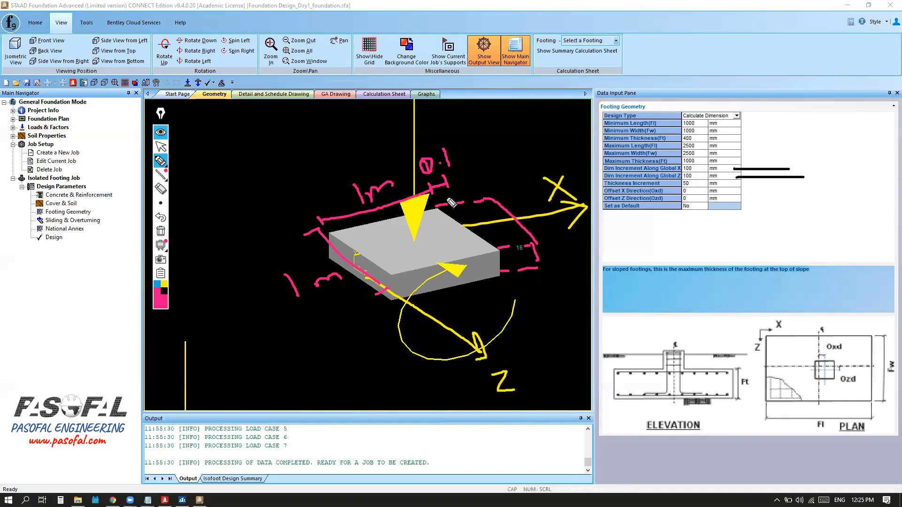
pyautogui.moveTo(449, 184)
pyautogui.mouseDown()
pyautogui.moveTo(471, 176)
pyautogui.moveTo(454, 181)
pyautogui.moveTo(471, 185)
pyautogui.mouseUp()
pyautogui.moveTo(465, 145); pyautogui.dragTo(483, 147)
pyautogui.click(474, 151)
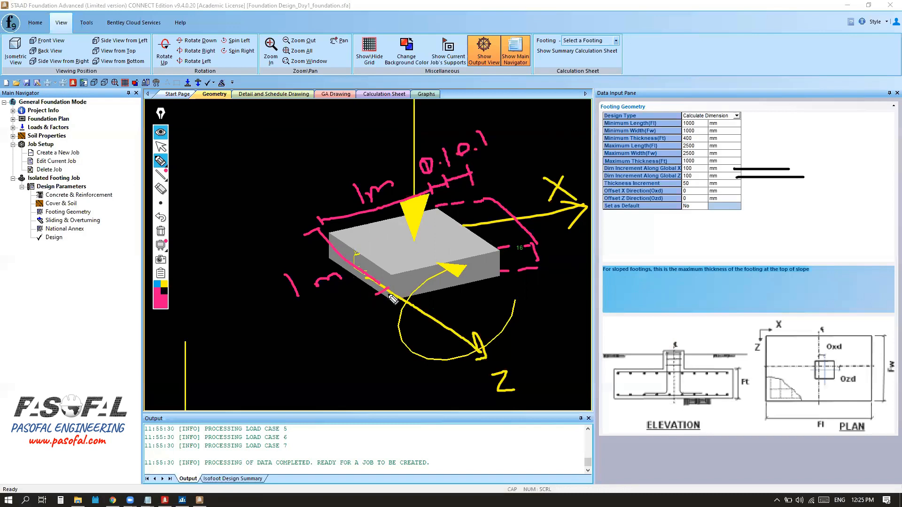
# Add two increments labelled 0.1 to the Z-side dimension line, then erase all annotations
pyautogui.moveTo(345, 321)
pyautogui.mouseDown()
pyautogui.moveTo(337, 334)
pyautogui.moveTo(367, 317)
pyautogui.moveTo(428, 321)
pyautogui.moveTo(374, 337)
pyautogui.moveTo(400, 325)
pyautogui.mouseUp()
pyautogui.click(353, 325)
pyautogui.click(391, 333)
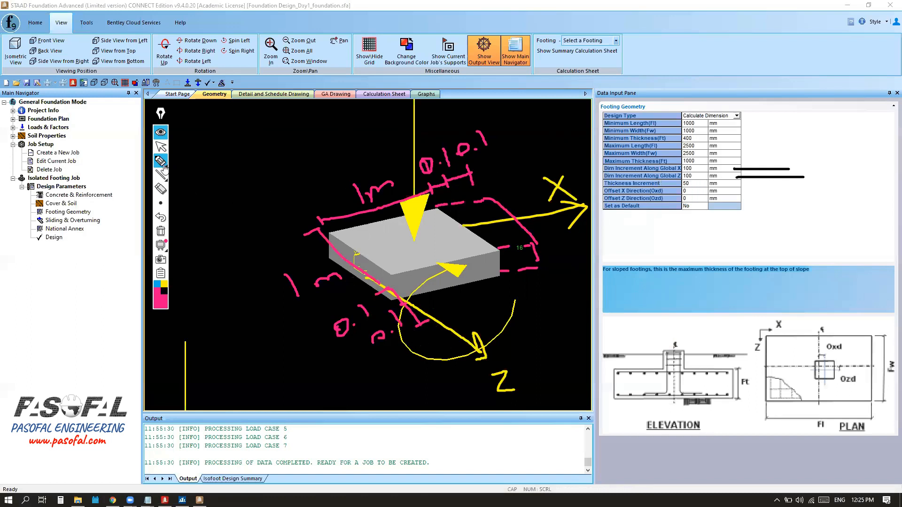
pyautogui.click(160, 231)
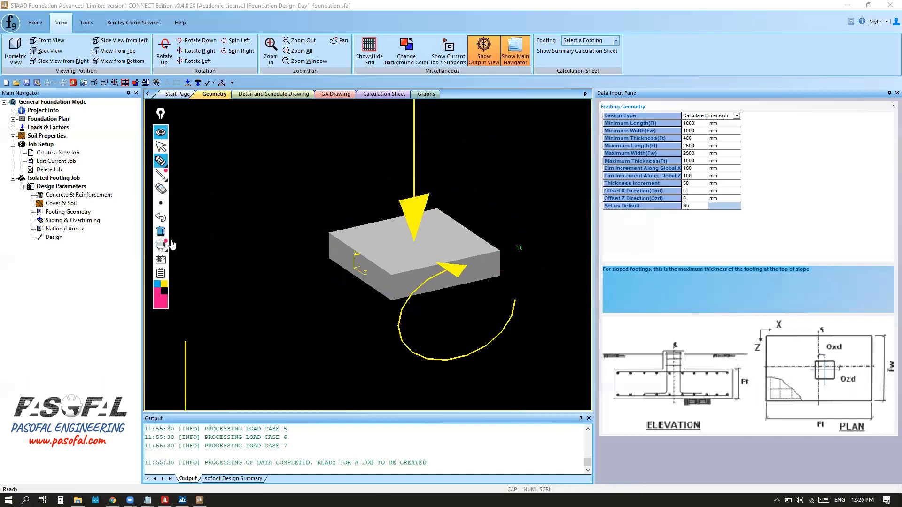
pyautogui.click(162, 149)
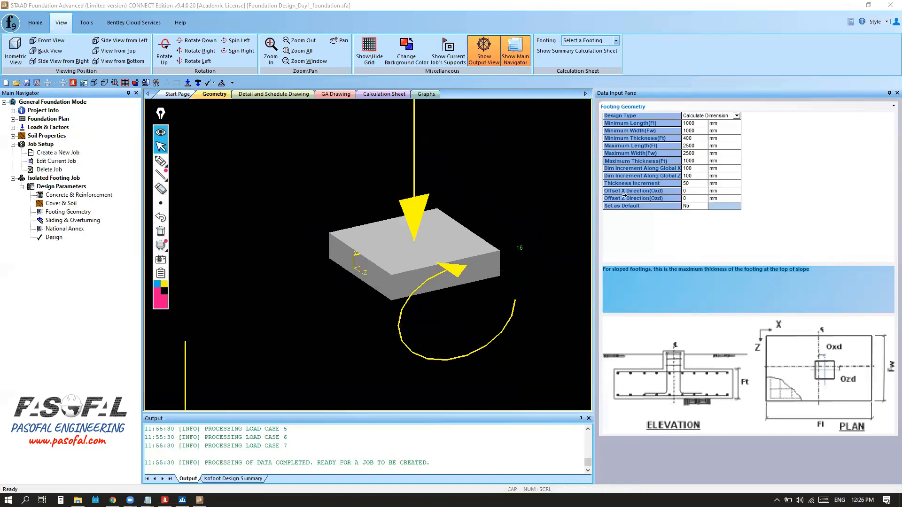
# Examine the parameter descriptions for the dimension increments along global X and global Z
pyautogui.click(696, 169)
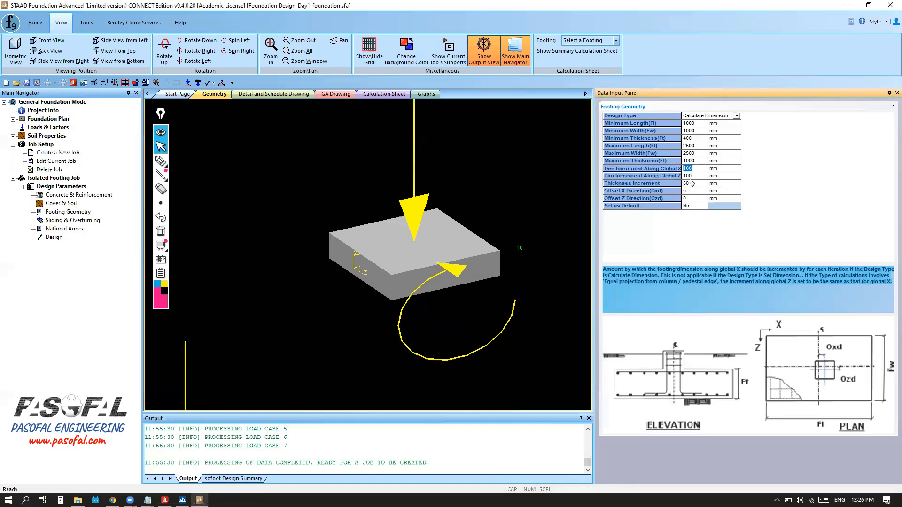
pyautogui.click(699, 174)
pyautogui.click(694, 170)
# Outline the footing's front face in pink and extend its top edge as a line to both sides
pyautogui.click(160, 161)
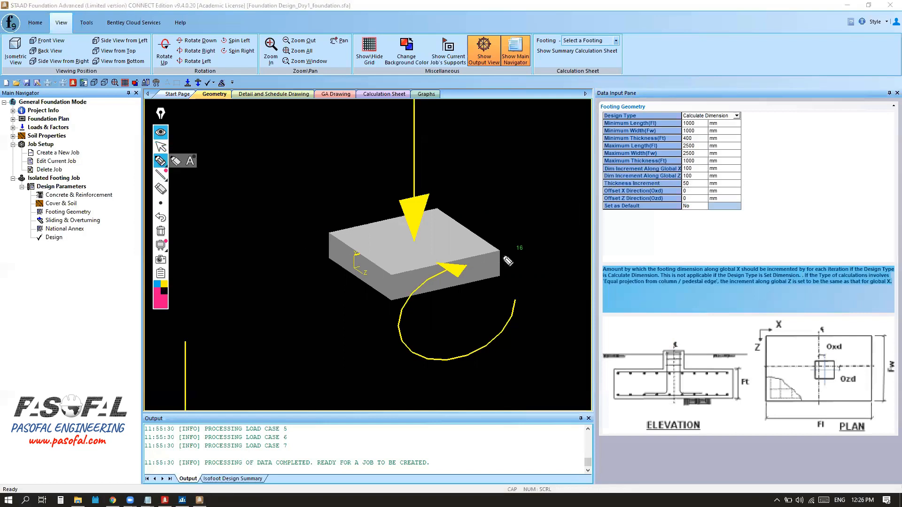
pyautogui.moveTo(501, 253)
pyautogui.mouseDown()
pyautogui.moveTo(499, 281)
pyautogui.moveTo(430, 296)
pyautogui.moveTo(396, 287)
pyautogui.moveTo(500, 254)
pyautogui.mouseUp()
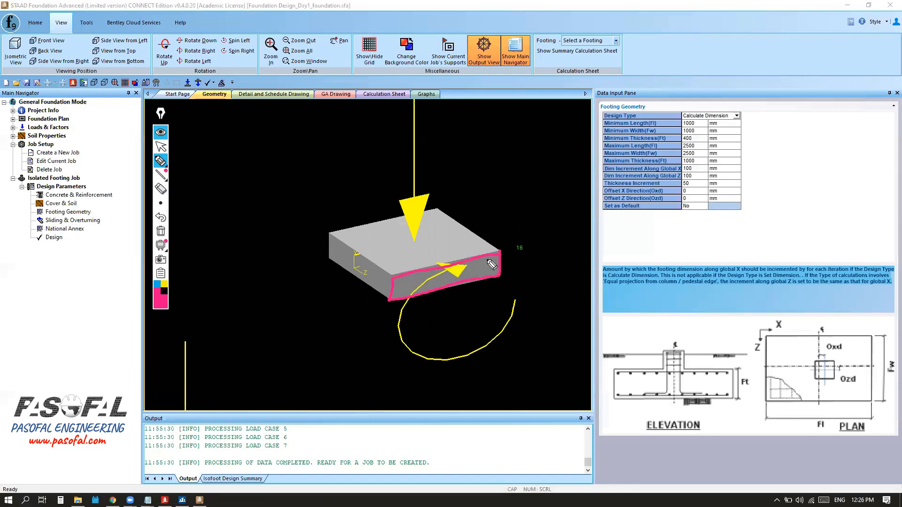
pyautogui.moveTo(502, 254); pyautogui.dragTo(553, 241)
pyautogui.moveTo(393, 274); pyautogui.dragTo(284, 294)
pyautogui.moveTo(552, 241); pyautogui.dragTo(561, 240)
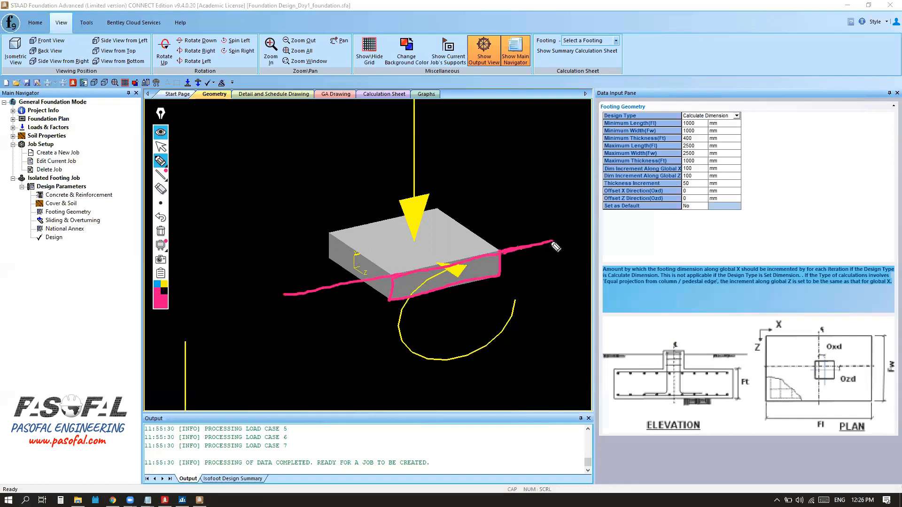
# Mark the Thickness Increment parameter with a pink line and sketch two added layers of 50 beneath the footing's front face
pyautogui.moveTo(389, 302); pyautogui.dragTo(389, 308)
pyautogui.moveTo(693, 185); pyautogui.dragTo(774, 180)
pyautogui.moveTo(389, 308)
pyautogui.mouseDown()
pyautogui.moveTo(498, 295)
pyautogui.moveTo(501, 277)
pyautogui.mouseUp()
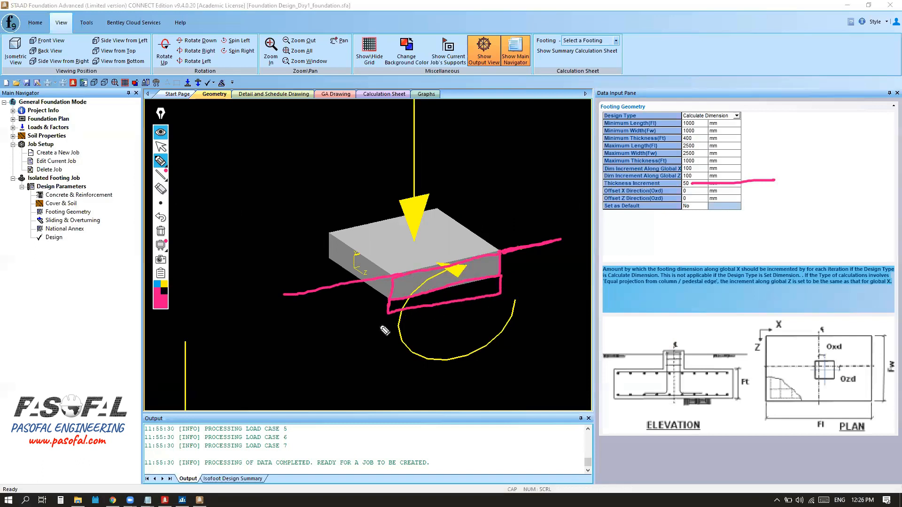
pyautogui.moveTo(376, 299)
pyautogui.mouseDown()
pyautogui.moveTo(386, 312)
pyautogui.moveTo(353, 316)
pyautogui.moveTo(360, 301)
pyautogui.moveTo(369, 311)
pyautogui.mouseUp()
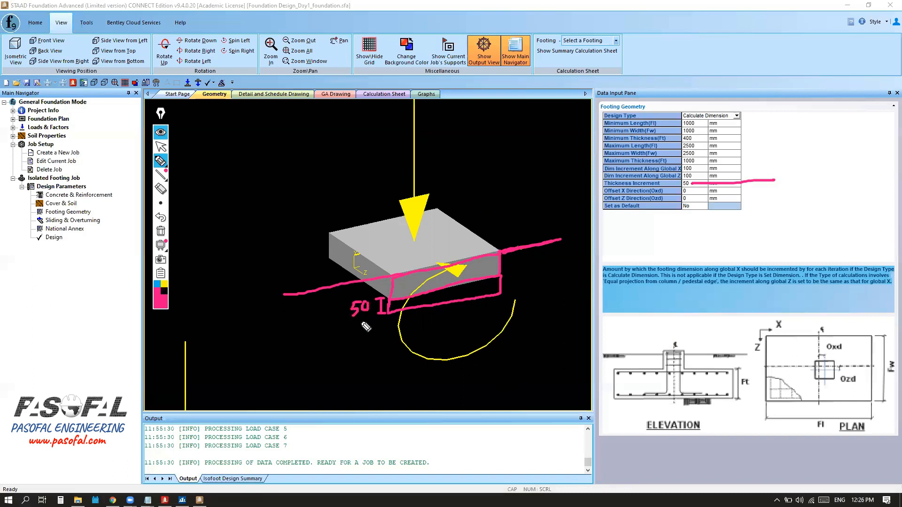
pyautogui.moveTo(505, 299)
pyautogui.mouseDown()
pyautogui.moveTo(500, 310)
pyautogui.moveTo(383, 321)
pyautogui.moveTo(386, 314)
pyautogui.mouseUp()
pyautogui.moveTo(377, 316)
pyautogui.mouseDown()
pyautogui.moveTo(382, 322)
pyautogui.moveTo(357, 336)
pyautogui.moveTo(358, 323)
pyautogui.mouseUp()
pyautogui.moveTo(368, 324); pyautogui.dragTo(371, 326)
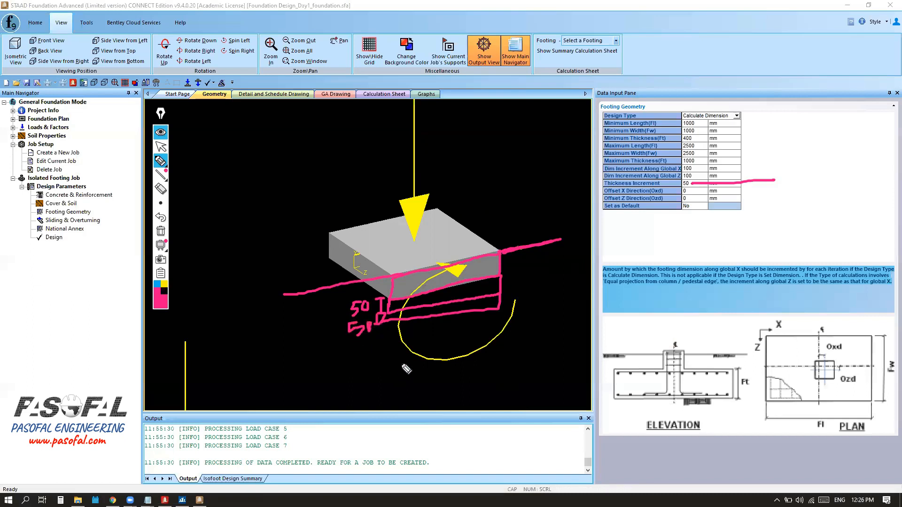
# Box the Calculate Dimension design type and the footing plan diagram in pink, and mark the column at the plan's centre
pyautogui.moveTo(741, 110)
pyautogui.mouseDown()
pyautogui.moveTo(742, 119)
pyautogui.moveTo(681, 117)
pyautogui.moveTo(741, 112)
pyautogui.mouseUp()
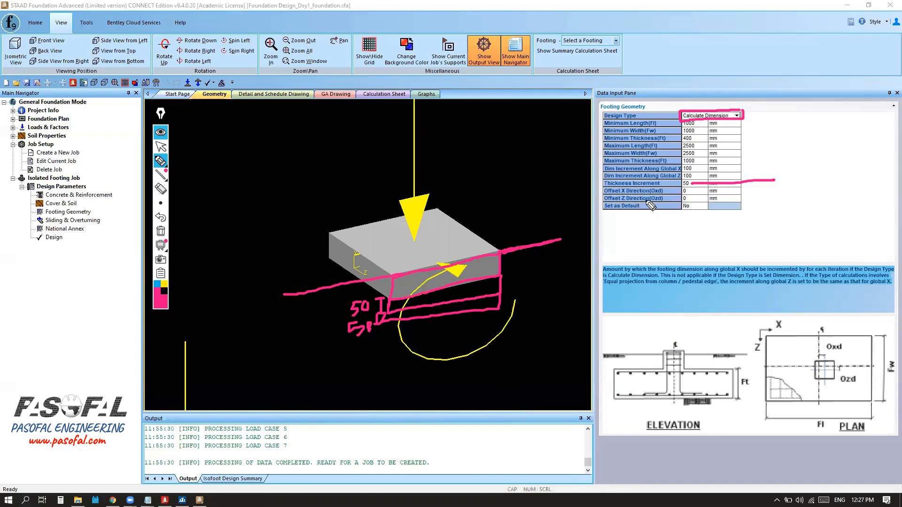
pyautogui.moveTo(872, 329)
pyautogui.mouseDown()
pyautogui.moveTo(877, 382)
pyautogui.moveTo(811, 420)
pyautogui.moveTo(752, 378)
pyautogui.moveTo(846, 324)
pyautogui.moveTo(879, 324)
pyautogui.moveTo(875, 340)
pyautogui.mouseUp()
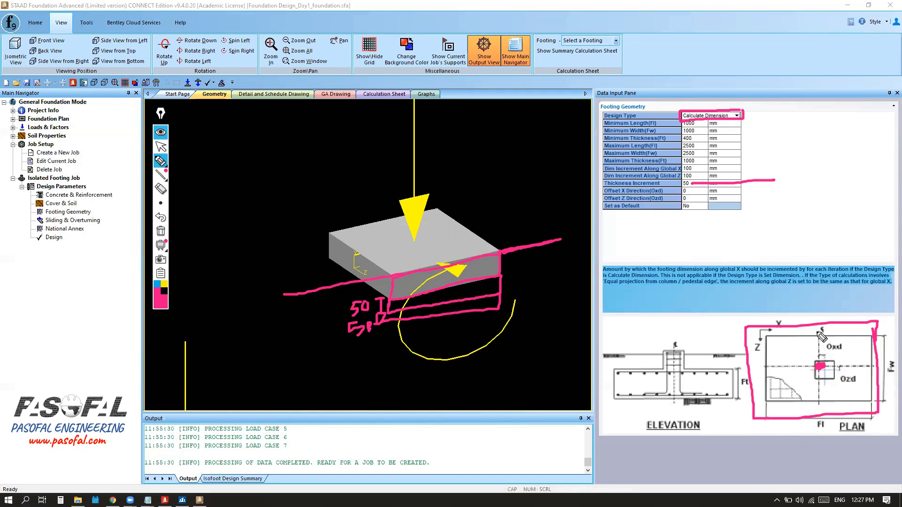
# Sketch pink arrows along the X and Z directions on the footing plan diagram, and clear all pen sketches
pyautogui.moveTo(818, 330); pyautogui.dragTo(835, 334)
pyautogui.moveTo(762, 367); pyautogui.dragTo(762, 376)
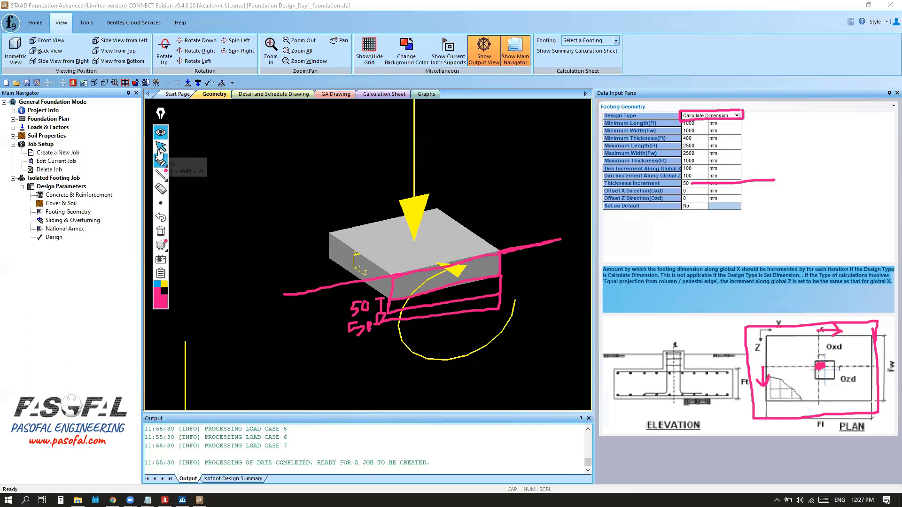
pyautogui.click(161, 232)
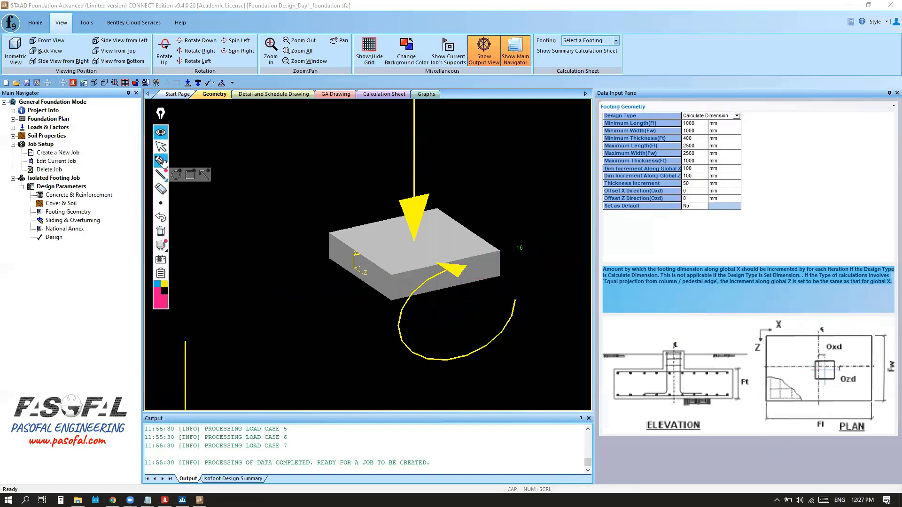
# Set the footing geometry values as default by choosing Yes for Set as Default
pyautogui.click(695, 207)
pyautogui.click(703, 207)
pyautogui.click(693, 215)
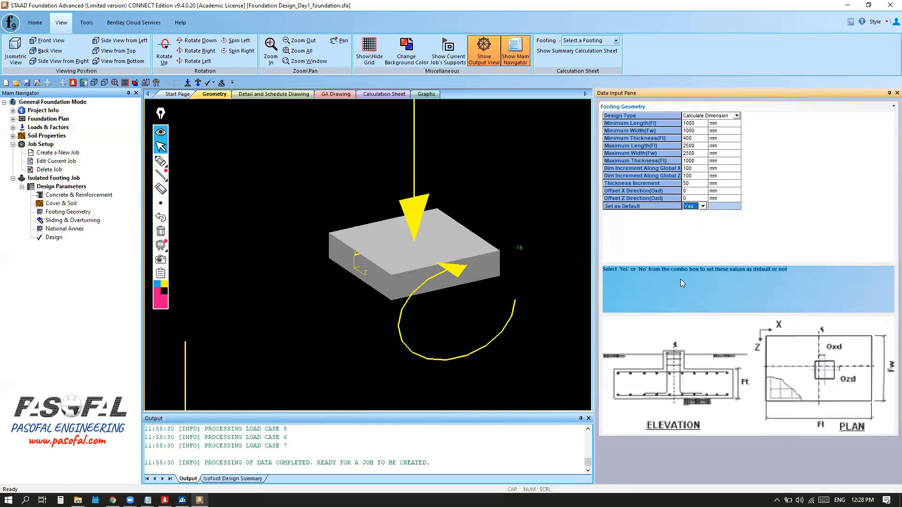
pyautogui.click(541, 215)
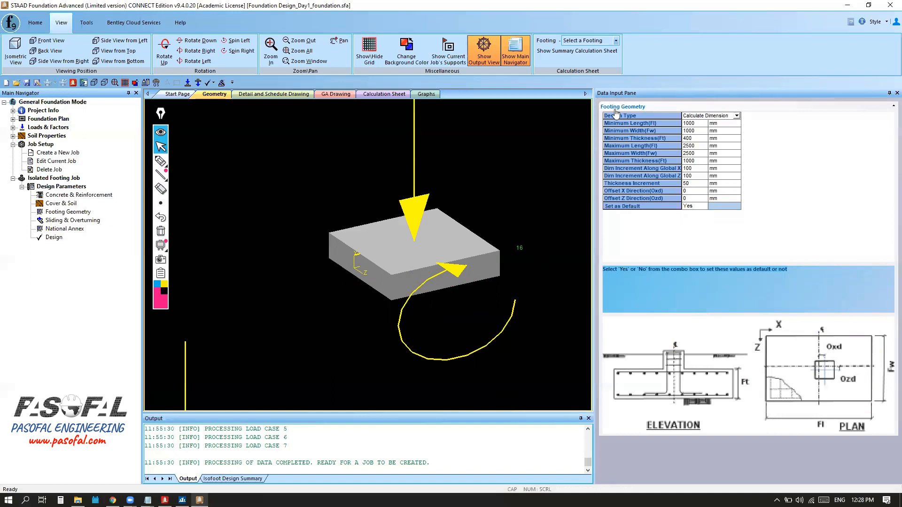
# Review the friction and safety factor parameters for sliding and overturning, and set Consider Passive Earth Pressure to Yes
pyautogui.click(58, 221)
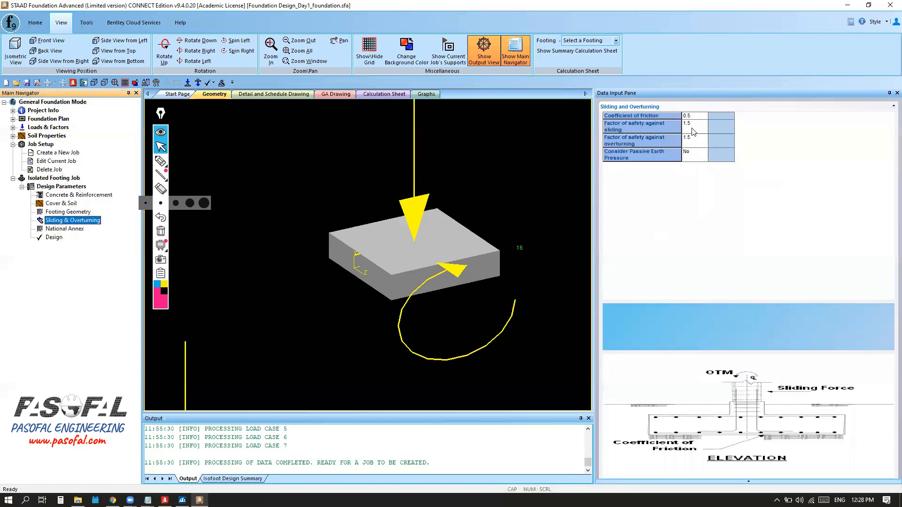
pyautogui.click(699, 117)
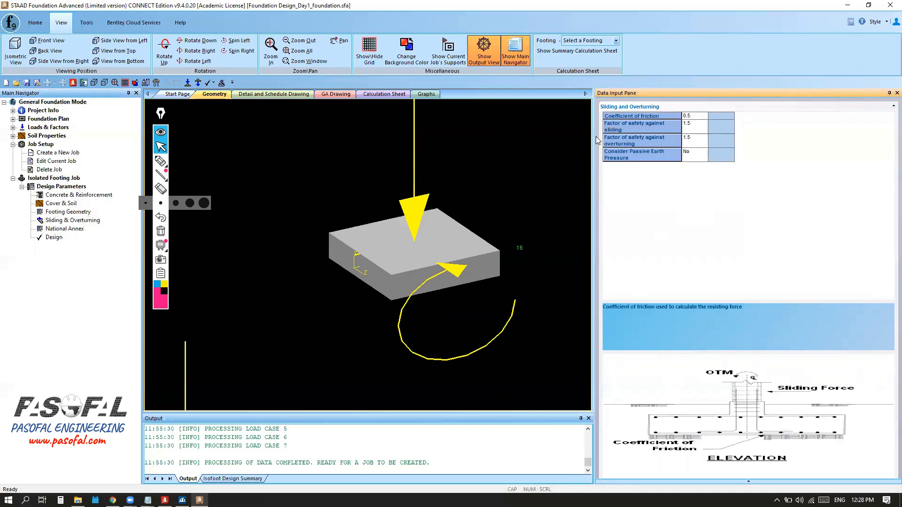
pyautogui.click(693, 130)
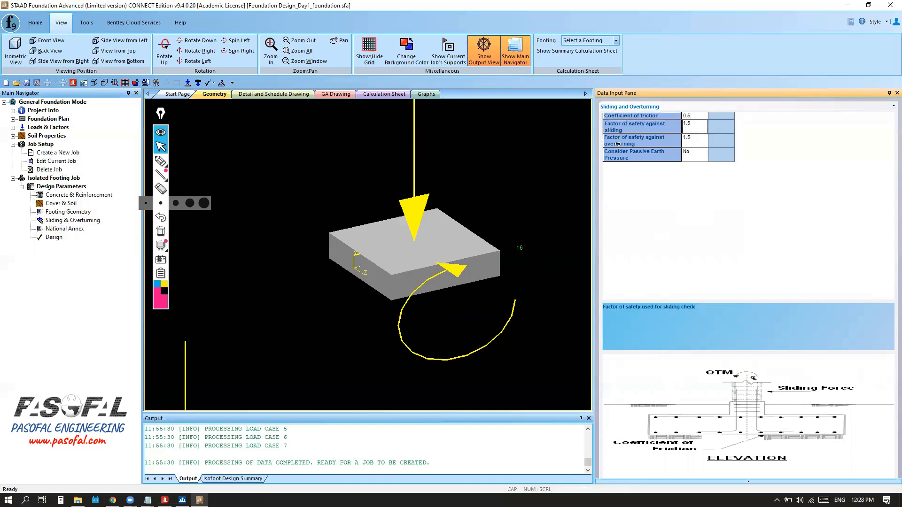
pyautogui.click(690, 146)
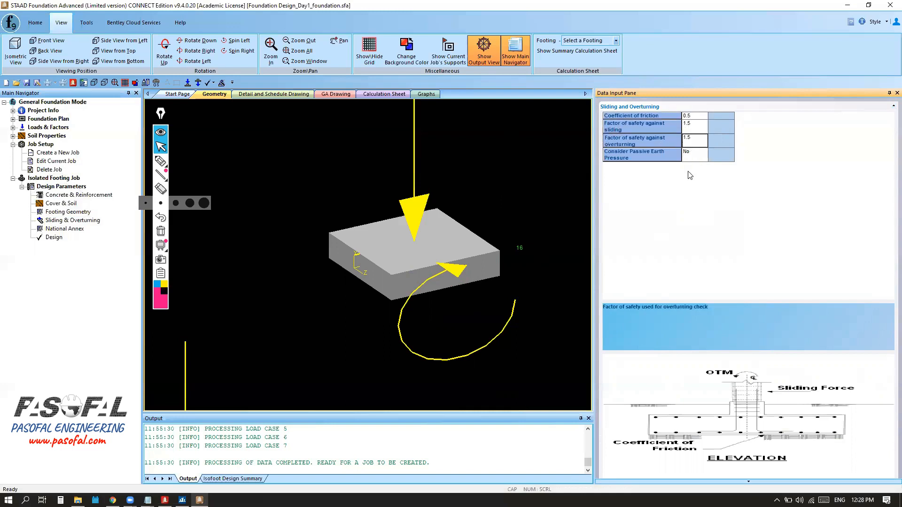
pyautogui.click(694, 158)
pyautogui.click(695, 167)
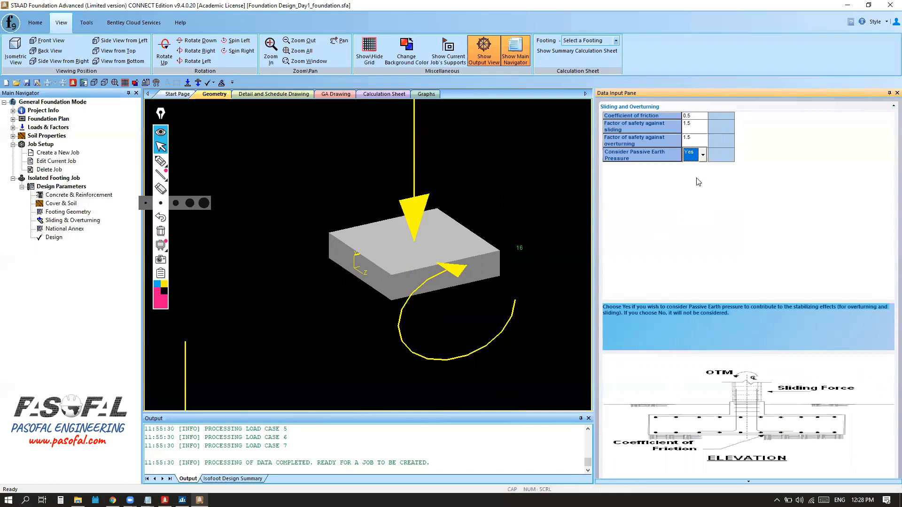
pyautogui.click(508, 207)
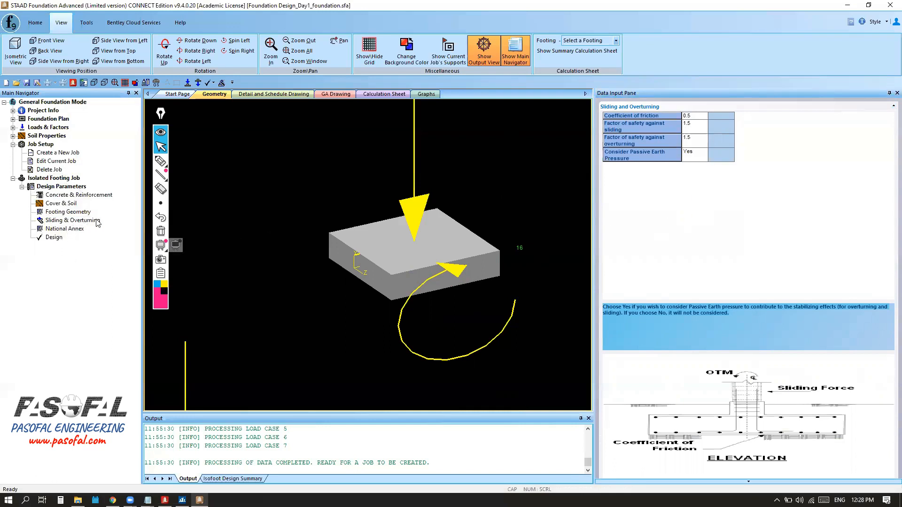
# Hide the pen toolbar and run the isolated footing job's design, saving the modified data to the existing file
pyautogui.scroll(-3, 385, 250)
pyautogui.scroll(-5, 385, 250)
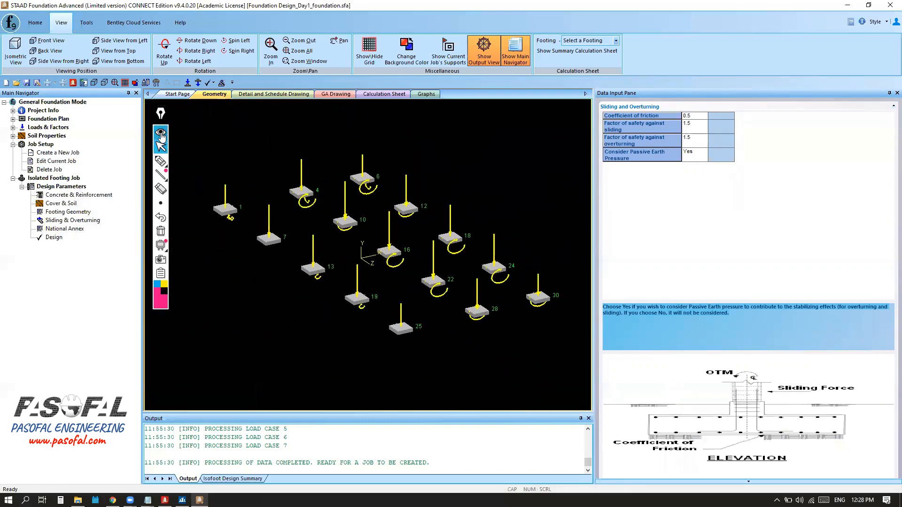
pyautogui.click(161, 136)
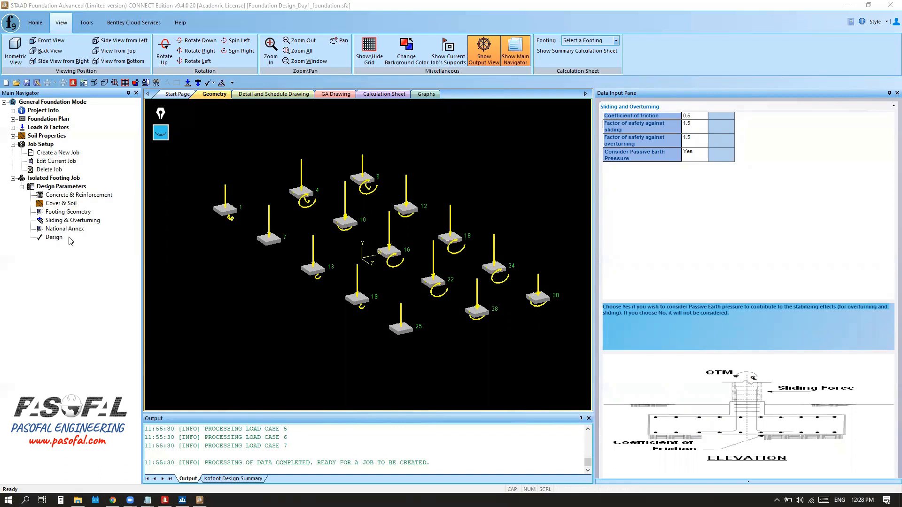
pyautogui.click(54, 238)
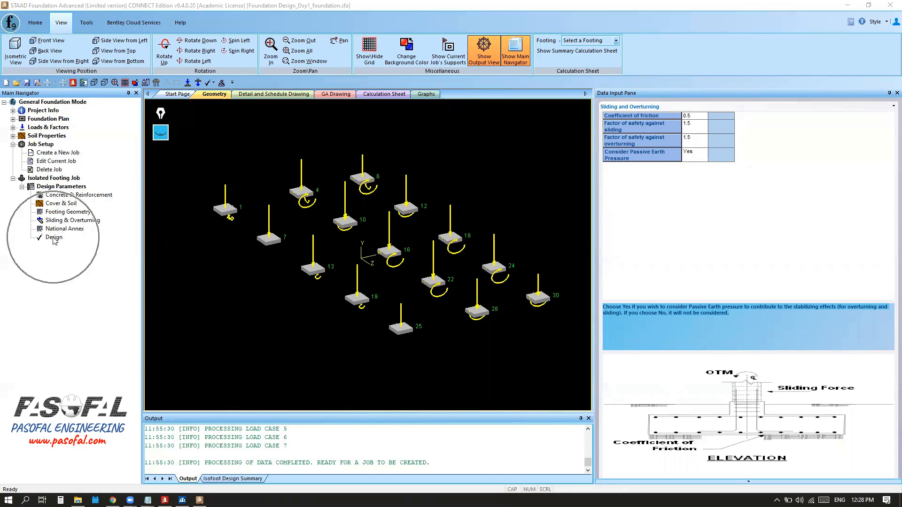
pyautogui.click(53, 238)
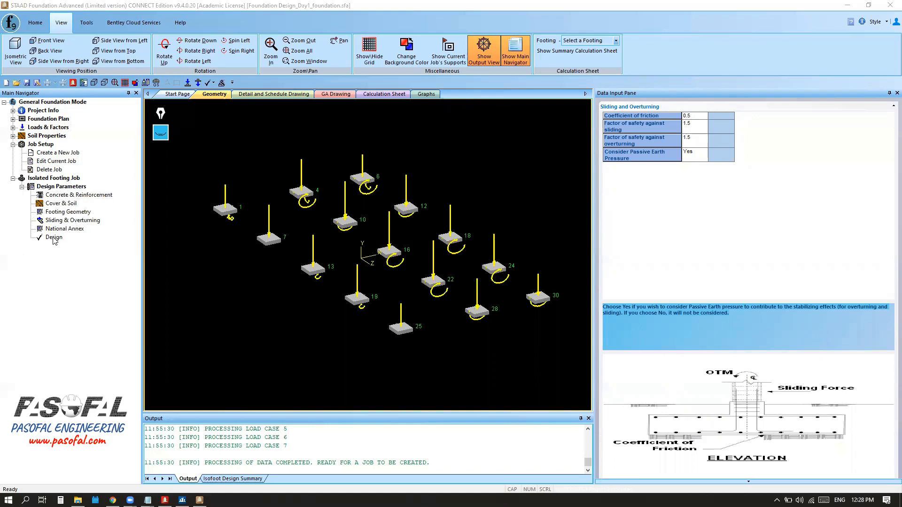
pyautogui.click(37, 25)
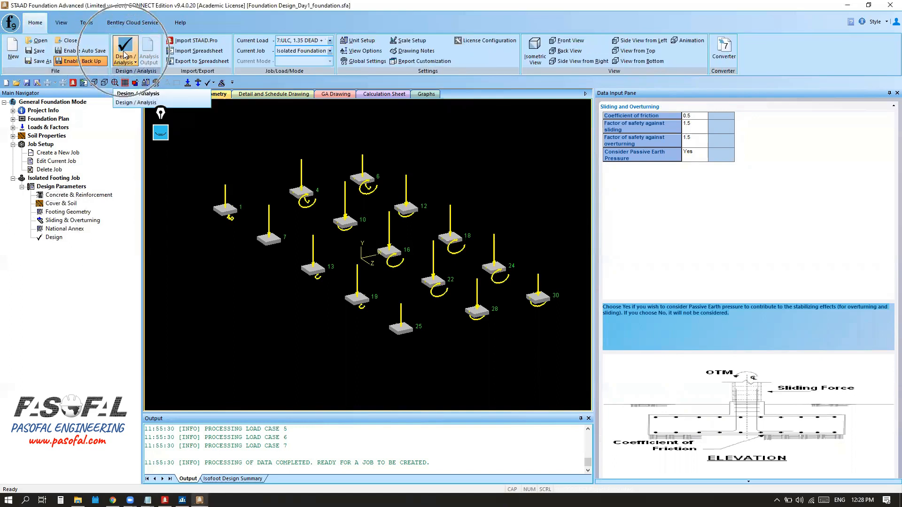
pyautogui.click(136, 63)
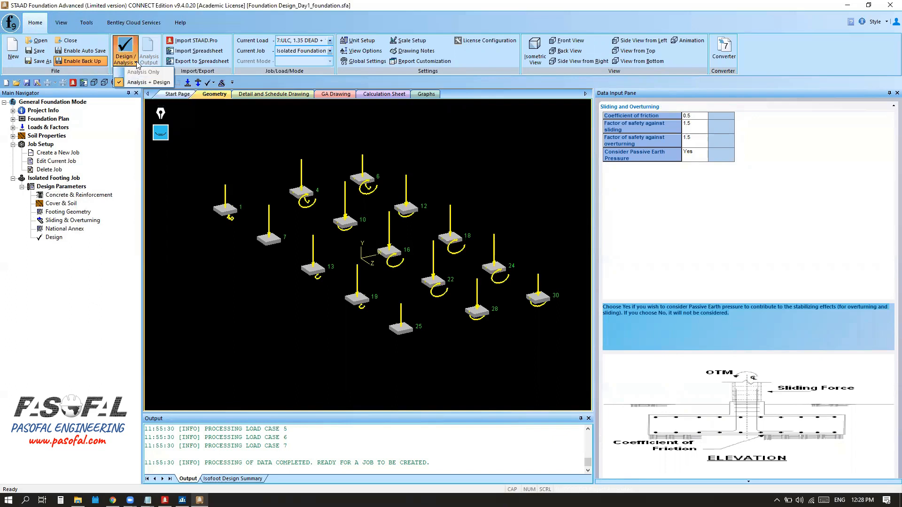
pyautogui.click(236, 127)
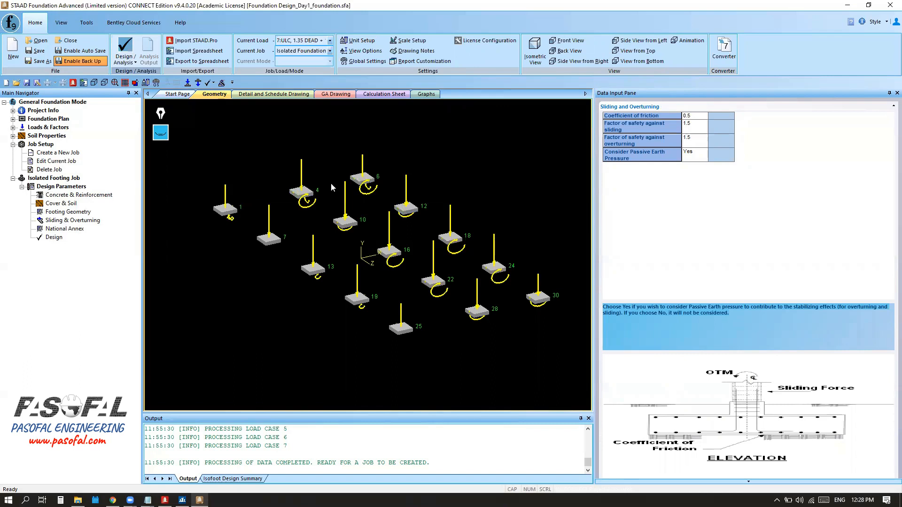
pyautogui.click(54, 238)
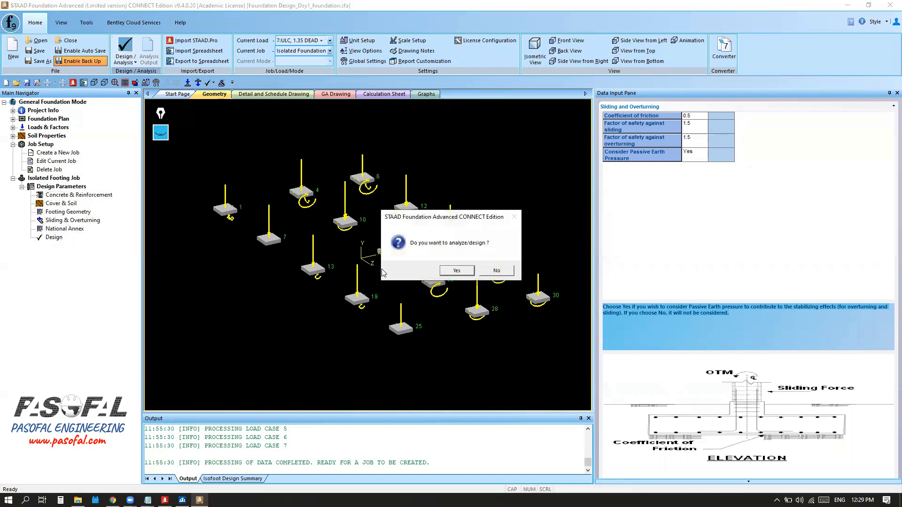
pyautogui.click(456, 270)
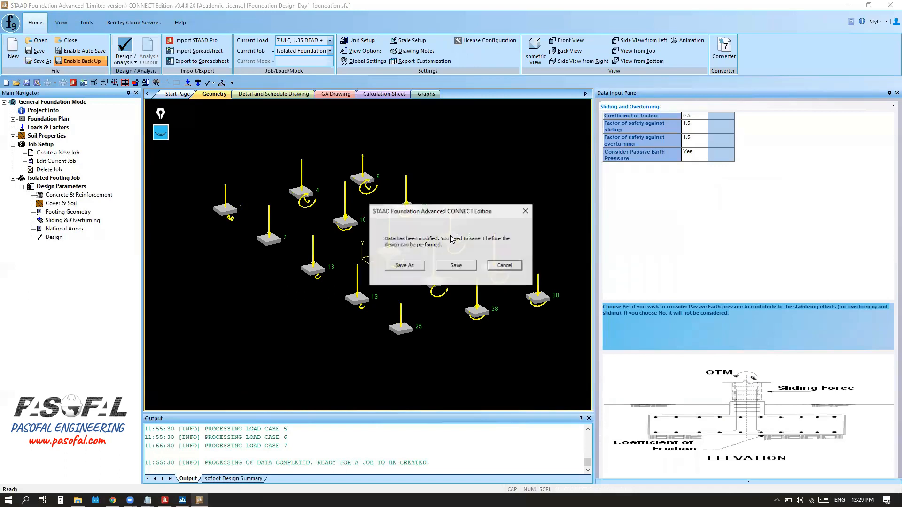
pyautogui.click(454, 266)
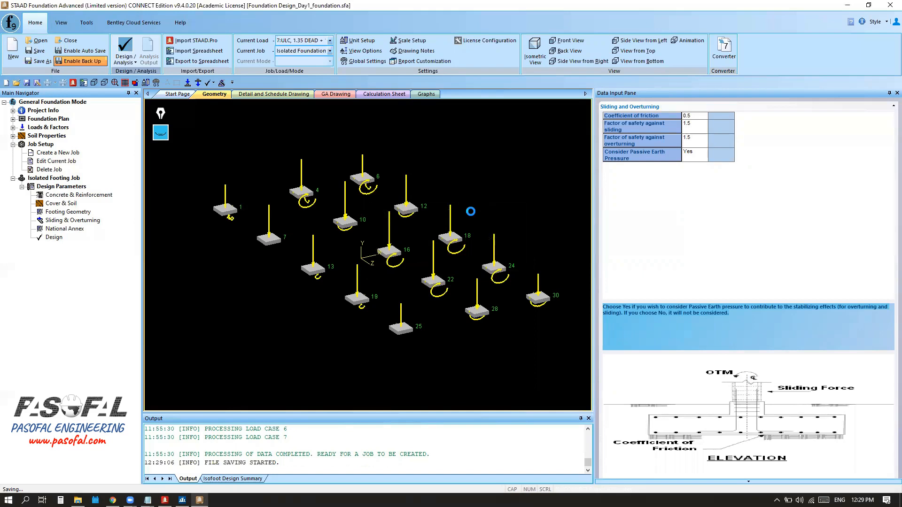
# Switch to File Explorer and look over the files in the Foundaion Design_Lincoln Uni-Col_Day 1 folder
pyautogui.click(78, 500)
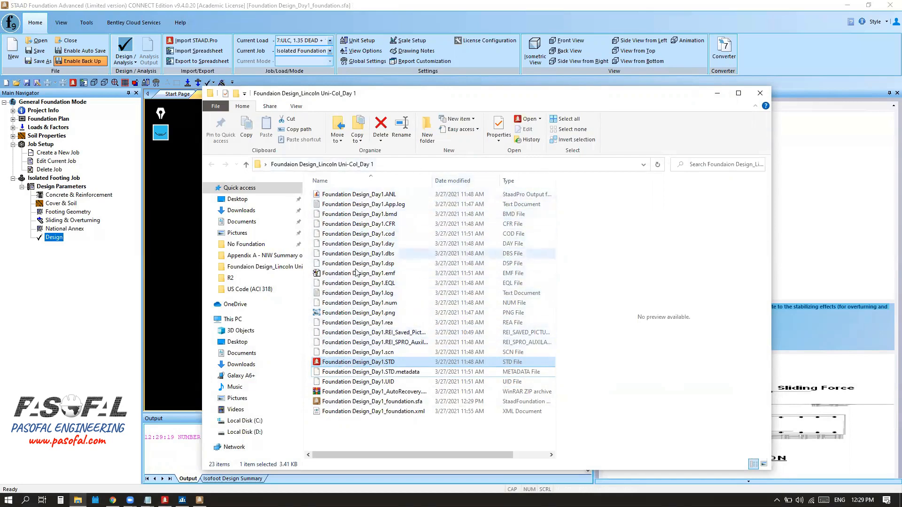
pyautogui.press('ctrl')
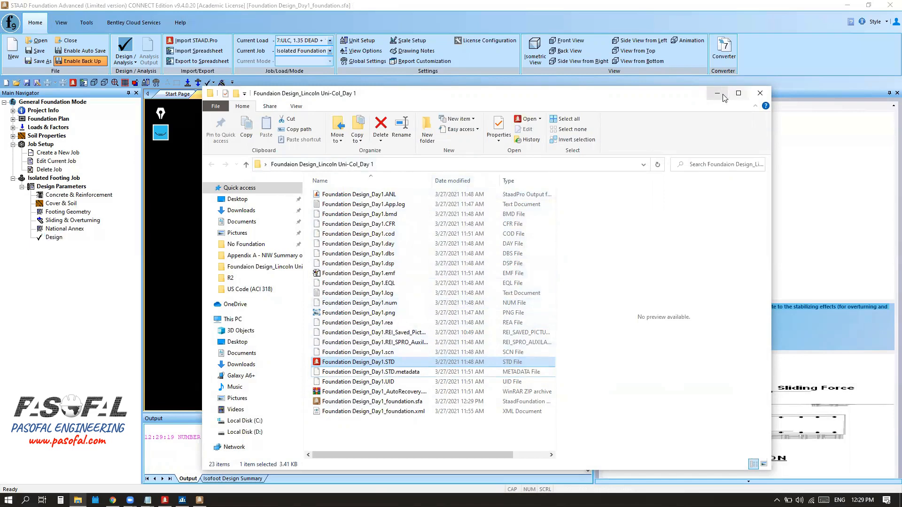
pyautogui.click(723, 97)
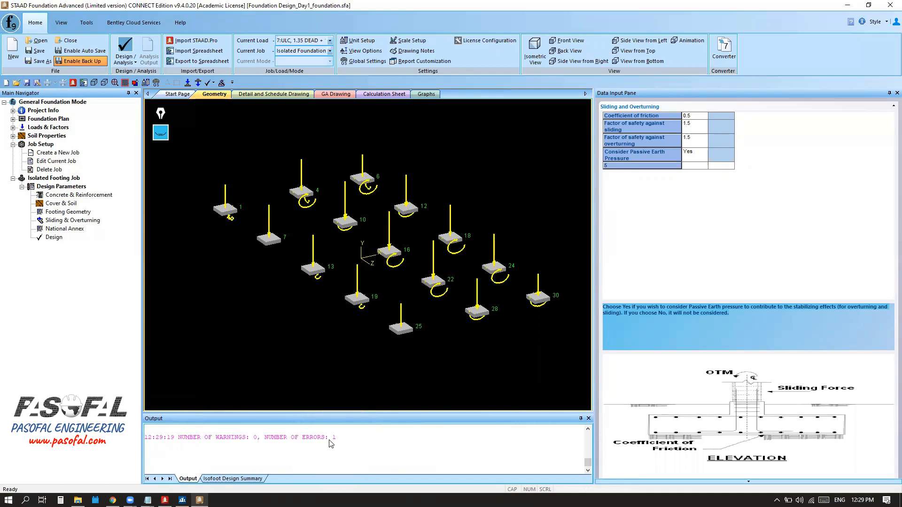
# Check the isolated footing design summary, the detail drawing and the footing model for design results
pyautogui.click(236, 479)
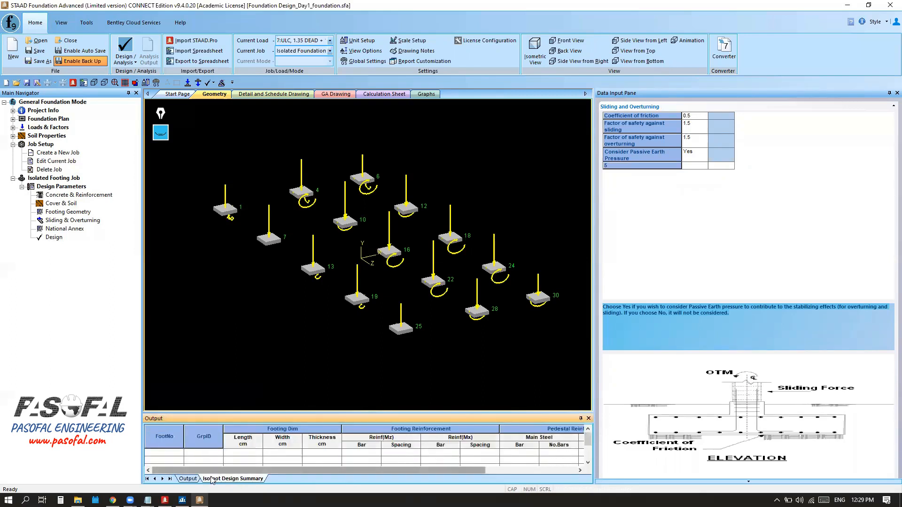
pyautogui.click(189, 479)
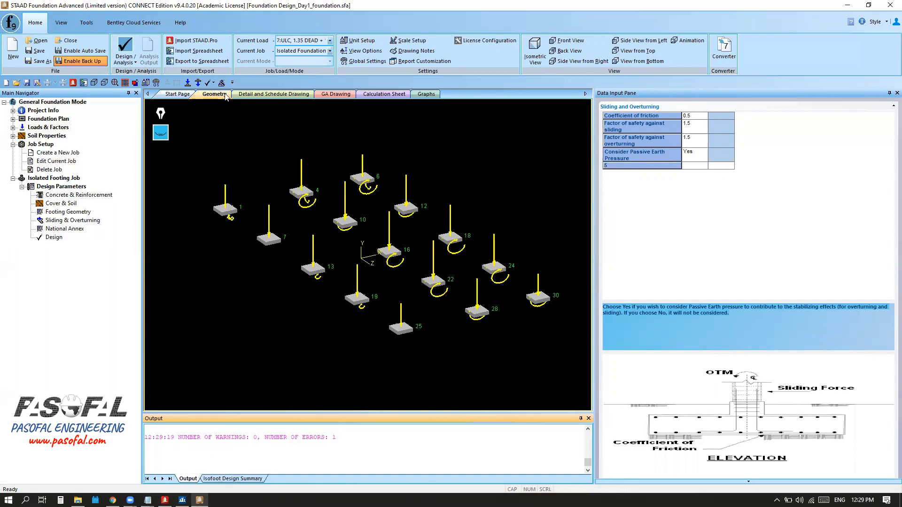
pyautogui.click(251, 94)
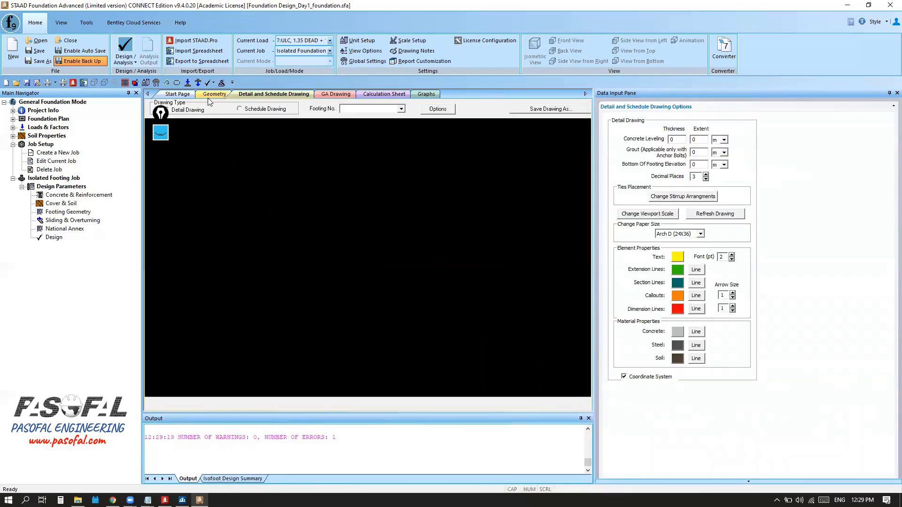
pyautogui.click(209, 96)
pyautogui.scroll(3, 246, 271)
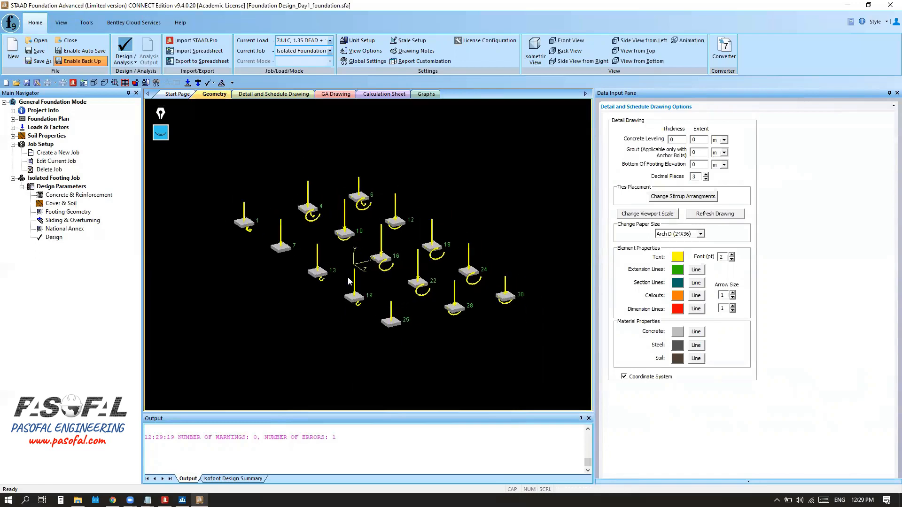
pyautogui.scroll(-2, 326, 269)
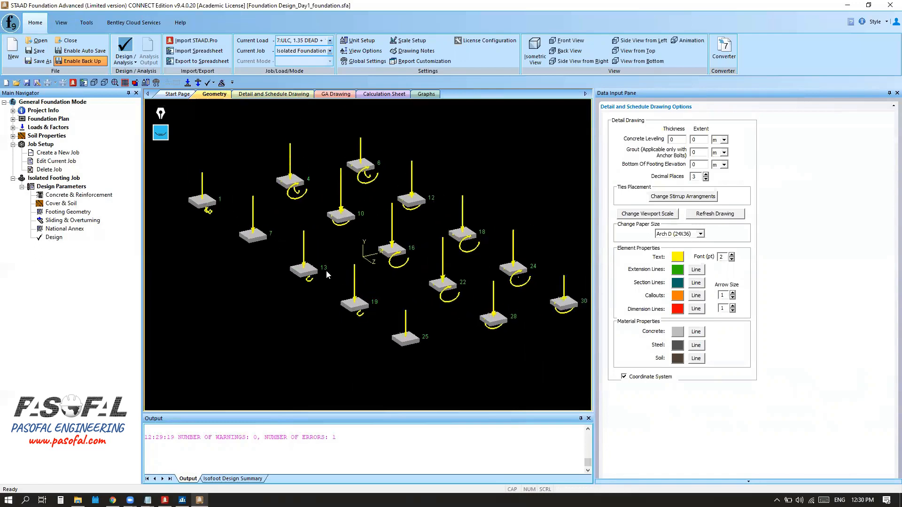
pyautogui.scroll(2, 199, 210)
pyautogui.scroll(-2, 300, 239)
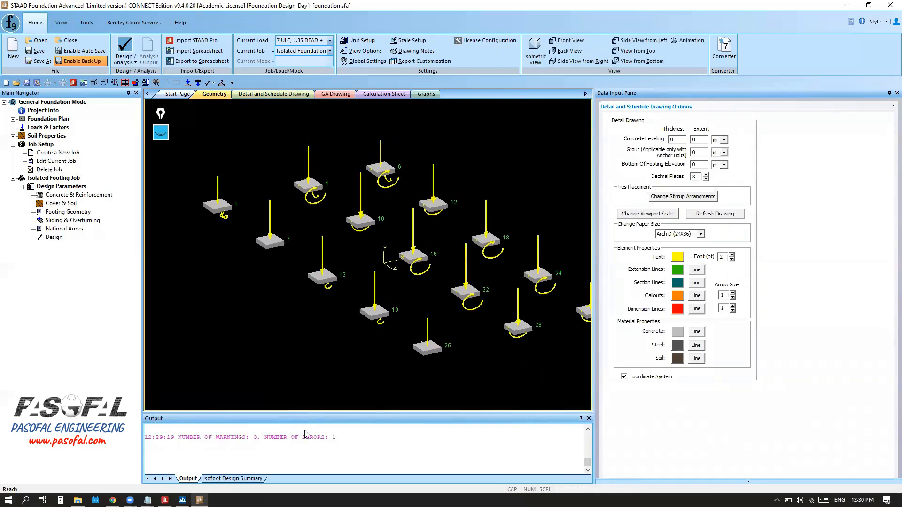
# Enlarge the output area and read the messages of the design run
pyautogui.click(297, 437)
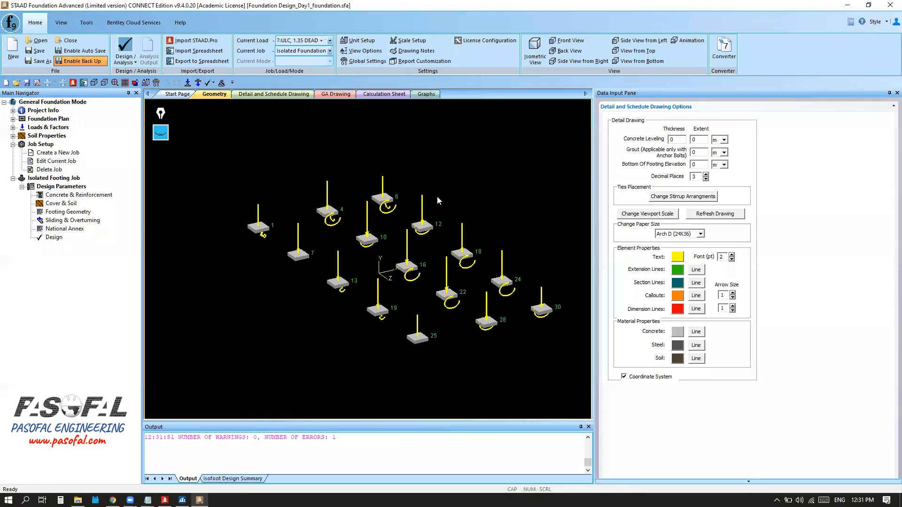
pyautogui.click(302, 442)
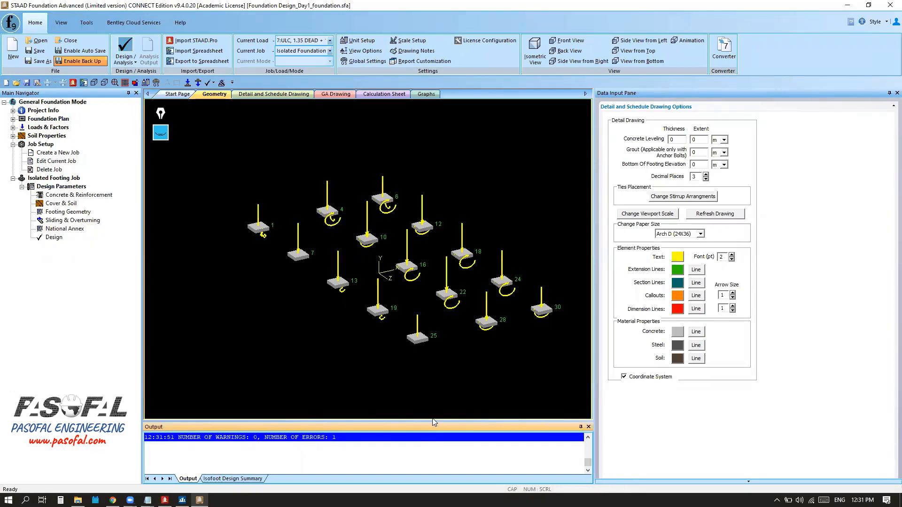
pyautogui.moveTo(432, 421); pyautogui.dragTo(431, 299)
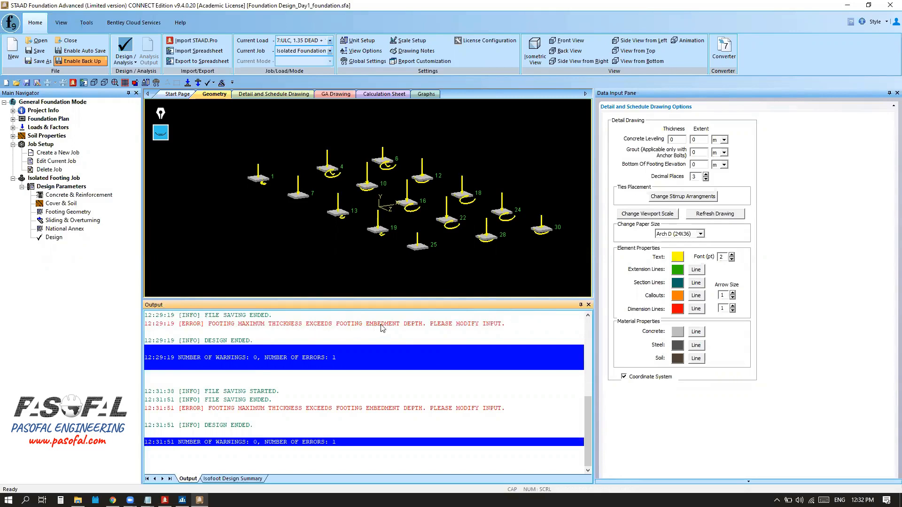
# Set the maximum thickness (Ft) in the footing geometry to 700 mm
pyautogui.click(64, 214)
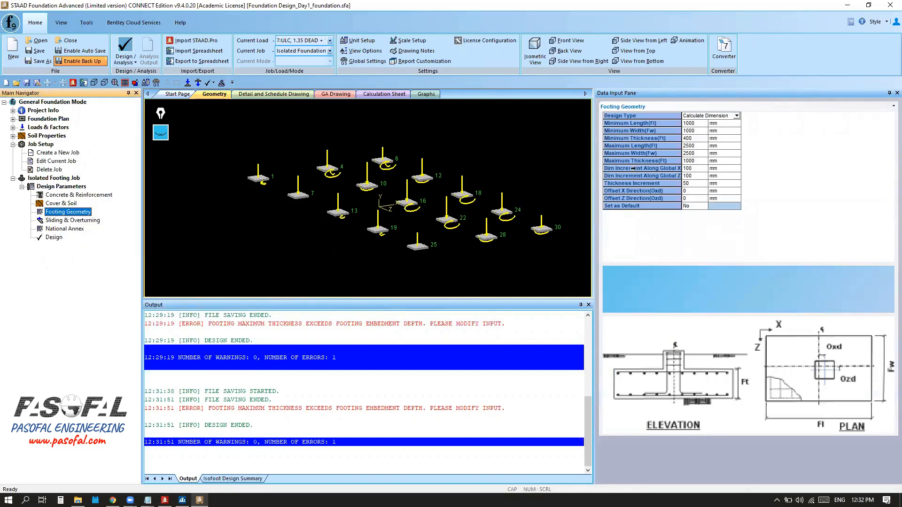
pyautogui.click(697, 162)
pyautogui.moveTo(693, 161); pyautogui.dragTo(685, 162)
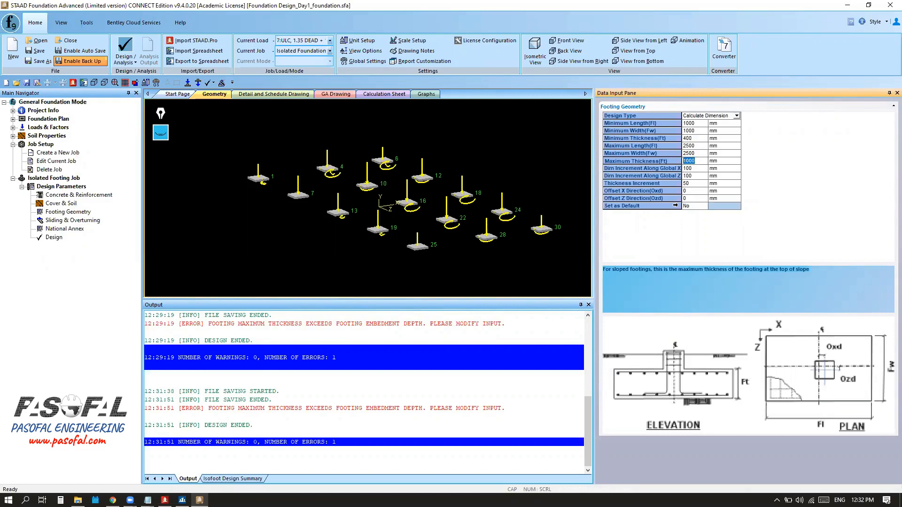
pyautogui.write('7')
pyautogui.click(695, 168)
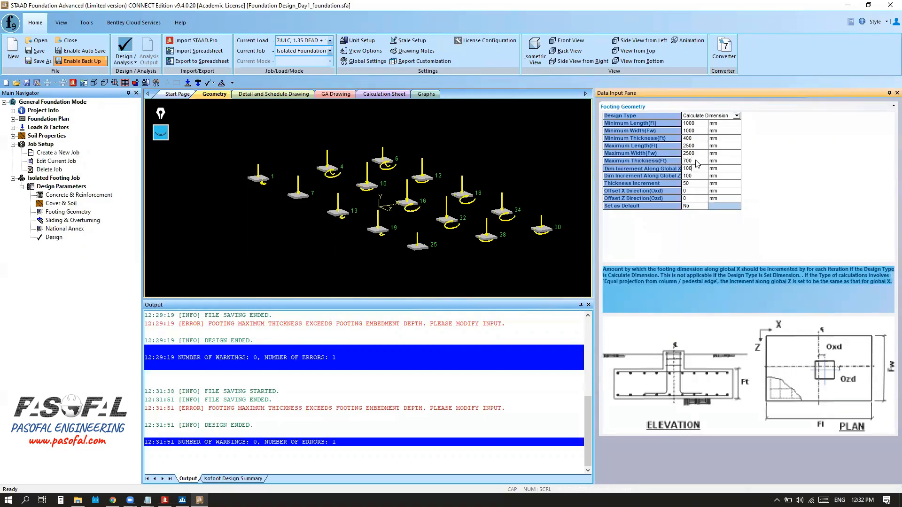
# Rerun the isolated footing design, saving the modified data to the current file
pyautogui.click(54, 237)
pyautogui.click(458, 272)
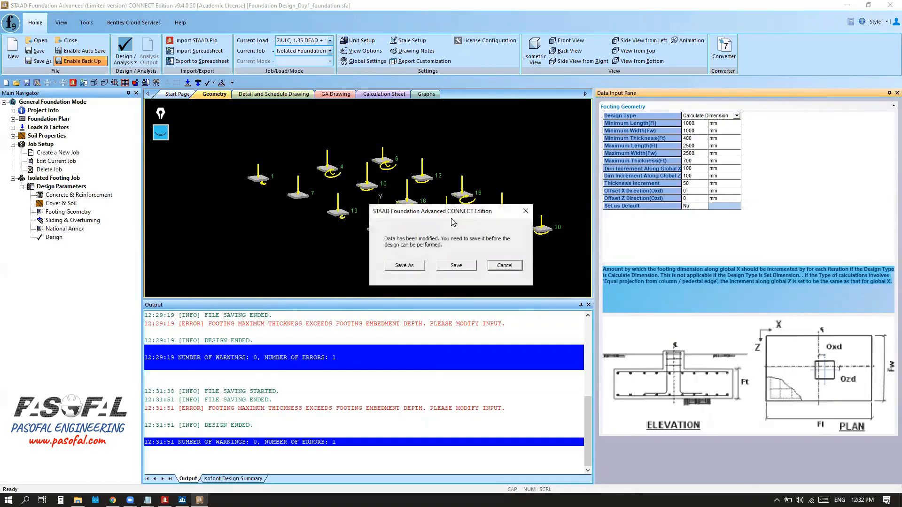
pyautogui.click(442, 265)
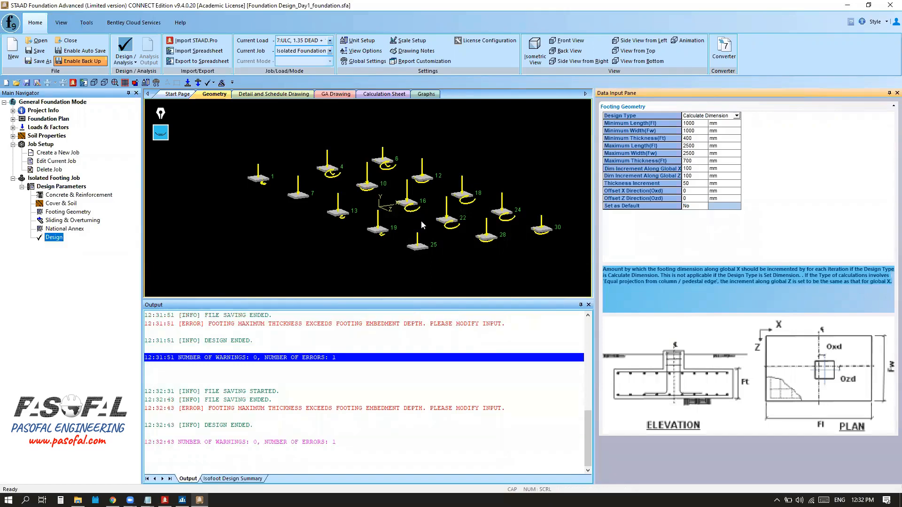
pyautogui.click(421, 225)
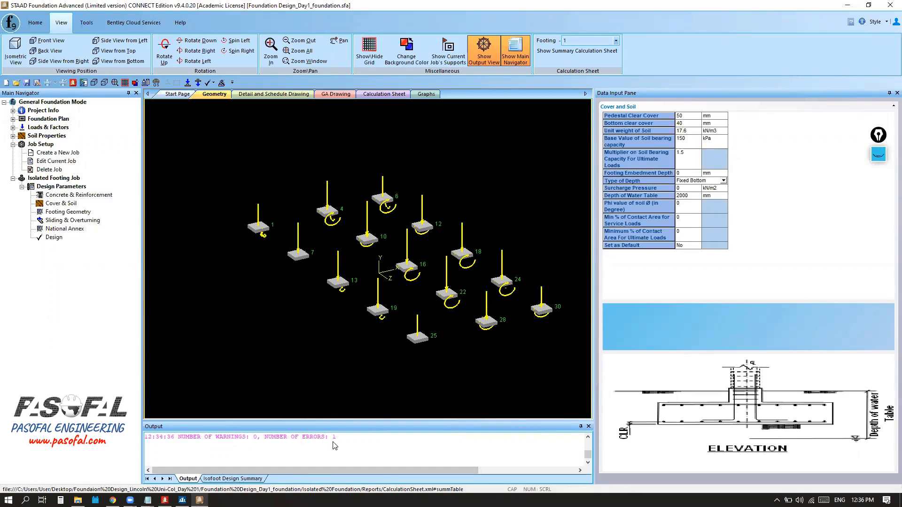
# Enlarge the output area to read the design messages, and check the footing geometry's maximum thickness against the cover and soil settings
pyautogui.moveTo(393, 420); pyautogui.dragTo(411, 286)
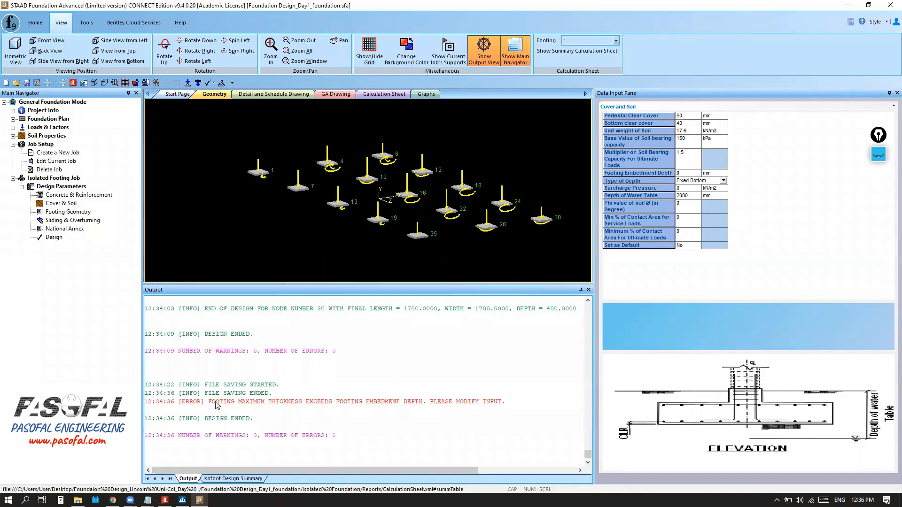
pyautogui.click(72, 213)
pyautogui.click(698, 161)
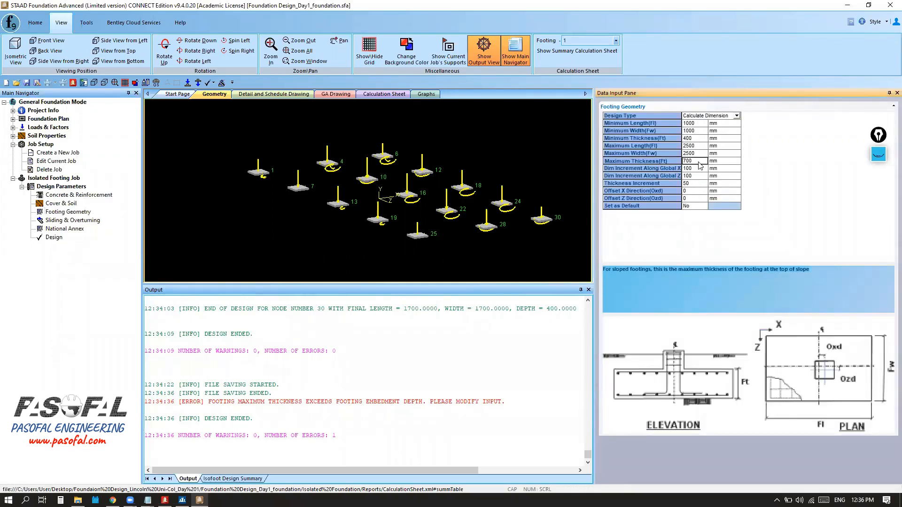
pyautogui.click(698, 159)
pyautogui.moveTo(700, 158); pyautogui.dragTo(686, 162)
pyautogui.click(696, 160)
pyautogui.click(65, 204)
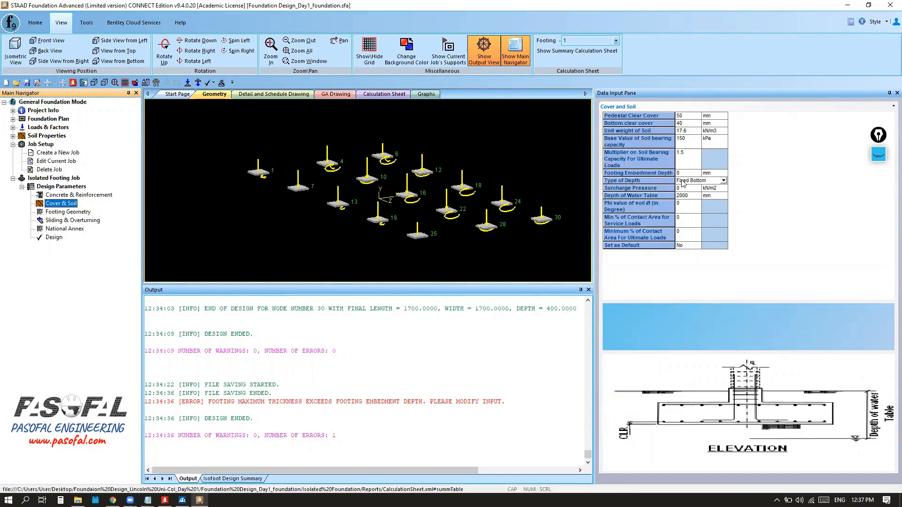
# Activate the screen annotation pen and sketch a pink footing rectangle with a base line beneath the Cover and Soil table
pyautogui.click(878, 155)
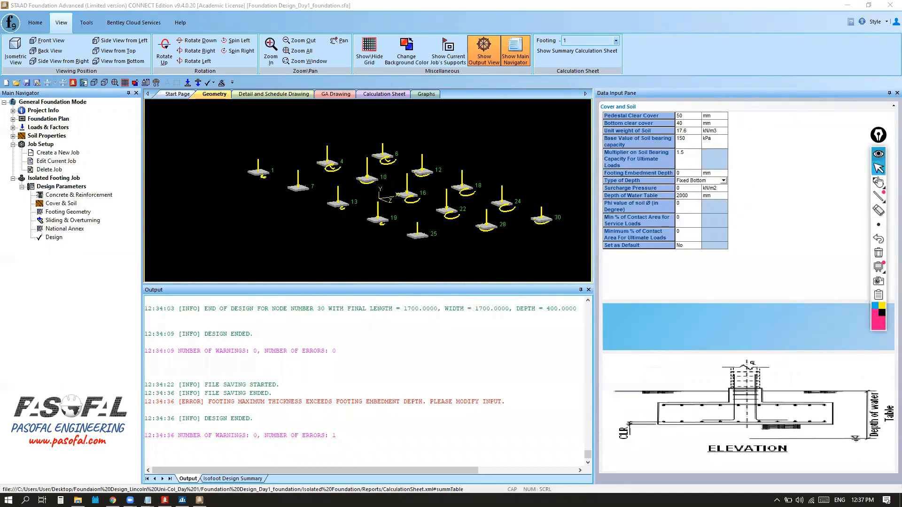
pyautogui.click(877, 182)
pyautogui.moveTo(763, 255)
pyautogui.mouseDown()
pyautogui.moveTo(764, 275)
pyautogui.moveTo(852, 264)
pyautogui.moveTo(763, 255)
pyautogui.mouseUp()
pyautogui.moveTo(865, 271); pyautogui.dragTo(714, 279)
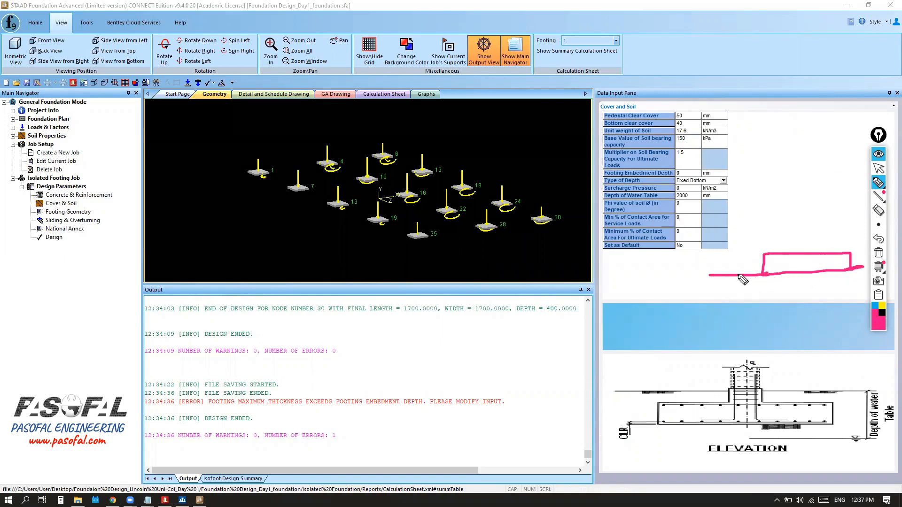
# Sketch a black box and an upward arrow to show the footing growing from a fixed bottom, and undo the latest strokes
pyautogui.click(882, 313)
pyautogui.moveTo(764, 254)
pyautogui.mouseDown()
pyautogui.moveTo(762, 198)
pyautogui.moveTo(844, 187)
pyautogui.moveTo(849, 254)
pyautogui.moveTo(747, 225)
pyautogui.moveTo(751, 232)
pyautogui.mouseUp()
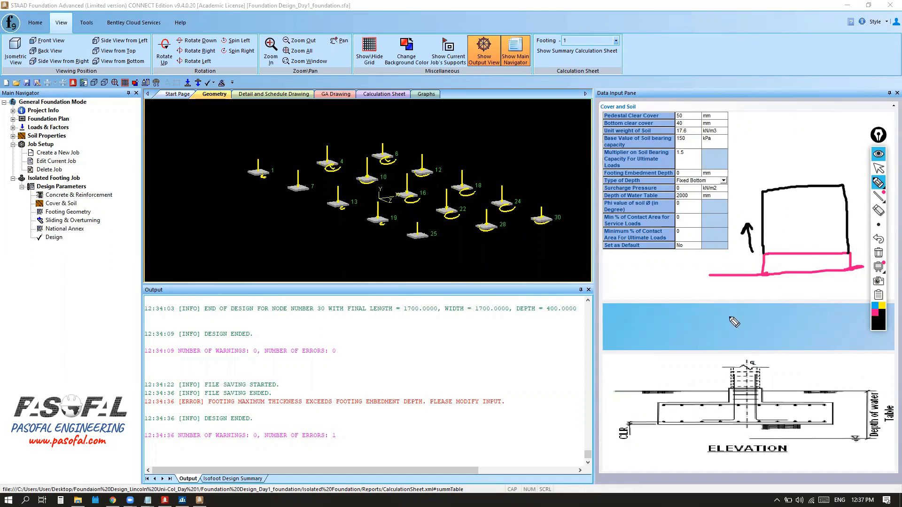
pyautogui.click(878, 239)
pyautogui.click(878, 240)
pyautogui.click(878, 240)
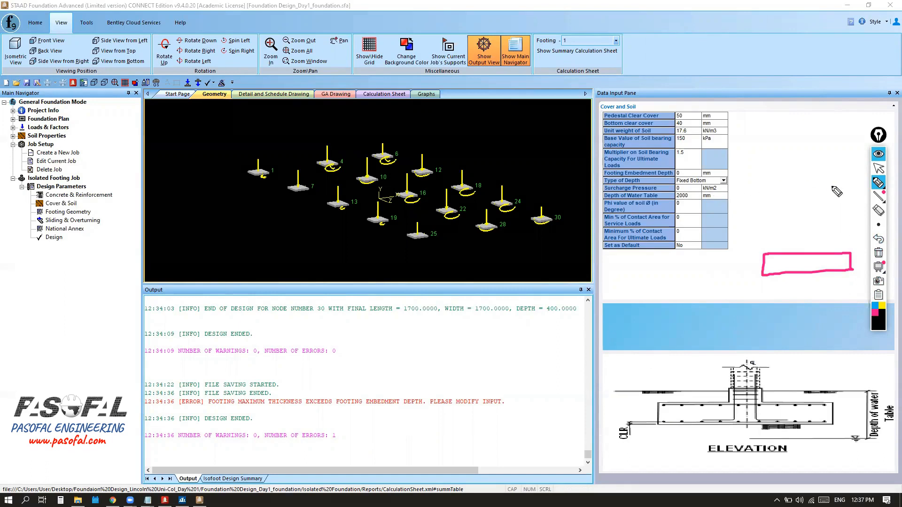
# Set the Type of Depth in the Cover and Soil parameters to Fixed Top
pyautogui.click(876, 169)
pyautogui.click(722, 181)
pyautogui.click(723, 181)
pyautogui.click(709, 188)
# Sketch a black top line, downward sides and downward arrows on the pink footing, and clear all annotations
pyautogui.click(878, 183)
pyautogui.moveTo(850, 251)
pyautogui.mouseDown()
pyautogui.moveTo(740, 254)
pyautogui.moveTo(751, 281)
pyautogui.moveTo(745, 331)
pyautogui.mouseUp()
pyautogui.moveTo(761, 275); pyautogui.dragTo(766, 353)
pyautogui.moveTo(851, 268); pyautogui.dragTo(853, 348)
pyautogui.moveTo(809, 291); pyautogui.dragTo(809, 340)
pyautogui.moveTo(799, 325); pyautogui.dragTo(809, 340)
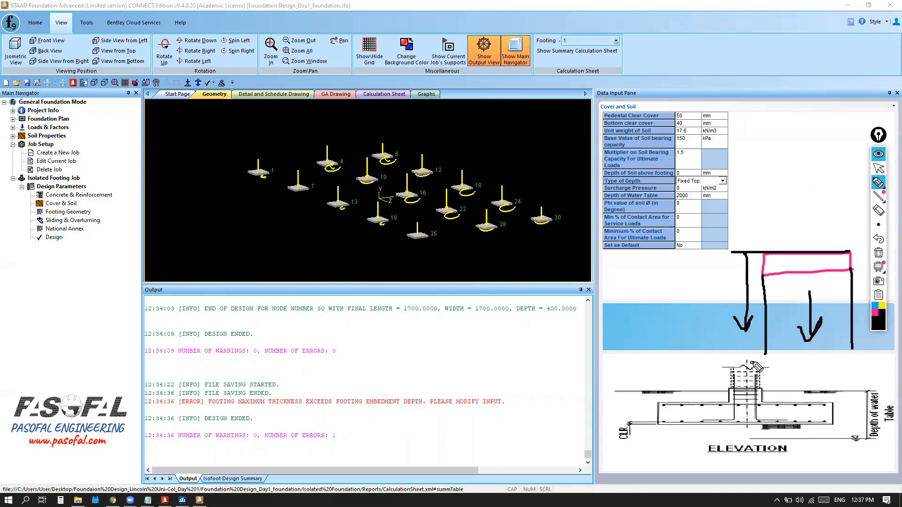
pyautogui.click(878, 253)
pyautogui.click(878, 169)
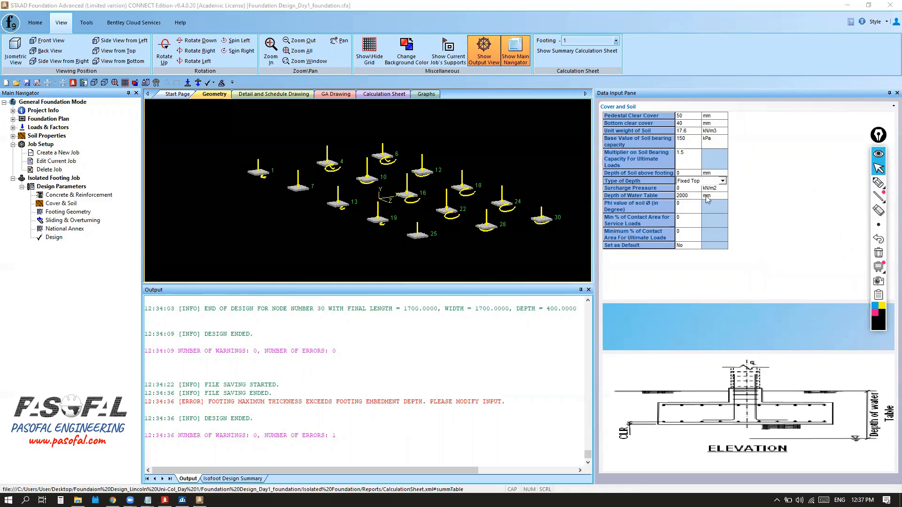
# Run the isolated footing design, saving the modified data to the current file when asked
pyautogui.click(721, 182)
pyautogui.click(723, 182)
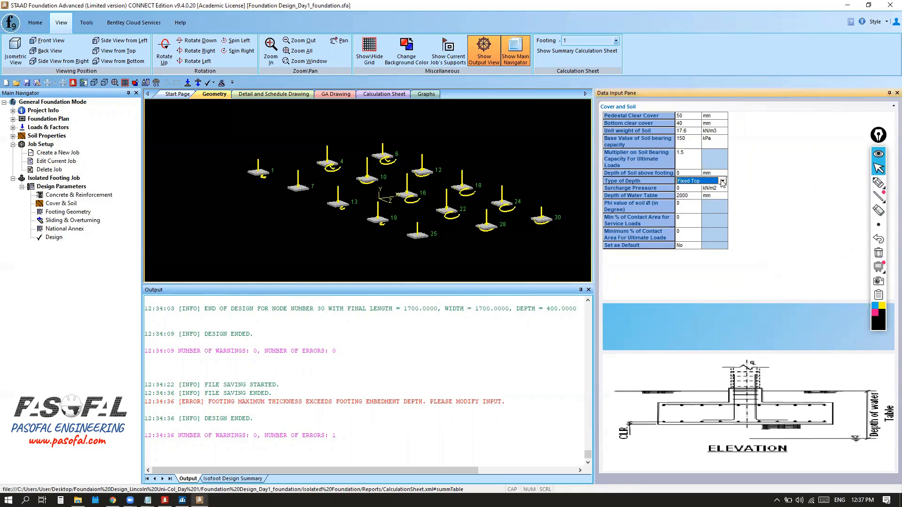
pyautogui.click(54, 238)
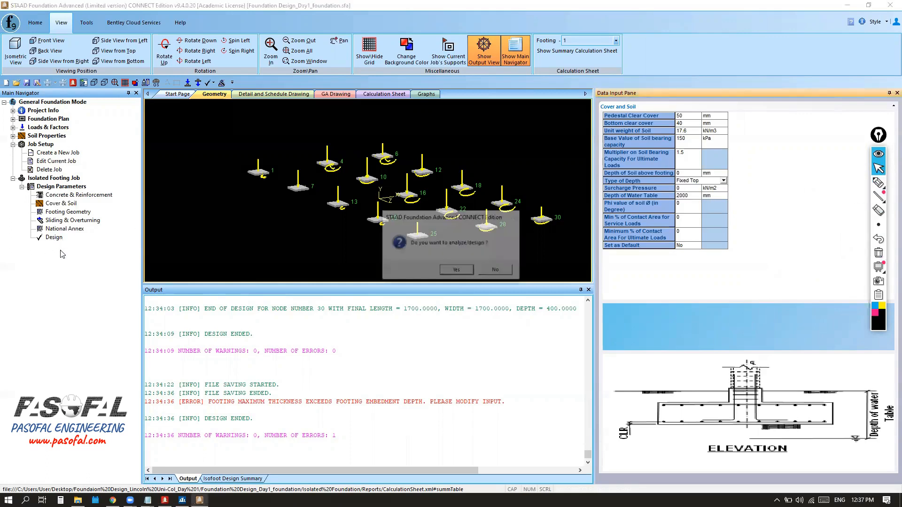
pyautogui.click(446, 272)
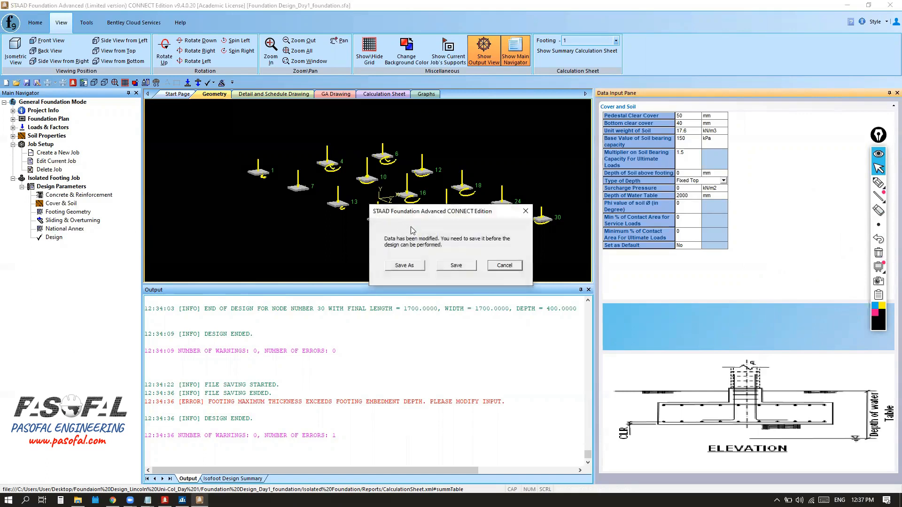
pyautogui.click(455, 266)
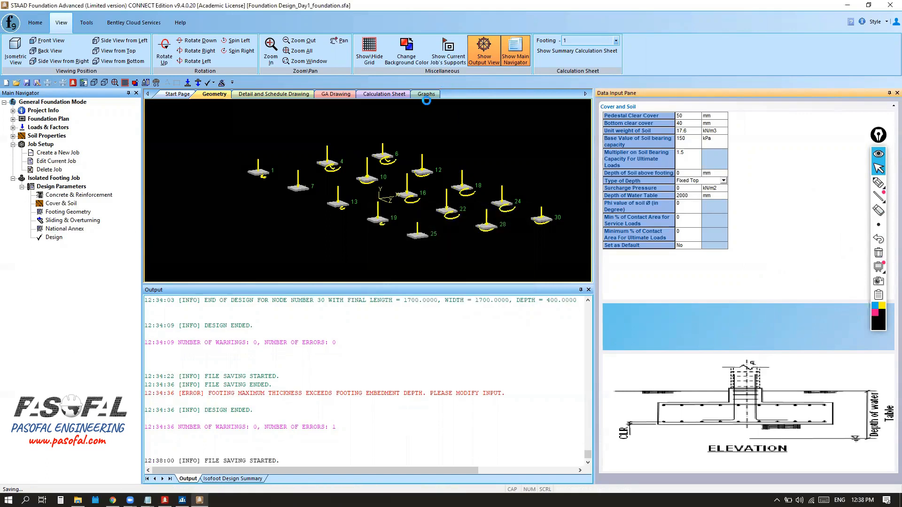
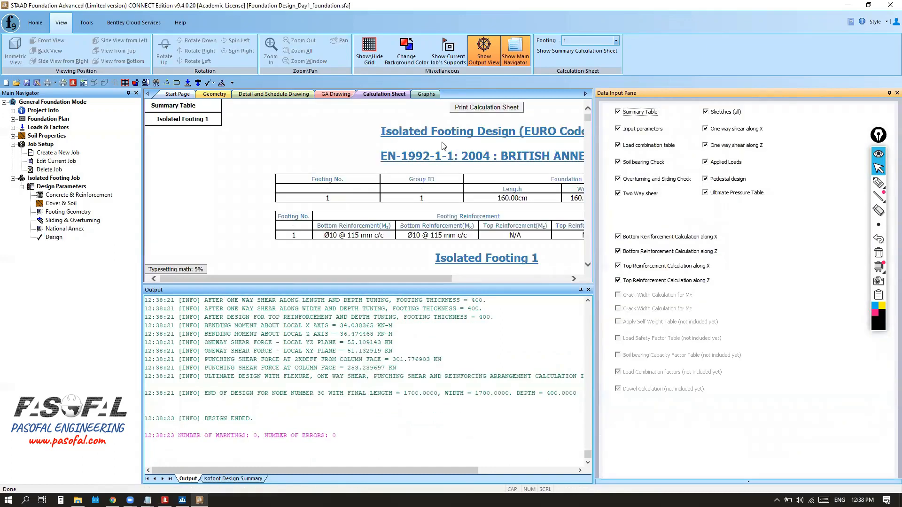
# Outline the line with the number of warnings and errors in the design output, and clear the marking
pyautogui.click(878, 183)
pyautogui.moveTo(145, 427)
pyautogui.mouseDown()
pyautogui.moveTo(338, 429)
pyautogui.moveTo(347, 449)
pyautogui.moveTo(163, 450)
pyautogui.moveTo(141, 439)
pyautogui.moveTo(148, 427)
pyautogui.mouseUp()
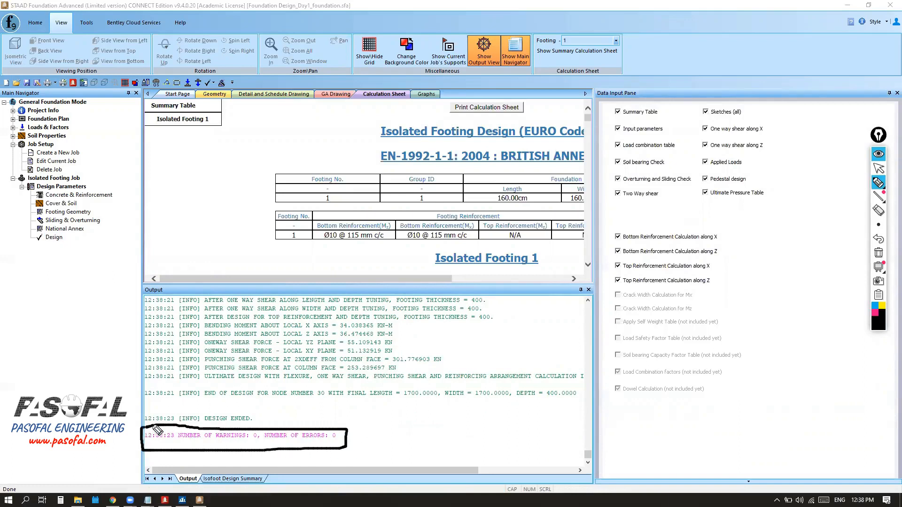
pyautogui.click(878, 253)
pyautogui.click(879, 169)
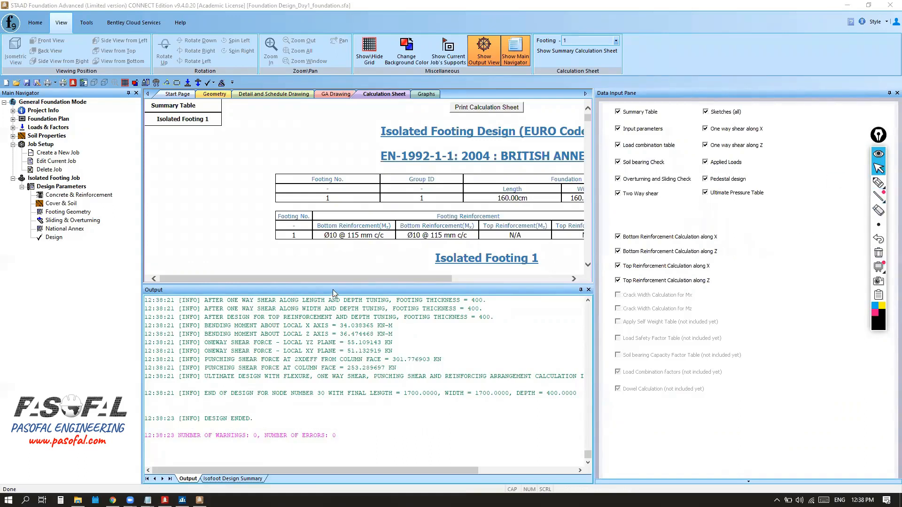
# Enlarge the geometry view by shrinking the Output pane, and outline footing rows 1, 4, 6 and 25, 28, 30 in yellow
pyautogui.moveTo(333, 285); pyautogui.dragTo(322, 409)
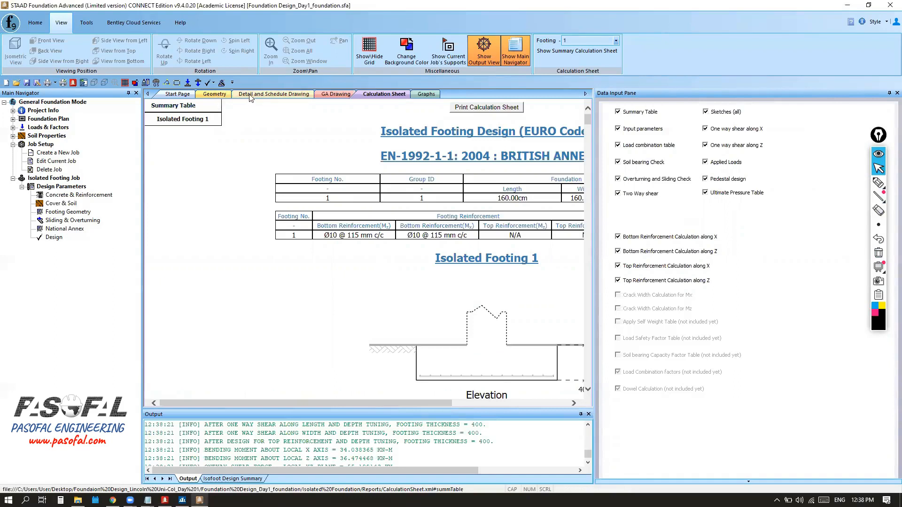
pyautogui.click(215, 94)
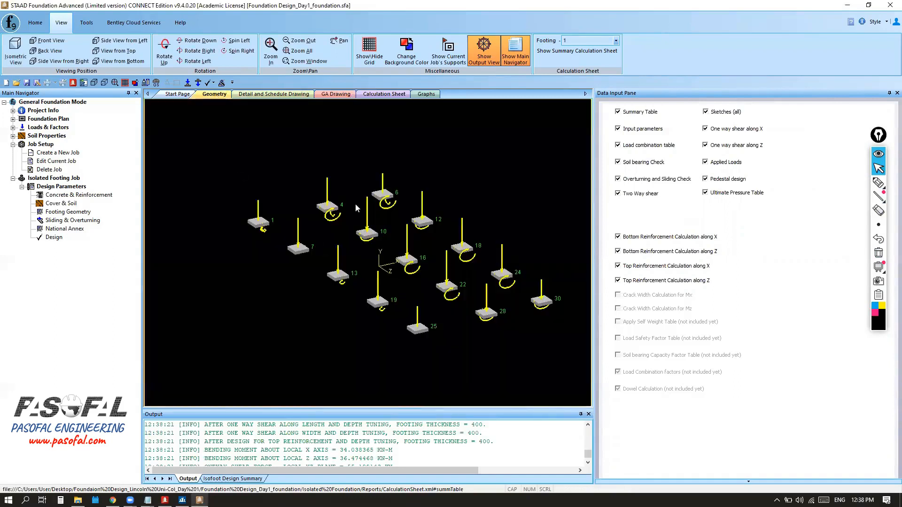
pyautogui.click(878, 183)
pyautogui.click(882, 306)
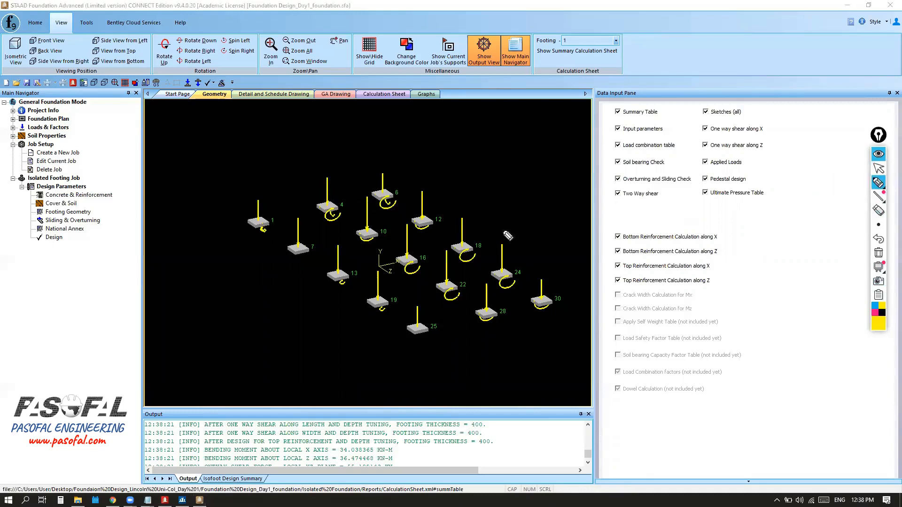
pyautogui.moveTo(393, 163)
pyautogui.mouseDown()
pyautogui.moveTo(416, 197)
pyautogui.moveTo(290, 234)
pyautogui.moveTo(238, 210)
pyautogui.moveTo(412, 163)
pyautogui.mouseUp()
pyautogui.moveTo(560, 283)
pyautogui.mouseDown()
pyautogui.moveTo(522, 316)
pyautogui.moveTo(392, 338)
pyautogui.moveTo(524, 288)
pyautogui.moveTo(559, 279)
pyautogui.moveTo(567, 291)
pyautogui.mouseUp()
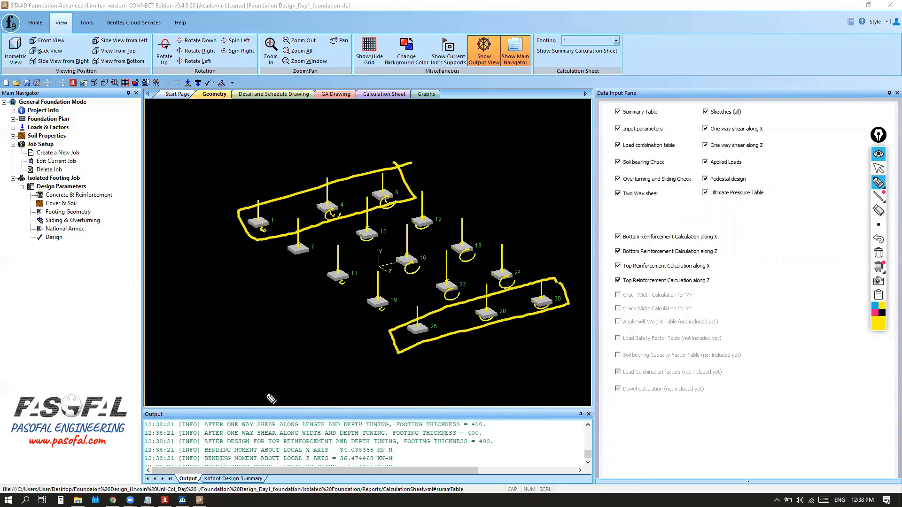
pyautogui.click(878, 168)
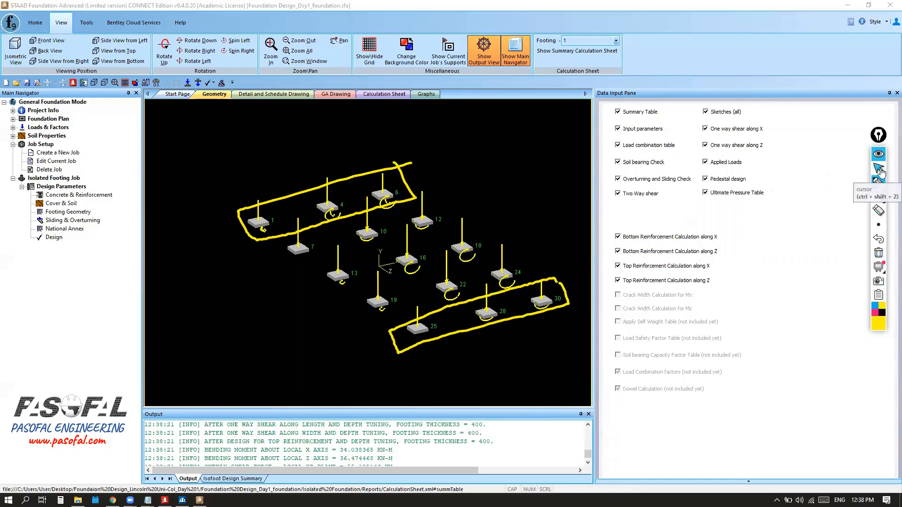
# Show only the current job's supports in the geometry view and clear the yellow outlines
pyautogui.click(448, 58)
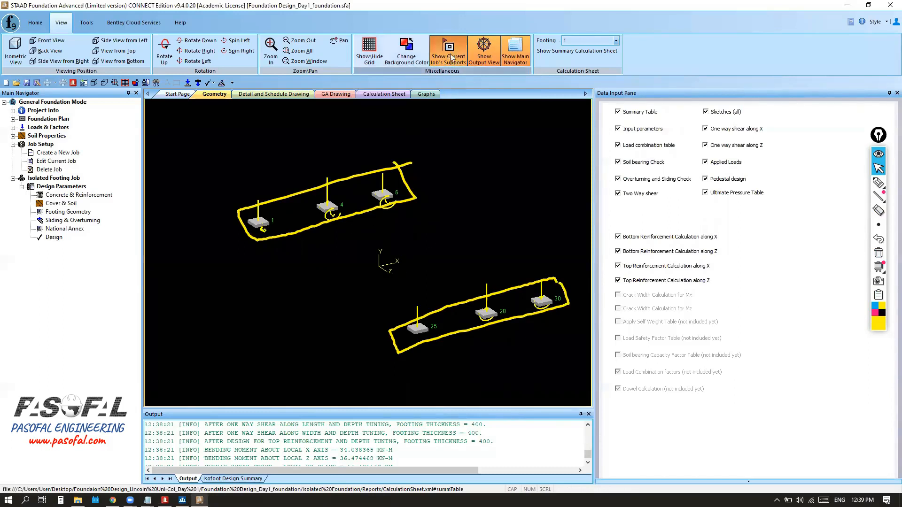
pyautogui.click(878, 253)
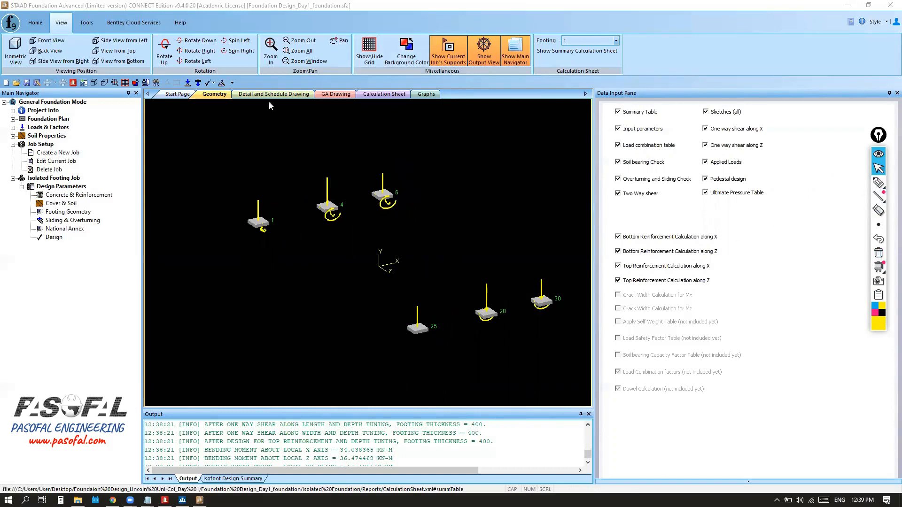
# Examine the plan and elevation dimensions in footing 1's detail drawing, checking the footing's location in the geometry view
pyautogui.click(258, 94)
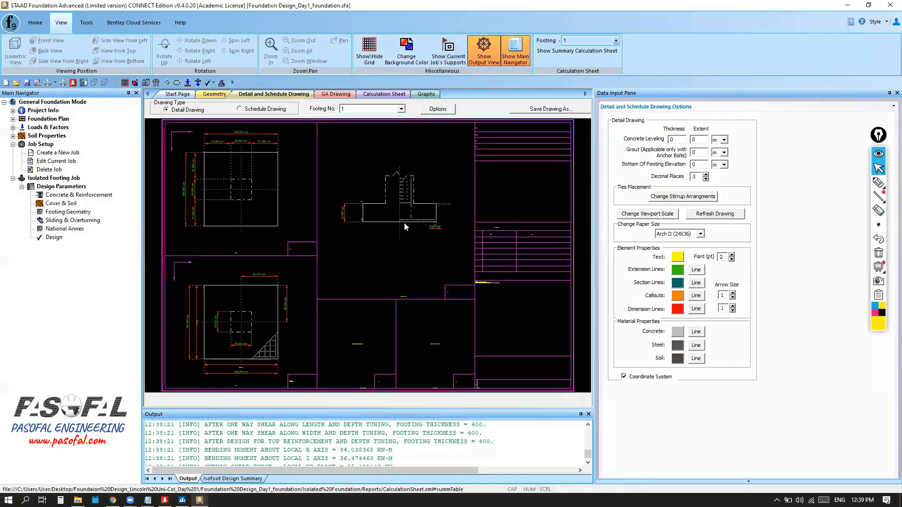
pyautogui.scroll(-6, 397, 206)
pyautogui.scroll(6, 345, 233)
pyautogui.scroll(-2, 344, 232)
pyautogui.scroll(3, 350, 193)
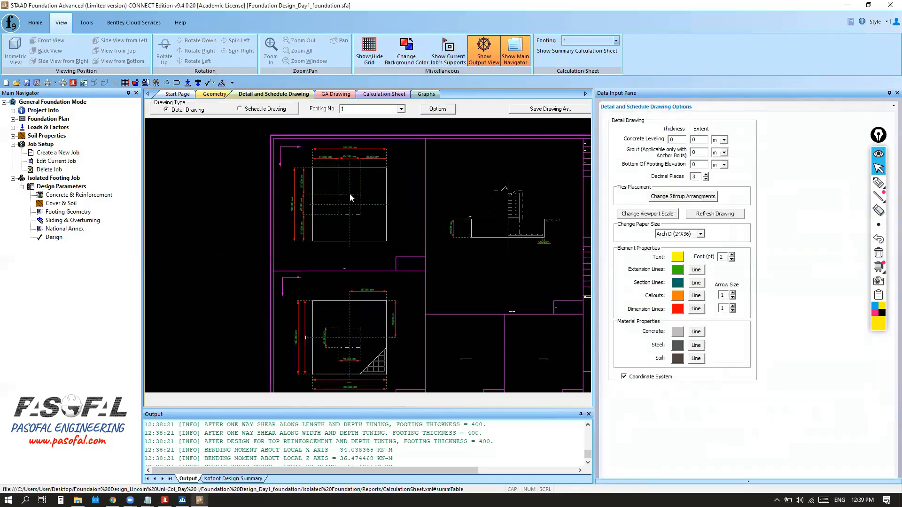
pyautogui.scroll(-2, 335, 183)
pyautogui.scroll(5, 336, 179)
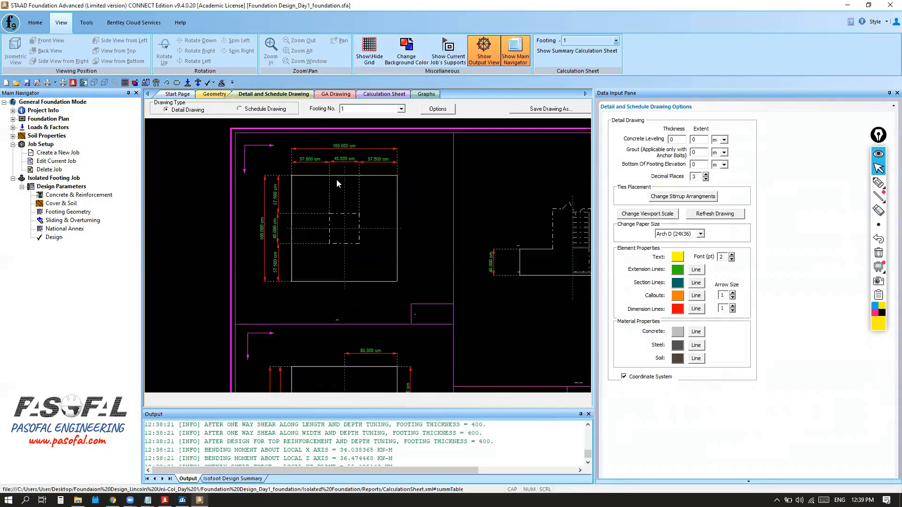
pyautogui.scroll(-3, 314, 271)
pyautogui.scroll(5, 443, 289)
pyautogui.scroll(-3, 443, 288)
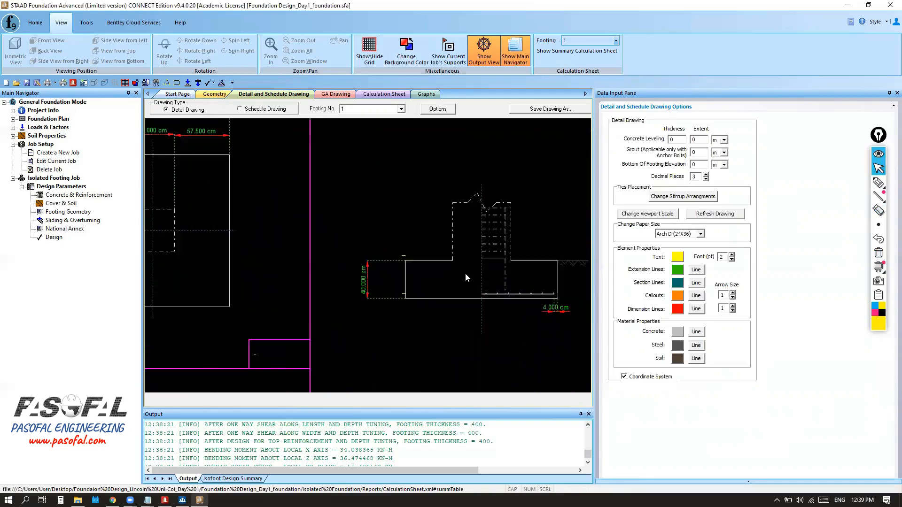
pyautogui.click(214, 94)
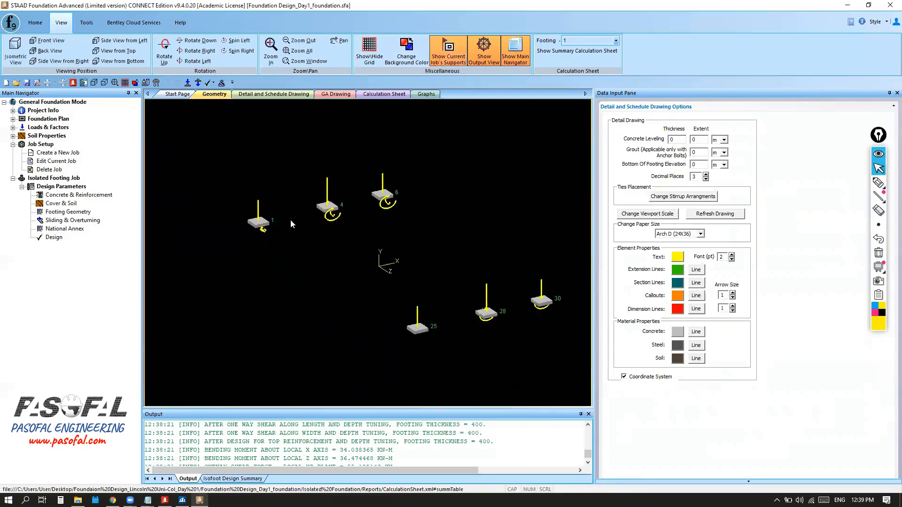
pyautogui.click(272, 95)
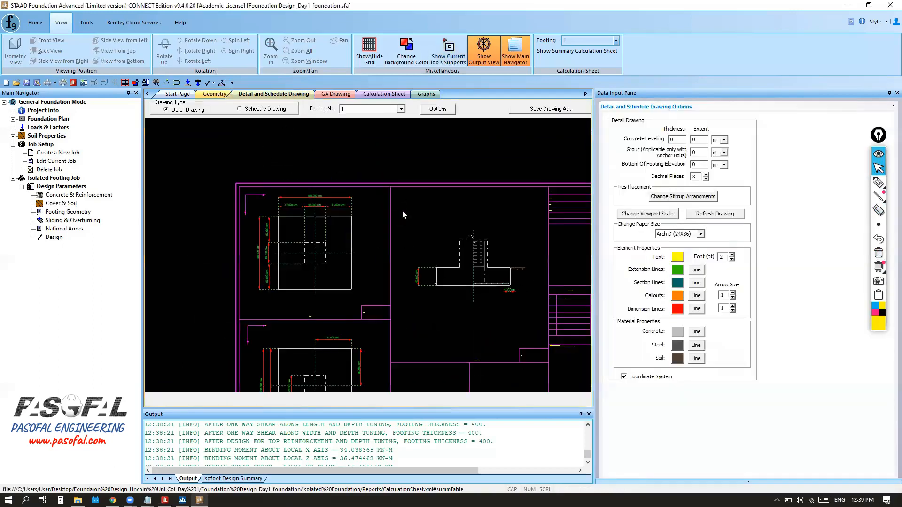
pyautogui.scroll(2, 393, 235)
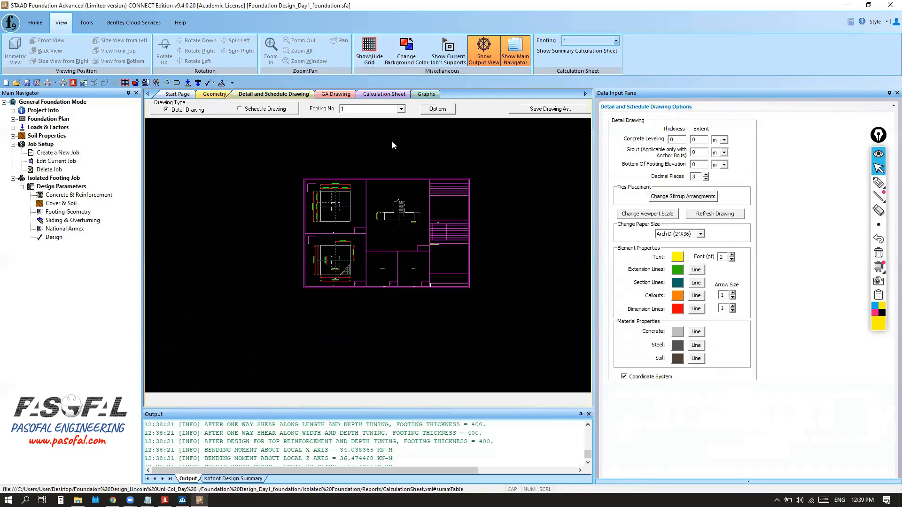
pyautogui.scroll(2, 324, 211)
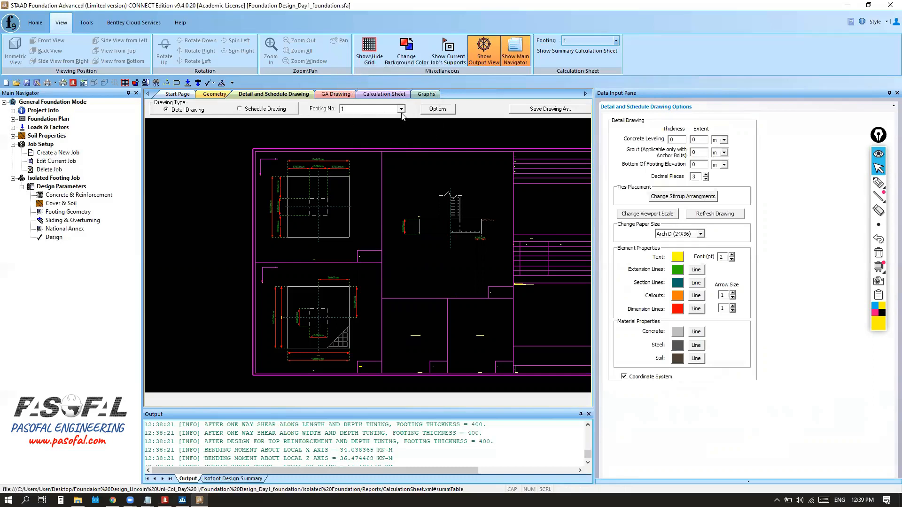
# Display the detail drawing of footing 4 and examine the thickness dimension in its elevation
pyautogui.click(373, 112)
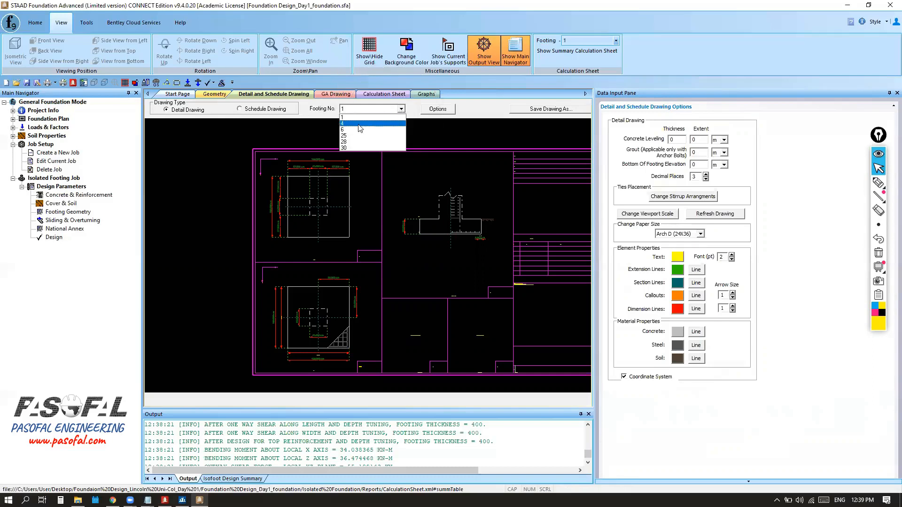
pyautogui.click(358, 123)
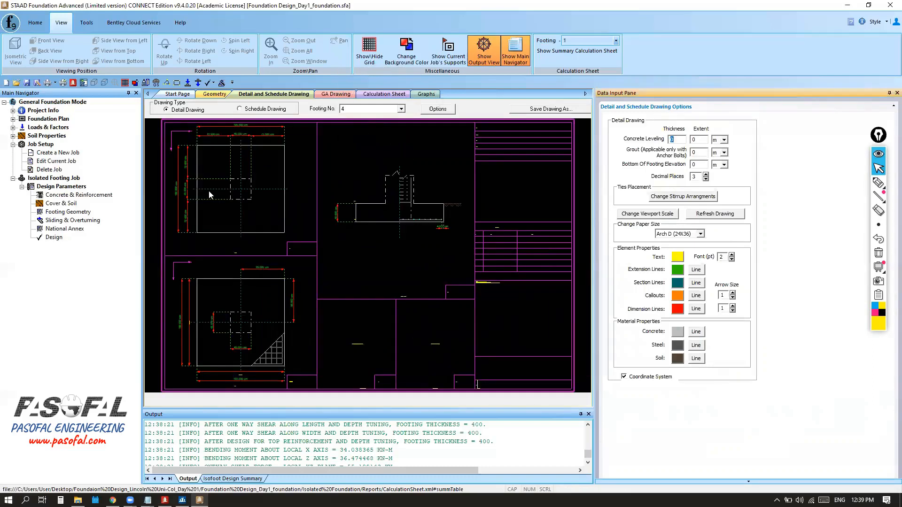
pyautogui.scroll(10, 338, 215)
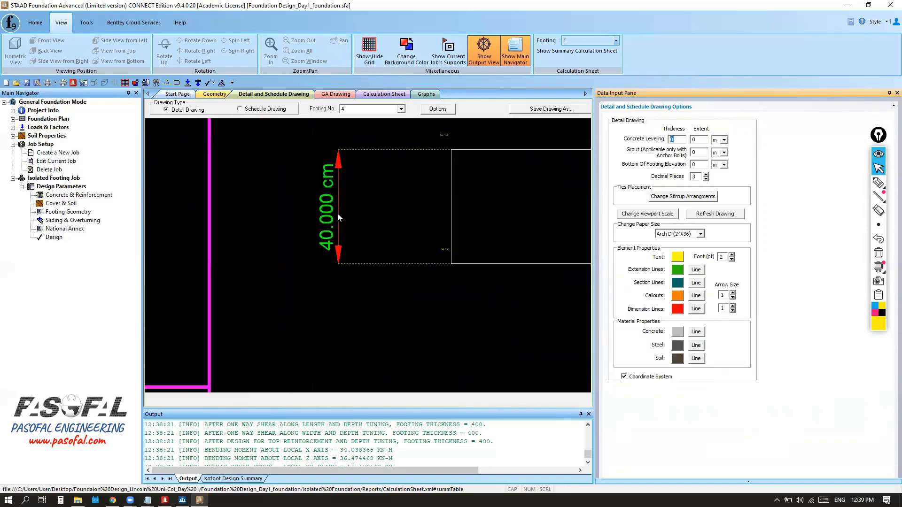
pyautogui.scroll(-2, 306, 276)
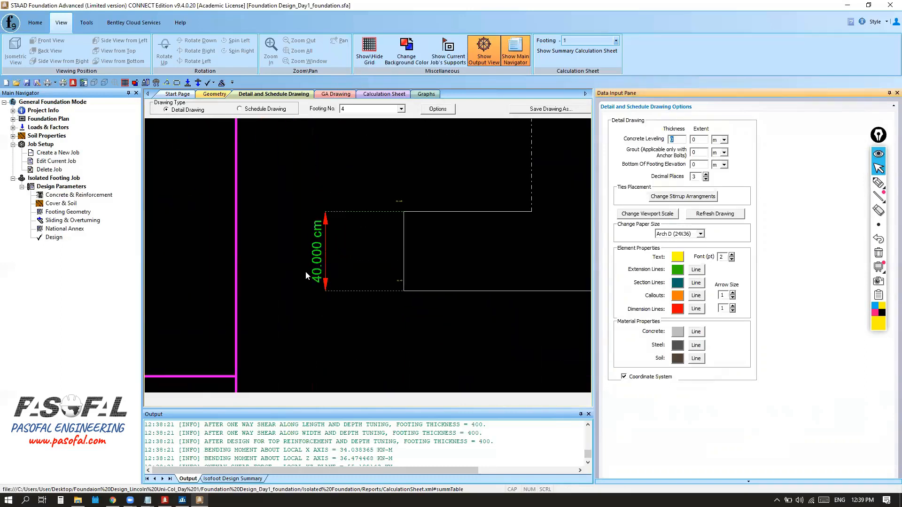
# Switch the detail drawing back to footing 1 and examine its thickness in the elevation
pyautogui.click(400, 109)
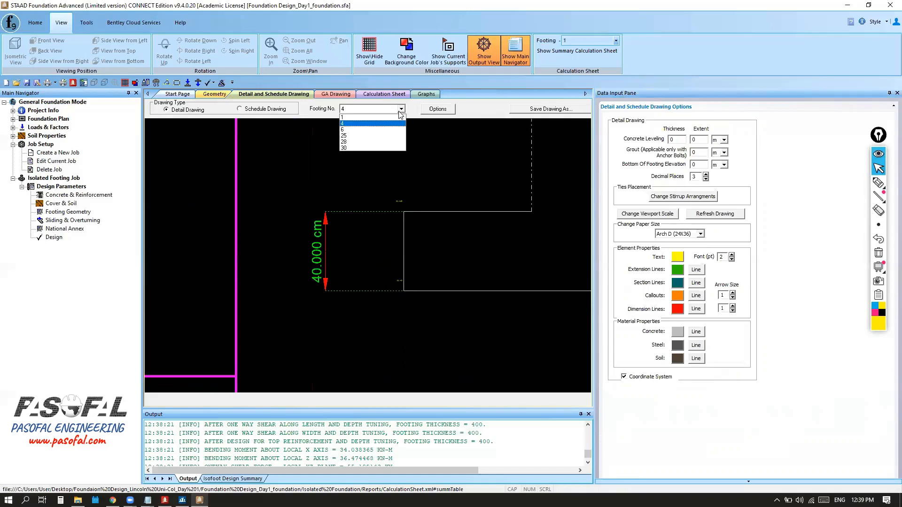
pyautogui.click(357, 118)
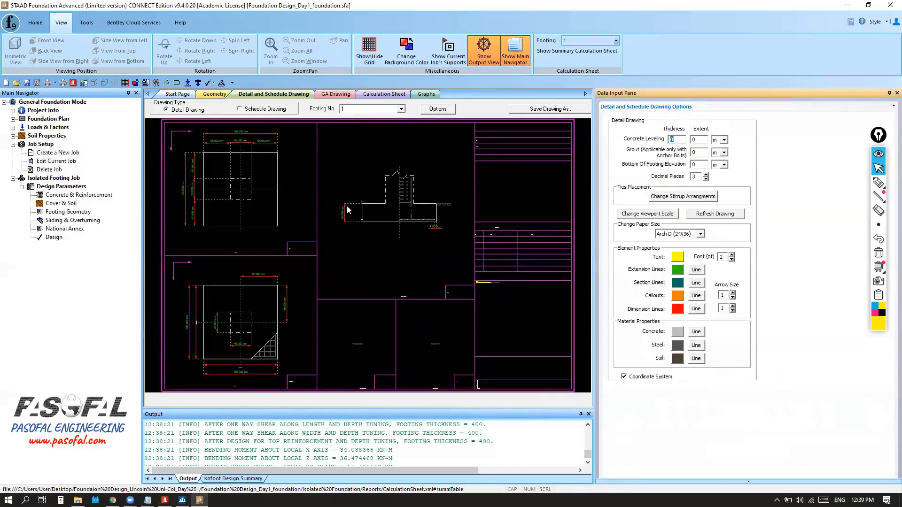
pyautogui.scroll(5, 341, 215)
pyautogui.scroll(-5, 468, 243)
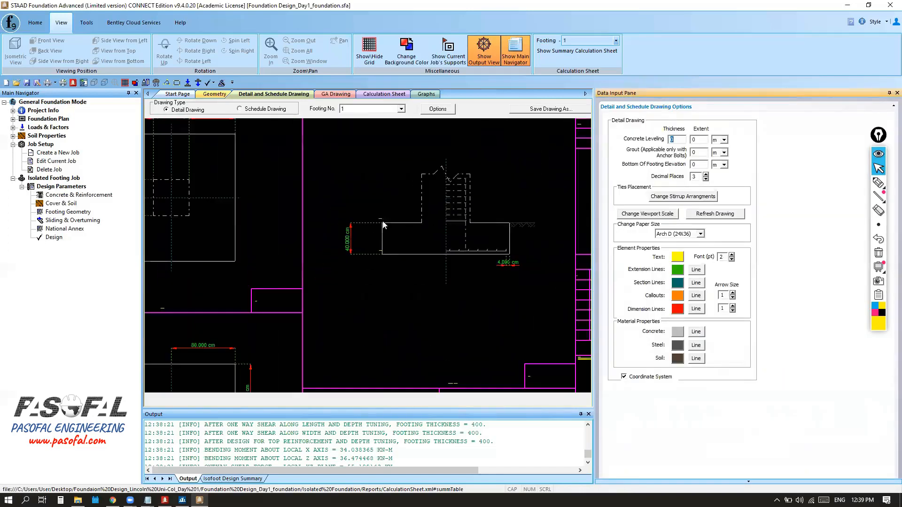
# Examine the edge cover dimension in footing 1's elevation and compare it with the bottom clear cover in the Cover & Soil parameters
pyautogui.scroll(6, 468, 243)
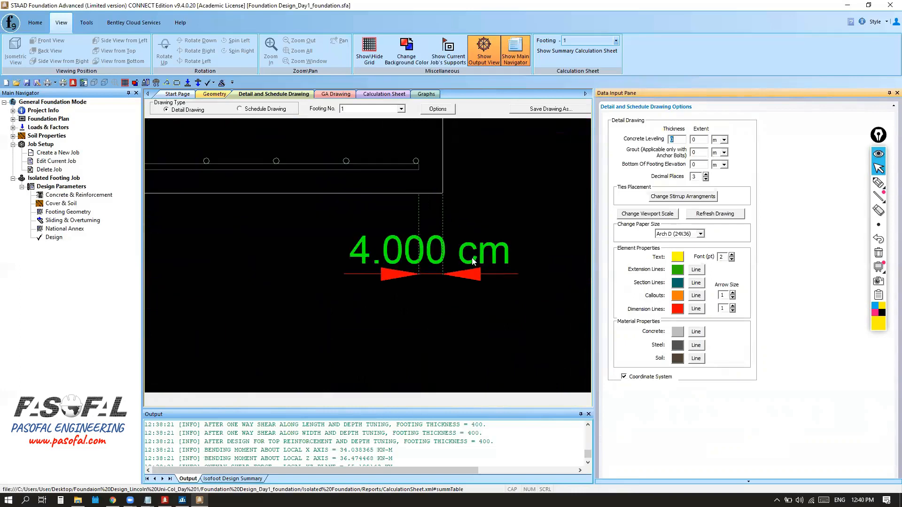
pyautogui.scroll(-1, 432, 299)
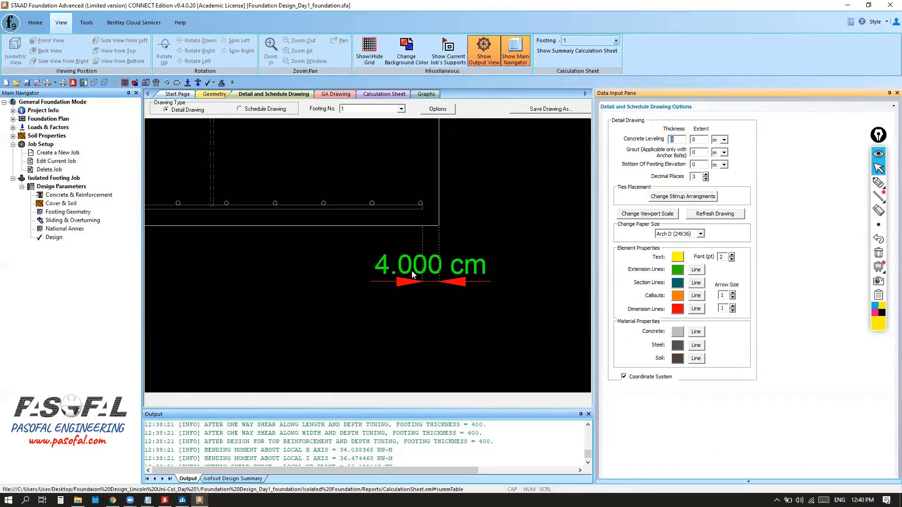
pyautogui.scroll(-2, 439, 277)
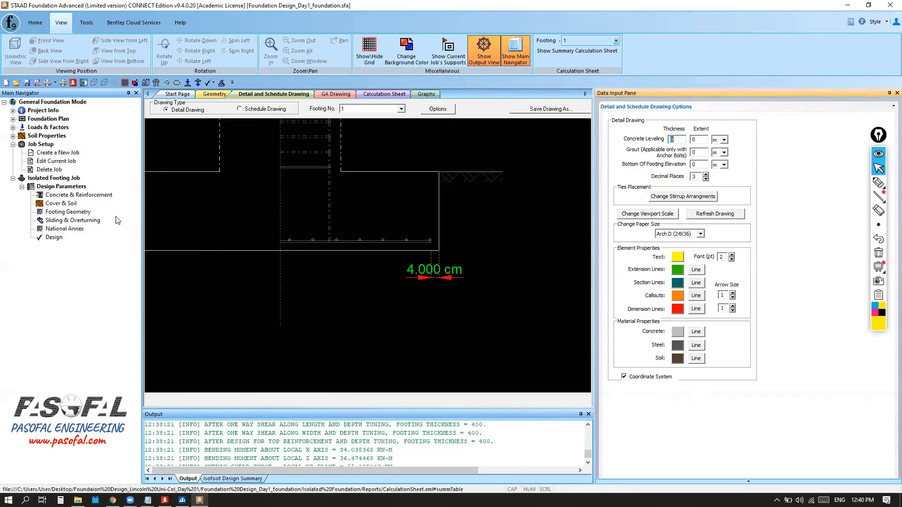
pyautogui.click(60, 204)
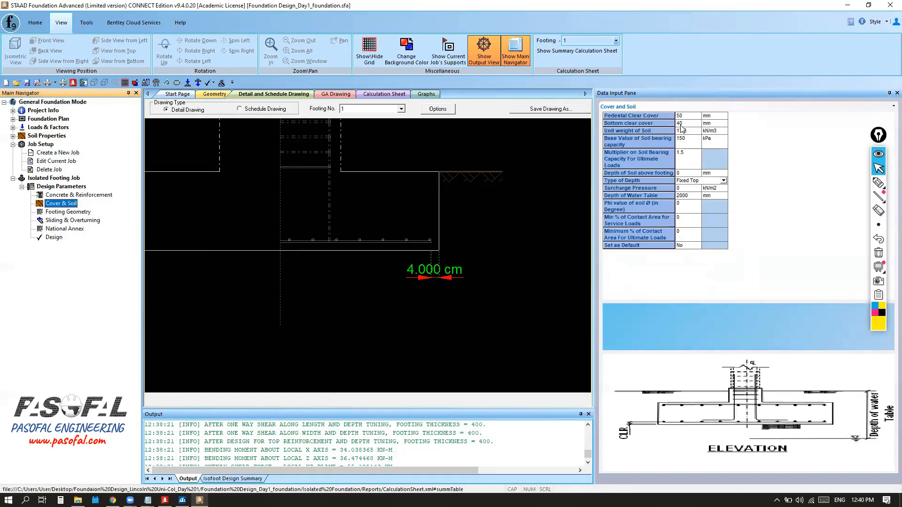
pyautogui.scroll(-2, 496, 263)
pyautogui.scroll(3, 481, 257)
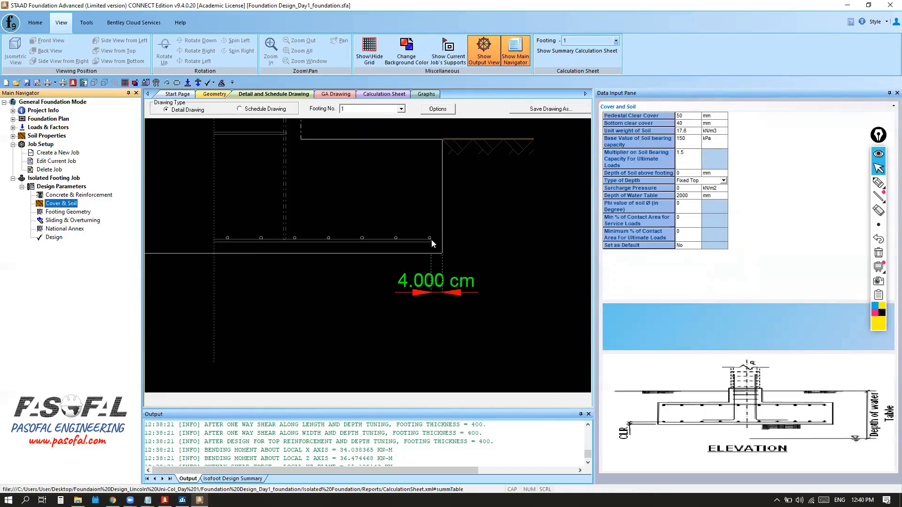
pyautogui.scroll(-1, 463, 293)
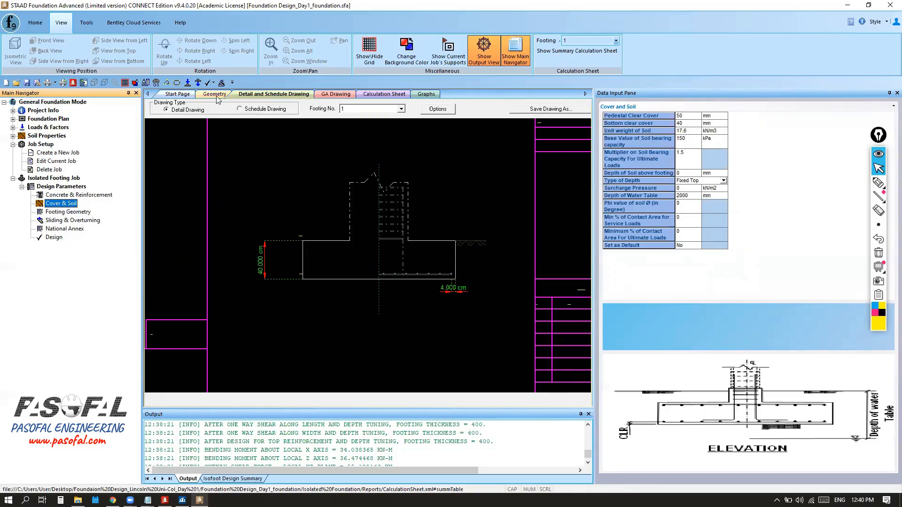
# Examine the overall and column offset dimensions in footing 1's plan on the detail drawing sheet
pyautogui.scroll(-5, 382, 261)
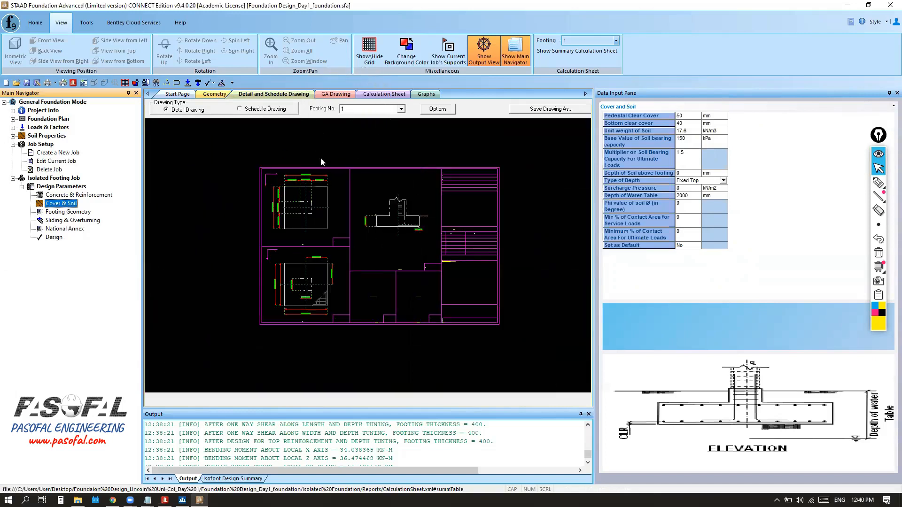
pyautogui.scroll(2, 298, 178)
pyautogui.scroll(4, 297, 181)
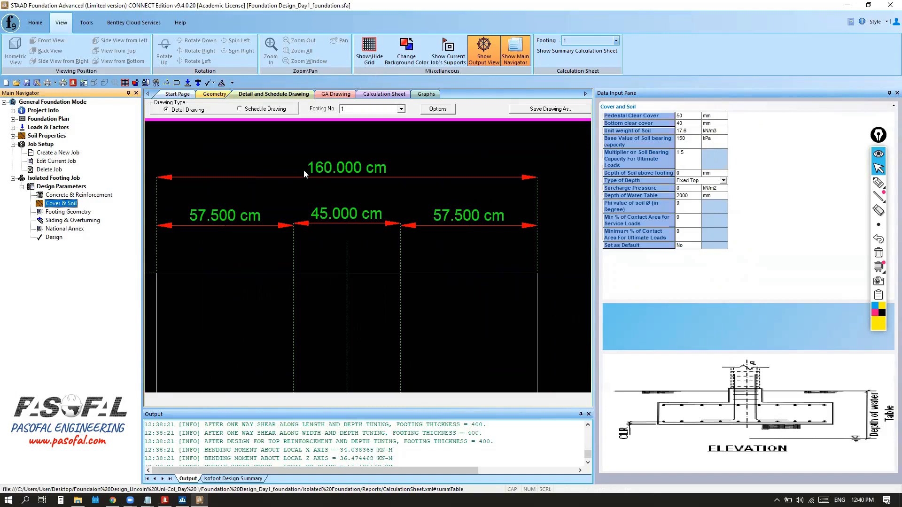
pyautogui.scroll(-2, 381, 173)
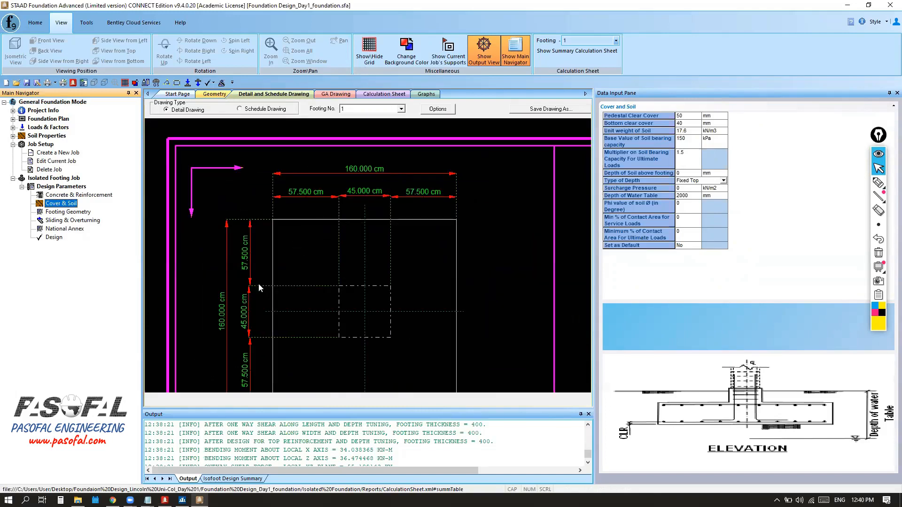
pyautogui.scroll(2, 221, 331)
pyautogui.scroll(-4, 258, 247)
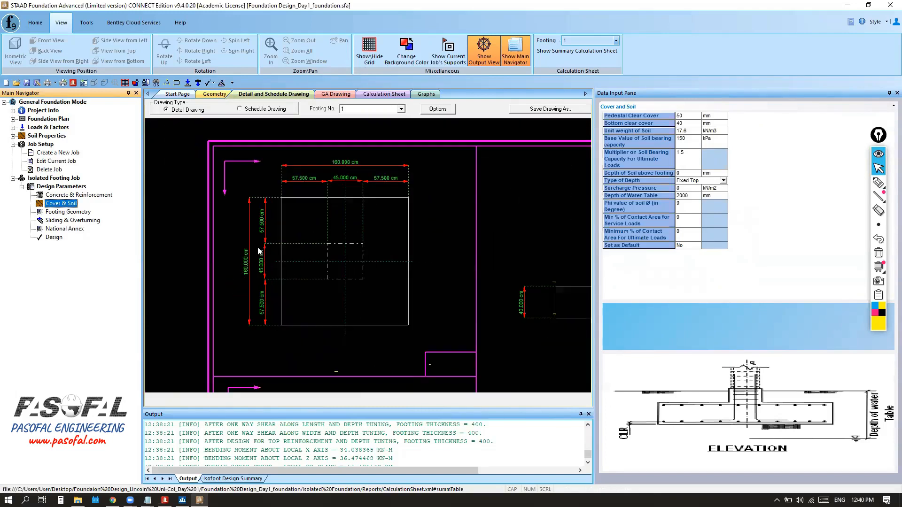
pyautogui.scroll(-1, 351, 193)
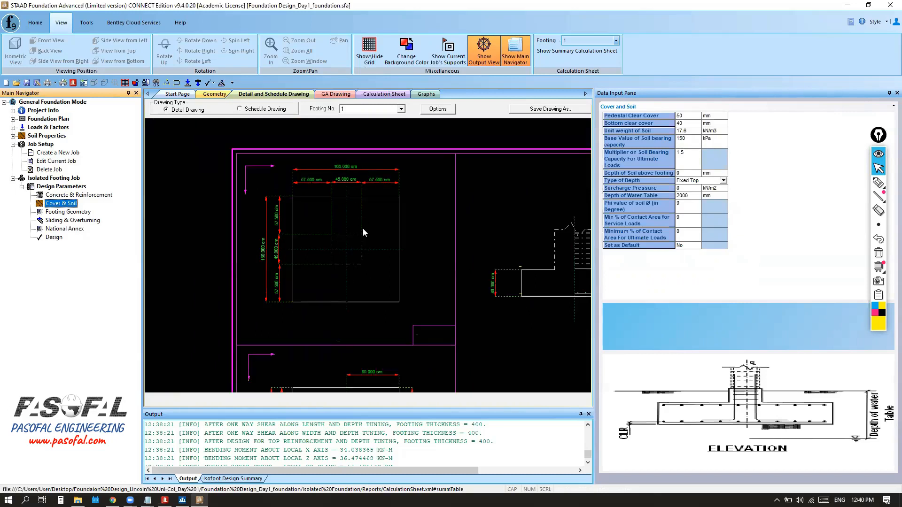
# Display the detail drawing of footing 4 and examine the length and width dimensions in its plan
pyautogui.click(401, 109)
pyautogui.click(356, 123)
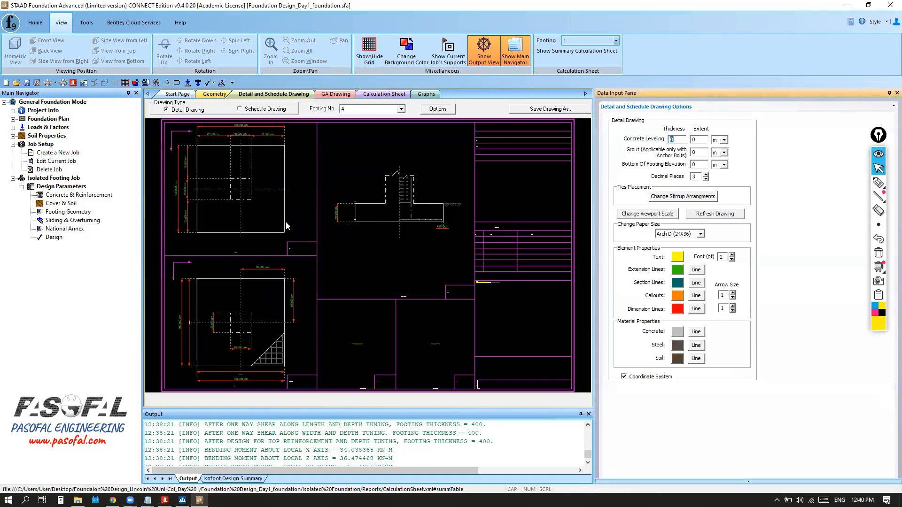
pyautogui.scroll(2, 256, 156)
pyautogui.scroll(3, 256, 155)
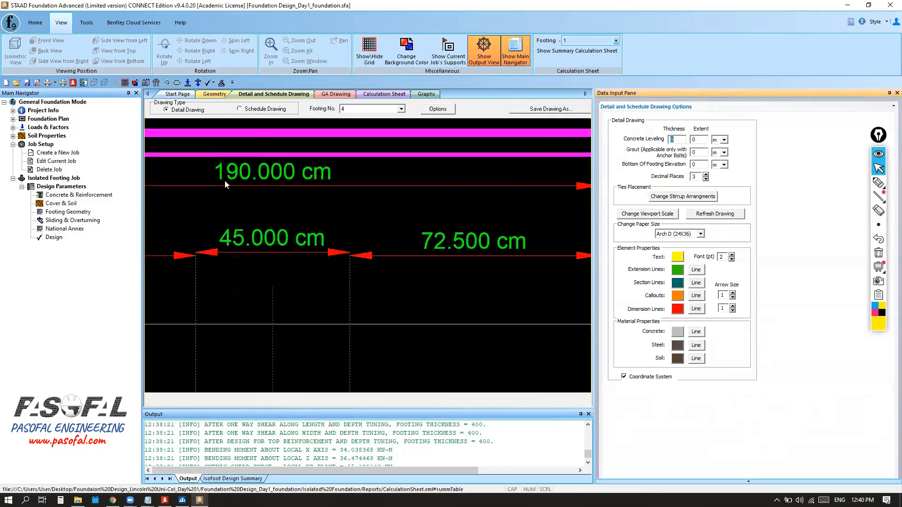
pyautogui.scroll(-2, 412, 166)
pyautogui.scroll(-3, 412, 166)
pyautogui.scroll(5, 282, 274)
pyautogui.press('ctrl')
pyautogui.press('ctrl')
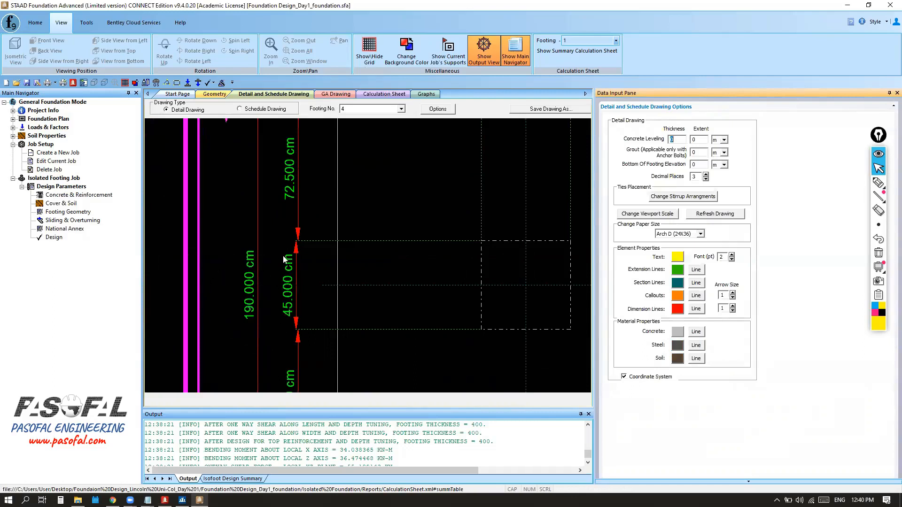
pyautogui.scroll(-5, 288, 242)
# Display the detail drawing of footing 6 and examine the length and width dimensions in its upper plan
pyautogui.click(401, 109)
pyautogui.click(365, 141)
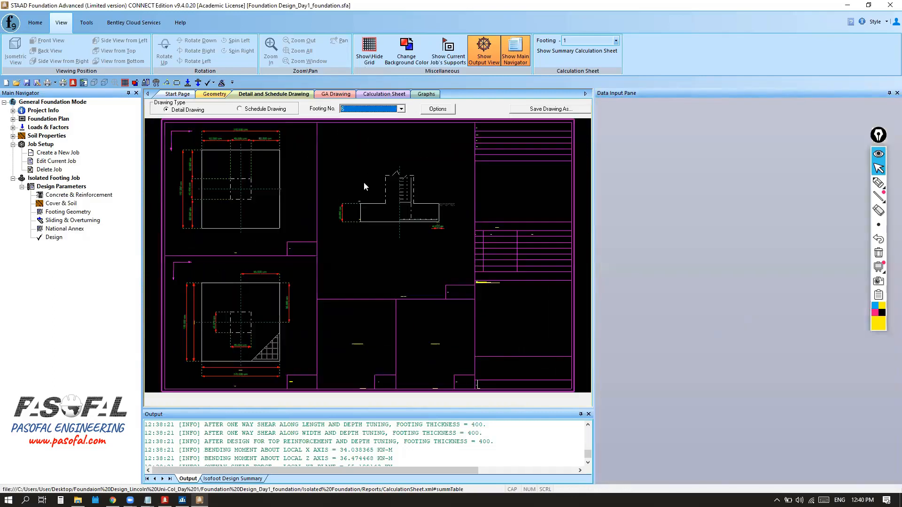
pyautogui.scroll(-3, 380, 246)
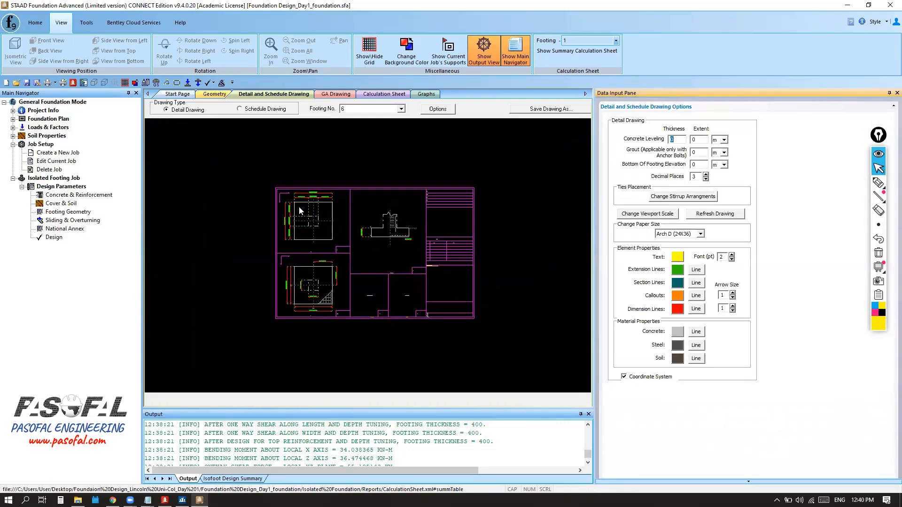
pyautogui.scroll(6, 301, 211)
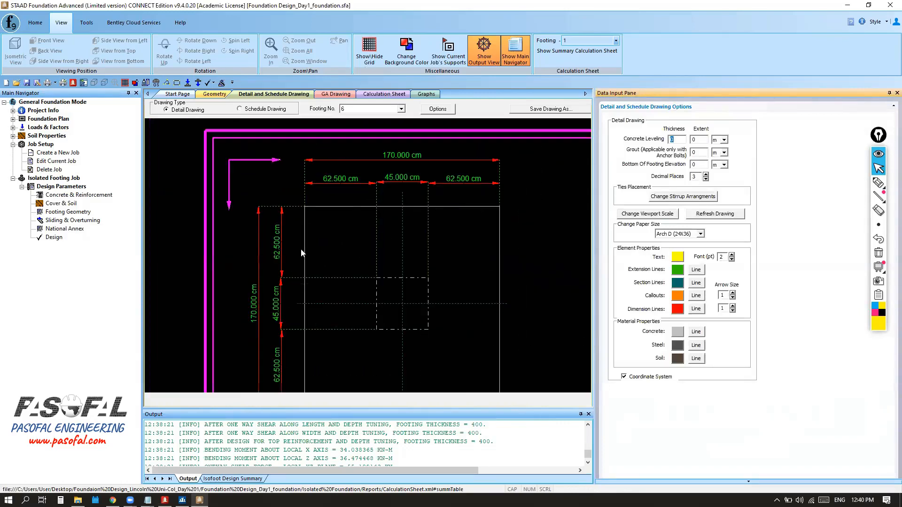
pyautogui.scroll(-2, 301, 250)
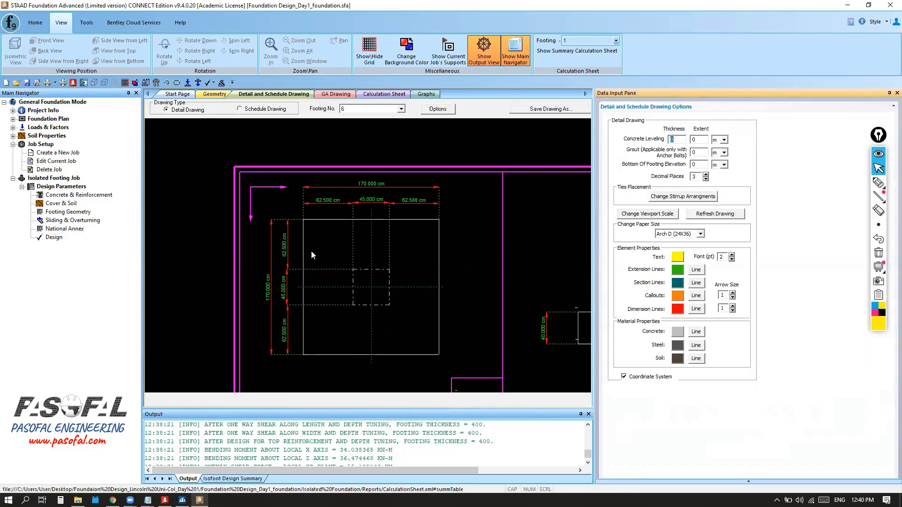
pyautogui.scroll(2, 311, 255)
# Examine the column dimensions and reinforcement mesh in footing 6's lower plan
pyautogui.scroll(-5, 353, 200)
pyautogui.scroll(5, 350, 297)
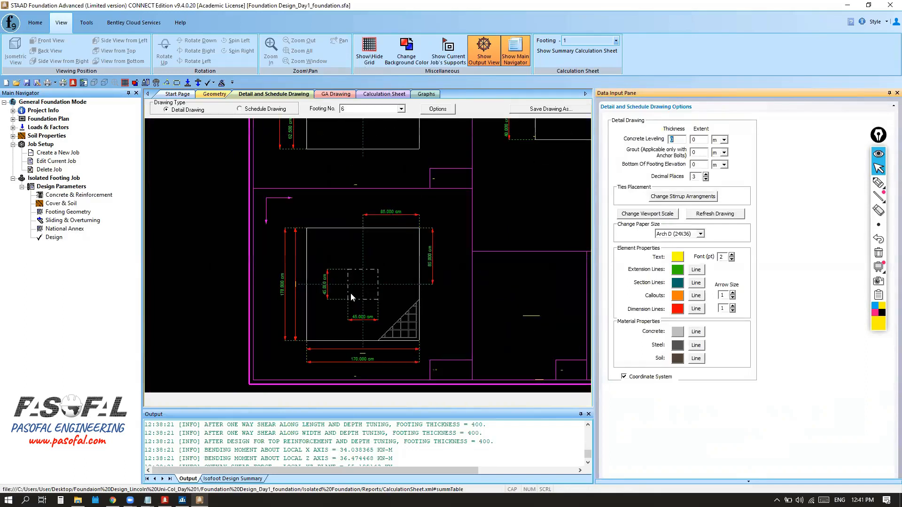
pyautogui.scroll(2, 350, 294)
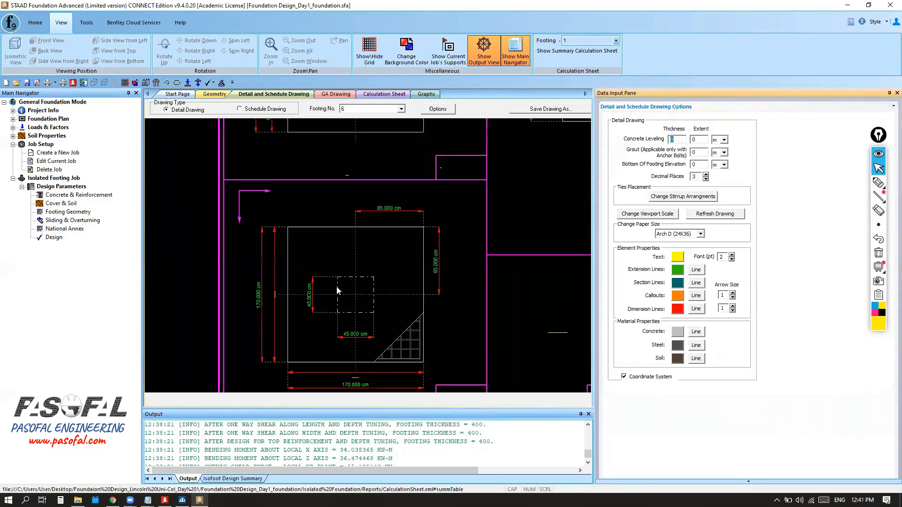
pyautogui.scroll(-2, 375, 232)
pyautogui.scroll(-1, 376, 340)
pyautogui.scroll(-1, 292, 322)
pyautogui.scroll(3, 441, 178)
pyautogui.scroll(-4, 442, 178)
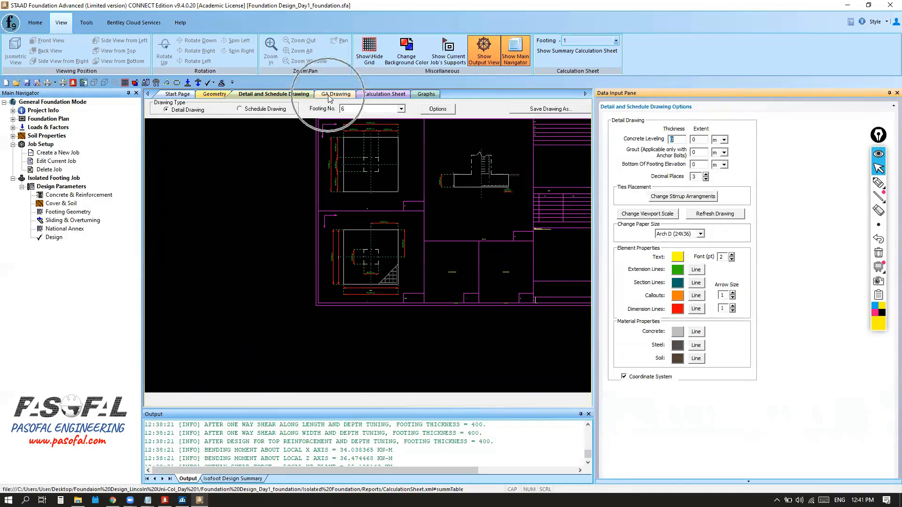
# Display the detail drawing of footing 28 and examine its plan dimensions
pyautogui.click(400, 109)
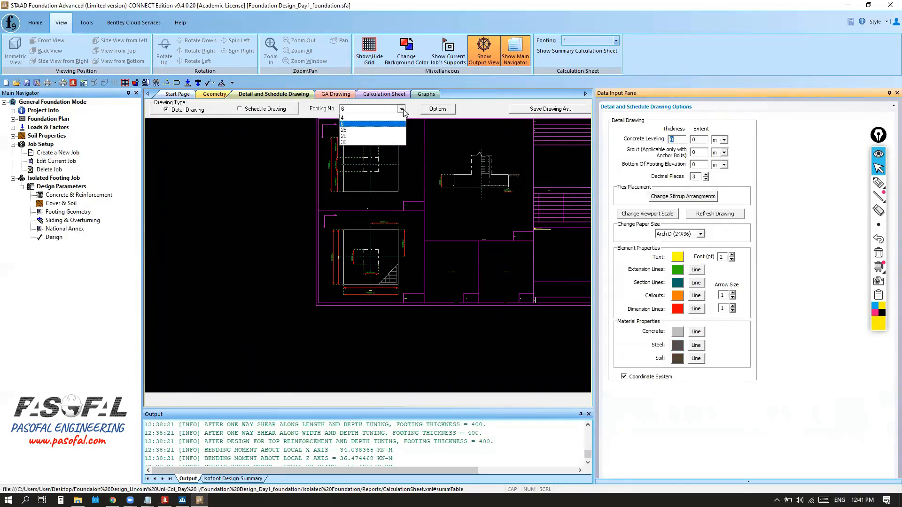
pyautogui.click(353, 144)
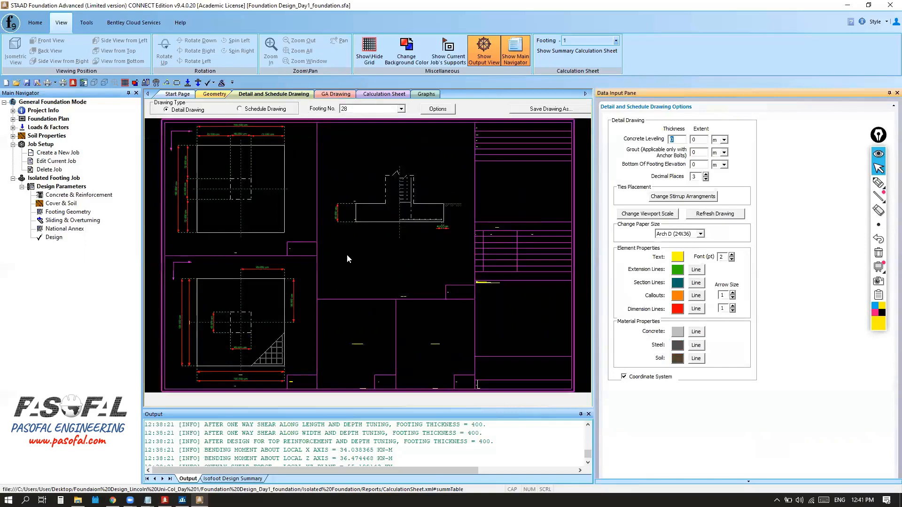
pyautogui.scroll(5, 270, 150)
pyautogui.scroll(-6, 270, 150)
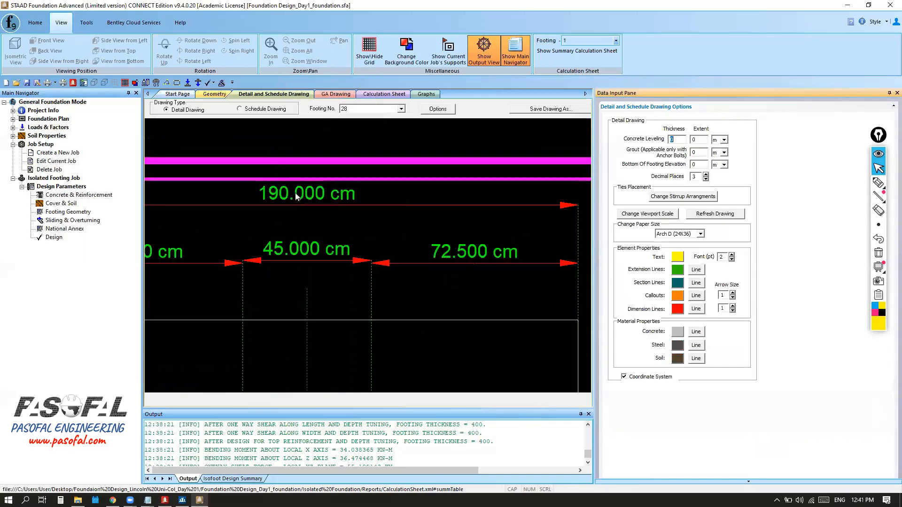
pyautogui.scroll(-2, 332, 196)
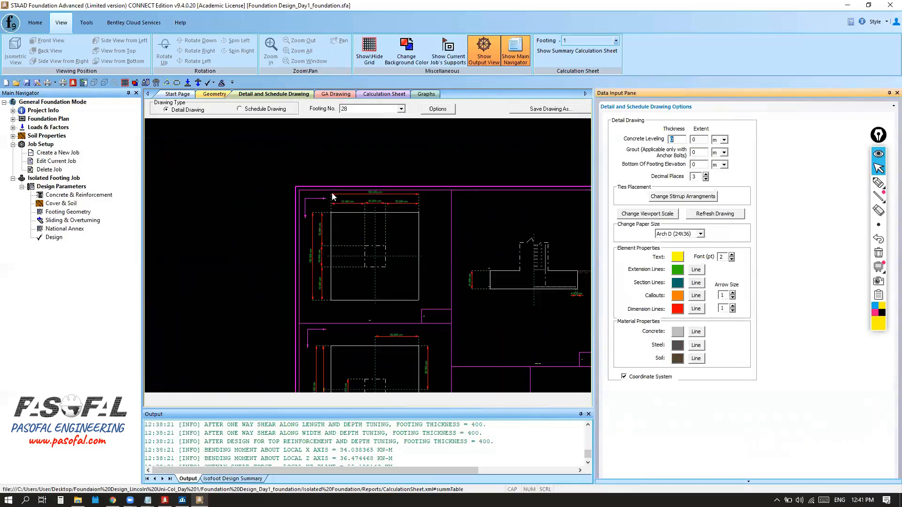
pyautogui.scroll(4, 312, 259)
pyautogui.scroll(-3, 305, 249)
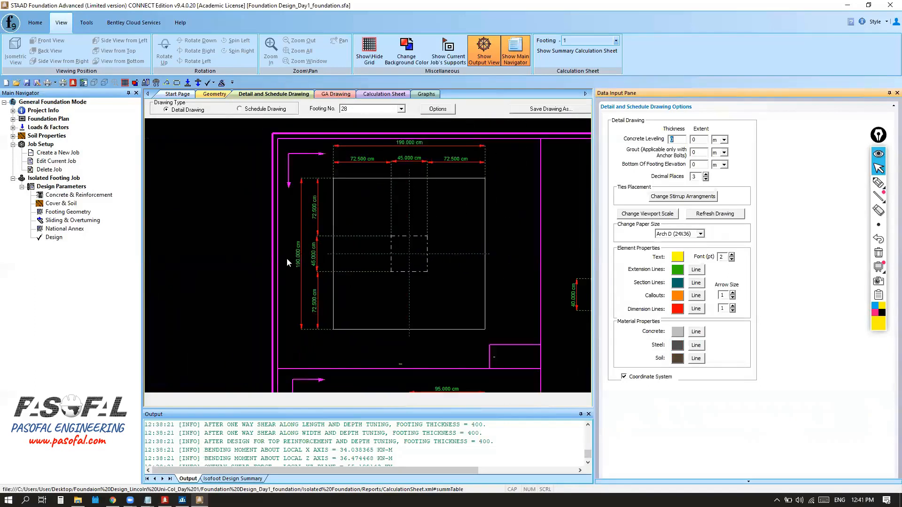
# Open the GA drawing and examine the footing marks and column numbers along the lower row of footings
pyautogui.click(334, 94)
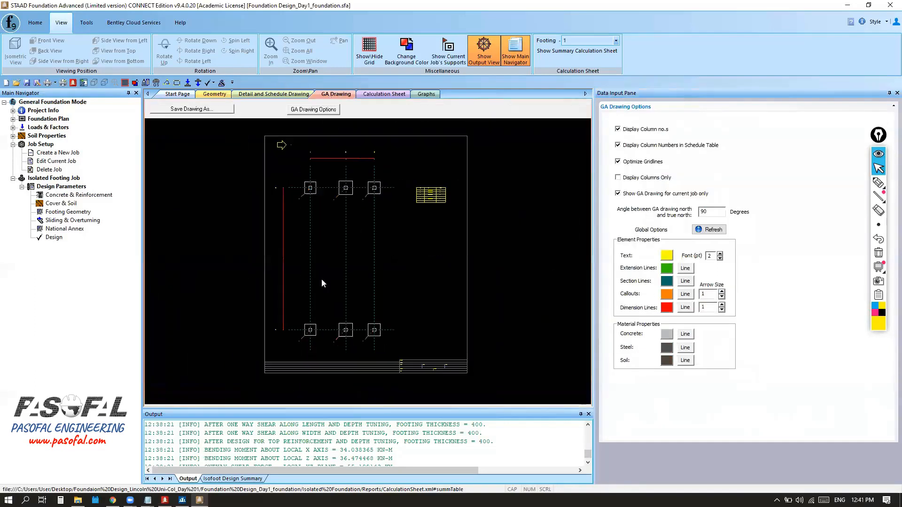
pyautogui.scroll(3, 305, 328)
pyautogui.scroll(3, 328, 321)
pyautogui.scroll(-3, 402, 301)
pyautogui.scroll(5, 302, 355)
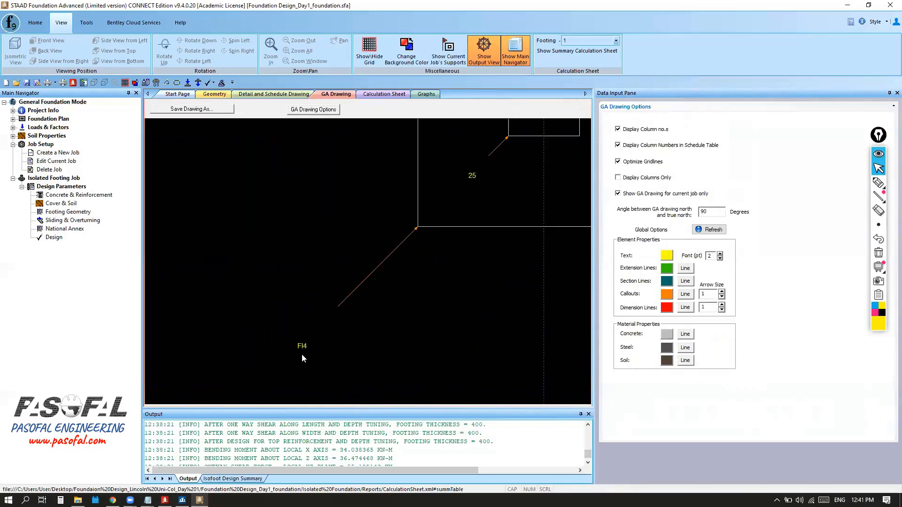
pyautogui.scroll(-6, 294, 340)
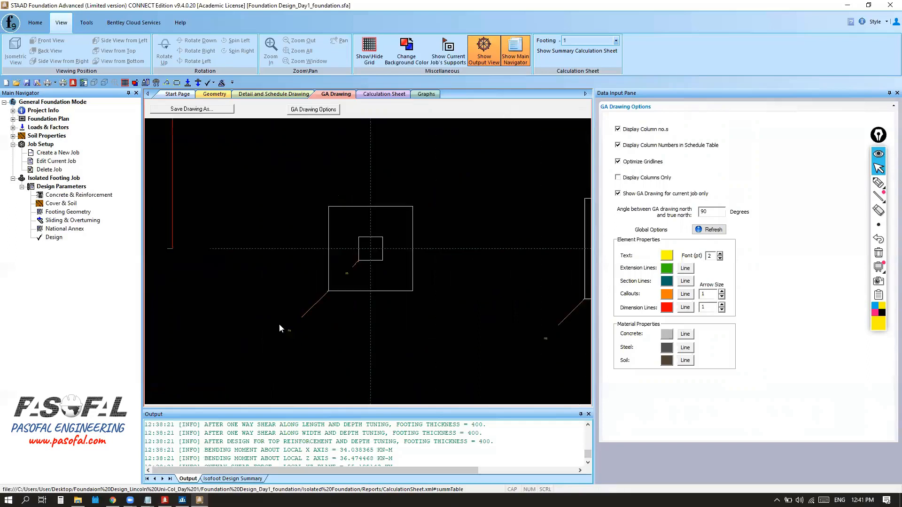
pyautogui.scroll(2, 428, 346)
pyautogui.scroll(3, 433, 349)
pyautogui.scroll(-6, 439, 325)
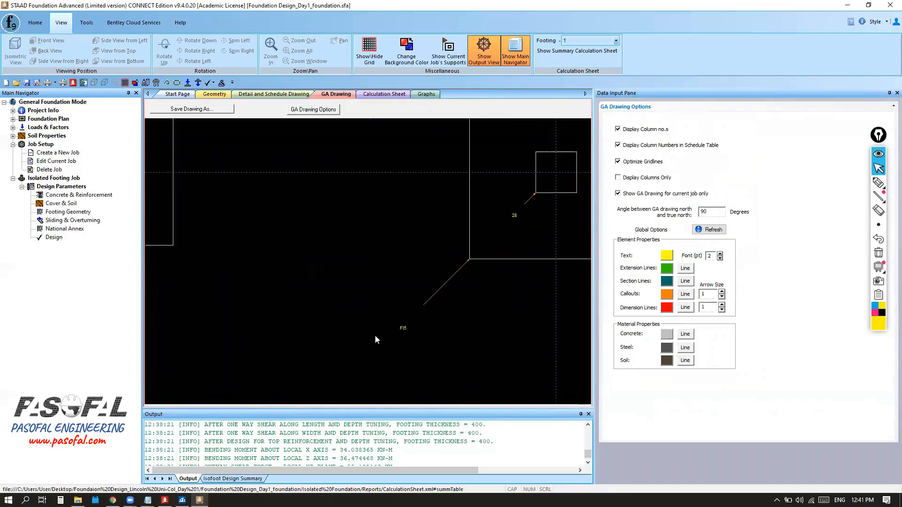
pyautogui.scroll(4, 513, 317)
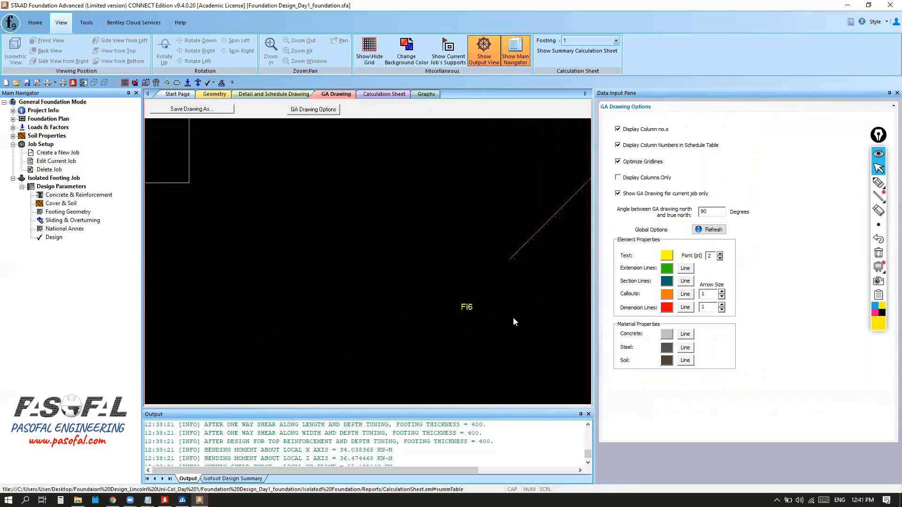
pyautogui.scroll(-4, 467, 328)
# Examine the footing marks along the upper row of footings in the GA drawing
pyautogui.scroll(-9, 467, 317)
pyautogui.scroll(8, 421, 161)
pyautogui.scroll(5, 341, 224)
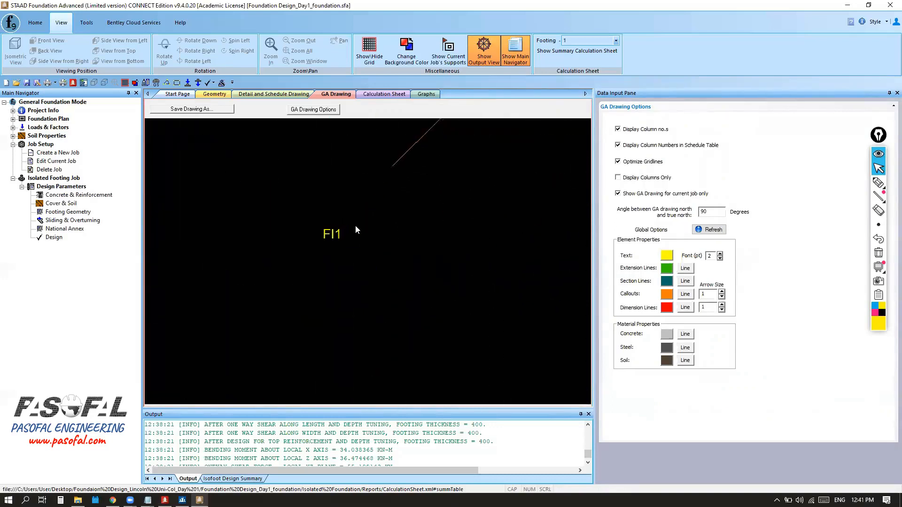
pyautogui.scroll(-5, 257, 252)
pyautogui.scroll(-2, 258, 252)
pyautogui.scroll(6, 424, 260)
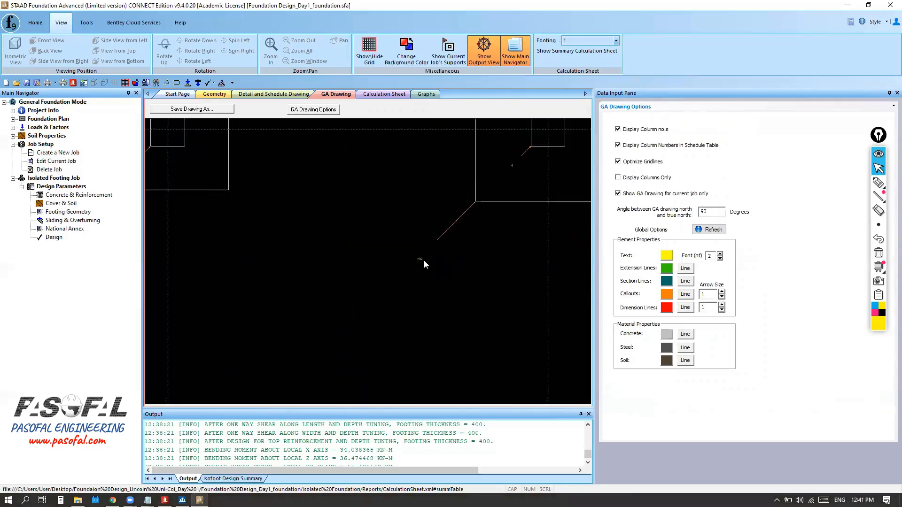
pyautogui.scroll(1, 420, 264)
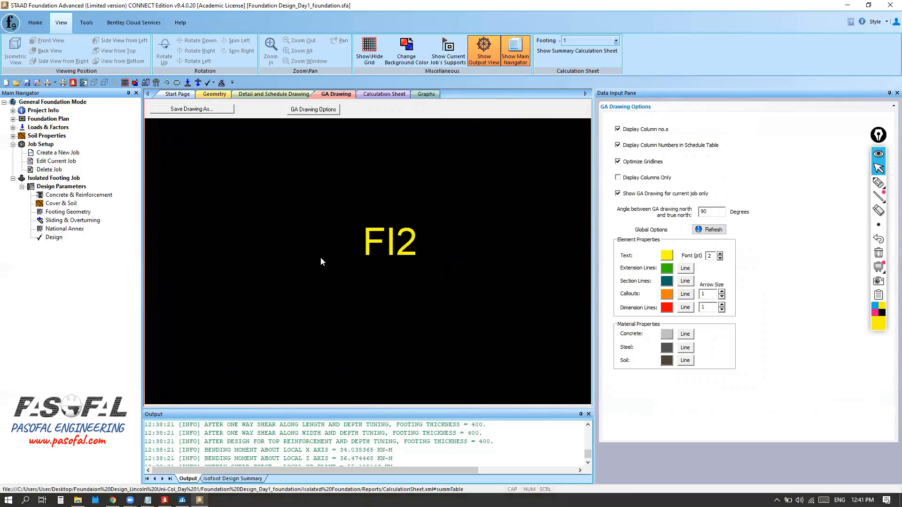
pyautogui.scroll(-3, 320, 261)
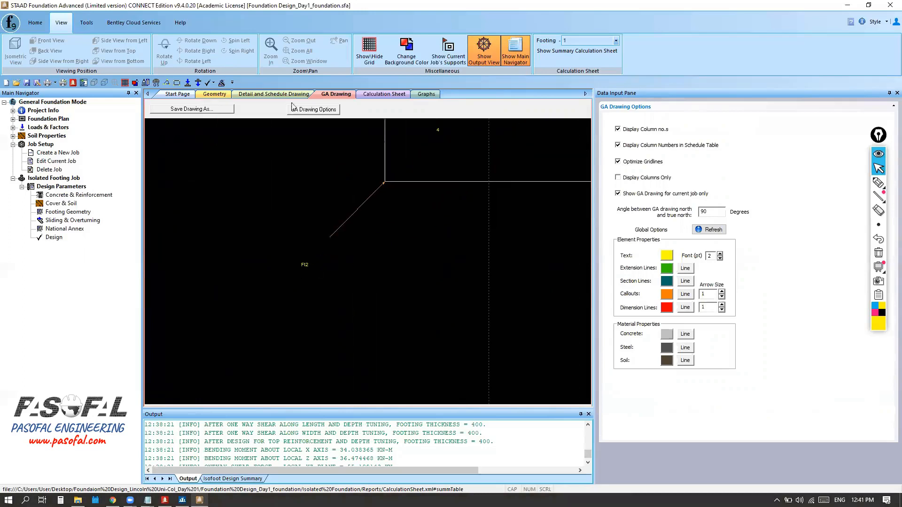
# Return to the detail drawing and check which footing numbers can be displayed, keeping footing 28 selected
pyautogui.click(274, 94)
pyautogui.click(402, 109)
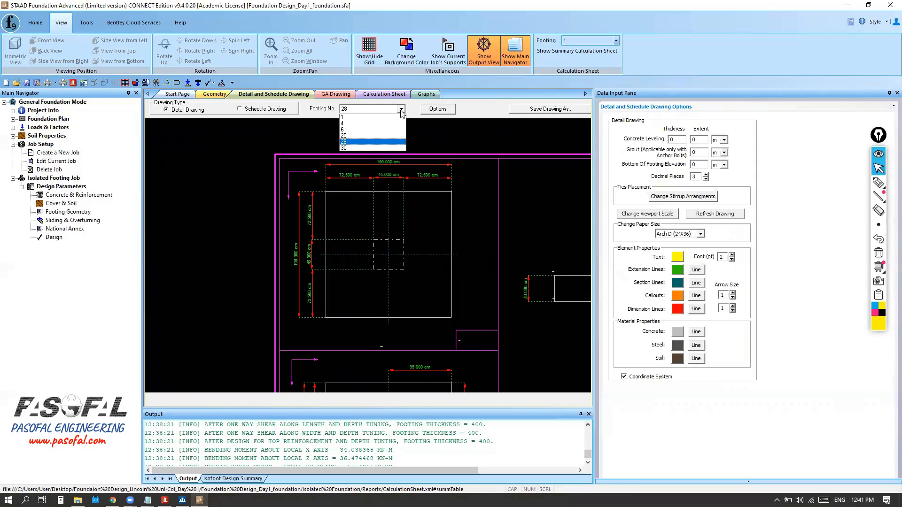
pyautogui.click(355, 185)
pyautogui.scroll(-3, 348, 189)
# Reopen the GA drawing and examine the column numbers of the footings along the upper row
pyautogui.click(336, 94)
pyautogui.scroll(-3, 310, 253)
pyautogui.scroll(5, 371, 186)
pyautogui.scroll(-2, 375, 202)
pyautogui.scroll(2, 381, 204)
pyautogui.scroll(-6, 301, 249)
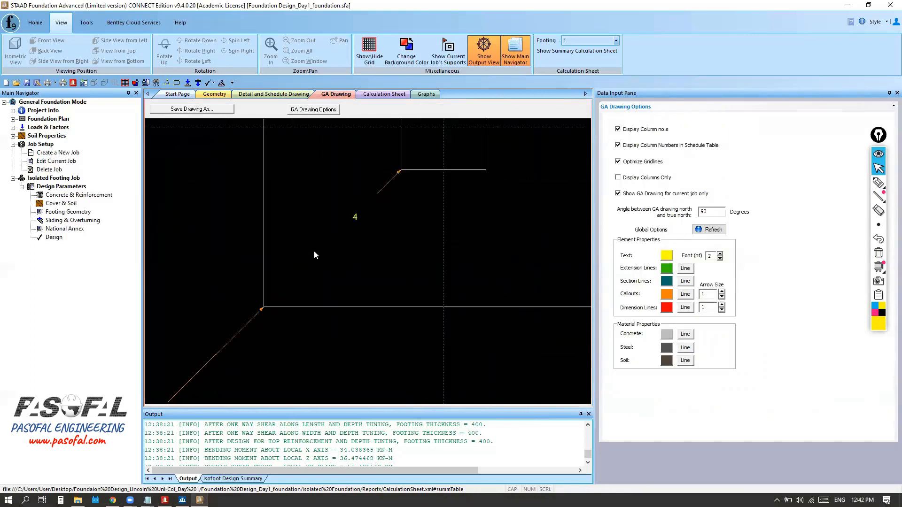
pyautogui.scroll(4, 491, 233)
pyautogui.scroll(2, 479, 256)
pyautogui.scroll(-5, 435, 260)
pyautogui.scroll(-3, 449, 255)
pyautogui.scroll(6, 328, 229)
pyautogui.scroll(-5, 353, 201)
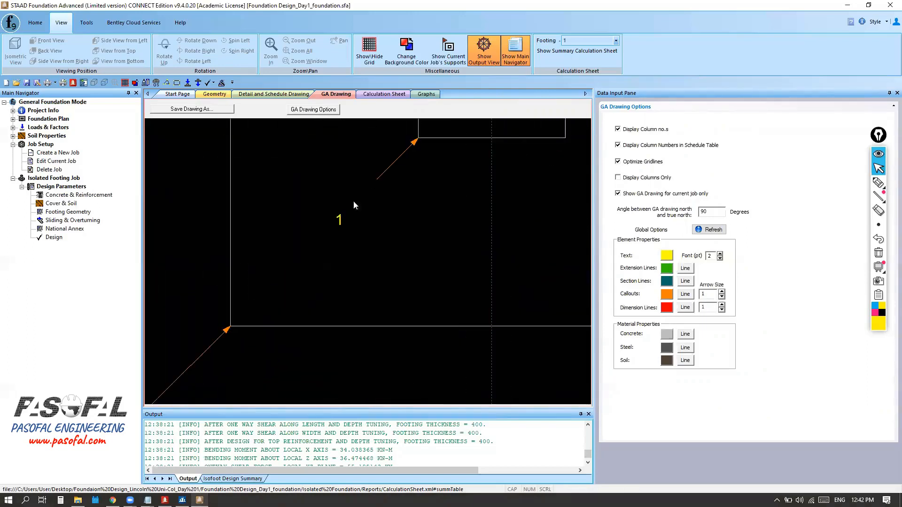
# Examine the footing mark beside column 1 in the upper row of the GA drawing
pyautogui.scroll(5, 412, 294)
pyautogui.scroll(-4, 210, 297)
pyautogui.scroll(4, 439, 309)
pyautogui.scroll(-2, 283, 302)
pyautogui.scroll(4, 425, 300)
pyautogui.scroll(-6, 447, 334)
pyautogui.scroll(8, 446, 182)
pyautogui.scroll(5, 322, 236)
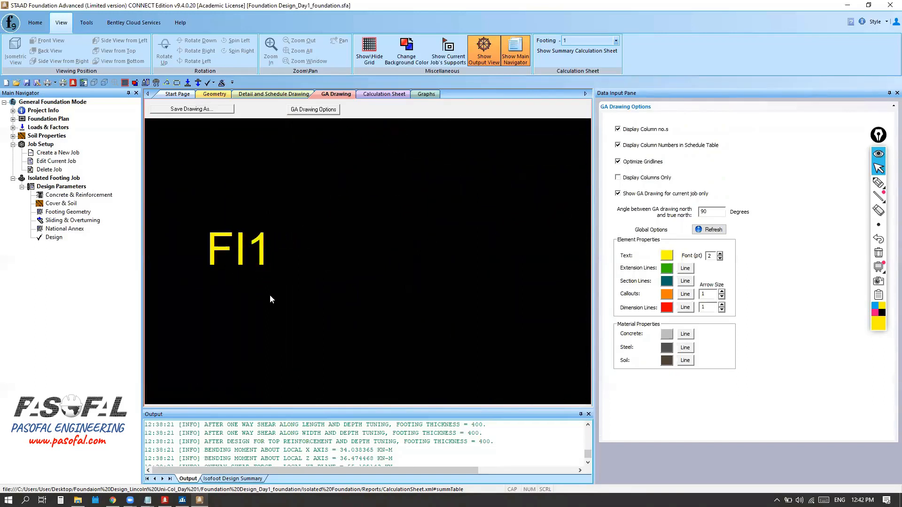
# Mark the widths of the second and third upper-row footings with freehand pen dimension lines, labelling the second 1.9
pyautogui.scroll(-4, 269, 296)
pyautogui.scroll(-7, 257, 284)
pyautogui.scroll(-6, 417, 195)
pyautogui.scroll(3, 419, 213)
pyautogui.scroll(2, 344, 192)
pyautogui.scroll(-2, 317, 220)
pyautogui.scroll(2, 558, 193)
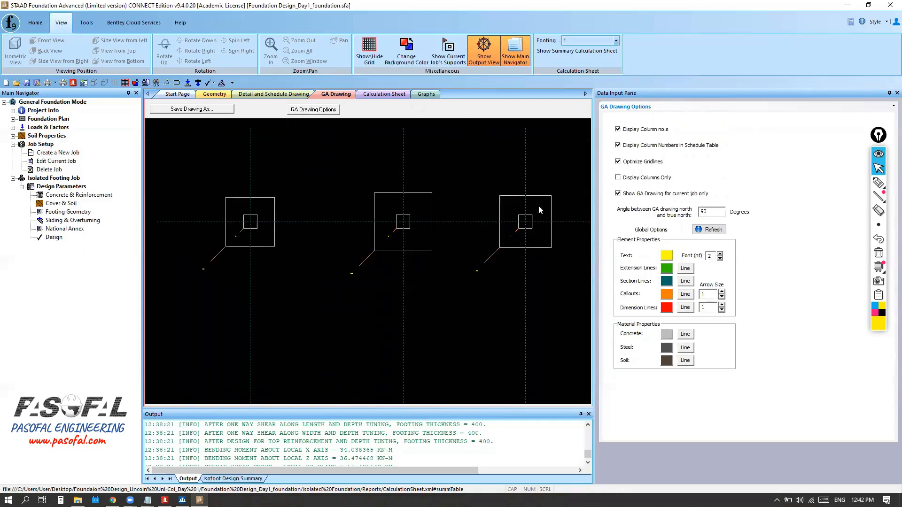
pyautogui.click(878, 182)
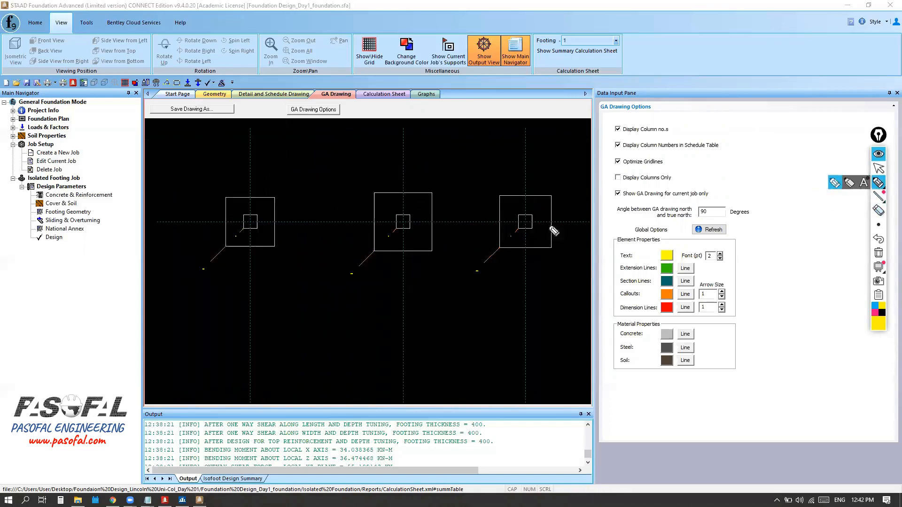
pyautogui.moveTo(550, 179)
pyautogui.mouseDown()
pyautogui.moveTo(489, 190)
pyautogui.moveTo(506, 172)
pyautogui.moveTo(530, 173)
pyautogui.mouseUp()
pyautogui.click(510, 170)
pyautogui.moveTo(389, 173)
pyautogui.mouseDown()
pyautogui.moveTo(390, 186)
pyautogui.moveTo(407, 184)
pyautogui.moveTo(372, 190)
pyautogui.mouseUp()
pyautogui.click(396, 182)
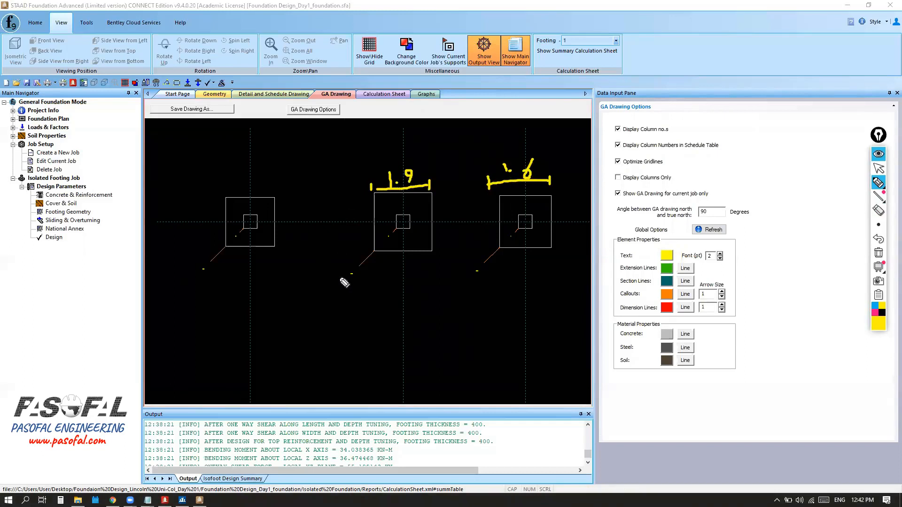
# Clear all pen annotations from the GA drawing and switch back to the normal pointer
pyautogui.click(881, 183)
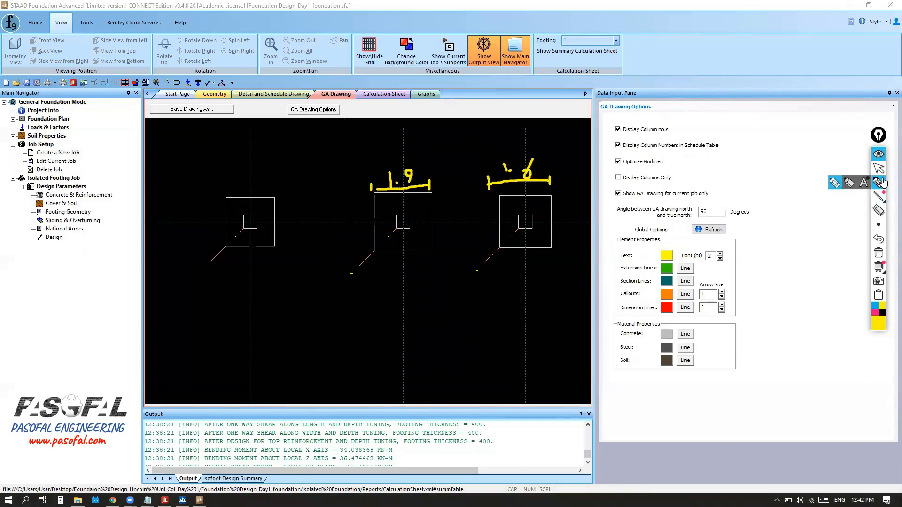
pyautogui.click(880, 253)
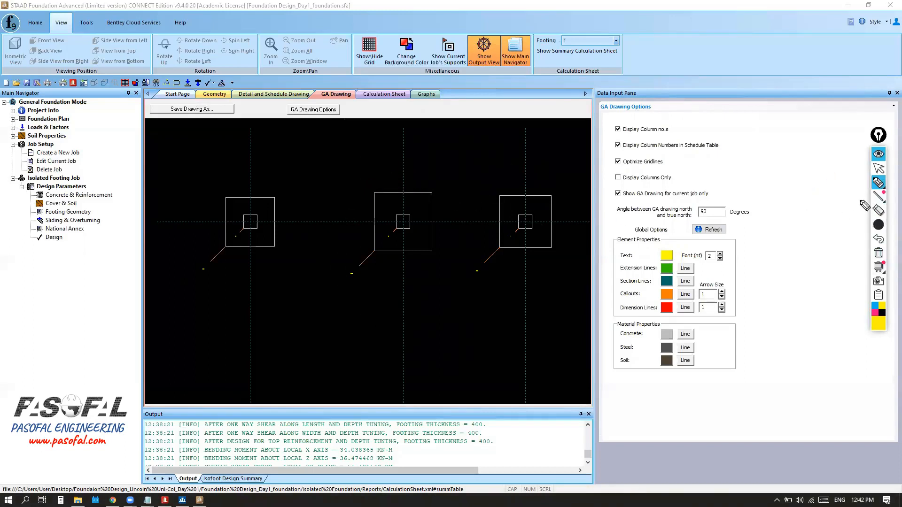
pyautogui.scroll(-2, 836, 206)
pyautogui.click(878, 168)
# Examine the column number of the first footing in the lower row of the GA drawing
pyautogui.scroll(-5, 347, 224)
pyautogui.scroll(5, 314, 323)
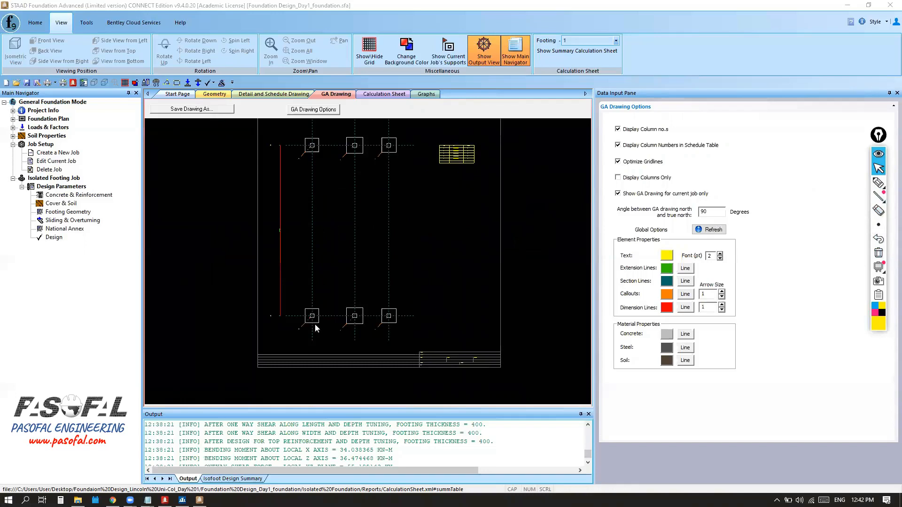
pyautogui.scroll(5, 277, 309)
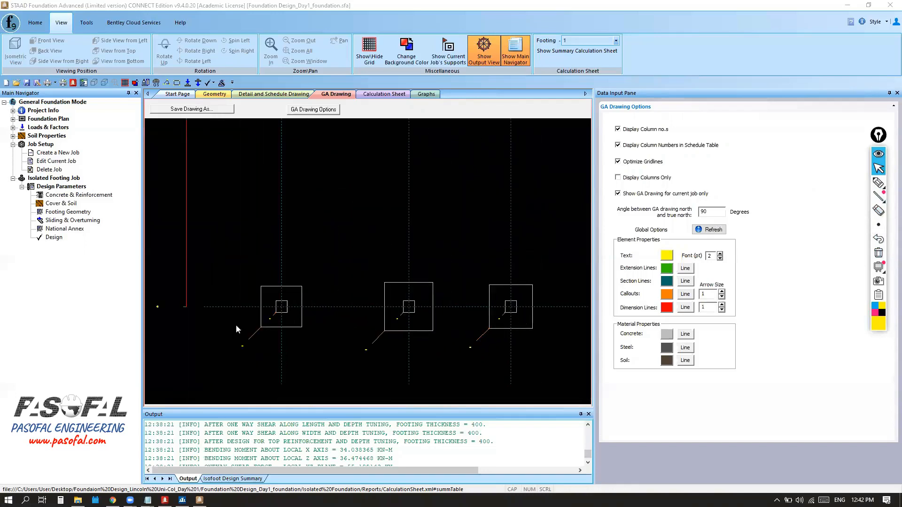
pyautogui.scroll(-5, 287, 297)
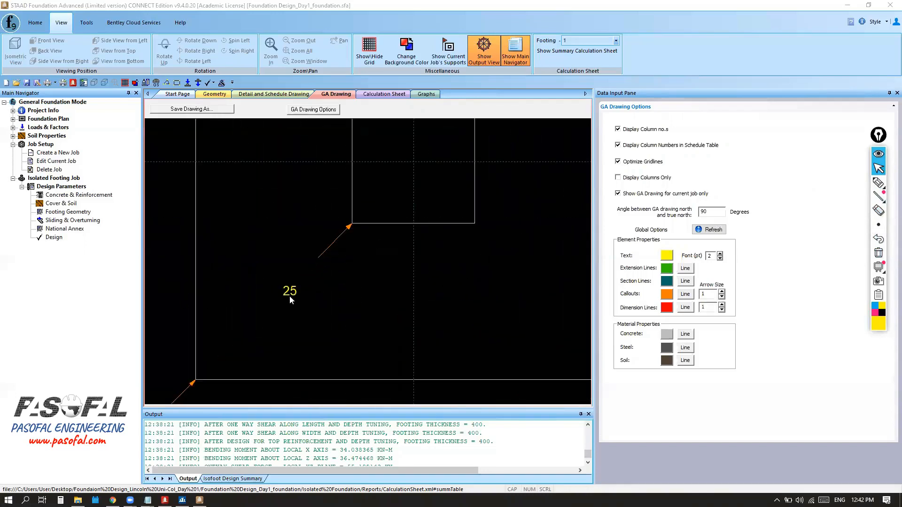
# Display the detail drawing of footing 25 and examine the overall width in its lower plan
pyautogui.click(264, 94)
pyautogui.click(401, 109)
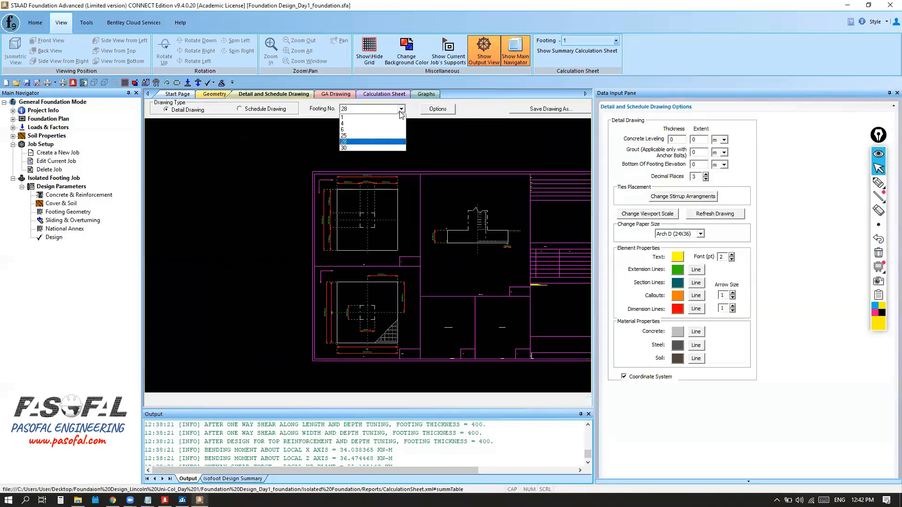
pyautogui.click(348, 137)
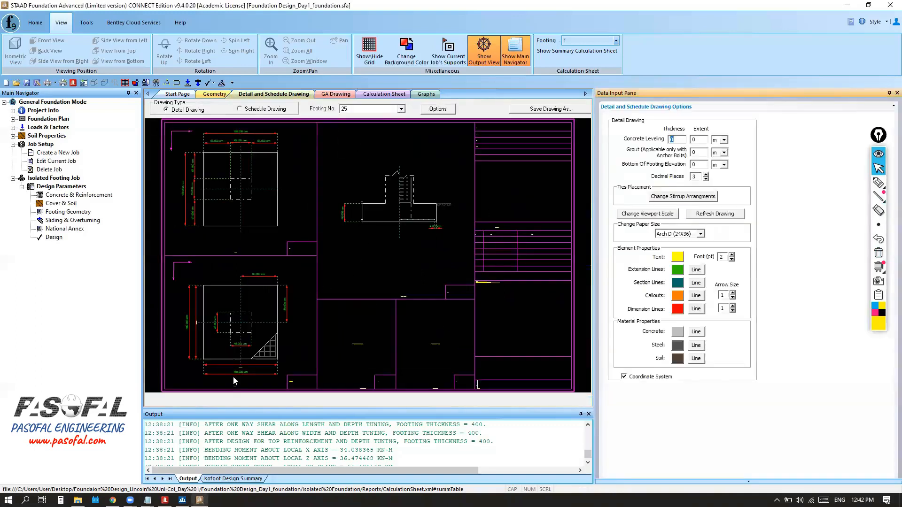
pyautogui.scroll(5, 234, 377)
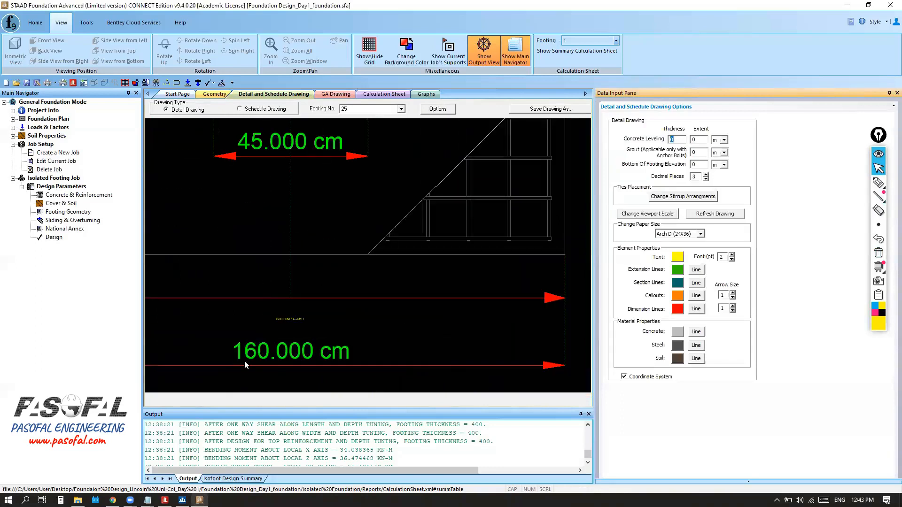
pyautogui.scroll(-5, 367, 317)
# Return to the GA drawing and examine the footing marks and sizes in its schedule table
pyautogui.click(335, 94)
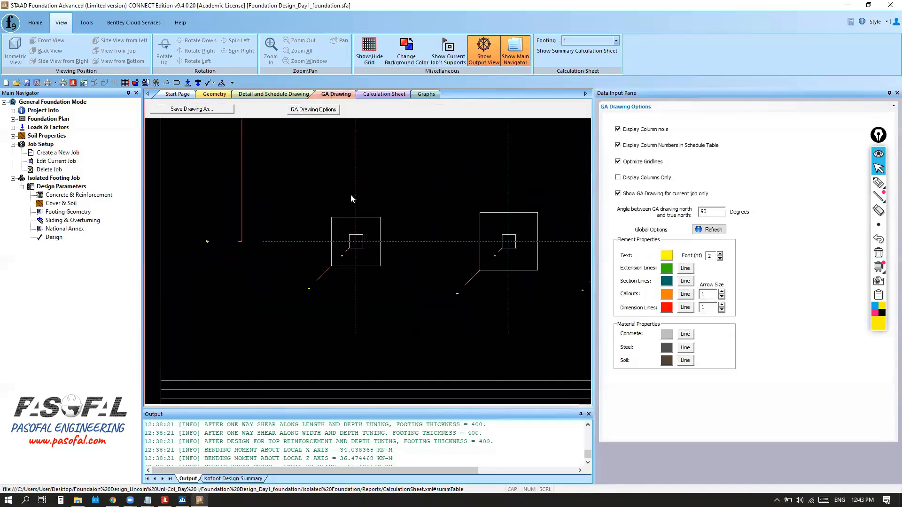
pyautogui.scroll(-2, 292, 311)
pyautogui.scroll(1, 351, 275)
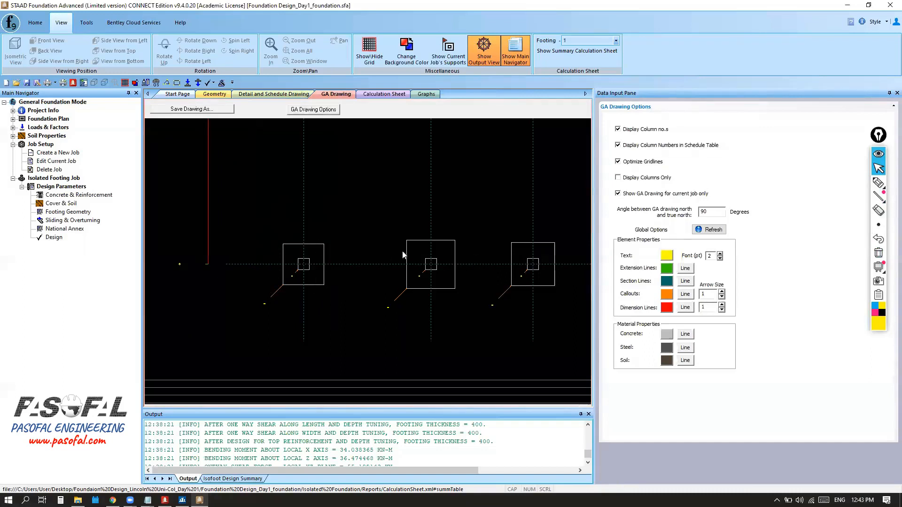
pyautogui.scroll(-3, 370, 311)
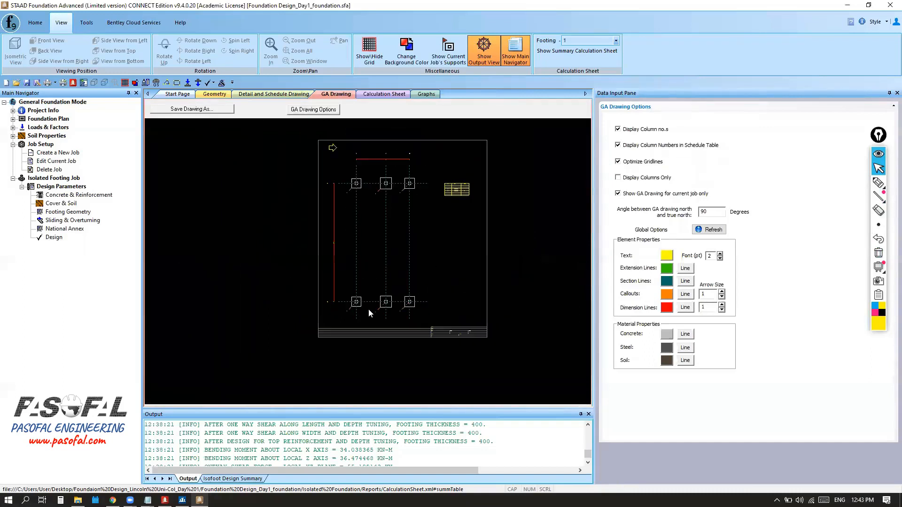
pyautogui.scroll(6, 470, 192)
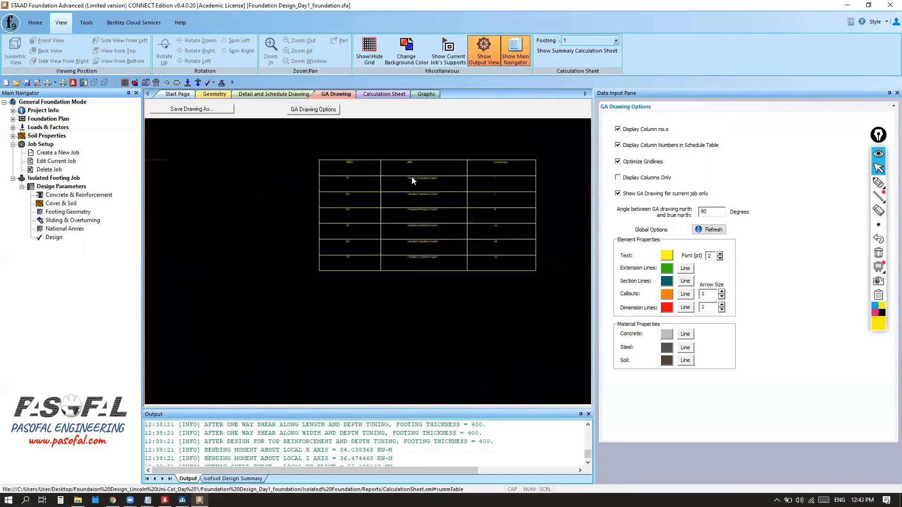
pyautogui.scroll(-3, 437, 197)
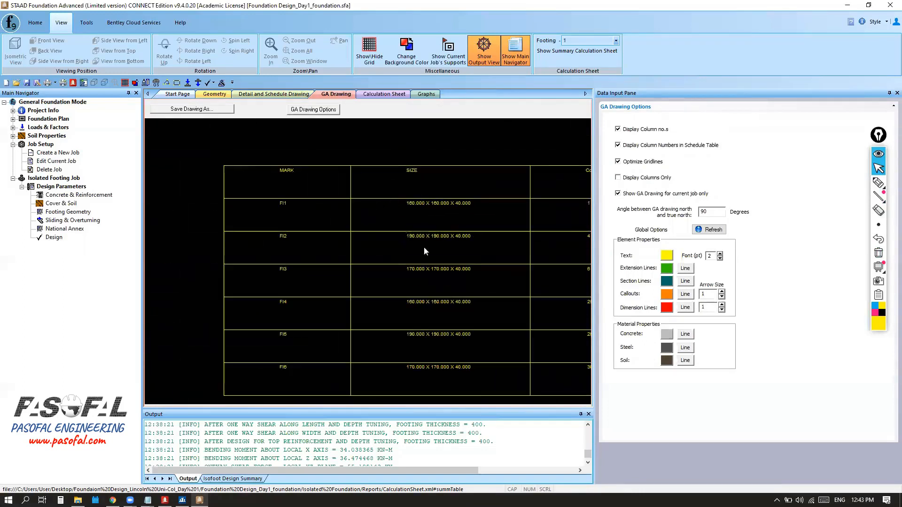
pyautogui.moveTo(378, 236); pyautogui.dragTo(362, 234, button='middle')
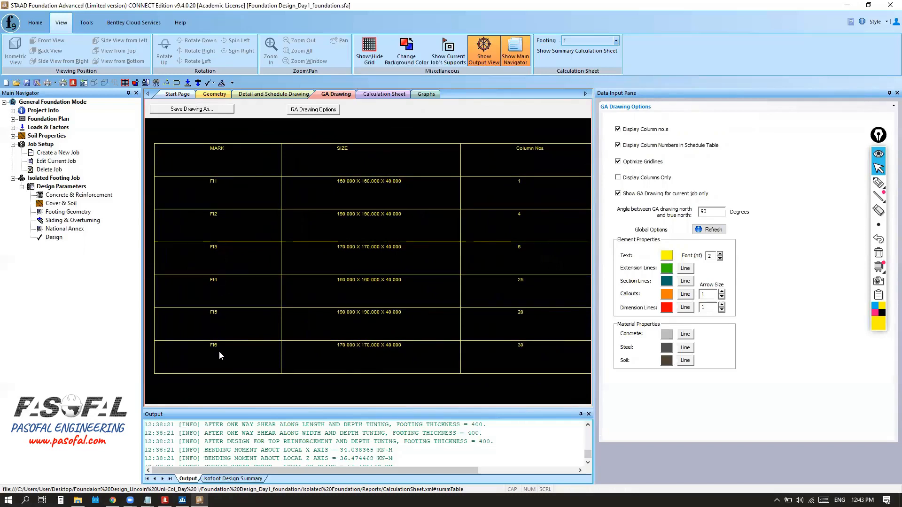
# Compare the footing sizes with their column numbers across all rows of the GA schedule table
pyautogui.scroll(5, 340, 190)
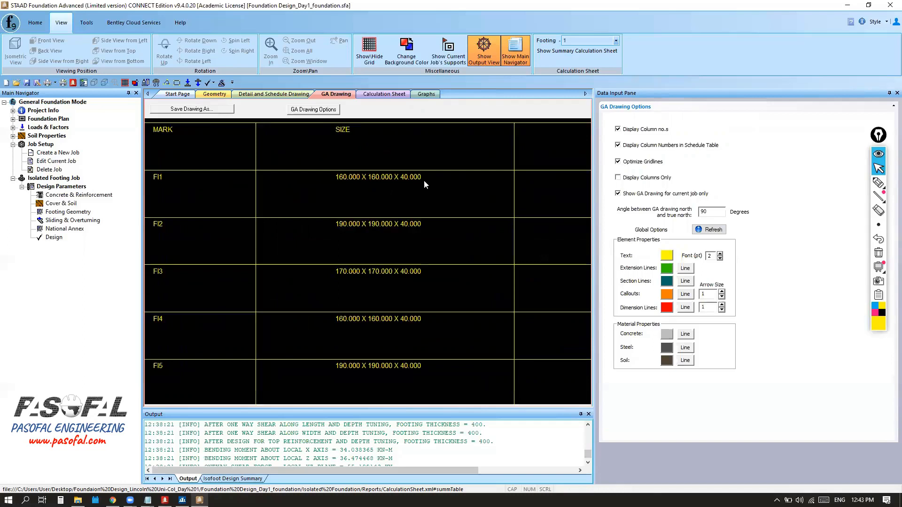
pyautogui.moveTo(379, 342)
pyautogui.mouseDown(button='middle')
pyautogui.moveTo(382, 192)
pyautogui.moveTo(396, 248)
pyautogui.moveTo(388, 354)
pyautogui.mouseUp(button='middle')
pyautogui.scroll(-5, 366, 291)
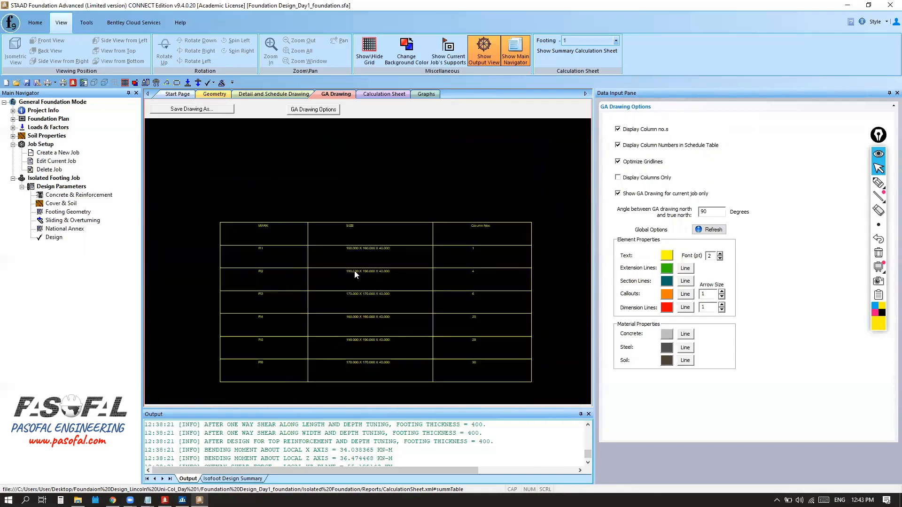
pyautogui.scroll(5, 499, 269)
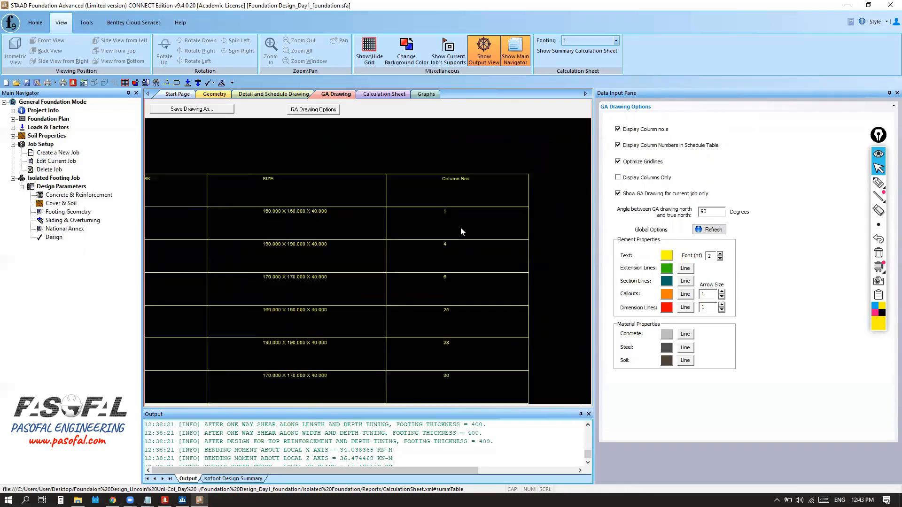
pyautogui.moveTo(509, 227); pyautogui.dragTo(519, 179, button='middle')
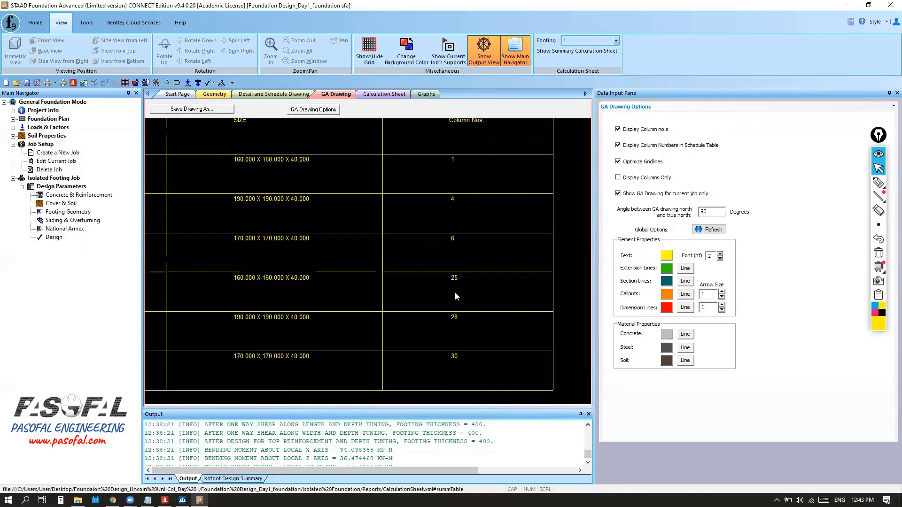
pyautogui.moveTo(456, 296); pyautogui.dragTo(458, 223, button='middle')
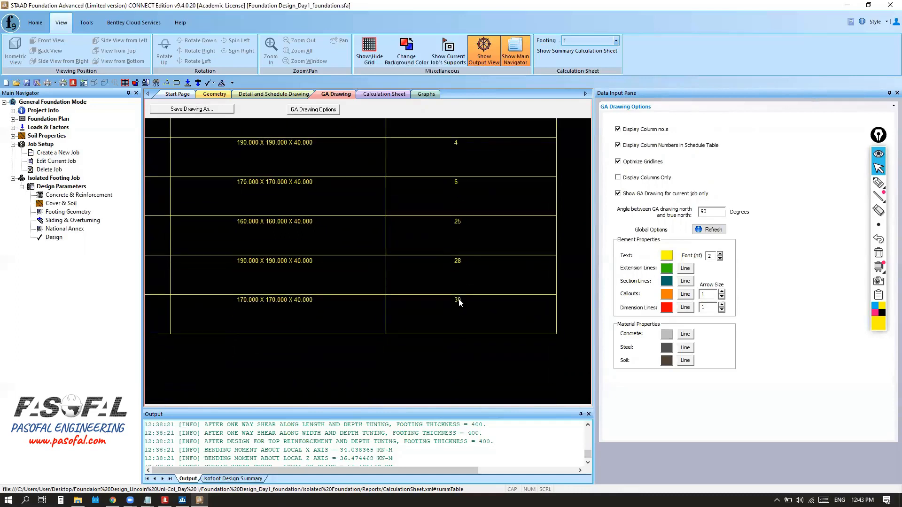
pyautogui.scroll(-5, 483, 261)
pyautogui.scroll(2, 476, 235)
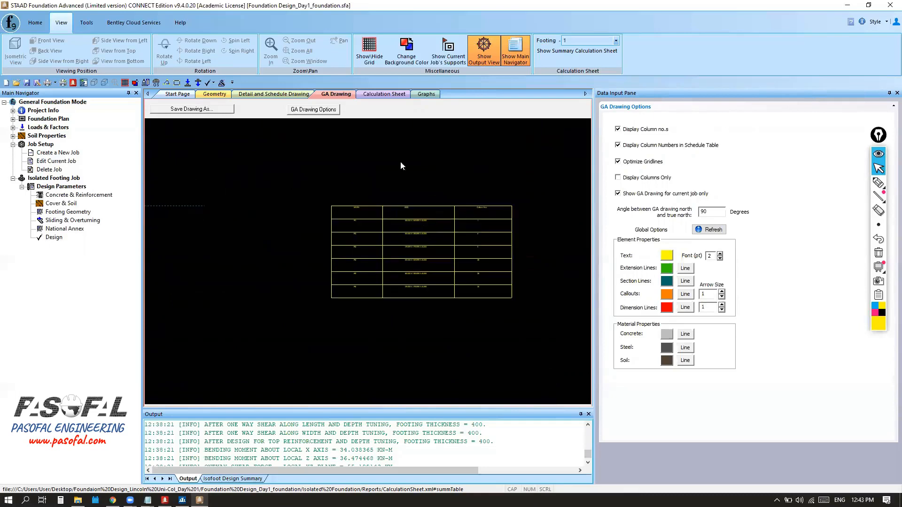
# Open the calculation sheet, widen its viewing area, and review the geometry and reinforcement summary for footing 1
pyautogui.click(384, 94)
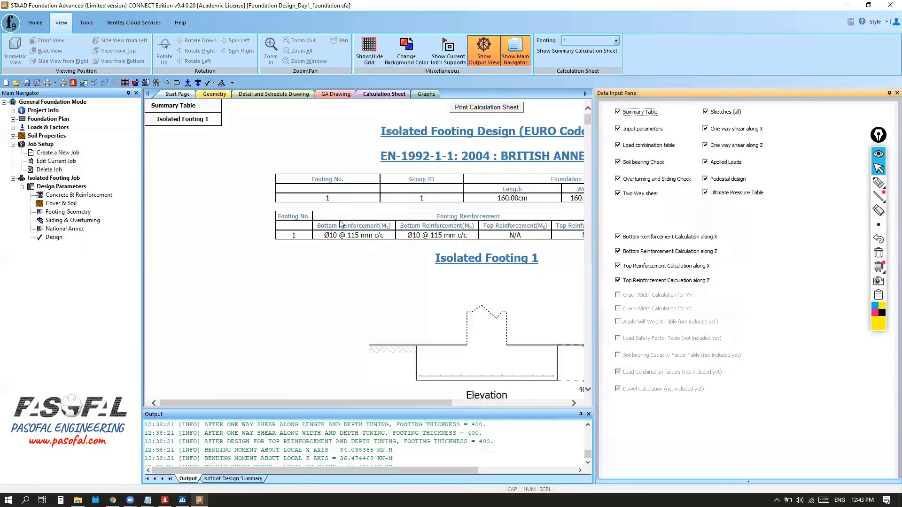
pyautogui.moveTo(593, 211); pyautogui.dragTo(770, 211)
pyautogui.scroll(-2, 345, 242)
pyautogui.scroll(2, 345, 240)
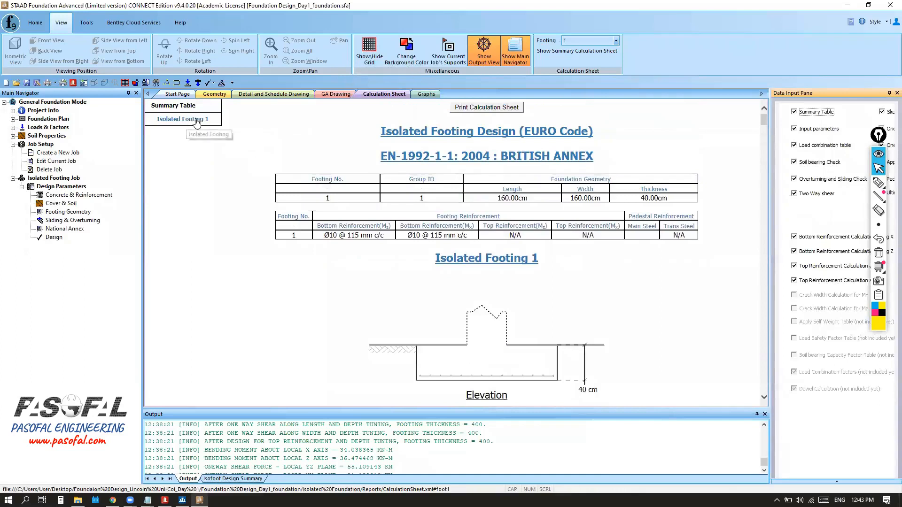
pyautogui.scroll(-3, 447, 215)
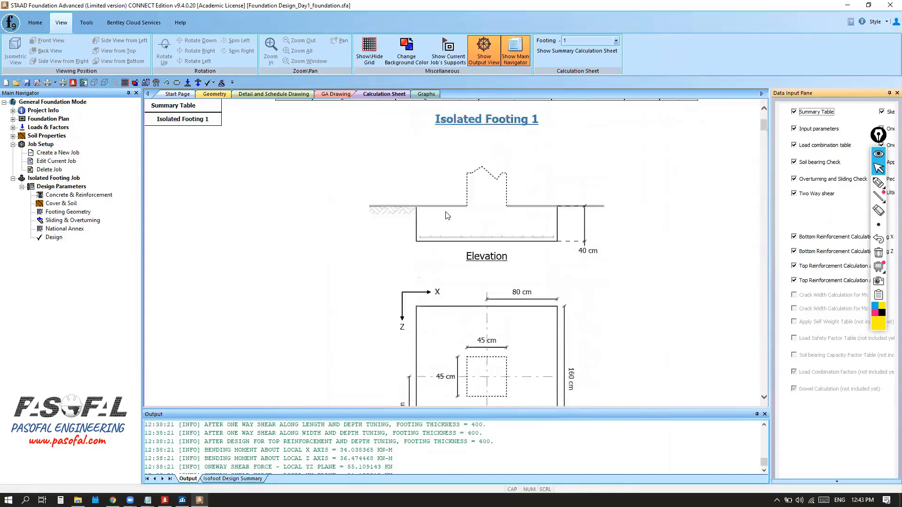
pyautogui.scroll(3, 446, 215)
# Open the Isolated Footing 1 section and examine its elevation and plan sketches
pyautogui.click(179, 120)
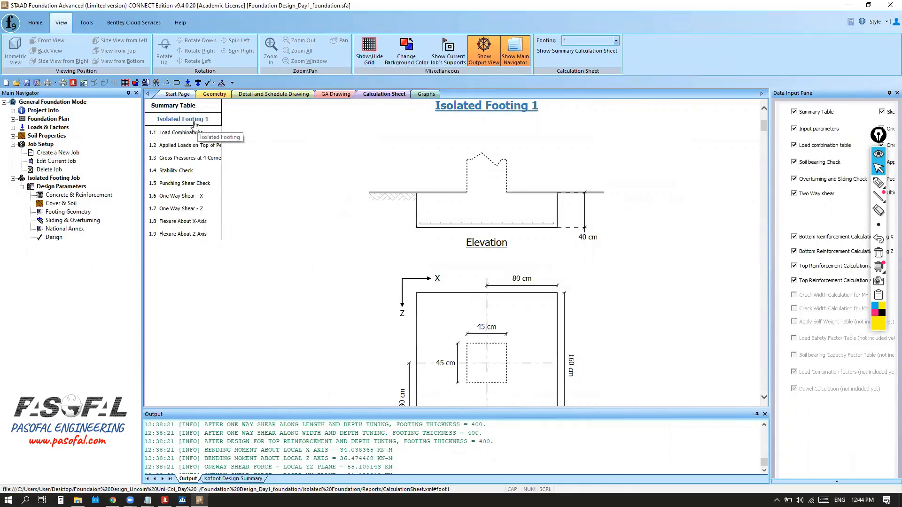
pyautogui.scroll(-6, 449, 224)
pyautogui.scroll(6, 449, 224)
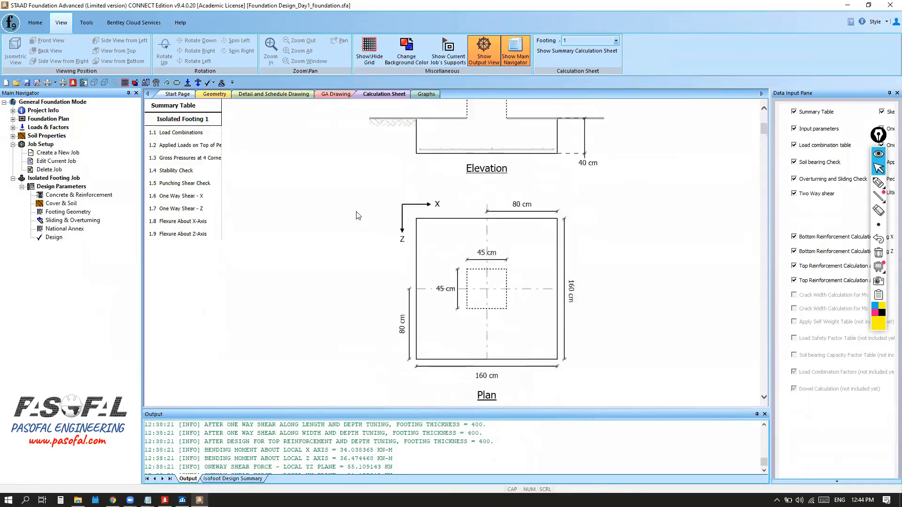
# Open footing 1's Load Combinations section and highlight the titles of service stress level combinations 5, 6 and 7
pyautogui.click(179, 134)
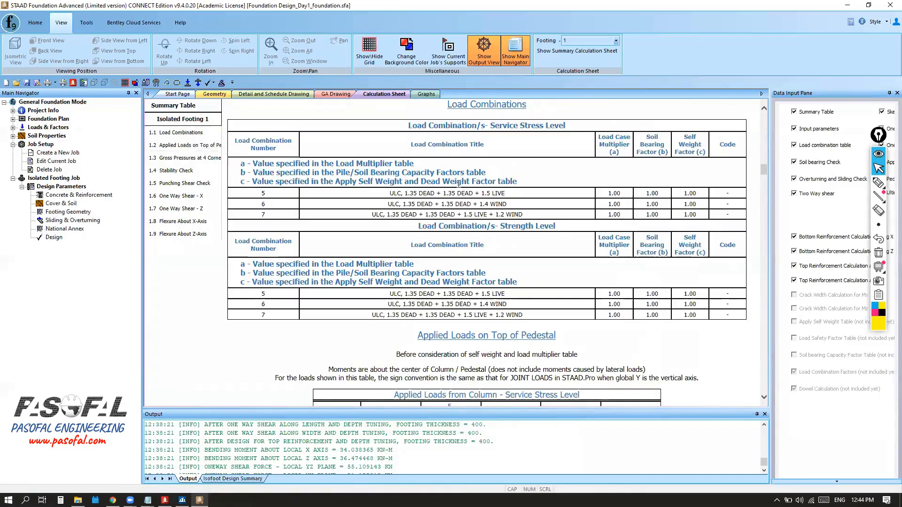
pyautogui.moveTo(391, 193); pyautogui.dragTo(506, 193)
pyautogui.moveTo(389, 204); pyautogui.dragTo(513, 204)
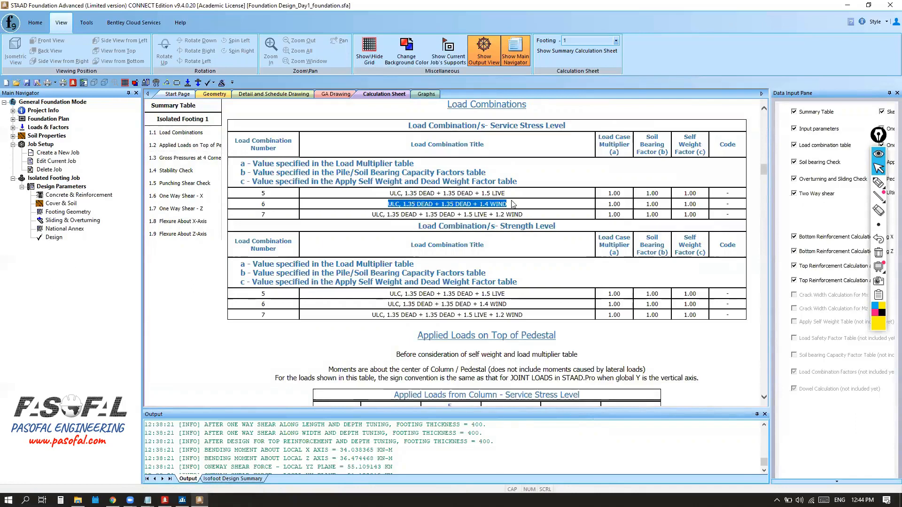
pyautogui.moveTo(372, 214); pyautogui.dragTo(524, 214)
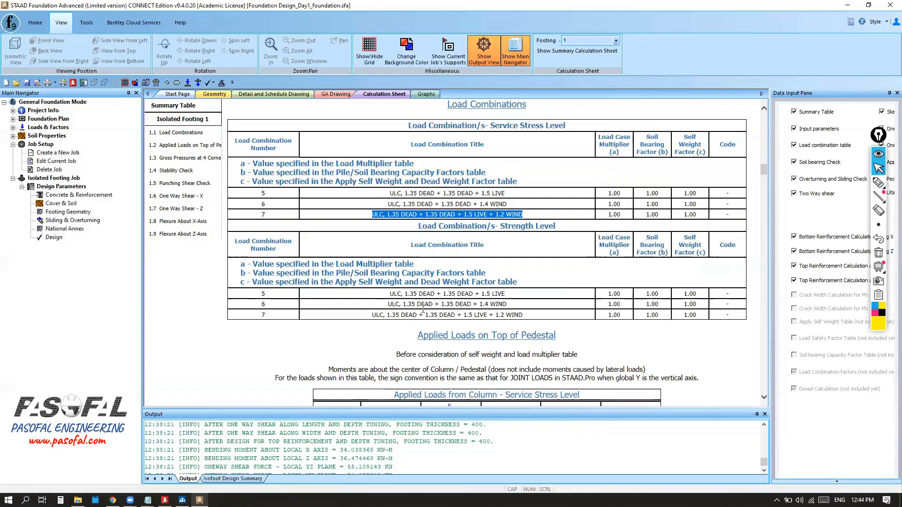
# Open footing 1's Applied Loads on Top of Pedestal section and highlight the load case 5 values and the Service Stress and Strength Level titles
pyautogui.click(185, 149)
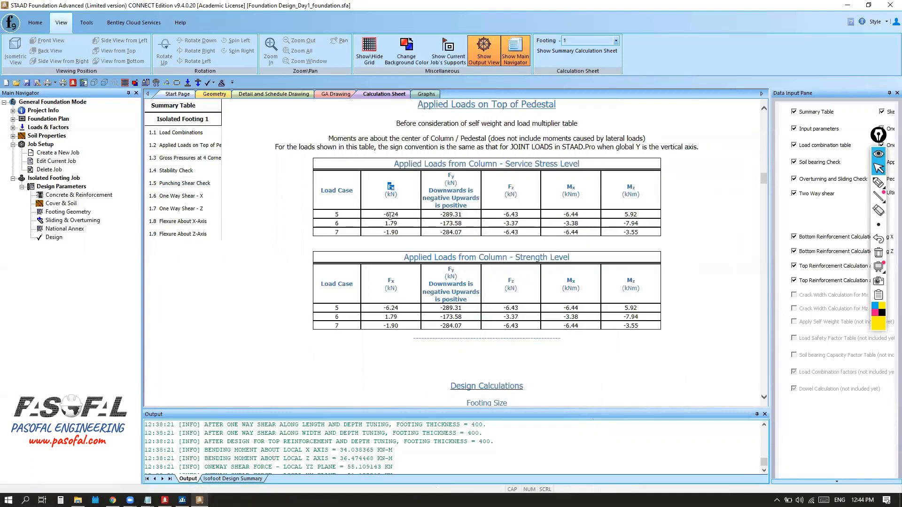
pyautogui.moveTo(340, 216); pyautogui.dragTo(333, 216)
pyautogui.moveTo(382, 214); pyautogui.dragTo(402, 214)
pyautogui.moveTo(438, 215); pyautogui.dragTo(519, 215)
pyautogui.moveTo(624, 215); pyautogui.dragTo(638, 215)
pyautogui.moveTo(505, 164); pyautogui.dragTo(581, 165)
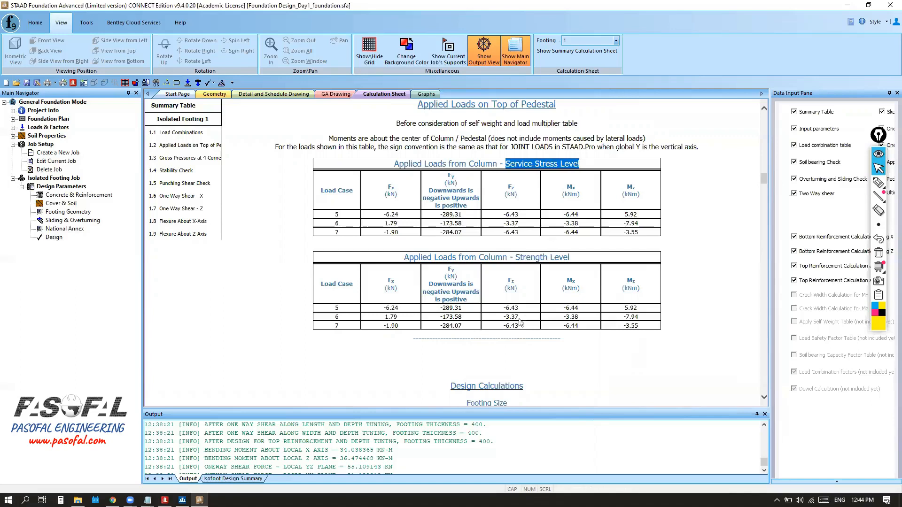
pyautogui.moveTo(516, 258); pyautogui.dragTo(573, 259)
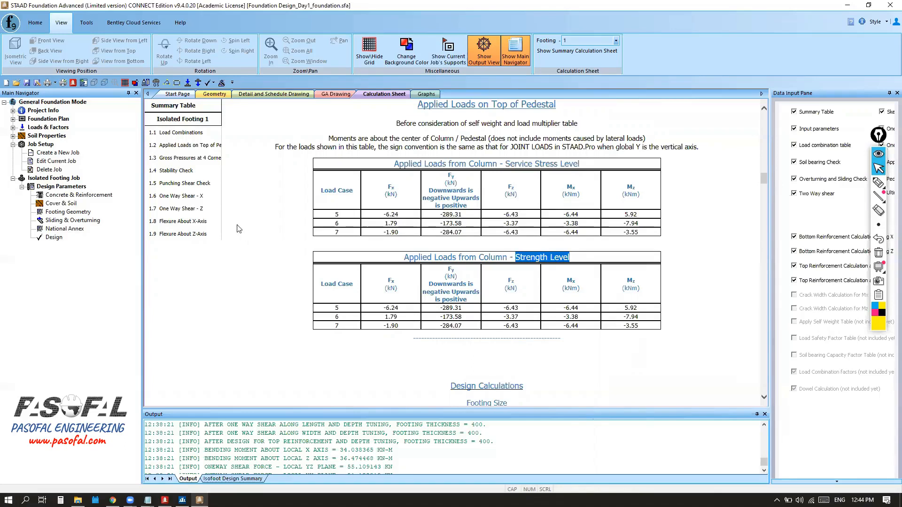
# Open the Gross Pressures at 4 Corners section, examine both pressure tables and highlight the corner pressure column headings
pyautogui.click(189, 159)
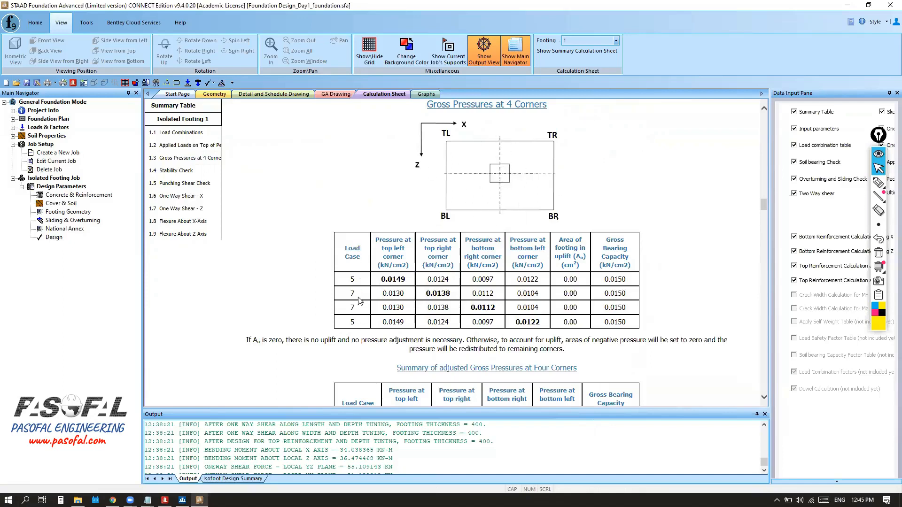
pyautogui.doubleClick(352, 281)
pyautogui.scroll(-6, 387, 293)
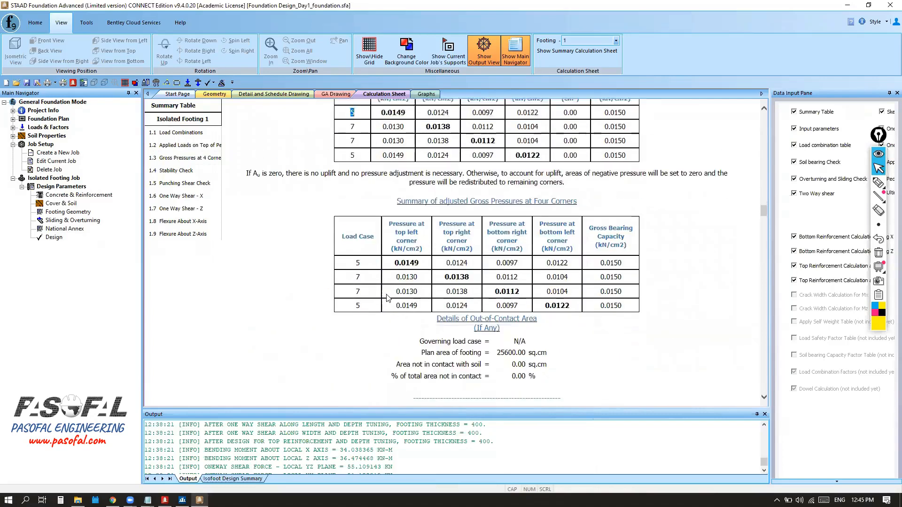
pyautogui.scroll(-3, 387, 297)
pyautogui.scroll(7, 388, 298)
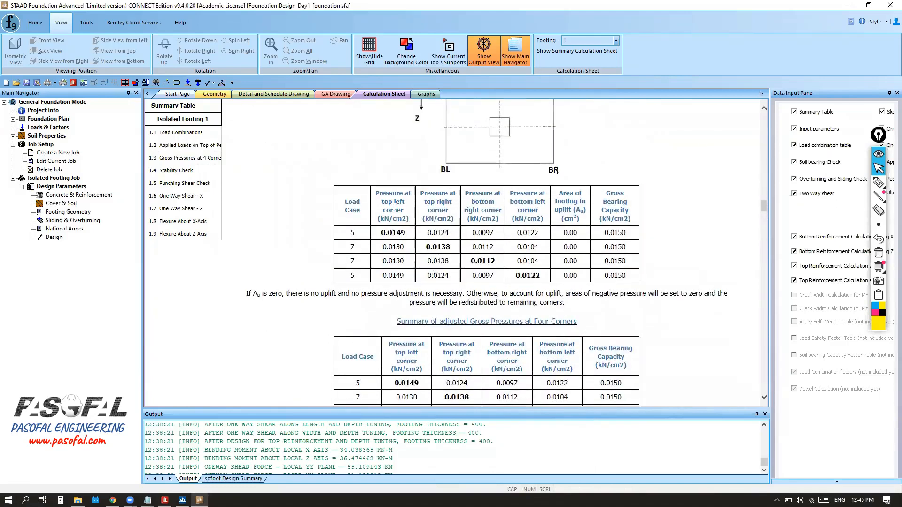
pyautogui.scroll(1, 393, 207)
pyautogui.moveTo(375, 242); pyautogui.dragTo(454, 249)
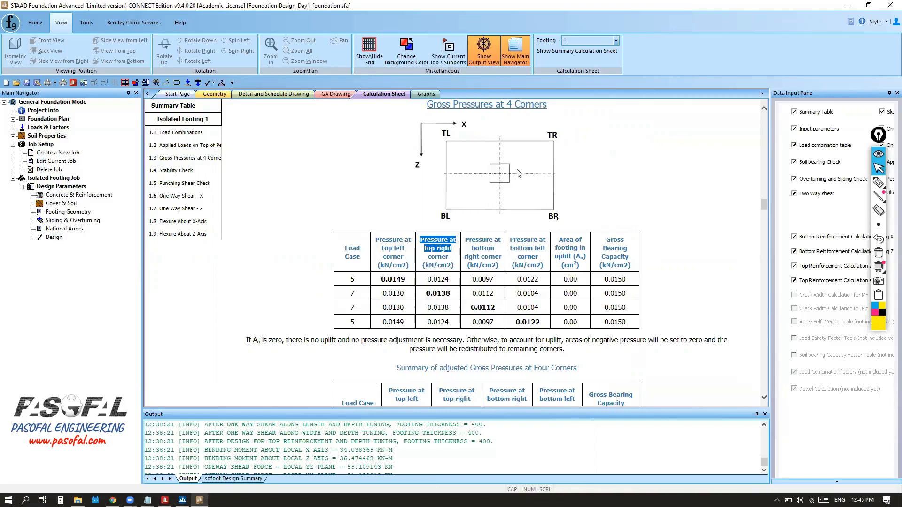
# Mark the edges between TL and TR and between BL and BR on the gross pressure plan with the yellow annotation pen
pyautogui.click(878, 182)
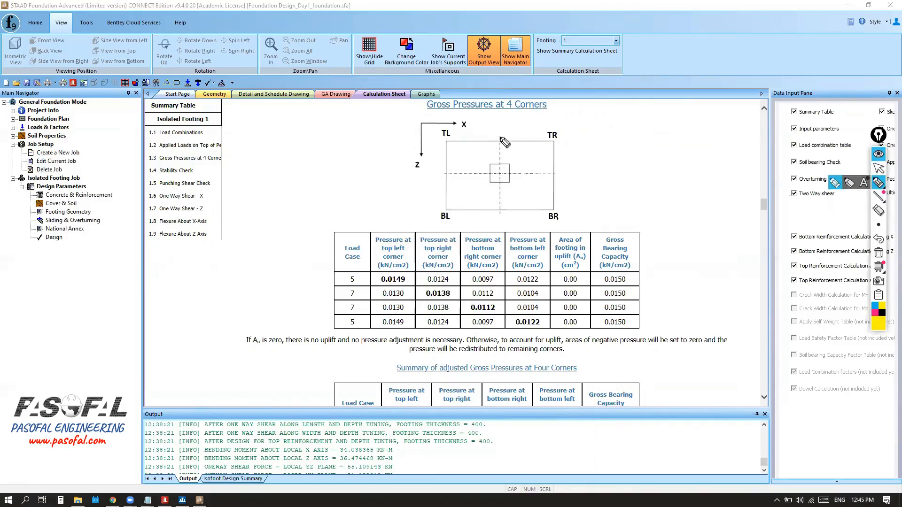
pyautogui.moveTo(500, 139)
pyautogui.mouseDown()
pyautogui.moveTo(435, 141)
pyautogui.moveTo(558, 138)
pyautogui.moveTo(558, 152)
pyautogui.mouseUp()
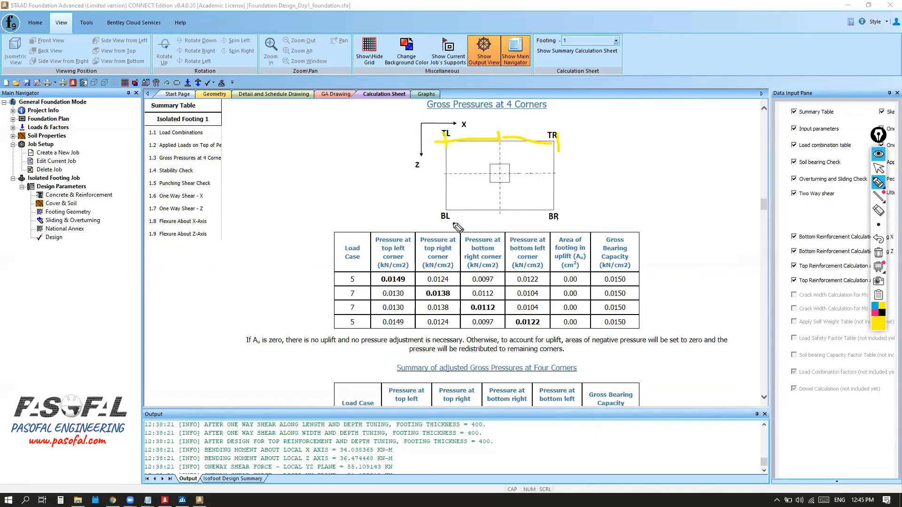
pyautogui.moveTo(500, 209); pyautogui.dragTo(563, 212)
pyautogui.moveTo(501, 207)
pyautogui.mouseDown()
pyautogui.moveTo(504, 216)
pyautogui.moveTo(438, 211)
pyautogui.mouseUp()
# Sketch a footing with upward pressure arrows beside the plan, and box the uplift area column and the gross bearing capacity unit
pyautogui.moveTo(625, 149)
pyautogui.mouseDown()
pyautogui.moveTo(628, 165)
pyautogui.moveTo(712, 135)
pyautogui.moveTo(623, 148)
pyautogui.moveTo(628, 187)
pyautogui.moveTo(712, 192)
pyautogui.moveTo(711, 167)
pyautogui.moveTo(719, 175)
pyautogui.mouseUp()
pyautogui.moveTo(614, 178)
pyautogui.mouseDown()
pyautogui.moveTo(628, 166)
pyautogui.moveTo(641, 177)
pyautogui.moveTo(648, 167)
pyautogui.moveTo(667, 169)
pyautogui.moveTo(691, 194)
pyautogui.moveTo(692, 171)
pyautogui.mouseUp()
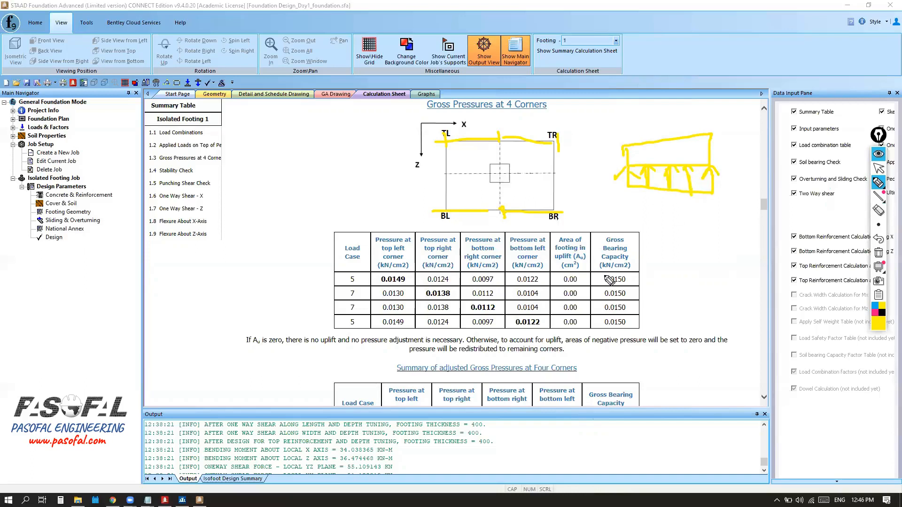
pyautogui.moveTo(590, 234)
pyautogui.mouseDown()
pyautogui.moveTo(590, 328)
pyautogui.moveTo(553, 302)
pyautogui.moveTo(552, 237)
pyautogui.moveTo(593, 229)
pyautogui.mouseUp()
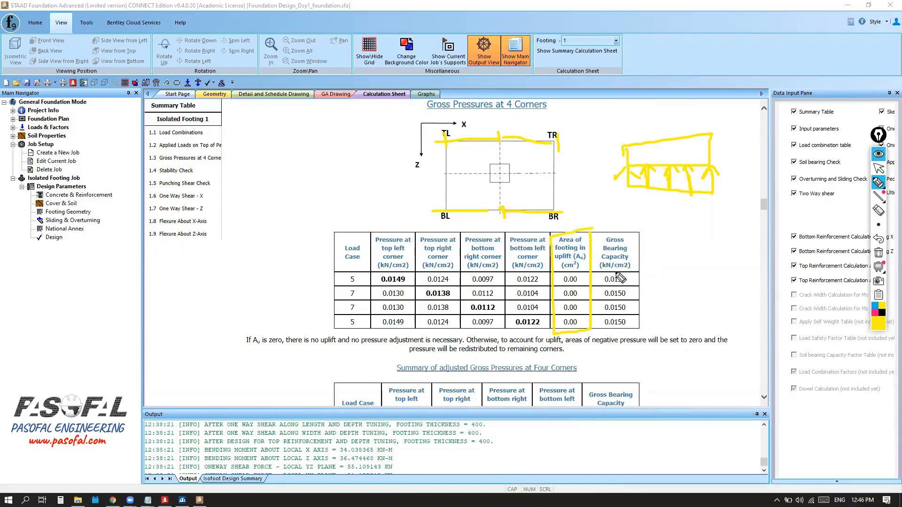
pyautogui.moveTo(598, 264)
pyautogui.mouseDown()
pyautogui.moveTo(607, 272)
pyautogui.moveTo(640, 263)
pyautogui.moveTo(596, 271)
pyautogui.mouseUp()
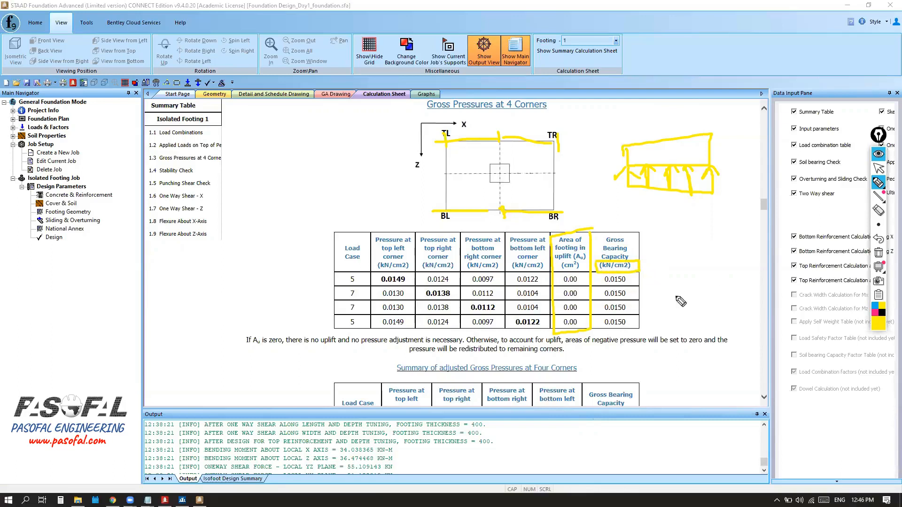
# Handwrite 150 kN/m² in black beside the gross bearing capacity column, and clear all annotations from the sheet
pyautogui.moveTo(878, 192)
pyautogui.click(882, 312)
pyautogui.moveTo(665, 265)
pyautogui.mouseDown()
pyautogui.moveTo(665, 280)
pyautogui.moveTo(675, 281)
pyautogui.moveTo(683, 264)
pyautogui.moveTo(689, 278)
pyautogui.moveTo(693, 266)
pyautogui.moveTo(717, 278)
pyautogui.moveTo(749, 268)
pyautogui.moveTo(754, 282)
pyautogui.moveTo(770, 261)
pyautogui.moveTo(779, 264)
pyautogui.moveTo(775, 242)
pyautogui.moveTo(783, 243)
pyautogui.mouseUp()
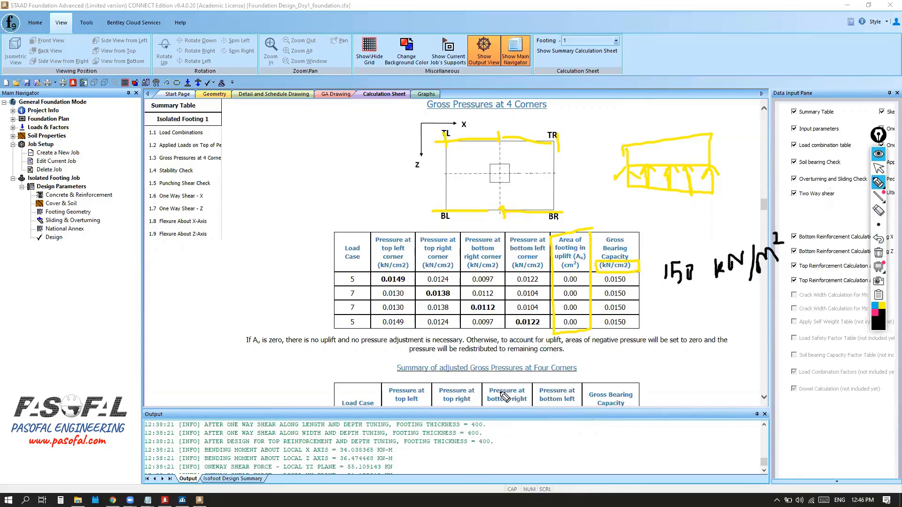
pyautogui.click(878, 254)
pyautogui.click(878, 169)
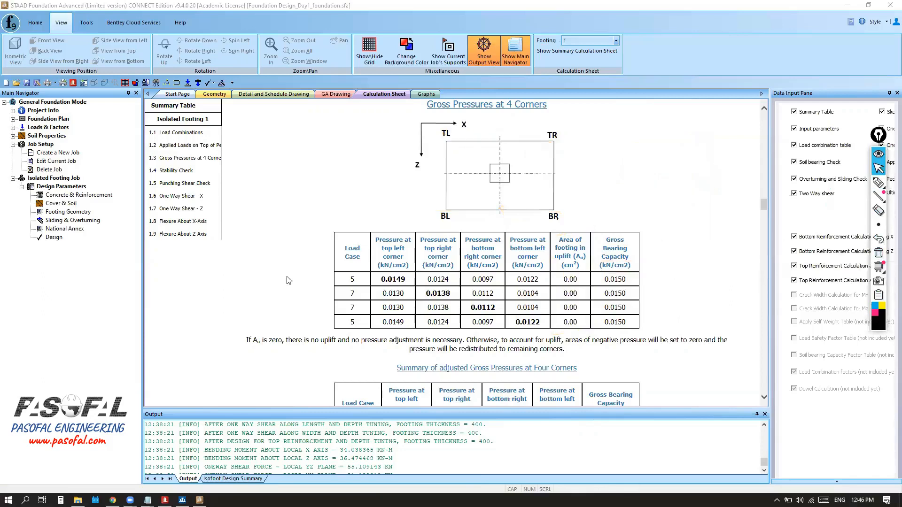
# Open the Stability Check section and highlight the resisting forces along X and Z on the footing and the overturning safety factor heading
pyautogui.click(177, 172)
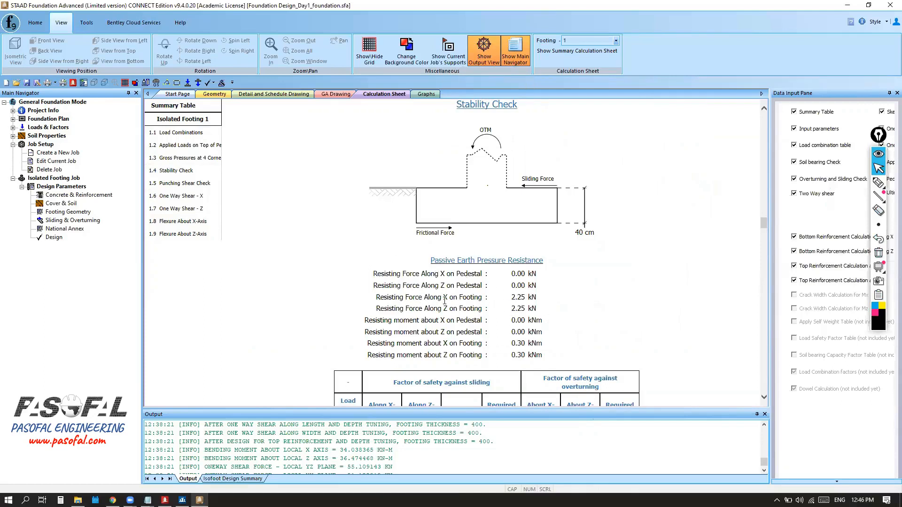
pyautogui.tripleClick(520, 297)
pyautogui.tripleClick(516, 308)
pyautogui.scroll(-5, 495, 324)
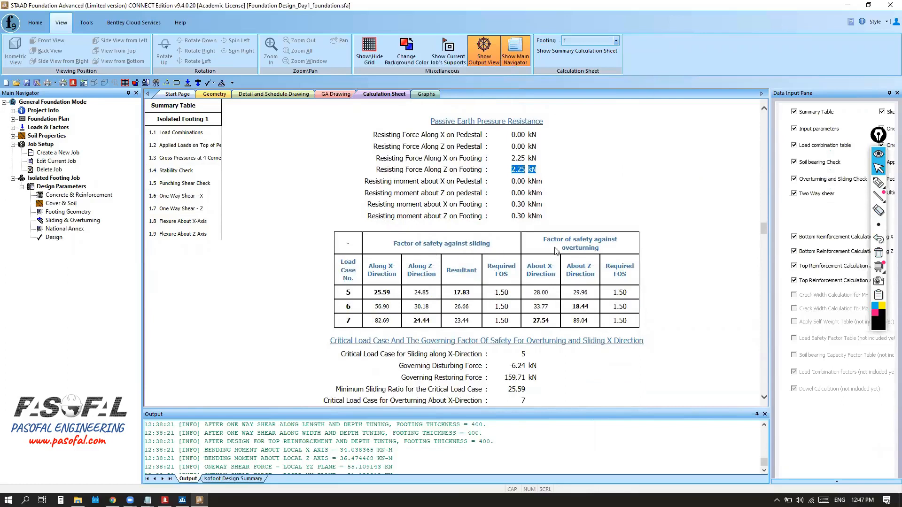
pyautogui.moveTo(545, 239); pyautogui.dragTo(611, 249)
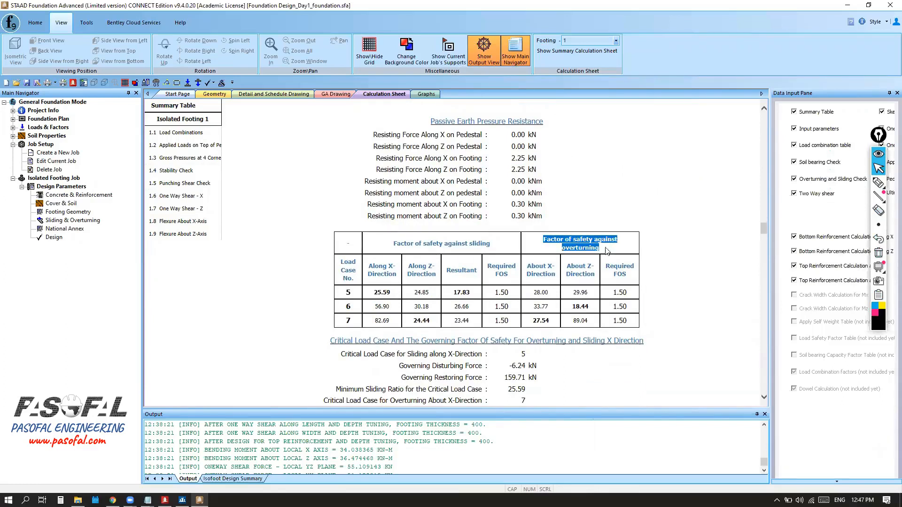
pyautogui.click(582, 253)
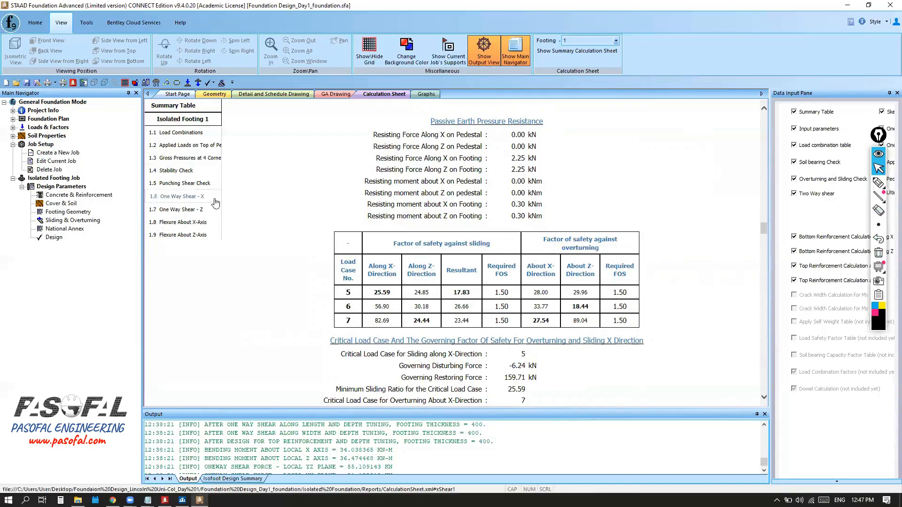
# Open the Punching Shear Check section and compare the plan with the checks at 2 x deff and at the column face
pyautogui.click(179, 185)
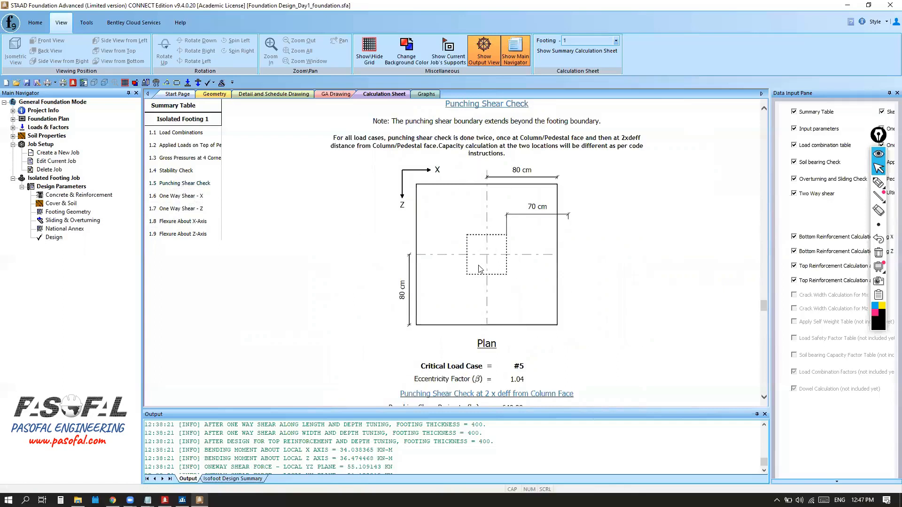
pyautogui.scroll(-3, 481, 267)
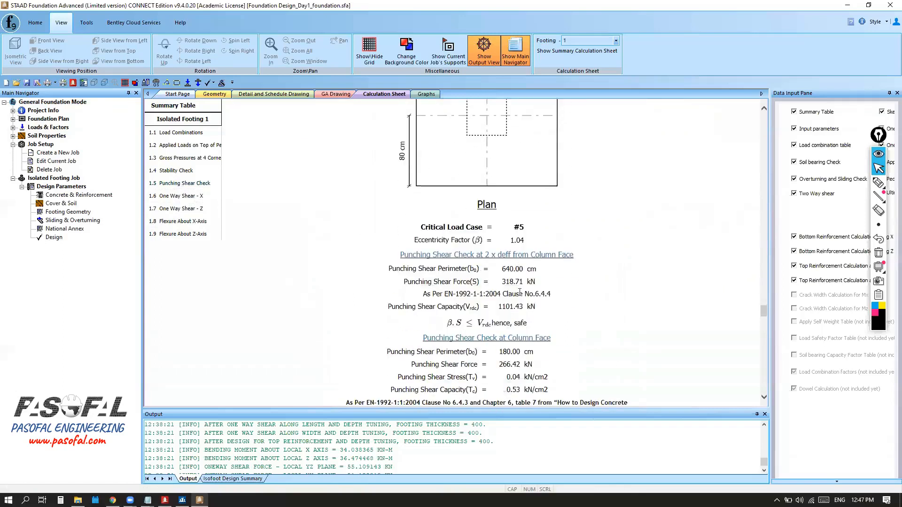
pyautogui.scroll(-1, 456, 237)
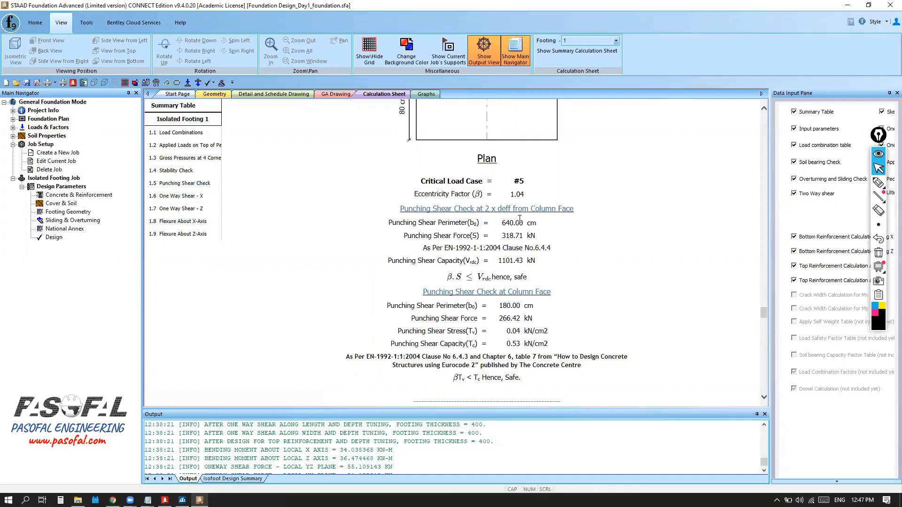
pyautogui.scroll(1, 518, 236)
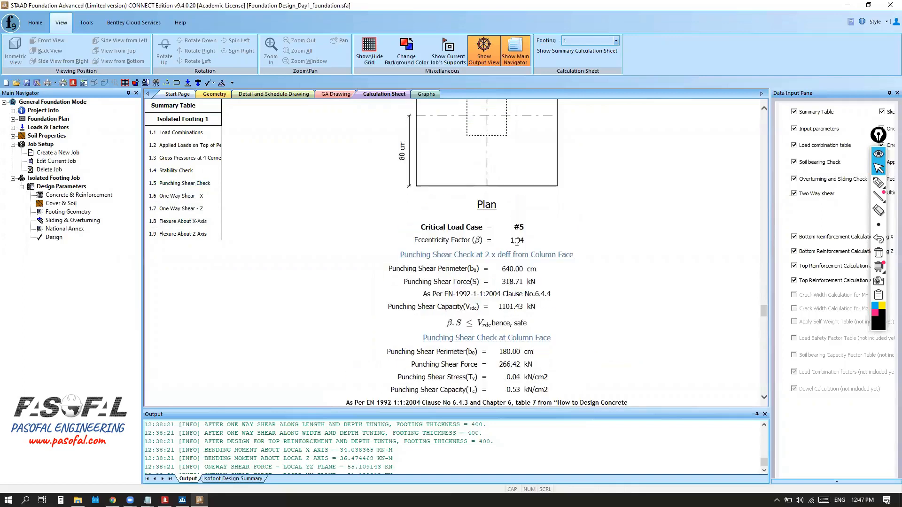
pyautogui.scroll(1, 512, 277)
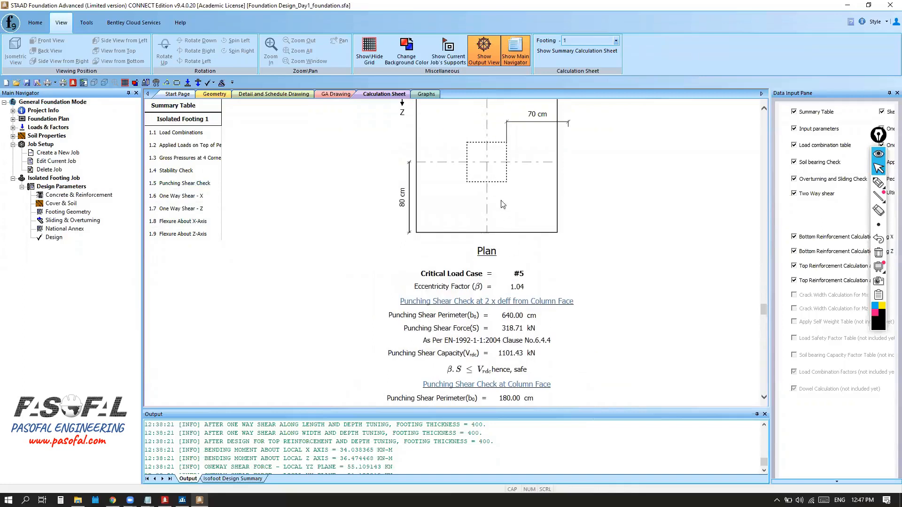
pyautogui.scroll(-3, 496, 234)
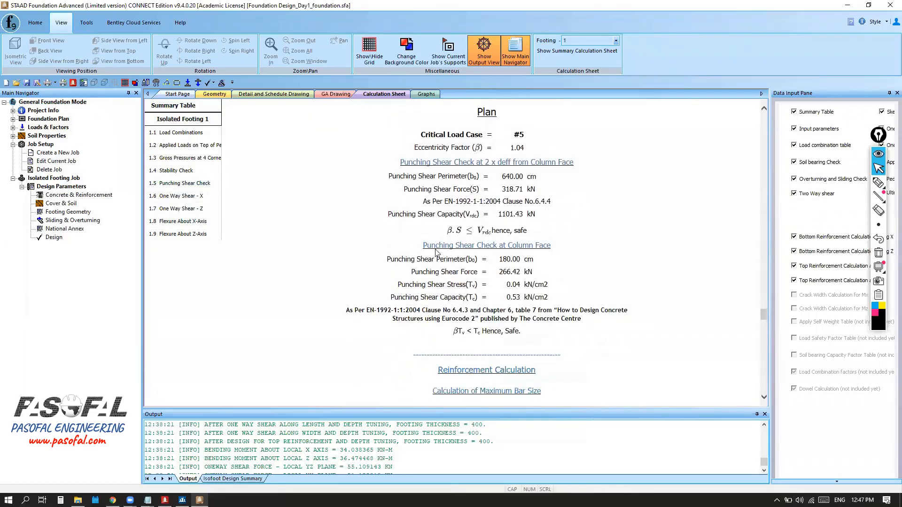
pyautogui.scroll(3, 521, 247)
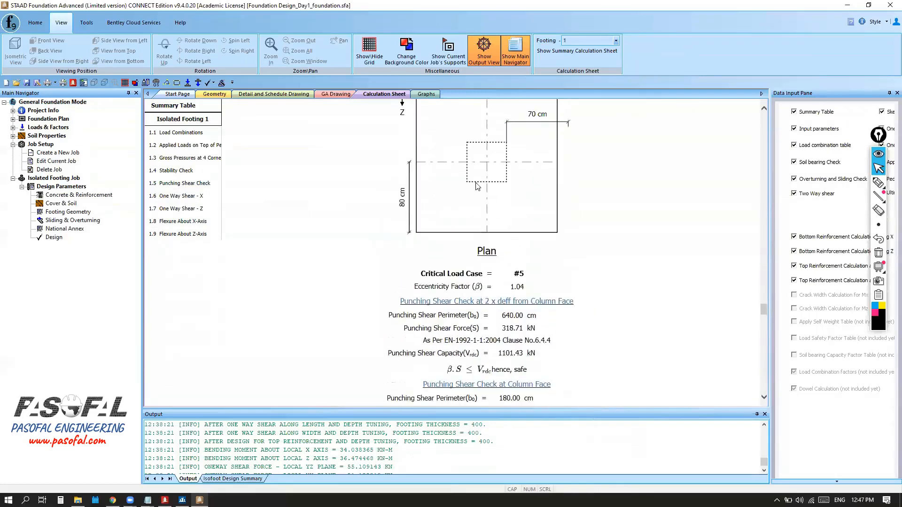
pyautogui.scroll(-4, 489, 232)
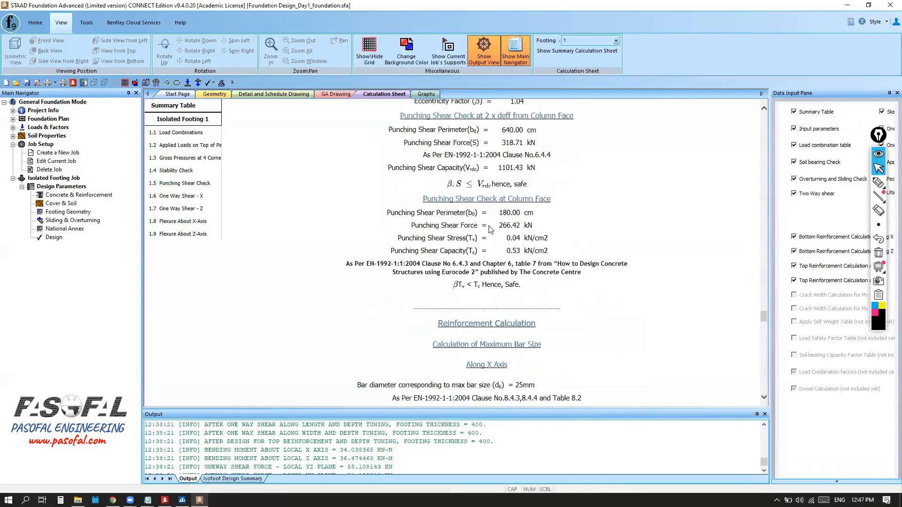
pyautogui.scroll(-1, 490, 229)
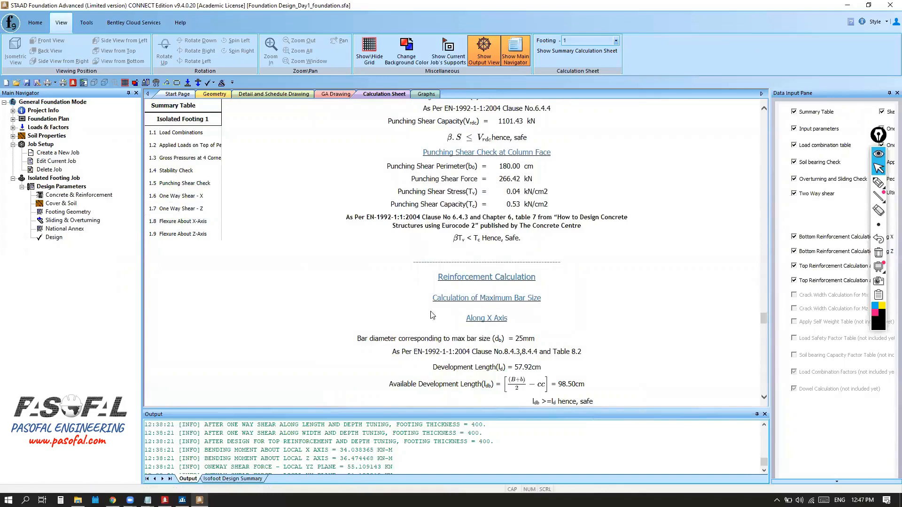
# Read through the maximum bar size calculations along X and Z and the bottom reinforcement designs for moments about both axes
pyautogui.scroll(-4, 481, 271)
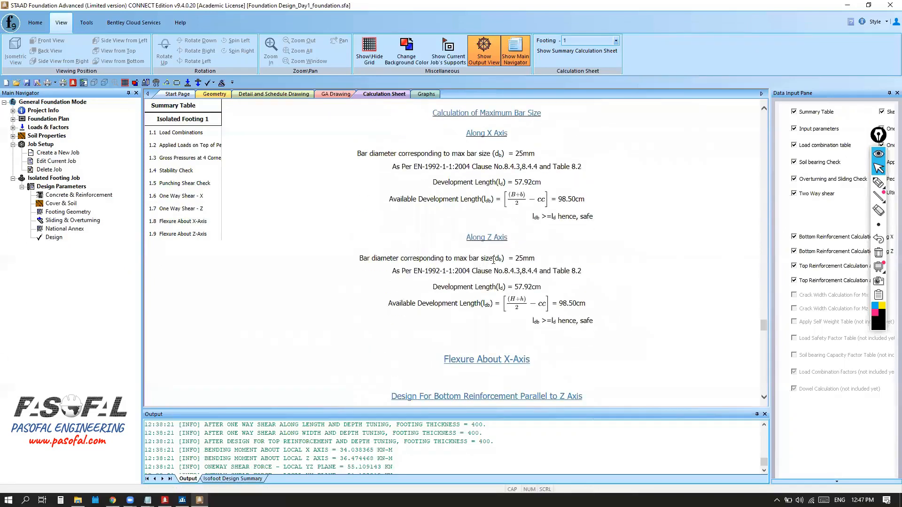
pyautogui.scroll(-4, 498, 254)
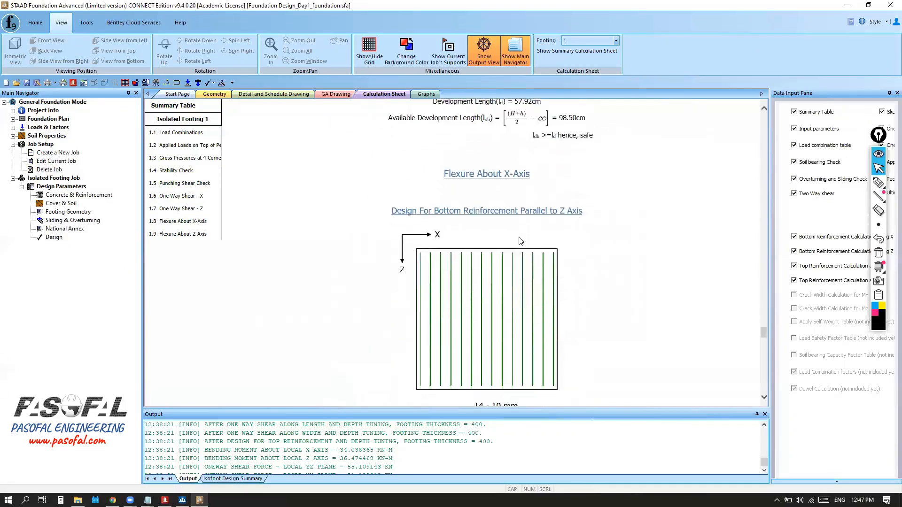
pyautogui.scroll(-5, 519, 241)
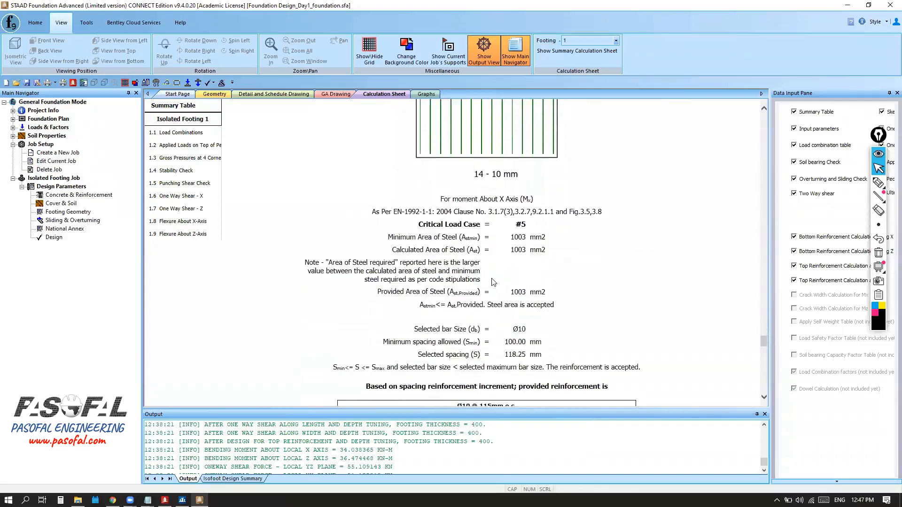
pyautogui.scroll(-7, 493, 281)
pyautogui.scroll(-3, 493, 281)
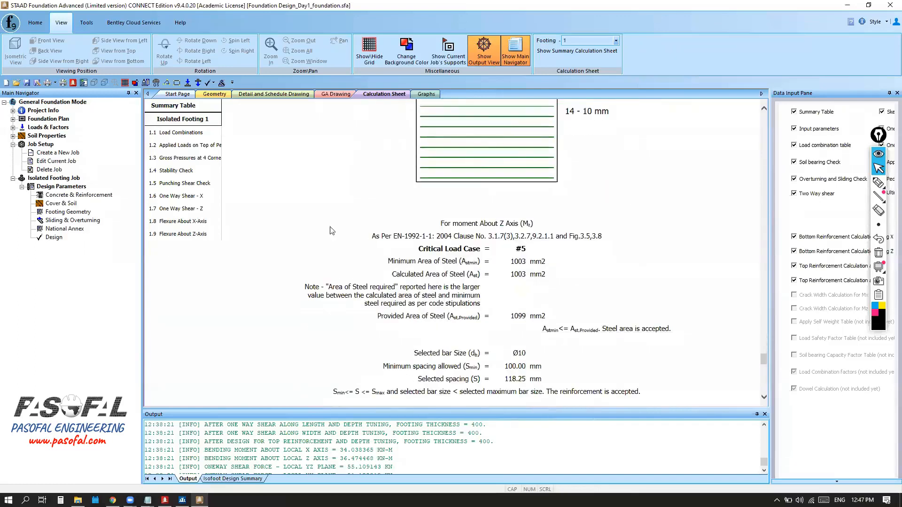
# Review the One Way Shear - X section and open the Flexure About X-Axis section of footing 1
pyautogui.click(181, 196)
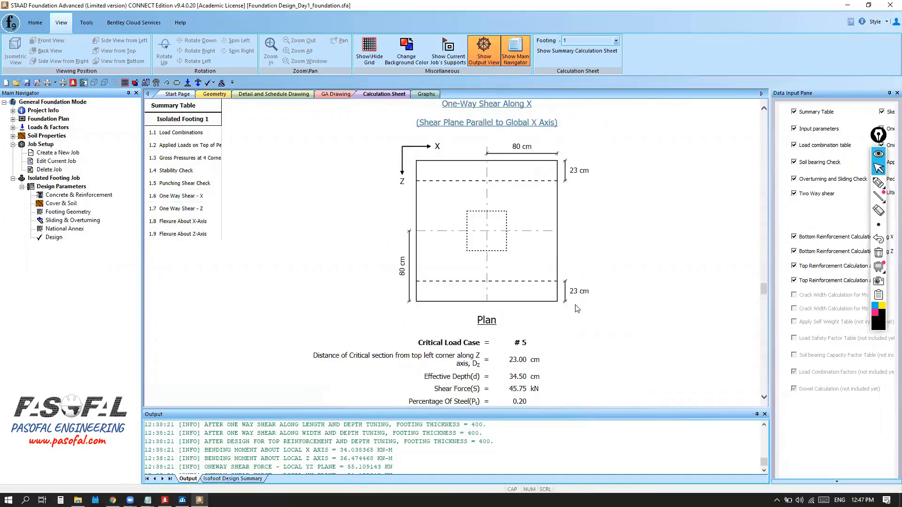
pyautogui.scroll(-15, 577, 308)
pyautogui.scroll(-15, 486, 264)
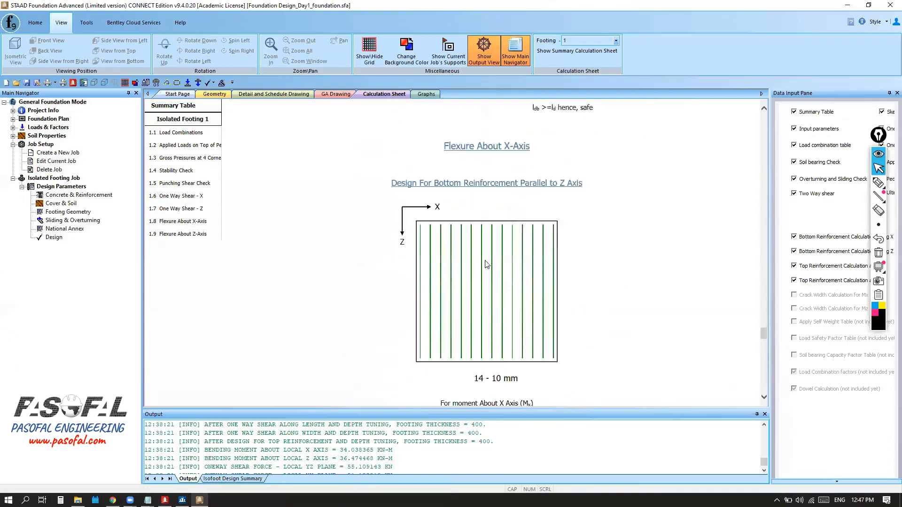
pyautogui.scroll(-3, 487, 264)
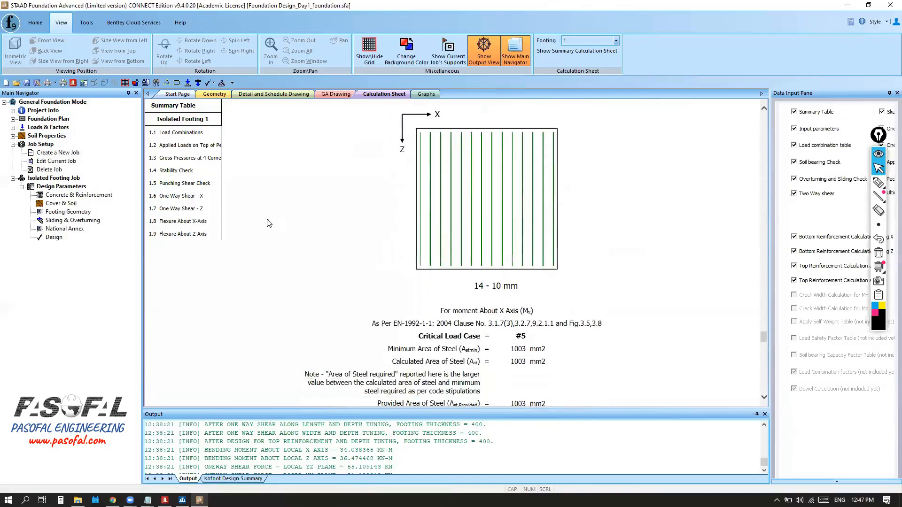
pyautogui.click(167, 226)
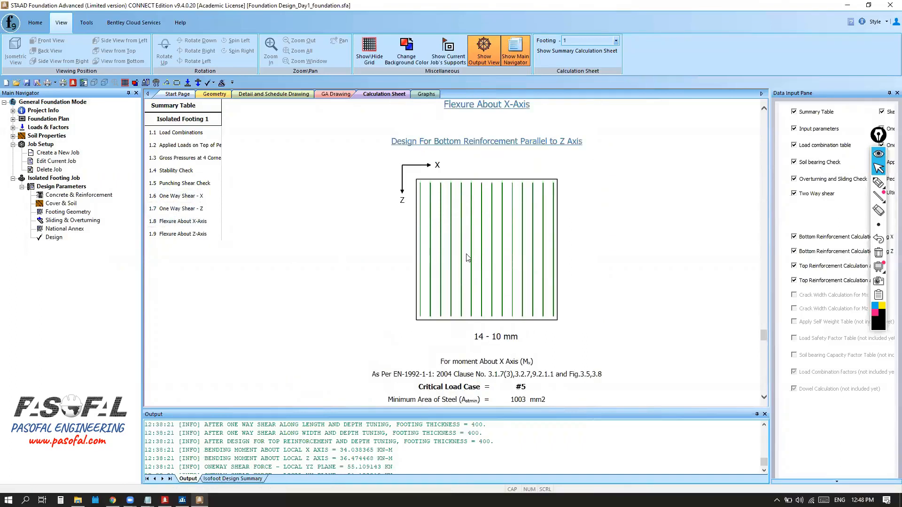
# Review the Flexure About Z-Axis section and the footing plan and elevation drawings at the end of the calculation sheet
pyautogui.click(206, 235)
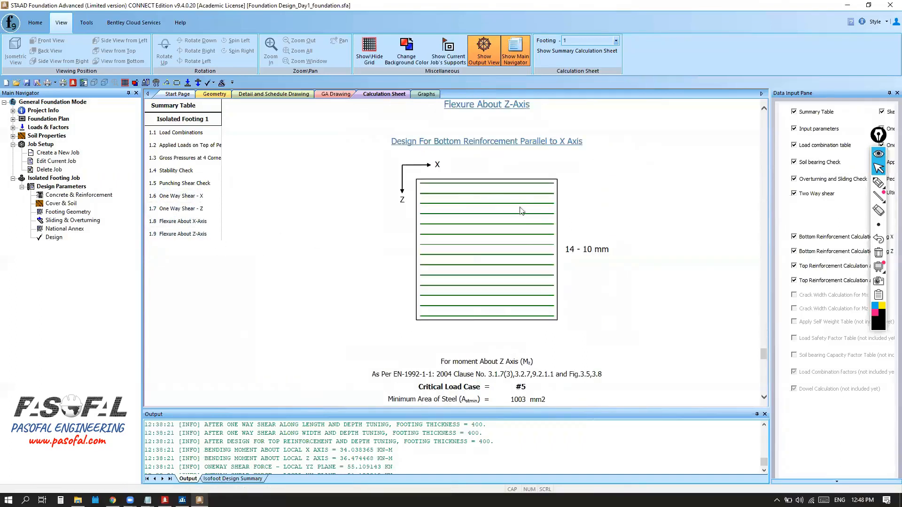
pyautogui.scroll(-15, 499, 256)
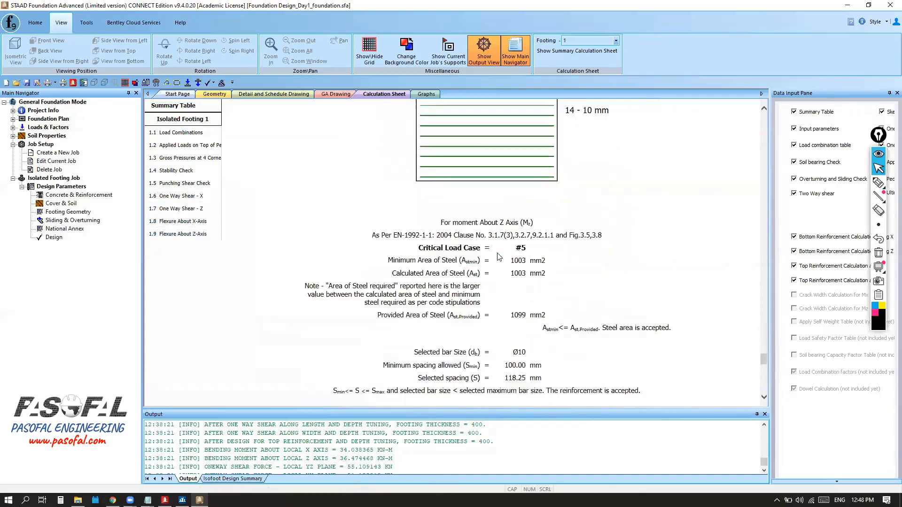
pyautogui.scroll(-10, 435, 278)
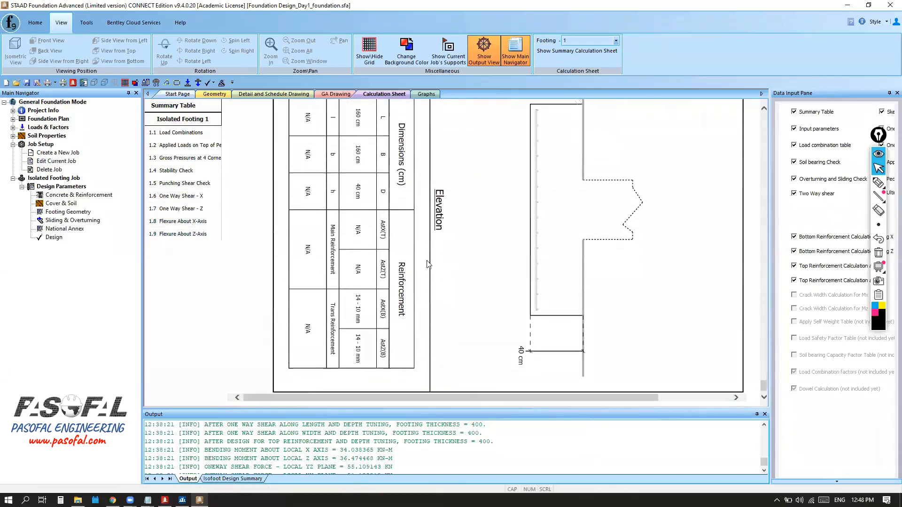
pyautogui.scroll(5, 462, 287)
pyautogui.scroll(5, 464, 287)
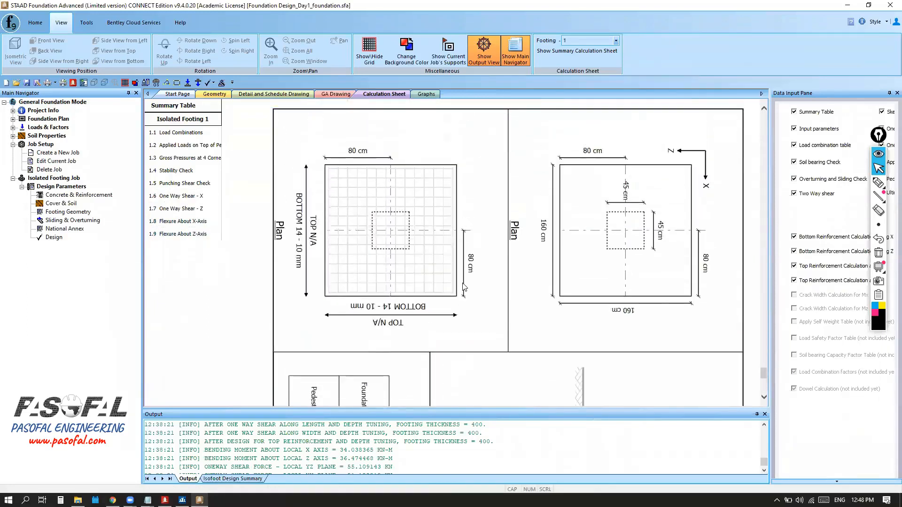
pyautogui.scroll(-3, 463, 285)
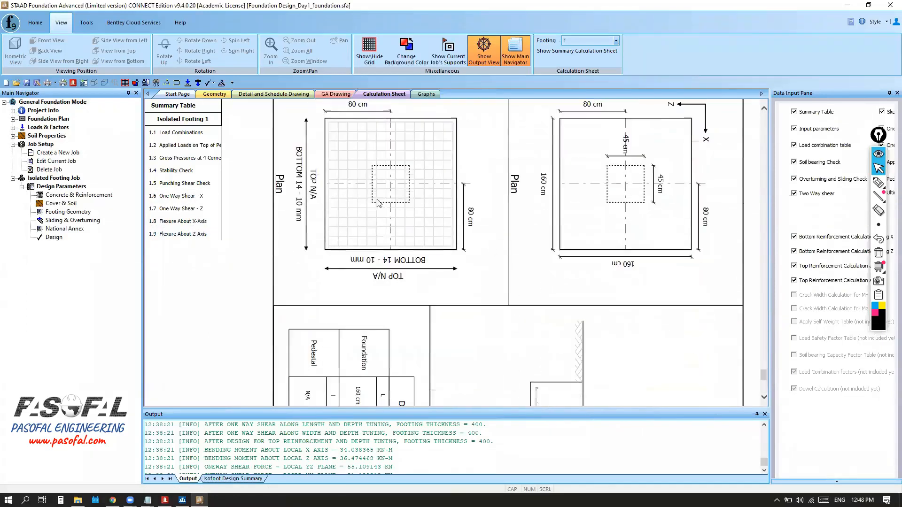
pyautogui.scroll(1, 316, 221)
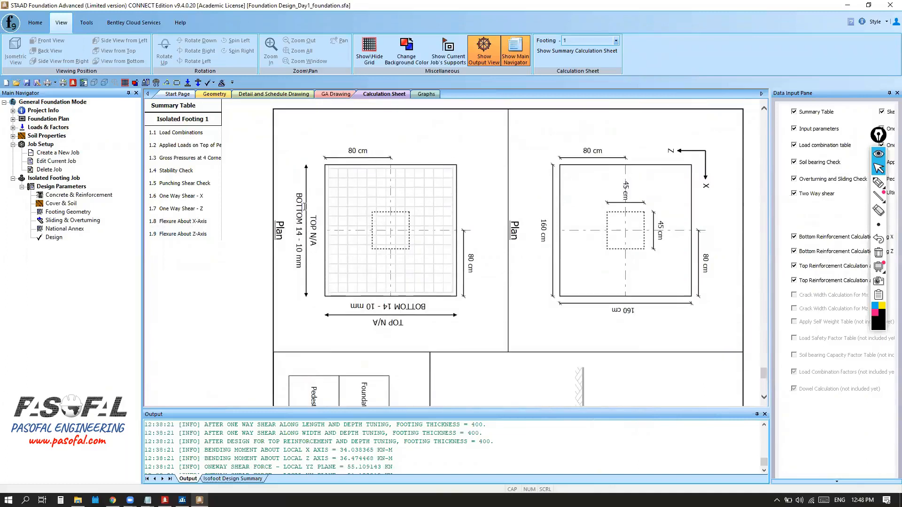
# Mark the bottom bar count, the 10 mm bar size and the TOP N/A label beside the reinforcement plan with the pen
pyautogui.click(878, 183)
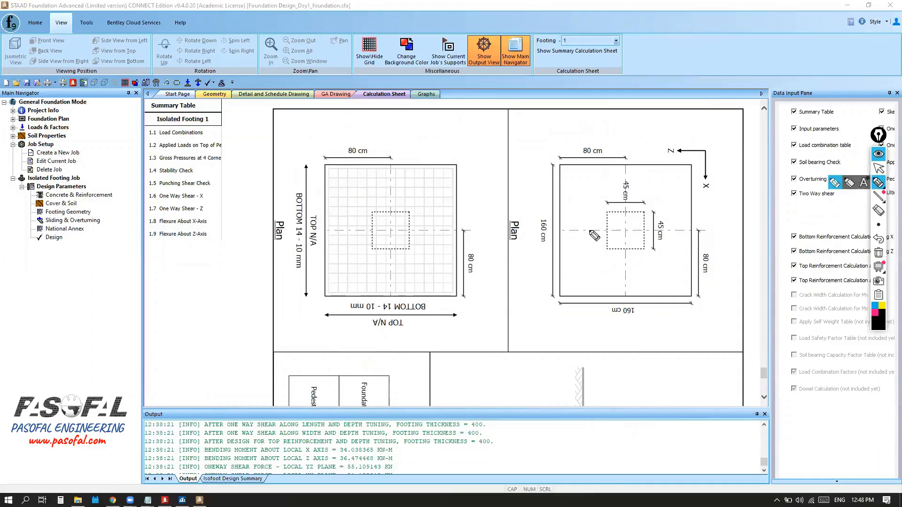
pyautogui.moveTo(308, 239); pyautogui.dragTo(304, 229)
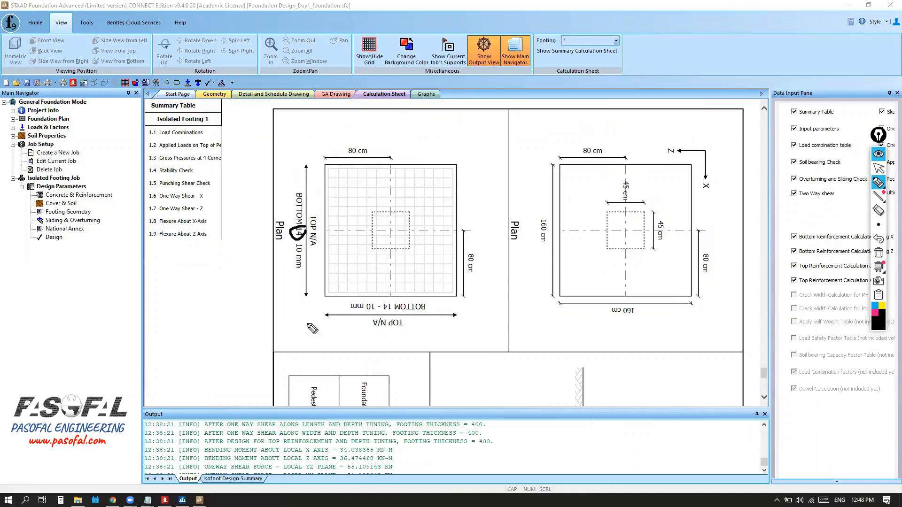
pyautogui.moveTo(306, 249)
pyautogui.mouseDown()
pyautogui.moveTo(304, 282)
pyautogui.moveTo(292, 276)
pyautogui.moveTo(290, 247)
pyautogui.moveTo(307, 248)
pyautogui.mouseUp()
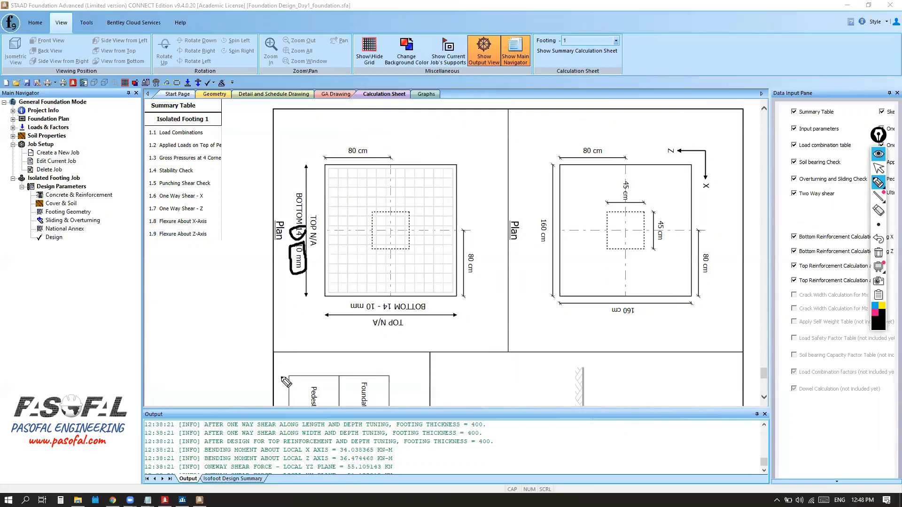
pyautogui.moveTo(319, 211)
pyautogui.mouseDown()
pyautogui.moveTo(318, 254)
pyautogui.moveTo(309, 217)
pyautogui.moveTo(319, 211)
pyautogui.mouseUp()
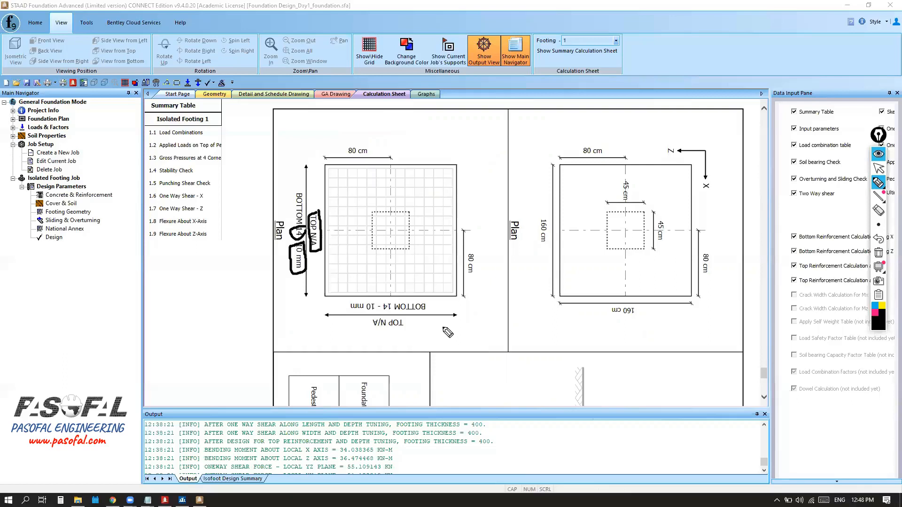
pyautogui.click(878, 168)
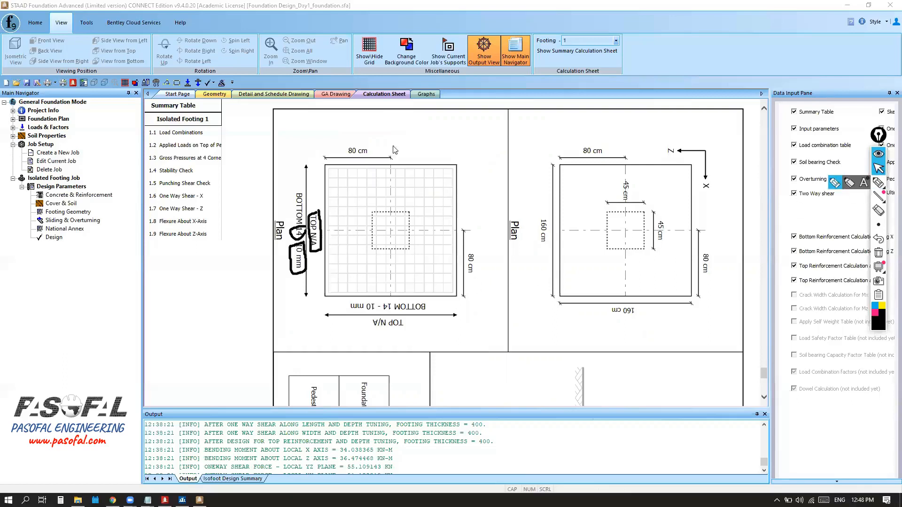
# Open the detail drawing of footing 25 and inspect its plan views and the footing elevation with its reinforcement
pyautogui.click(272, 95)
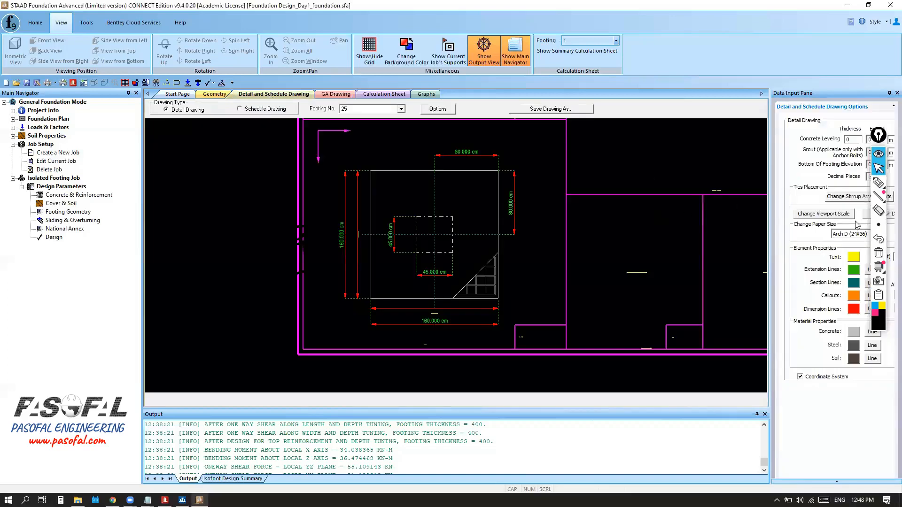
pyautogui.scroll(-2, 401, 252)
pyautogui.scroll(5, 533, 188)
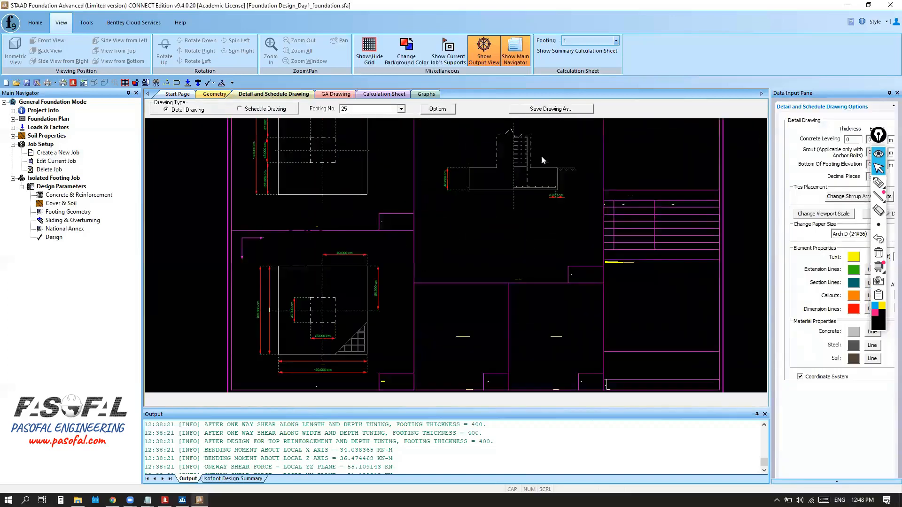
pyautogui.scroll(2, 418, 185)
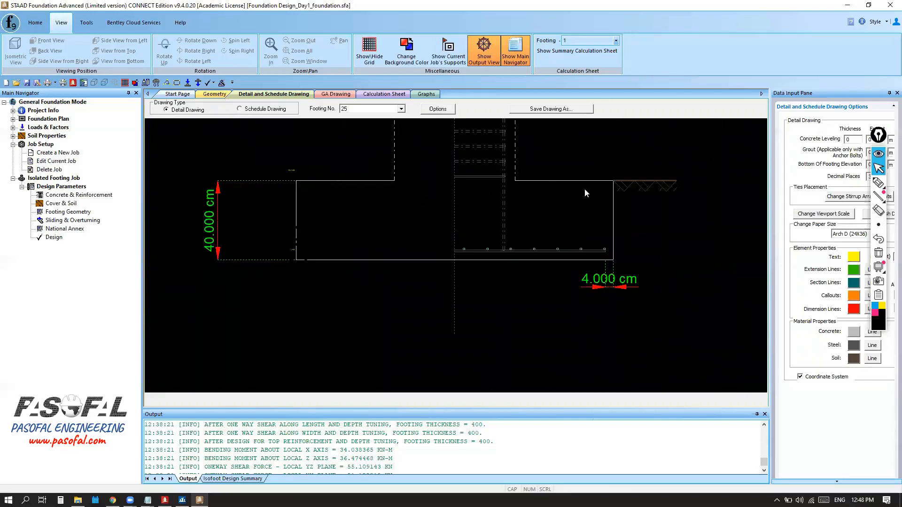
pyautogui.scroll(-4, 553, 211)
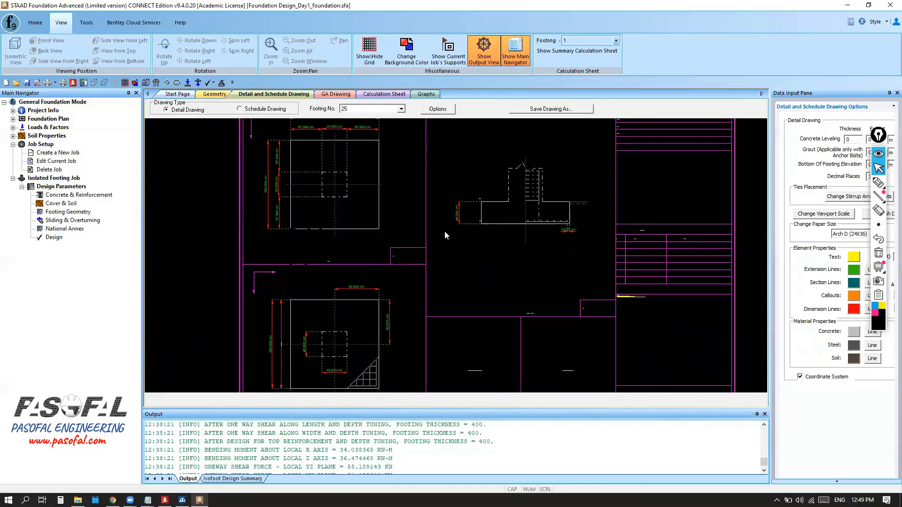
pyautogui.scroll(-2, 445, 230)
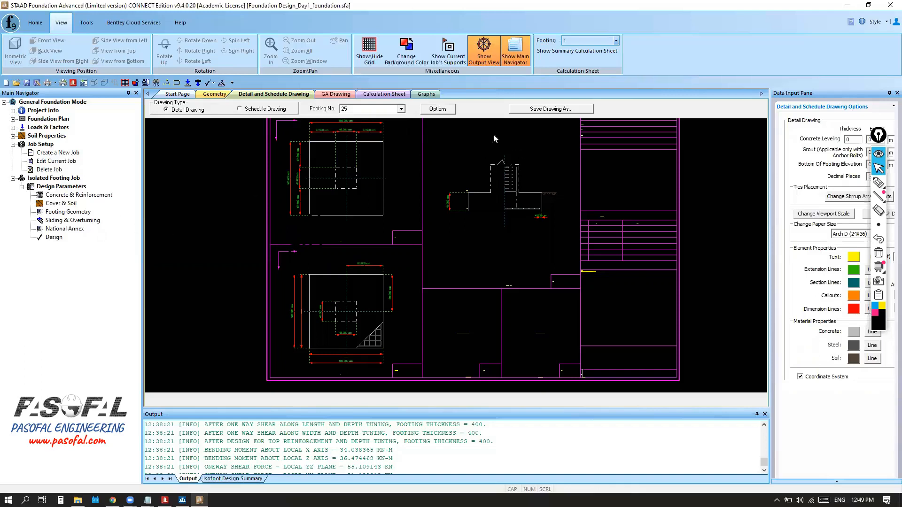
# Open the current job's settings and collapse the annotation toolbar away from them to check the listed supports
pyautogui.click(43, 145)
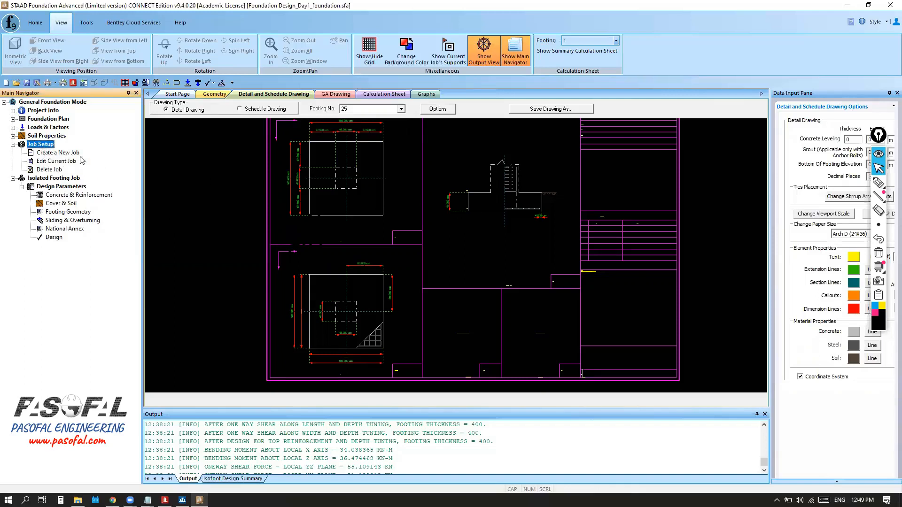
pyautogui.click(56, 163)
pyautogui.moveTo(876, 138); pyautogui.dragTo(173, 157)
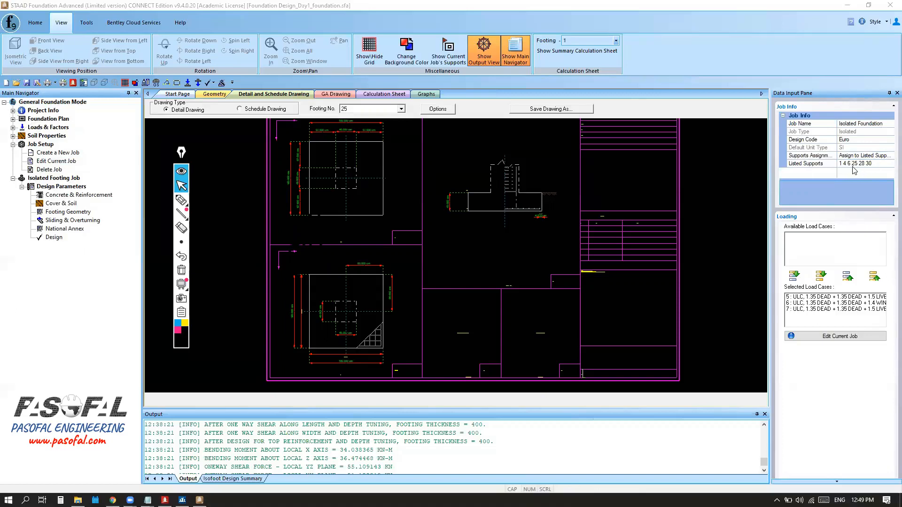
pyautogui.click(182, 171)
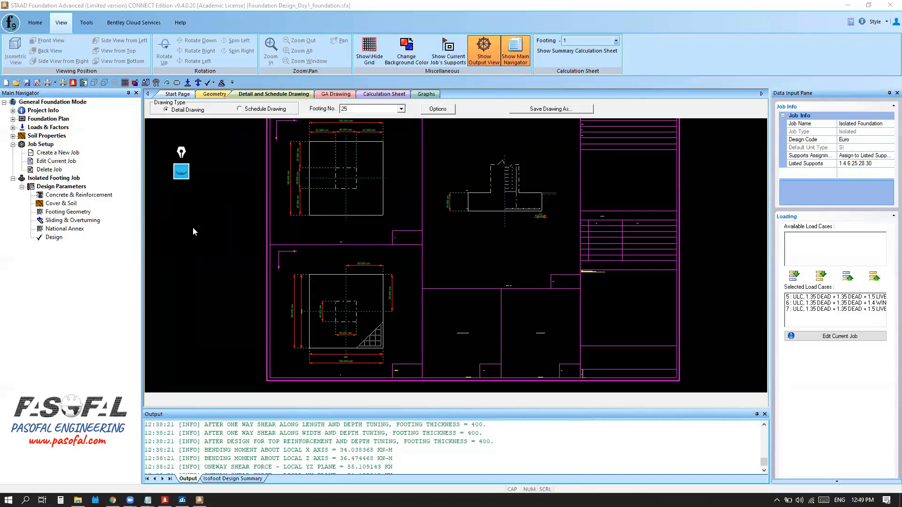
# Start a new job named Isolated Foundation_All and widen the data input pane to read its settings
pyautogui.click(58, 153)
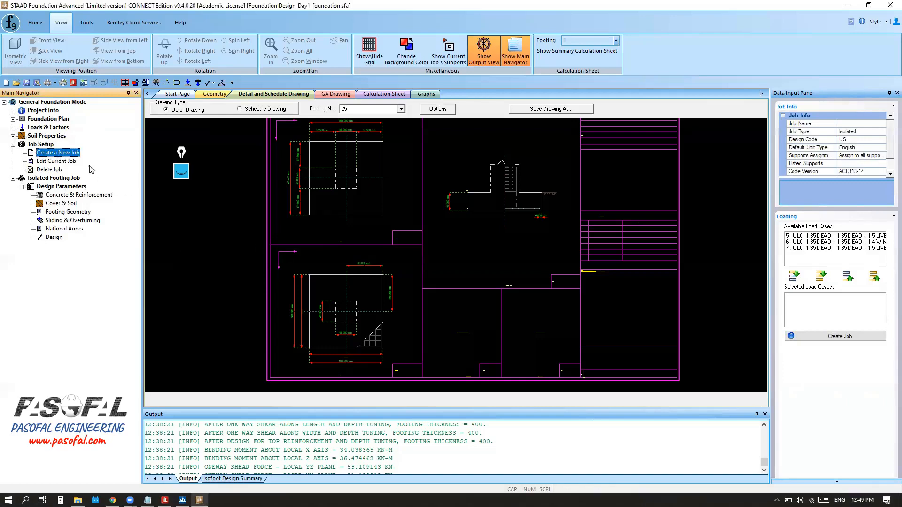
pyautogui.click(858, 124)
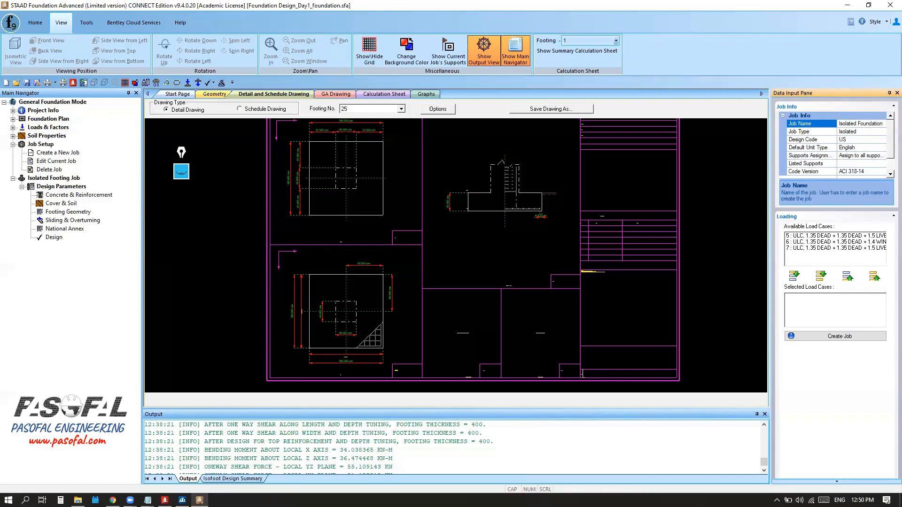
pyautogui.write('Al')
pyautogui.moveTo(770, 259); pyautogui.dragTo(689, 258)
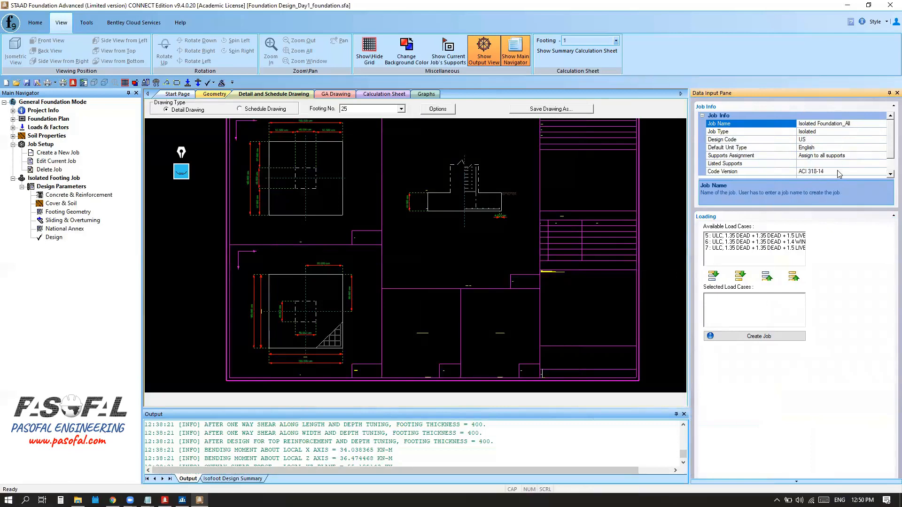
# Keep the new job's type as Isolated and set its design code to Euro and default unit type to SI
pyautogui.click(825, 134)
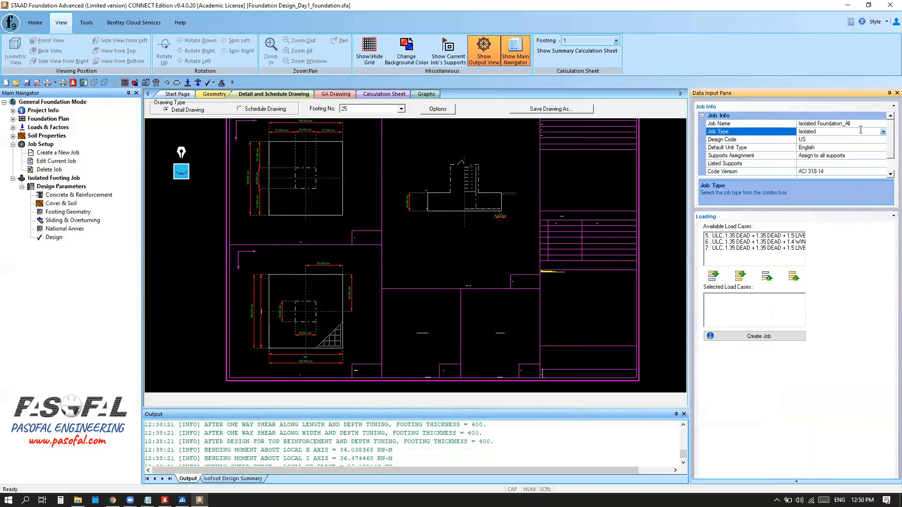
pyautogui.click(883, 132)
pyautogui.click(841, 142)
pyautogui.click(840, 139)
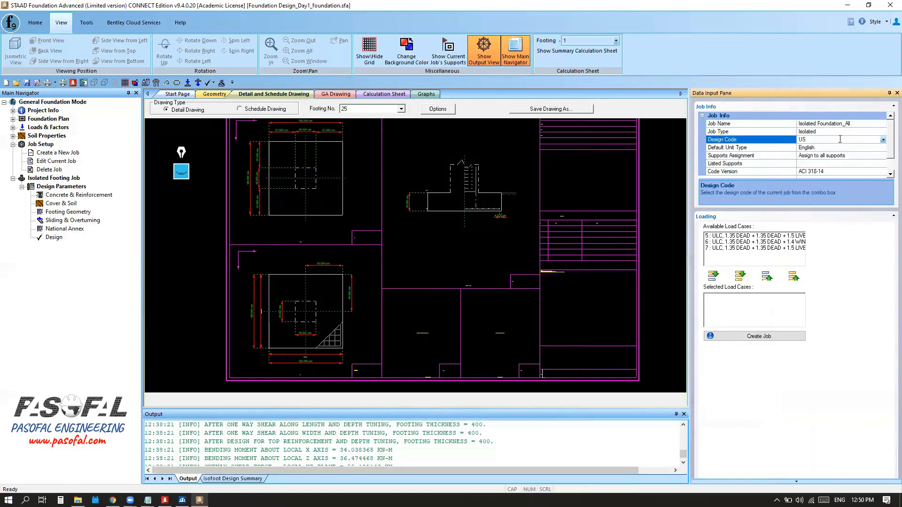
pyautogui.click(883, 141)
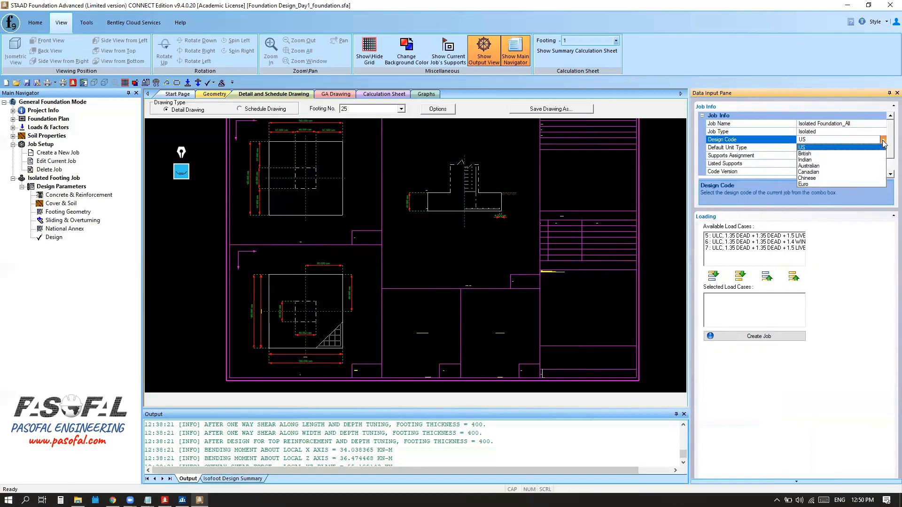
pyautogui.click(817, 184)
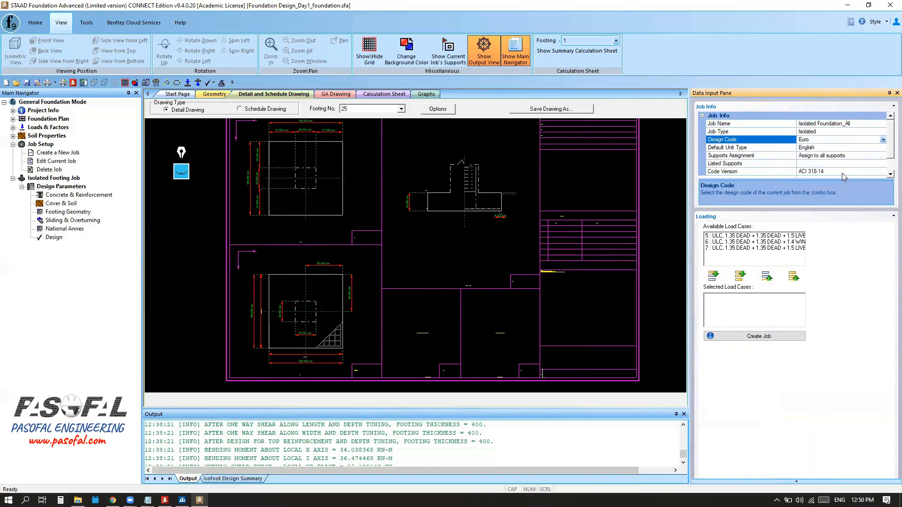
pyautogui.click(834, 147)
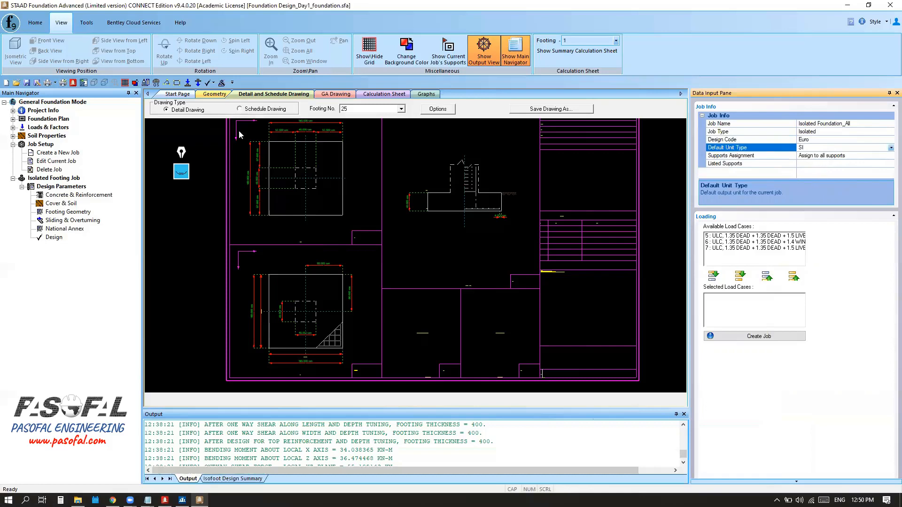
# Show the foundation geometry and turn off the current-job-only support display to show all supports
pyautogui.click(211, 96)
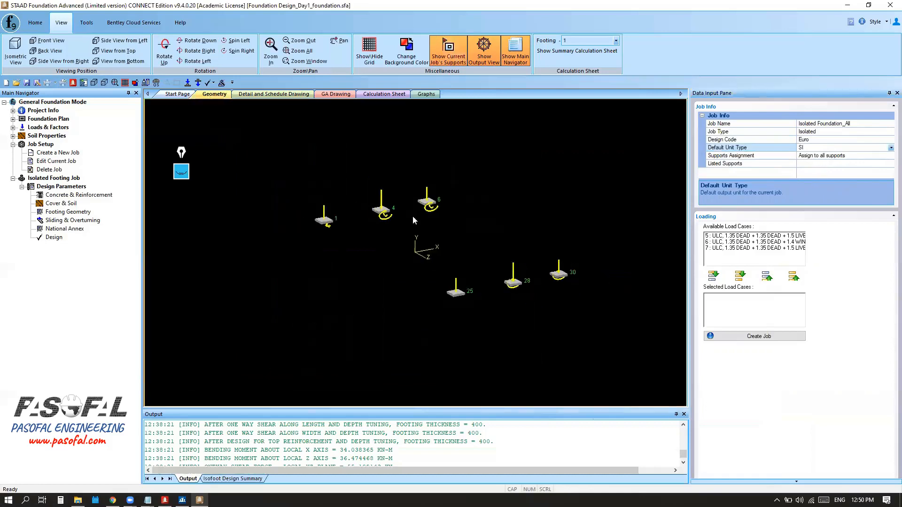
pyautogui.click(447, 58)
pyautogui.scroll(-2, 418, 265)
pyautogui.click(445, 57)
pyautogui.click(445, 57)
pyautogui.click(446, 57)
pyautogui.click(445, 57)
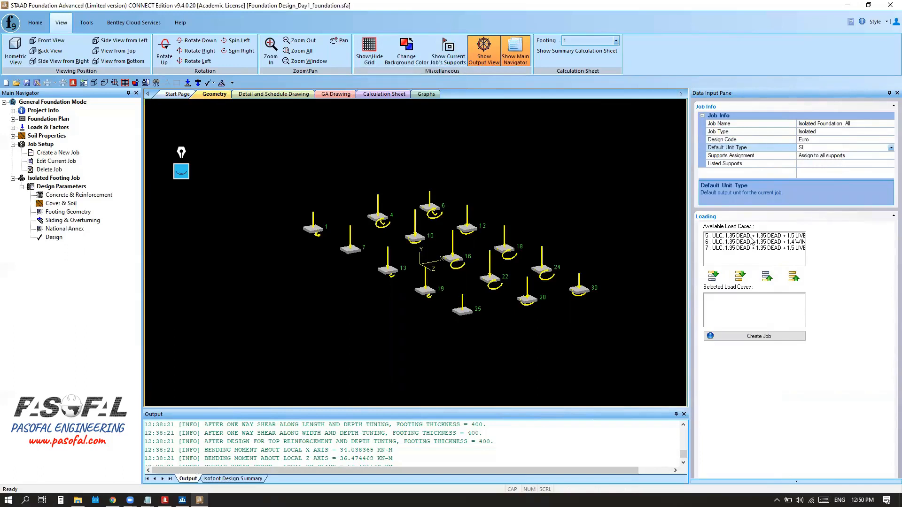
# Add all available load cases, 5 to 7, to the new job and create it
pyautogui.moveTo(751, 237); pyautogui.dragTo(746, 252)
pyautogui.click(741, 276)
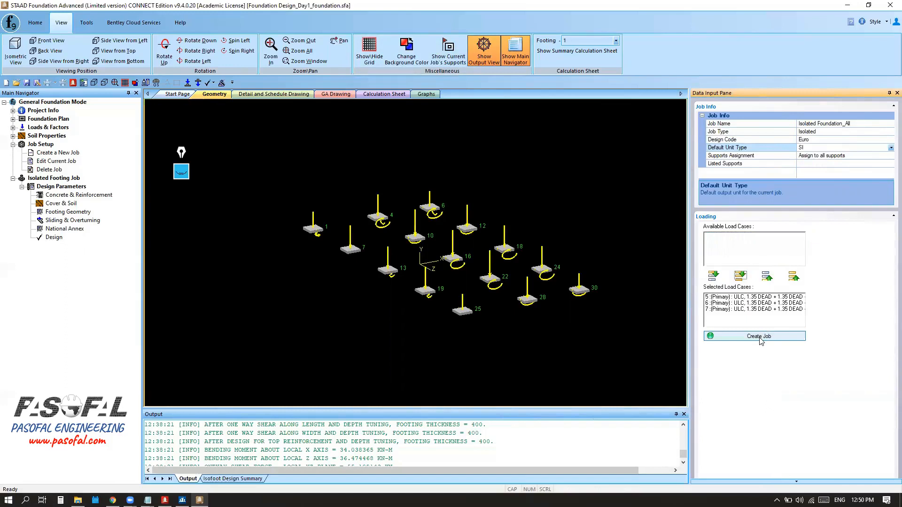
pyautogui.click(760, 337)
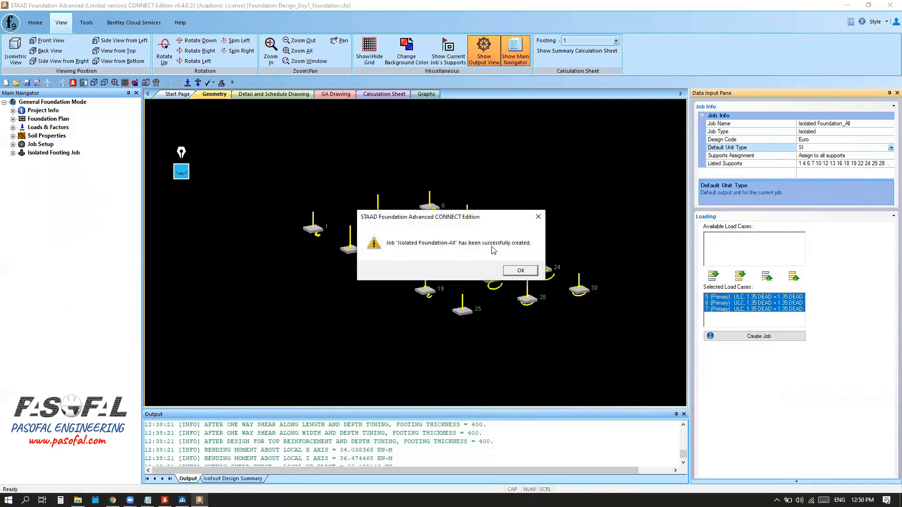
pyautogui.click(521, 272)
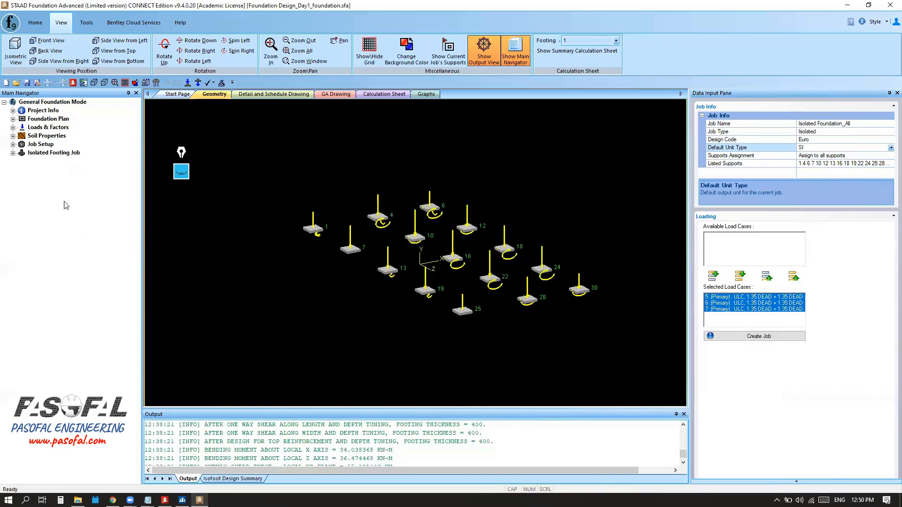
# Expand the design parameters of the new isolated footing job in the navigator tree
pyautogui.click(13, 145)
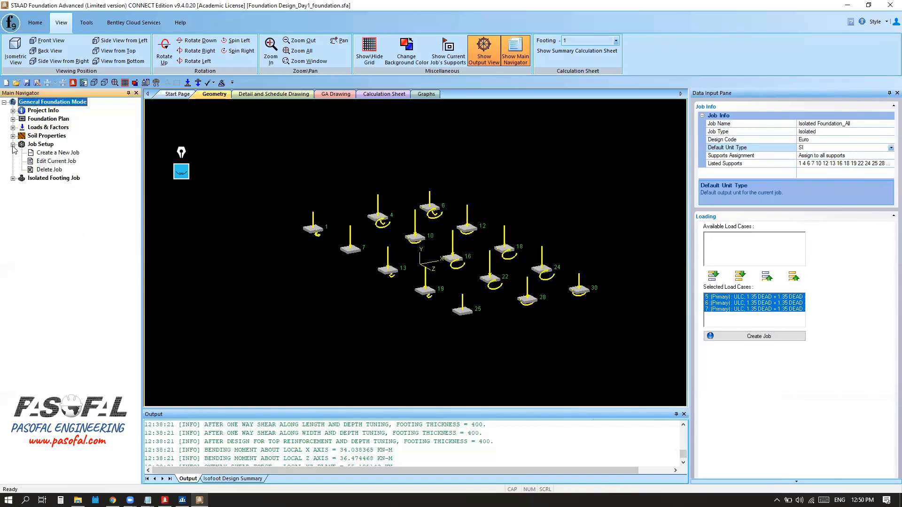
pyautogui.click(14, 146)
pyautogui.click(13, 153)
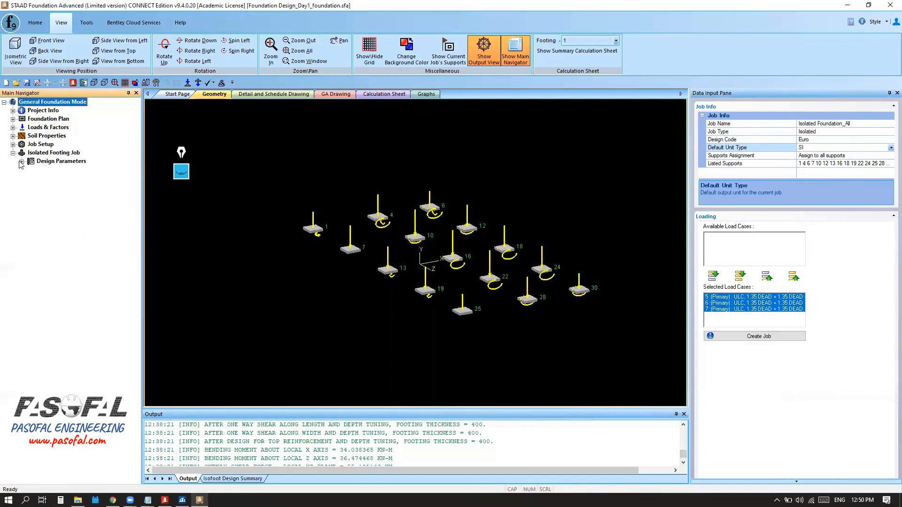
pyautogui.click(22, 161)
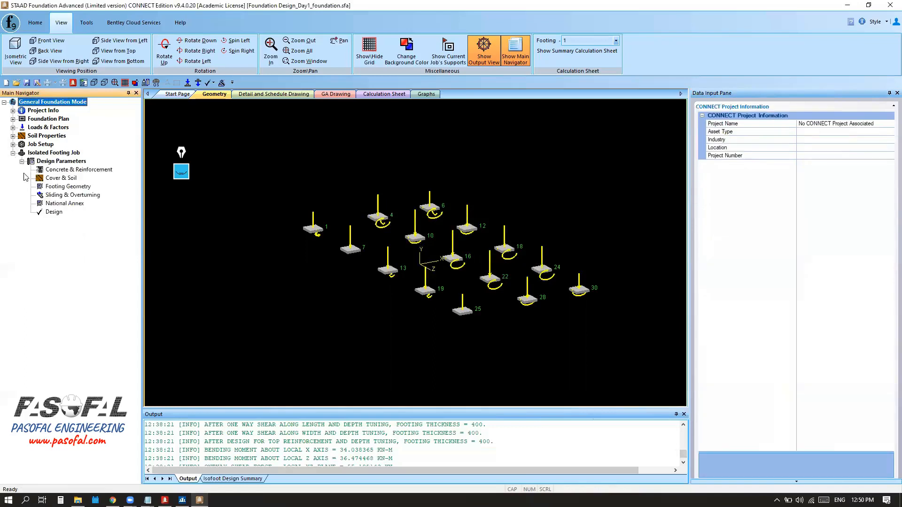
# Review the job's concrete and reinforcement, cover and soil, footing geometry, and sliding and overturning parameters
pyautogui.click(64, 170)
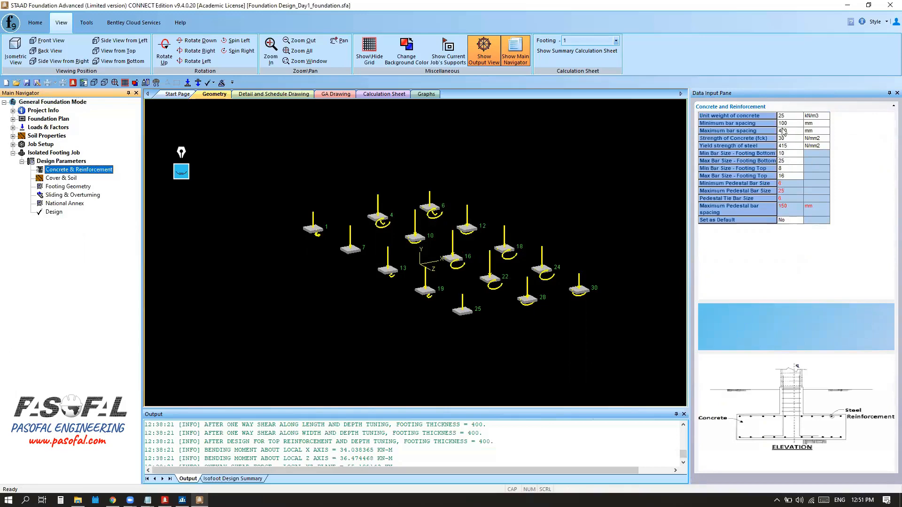
pyautogui.click(69, 179)
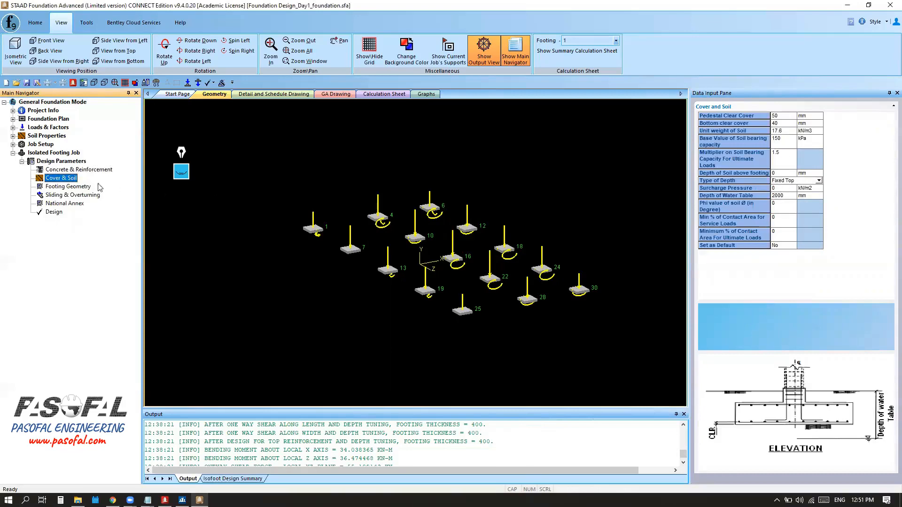
pyautogui.click(74, 187)
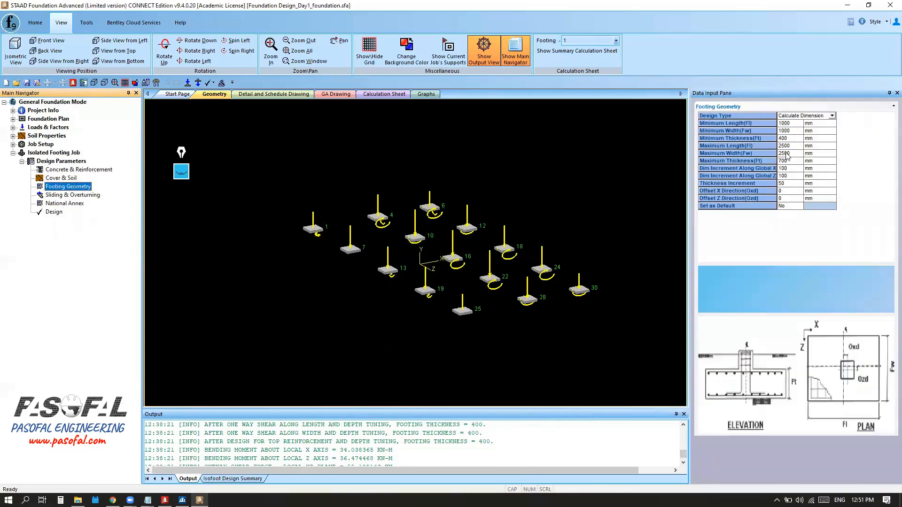
pyautogui.click(74, 196)
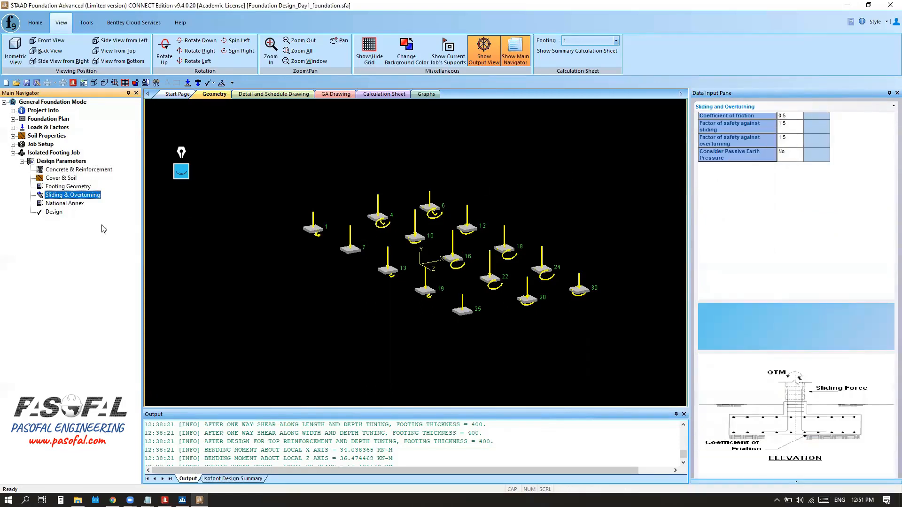
# Run the analysis and design of the isolated footing job and go to the calculation sheet's summary table
pyautogui.click(53, 213)
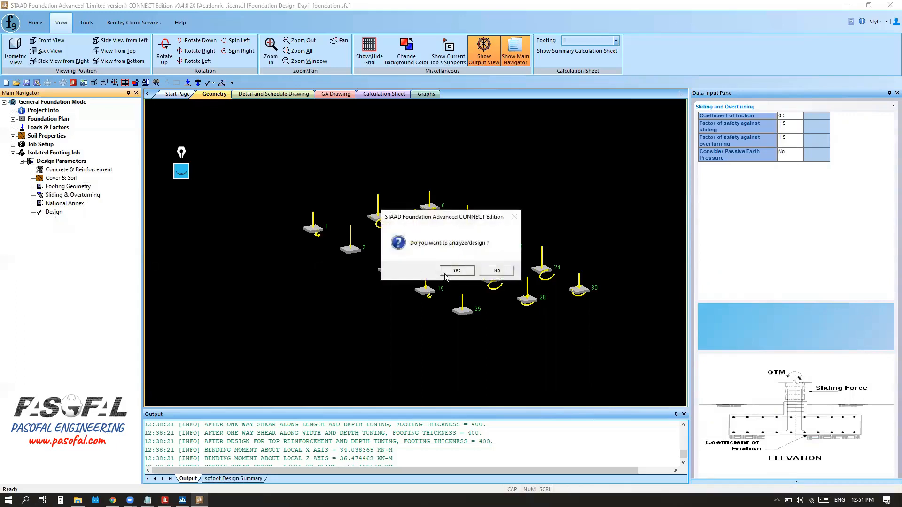
pyautogui.click(455, 270)
pyautogui.click(456, 265)
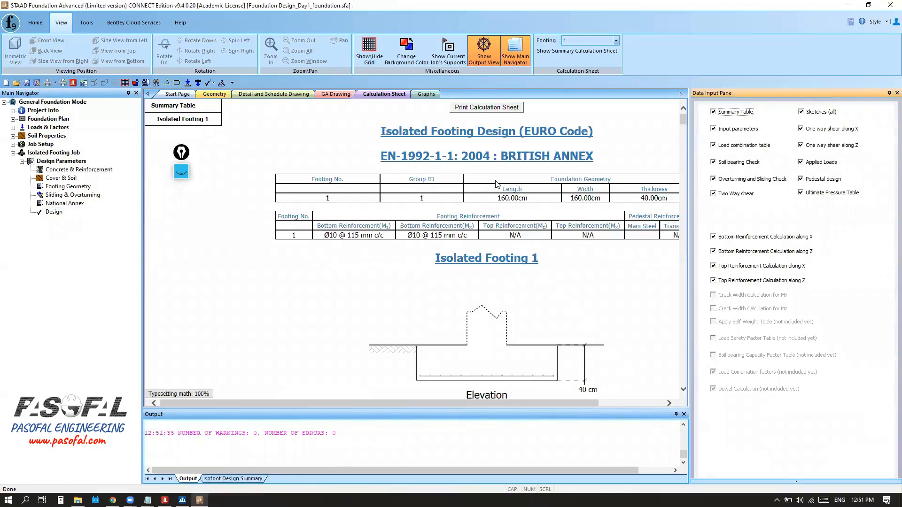
pyautogui.click(177, 107)
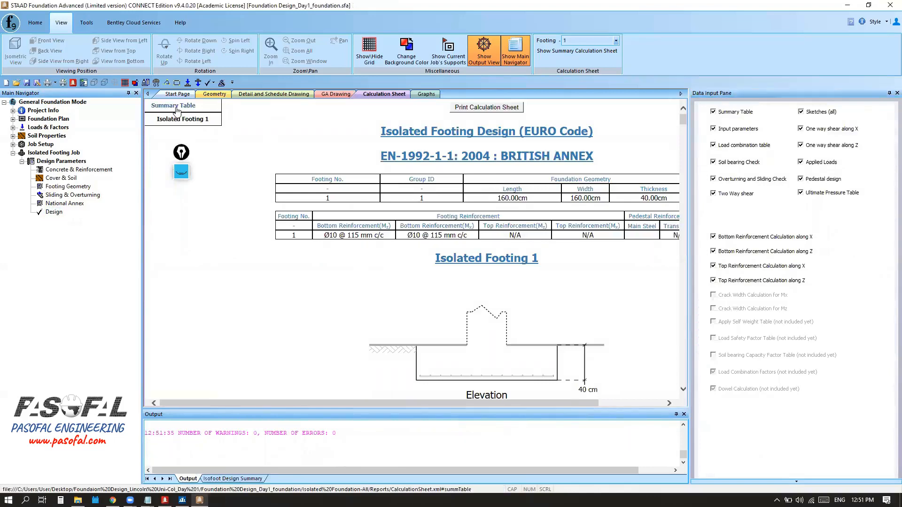
# Open the detail and schedule drawings, browse the available footing numbers and keep footing 1 for the detail drawing
pyautogui.click(245, 95)
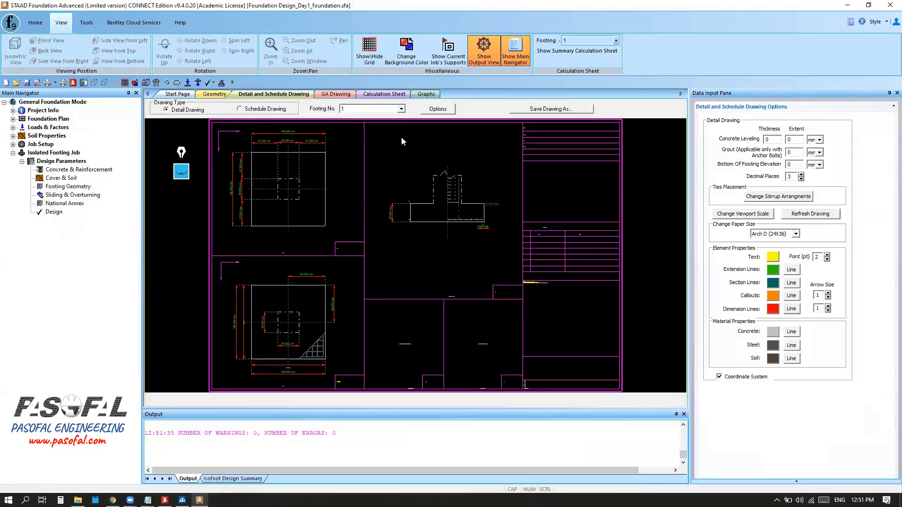
pyautogui.click(401, 109)
pyautogui.scroll(-2, 369, 150)
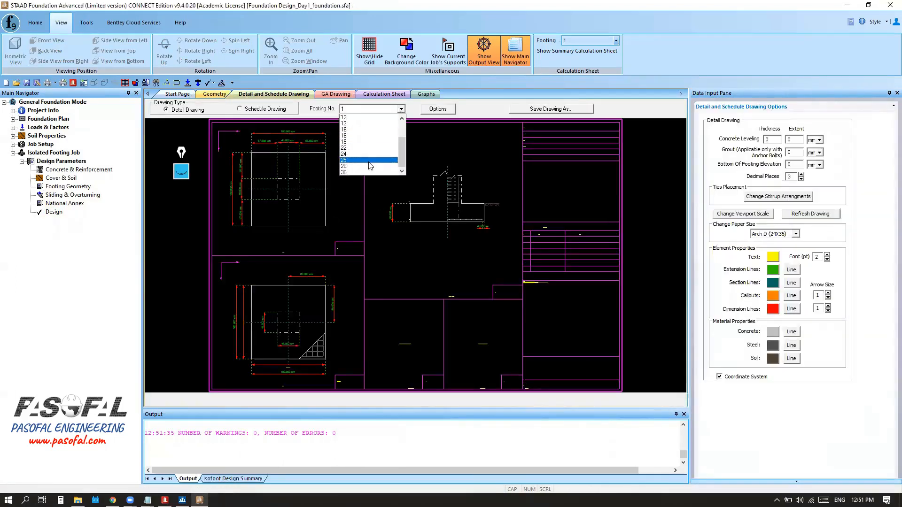
pyautogui.scroll(-3, 365, 164)
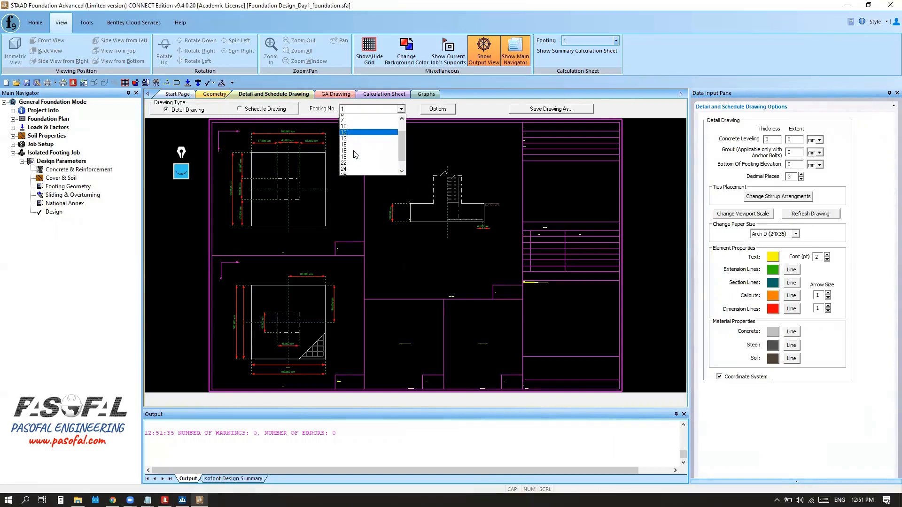
pyautogui.scroll(5, 363, 167)
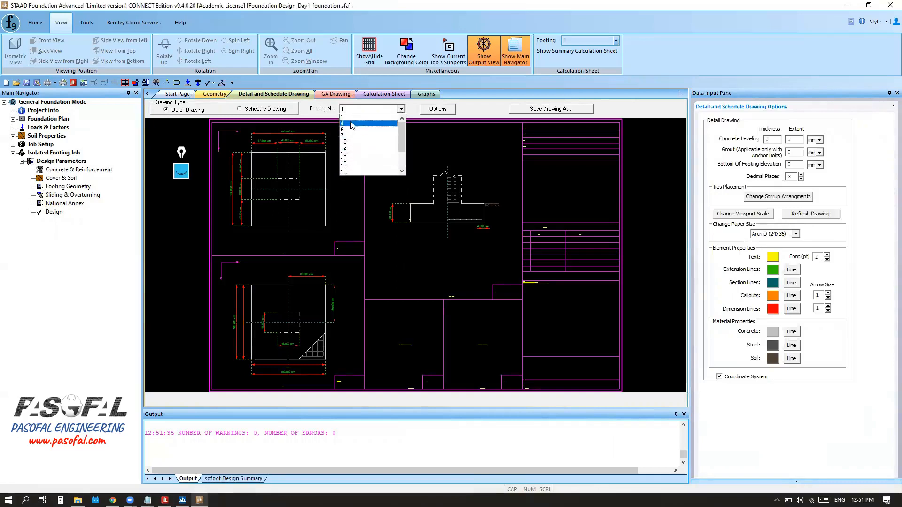
pyautogui.click(365, 118)
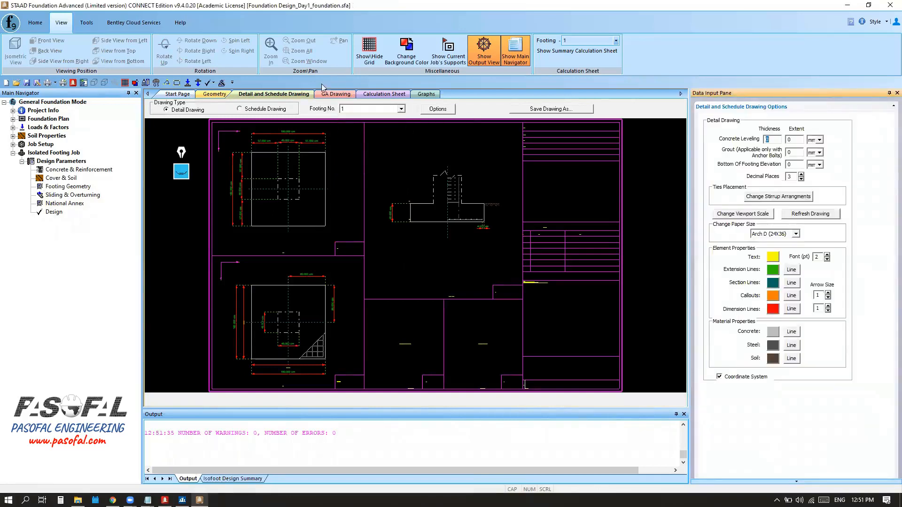
# Preview the schedule drawing and return to the detail drawing of footing 1
pyautogui.click(244, 110)
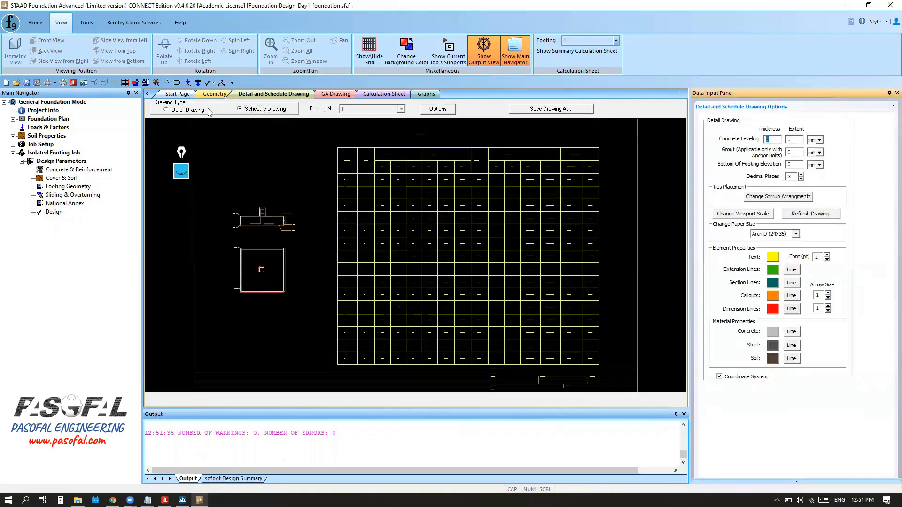
pyautogui.click(179, 112)
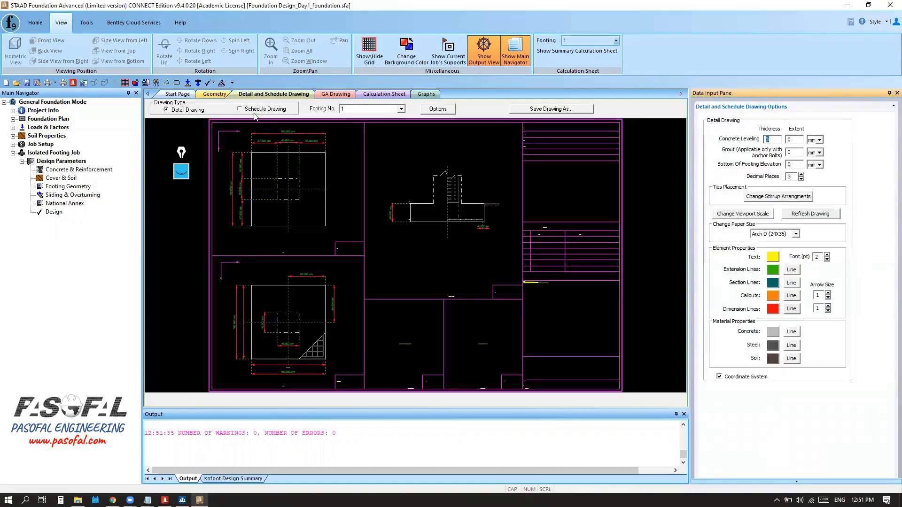
pyautogui.scroll(-3, 378, 290)
pyautogui.scroll(2, 298, 240)
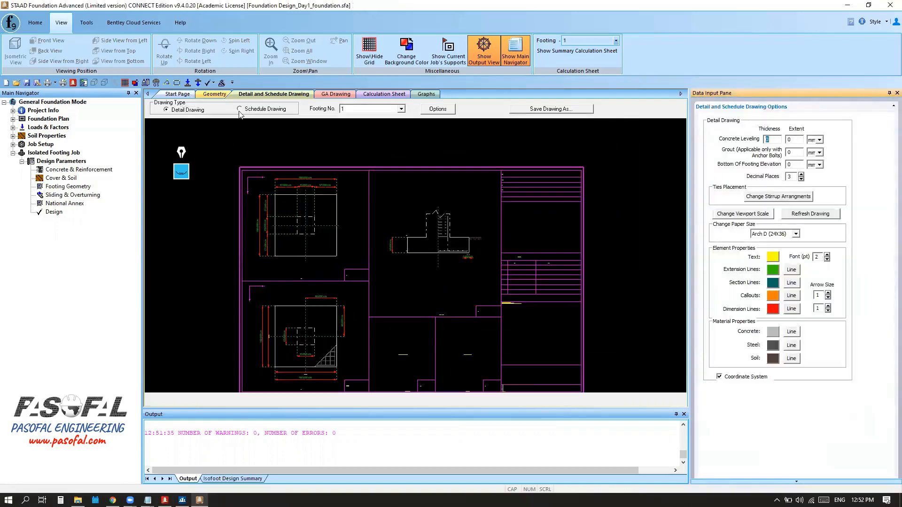
# Display the schedule drawing and examine the typical footing elevation
pyautogui.click(255, 109)
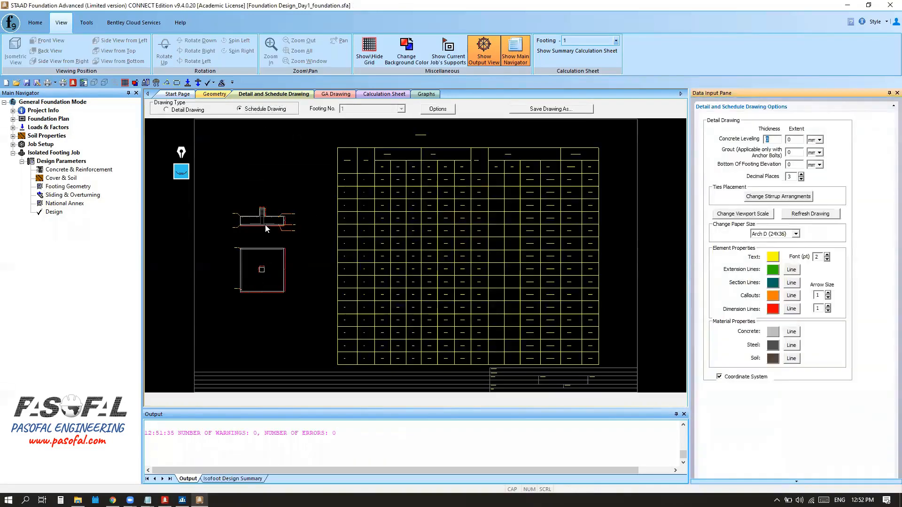
pyautogui.scroll(5, 282, 220)
pyautogui.scroll(7, 277, 240)
pyautogui.scroll(-5, 530, 266)
pyautogui.scroll(3, 357, 208)
pyautogui.scroll(2, 330, 216)
pyautogui.scroll(-5, 330, 218)
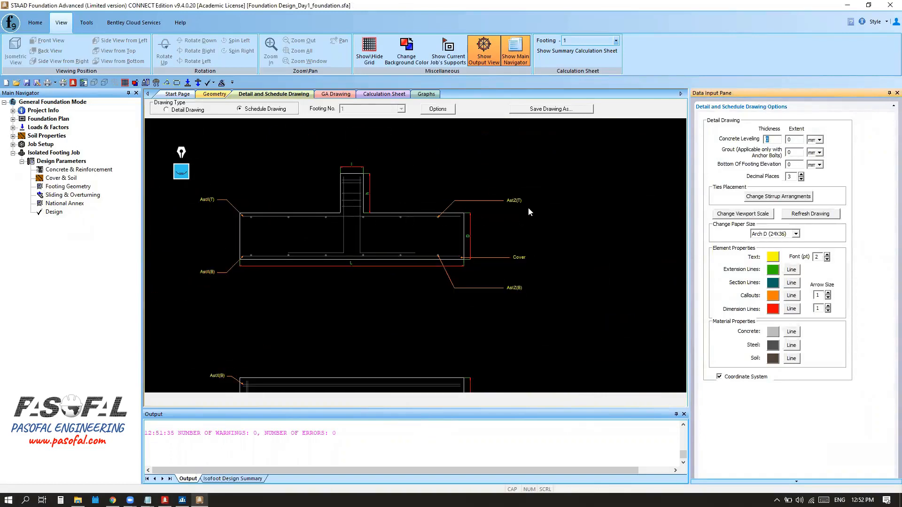
# Examine the AstZ(T), Cover and AstZ(B) callouts on the footing elevation
pyautogui.scroll(8, 495, 199)
pyautogui.scroll(4, 493, 197)
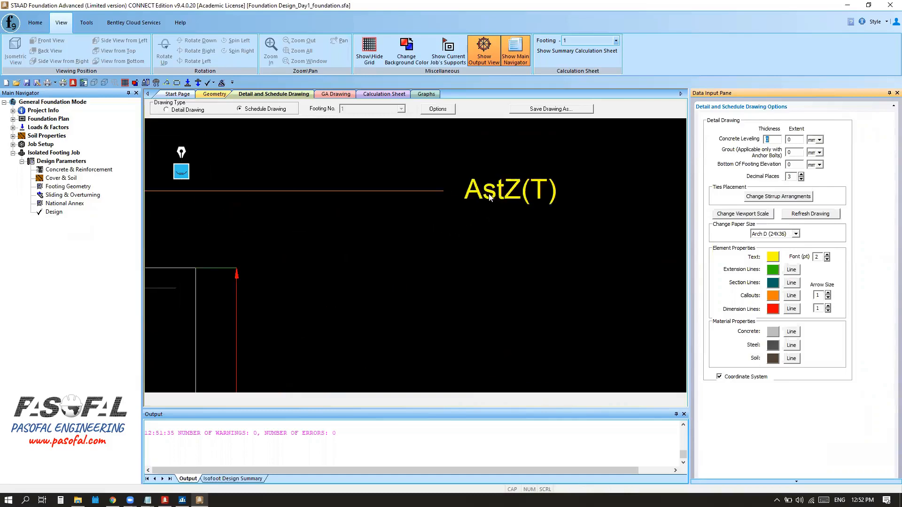
pyautogui.scroll(-6, 497, 194)
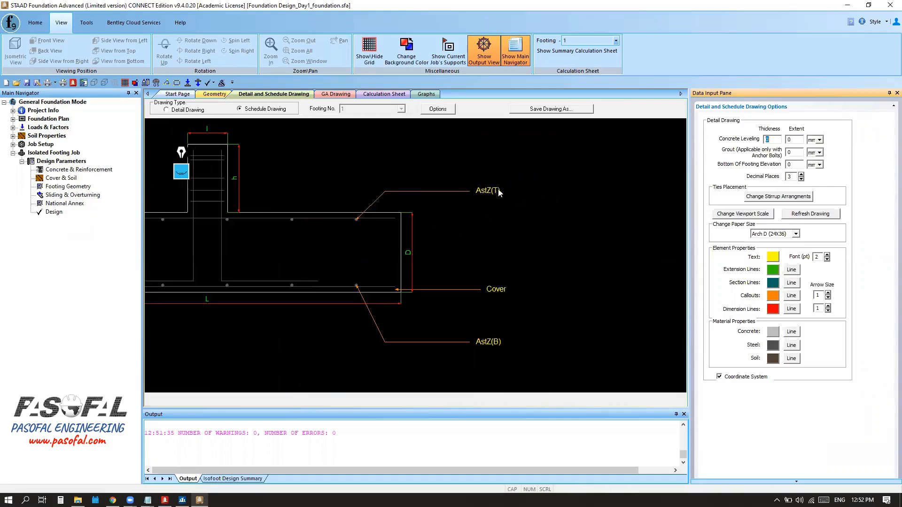
pyautogui.scroll(3, 486, 330)
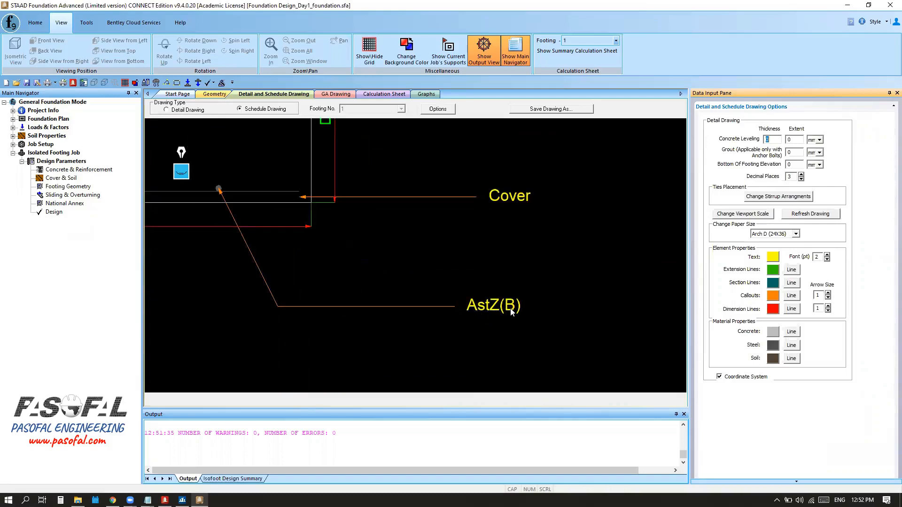
pyautogui.scroll(-2, 512, 310)
pyautogui.scroll(2, 508, 232)
pyautogui.scroll(-3, 503, 243)
pyautogui.scroll(-2, 512, 252)
pyautogui.scroll(3, 440, 207)
pyautogui.scroll(-2, 509, 252)
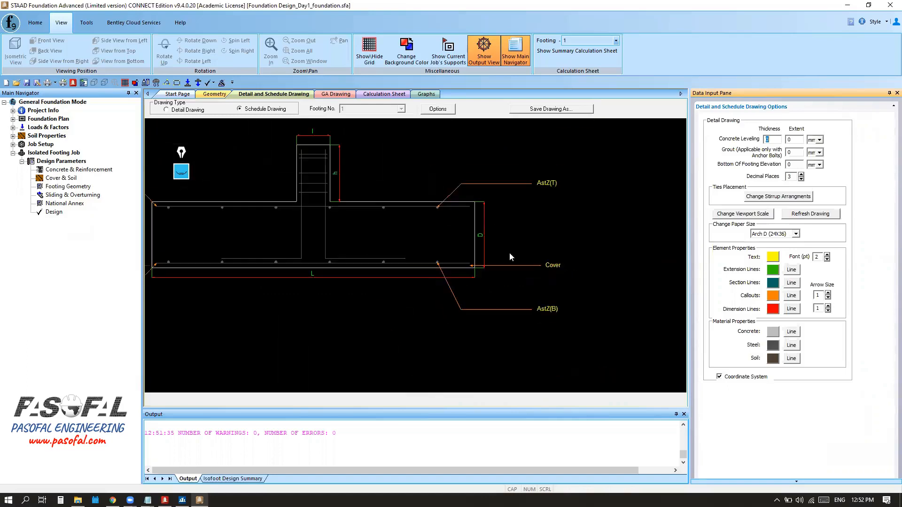
# Examine the column/pedestal dimensions l and h on the footing elevation
pyautogui.scroll(4, 326, 157)
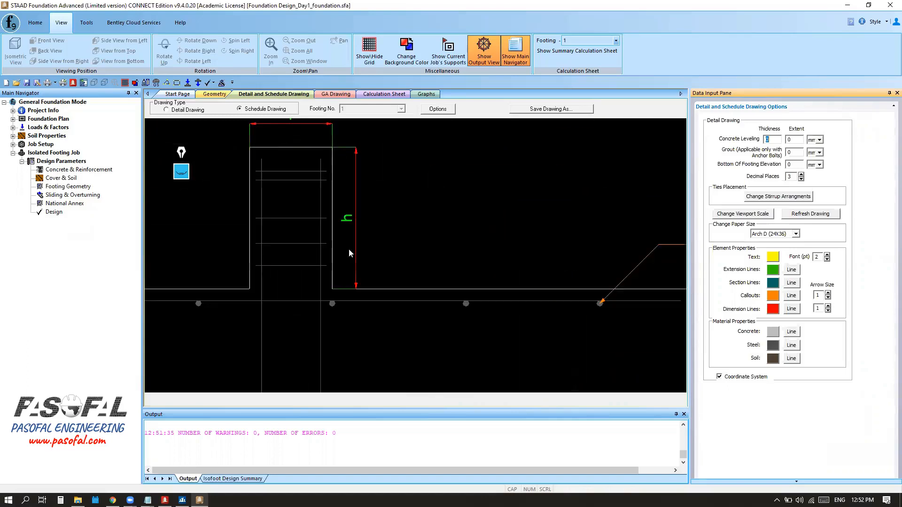
pyautogui.scroll(-1, 349, 250)
pyautogui.scroll(2, 353, 237)
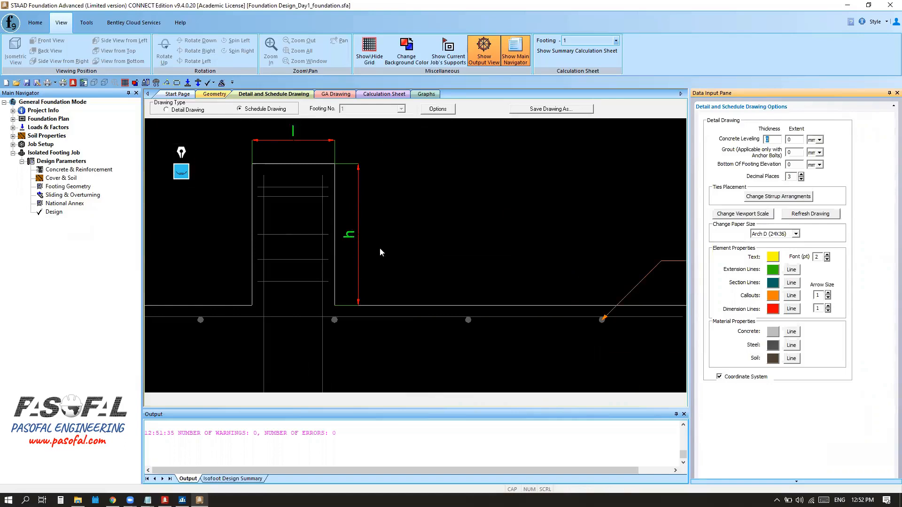
pyautogui.scroll(-1, 411, 252)
pyautogui.scroll(3, 326, 173)
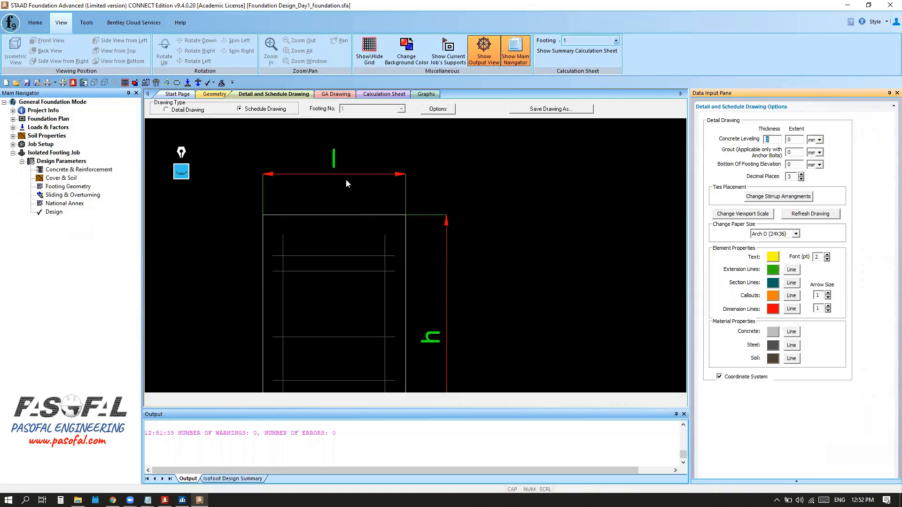
pyautogui.scroll(-3, 421, 214)
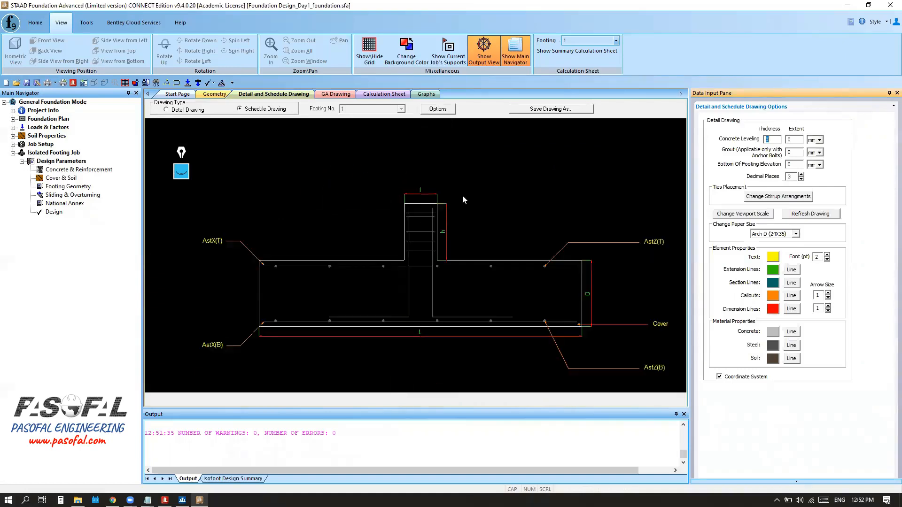
# Examine the typical footing plan with its L and B dimensions and reinforcement callouts
pyautogui.scroll(-2, 305, 224)
pyautogui.scroll(4, 322, 329)
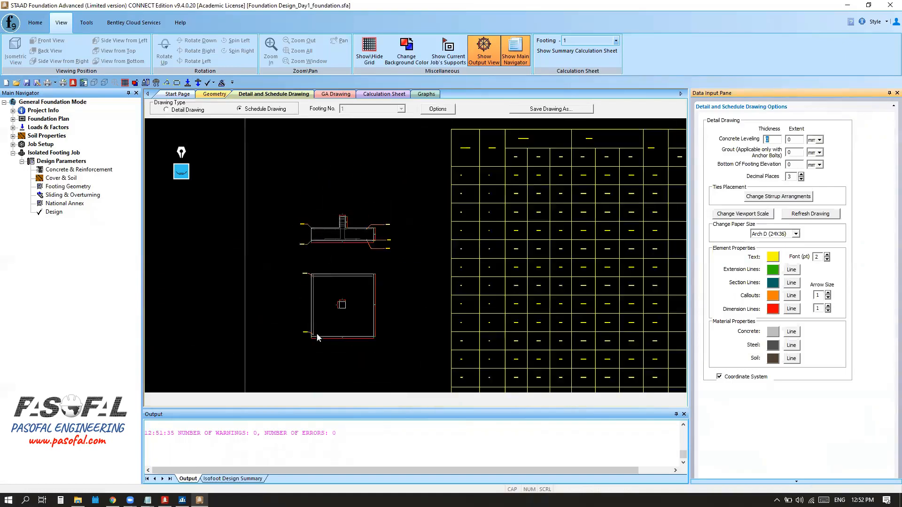
pyautogui.scroll(3, 378, 352)
pyautogui.scroll(-1, 373, 336)
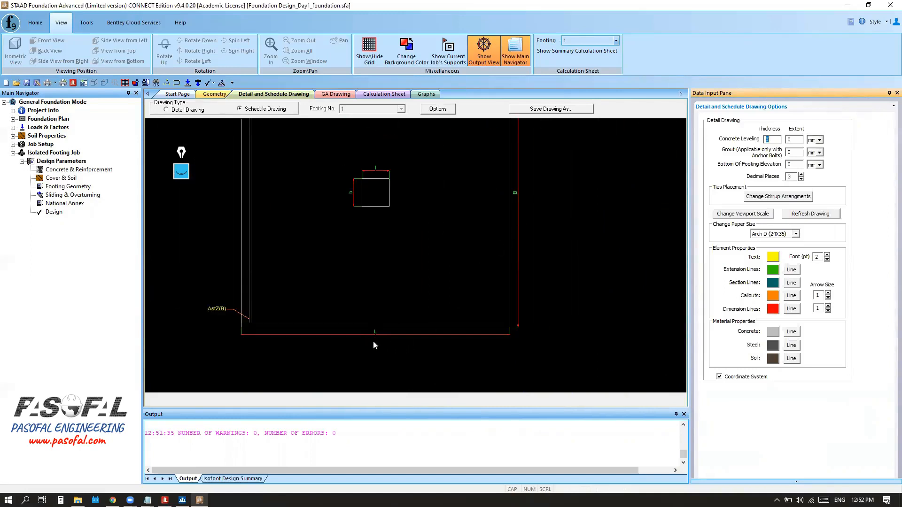
pyautogui.scroll(-1, 333, 334)
pyautogui.scroll(-4, 329, 301)
# Read through the Foundation Mark column of the footing schedule table
pyautogui.scroll(5, 390, 193)
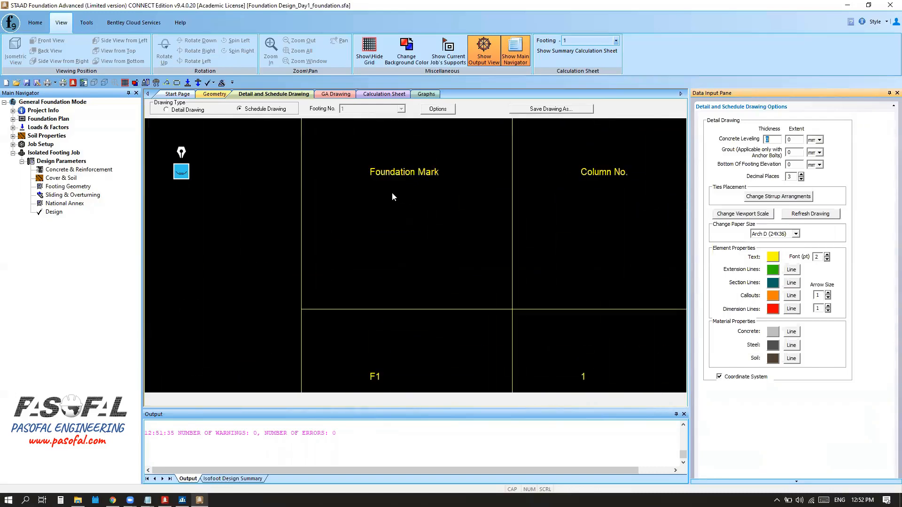
pyautogui.scroll(-2, 402, 181)
pyautogui.scroll(4, 419, 268)
pyautogui.moveTo(405, 301); pyautogui.dragTo(418, 186, button='middle')
pyautogui.moveTo(409, 251); pyautogui.dragTo(409, 140, button='middle')
pyautogui.moveTo(408, 282); pyautogui.dragTo(412, 155, button='middle')
pyautogui.scroll(-2, 421, 198)
pyautogui.scroll(-5, 420, 199)
pyautogui.scroll(6, 423, 350)
pyautogui.scroll(-4, 403, 324)
pyautogui.scroll(-3, 403, 323)
pyautogui.scroll(-2, 440, 254)
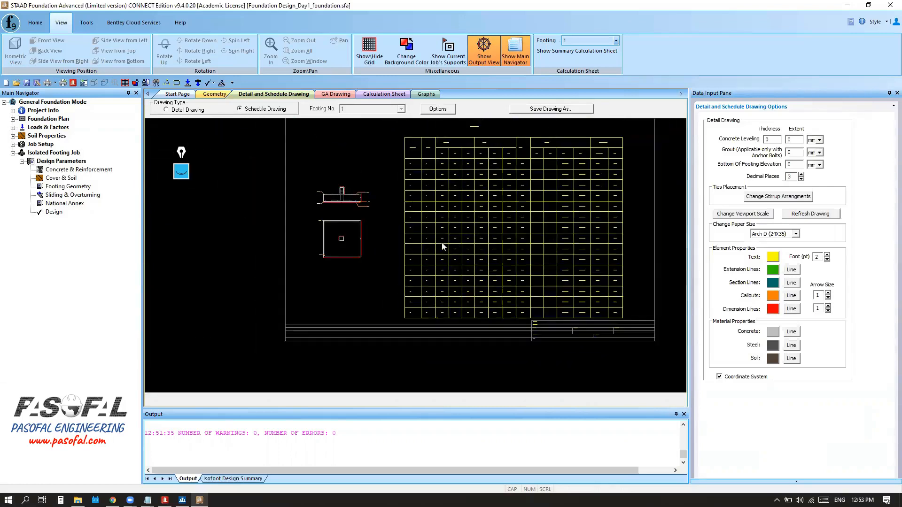
# Read the Column No. entries in the footing schedule table
pyautogui.scroll(5, 425, 145)
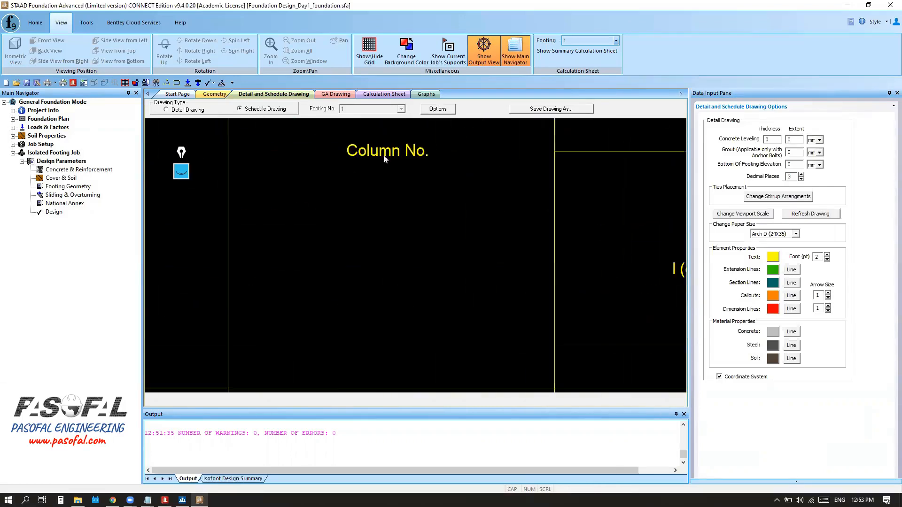
pyautogui.scroll(-3, 437, 151)
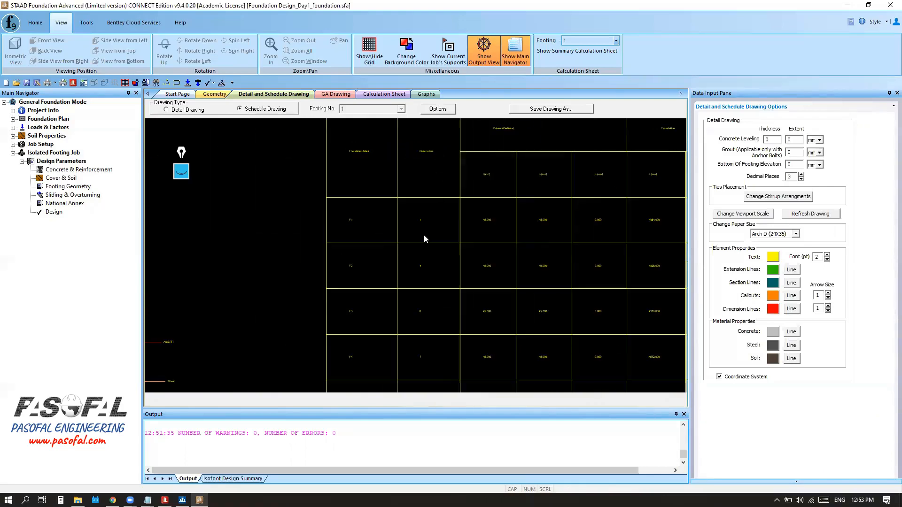
pyautogui.scroll(2, 424, 239)
pyautogui.scroll(-3, 426, 187)
pyautogui.moveTo(435, 320); pyautogui.dragTo(443, 173, button='middle')
pyautogui.moveTo(445, 282)
pyautogui.mouseDown(button='middle')
pyautogui.moveTo(441, 378)
pyautogui.moveTo(445, 319)
pyautogui.moveTo(440, 366)
pyautogui.mouseUp(button='middle')
pyautogui.moveTo(450, 239); pyautogui.dragTo(445, 297, button='middle')
# Examine the Column/Pedestal heading and its l, b and h dimensions for the scheduled footings
pyautogui.scroll(4, 534, 220)
pyautogui.scroll(3, 498, 211)
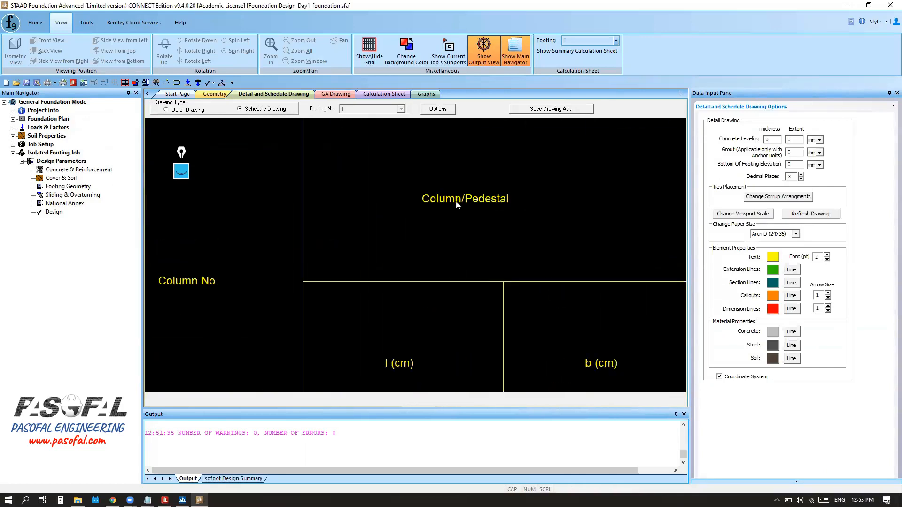
pyautogui.scroll(-2, 431, 172)
pyautogui.scroll(-3, 440, 194)
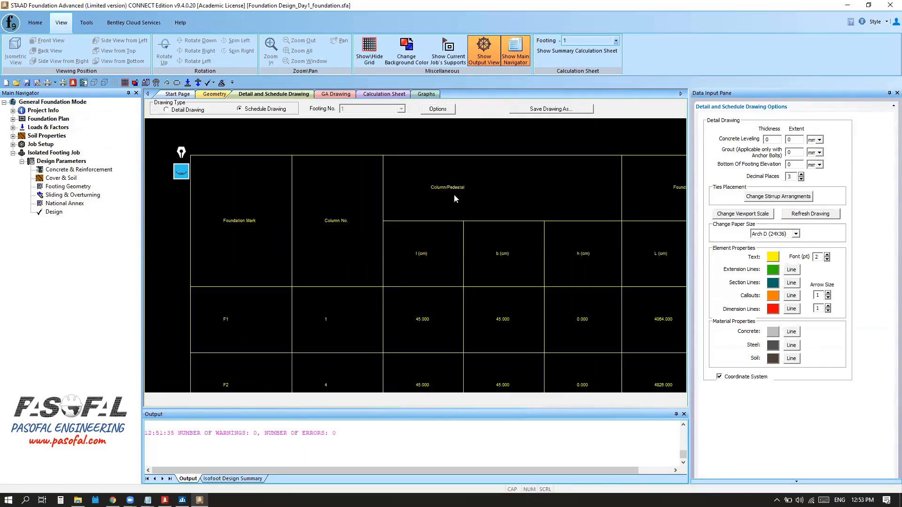
pyautogui.scroll(2, 454, 185)
pyautogui.scroll(-1, 432, 289)
pyautogui.scroll(4, 427, 353)
pyautogui.scroll(-2, 440, 326)
pyautogui.scroll(-1, 364, 259)
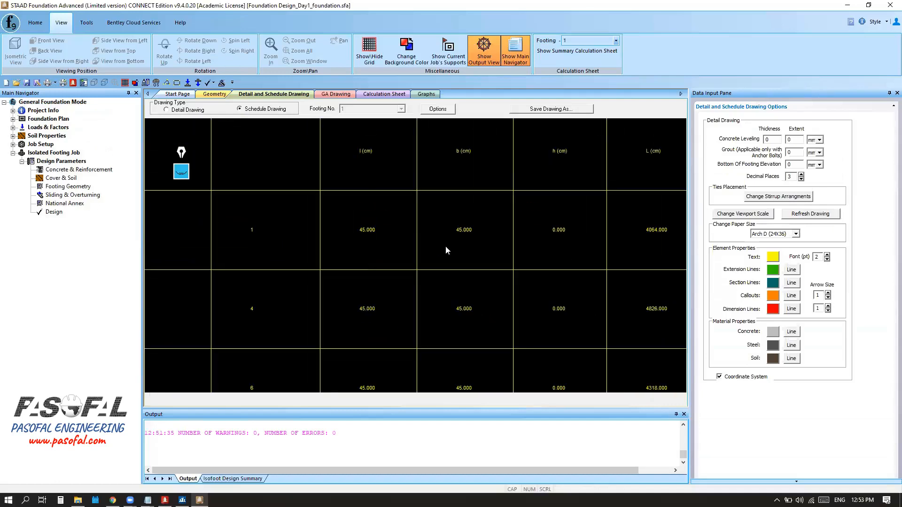
pyautogui.scroll(2, 377, 237)
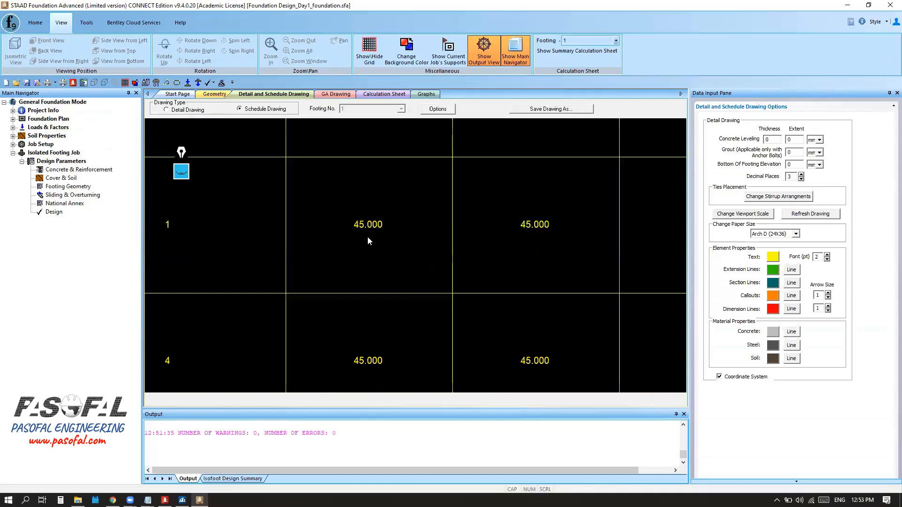
# Examine the l and b pedestal dimensions listed for the footings in the schedule table
pyautogui.scroll(1, 368, 236)
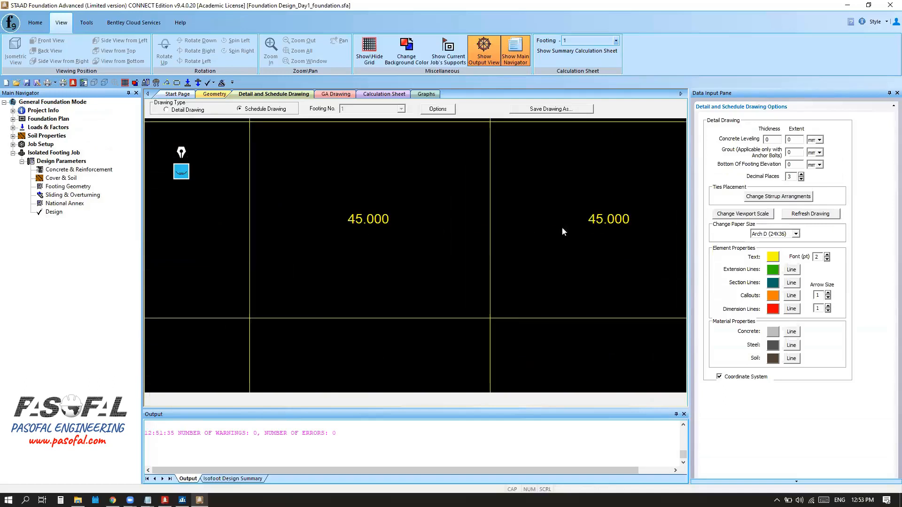
pyautogui.scroll(-3, 442, 216)
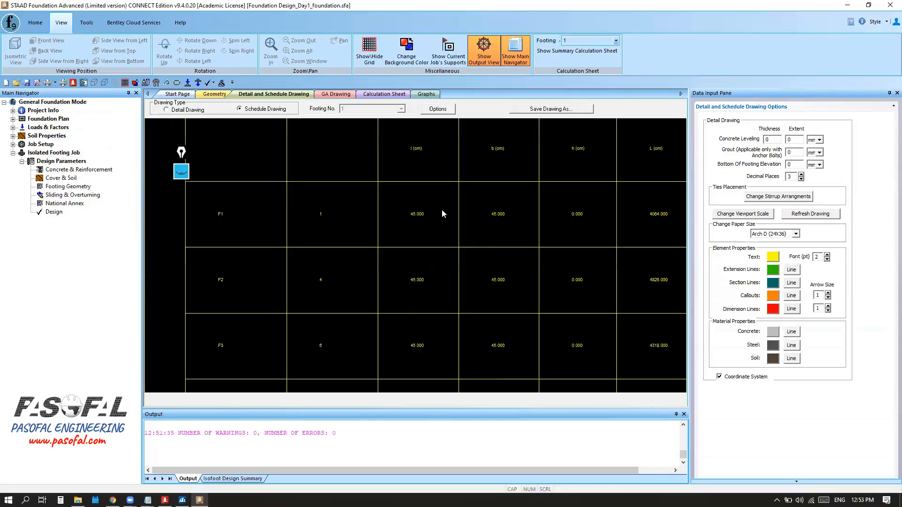
pyautogui.scroll(3, 497, 207)
pyautogui.scroll(1, 459, 310)
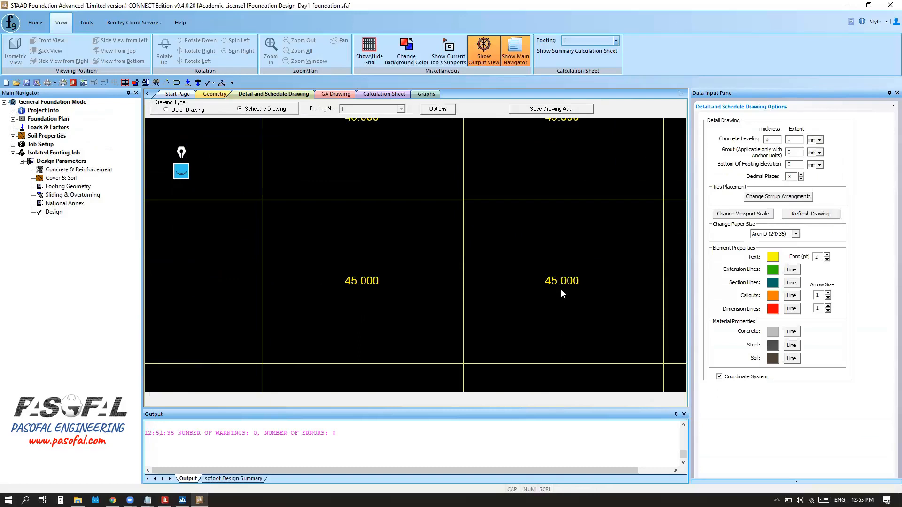
pyautogui.scroll(-4, 376, 305)
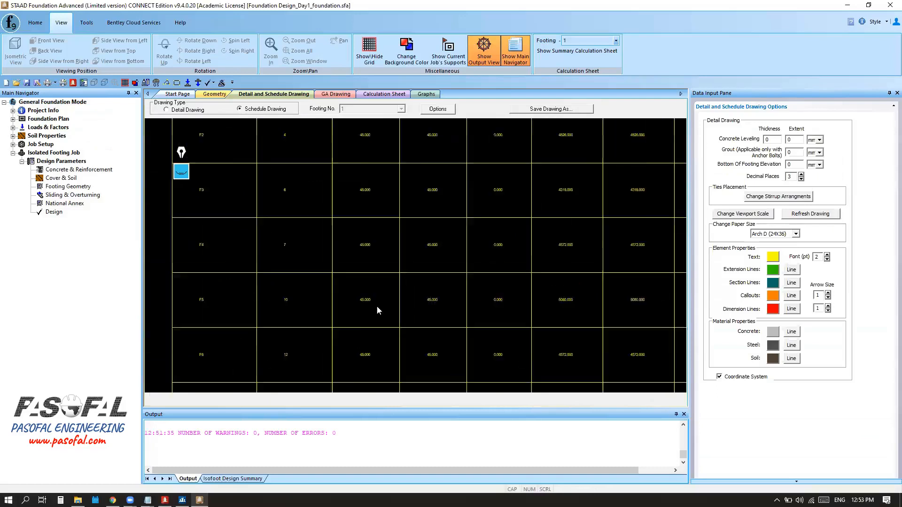
pyautogui.scroll(5, 451, 168)
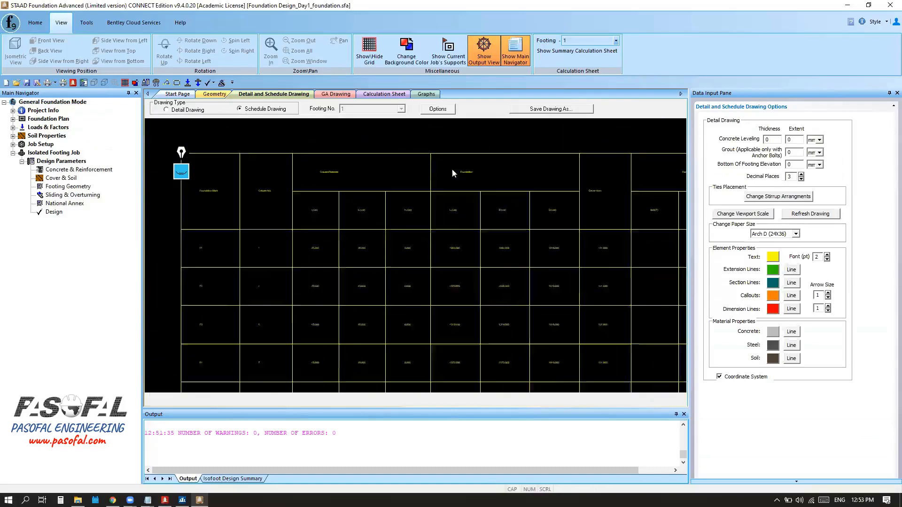
# Examine the Foundation heading and its L, B and D dimension columns in the footing schedule
pyautogui.scroll(-3, 426, 172)
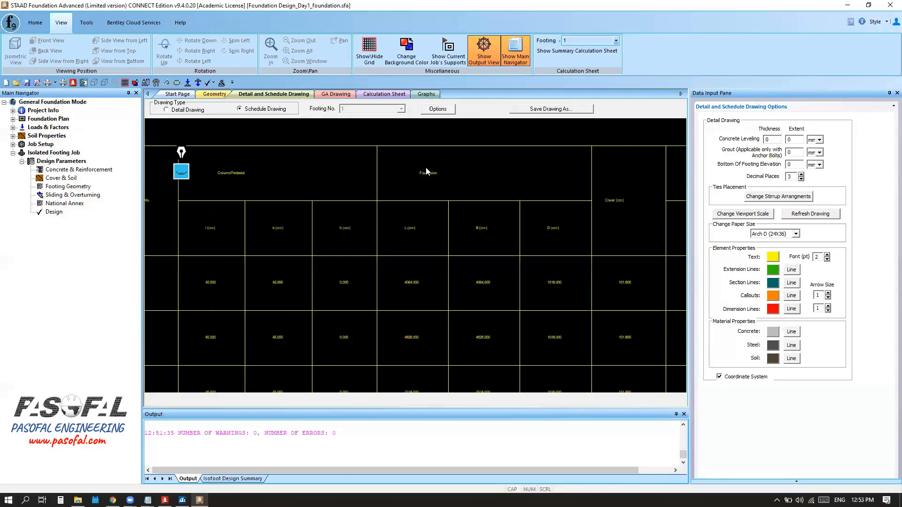
pyautogui.scroll(3, 542, 290)
pyautogui.moveTo(504, 319); pyautogui.dragTo(529, 231, button='middle')
pyautogui.scroll(-3, 392, 234)
pyautogui.scroll(3, 248, 213)
pyautogui.scroll(-2, 473, 200)
pyautogui.scroll(4, 436, 217)
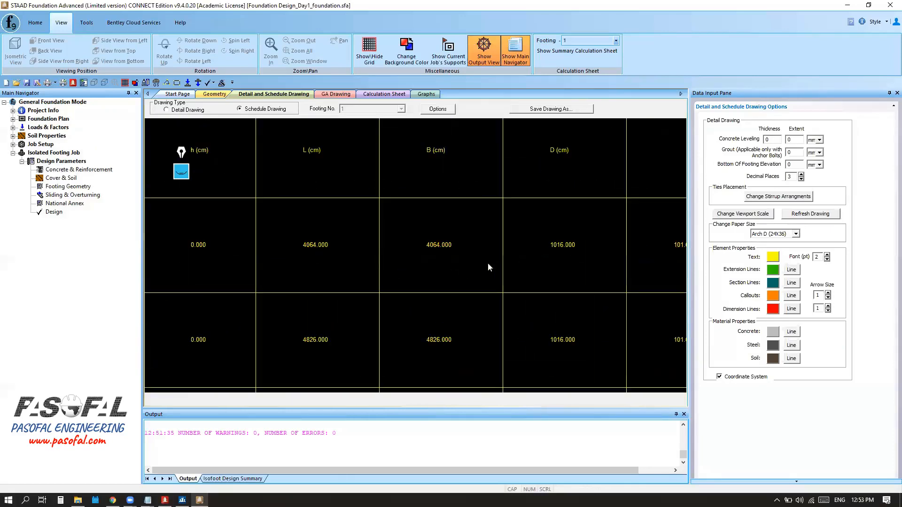
# Show the screen annotation tools and activate the pen with pink ink
pyautogui.click(180, 171)
pyautogui.click(185, 323)
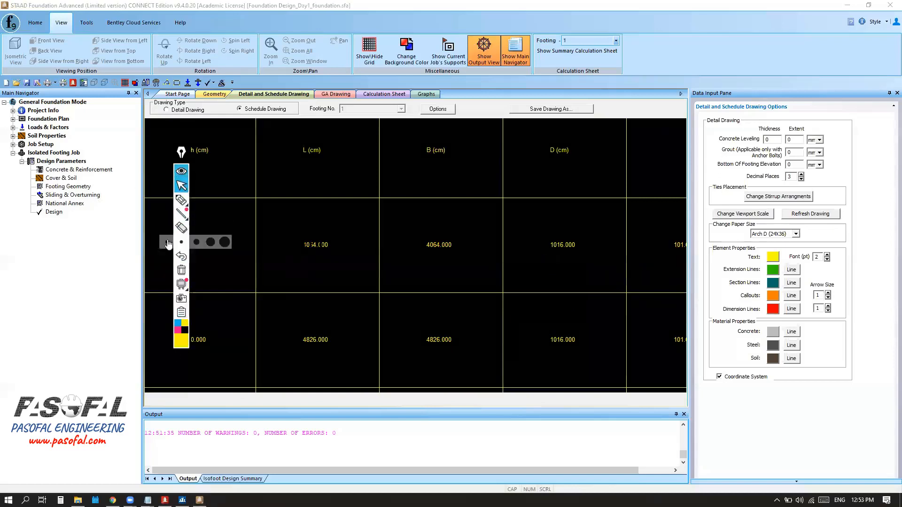
pyautogui.click(178, 330)
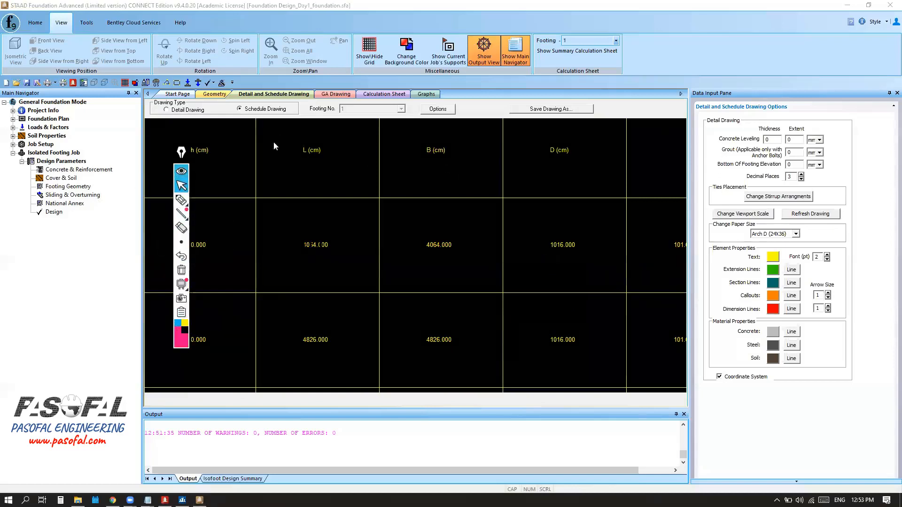
pyautogui.click(181, 201)
# Frame the L, B and D columns in pink with an arrow below L, and clear the ink
pyautogui.moveTo(287, 136)
pyautogui.mouseDown()
pyautogui.moveTo(617, 121)
pyautogui.moveTo(624, 264)
pyautogui.moveTo(369, 286)
pyautogui.moveTo(275, 170)
pyautogui.moveTo(277, 136)
pyautogui.mouseUp()
pyautogui.moveTo(324, 156)
pyautogui.mouseDown()
pyautogui.moveTo(331, 222)
pyautogui.moveTo(321, 233)
pyautogui.mouseUp()
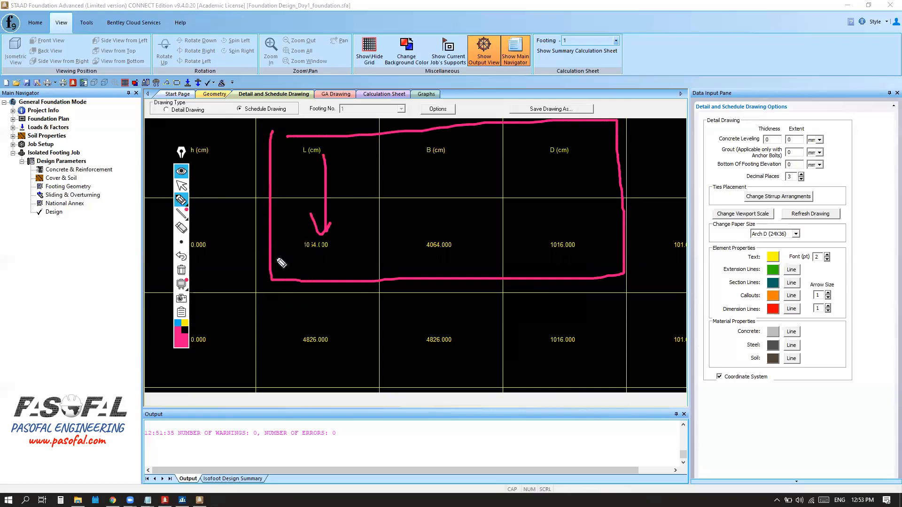
pyautogui.click(183, 285)
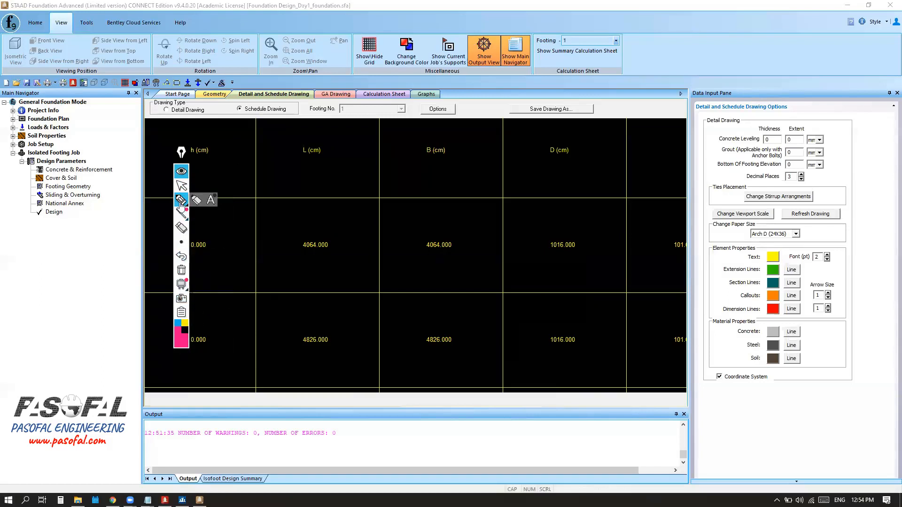
# Frame the L, B and D headings with the first footing row in pink, and box each of the row's three dimensions
pyautogui.moveTo(283, 135)
pyautogui.mouseDown()
pyautogui.moveTo(598, 143)
pyautogui.moveTo(600, 261)
pyautogui.moveTo(395, 281)
pyautogui.mouseUp()
pyautogui.moveTo(306, 287)
pyautogui.mouseDown()
pyautogui.moveTo(268, 178)
pyautogui.moveTo(296, 133)
pyautogui.mouseUp()
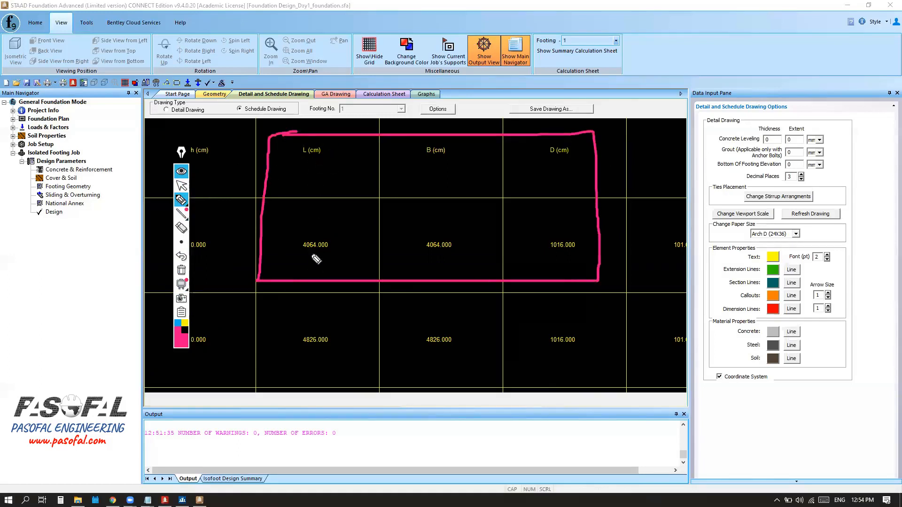
pyautogui.moveTo(299, 234)
pyautogui.mouseDown()
pyautogui.moveTo(334, 258)
pyautogui.moveTo(328, 232)
pyautogui.moveTo(291, 233)
pyautogui.mouseUp()
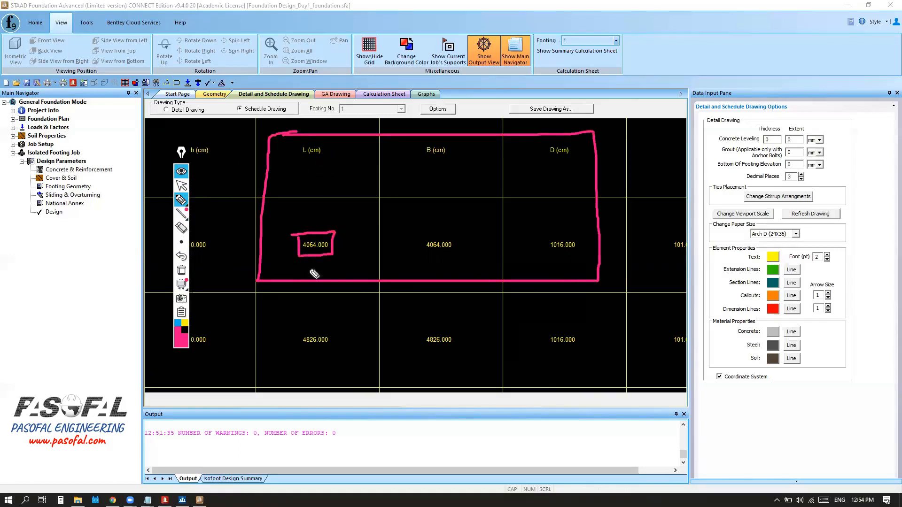
pyautogui.moveTo(422, 245)
pyautogui.mouseDown()
pyautogui.moveTo(464, 259)
pyautogui.moveTo(417, 239)
pyautogui.mouseUp()
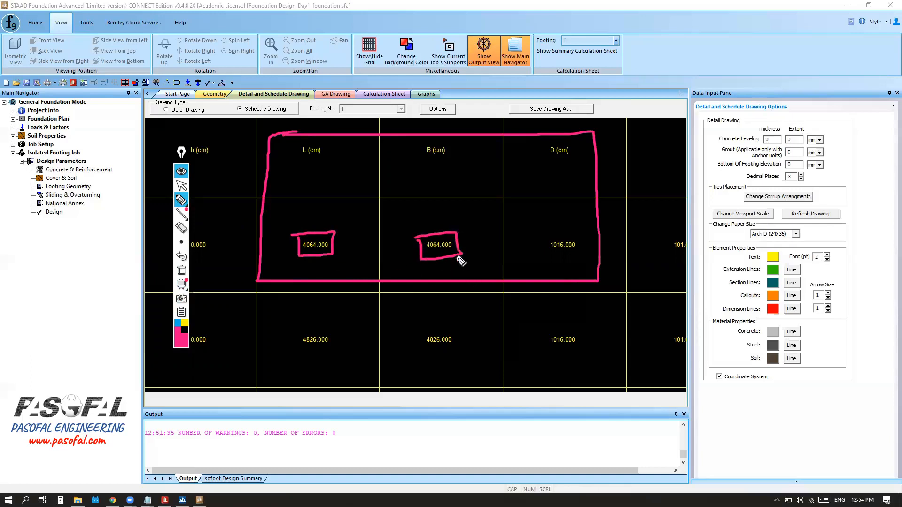
pyautogui.moveTo(549, 237)
pyautogui.mouseDown()
pyautogui.moveTo(596, 255)
pyautogui.moveTo(550, 240)
pyautogui.mouseUp()
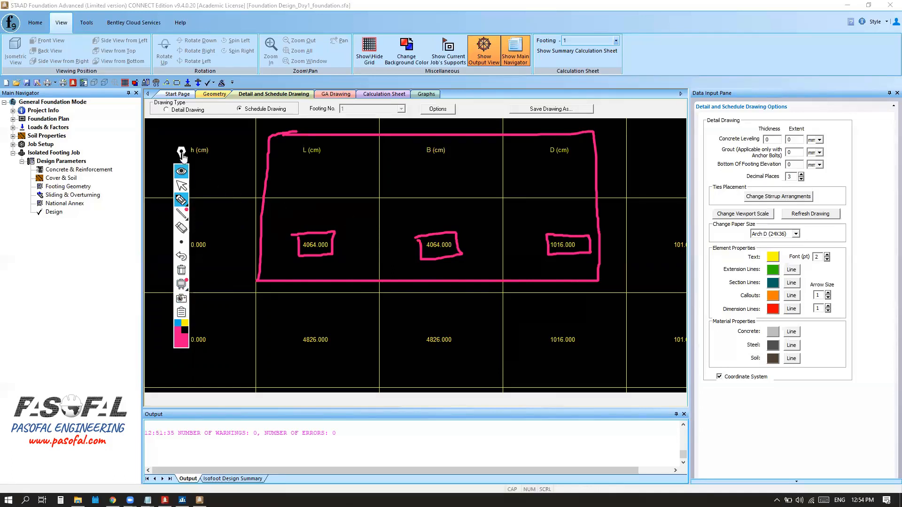
# Reposition the annotation tools, clear all pink ink and return to the normal pointer
pyautogui.moveTo(183, 158); pyautogui.dragTo(172, 144)
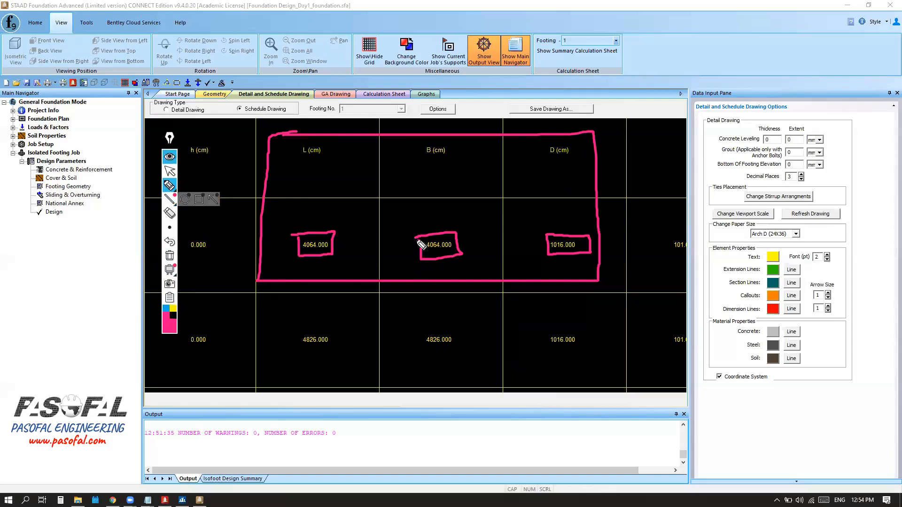
pyautogui.click(170, 256)
pyautogui.click(169, 171)
# Examine the schedule's Reinforcement heading and its AstX(T), AstZ(T), AstX(B) and AstZ(B) columns
pyautogui.scroll(-3, 391, 210)
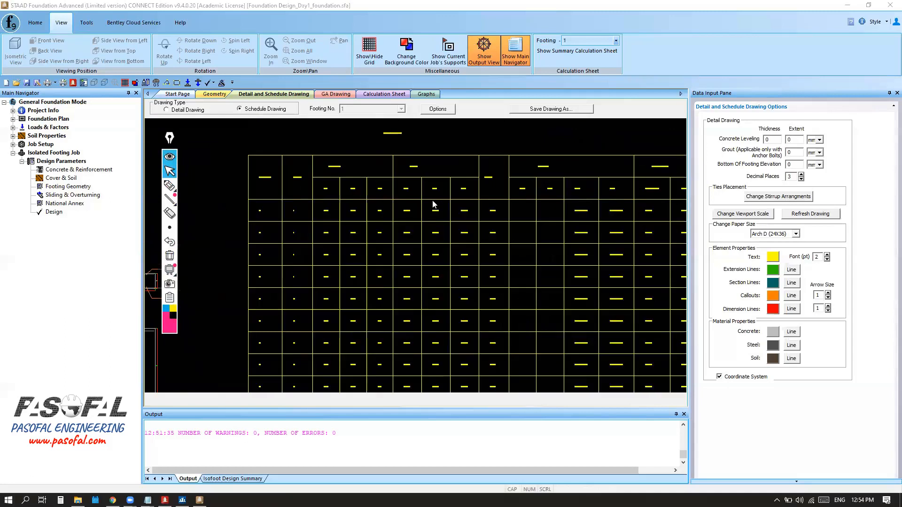
pyautogui.scroll(5, 410, 200)
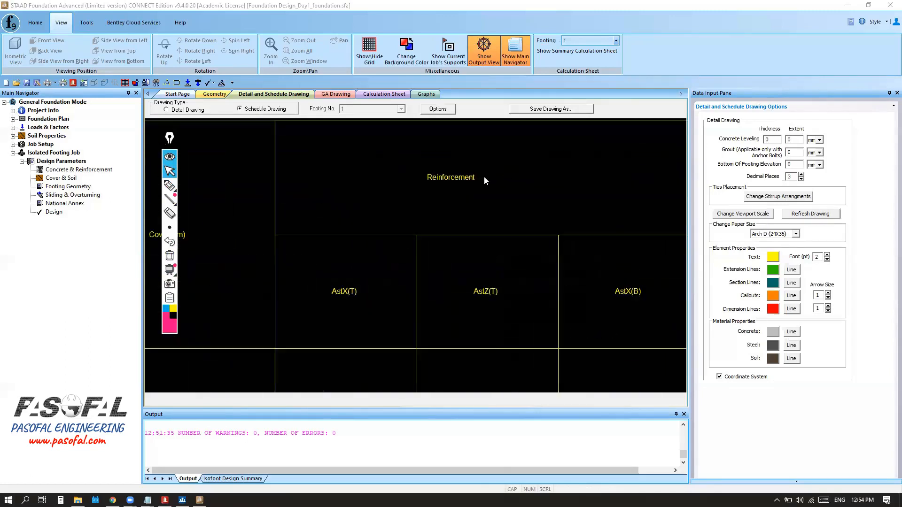
pyautogui.scroll(-2, 483, 176)
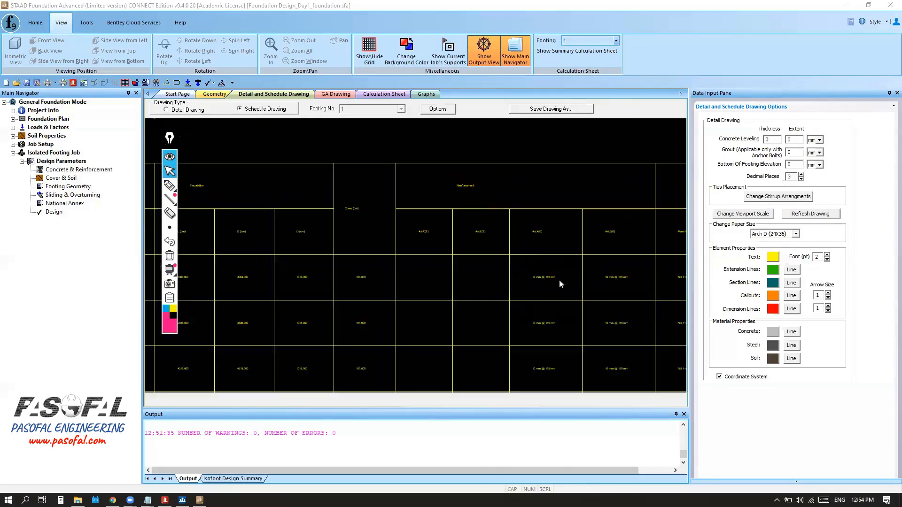
pyautogui.scroll(2, 563, 266)
pyautogui.scroll(-2, 370, 244)
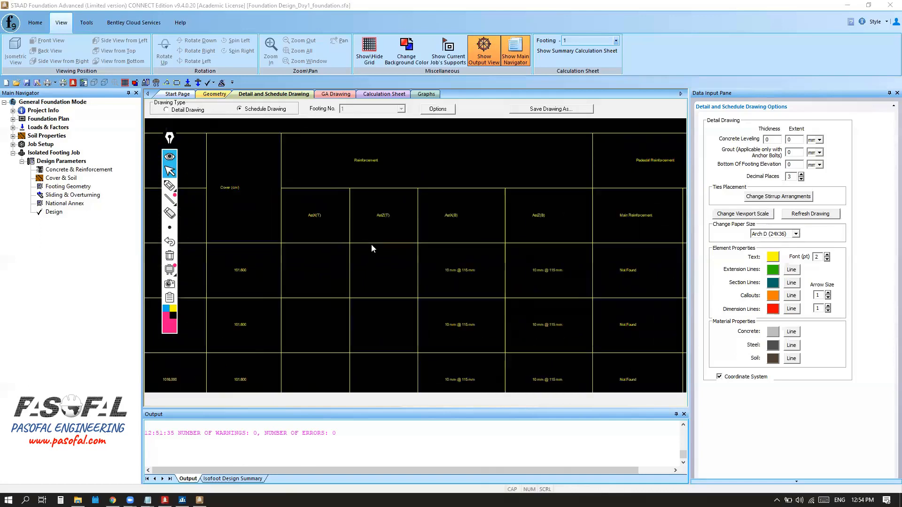
pyautogui.scroll(4, 455, 227)
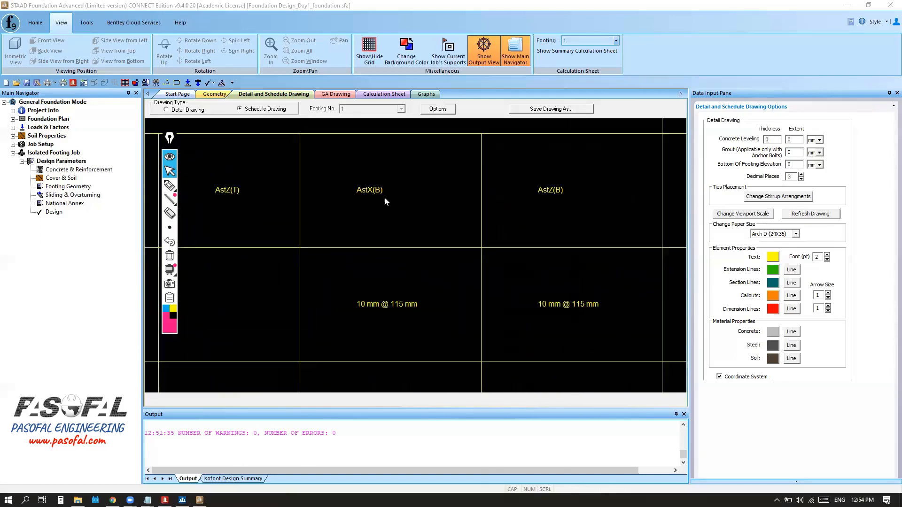
pyautogui.scroll(-2, 373, 199)
pyautogui.scroll(2, 503, 201)
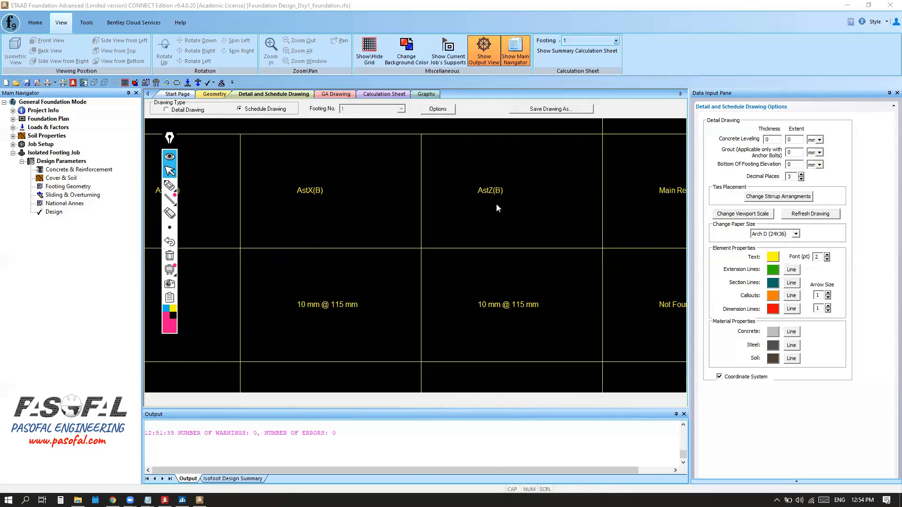
pyautogui.scroll(-2, 497, 208)
pyautogui.scroll(-4, 386, 216)
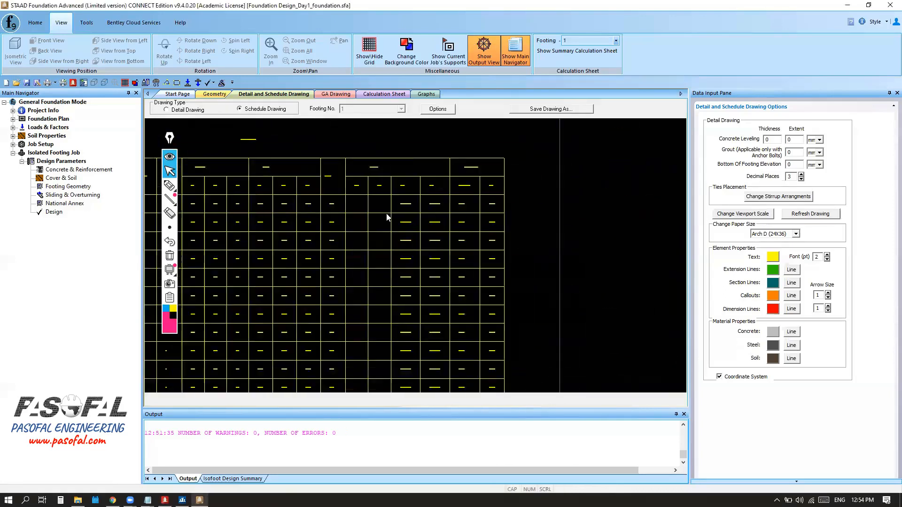
pyautogui.scroll(3, 386, 309)
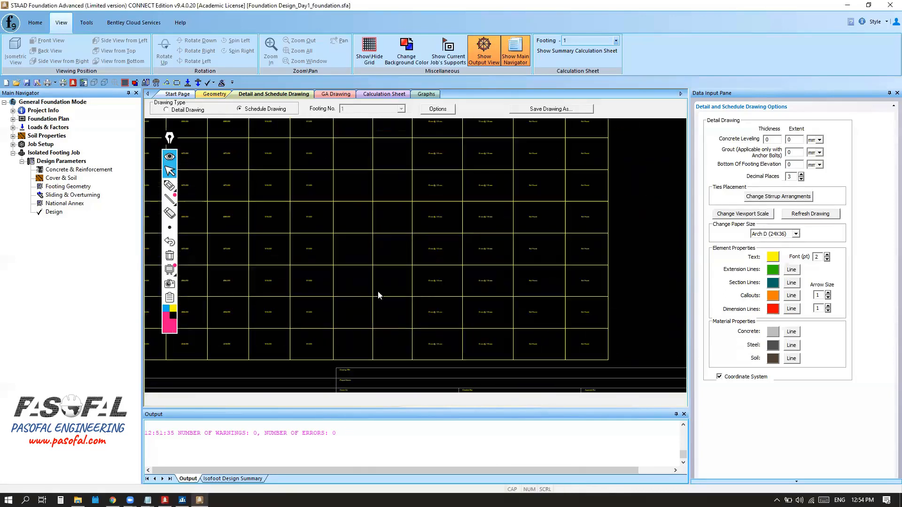
# Outline the lower AstX(T) and AstZ(T) cells in pink, and hide the annotations and their tools
pyautogui.click(169, 185)
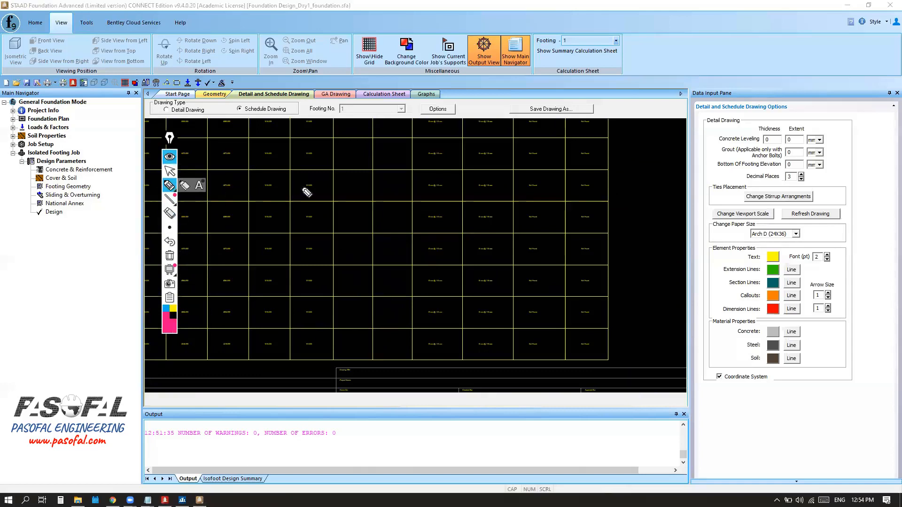
pyautogui.moveTo(337, 157); pyautogui.dragTo(400, 285)
pyautogui.moveTo(404, 331)
pyautogui.mouseDown()
pyautogui.moveTo(352, 282)
pyautogui.moveTo(352, 183)
pyautogui.mouseUp()
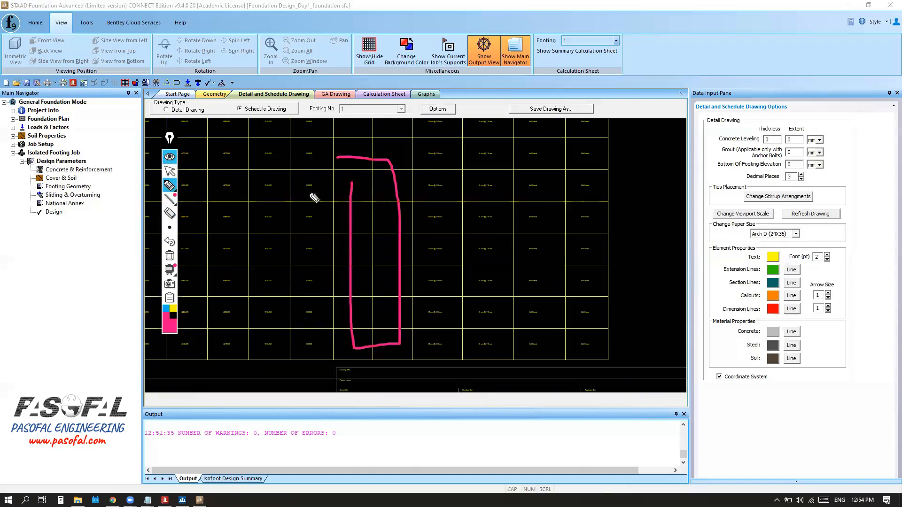
pyautogui.click(169, 166)
pyautogui.click(169, 159)
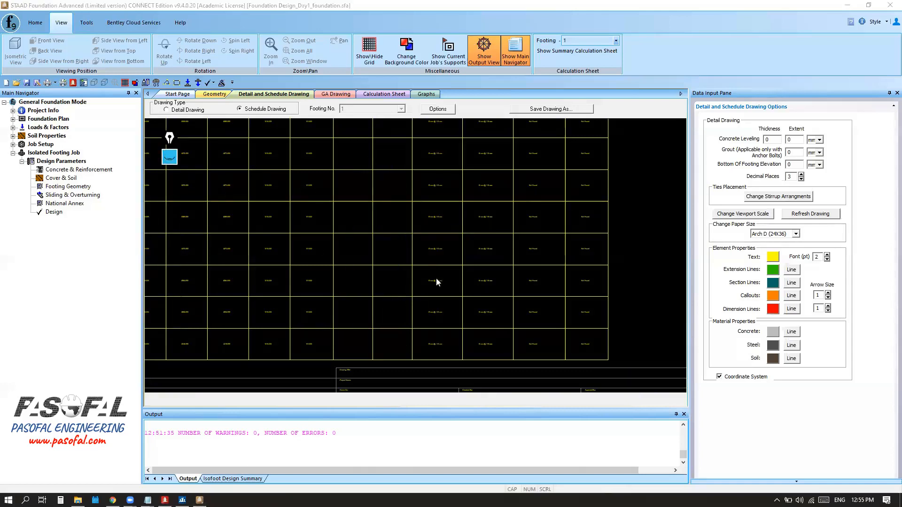
# Examine the Pedestal Reinforcement heading and its Main Reinforcement and Stirrups columns for the scheduled footings
pyautogui.scroll(-2, 443, 274)
pyautogui.scroll(-2, 502, 153)
pyautogui.scroll(5, 485, 196)
pyautogui.scroll(5, 432, 151)
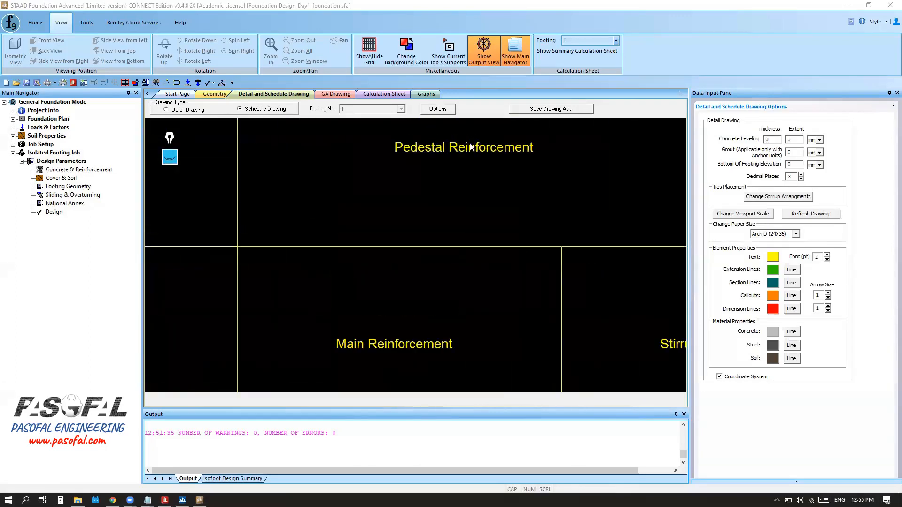
pyautogui.scroll(-3, 478, 161)
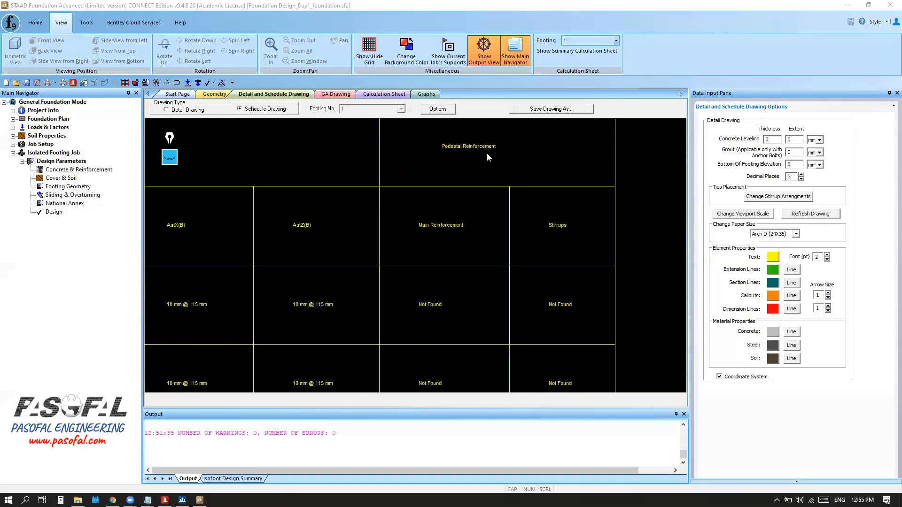
pyautogui.scroll(-2, 489, 157)
pyautogui.scroll(4, 528, 303)
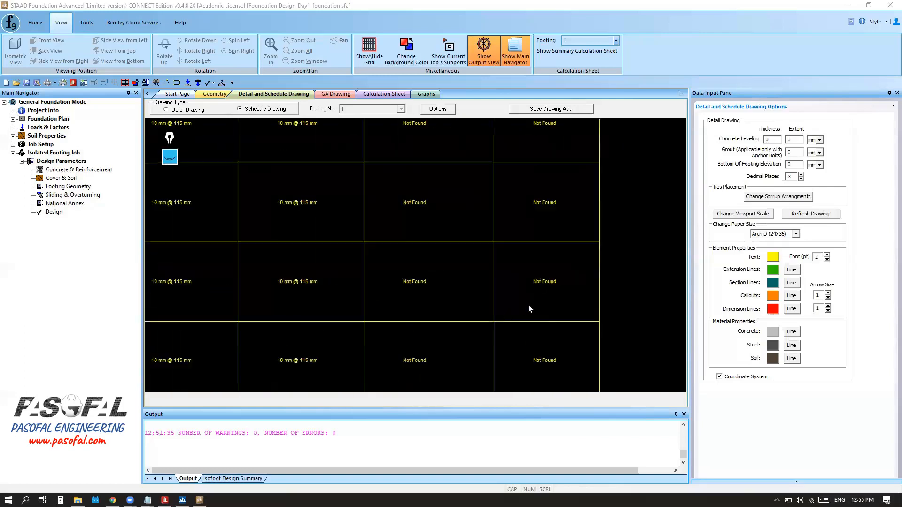
pyautogui.scroll(1, 416, 307)
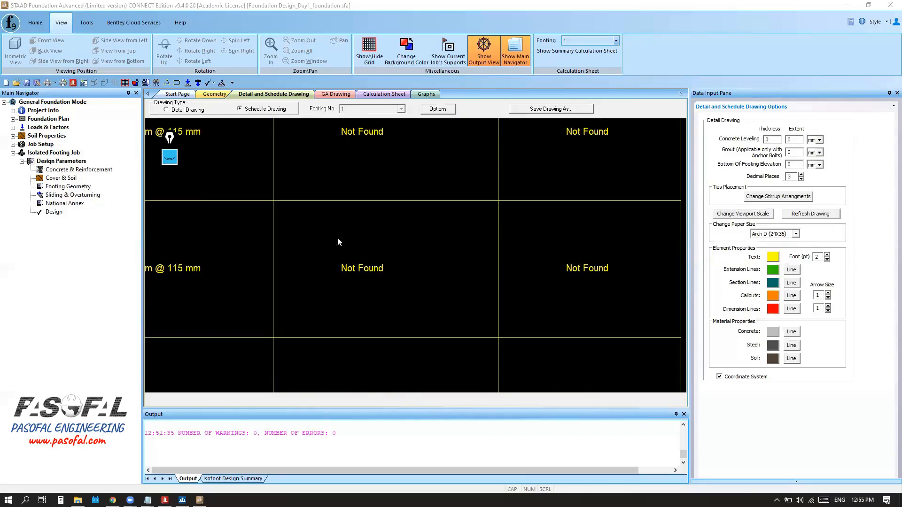
pyautogui.scroll(-4, 514, 282)
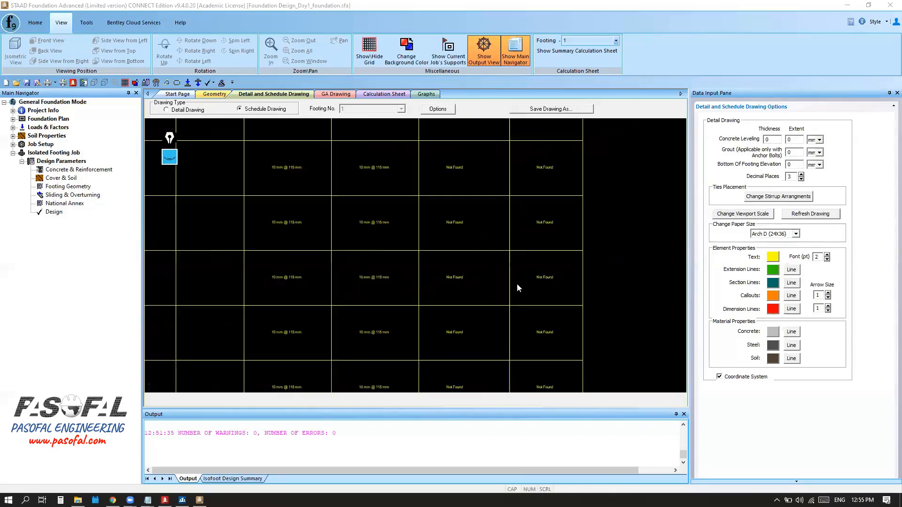
# Switch back to the detail drawing, and open the GA drawing to view the footing layout
pyautogui.click(168, 109)
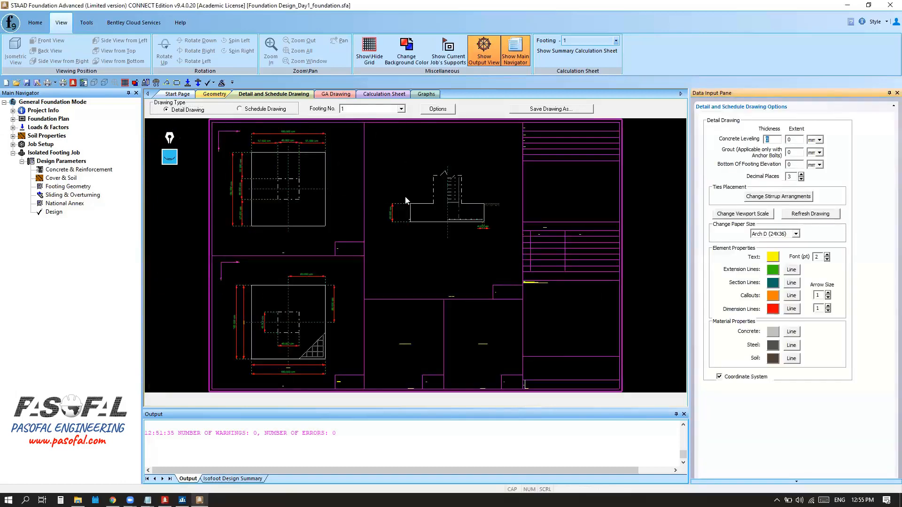
pyautogui.click(331, 95)
pyautogui.scroll(5, 429, 190)
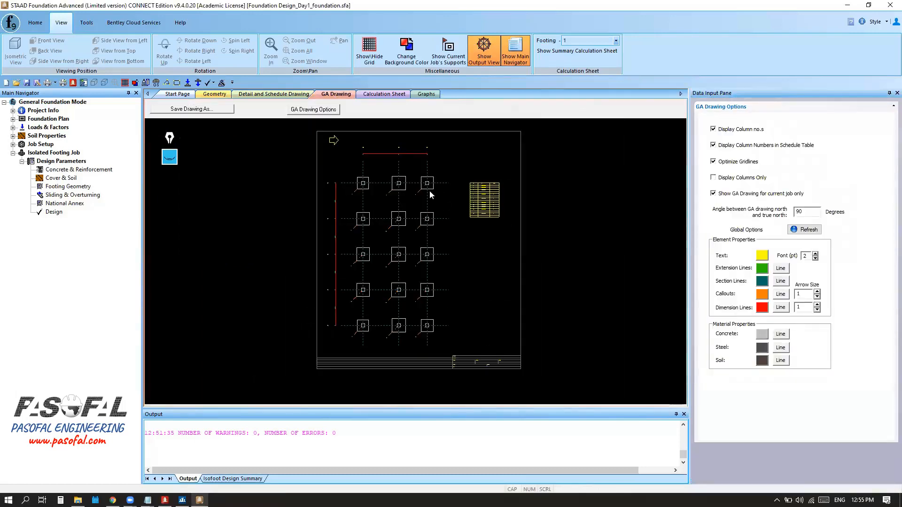
pyautogui.scroll(-3, 409, 185)
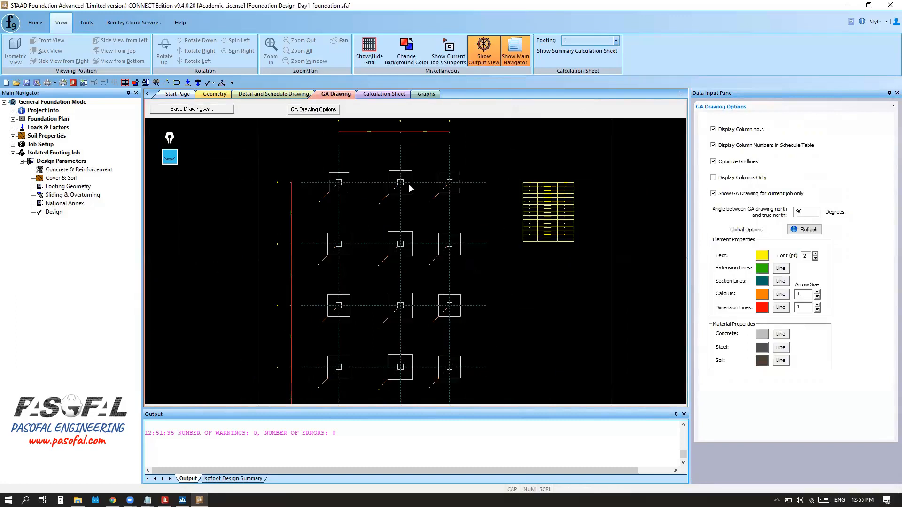
# Examine the footing layout and column grid in the GA drawing, up close and as a whole sheet
pyautogui.scroll(5, 396, 390)
pyautogui.scroll(-5, 442, 326)
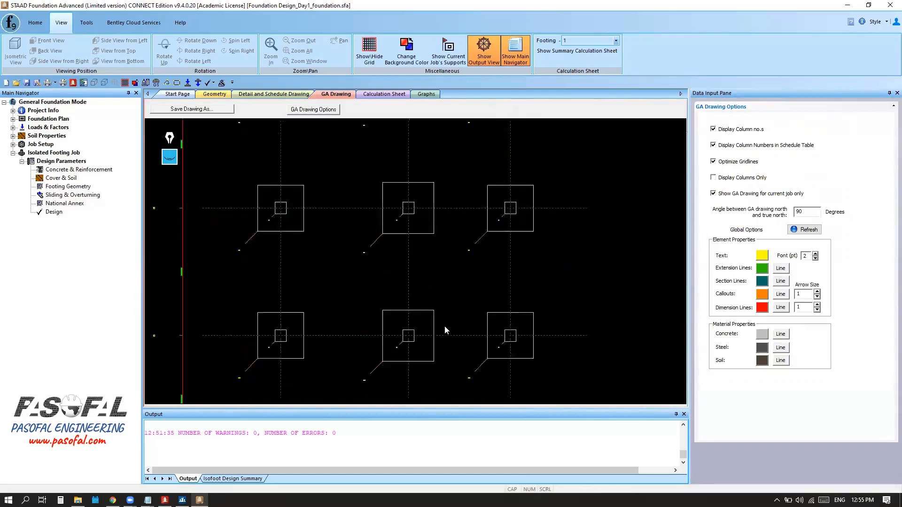
pyautogui.scroll(-2, 412, 297)
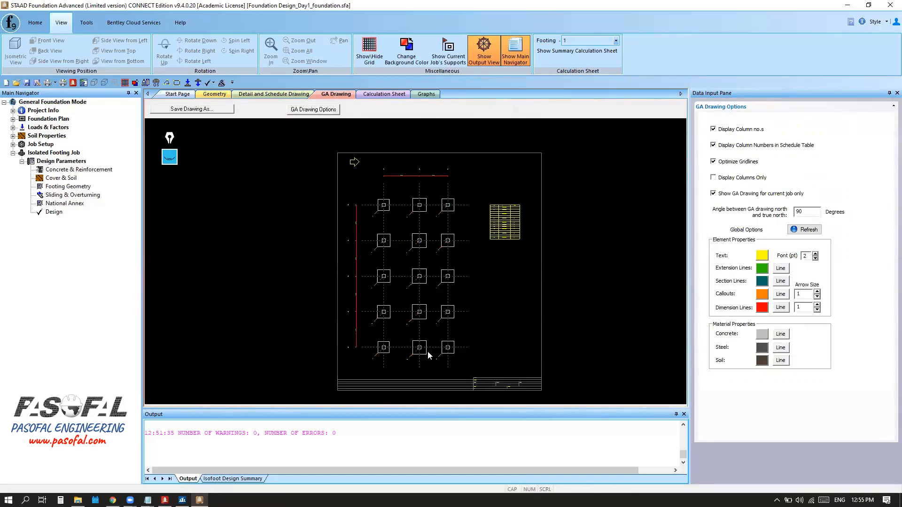
pyautogui.scroll(3, 428, 351)
pyautogui.scroll(1, 390, 356)
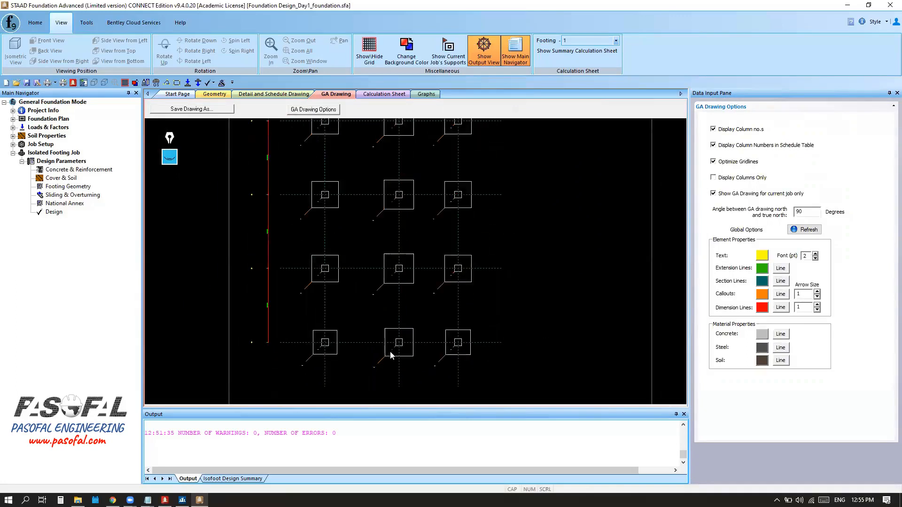
pyautogui.scroll(-2, 390, 356)
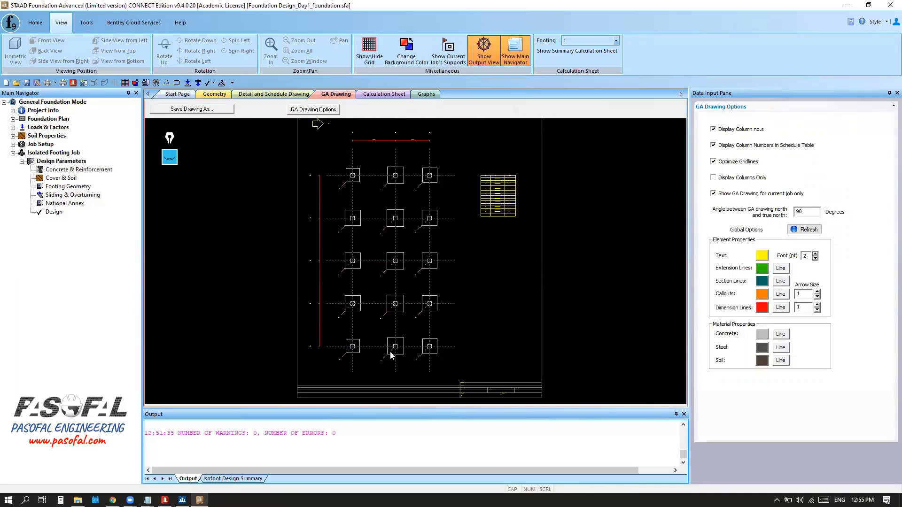
# Open the calculation sheet and examine Isolated Footing 1's summary tables, sketches and input values
pyautogui.click(382, 95)
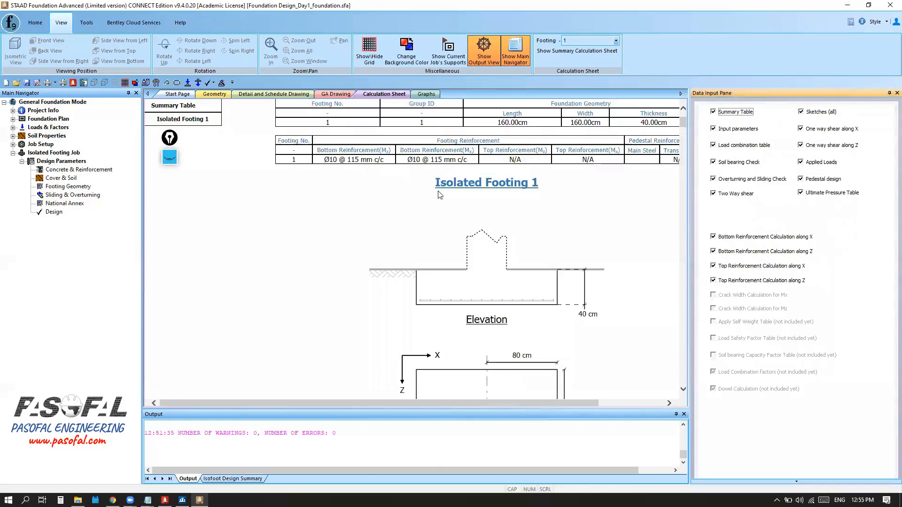
pyautogui.scroll(-10, 441, 207)
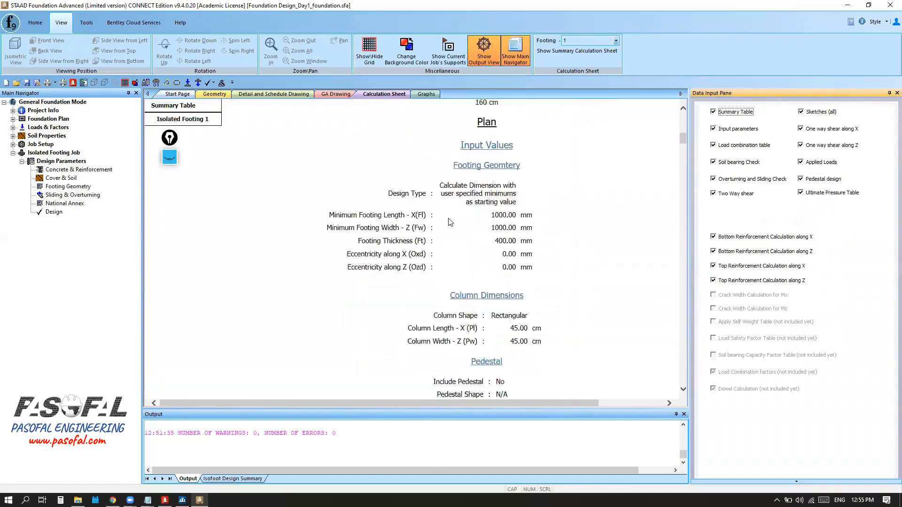
pyautogui.scroll(10, 461, 230)
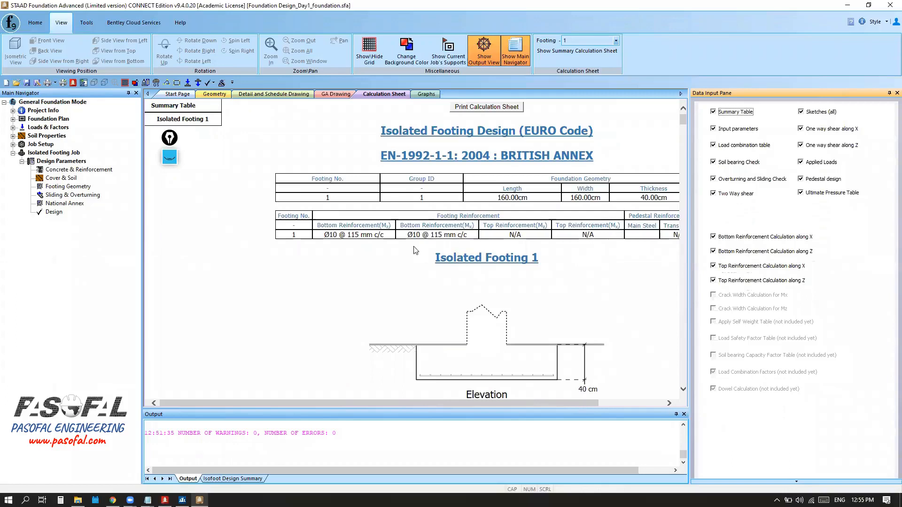
pyautogui.scroll(-2, 377, 258)
pyautogui.scroll(2, 381, 258)
# Print all pages of the calculation sheet using the PDF Pro printer
pyautogui.click(488, 109)
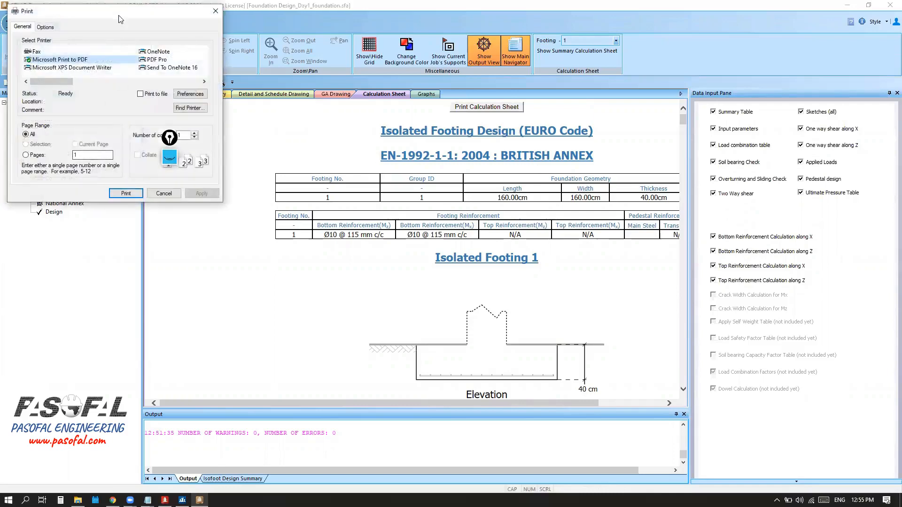
pyautogui.click(274, 238)
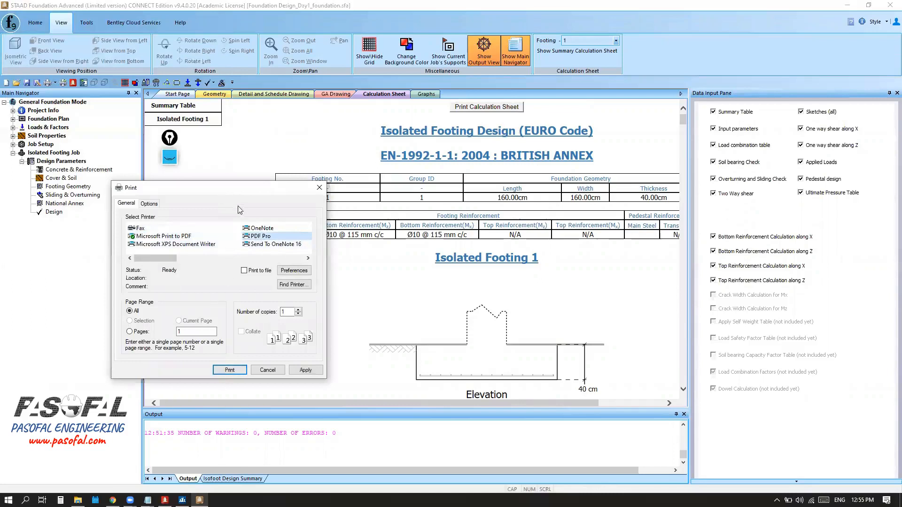
pyautogui.moveTo(235, 190); pyautogui.dragTo(297, 132)
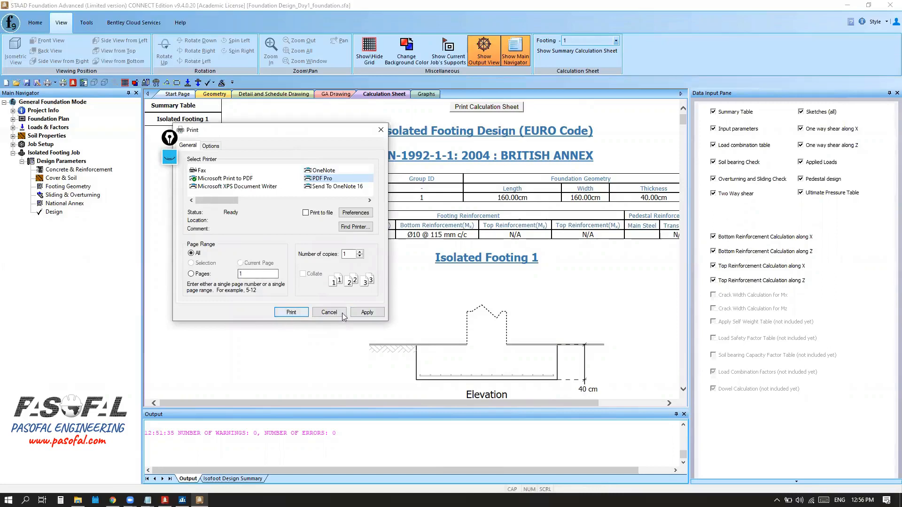
pyautogui.click(291, 312)
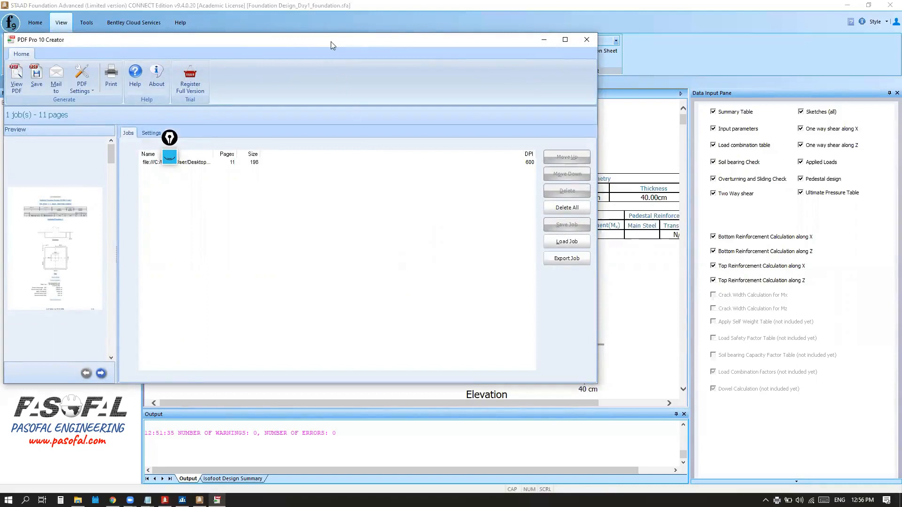
# Preview several pages of the calculation sheet print job in PDF Pro 10 Creator
pyautogui.moveTo(331, 42); pyautogui.dragTo(449, 56)
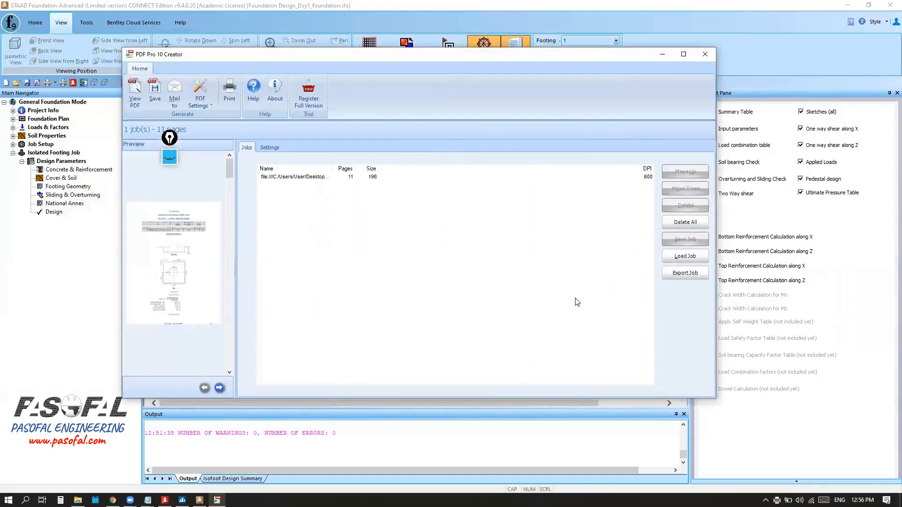
pyautogui.click(220, 388)
pyautogui.click(220, 388)
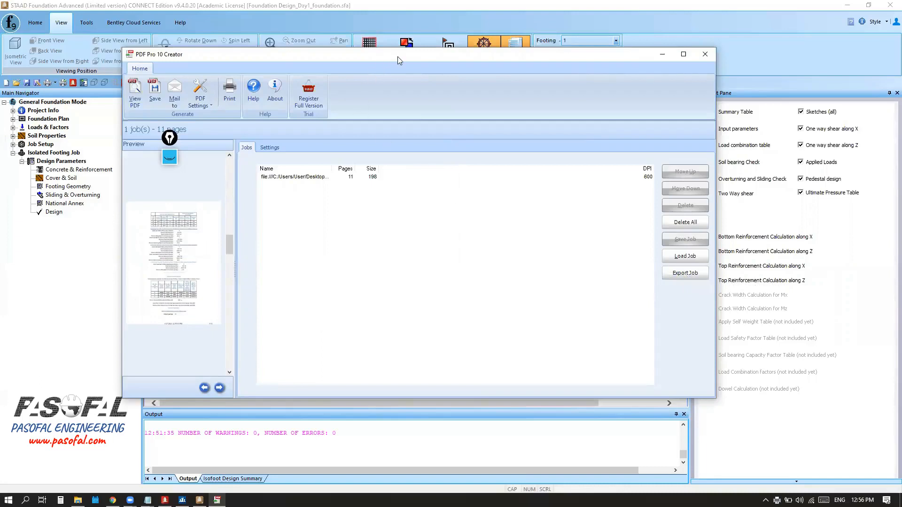
pyautogui.moveTo(398, 57); pyautogui.dragTo(425, 53)
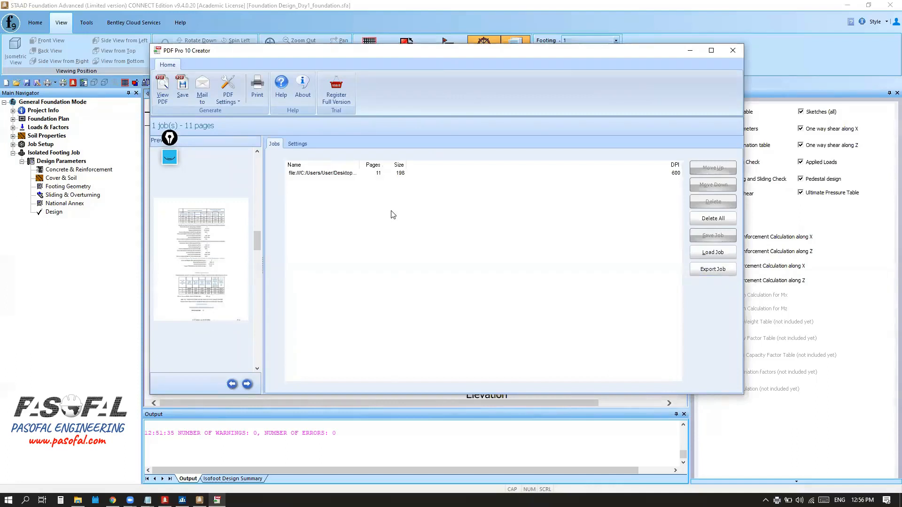
pyautogui.moveTo(257, 243); pyautogui.dragTo(257, 211)
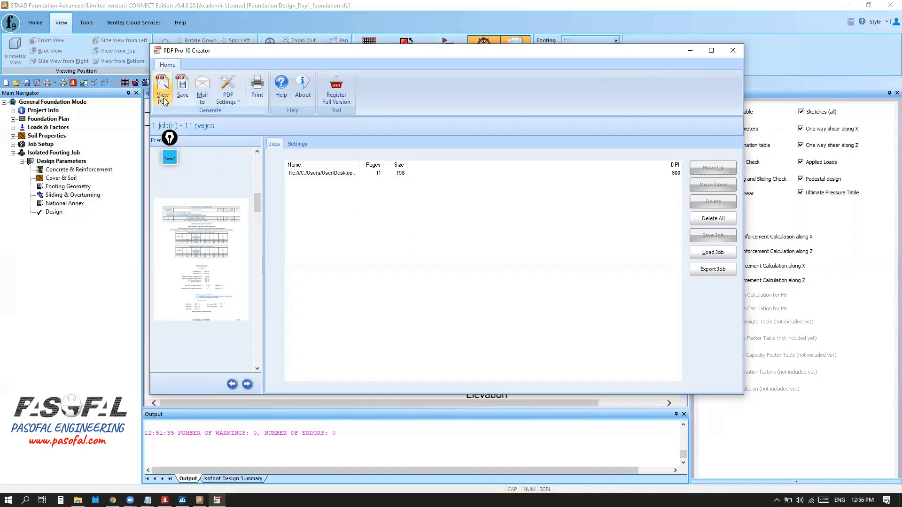
# Start saving the print job as a PDF and choose the Desktop as the location
pyautogui.click(183, 89)
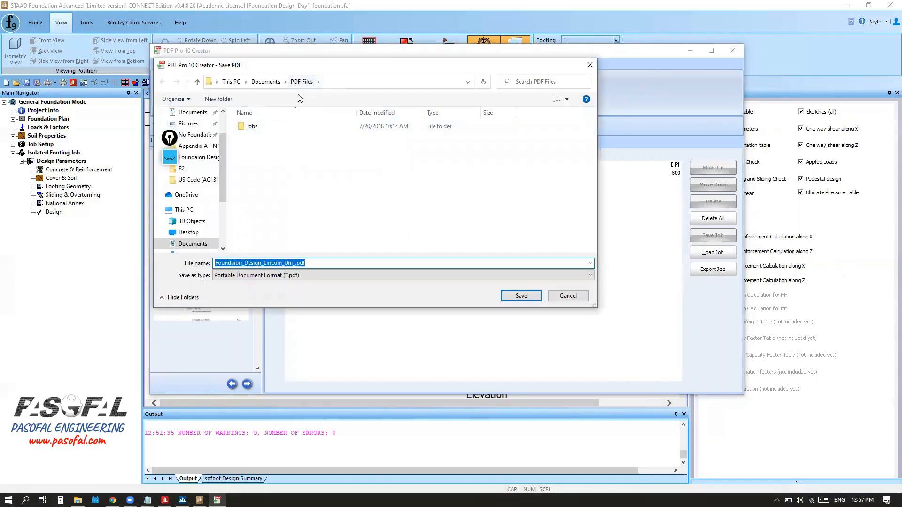
pyautogui.scroll(-1, 200, 242)
pyautogui.scroll(-2, 199, 231)
pyautogui.scroll(3, 201, 220)
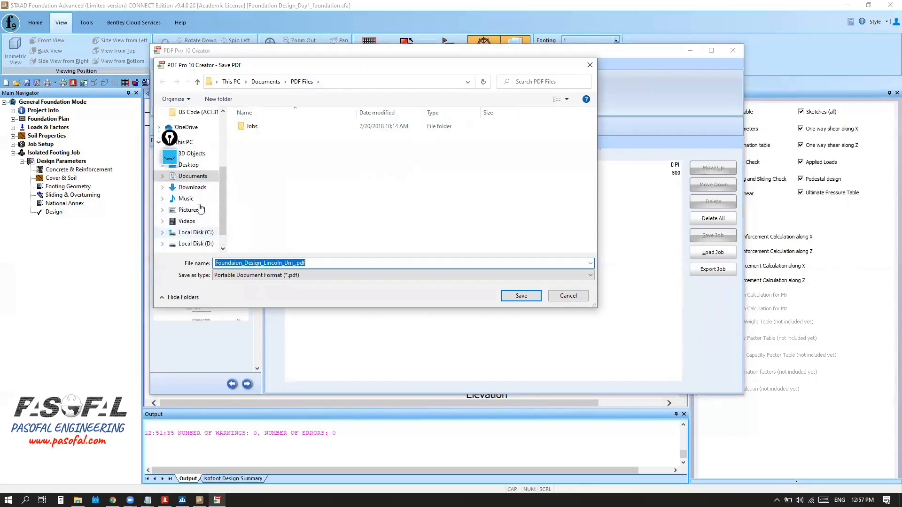
pyautogui.click(190, 176)
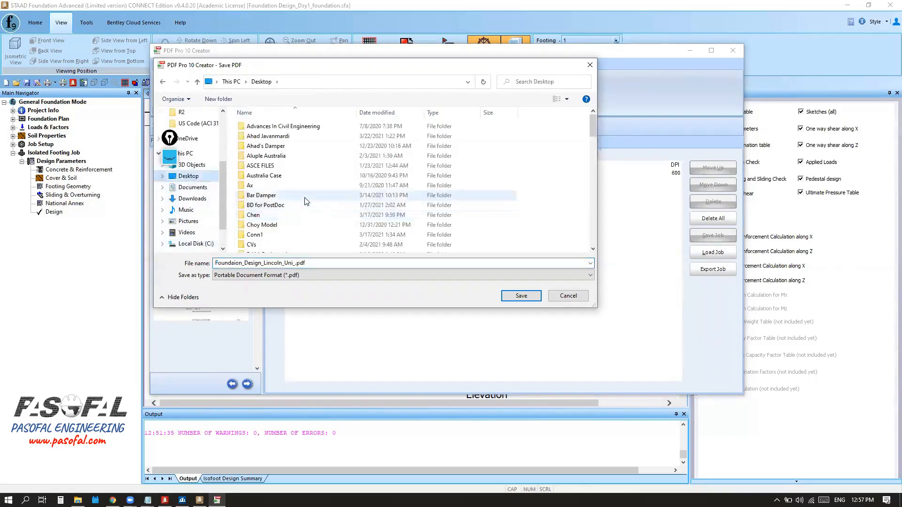
# Save Foundaion_Design_Lincoln_Uni_.pdf in Foundation Design_Day1_foundation, inside the Foundaion Design_Lincoln Uni-Col_Day 1 folder, and close PDF Pro 10 Creator
pyautogui.scroll(-8, 301, 207)
pyautogui.scroll(-4, 305, 201)
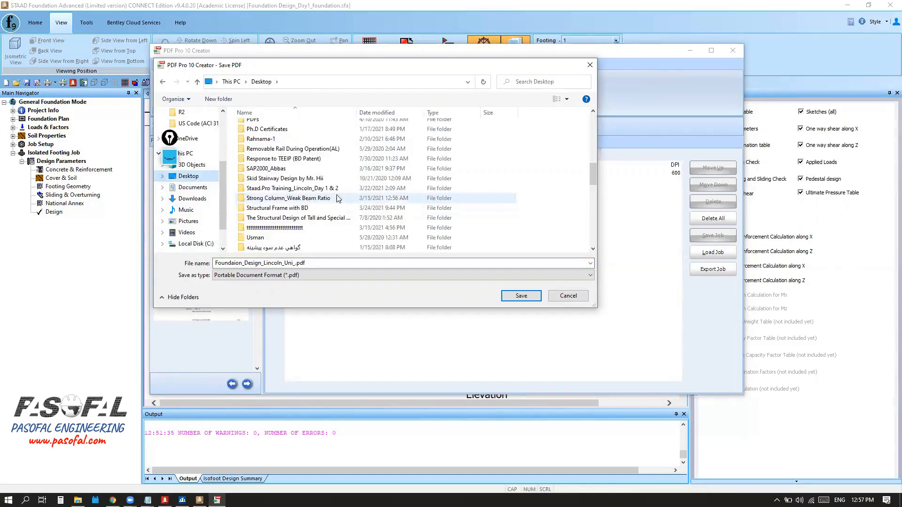
pyautogui.scroll(-2, 324, 201)
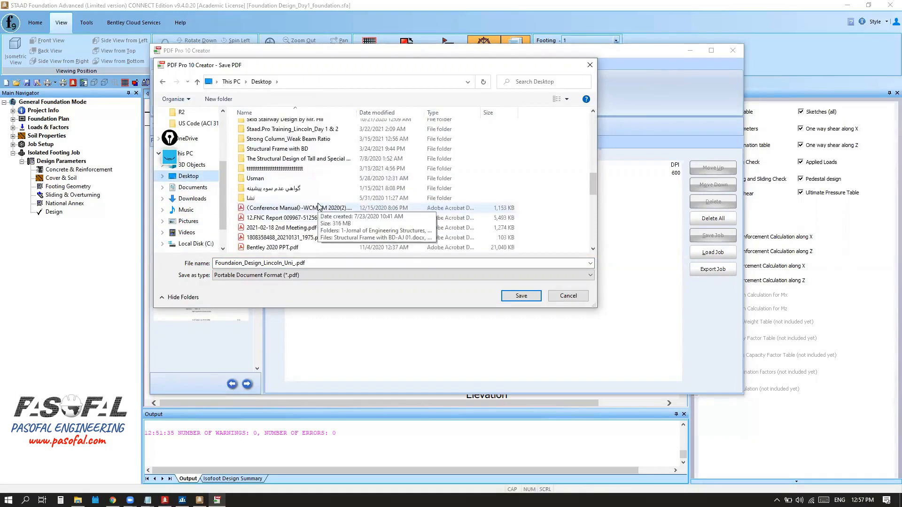
pyautogui.scroll(3, 318, 208)
pyautogui.scroll(5, 277, 215)
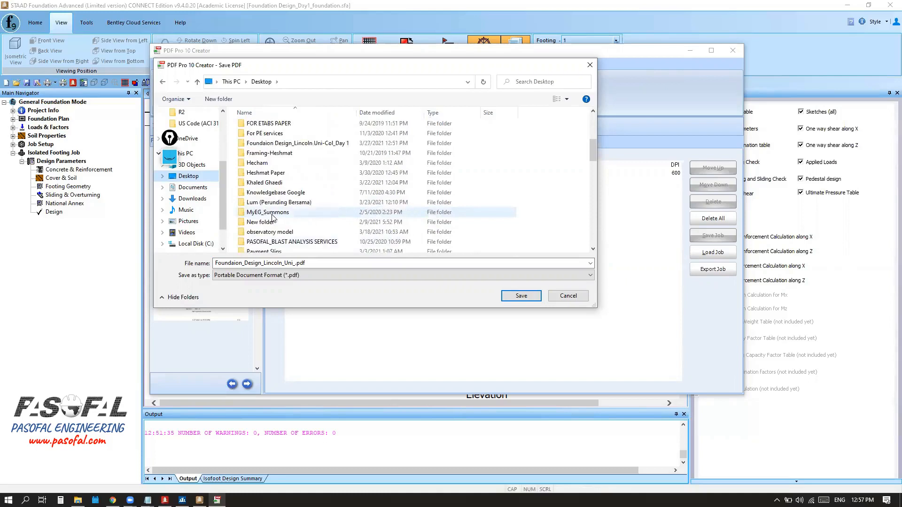
pyautogui.doubleClick(305, 146)
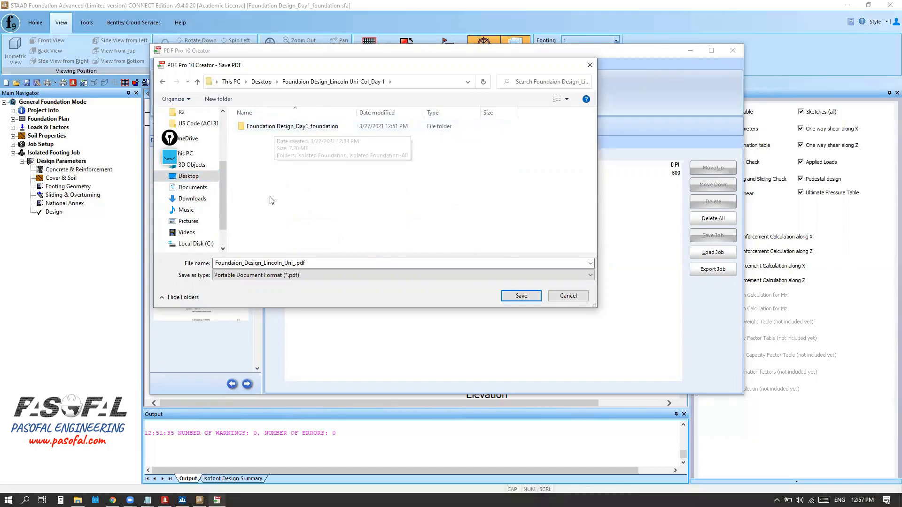
pyautogui.doubleClick(303, 127)
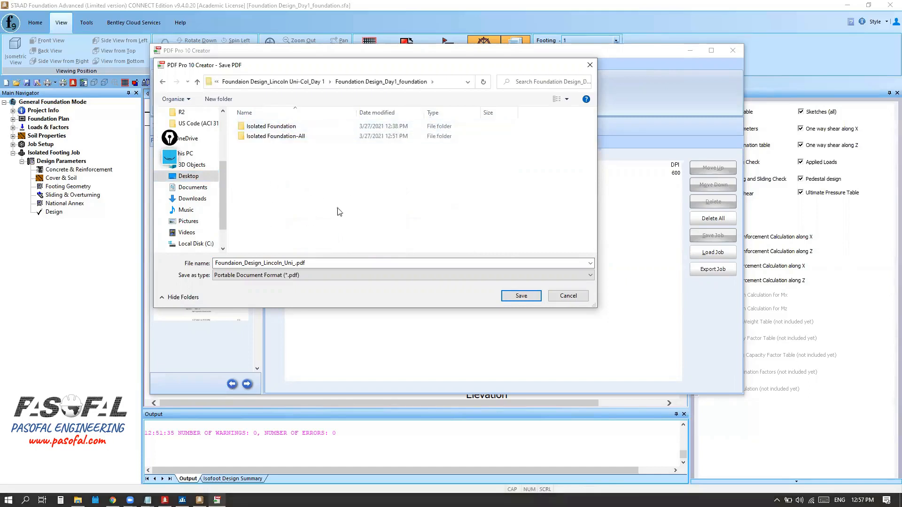
pyautogui.click(514, 295)
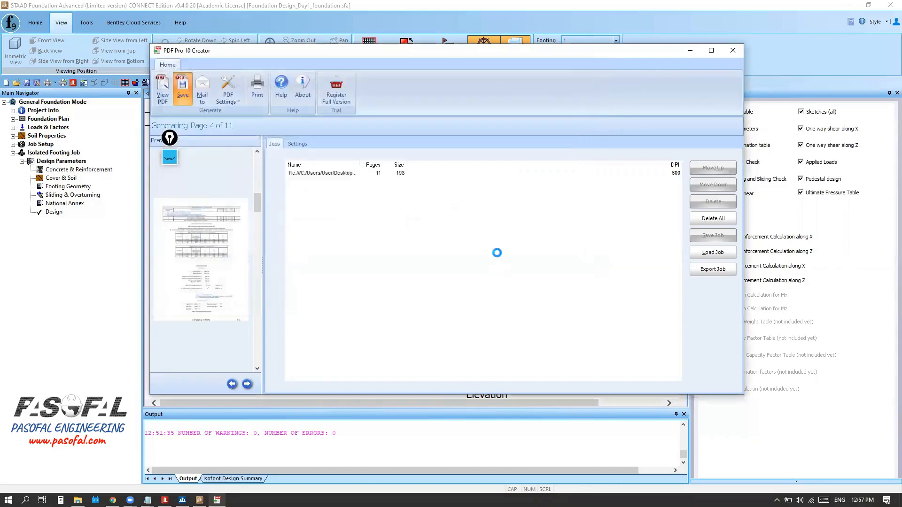
pyautogui.click(733, 50)
# Switch to File Explorer and open Foundaion_Design_Lincoln_Uni_.pdf from the Foundation Design_Day1_foundation folder
pyautogui.click(77, 500)
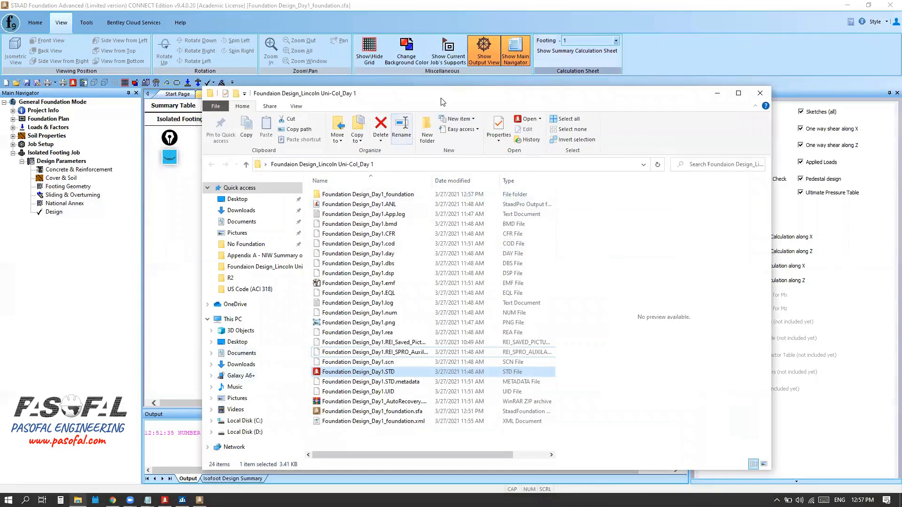
pyautogui.moveTo(441, 102); pyautogui.dragTo(438, 102)
pyautogui.doubleClick(356, 194)
pyautogui.click(362, 213)
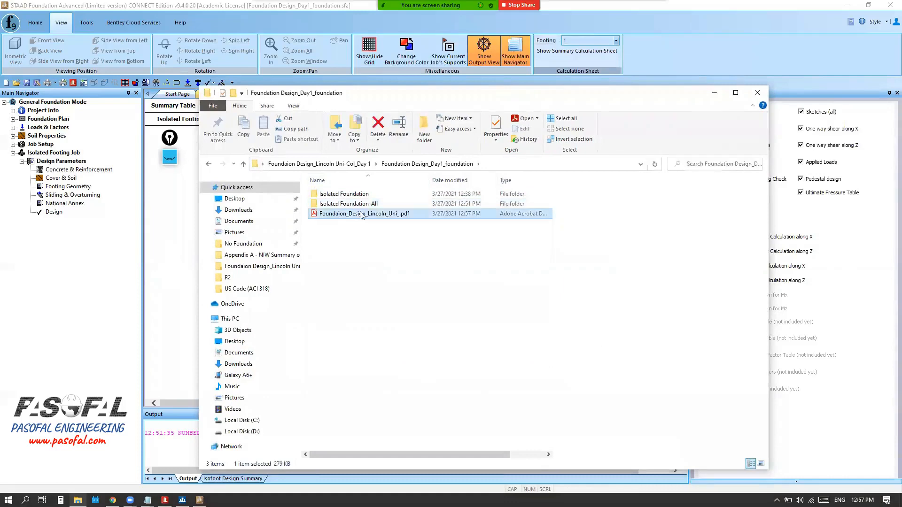
pyautogui.doubleClick(362, 214)
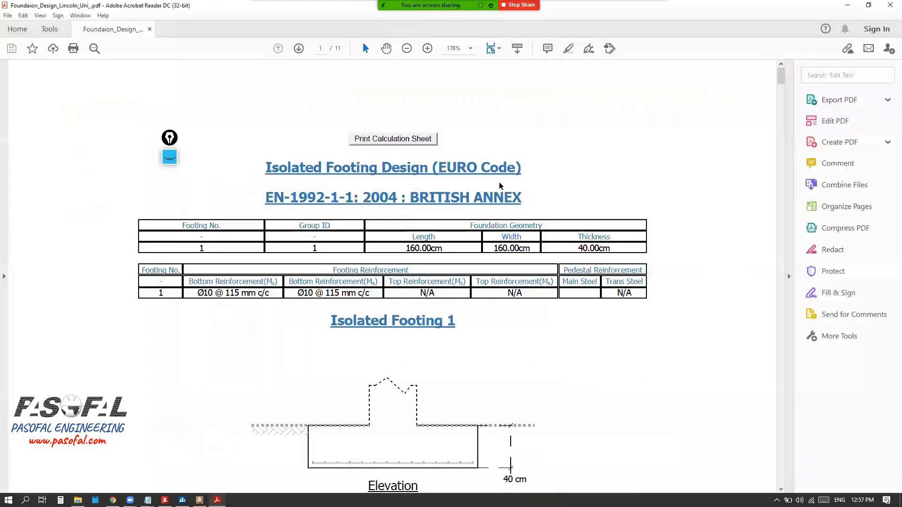
# Fit a full page in the view and look through the PDF to its last page, returning to the first
pyautogui.click(499, 50)
pyautogui.click(522, 77)
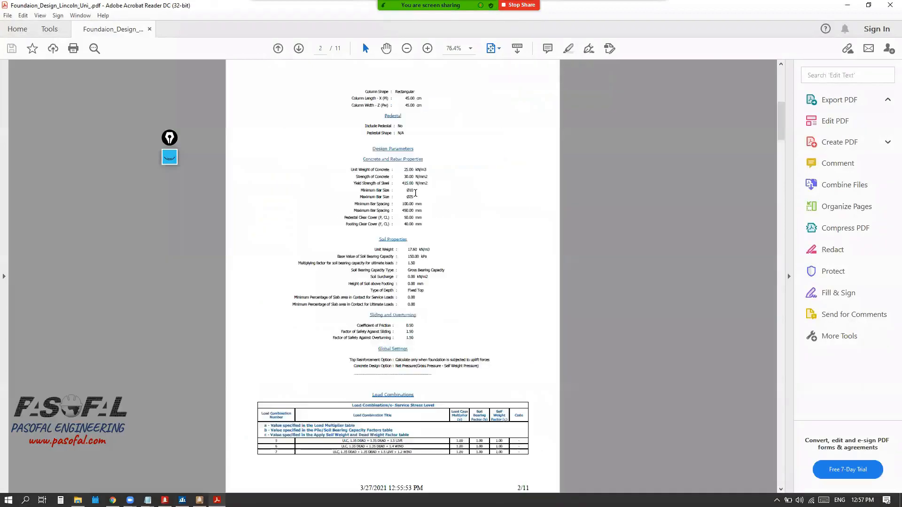
pyautogui.scroll(-2, 415, 193)
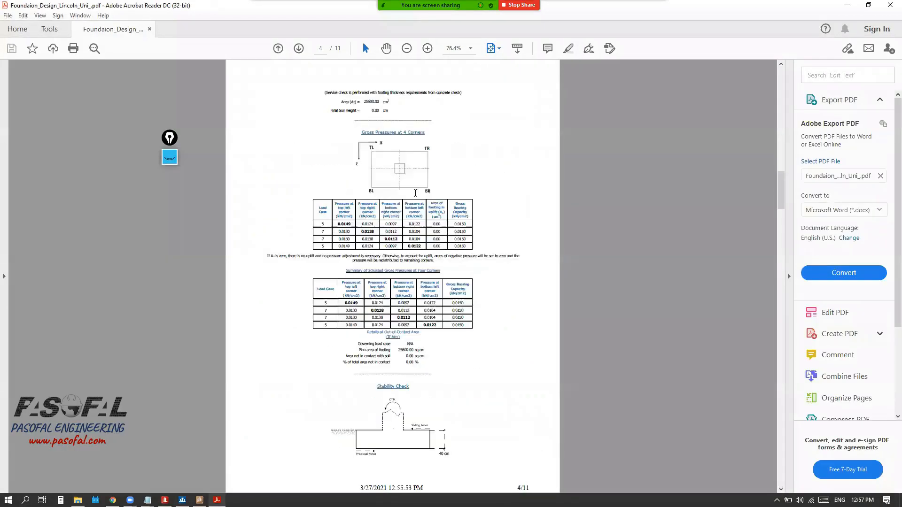
pyautogui.scroll(-3, 416, 193)
pyautogui.scroll(-4, 415, 197)
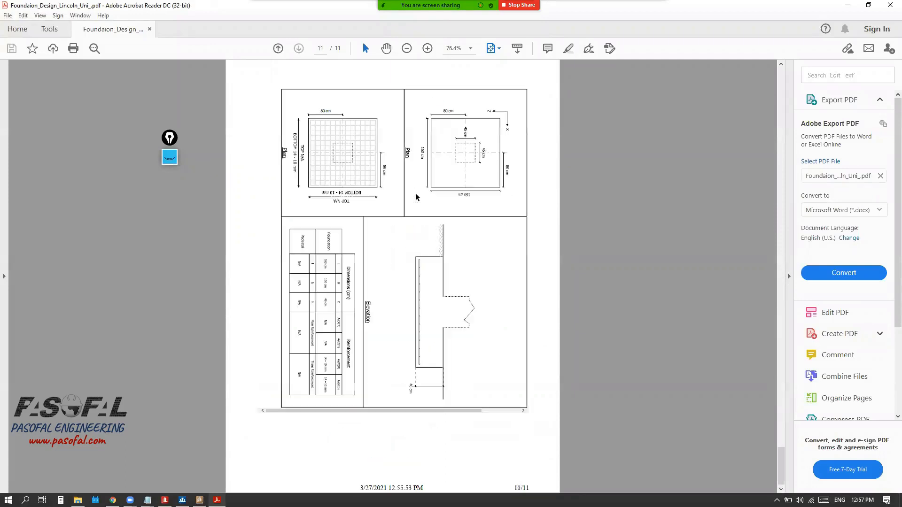
pyautogui.scroll(3, 431, 255)
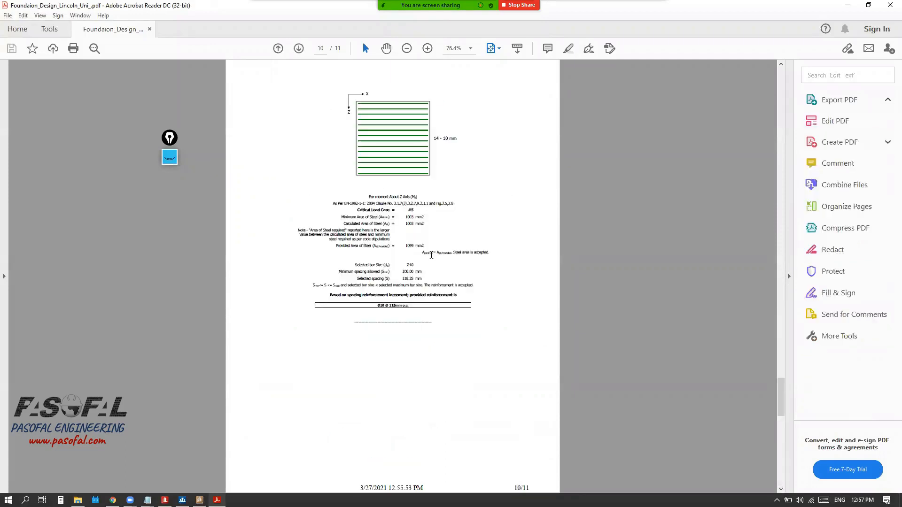
pyautogui.scroll(7, 431, 255)
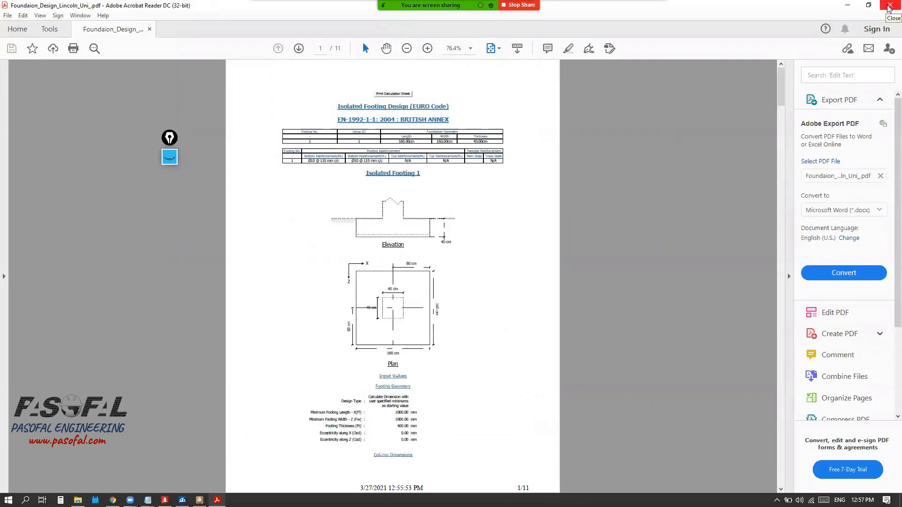
# Close the PDF, minimize File Explorer, and shrink the calculation sheet view until its summary tables fit the width
pyautogui.click(889, 9)
pyautogui.click(715, 92)
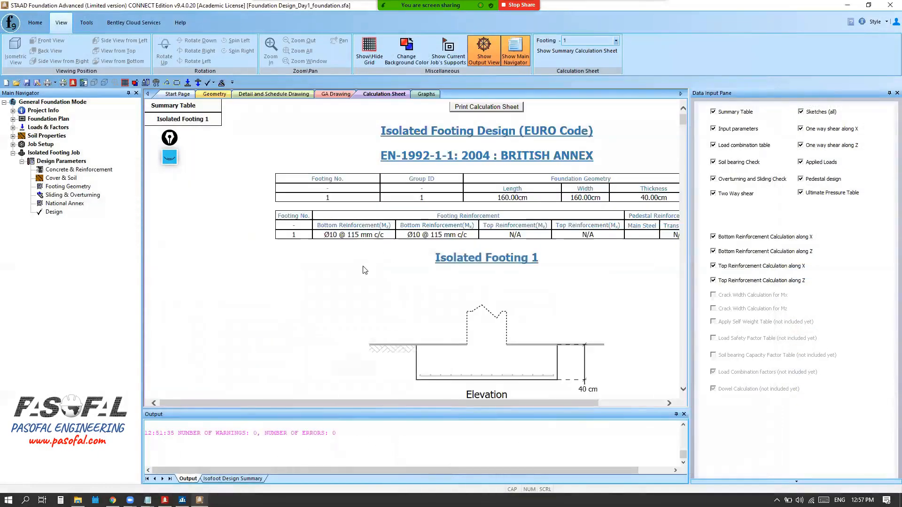
pyautogui.keyDown('ctrl'); pyautogui.scroll(-3, 328, 281); pyautogui.keyUp('ctrl')
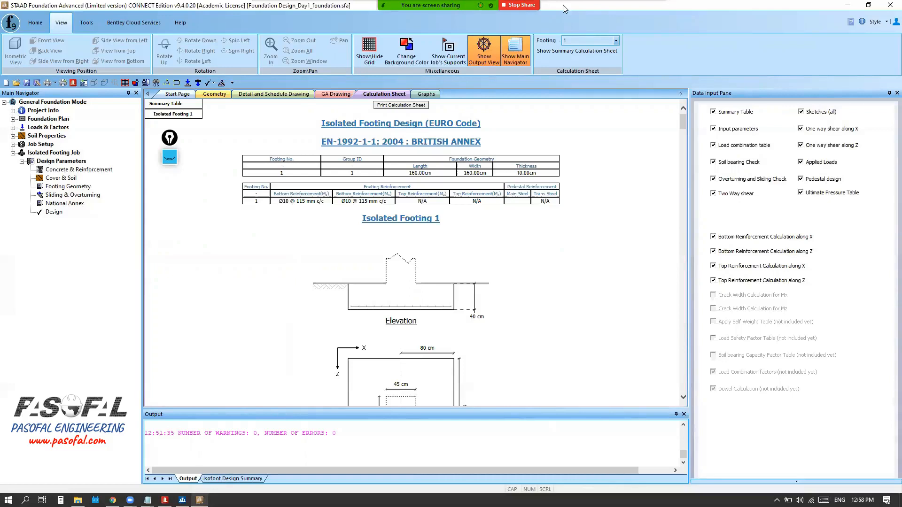
pyautogui.moveTo(637, 23)
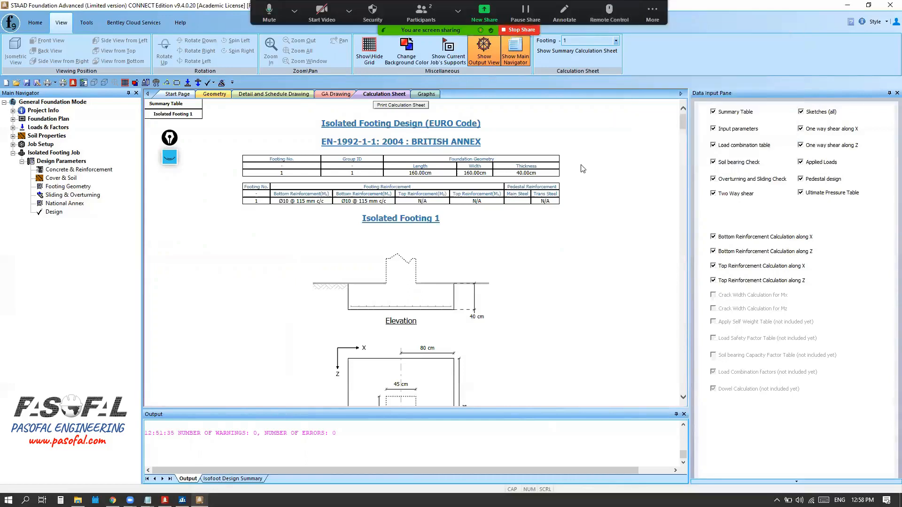
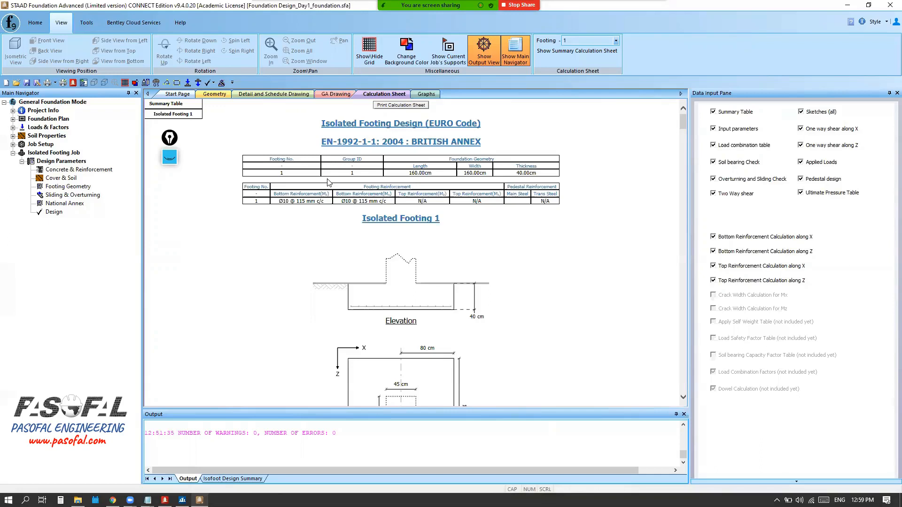
# Start saving the detail drawing of footing 1 to a file and set the file type to AutoCAD Drawings R2004 (*.dwg)
pyautogui.click(274, 94)
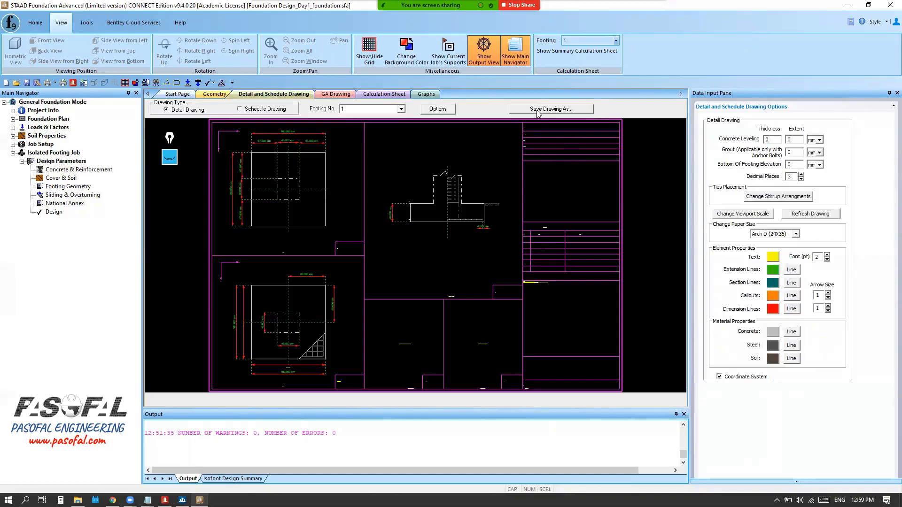
pyautogui.press('ctrl')
pyautogui.click(538, 112)
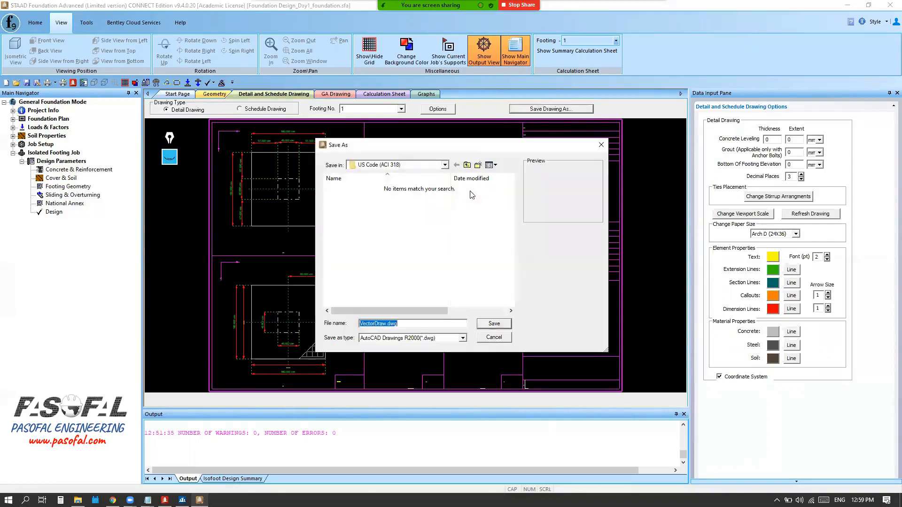
pyautogui.moveTo(424, 152); pyautogui.dragTo(357, 140)
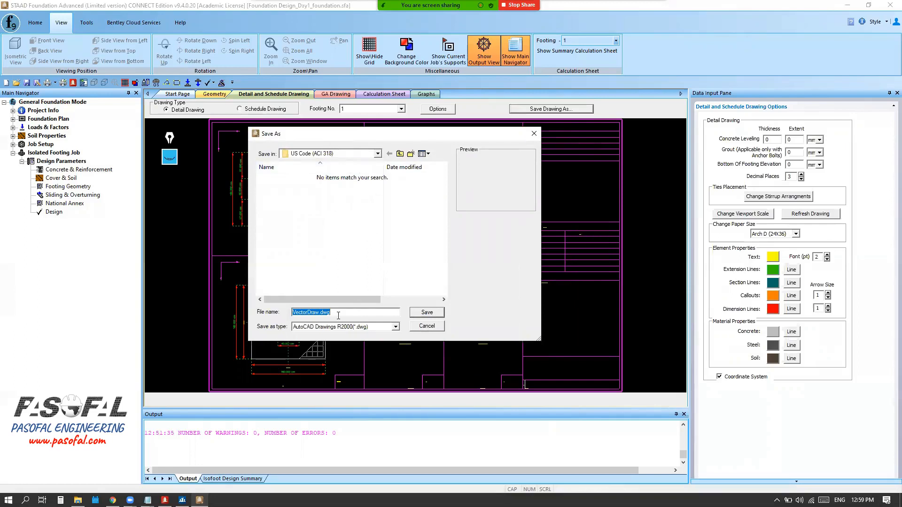
pyautogui.click(395, 327)
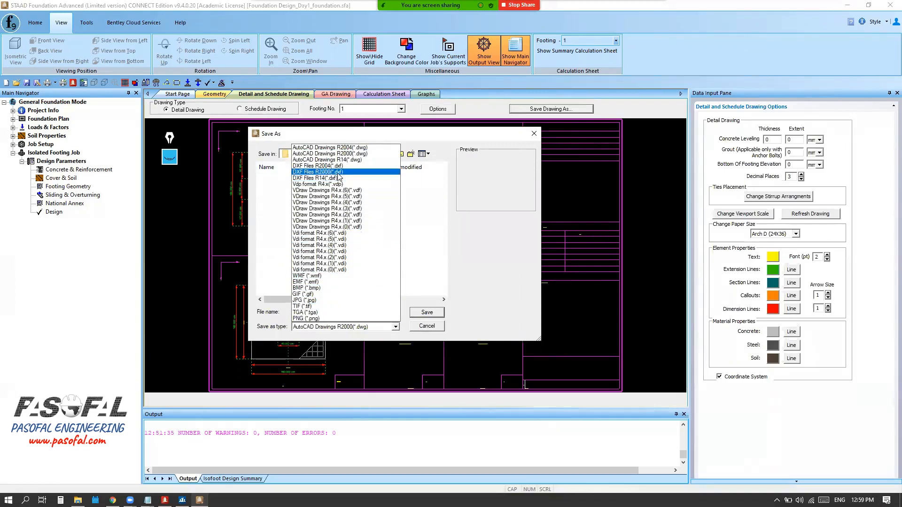
pyautogui.click(359, 147)
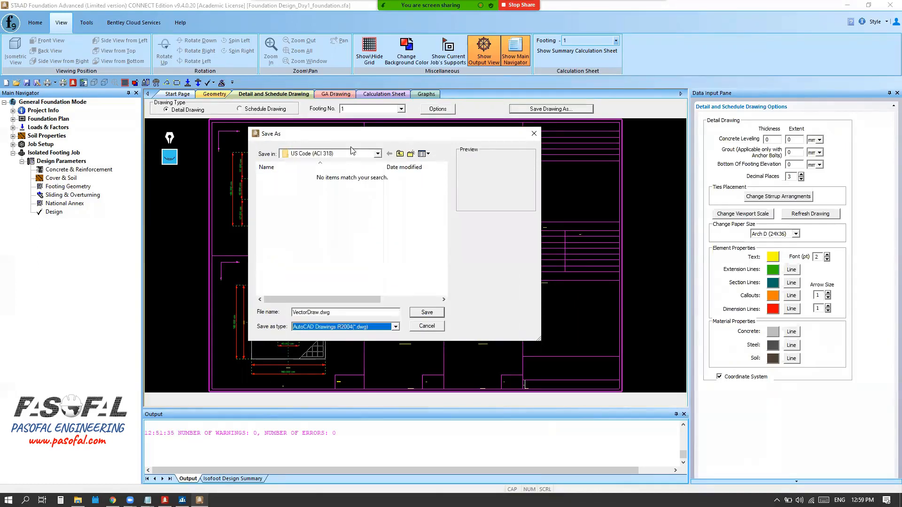
# Save the drawing as VectorDraw.dwg in Foundation Design_Day1_foundation, inside the desktop folder Foundaion Design_Lincoln Uni-Col_Day 1
pyautogui.click(378, 154)
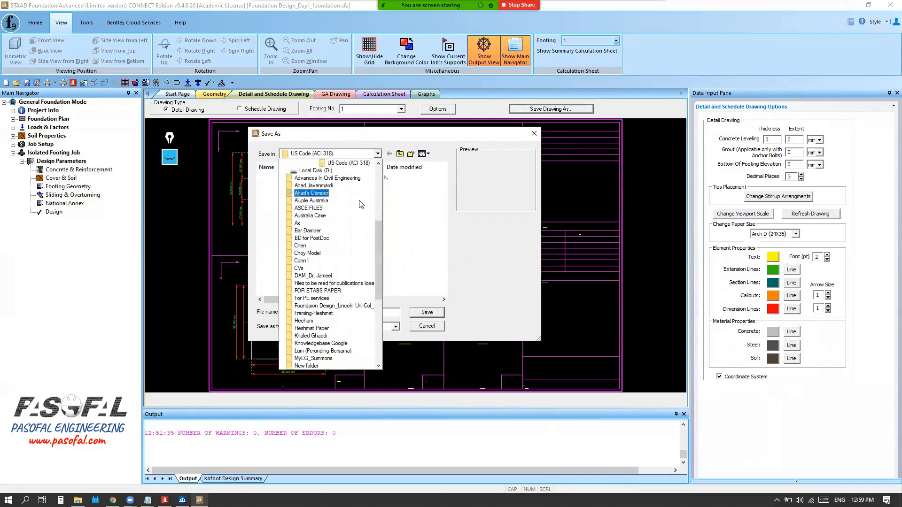
pyautogui.scroll(6, 341, 206)
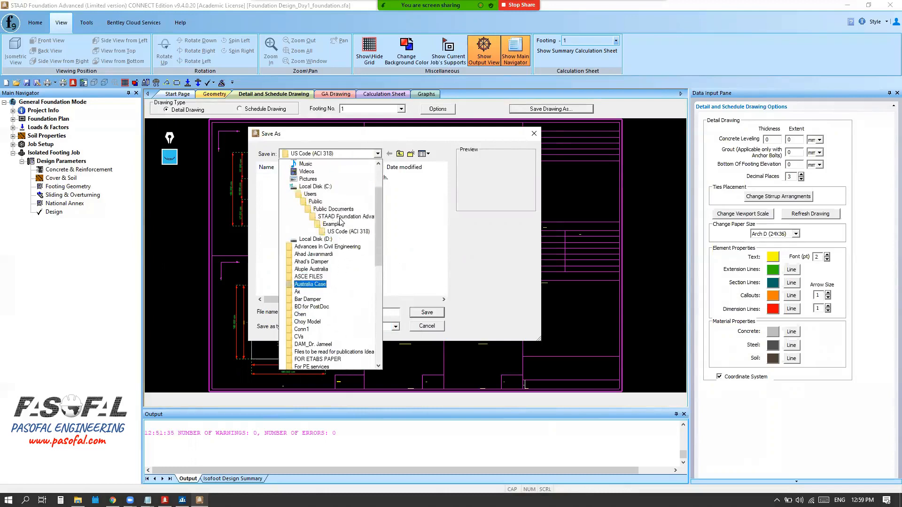
pyautogui.click(308, 216)
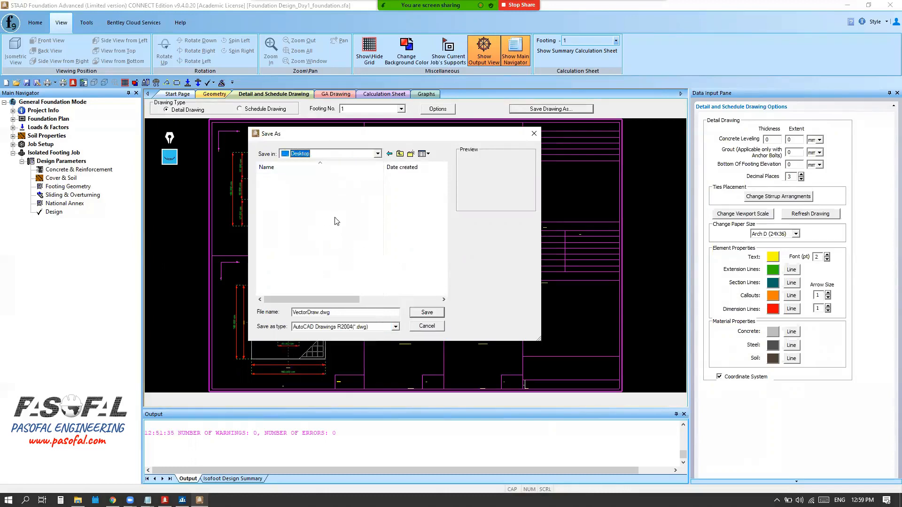
pyautogui.scroll(-2, 309, 238)
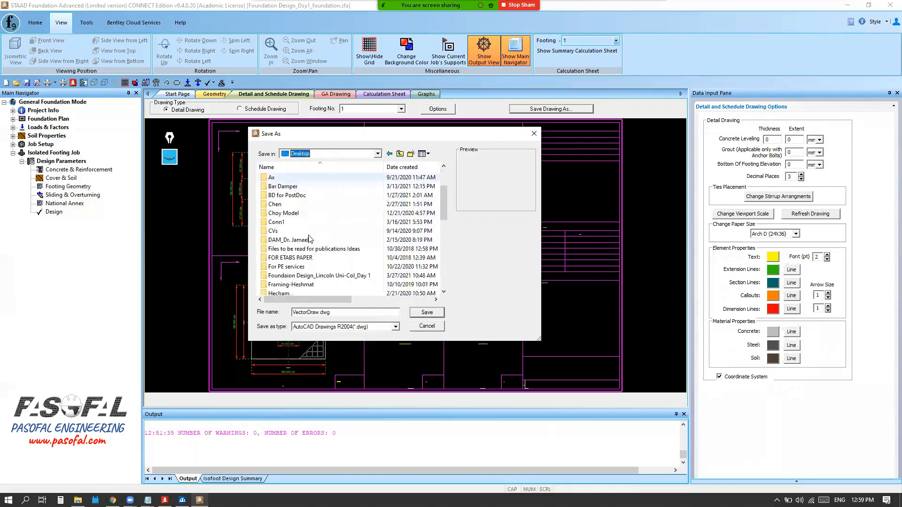
pyautogui.doubleClick(305, 275)
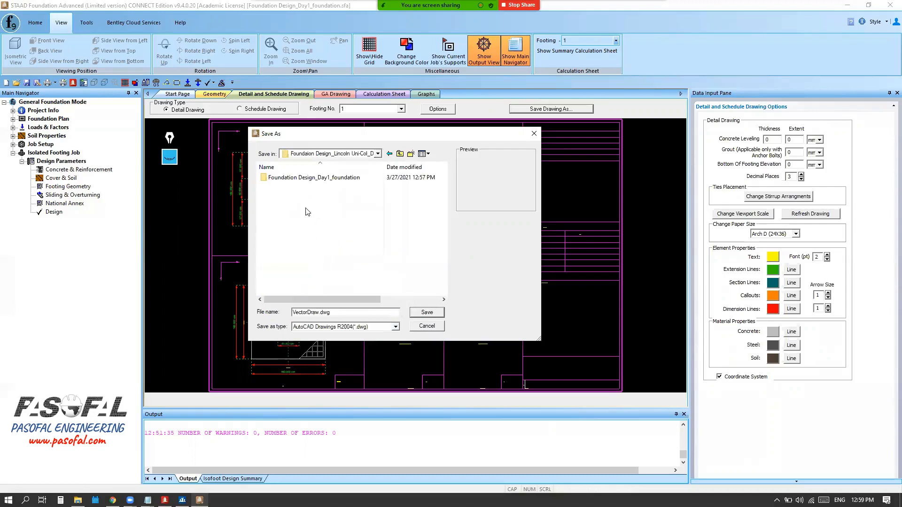
pyautogui.doubleClick(313, 179)
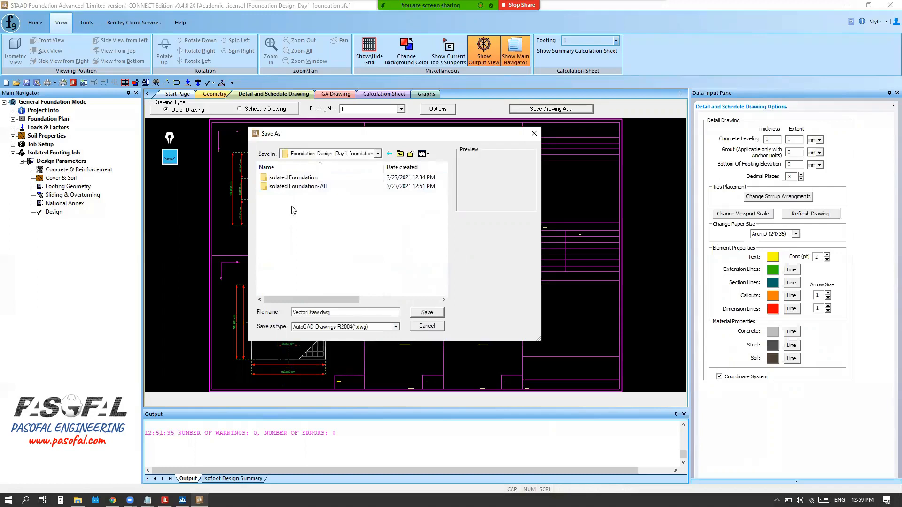
pyautogui.click(425, 313)
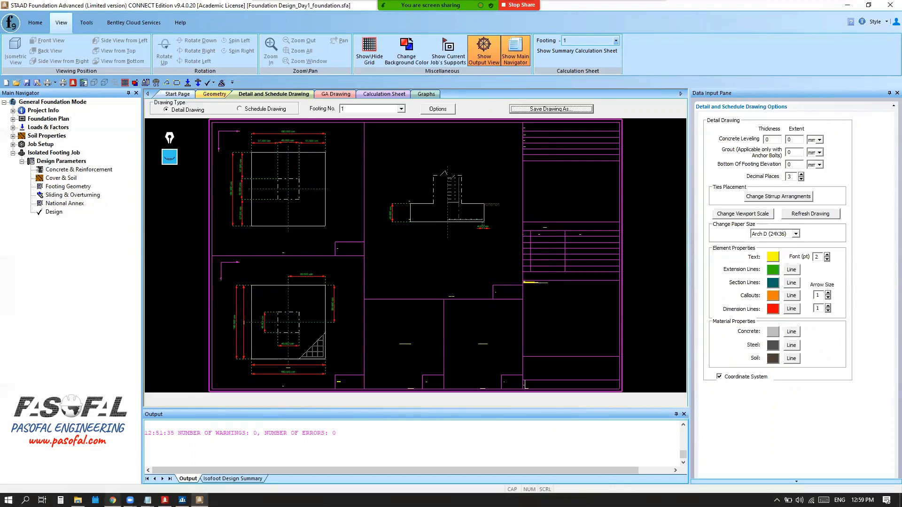
# Switch to File Explorer and open VectorDraw.dwg from the Foundation Design_Day1_foundation folder in GstarCAD
pyautogui.click(78, 500)
pyautogui.click(331, 224)
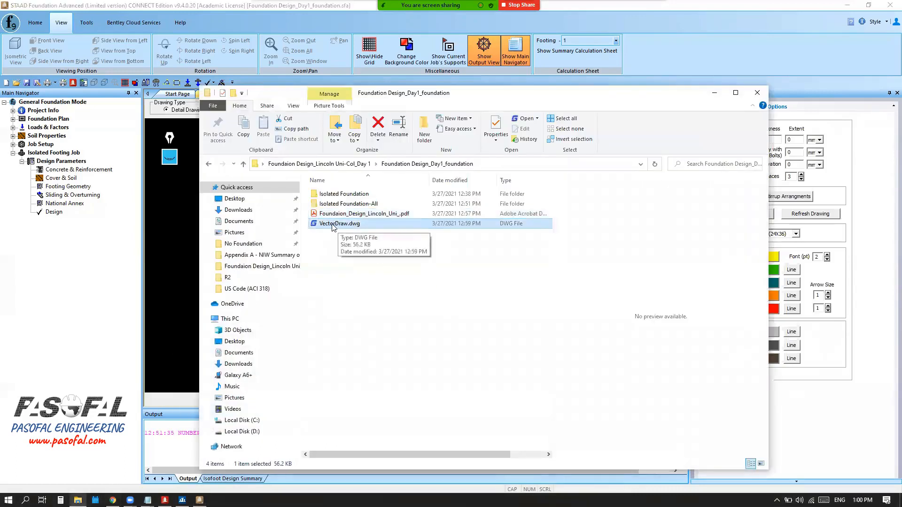
pyautogui.doubleClick(334, 224)
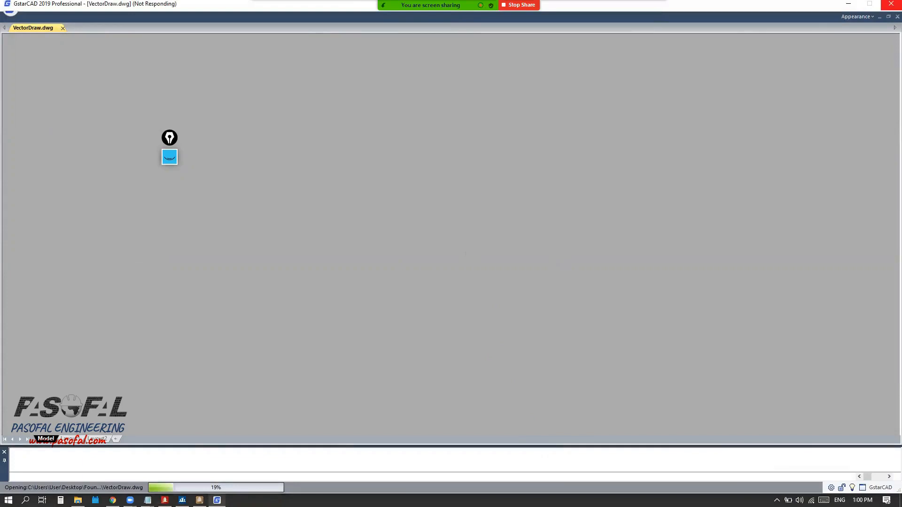
# Look over the whole drawing sheet and examine the footing plan's dimensions, reinforcement label and scale up close
pyautogui.scroll(-5, 464, 189)
pyautogui.scroll(5, 463, 188)
pyautogui.scroll(-5, 463, 188)
pyautogui.scroll(4, 454, 180)
pyautogui.scroll(4, 455, 180)
pyautogui.scroll(-4, 456, 197)
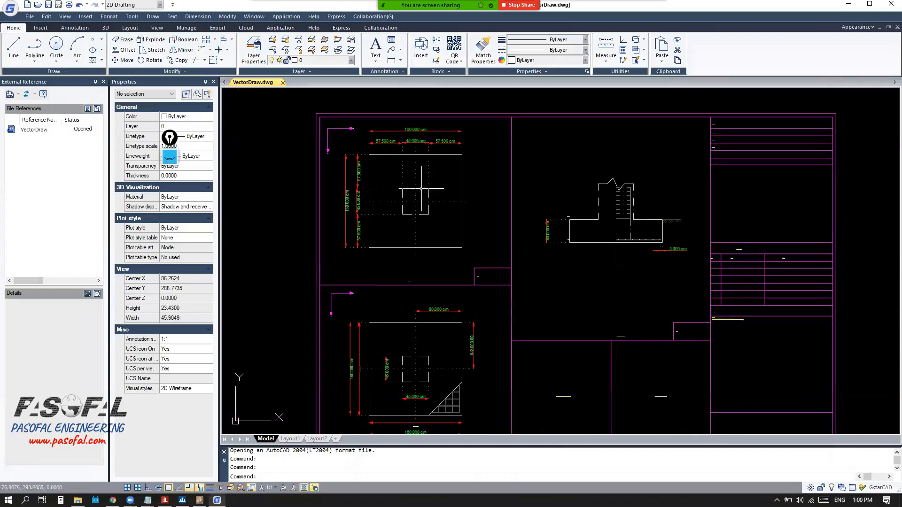
pyautogui.scroll(-4, 434, 219)
pyautogui.scroll(5, 439, 309)
pyautogui.scroll(3, 439, 309)
pyautogui.scroll(5, 360, 298)
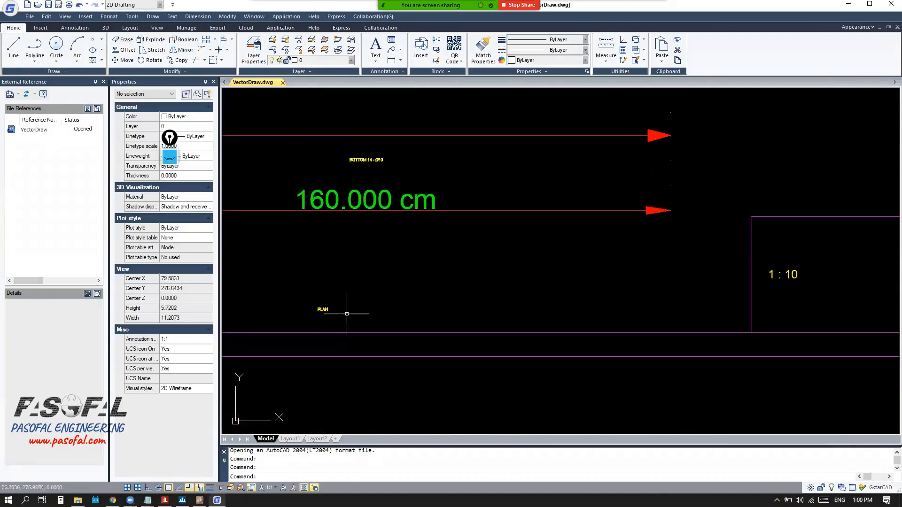
pyautogui.scroll(-4, 347, 314)
pyautogui.scroll(6, 800, 297)
pyautogui.scroll(-5, 696, 348)
pyautogui.scroll(5, 751, 256)
# Examine the reference drawings table in the title block up close and return to the footing elevation
pyautogui.scroll(-2, 516, 352)
pyautogui.scroll(4, 547, 313)
pyautogui.scroll(4, 483, 258)
pyautogui.scroll(-3, 439, 286)
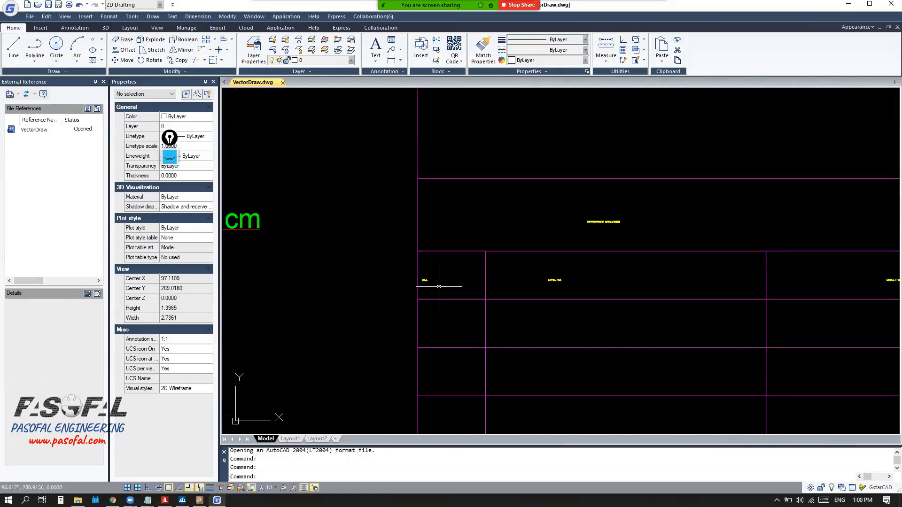
pyautogui.scroll(-2, 820, 261)
pyautogui.scroll(7, 750, 262)
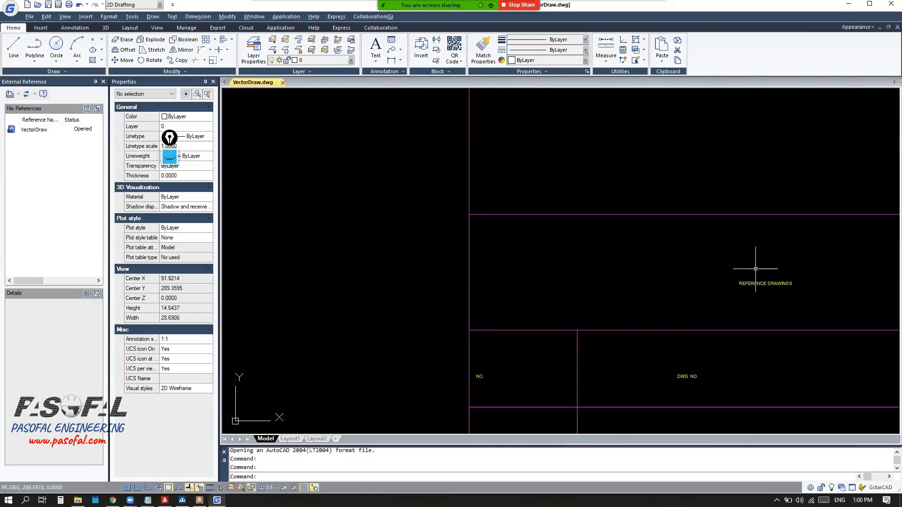
pyautogui.scroll(-2, 744, 336)
pyautogui.scroll(-8, 731, 337)
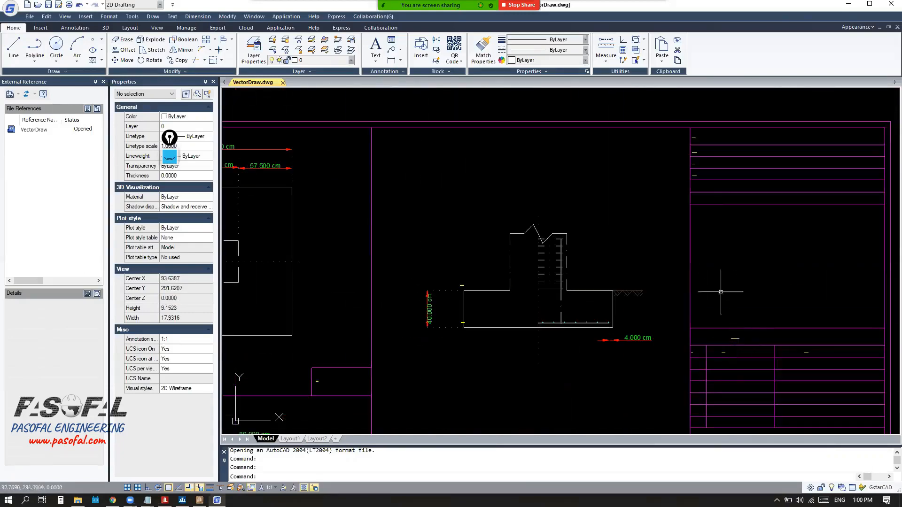
# Examine the dimensions of the footing plan and elevation, and minimize GstarCAD and File Explorer to return to STAAD Foundation
pyautogui.scroll(-7, 623, 266)
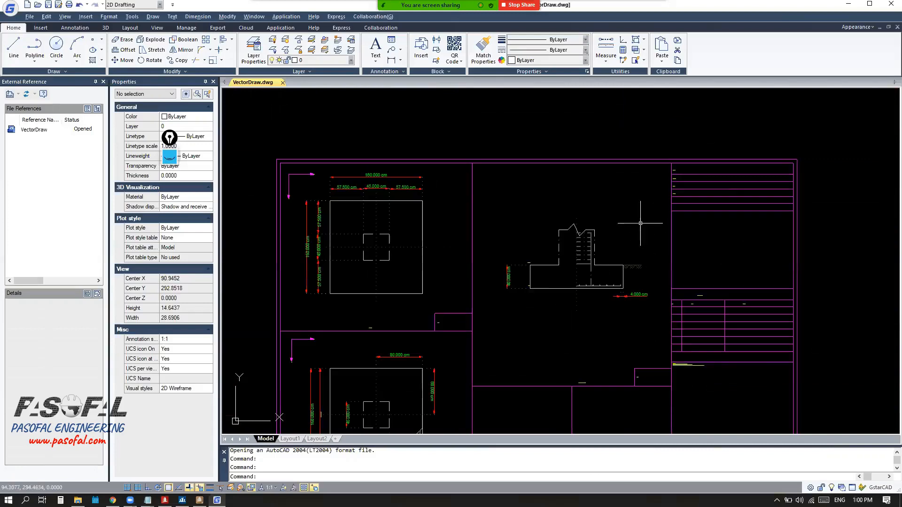
pyautogui.scroll(3, 547, 180)
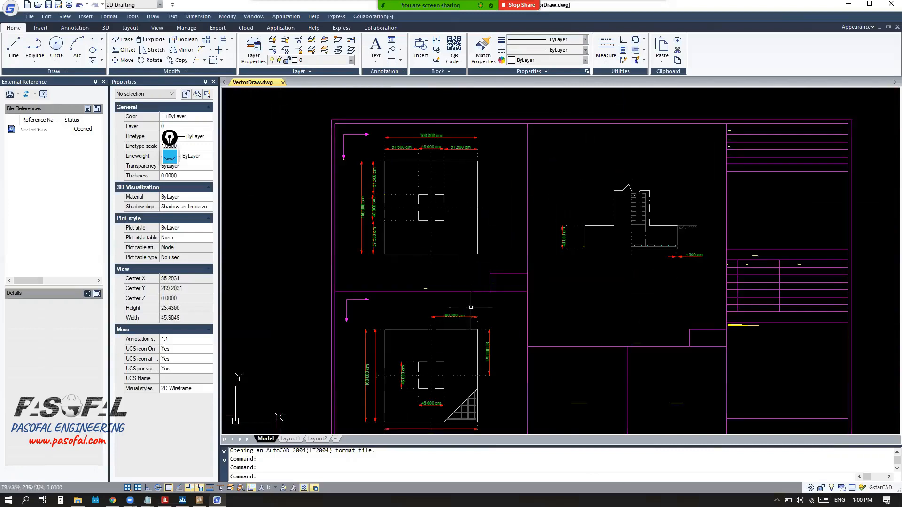
pyautogui.scroll(4, 425, 288)
pyautogui.scroll(-4, 437, 313)
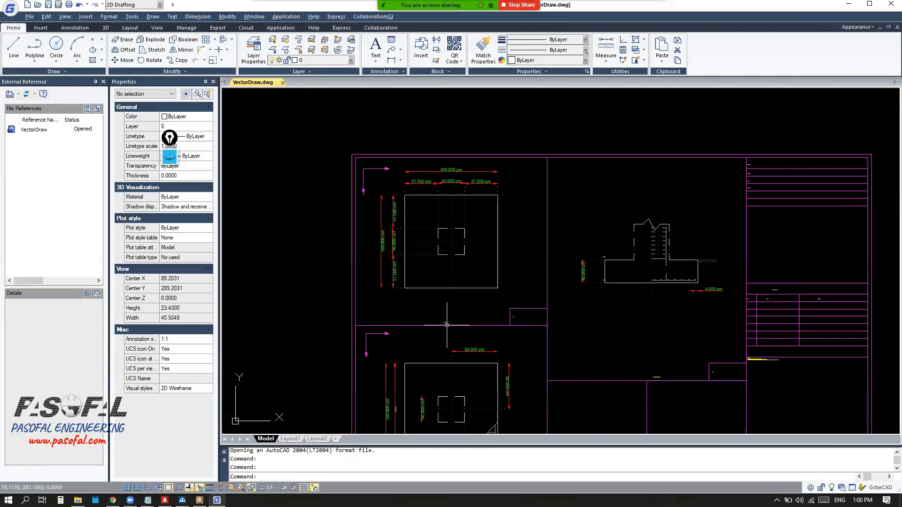
pyautogui.scroll(5, 396, 204)
pyautogui.scroll(-3, 393, 253)
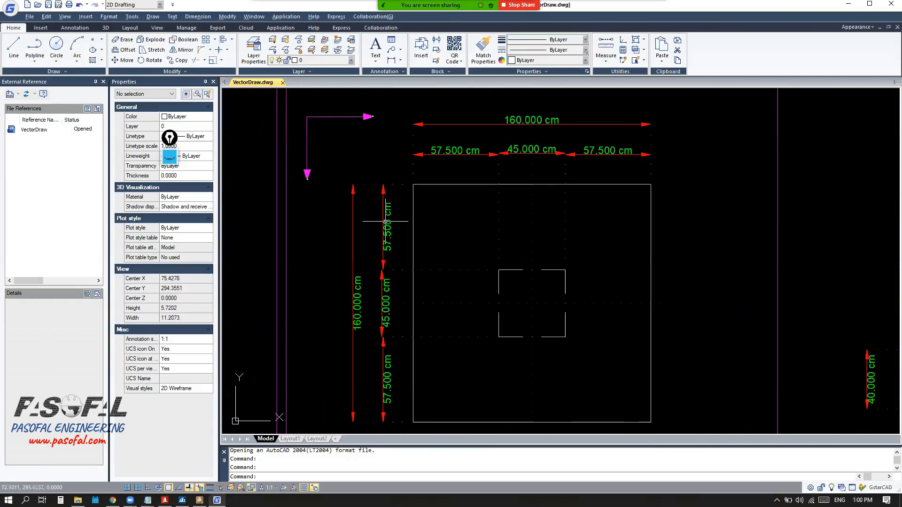
pyautogui.scroll(-3, 387, 159)
pyautogui.scroll(-3, 385, 209)
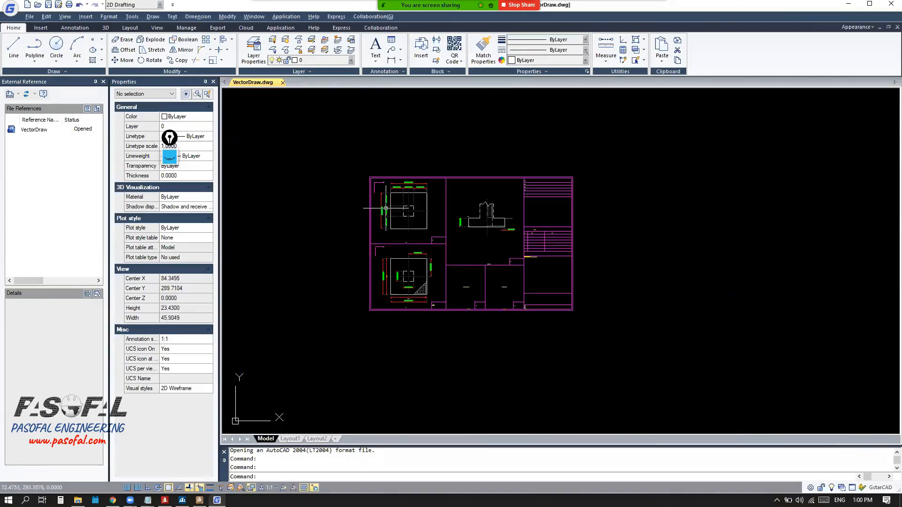
pyautogui.scroll(5, 413, 230)
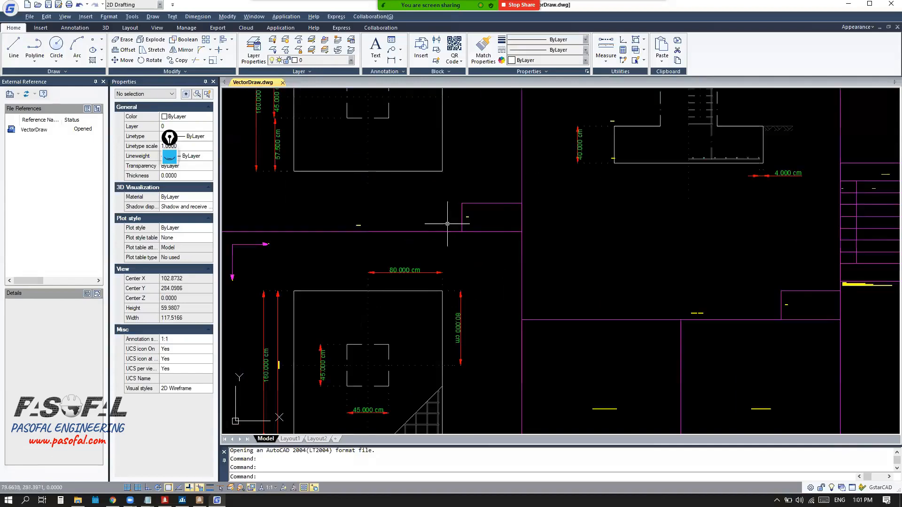
pyautogui.scroll(-3, 428, 207)
pyautogui.click(848, 4)
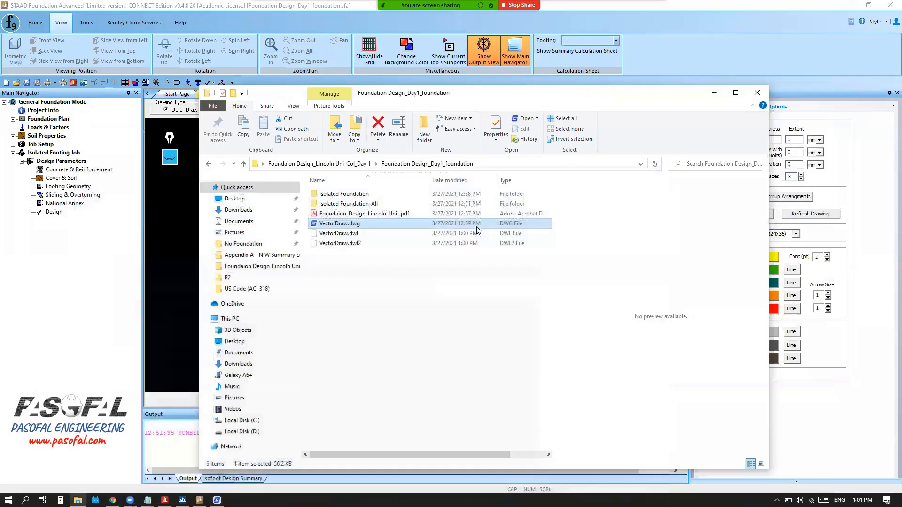
pyautogui.click(714, 93)
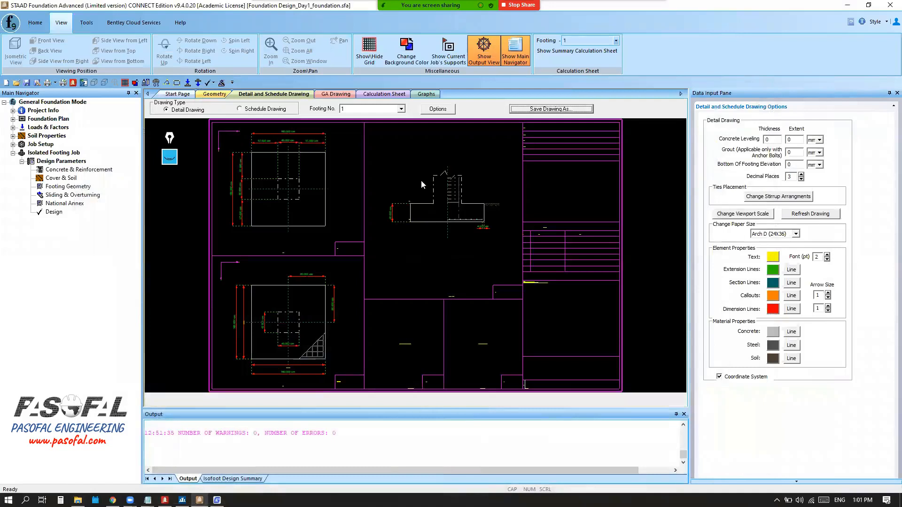
# Bring up the detail drawing options, and open and cancel saving the drawing to a file
pyautogui.click(442, 109)
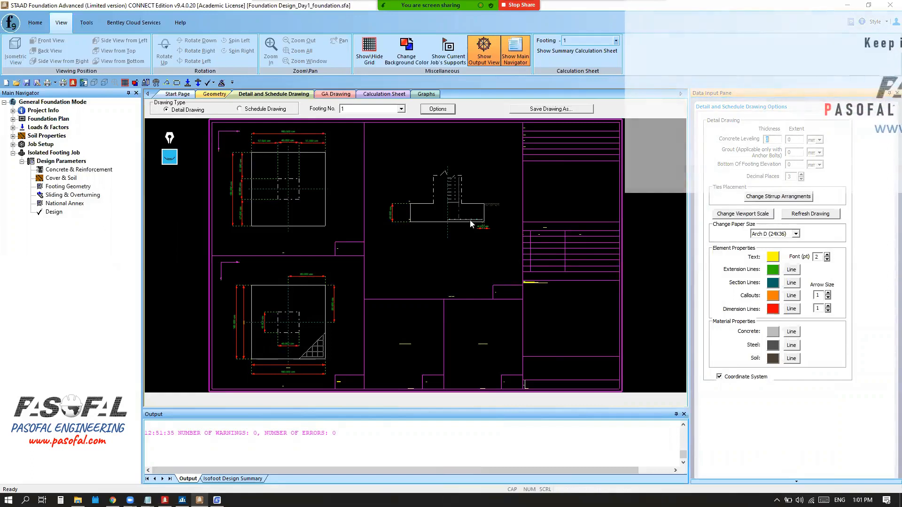
pyautogui.scroll(-1, 471, 214)
pyautogui.scroll(-1, 407, 235)
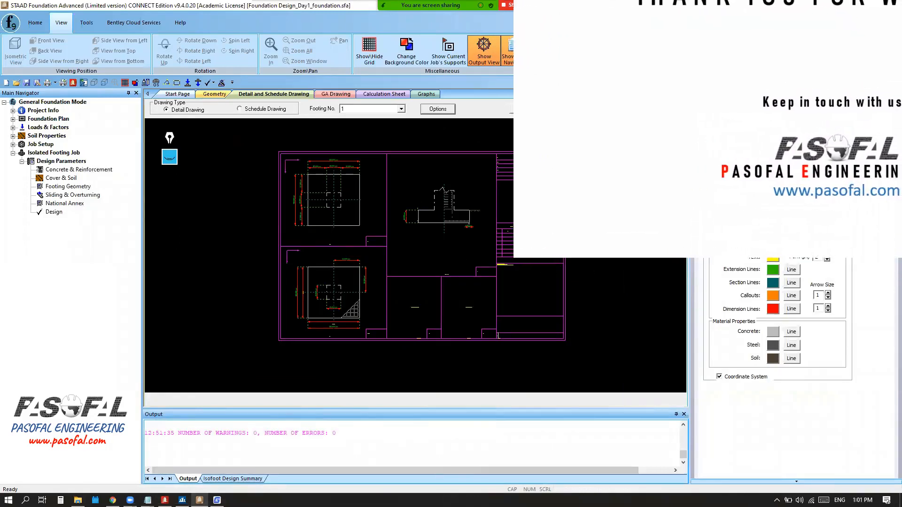
pyautogui.click(514, 108)
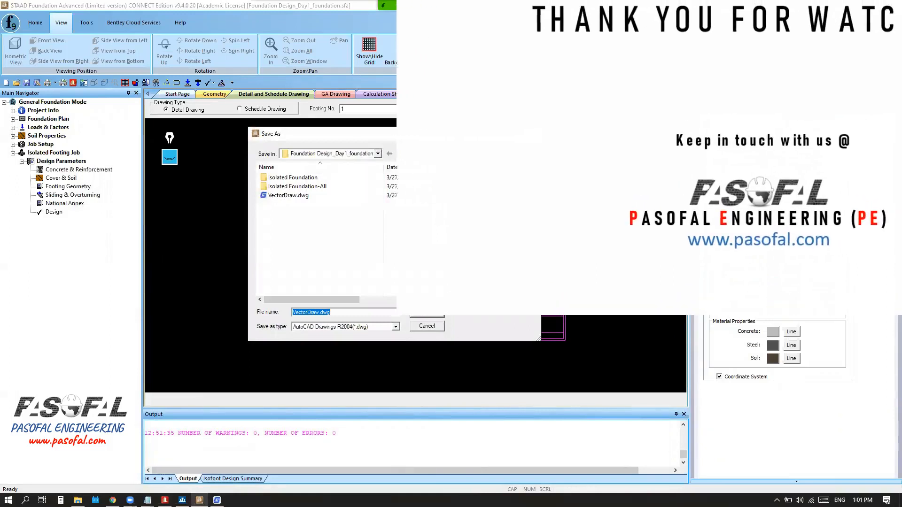
pyautogui.press('Escape')
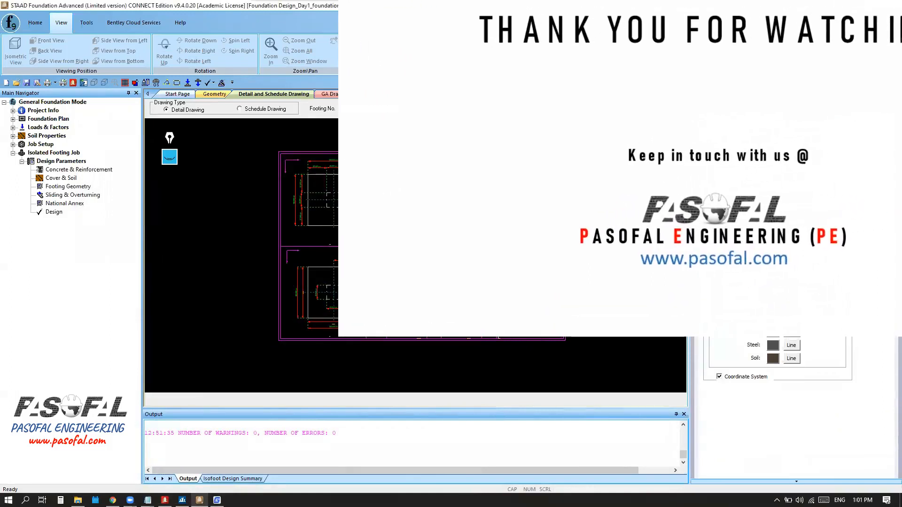